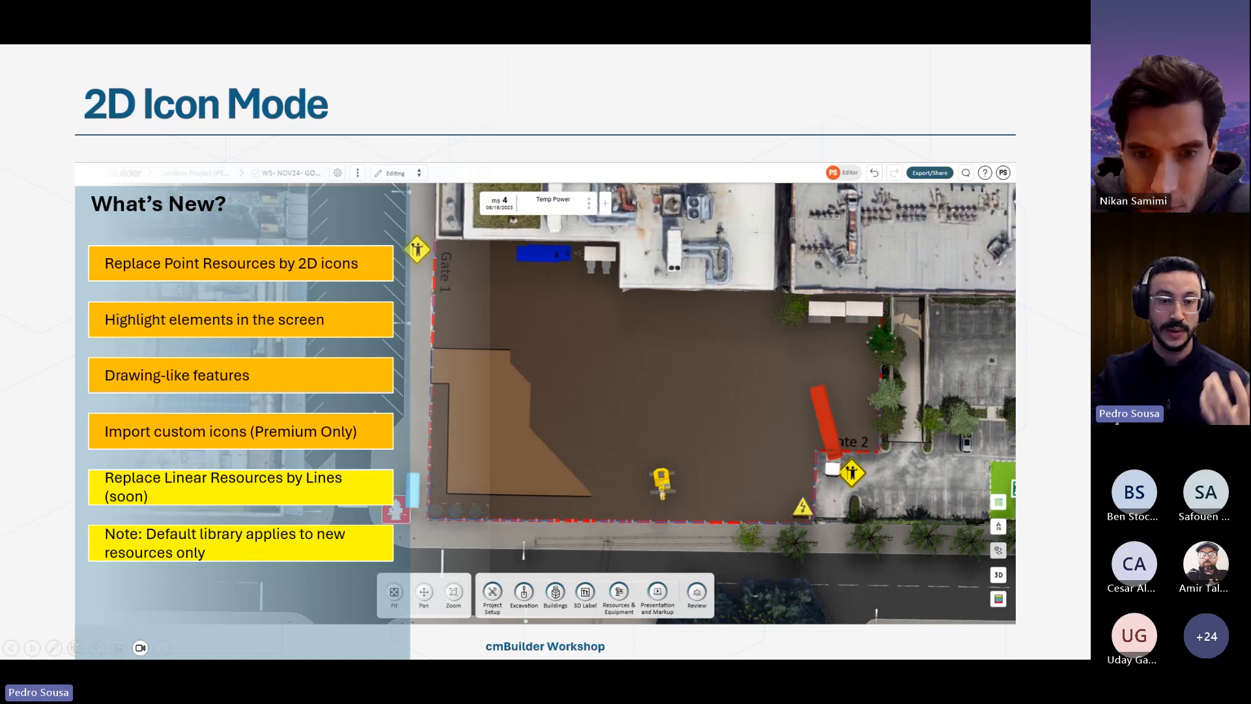
key("alt+Tab")
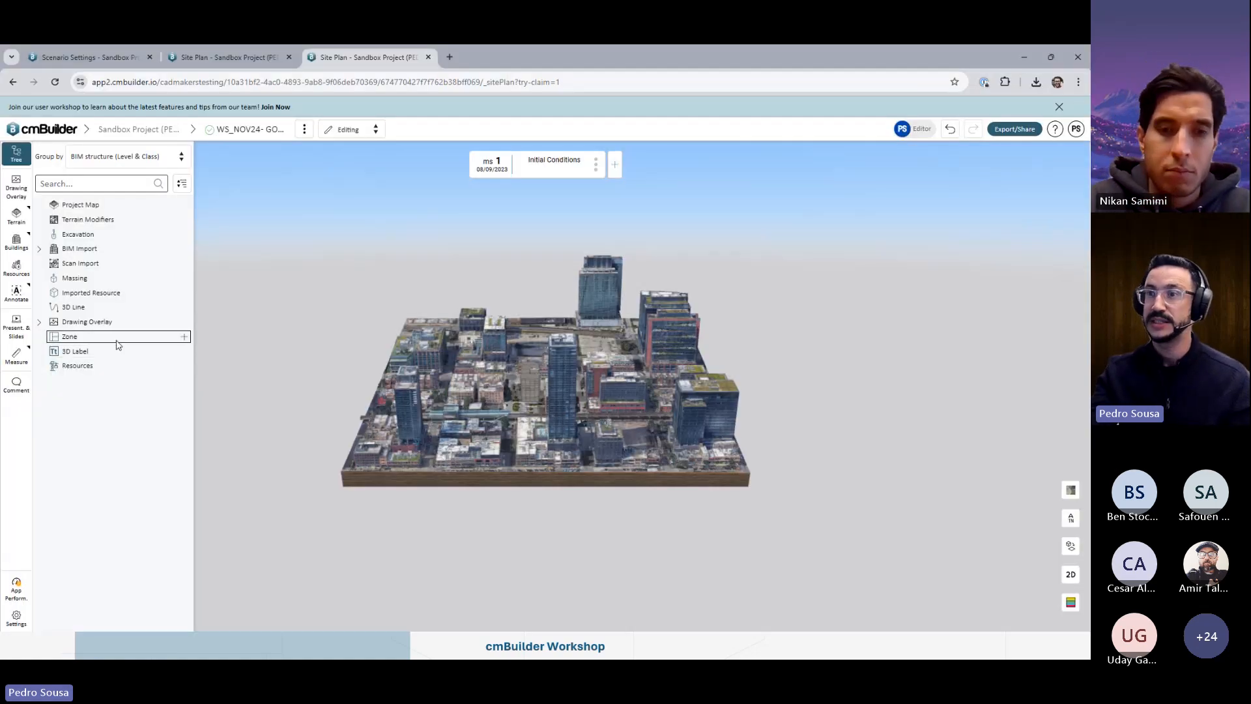
middle_click_drag(402, 306, 463, 347)
scroll(463, 347, "up", 2)
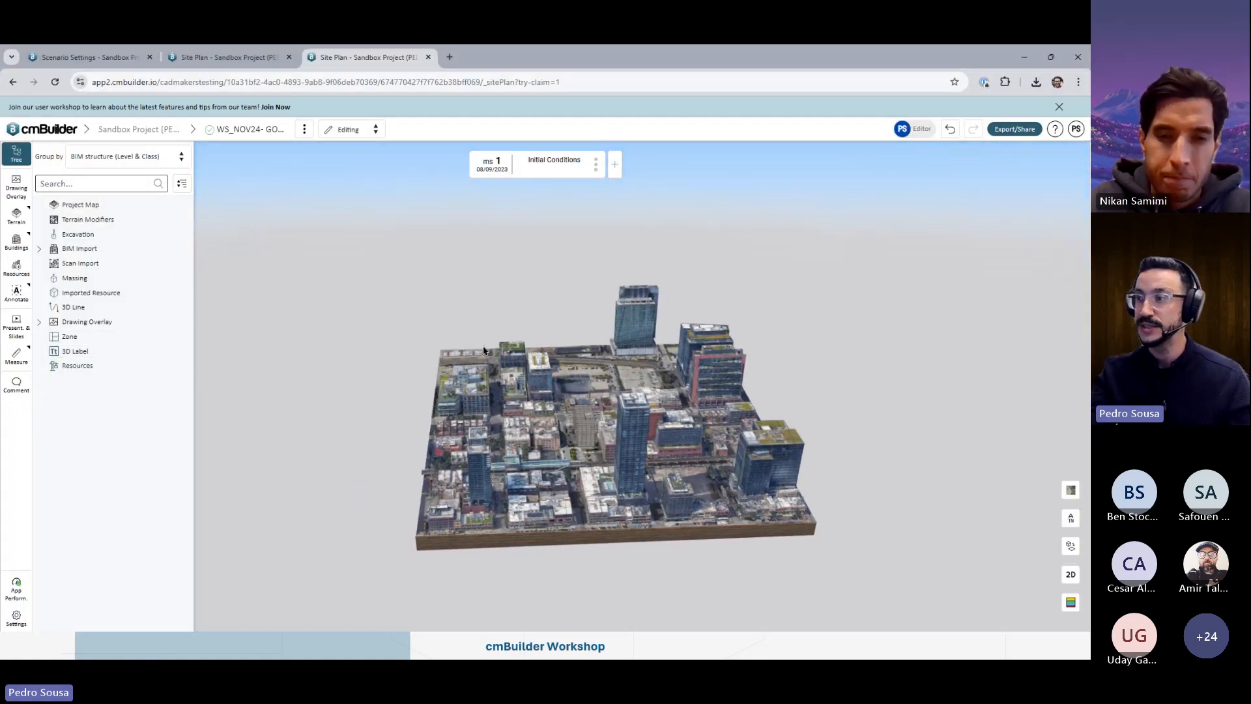
scroll(652, 389, "up", 5)
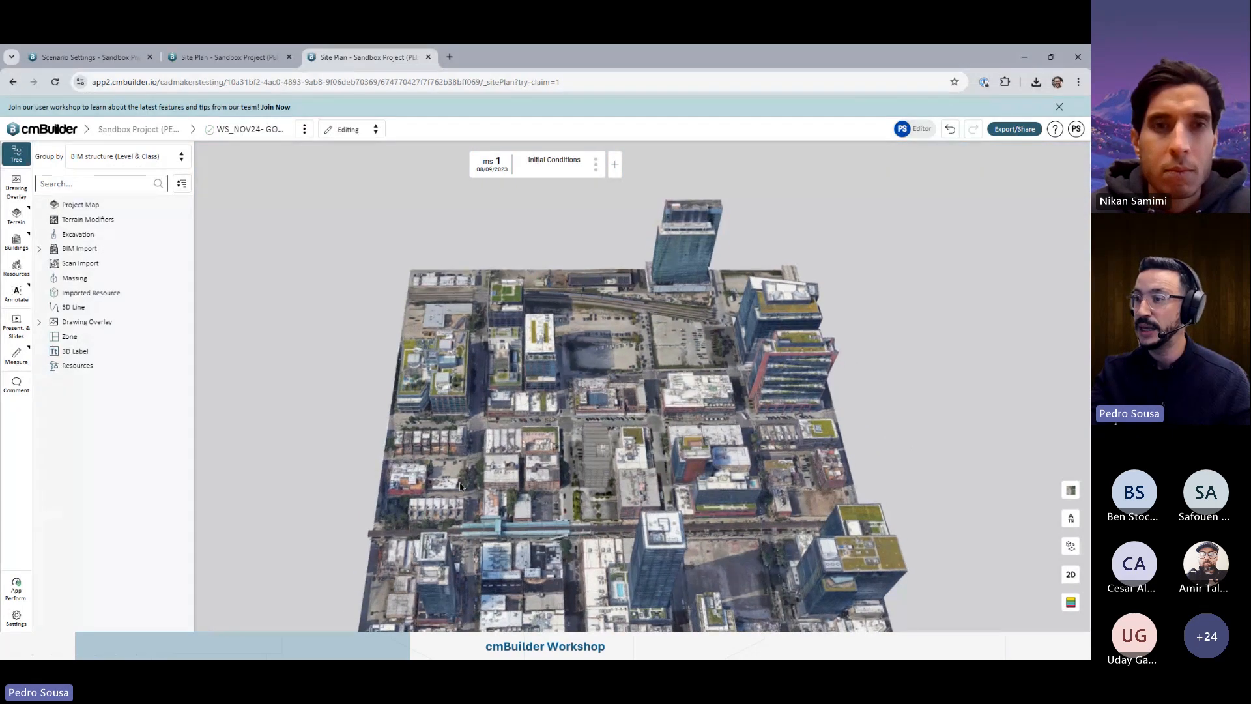
middle_click_drag(652, 390, 640, 350)
left_click(415, 644)
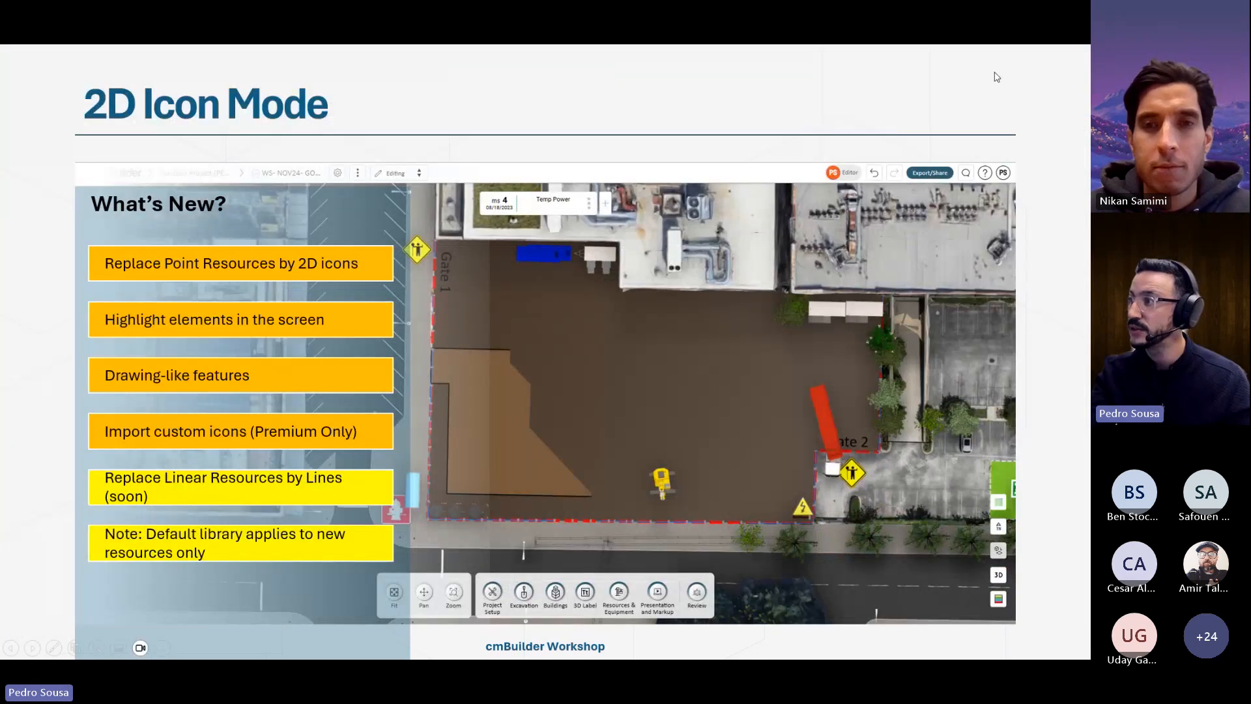
Exit the slideshow, switch to the cmBuilder site plan with the Saved Views milestone, and survey the surrounding city blocks.
key("Escape")
left_click(219, 56)
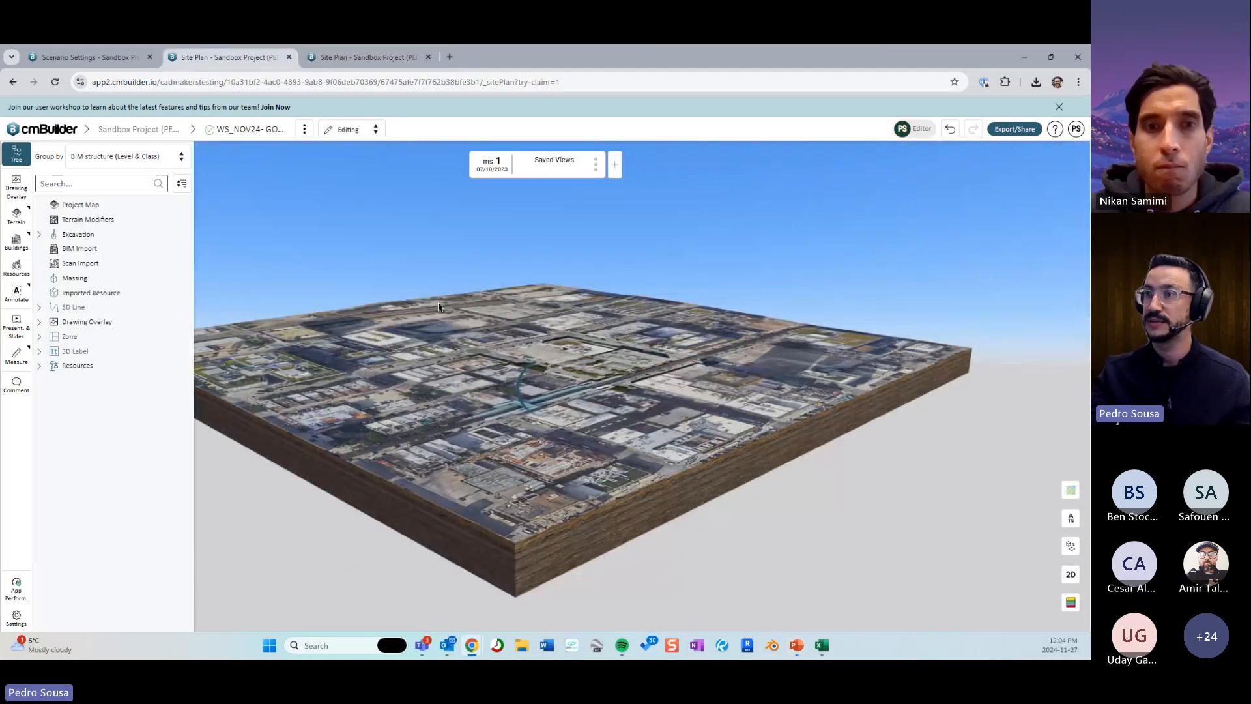
scroll(514, 389, "up", 5)
scroll(513, 389, "up", 3)
left_click_drag(513, 389, 611, 393)
scroll(611, 393, "up", 2)
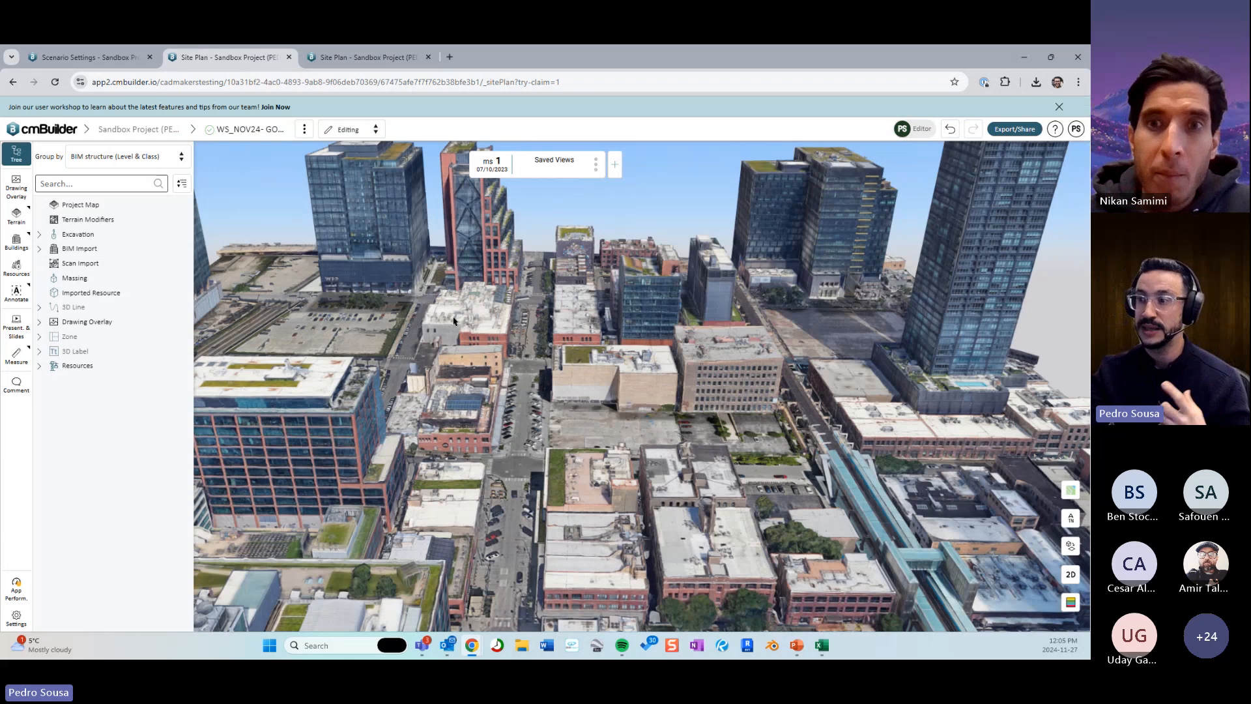
scroll(561, 612, "down", 3)
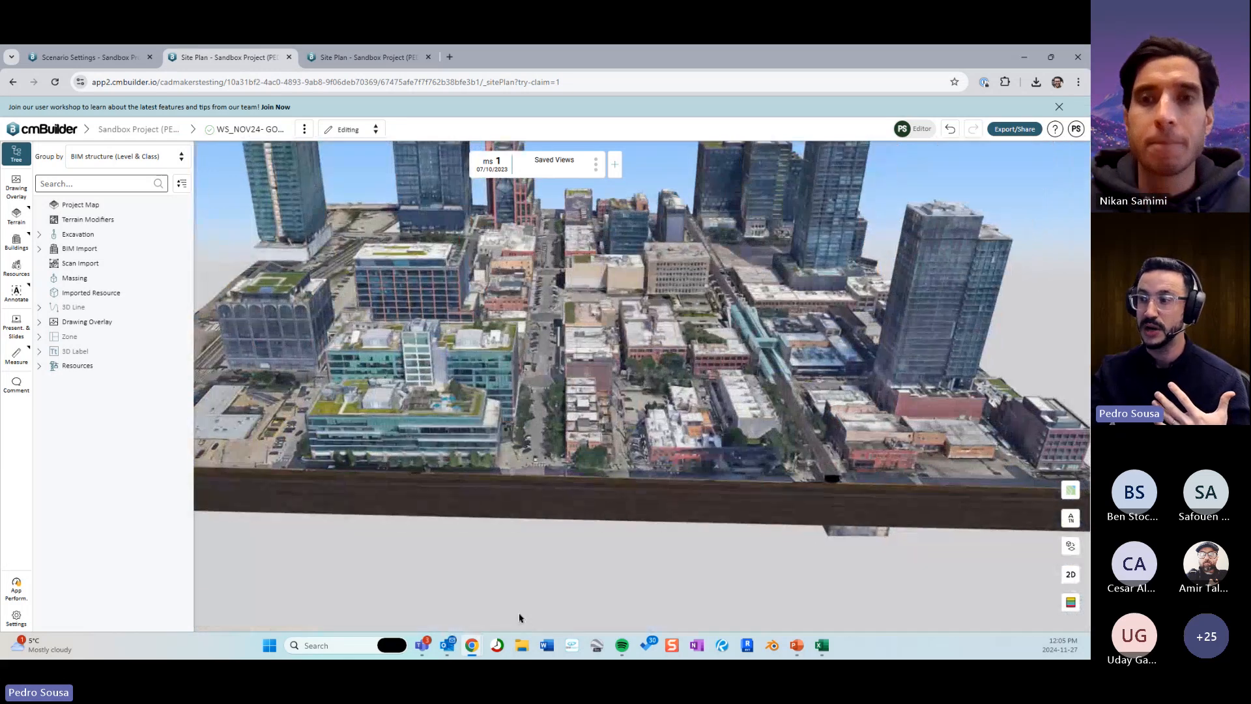
left_click_drag(609, 391, 612, 441)
right_click_drag(613, 441, 624, 492)
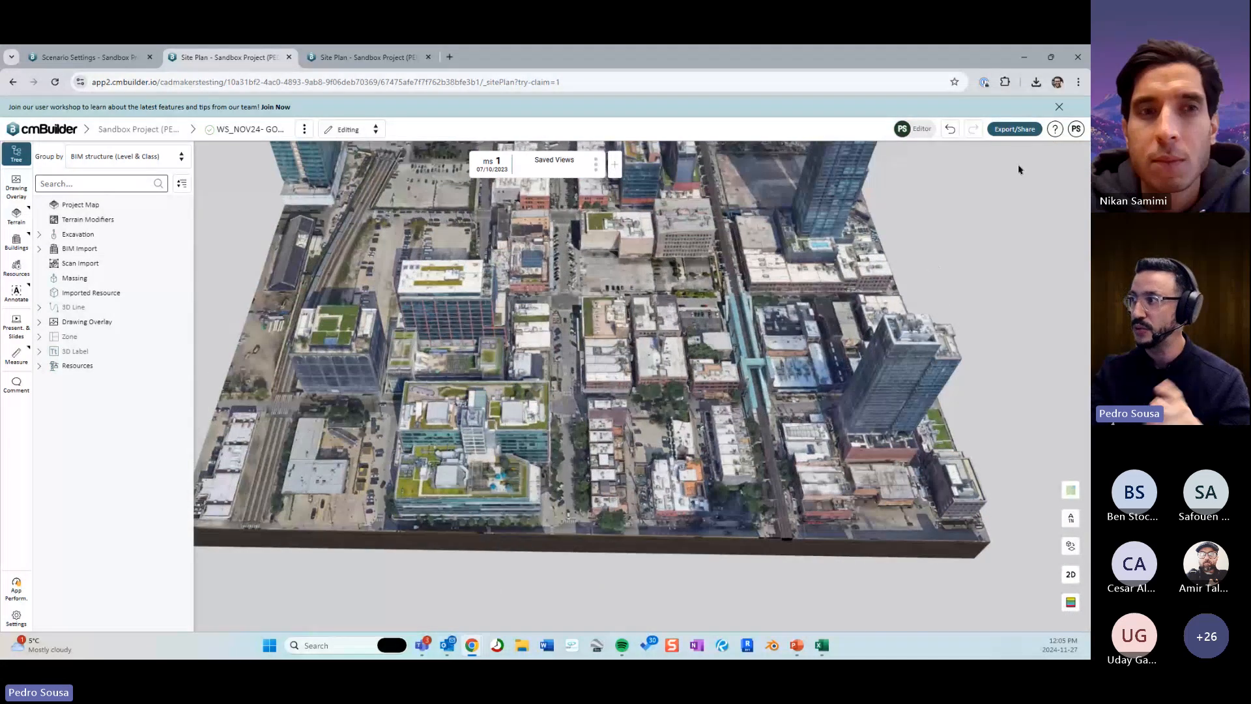
Review the experimental features in the general user settings and close the settings without changes.
left_click(1076, 128)
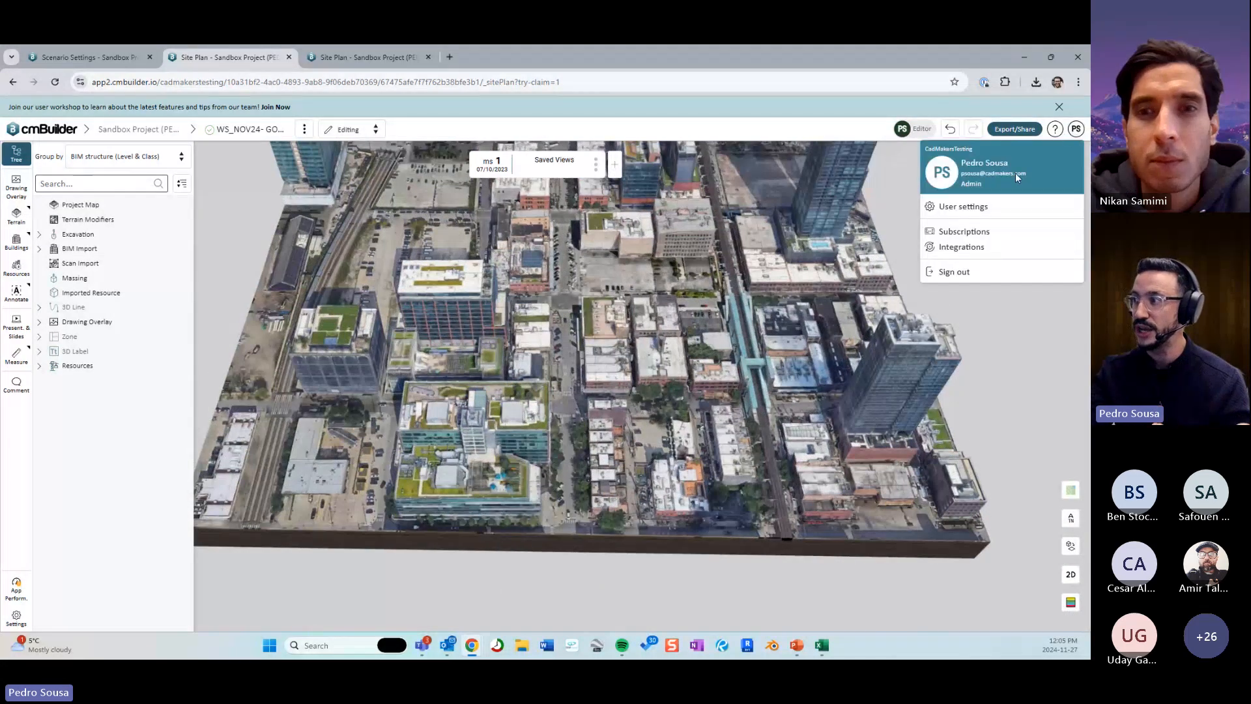
left_click(984, 203)
scroll(521, 424, "down", 6)
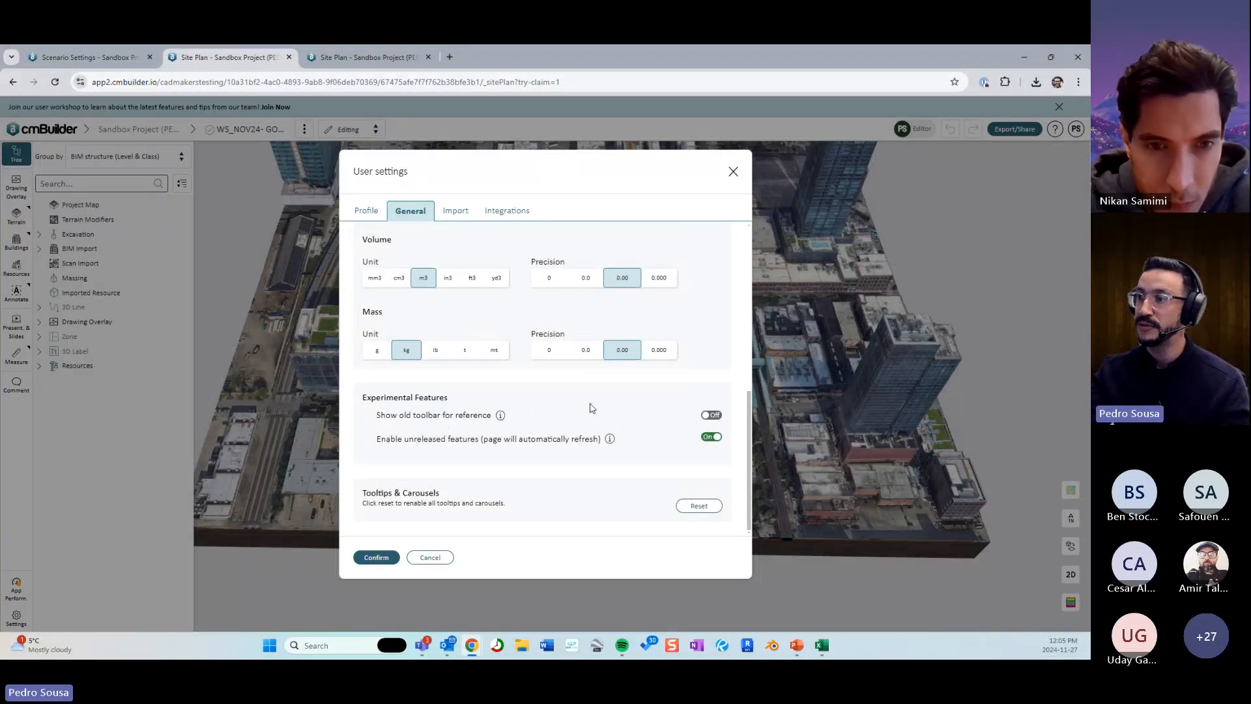
left_click(734, 174)
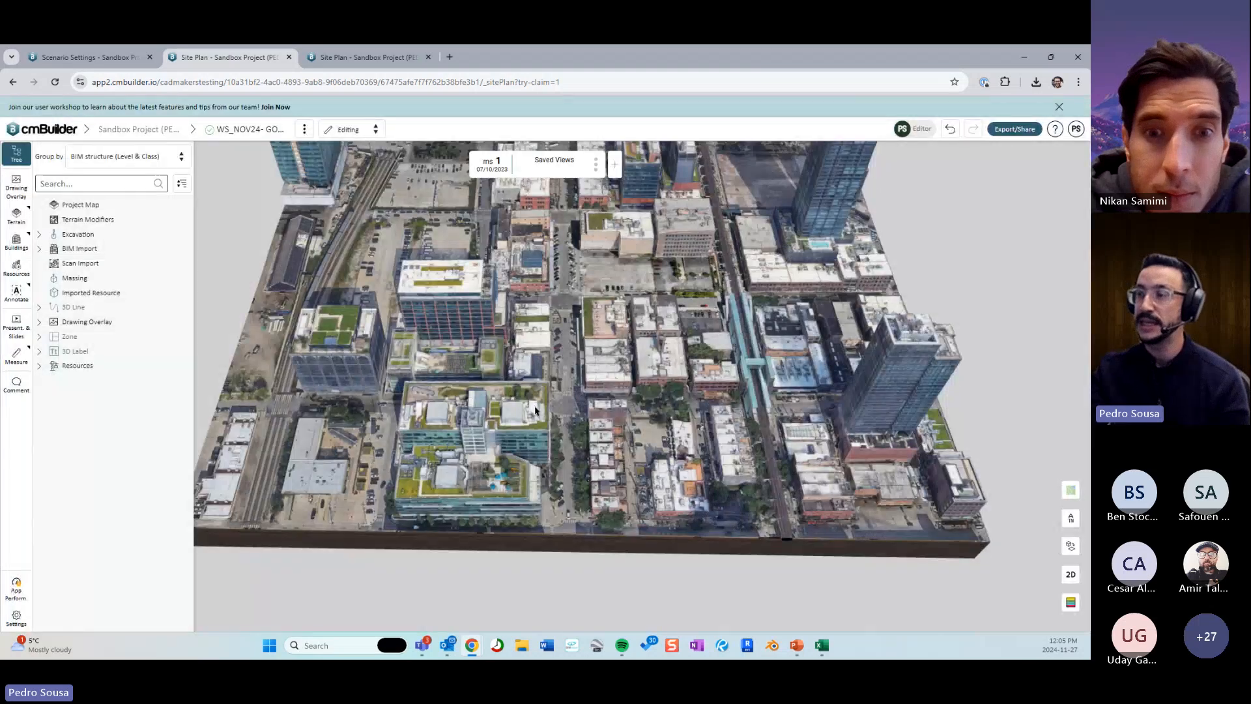
scroll(578, 405, "down", 3)
middle_click_drag(578, 405, 549, 383)
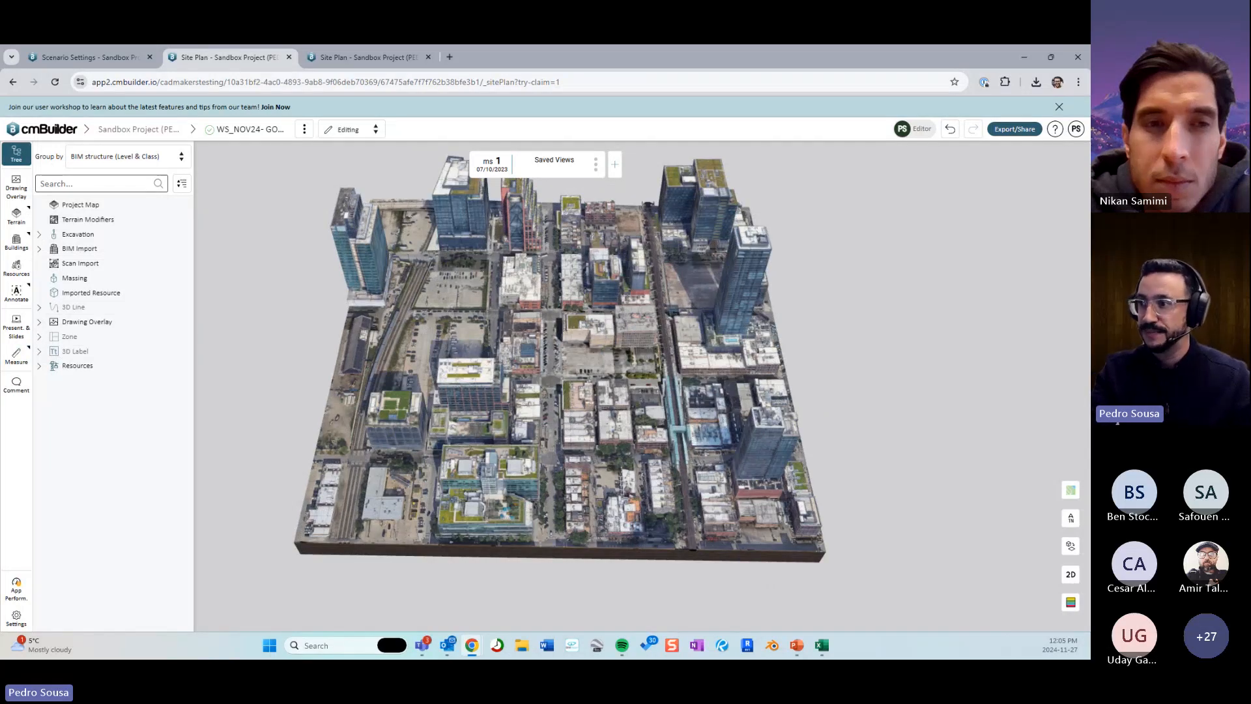
middle_click_drag(613, 383, 569, 391)
scroll(569, 391, "up", 5)
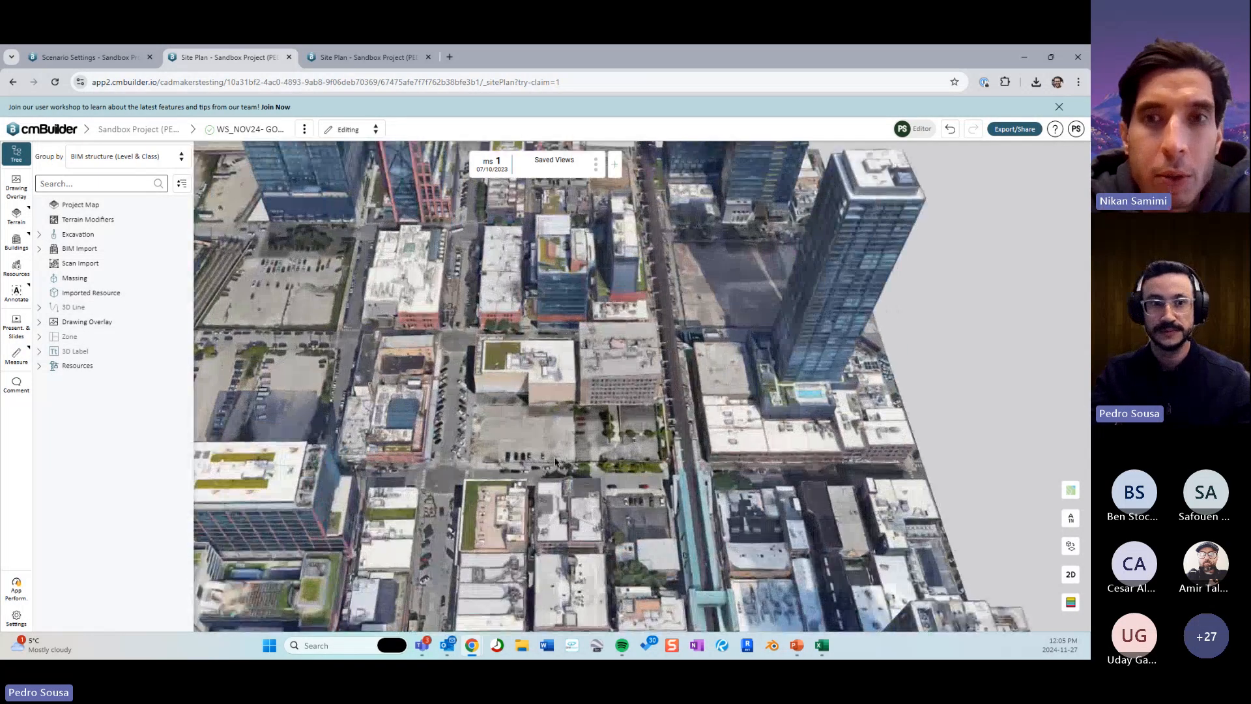
scroll(549, 452, "up", 5)
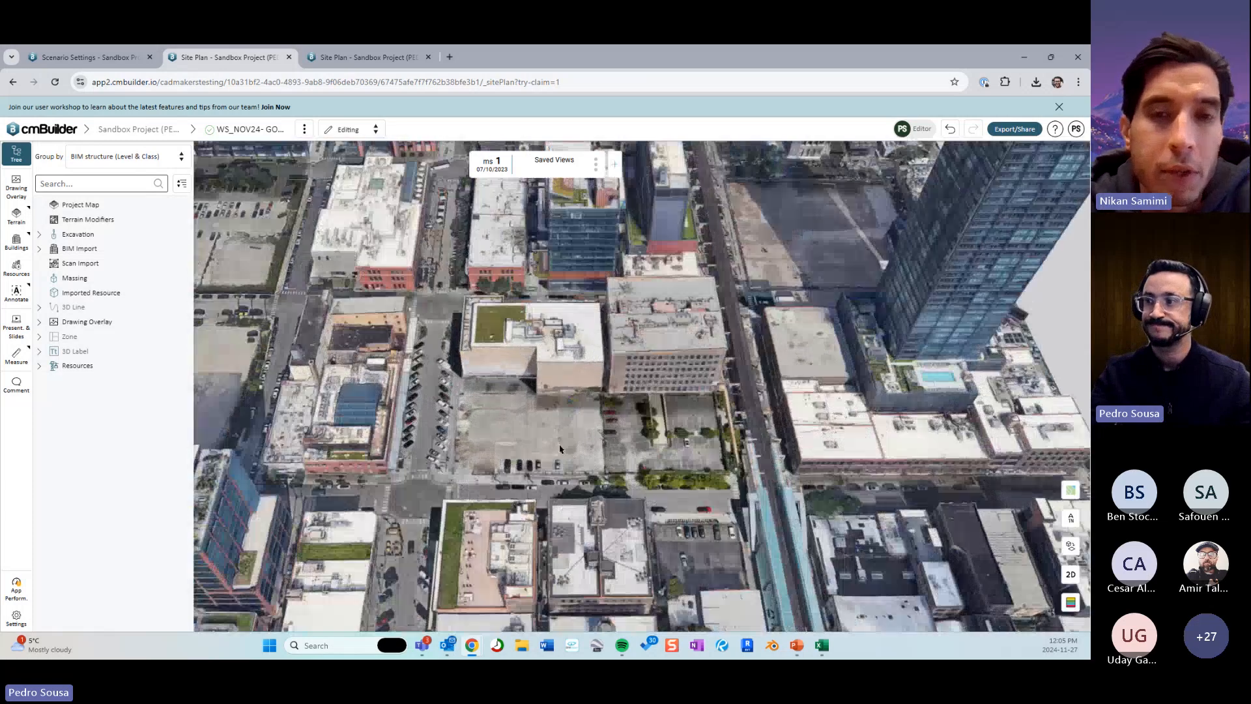
scroll(561, 392, "up", 5)
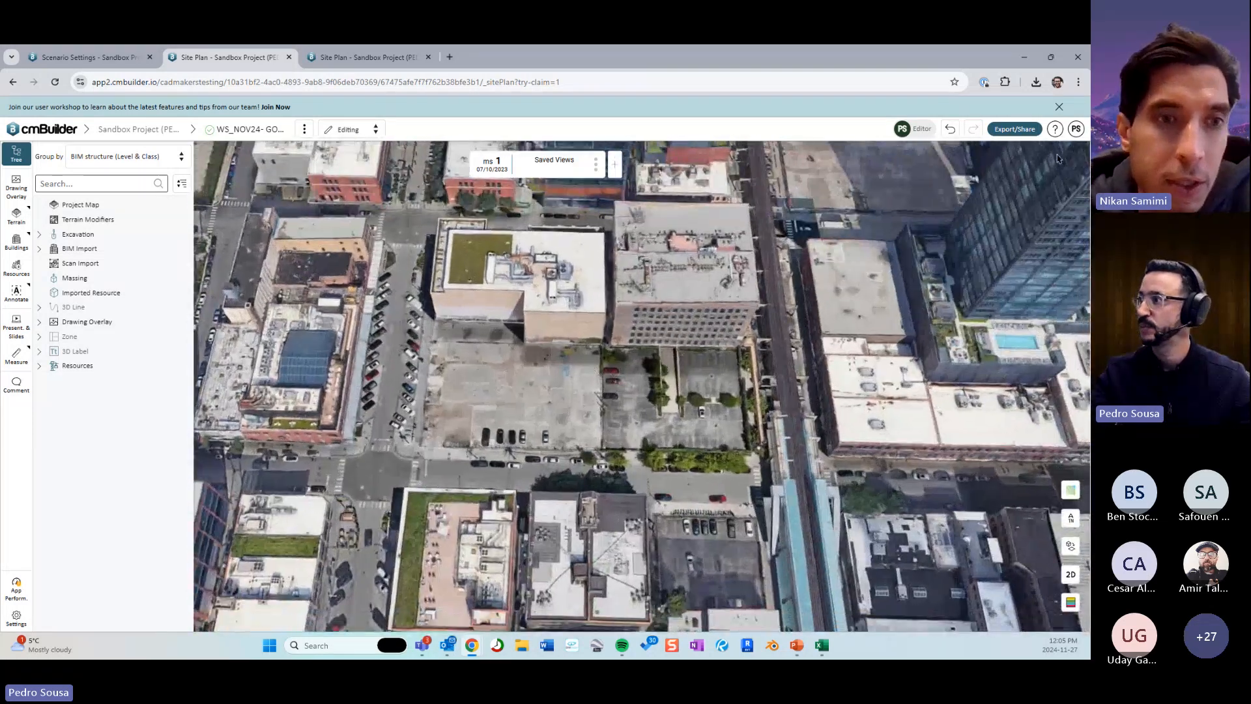
Reopen the user settings and check the options for the old toolbar and unreleased features without changing them.
left_click(1077, 128)
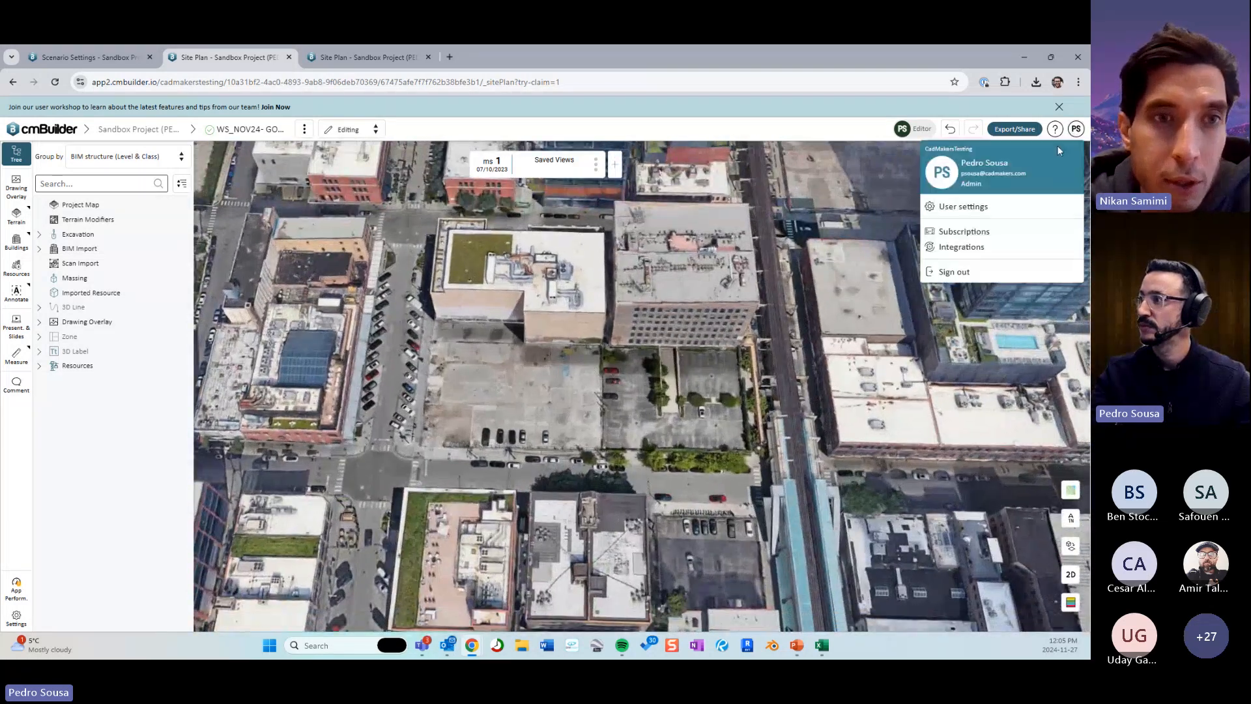
left_click(967, 208)
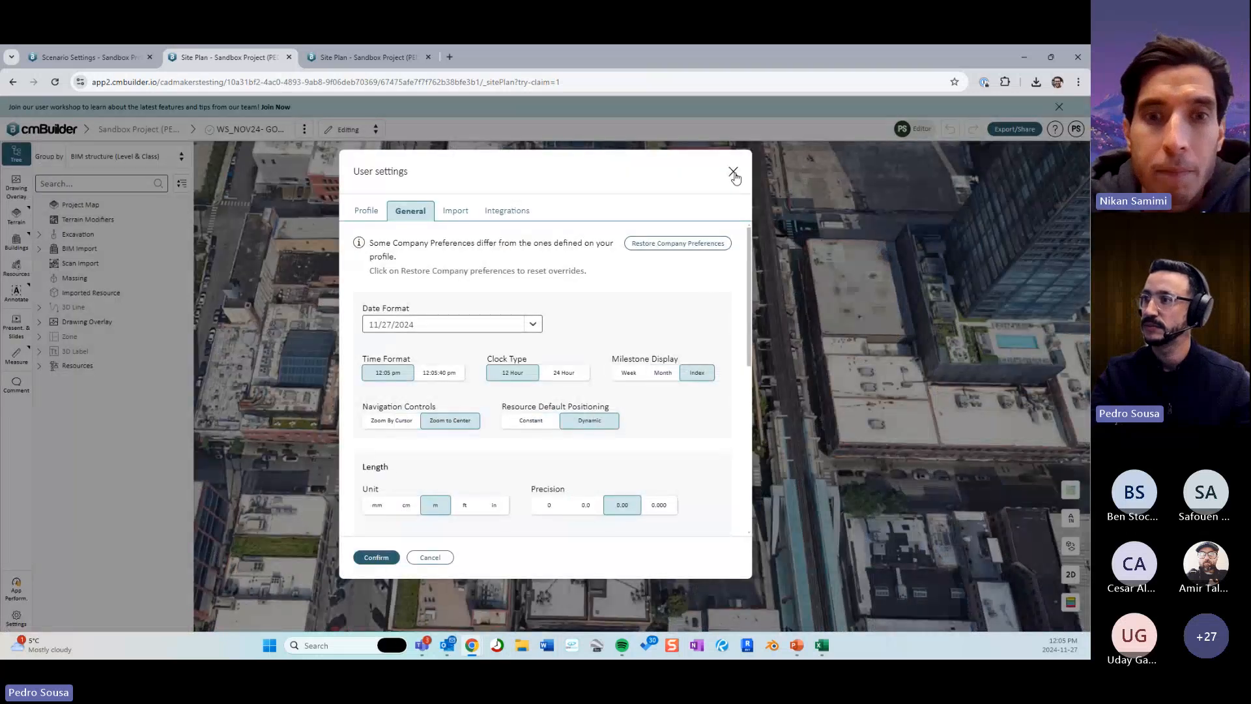
scroll(694, 338, "down", 5)
scroll(696, 339, "down", 2)
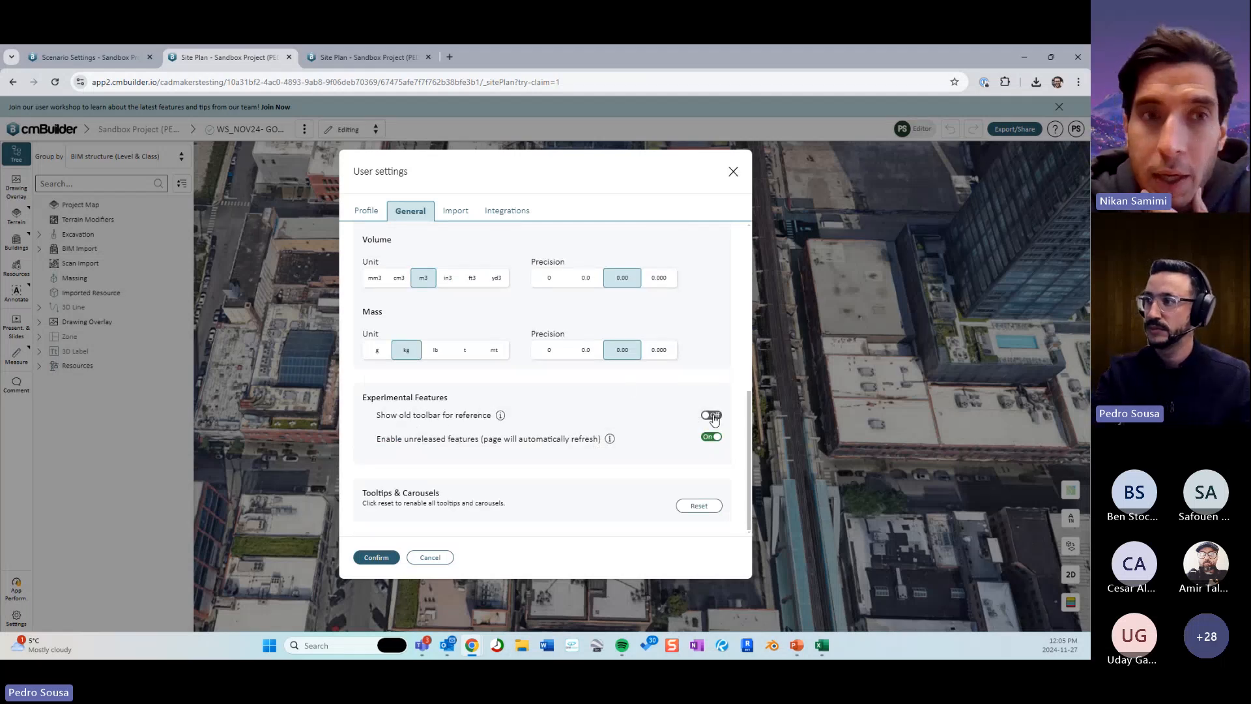
left_click(733, 172)
Advance the site plan to the Initial Conditions milestone, inspect the vacant lot, and read the Icon Mode description.
scroll(691, 365, "down", 5)
mouse_move(678, 404)
left_mouse_down()
mouse_move(753, 410)
mouse_move(697, 394)
left_mouse_up()
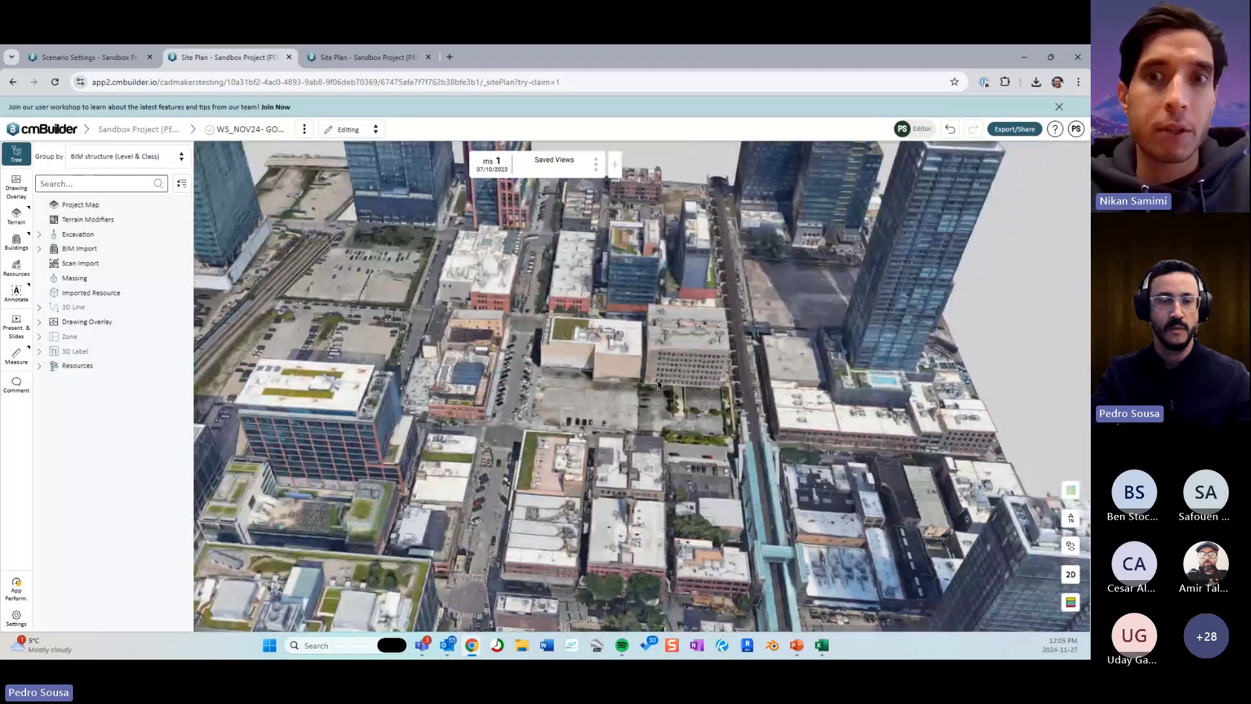
scroll(613, 389, "up", 5)
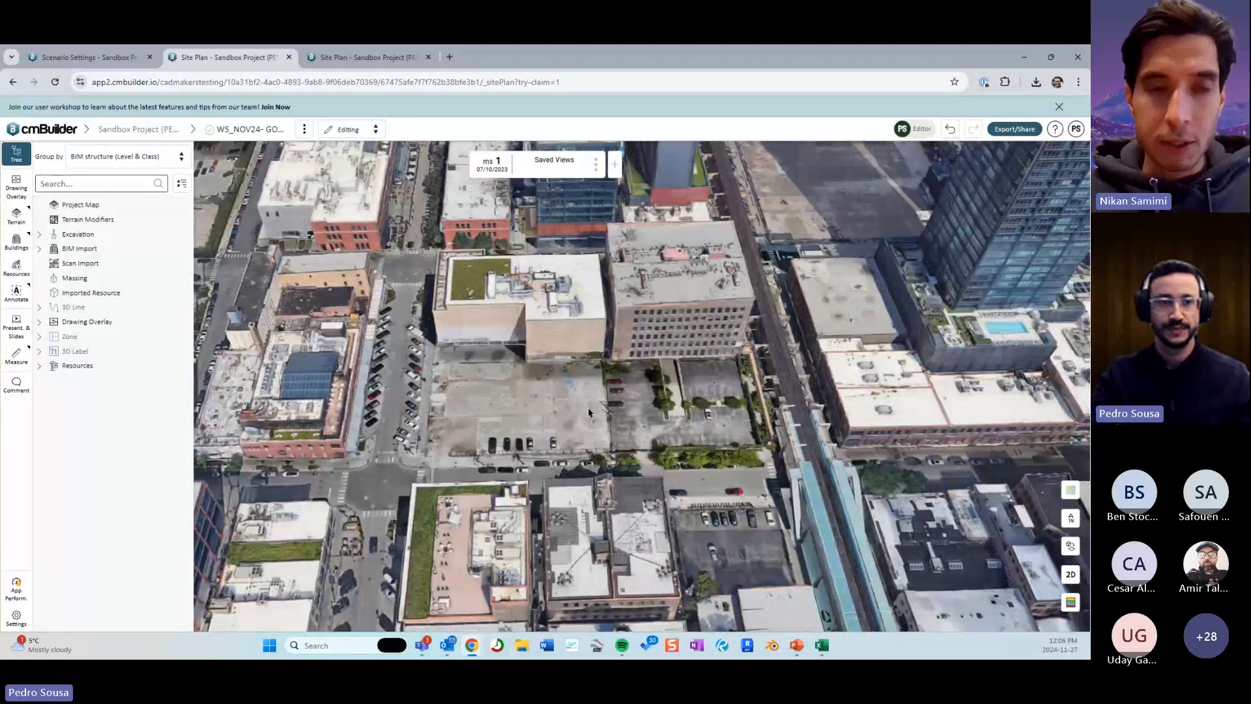
scroll(589, 412, "up", 5)
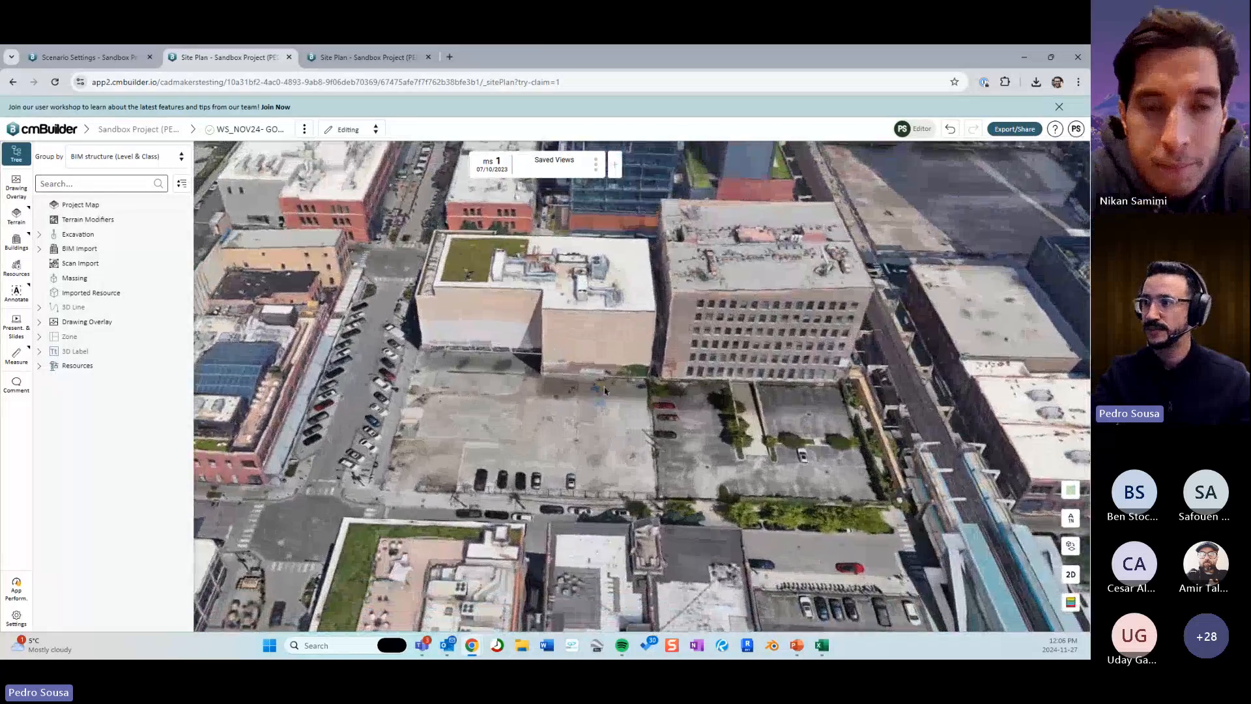
scroll(605, 389, "down", 2)
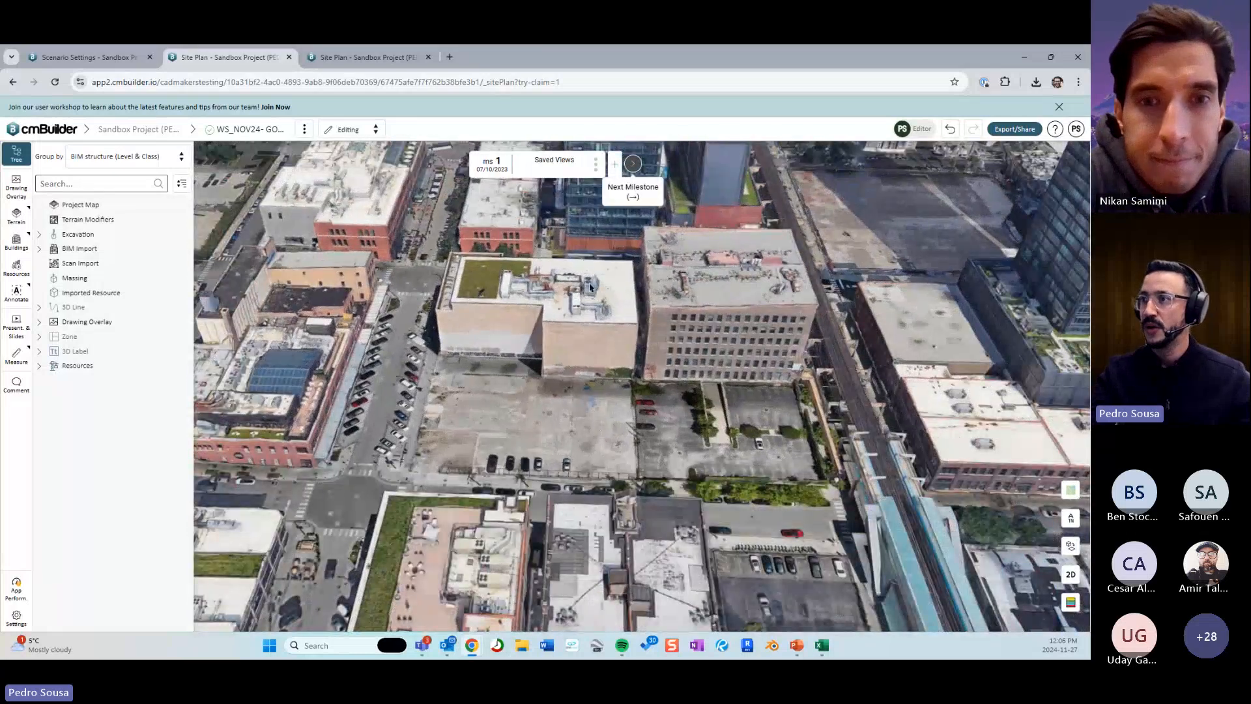
key("Right")
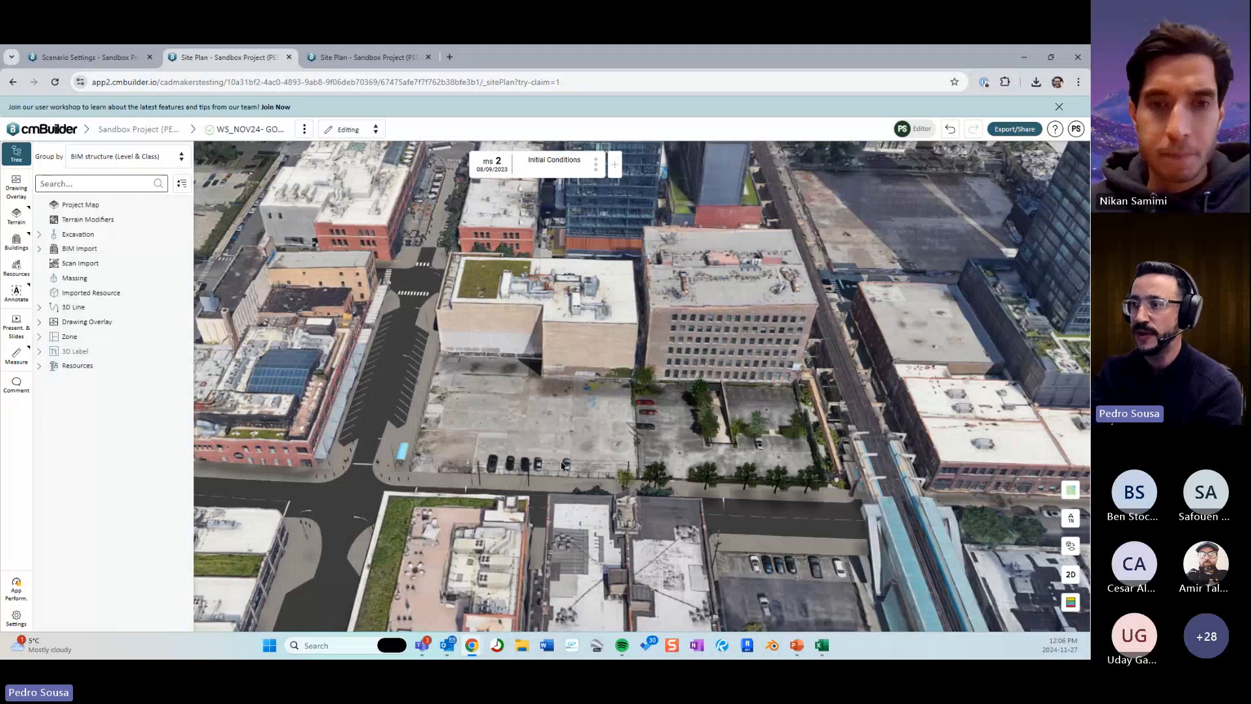
scroll(559, 468, "down", 2)
scroll(534, 441, "up", 5)
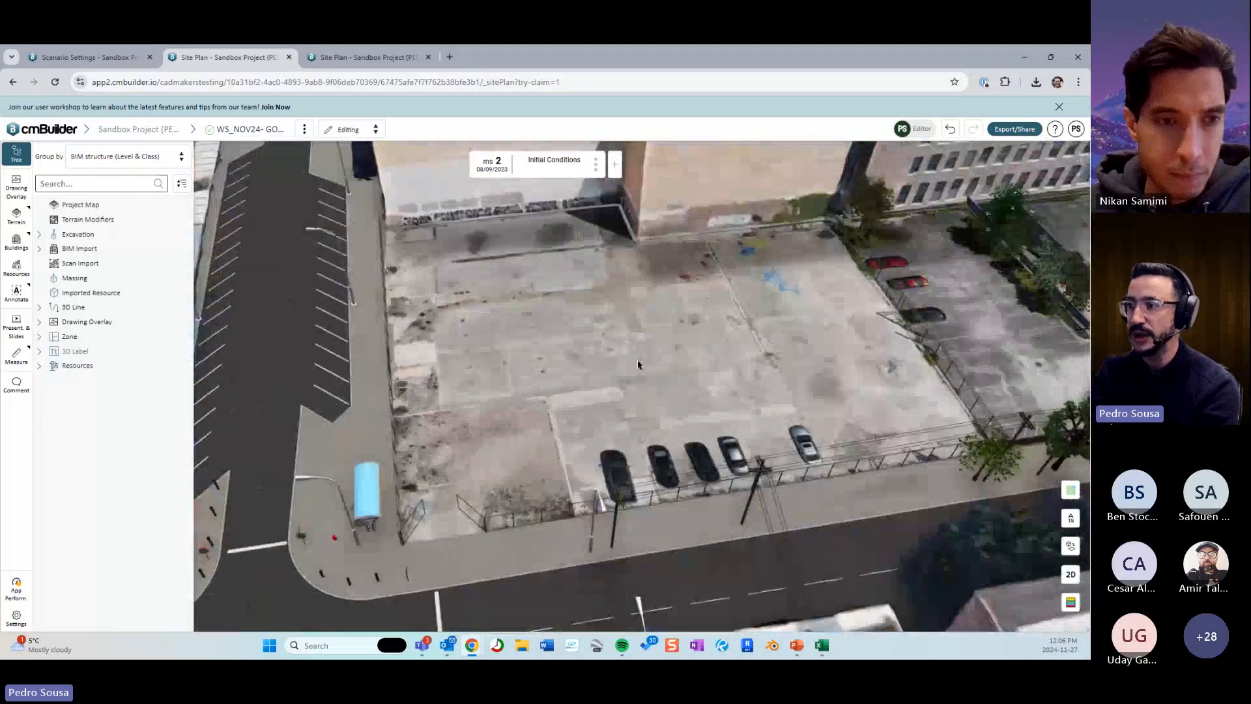
scroll(629, 345, "down", 5)
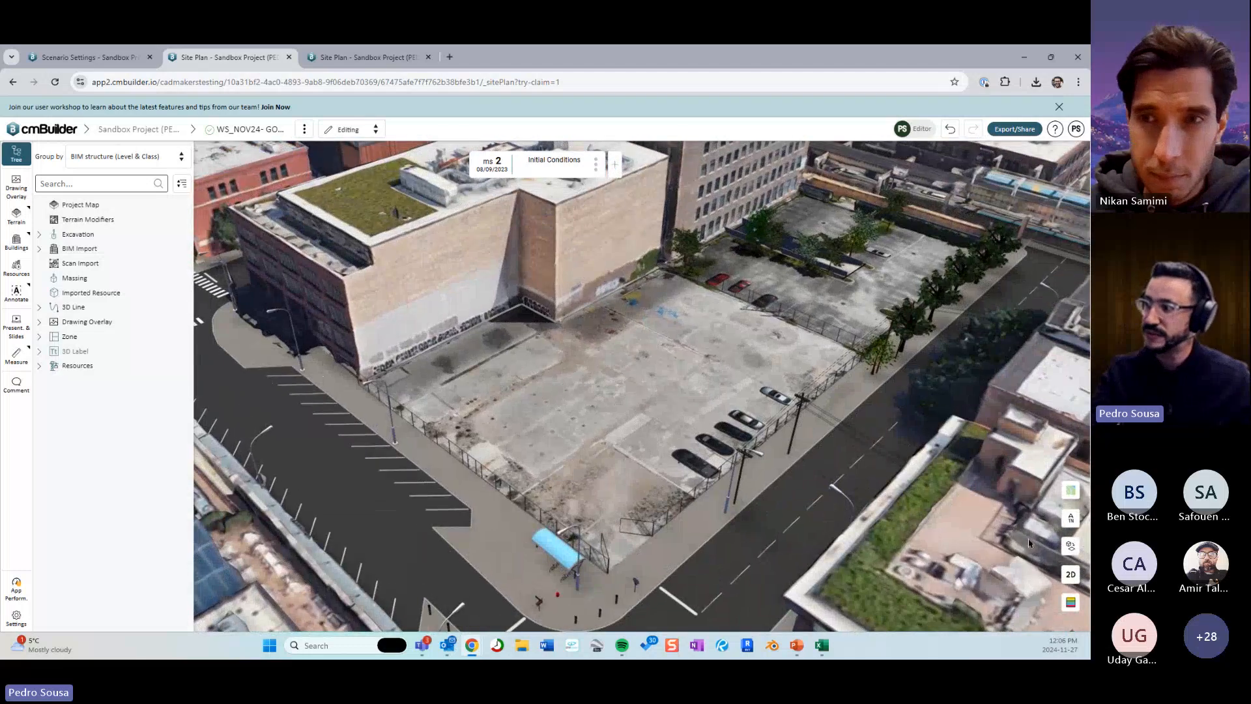
left_click(1071, 549)
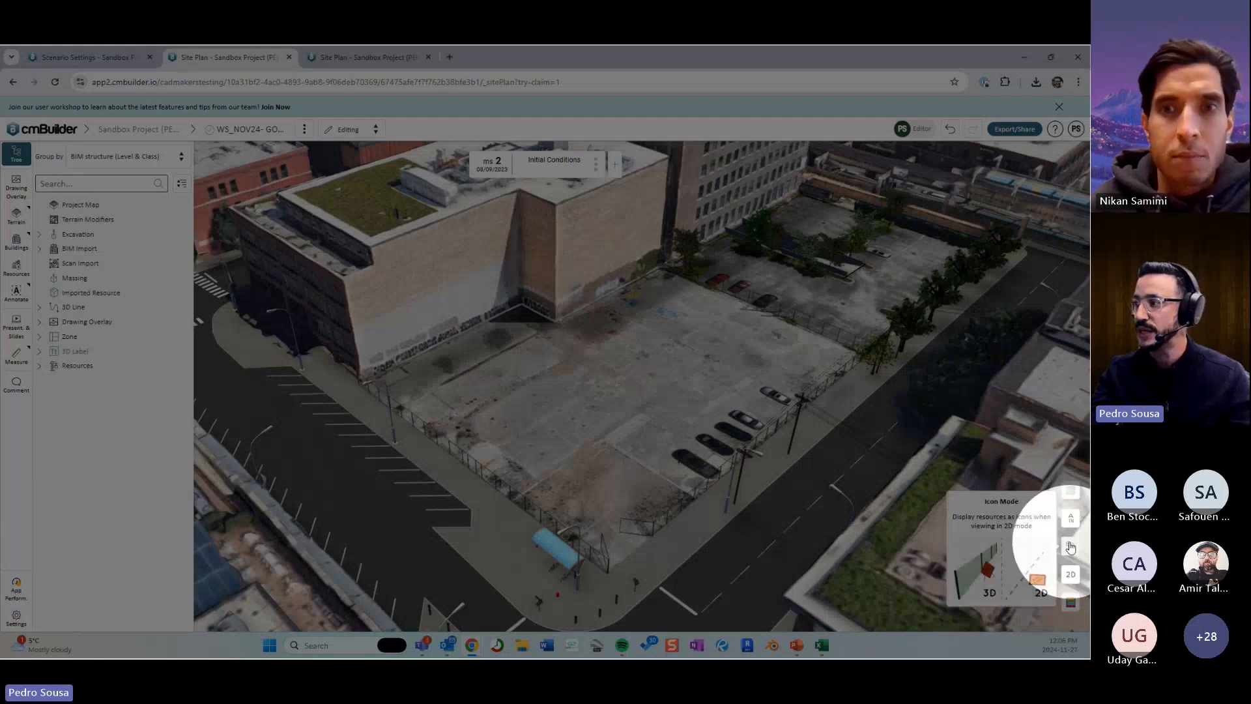
scroll(715, 430, "up", 3)
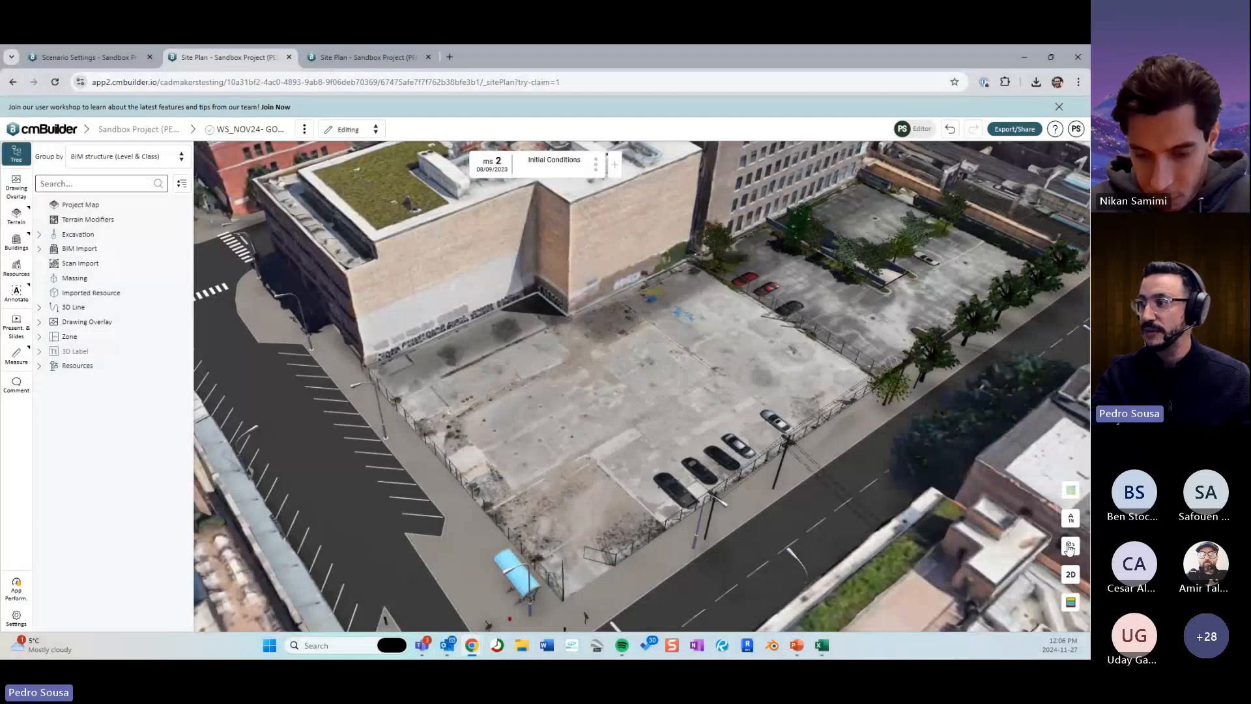
Advance to the Site Mobilization milestone and select the location marker in the parking area behind the buildings.
key("Right")
left_click_drag(781, 366, 631, 403)
left_click_drag(897, 345, 522, 546)
scroll(853, 351, "up", 2)
scroll(517, 434, "up", 3)
left_click_drag(517, 436, 588, 408)
scroll(588, 408, "up", 3)
scroll(506, 440, "down", 3)
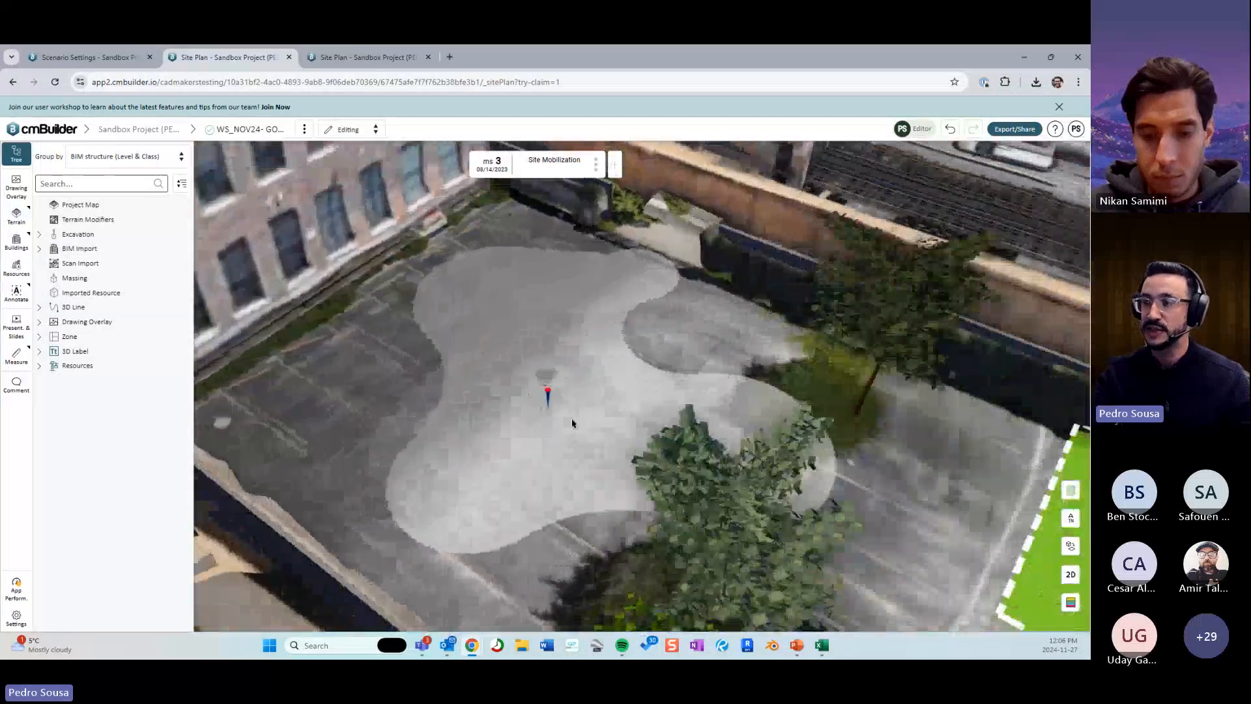
scroll(596, 471, "up", 5)
scroll(526, 494, "up", 3)
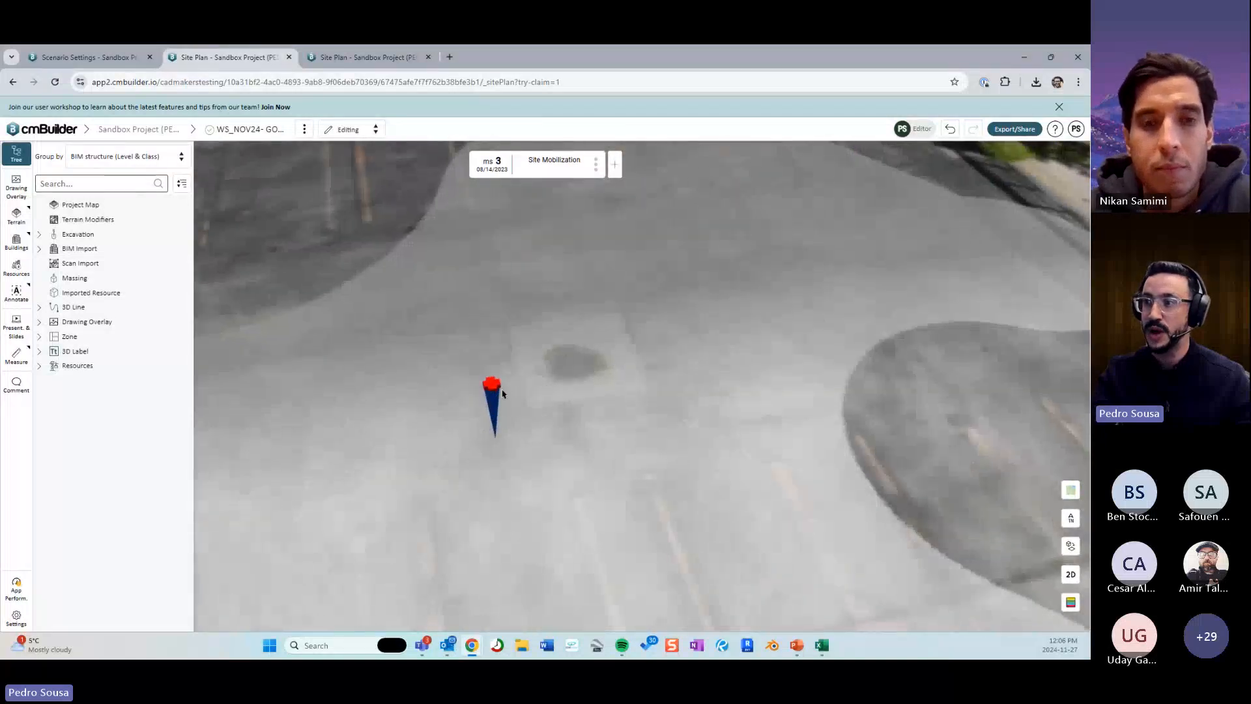
left_click(493, 399)
Open the location marker's 2D mode visuals and enable showing it as an icon when in 2D mode.
scroll(573, 391, "down", 5)
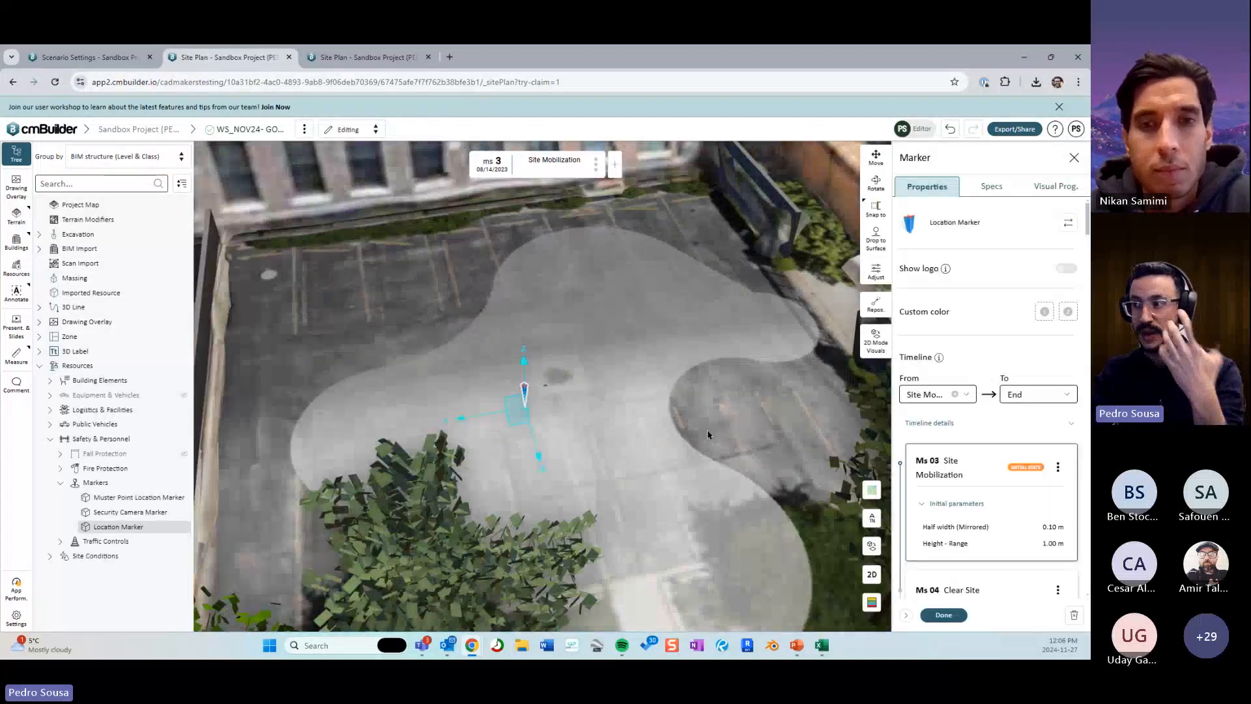
scroll(724, 416, "down", 3)
scroll(603, 433, "up", 5)
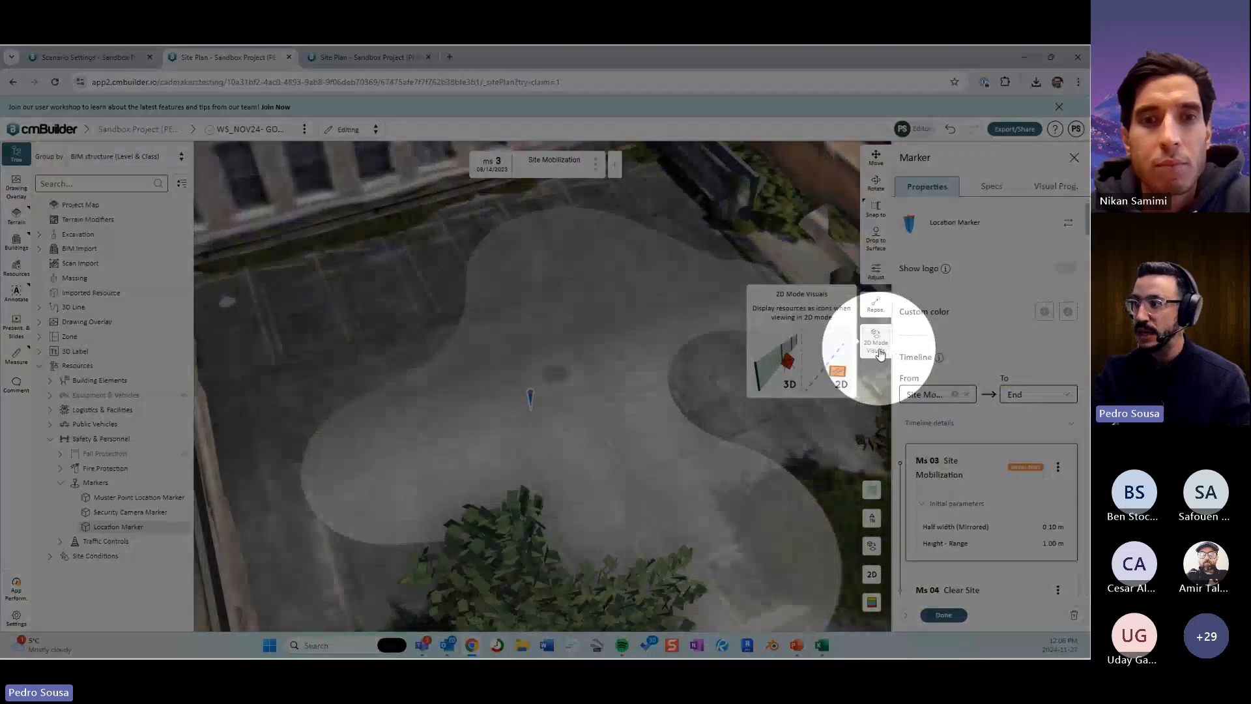
left_click(877, 344)
left_click(1071, 195)
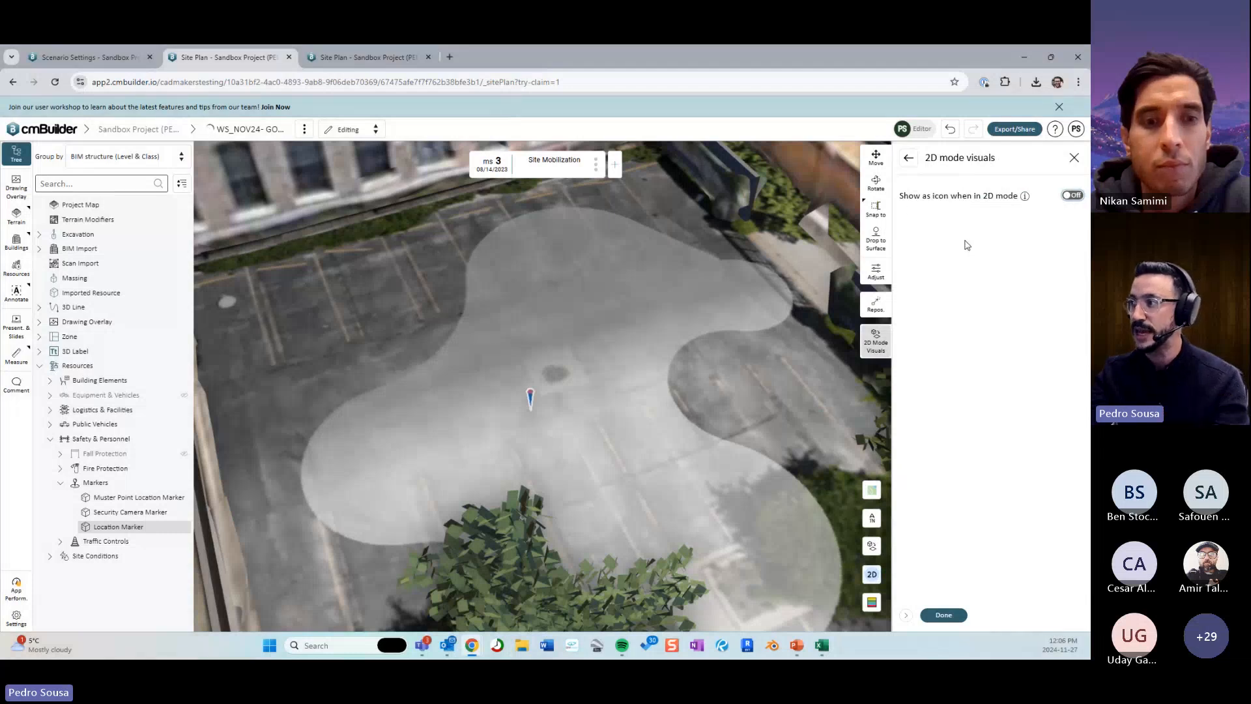
left_click(1070, 198)
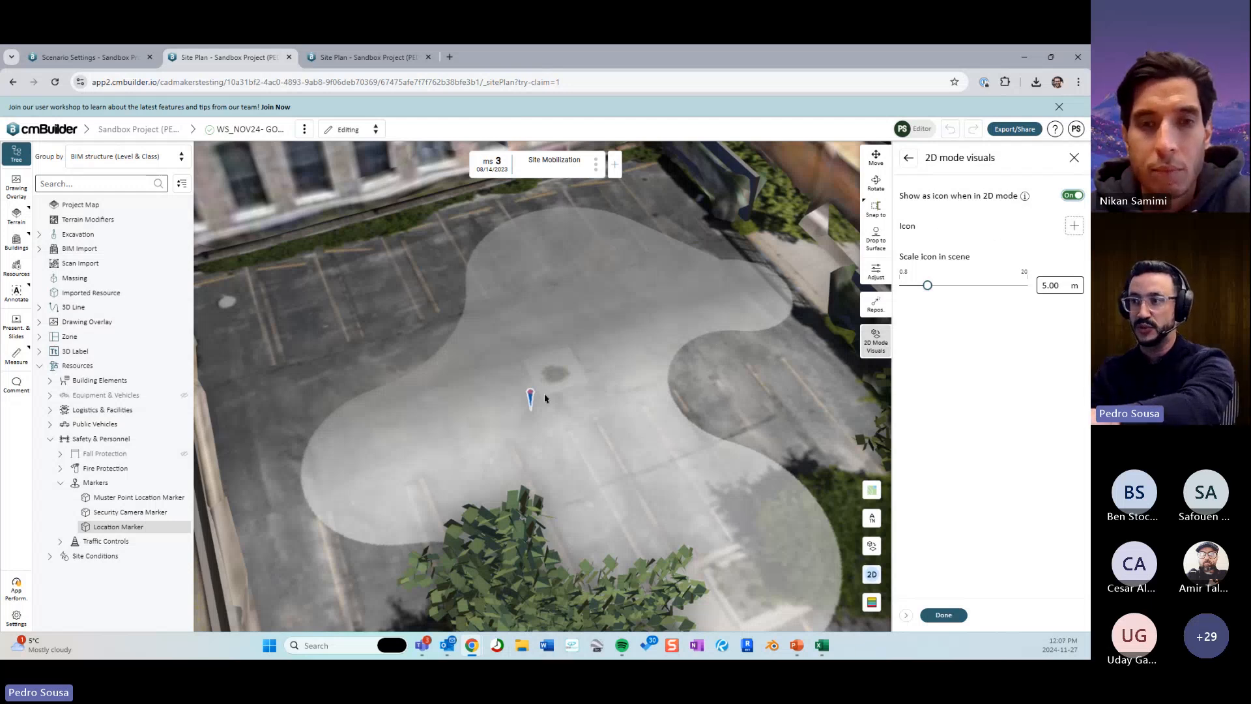
scroll(633, 373, "up", 2)
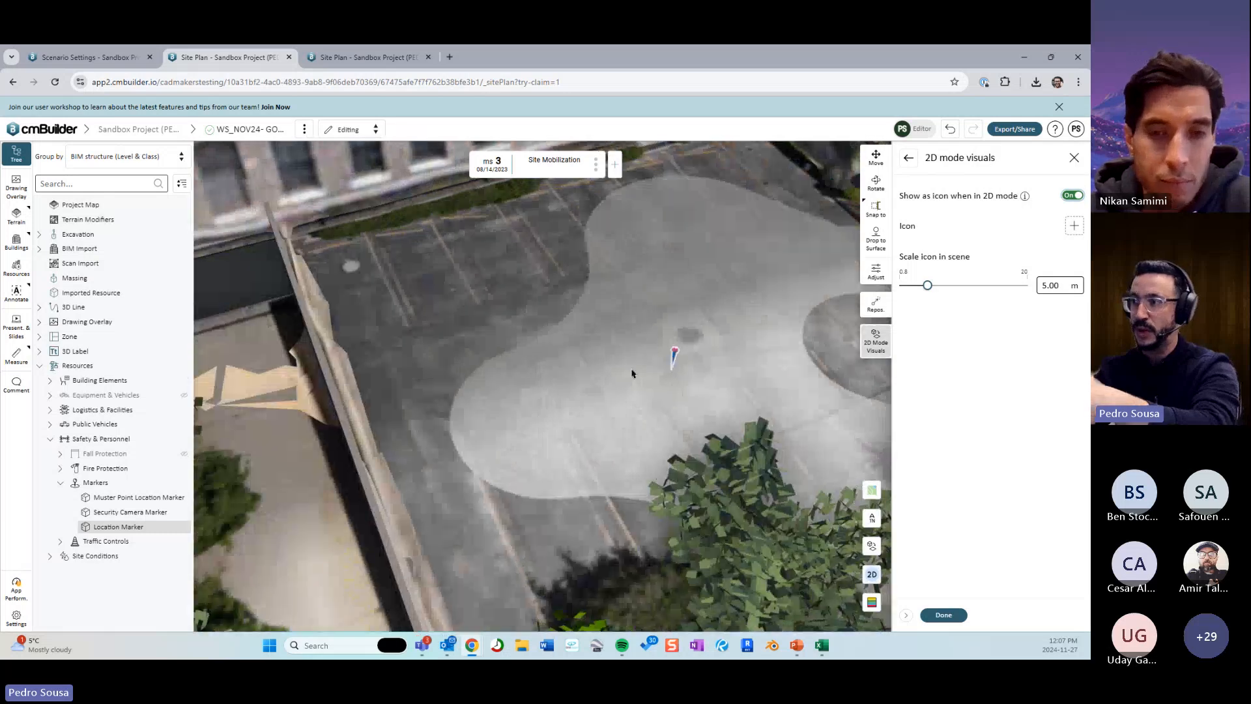
scroll(625, 381, "up", 5)
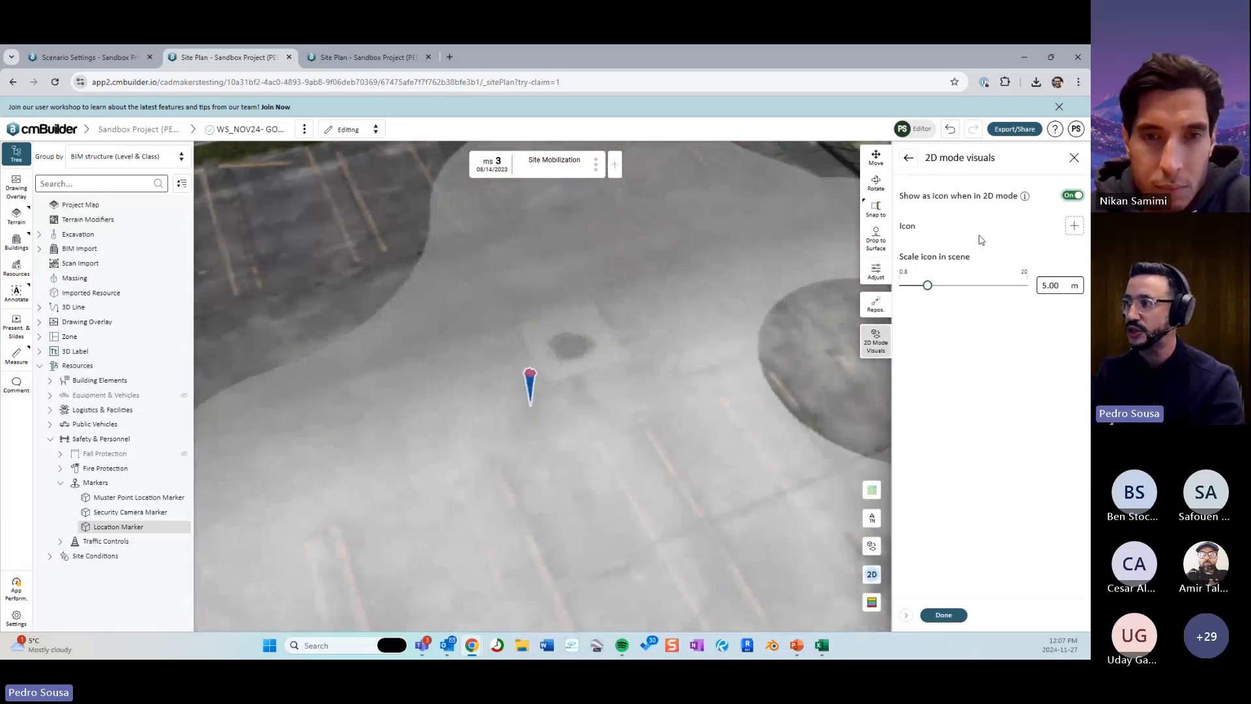
Assign the yellow biohazard custom icon to the location marker and turn on icon mode in the scene.
left_click(1074, 225)
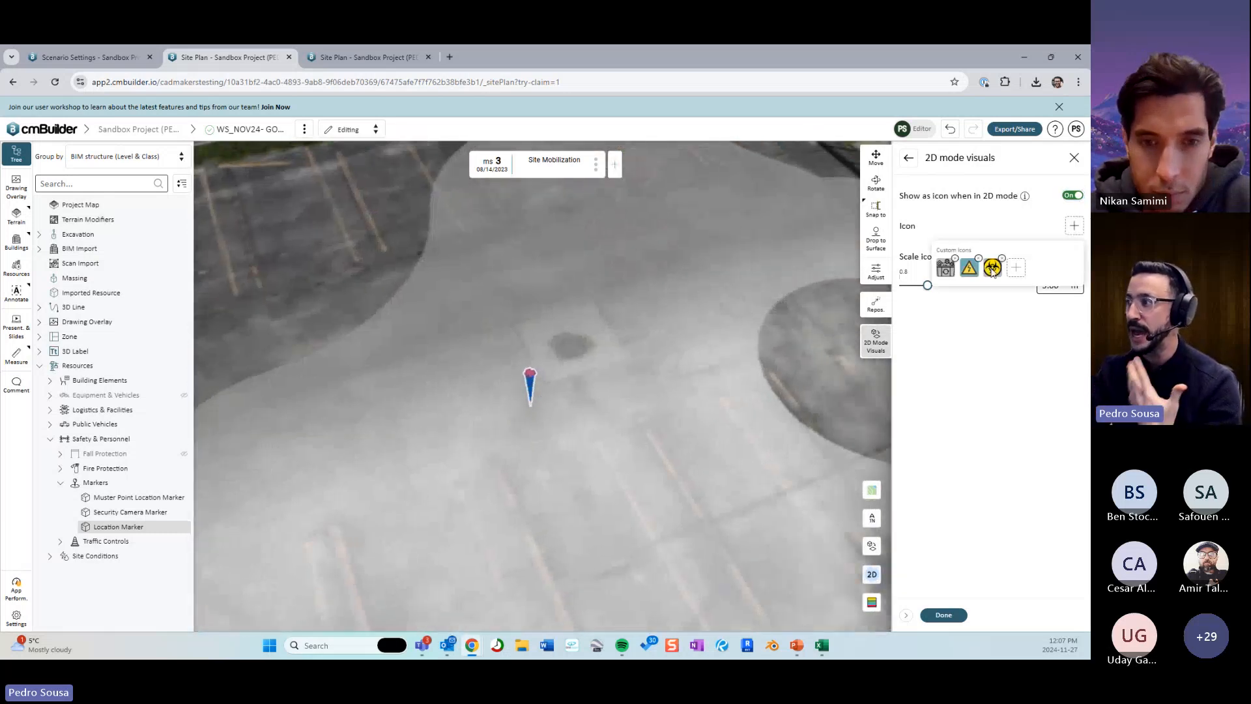
left_click(993, 268)
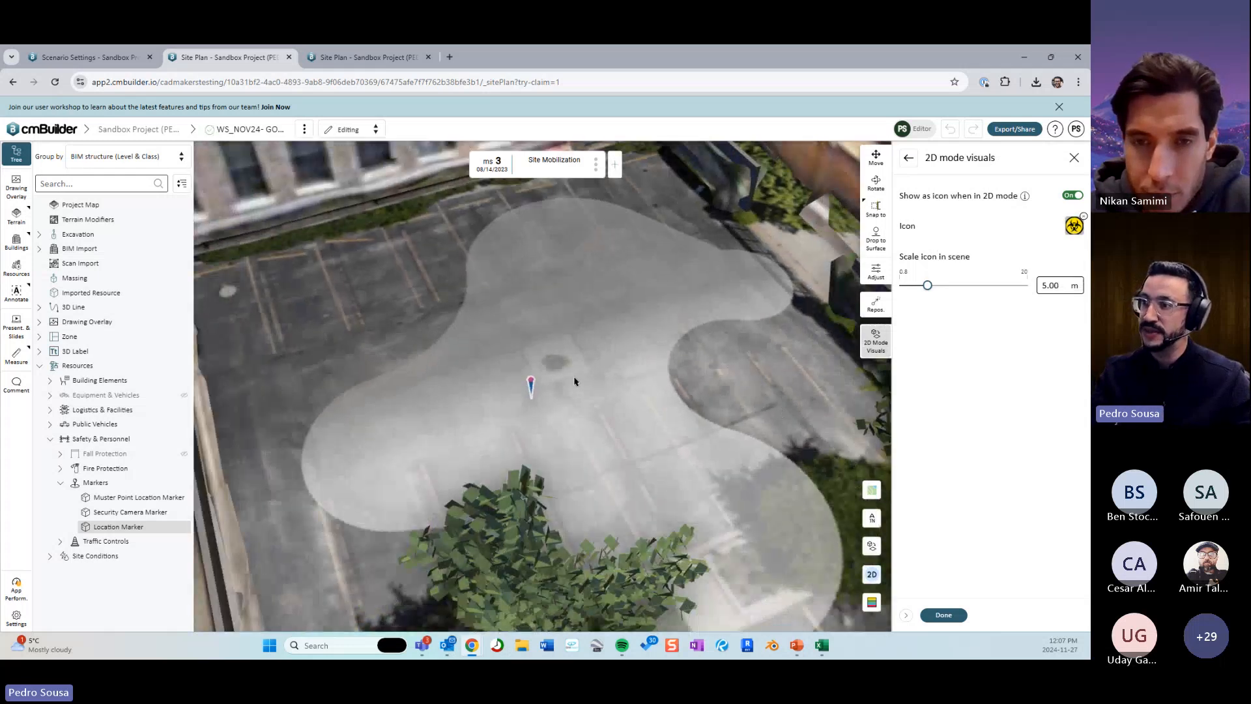
left_click(873, 547)
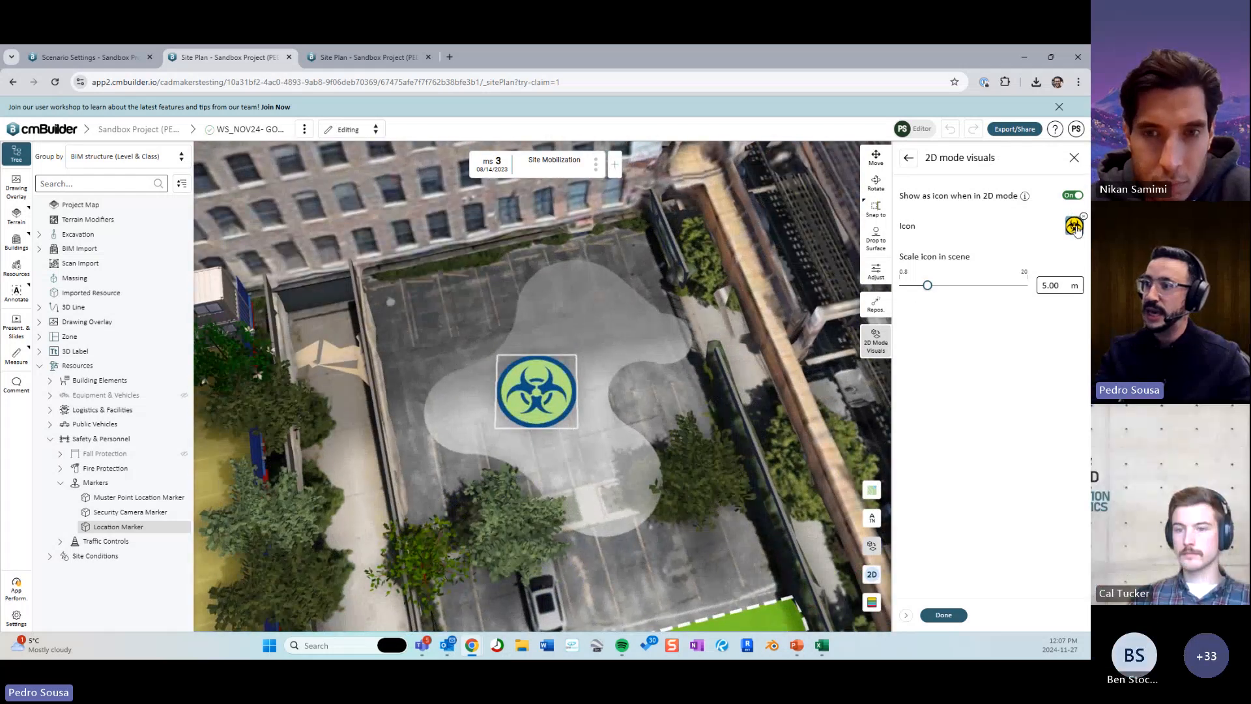
left_click_drag(588, 380, 643, 375)
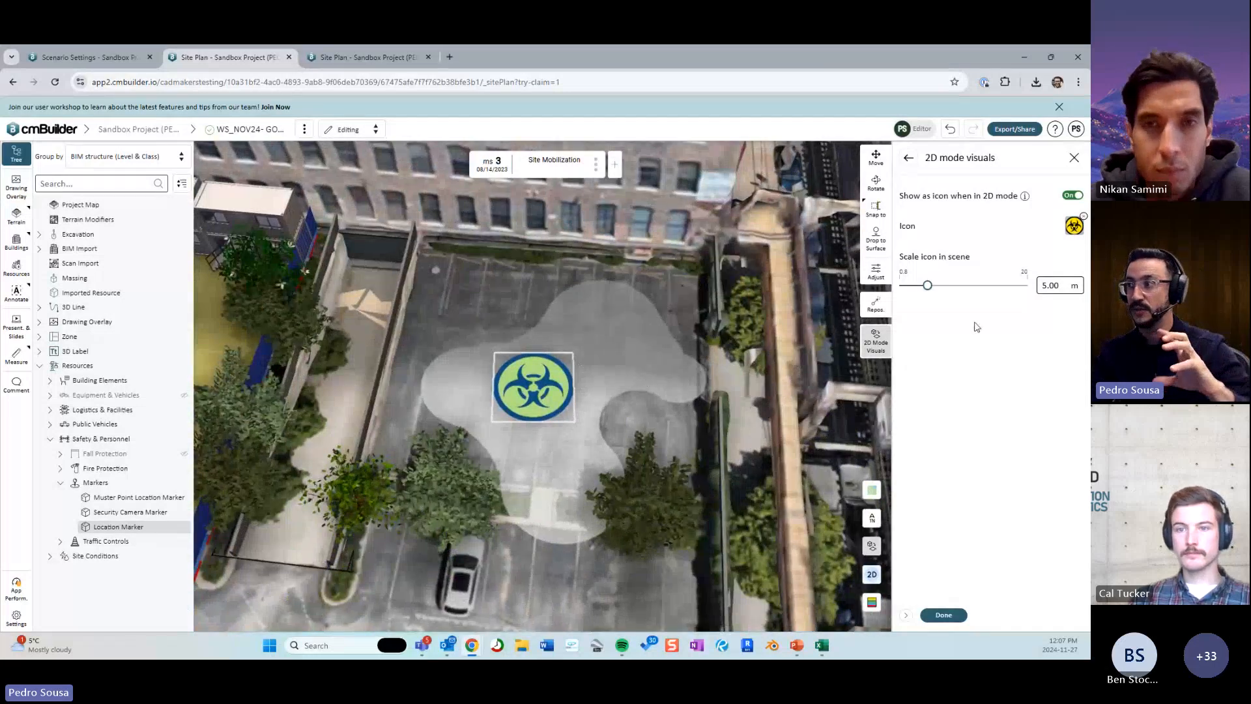
Set the location marker's icon scale in the scene to 3.00 m.
left_click(927, 287)
mouse_move(927, 287)
left_mouse_down()
mouse_move(906, 288)
mouse_move(978, 298)
mouse_move(904, 292)
mouse_move(914, 288)
left_mouse_up()
scroll(714, 406, "down", 5)
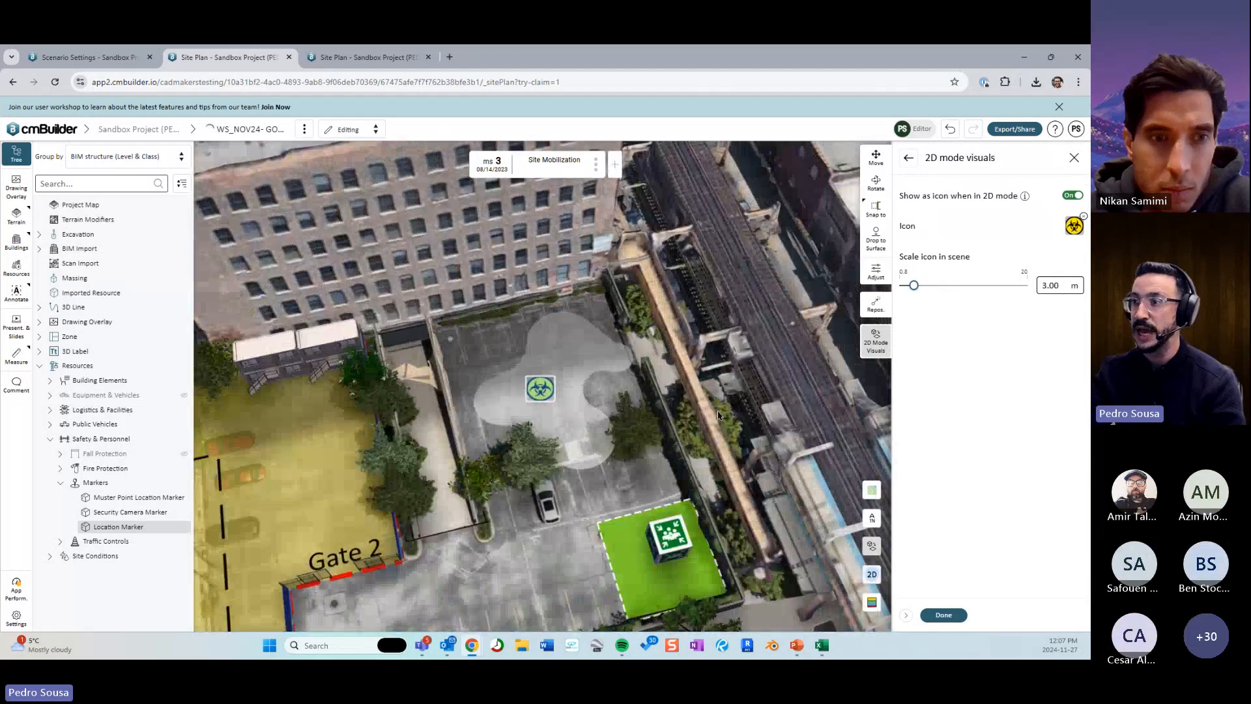
Switch the site plan to 2D, toggle icon mode to compare the location marker's display, and finish editing the marker.
left_click_drag(714, 406, 761, 362)
left_click(872, 574)
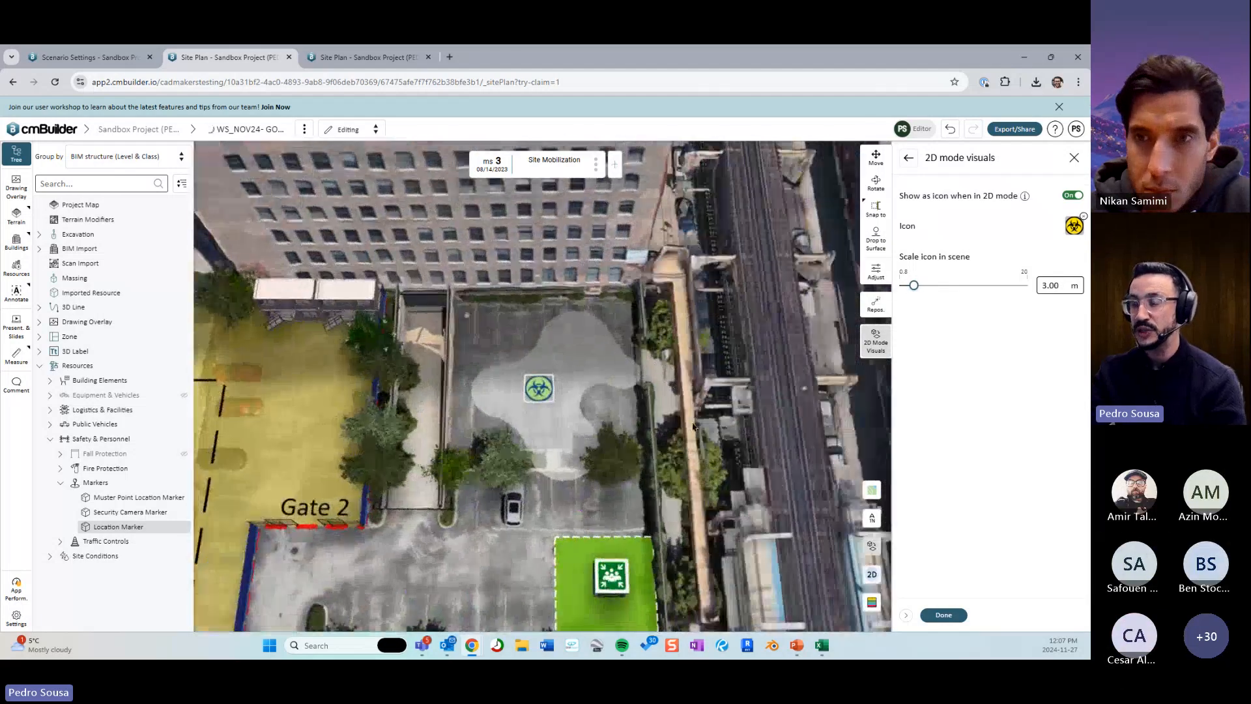
left_click(873, 548)
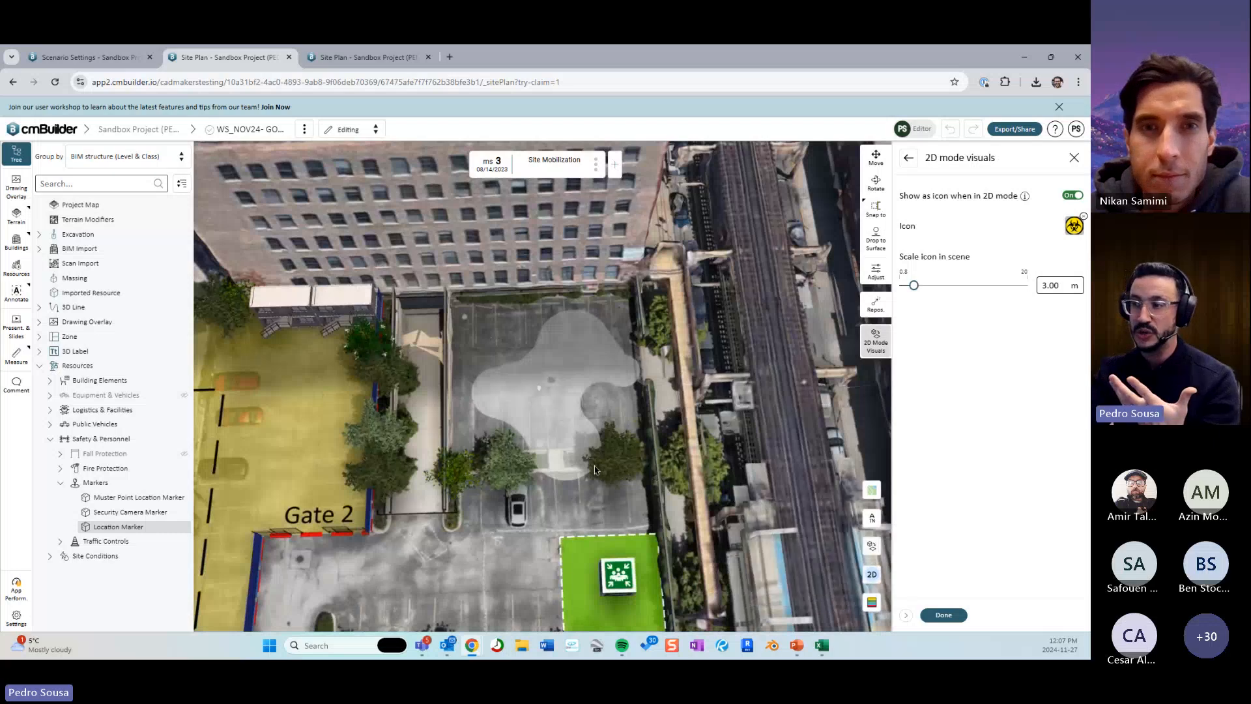
scroll(598, 469, "down", 3)
left_click_drag(598, 469, 704, 471)
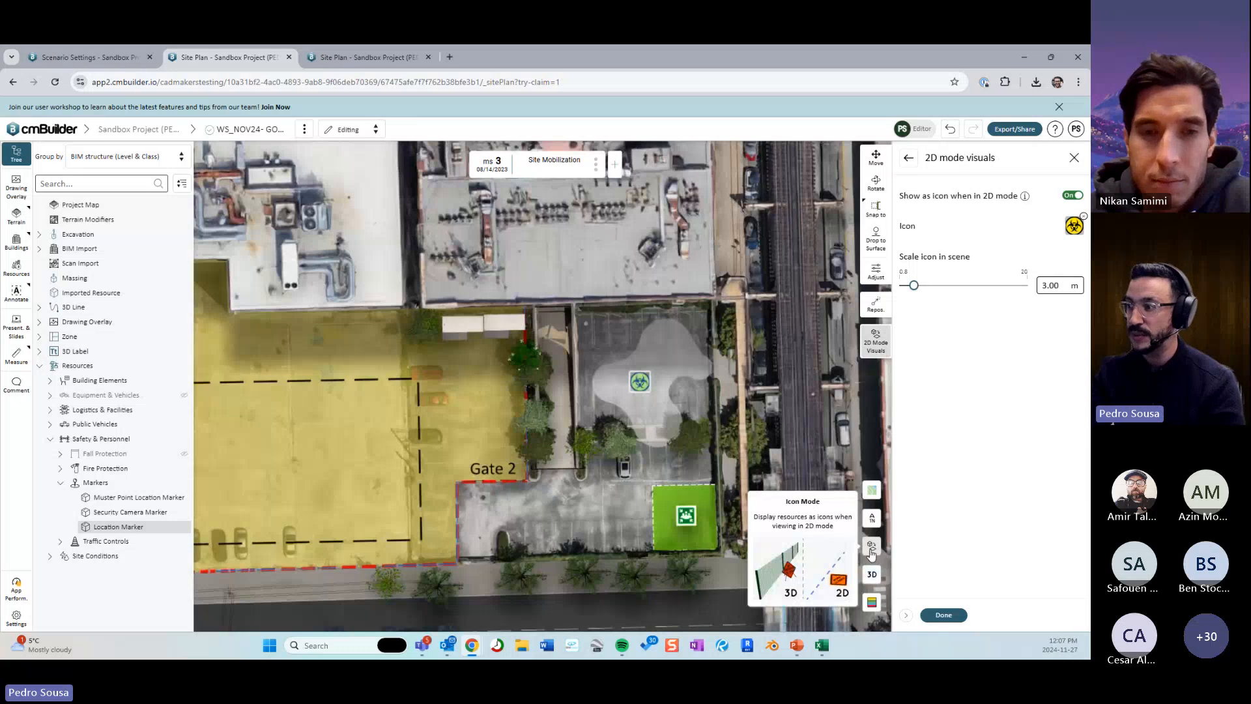
left_click(873, 549)
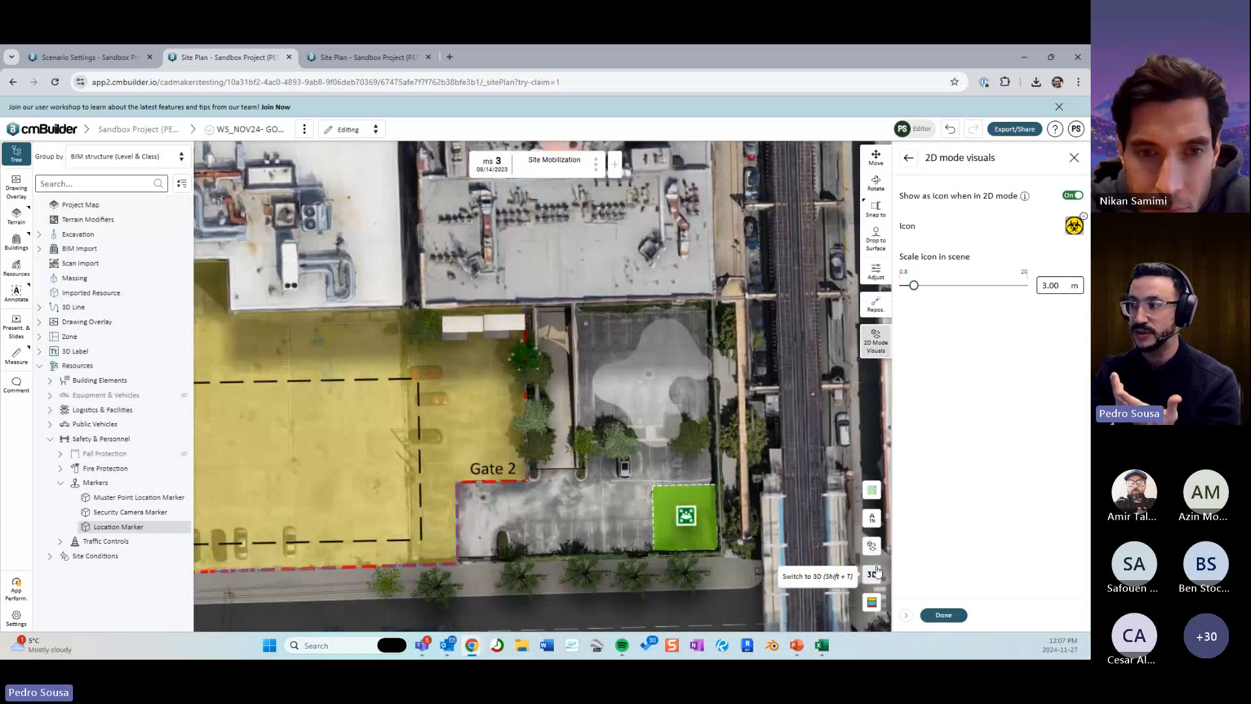
left_click_drag(556, 427, 782, 419)
scroll(753, 457, "down", 2)
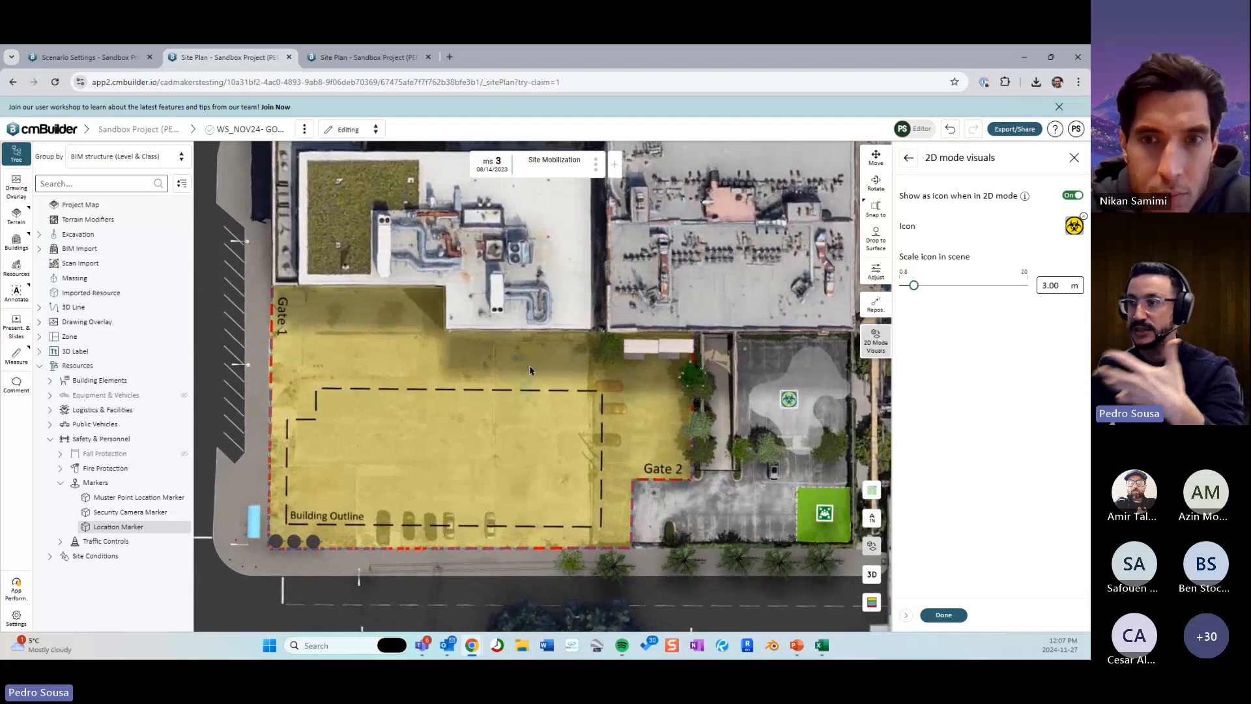
left_click(945, 615)
left_click(943, 614)
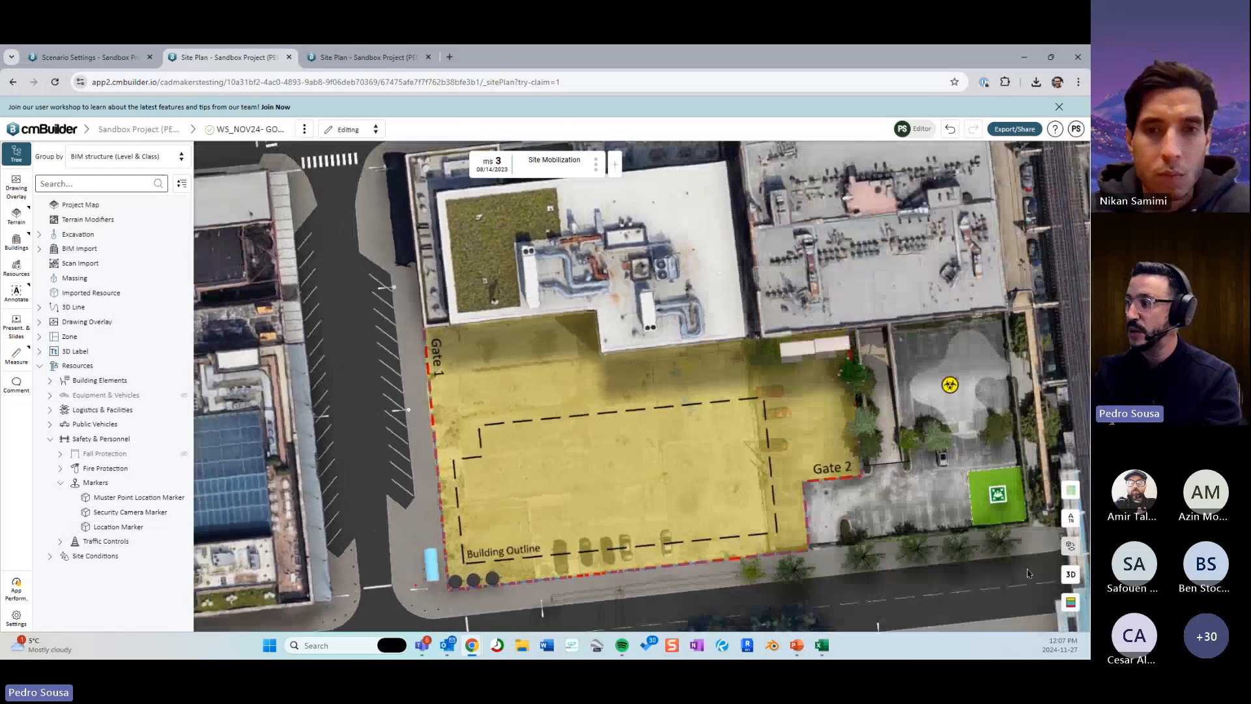
Return to the 3D view, search the resources for "flagger", and place a Street Flagger Marshall by the street parking outside Gate 1.
left_click(1069, 574)
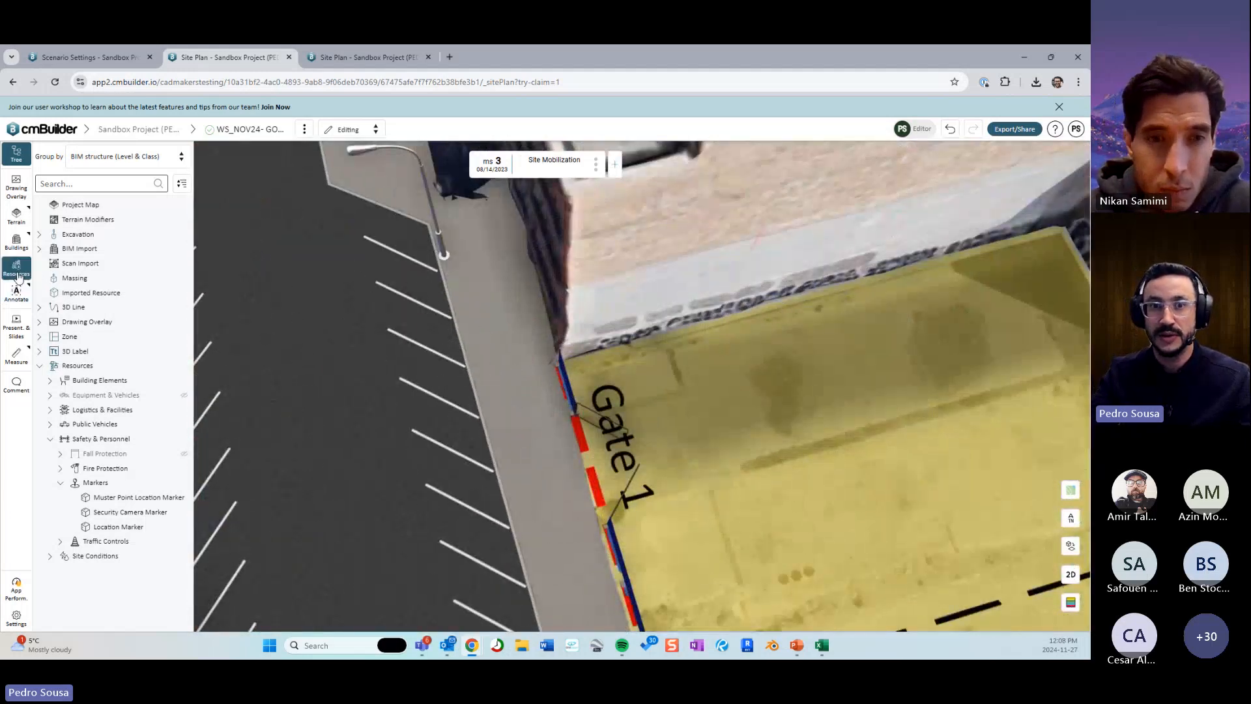
left_click(17, 267)
left_click(953, 186)
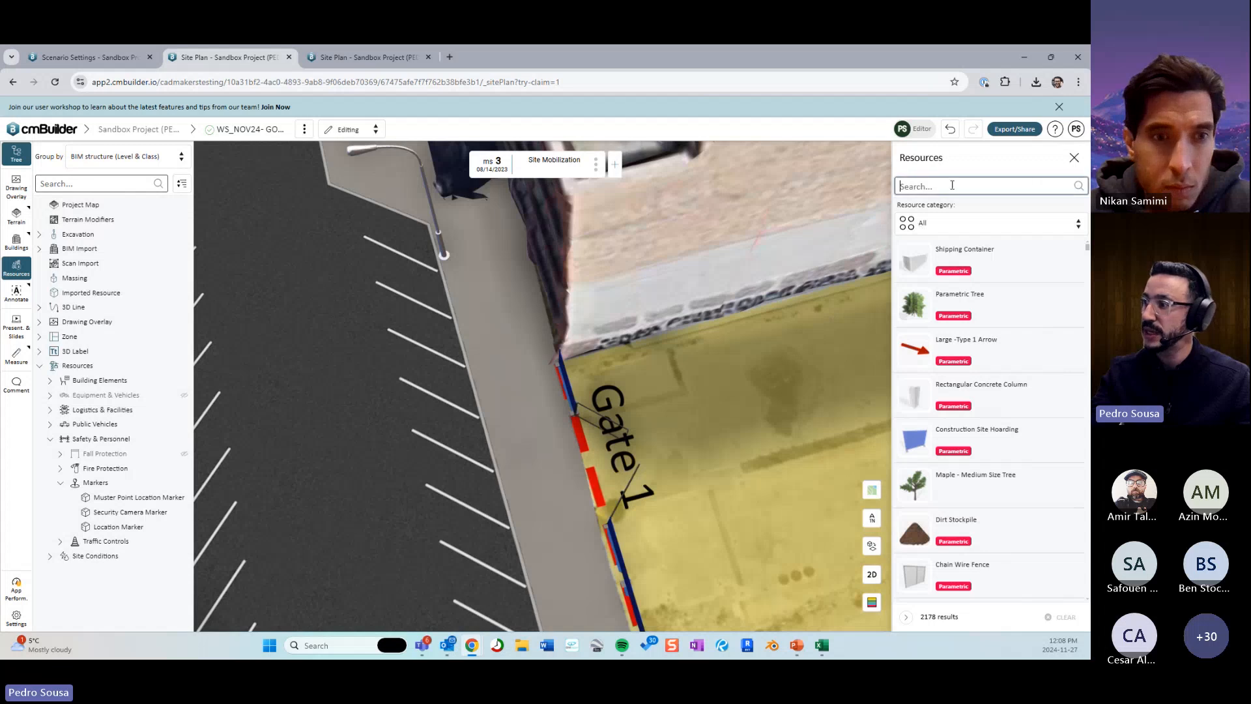
type("fla")
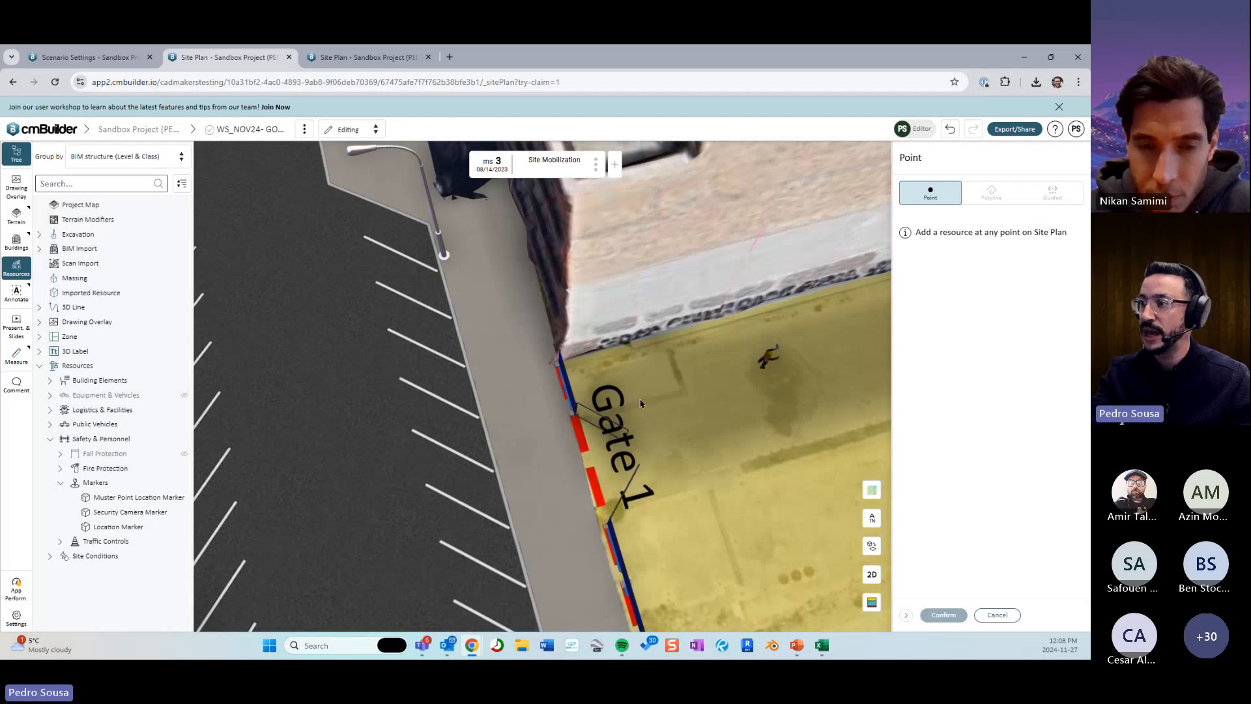
scroll(505, 488, "up", 3)
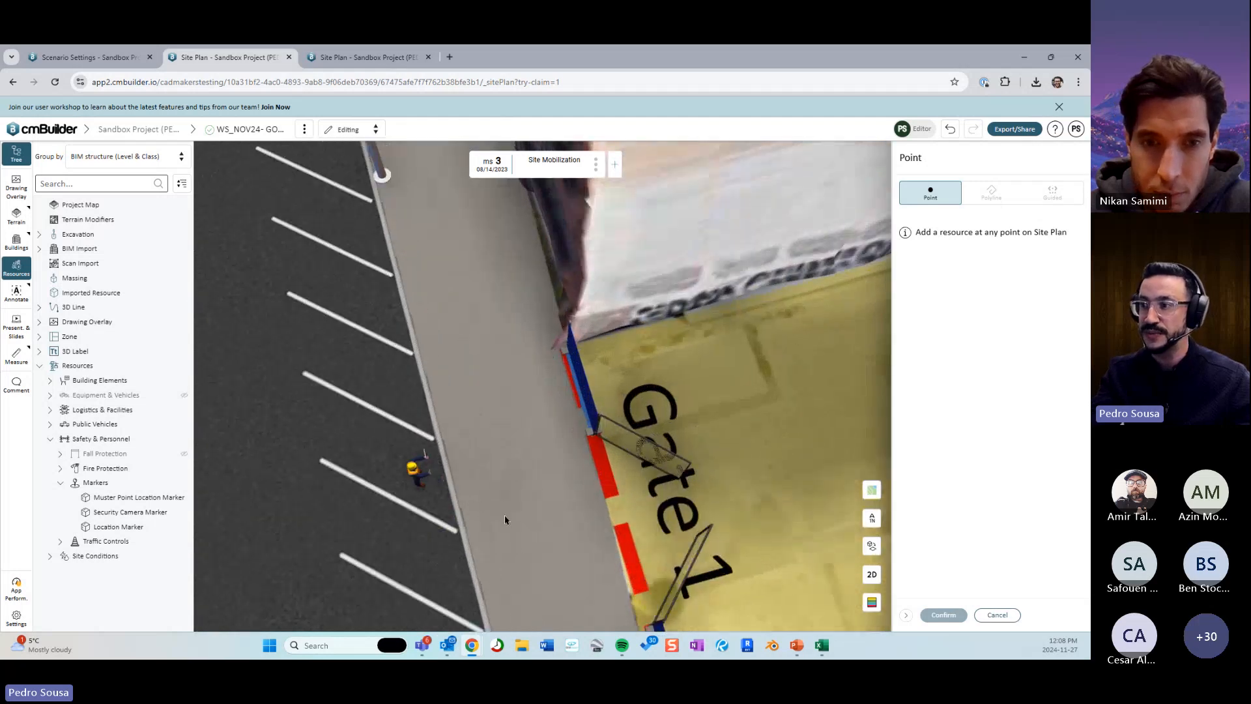
left_click(504, 517)
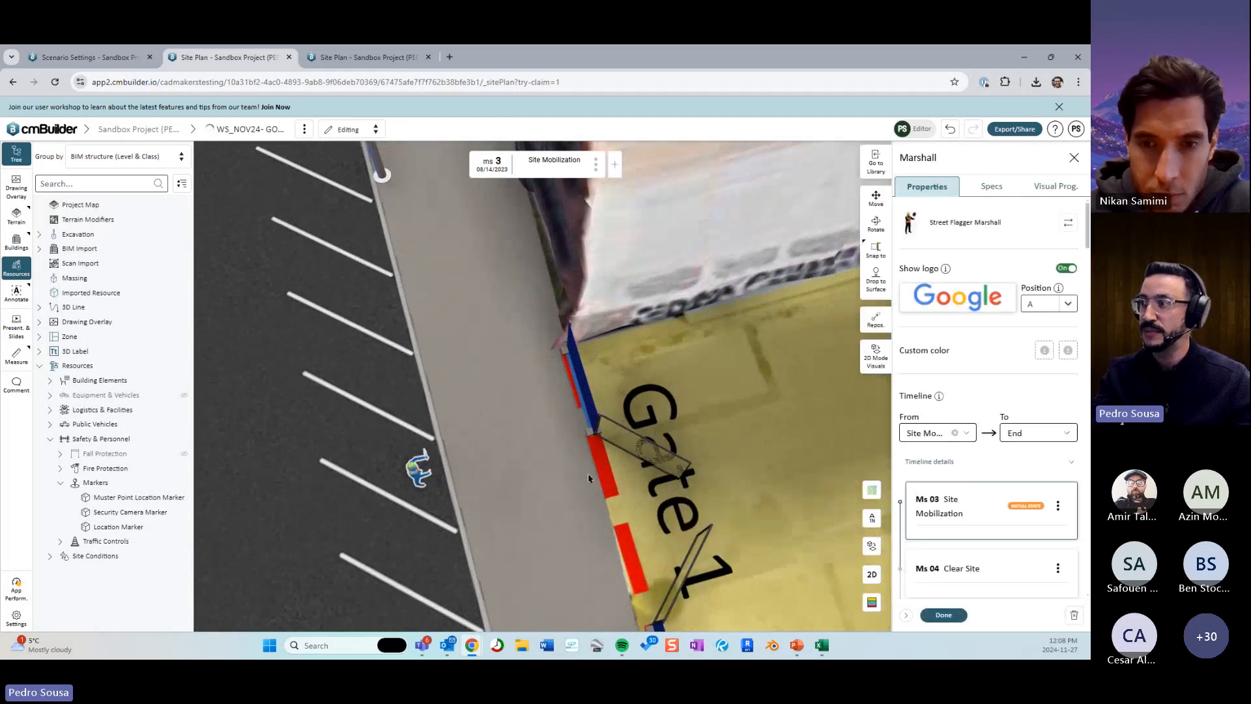
Turn off the flagger marshall's logo and rotate the figure 180° about the Z axis.
left_click(1067, 268)
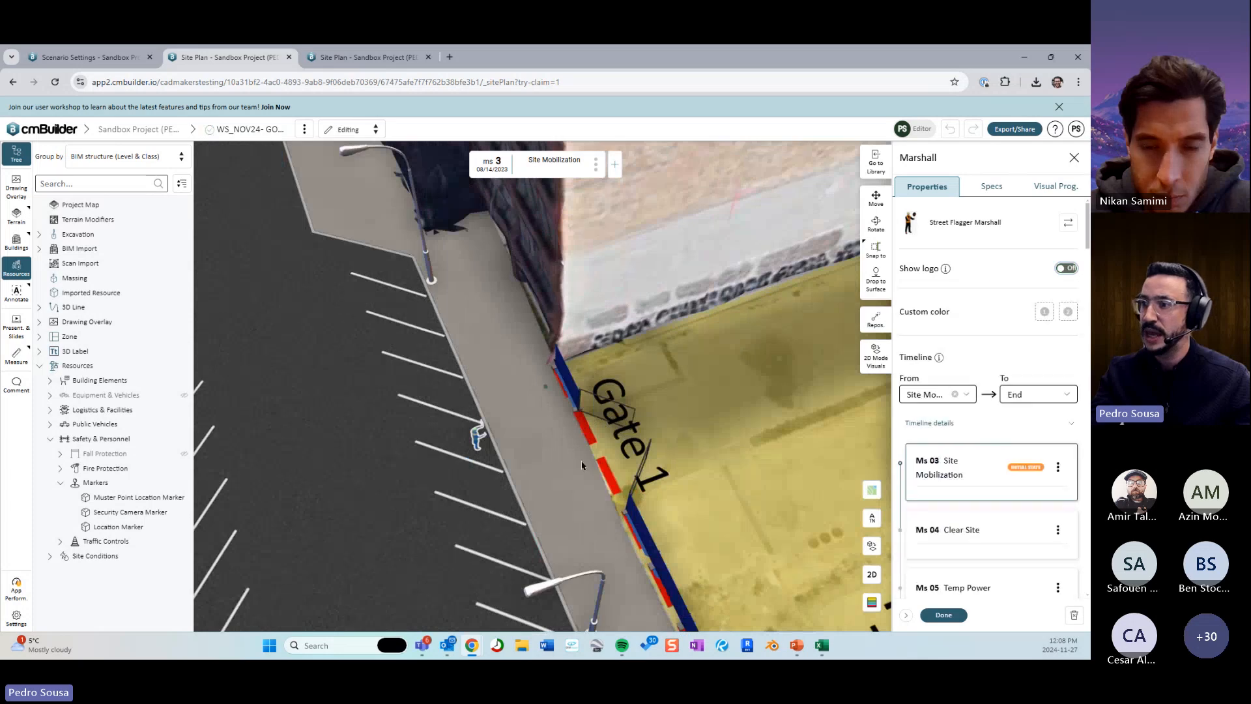
scroll(520, 498, "up", 3)
key("r")
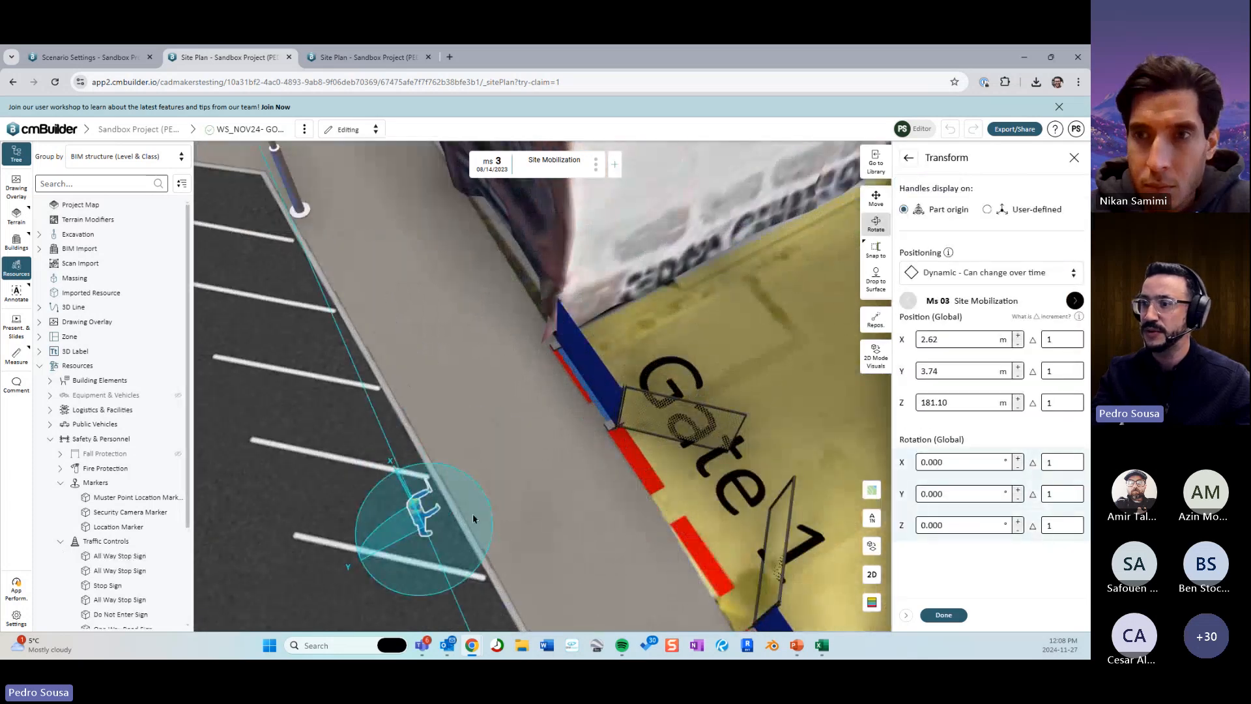
left_click_drag(473, 518, 309, 515)
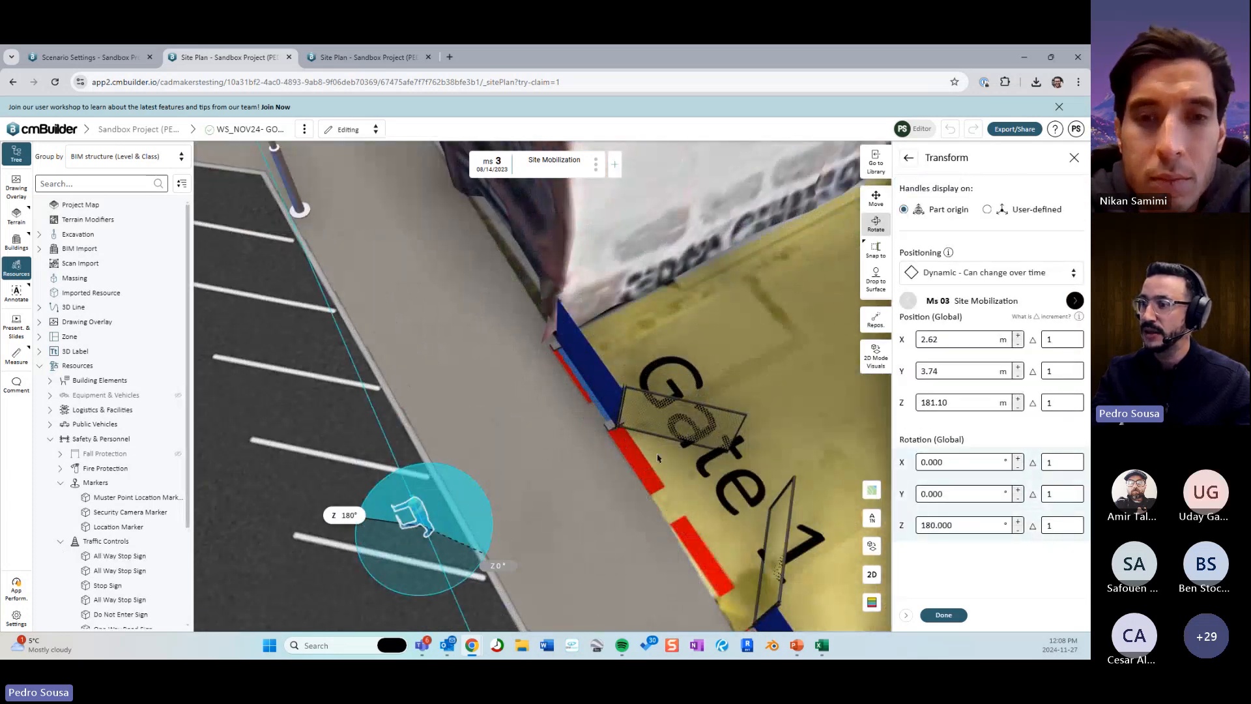
middle_click_drag(658, 458, 701, 433)
key("m")
key("r")
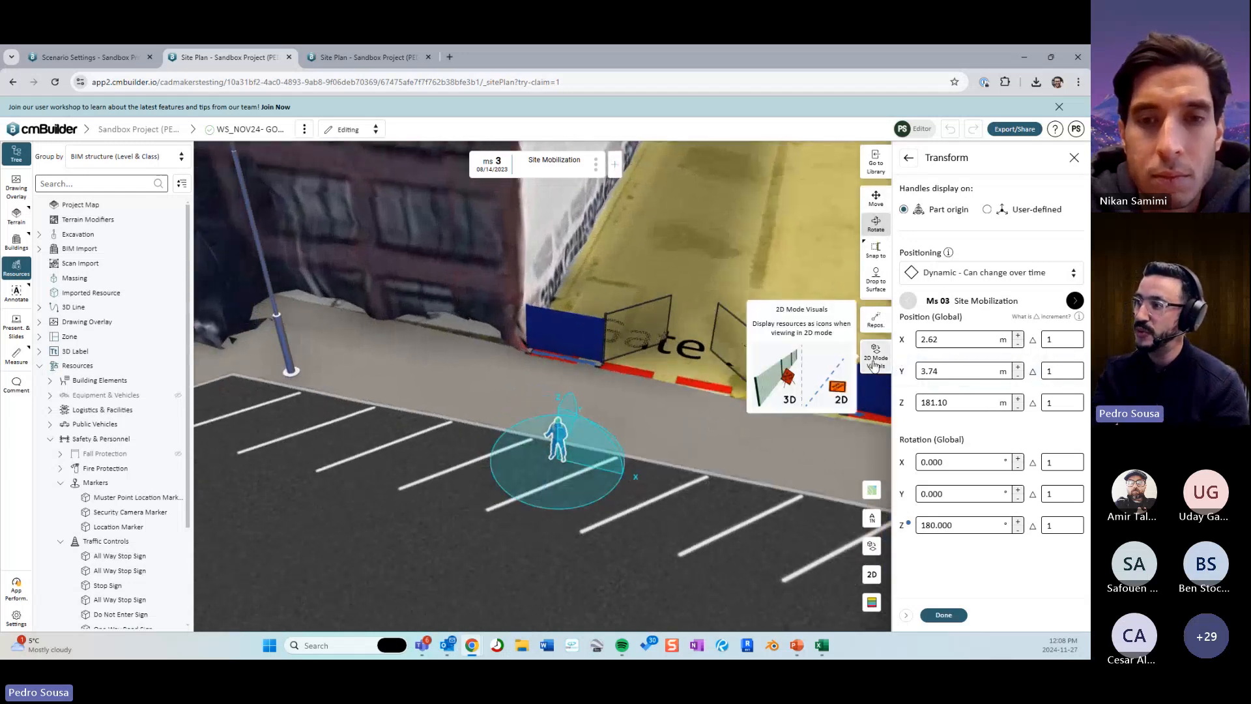
Enable showing the flagger marshall as an icon in 2D mode and view its system default and custom icon choices.
left_click(877, 364)
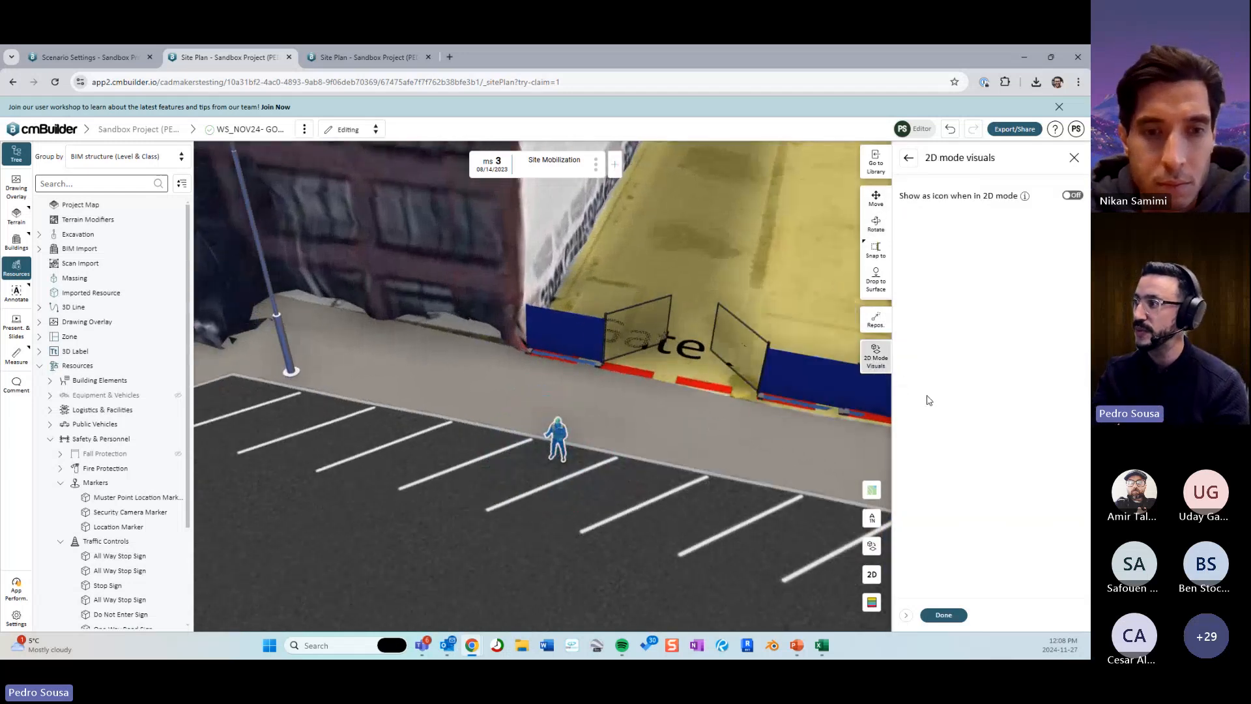
left_click(1073, 196)
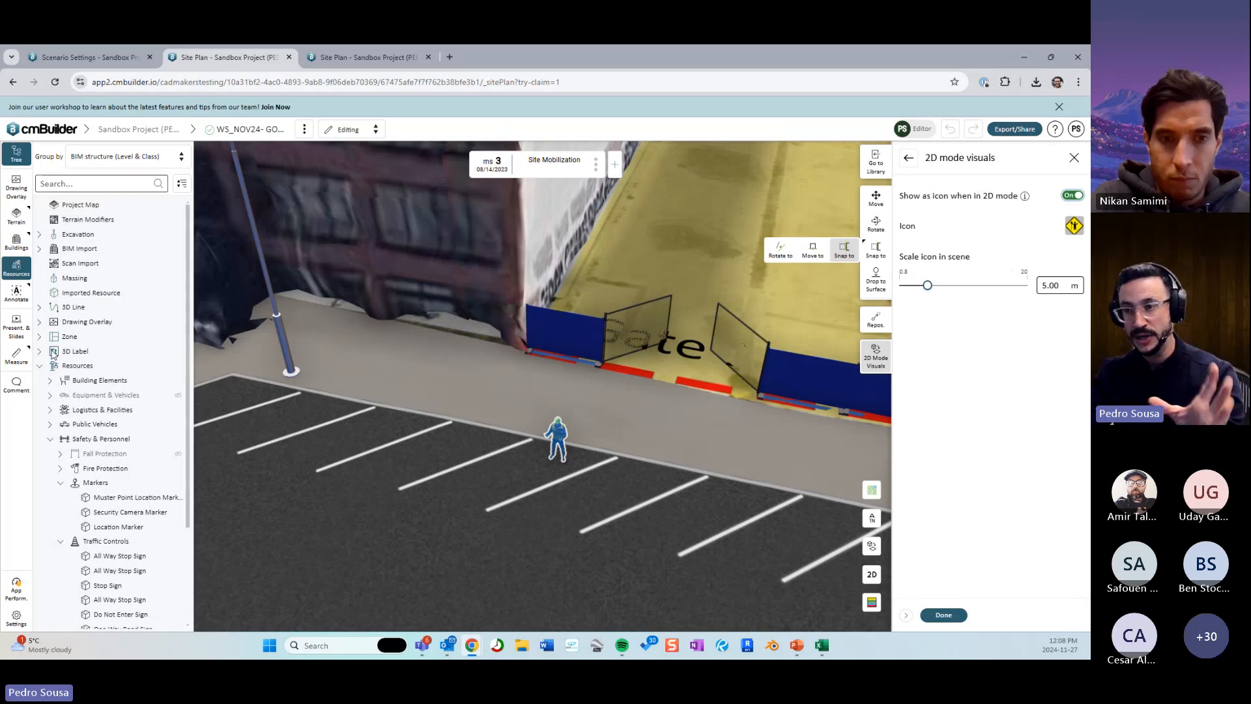
left_click(1081, 225)
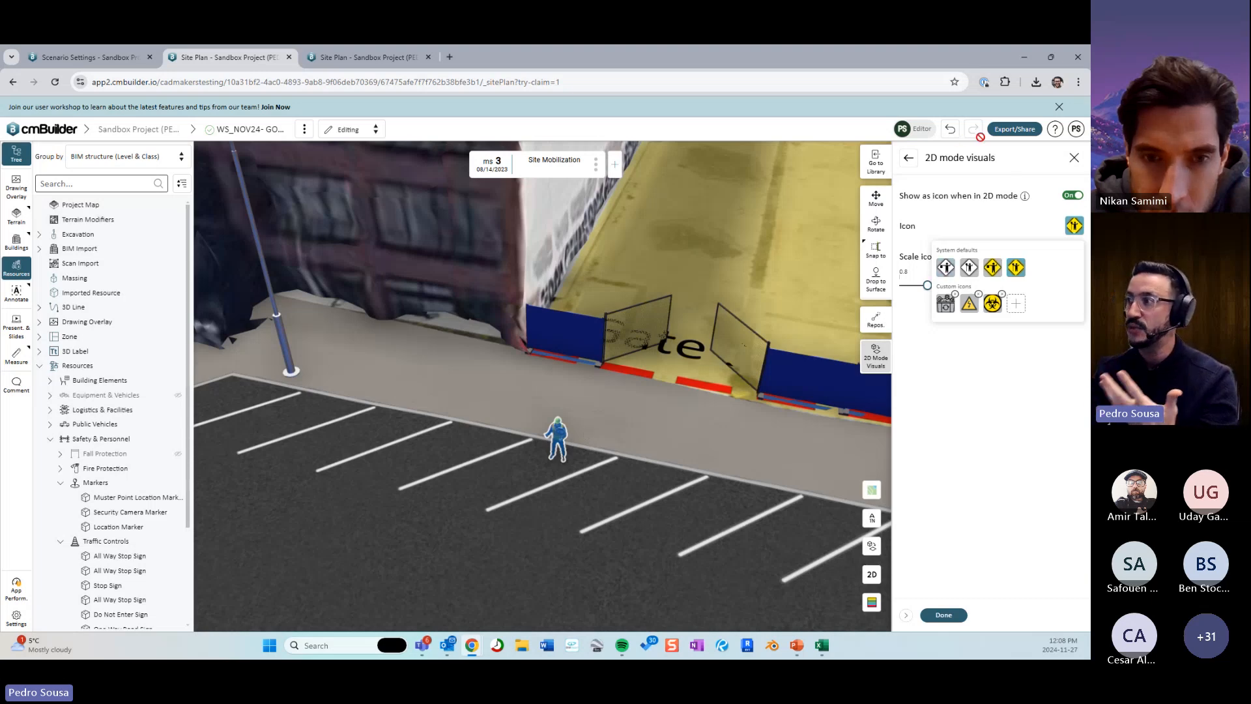
Open the resource request form from the help options, look over its fields, and close it without submitting.
left_click(1054, 133)
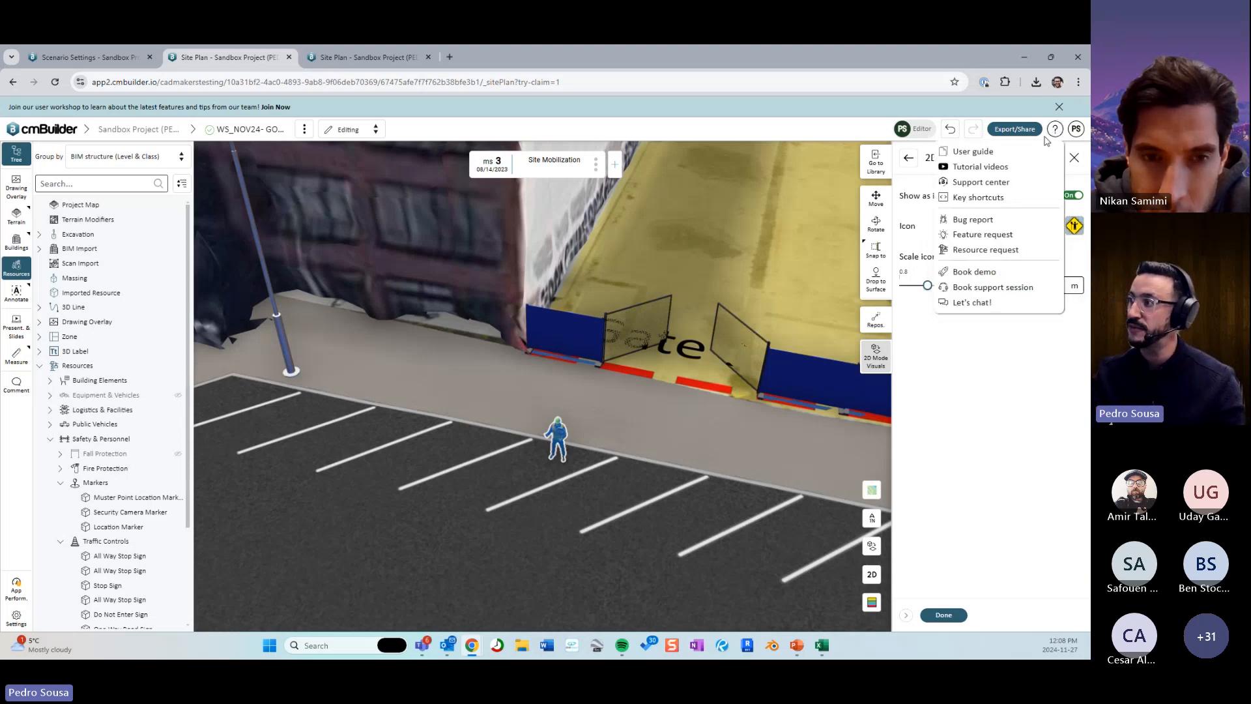
left_click(986, 251)
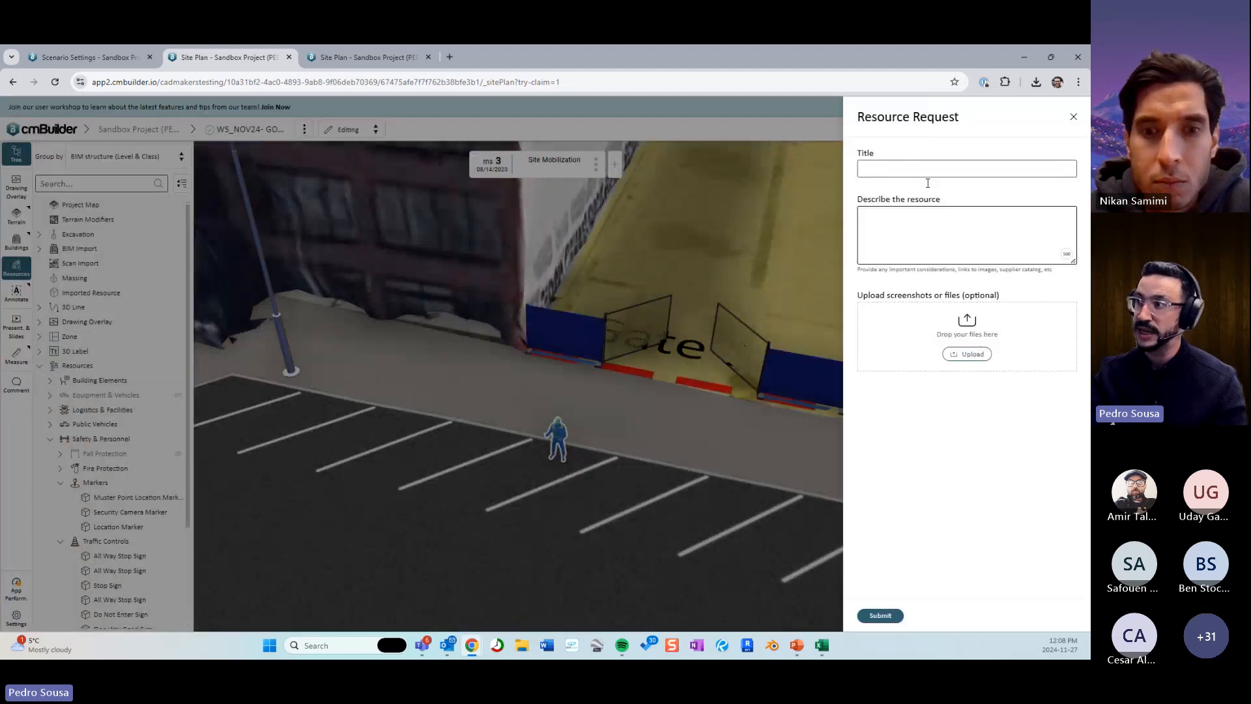
left_click(1074, 119)
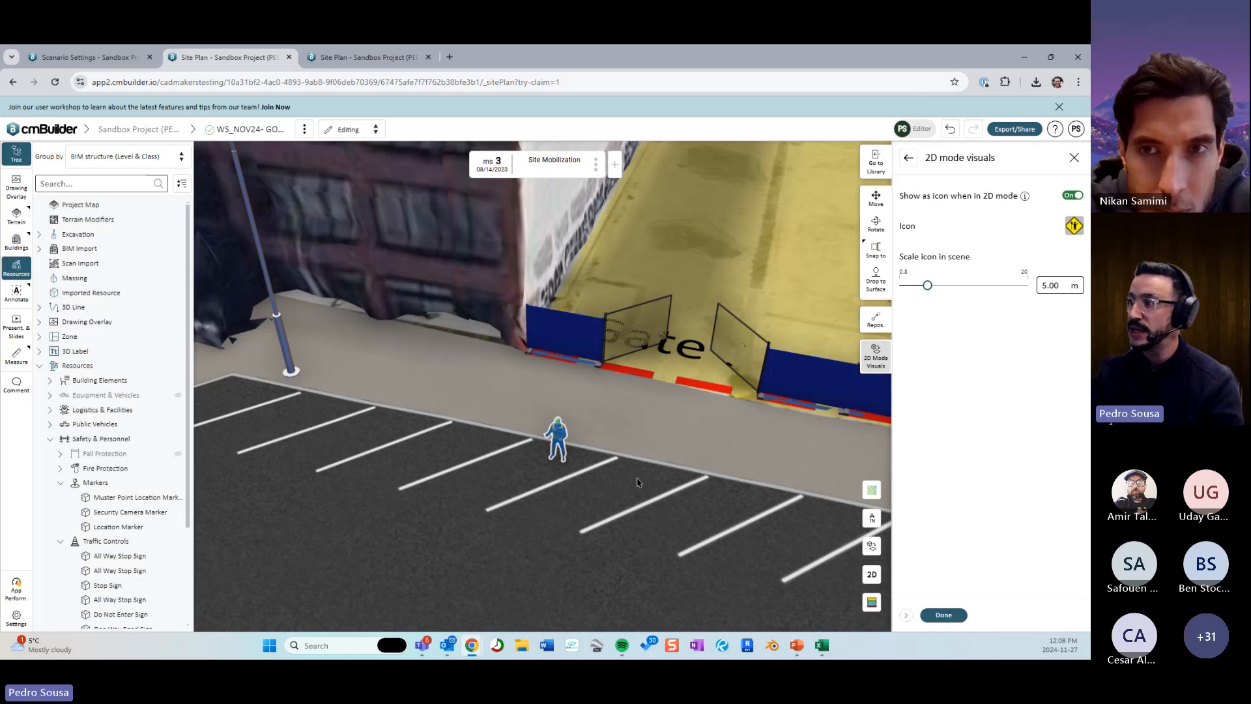
Switch the site plan to 2D to show the flagger marshall as its icon, and finish editing the marshall.
right_click_drag(639, 483, 595, 451)
left_click_drag(702, 424, 642, 422)
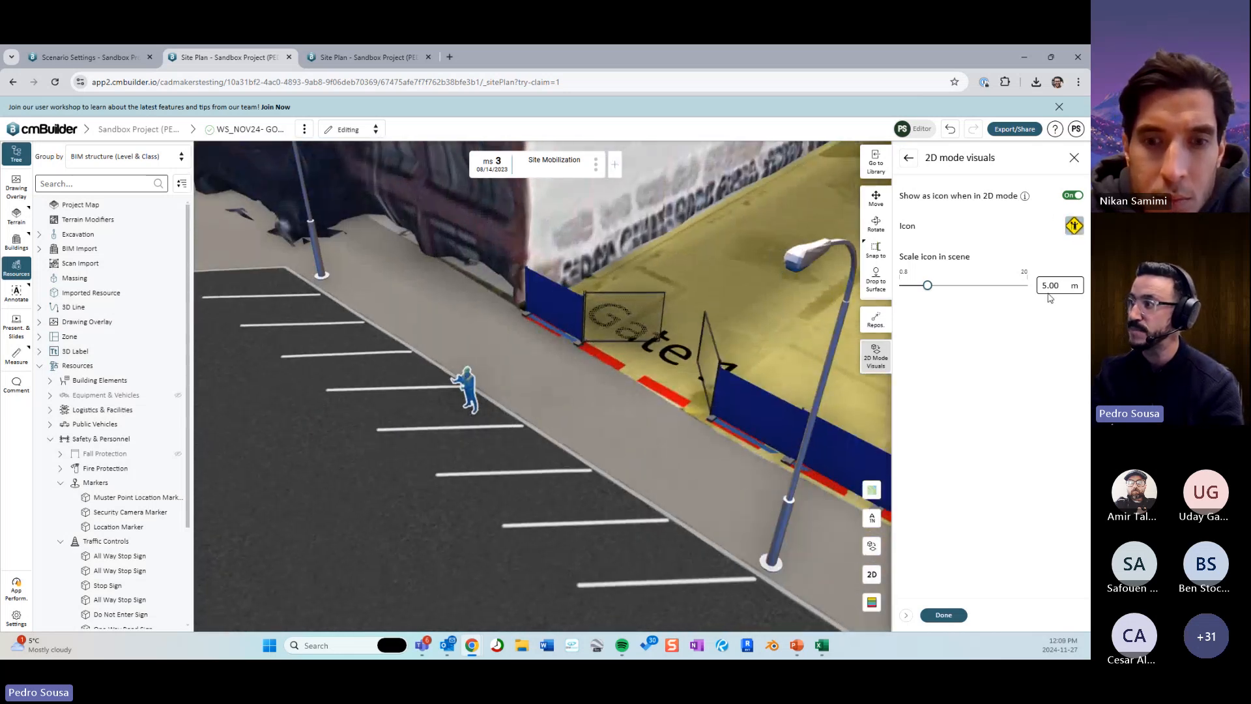
left_click(873, 575)
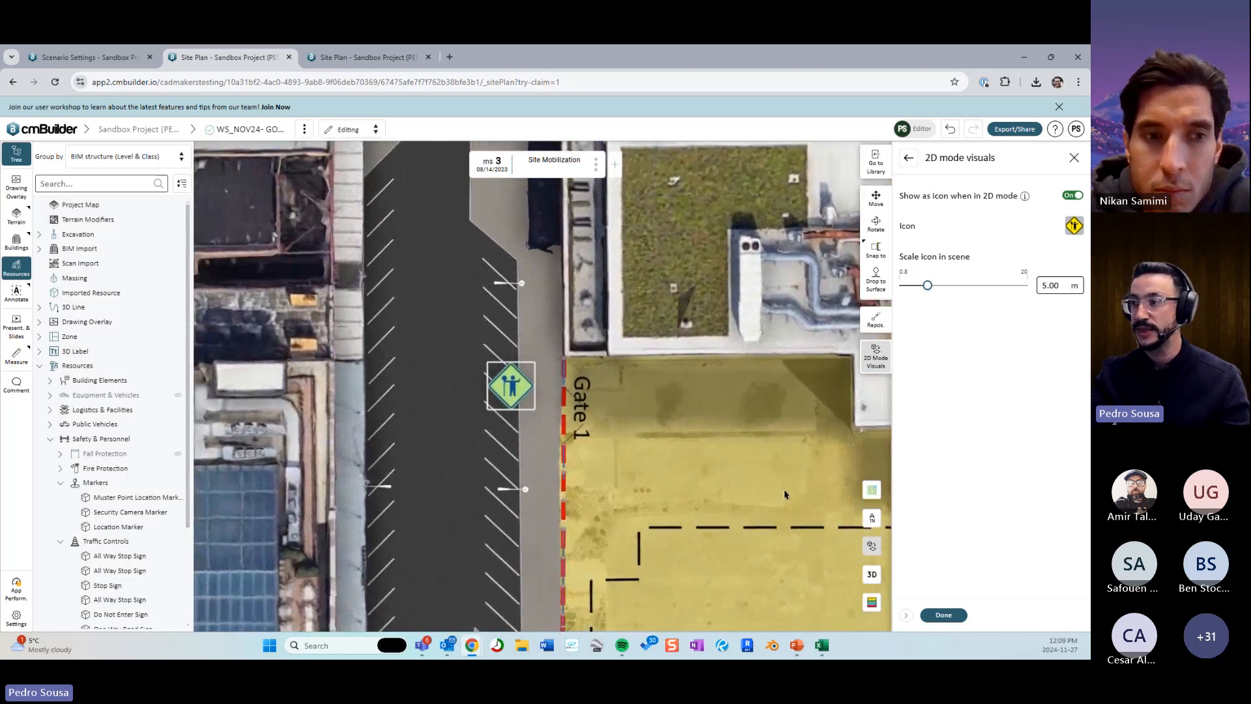
left_click(949, 620)
left_click(950, 619)
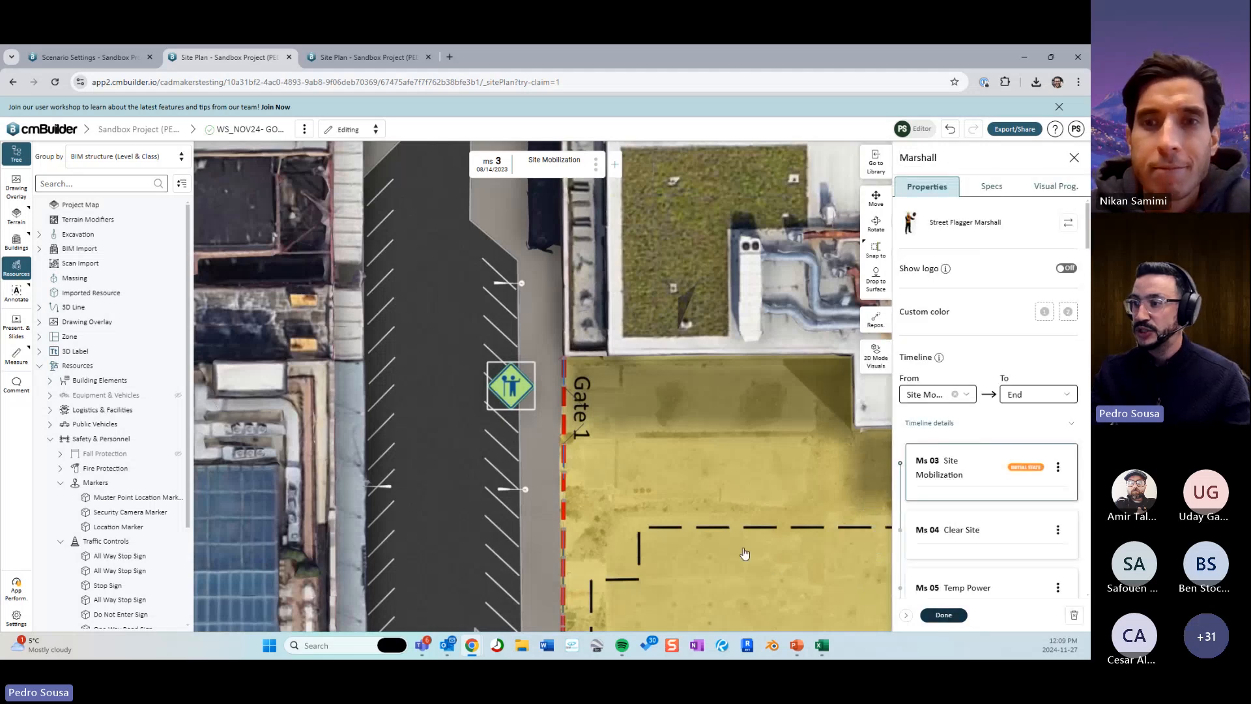
Close the resource library and select the existing fire hydrant on the sidewalk corner near the blue shelter.
scroll(728, 501, "down", 5)
scroll(604, 459, "up", 5)
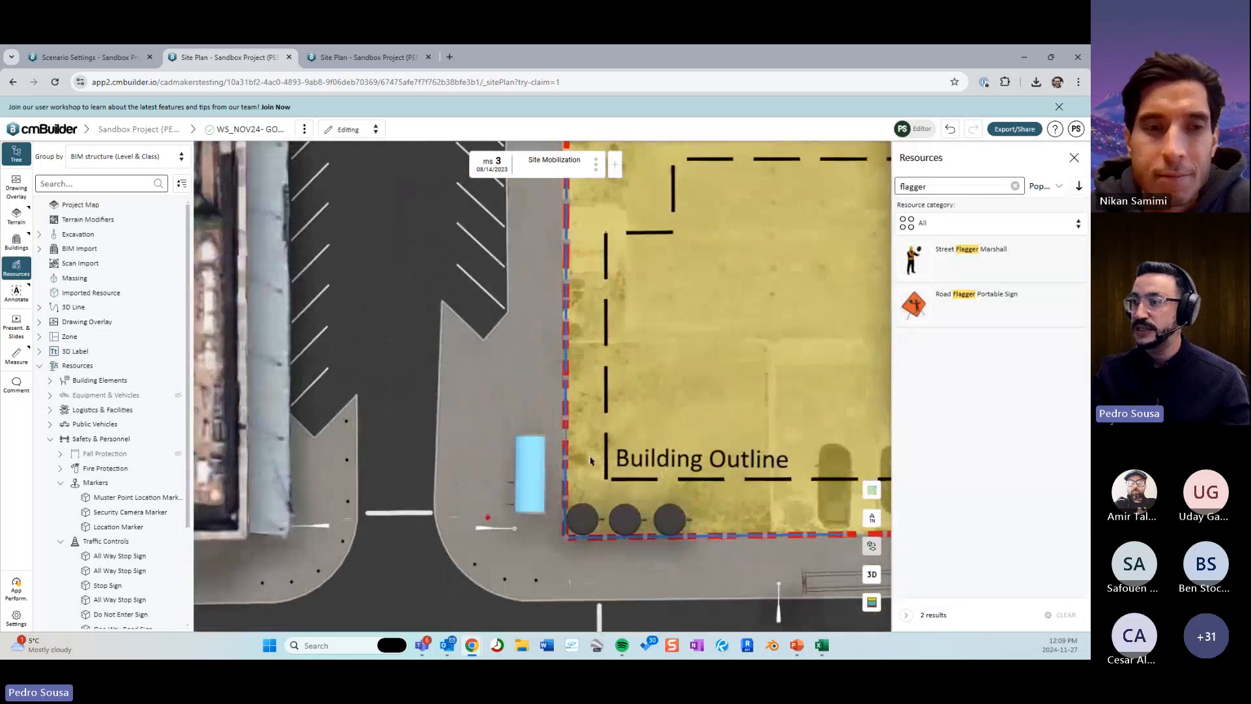
scroll(507, 497, "up", 2)
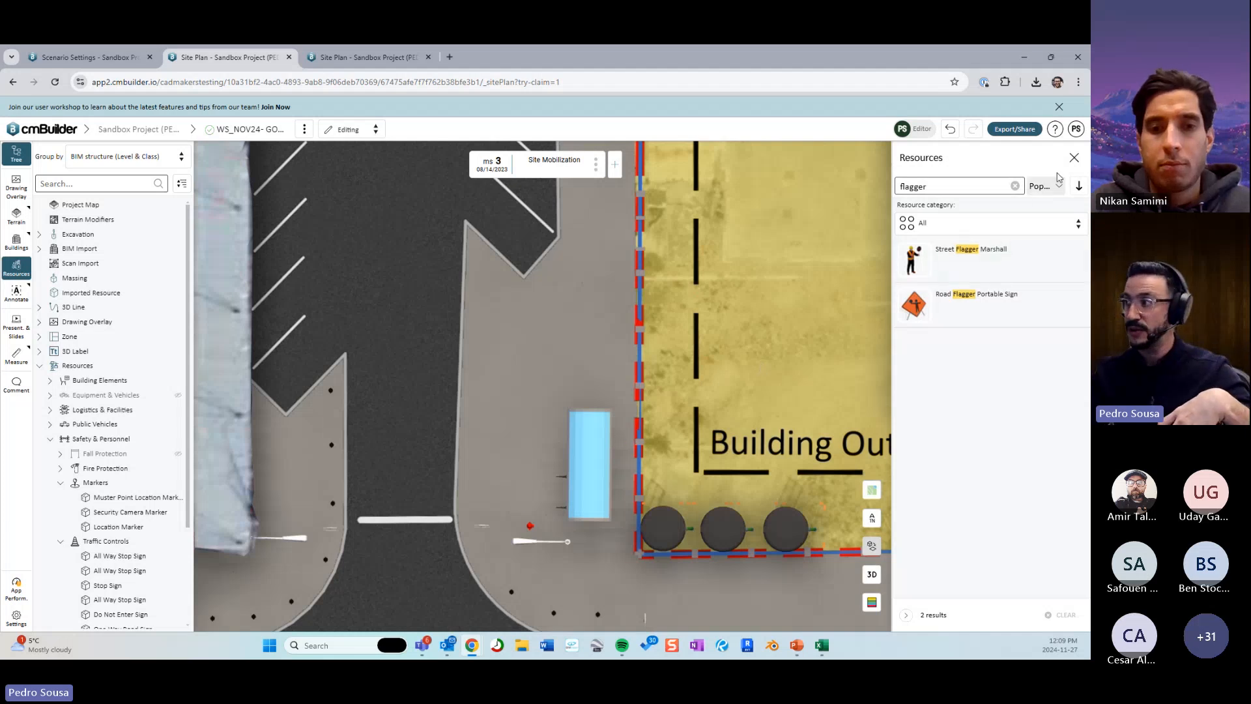
left_click(1074, 157)
scroll(564, 496, "up", 2)
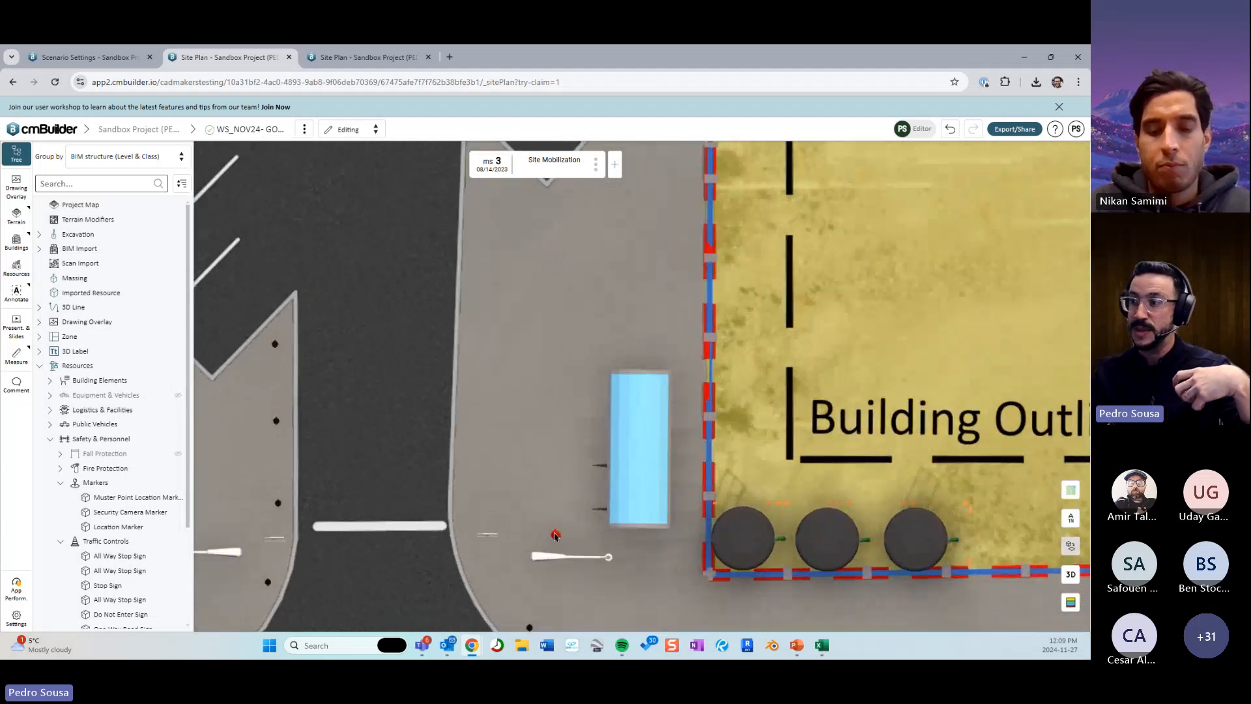
left_click_drag(543, 504, 558, 447)
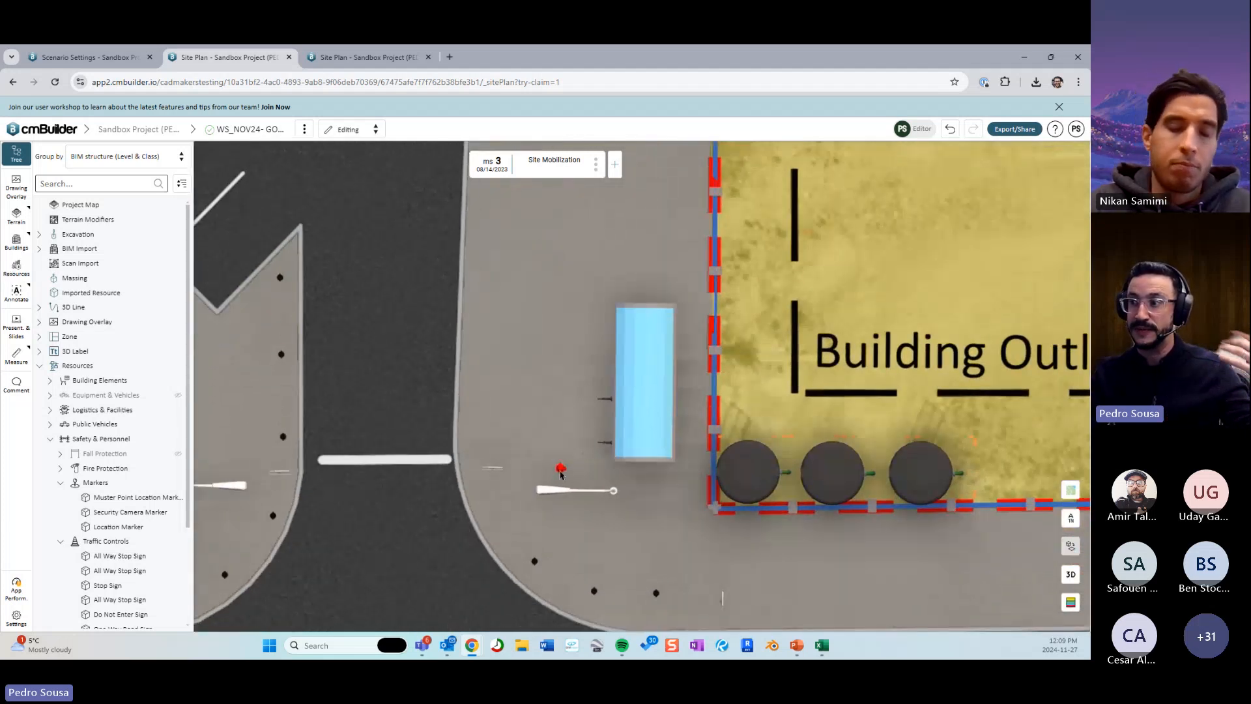
left_click(561, 468)
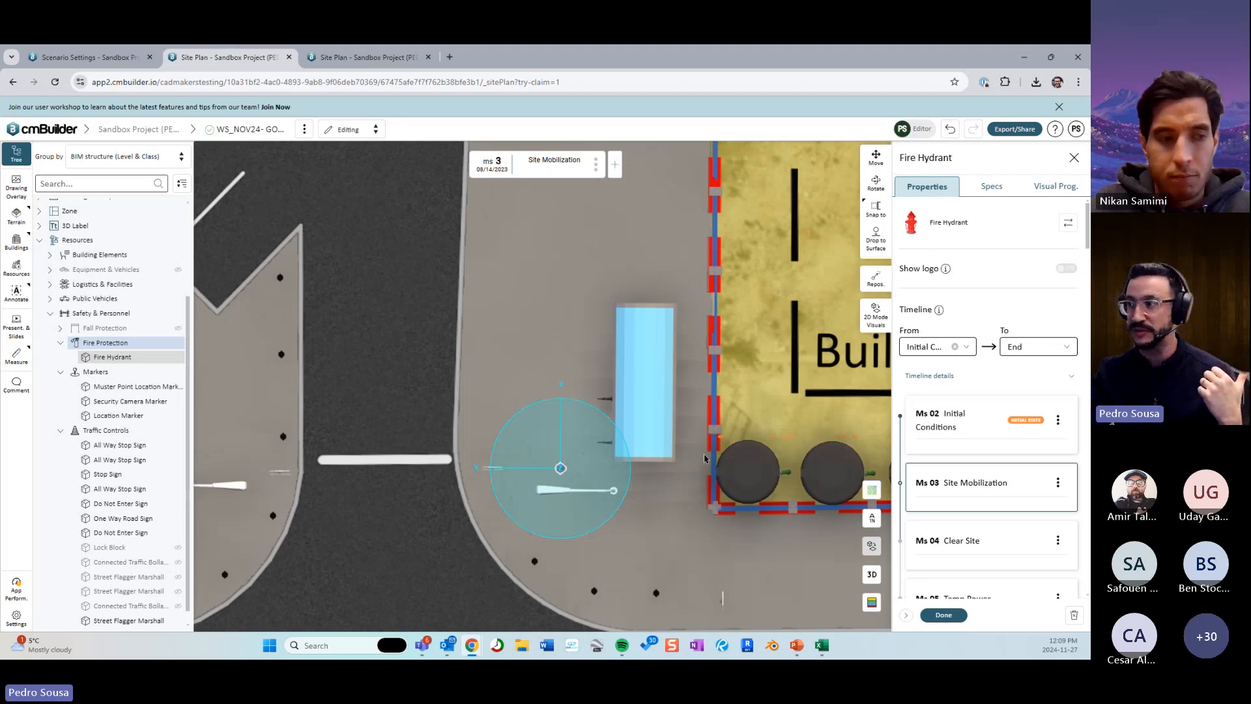
Enable showing the selected fire hydrant as an icon in 2D mode, view its icon choices, and finish editing.
left_click(876, 316)
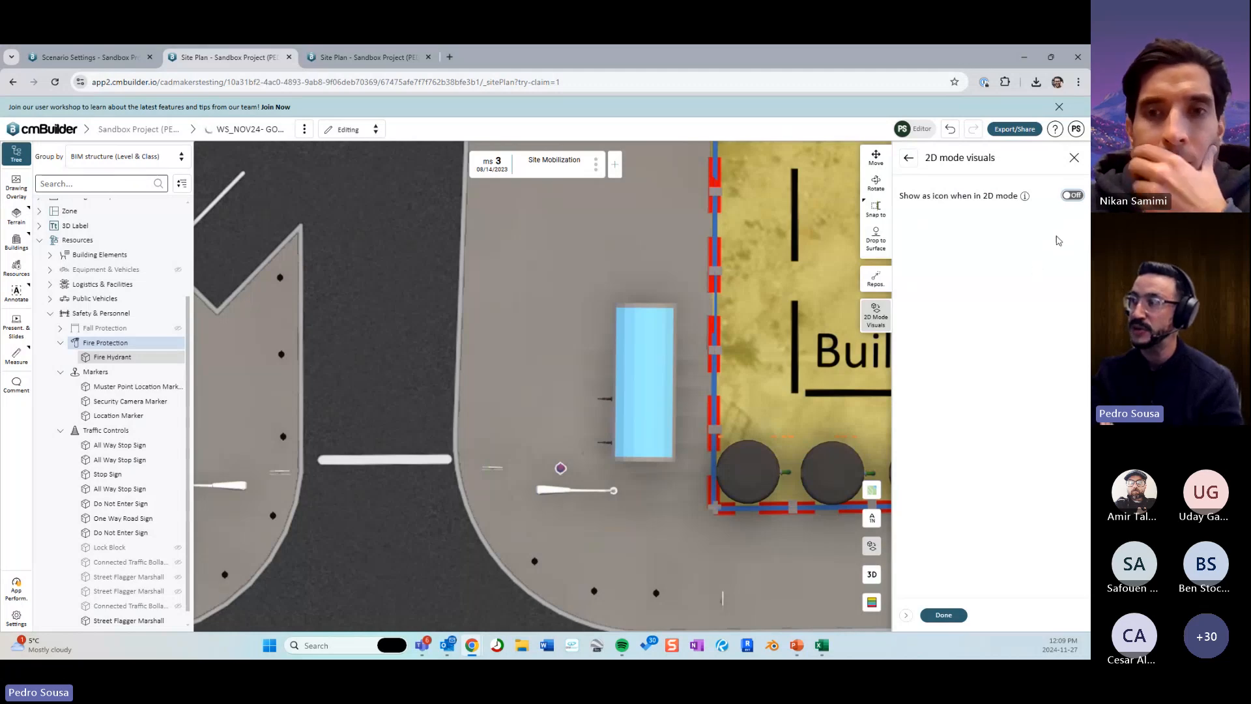
left_click(1074, 227)
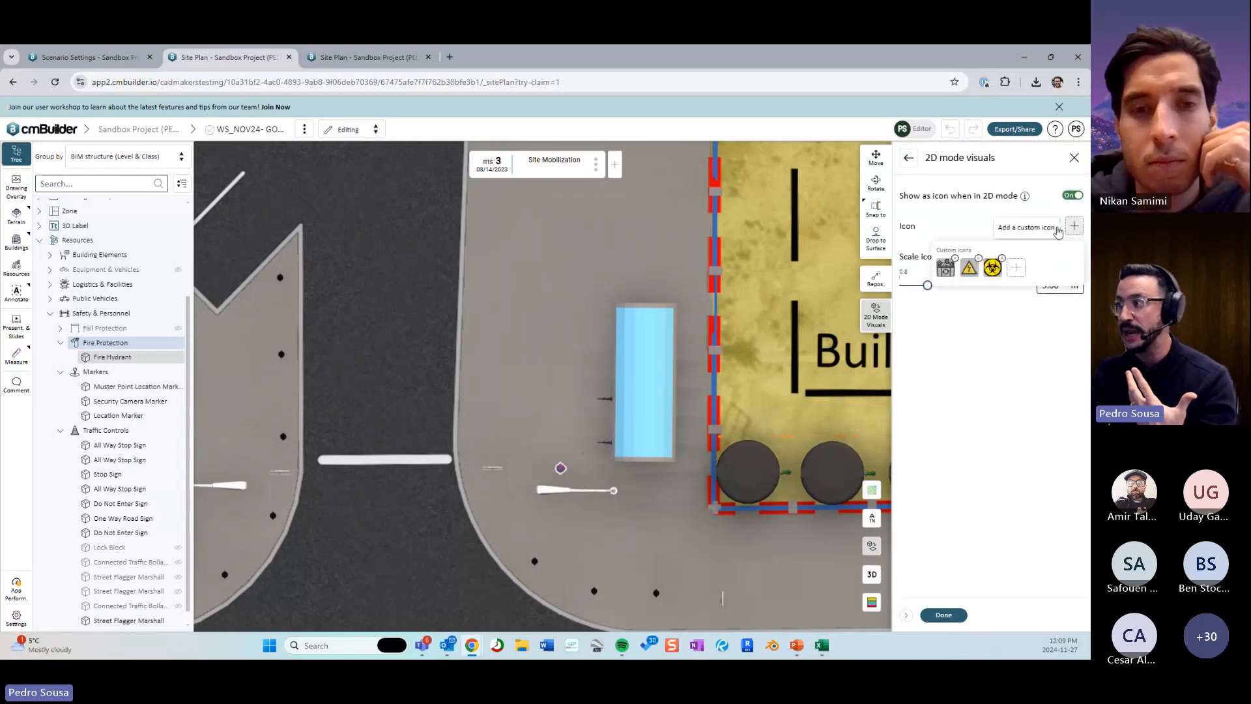
left_click(1008, 368)
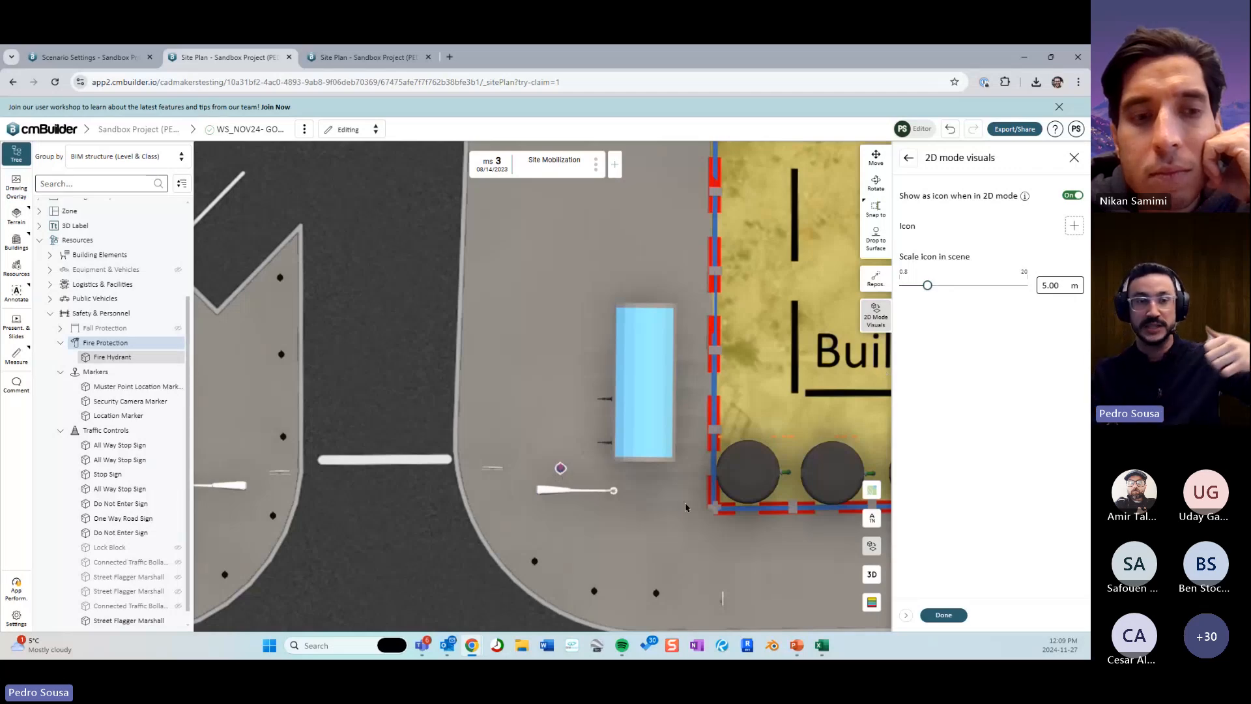
left_click(953, 614)
key("Escape")
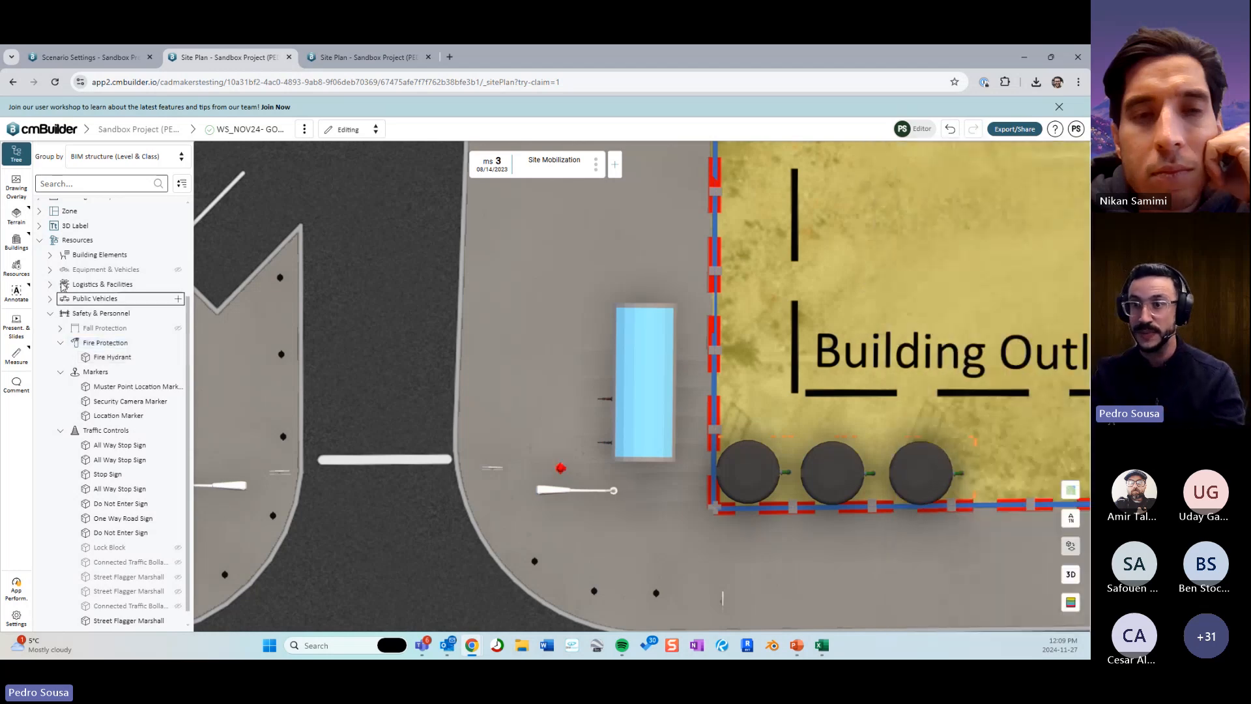
Search the resource library for "hydrant" and place a new Fire Hydrant just above the existing one on the sidewalk corner.
left_click(16, 267)
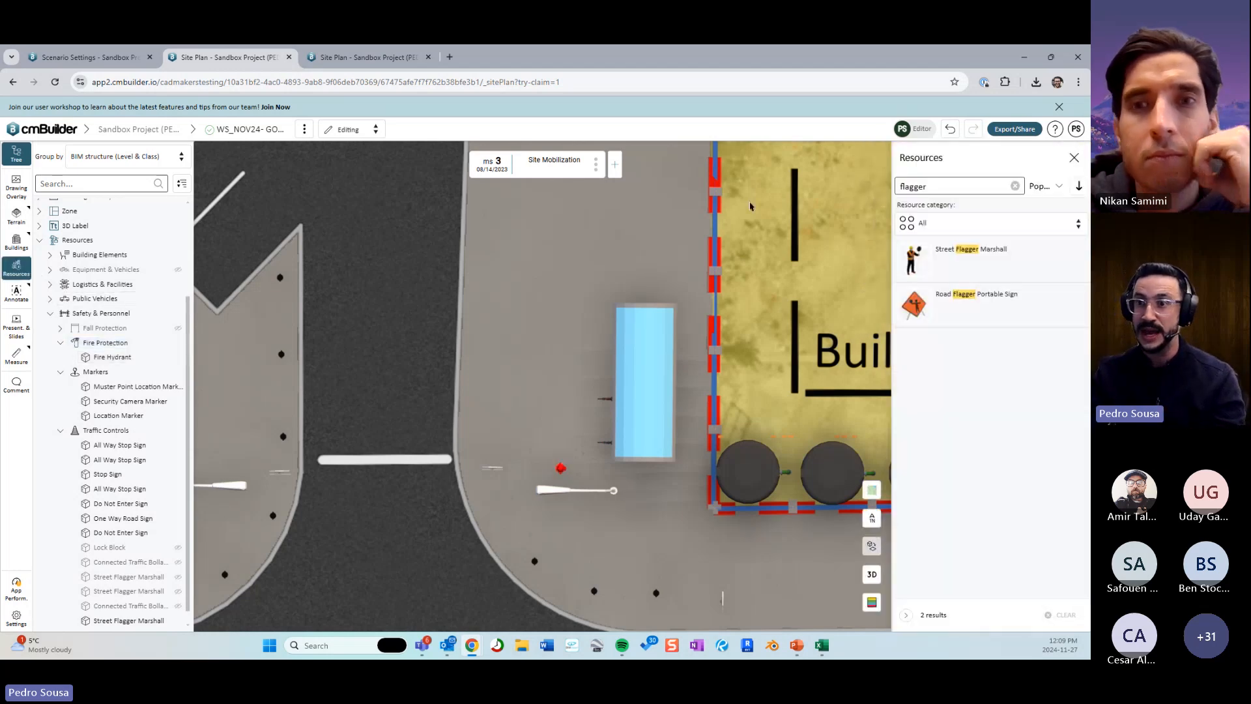
left_click(971, 189)
type("hydra")
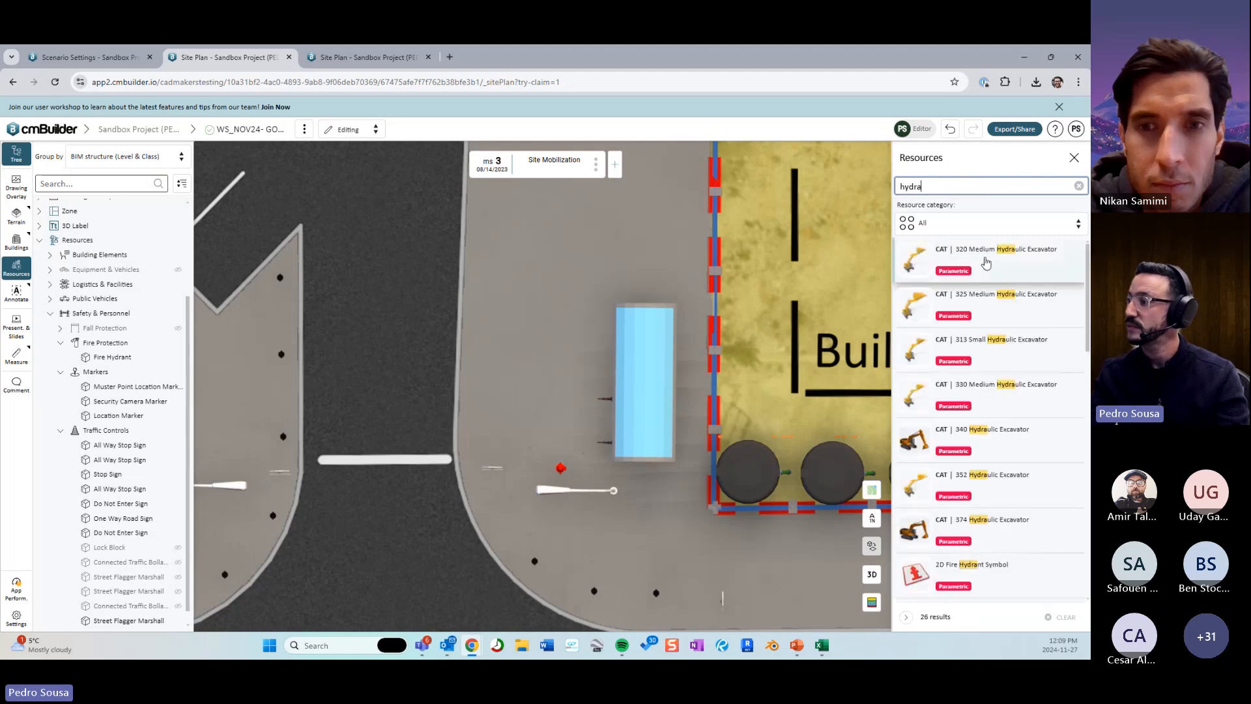
type("nt")
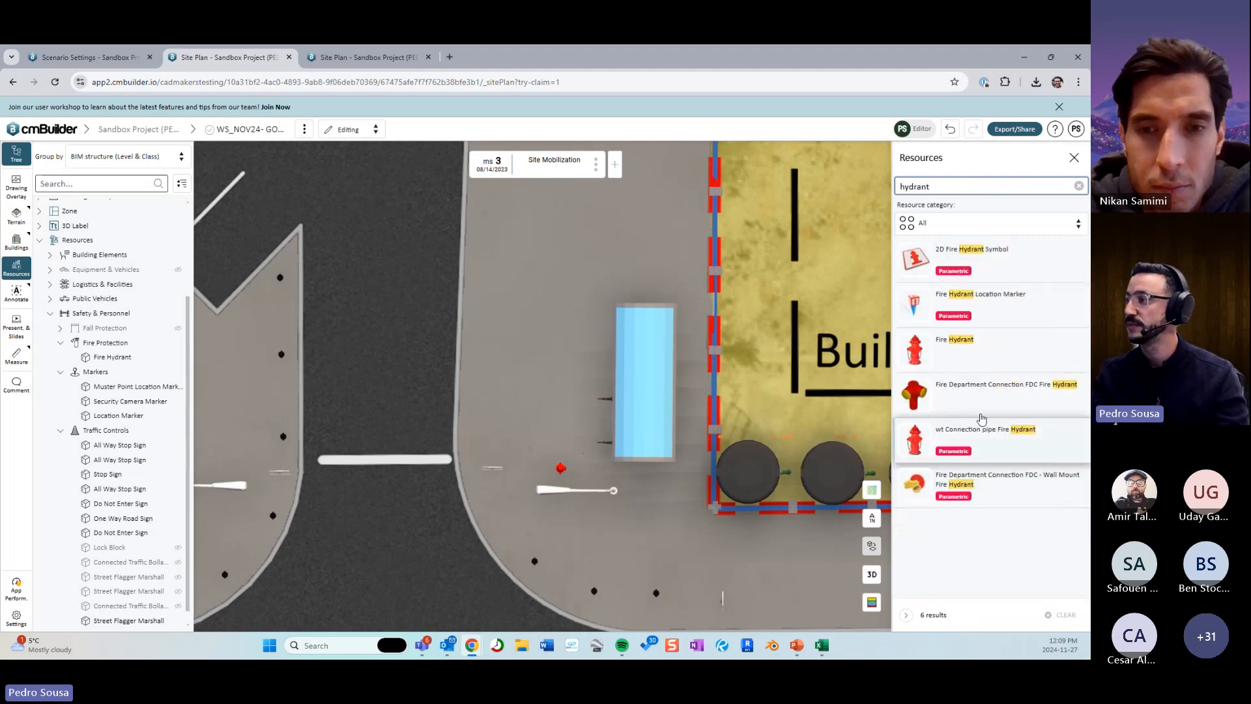
left_click(975, 442)
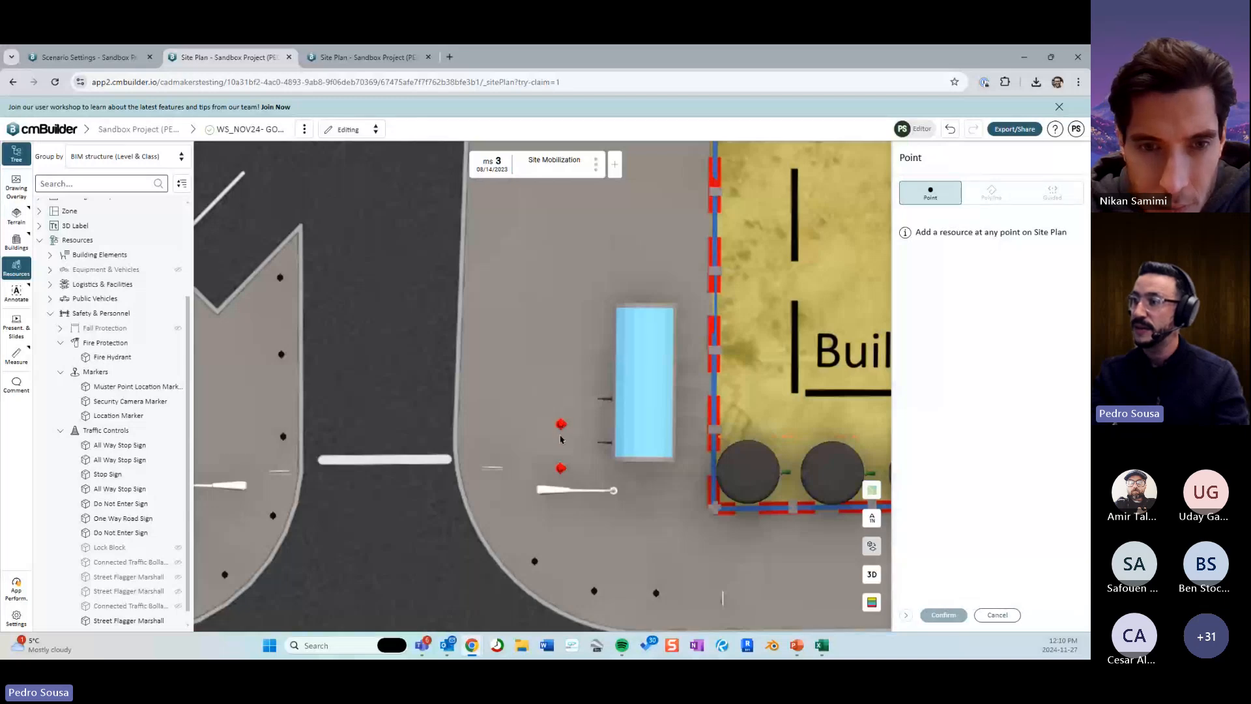
left_click(561, 440)
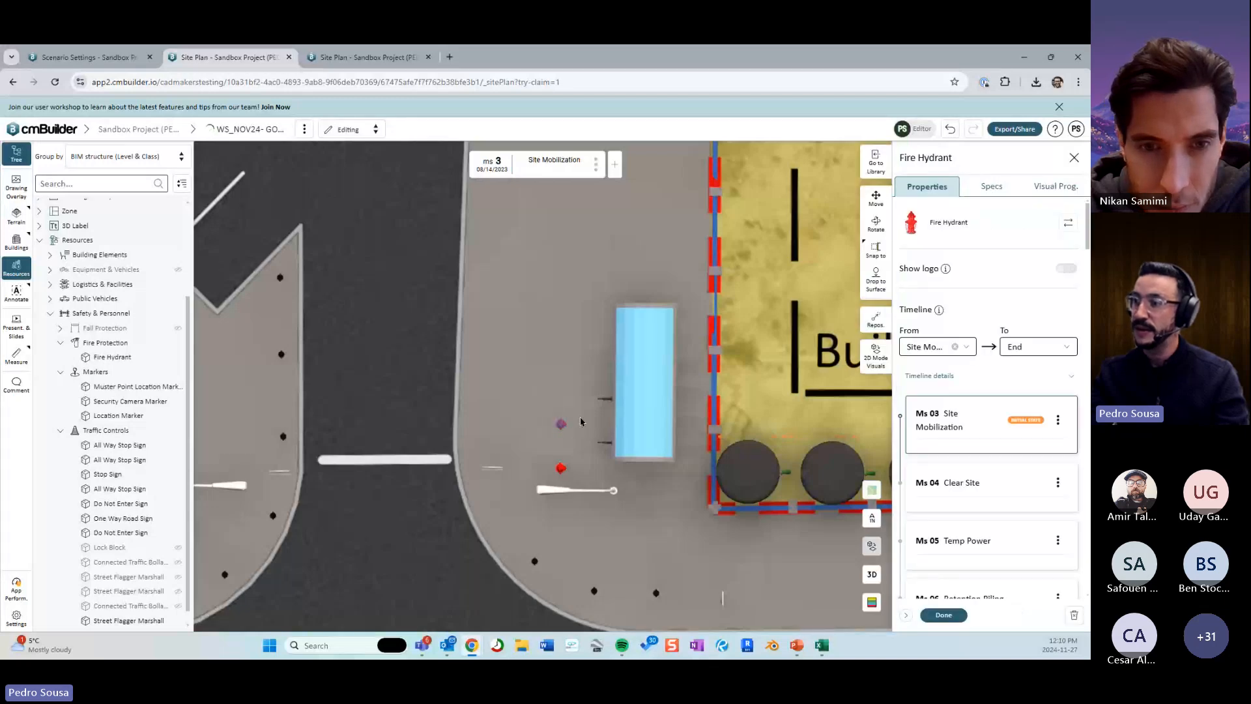
Enable showing the new fire hydrant as an icon in 2D mode and view its system default and custom icons.
left_click(876, 358)
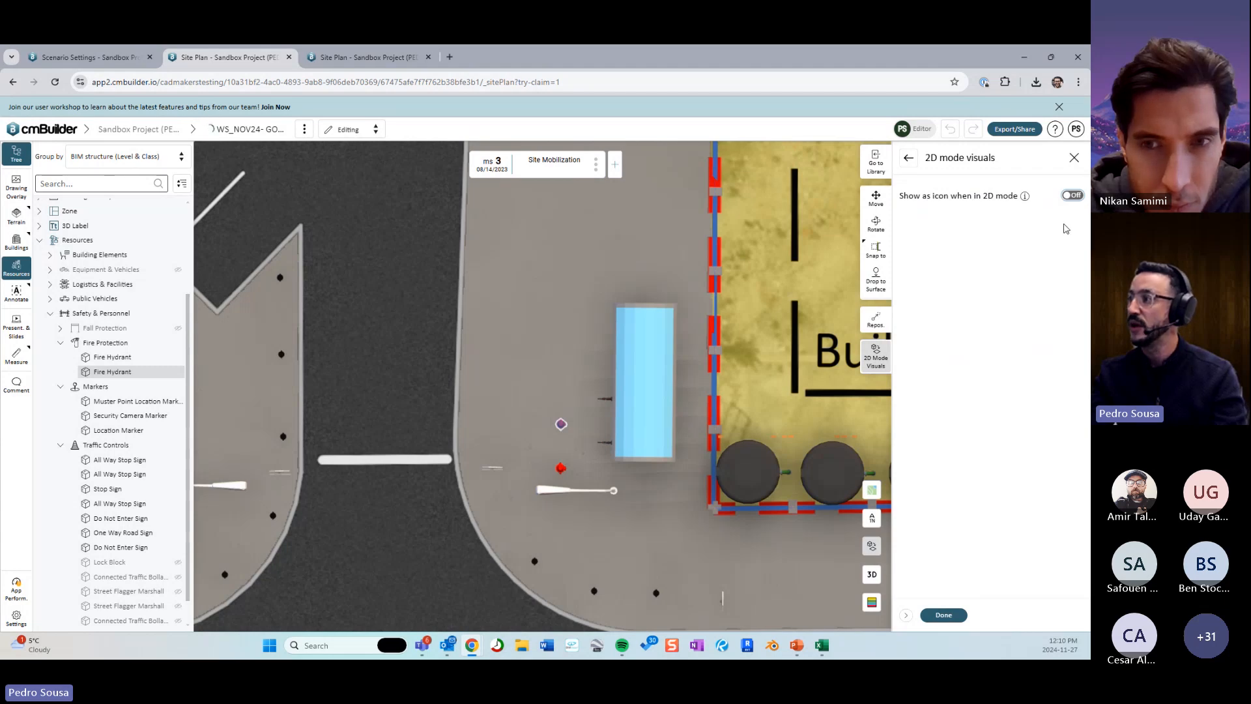
left_click(1073, 195)
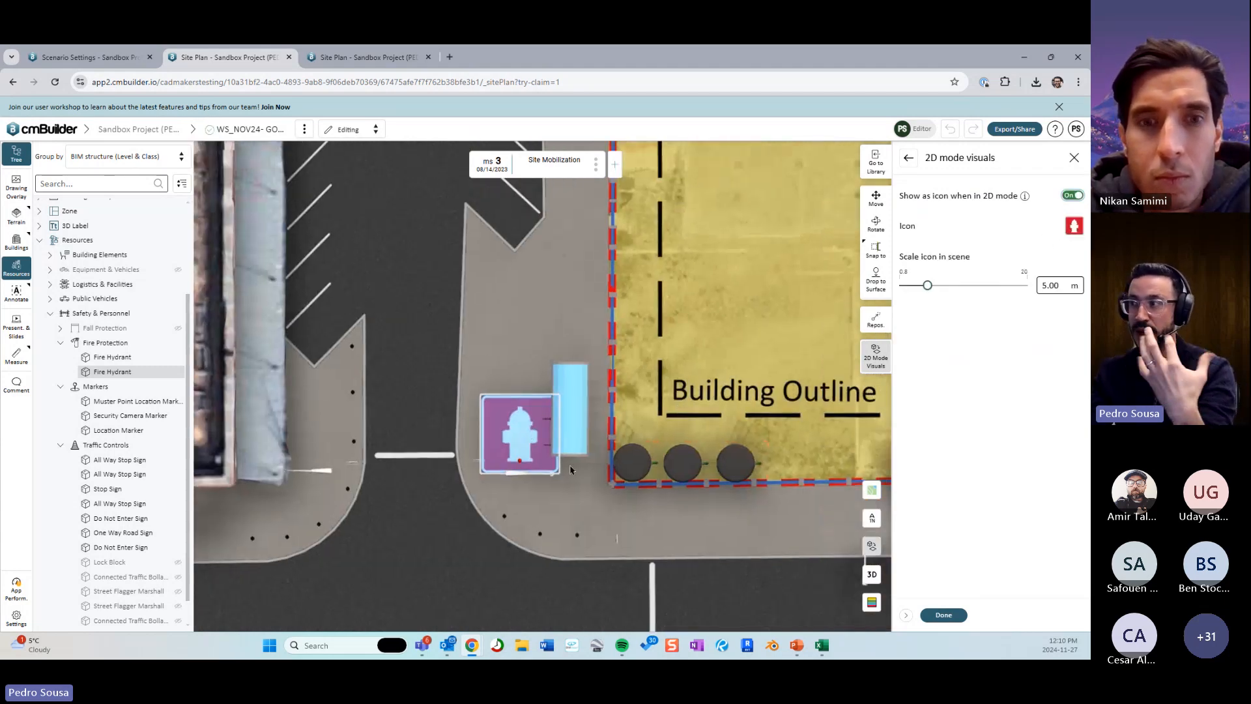
left_click(977, 227)
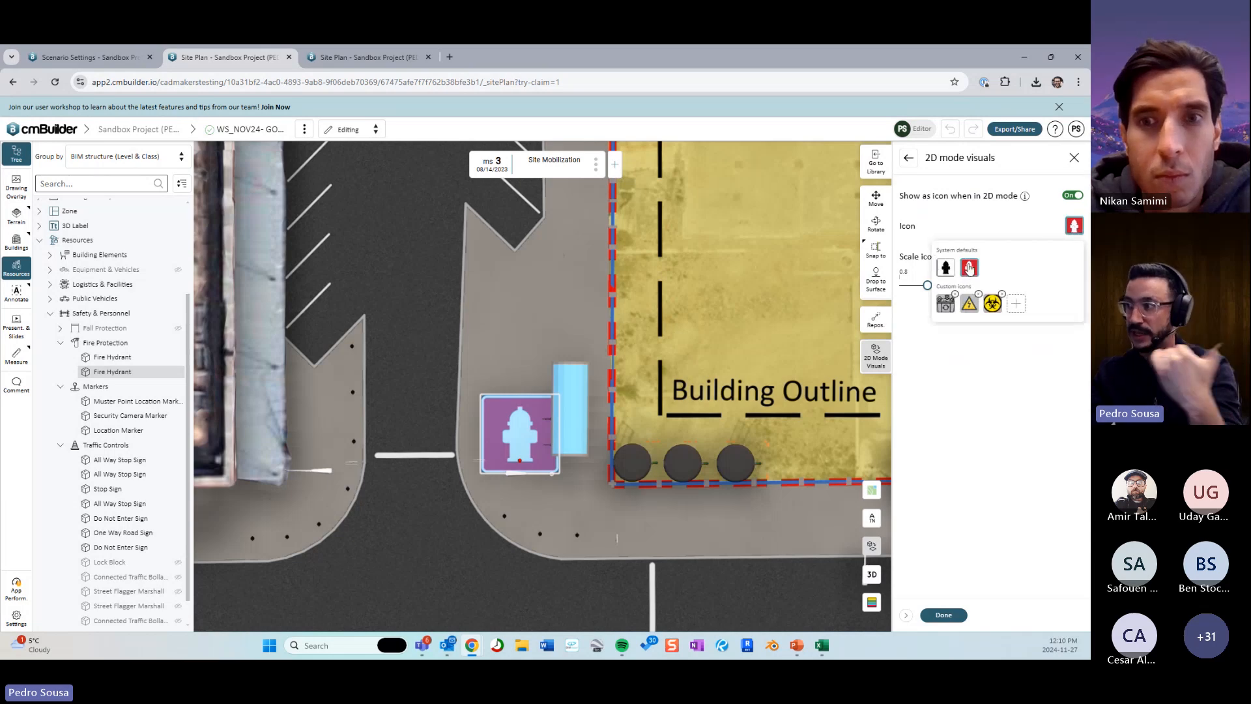
left_click(978, 226)
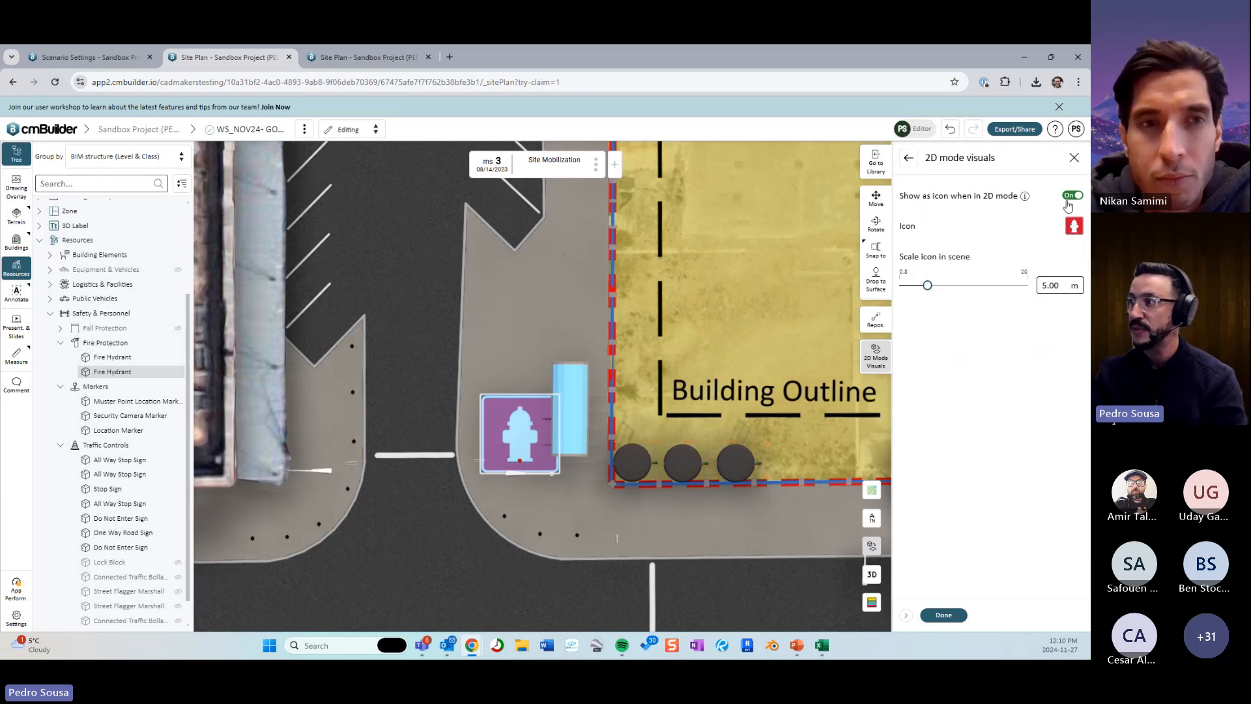
scroll(639, 419, "up", 5)
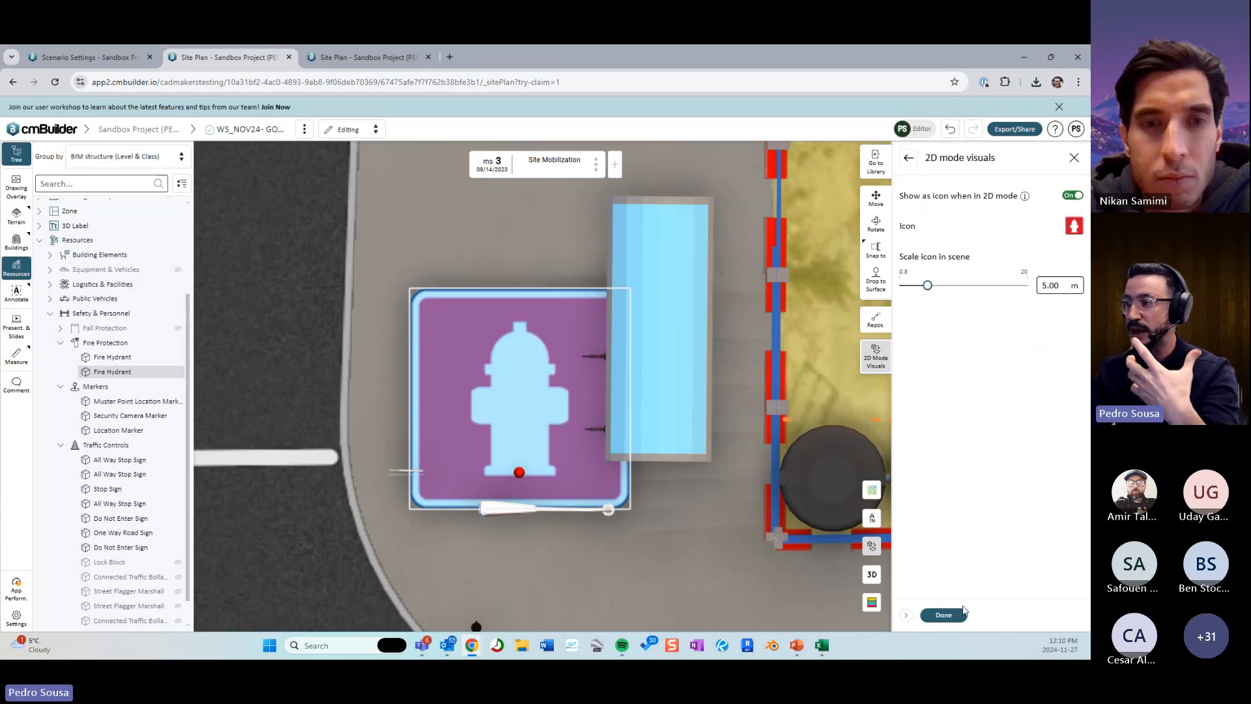
Finish the 2D visual settings and delete the newly placed fire hydrant.
left_click(962, 614)
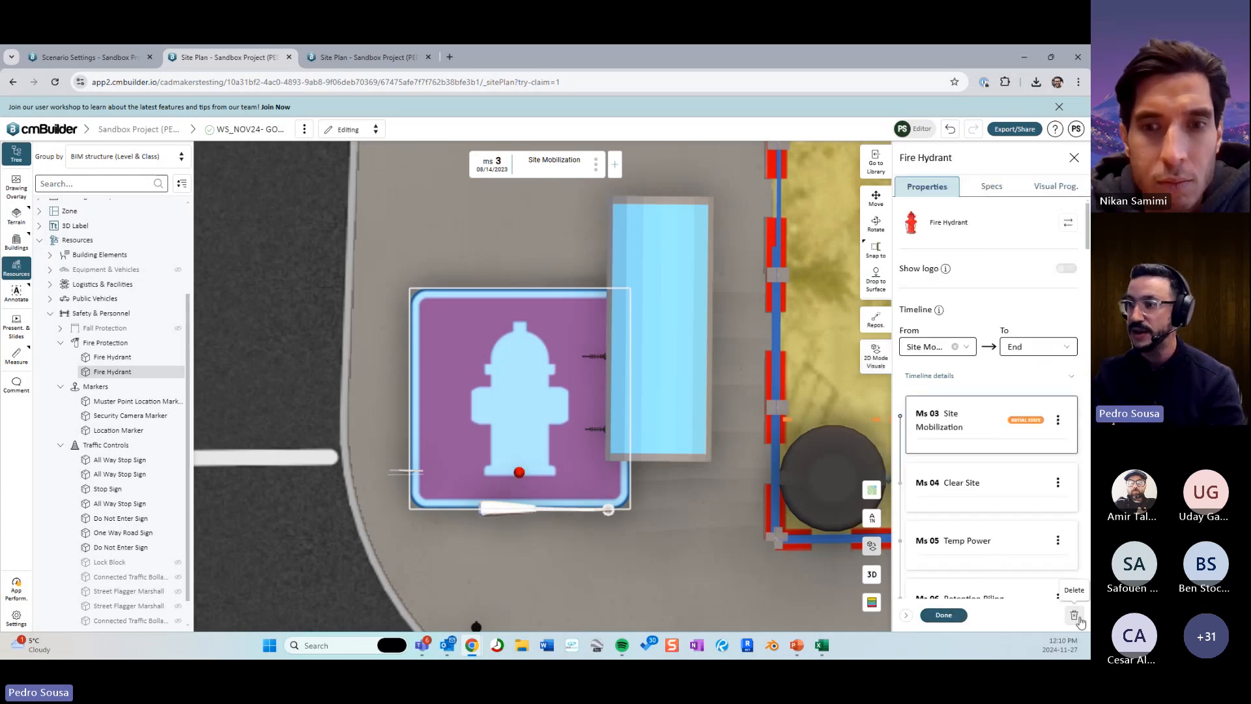
left_click(1075, 615)
key("Return")
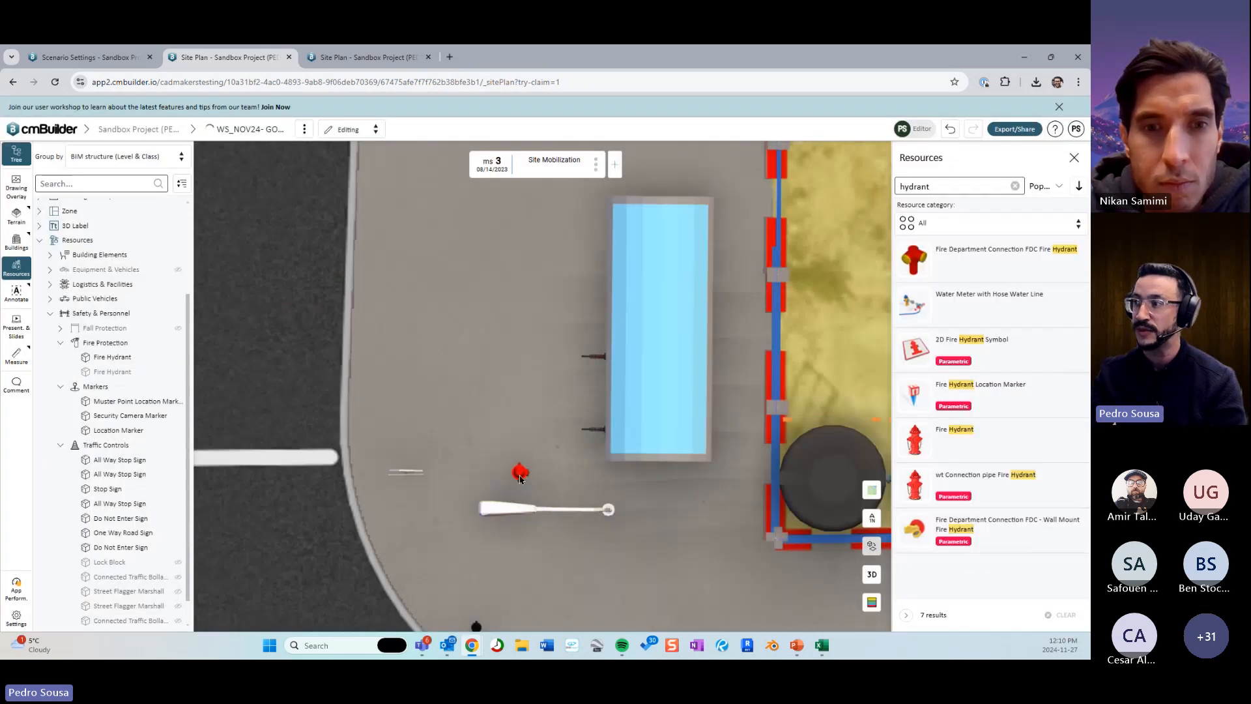
Swap the original fire hydrant on the sidewalk corner for the Fire Hydrant resource from the Fire Protection library.
left_click(521, 475)
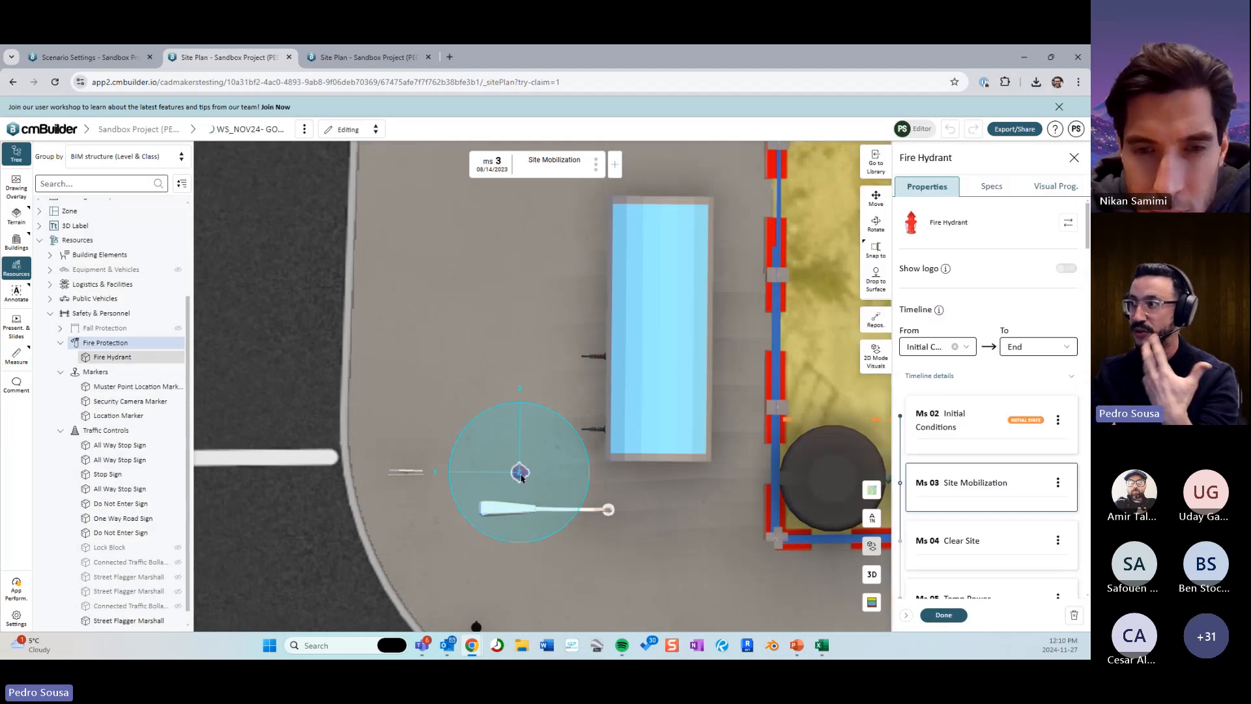
left_click(1070, 226)
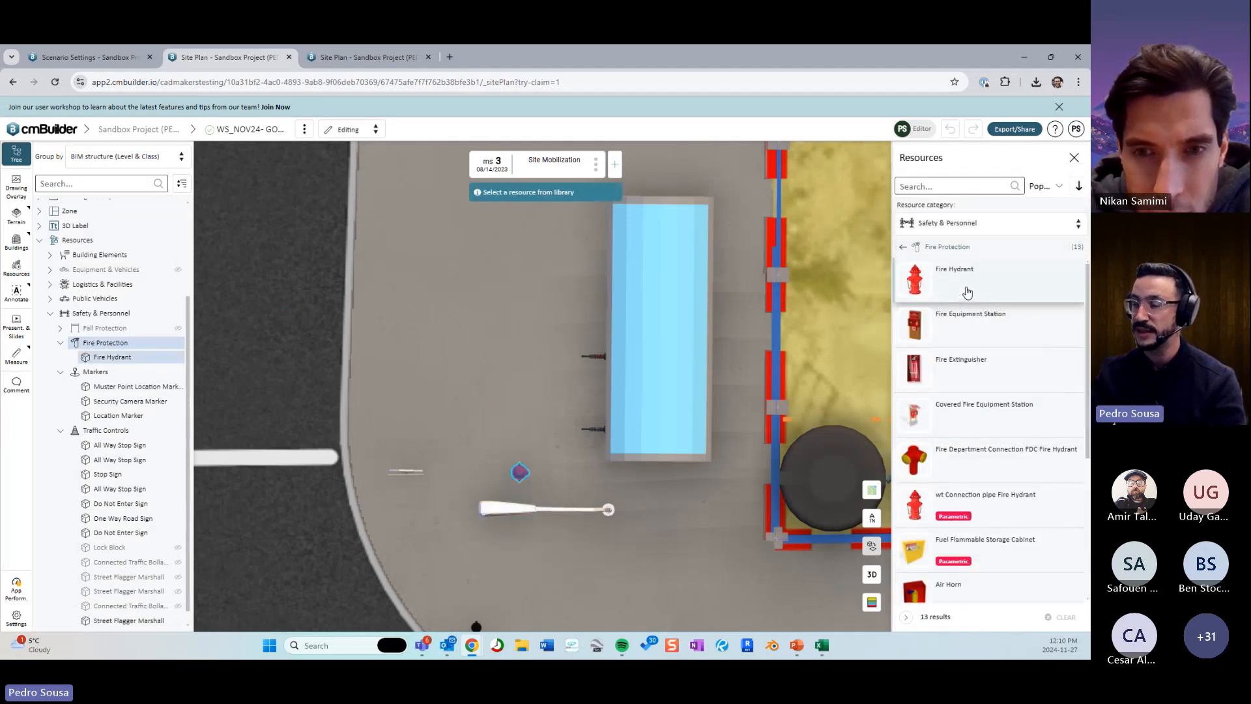
left_click(970, 294)
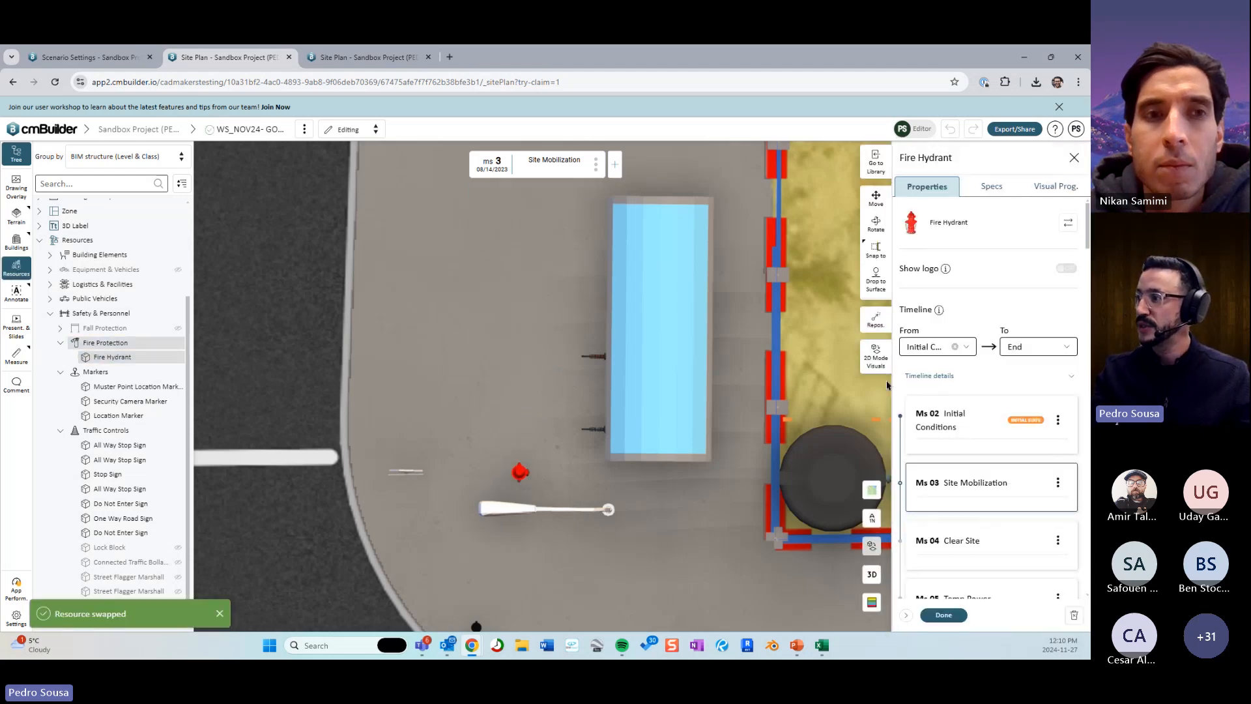
Set the swapped fire hydrant's 2D icon to the red system default and close its 2D mode visuals.
left_click(876, 358)
left_click(1074, 225)
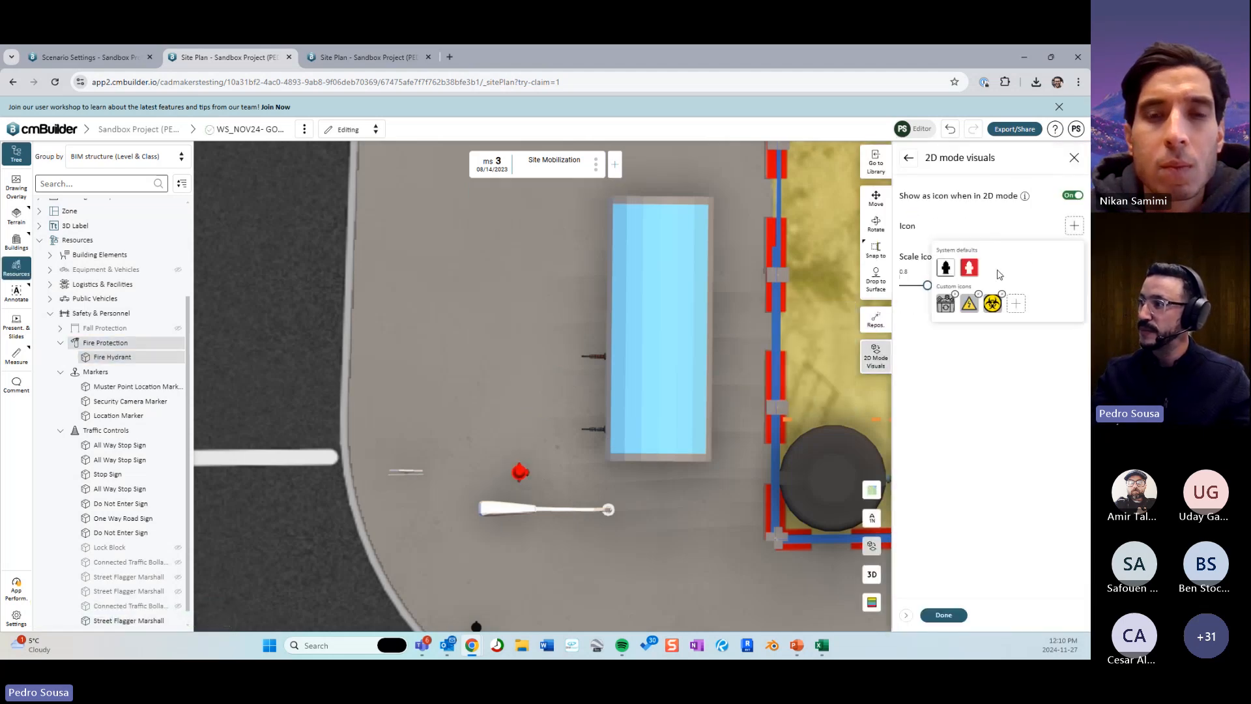
left_click(970, 267)
scroll(510, 447, "down", 5)
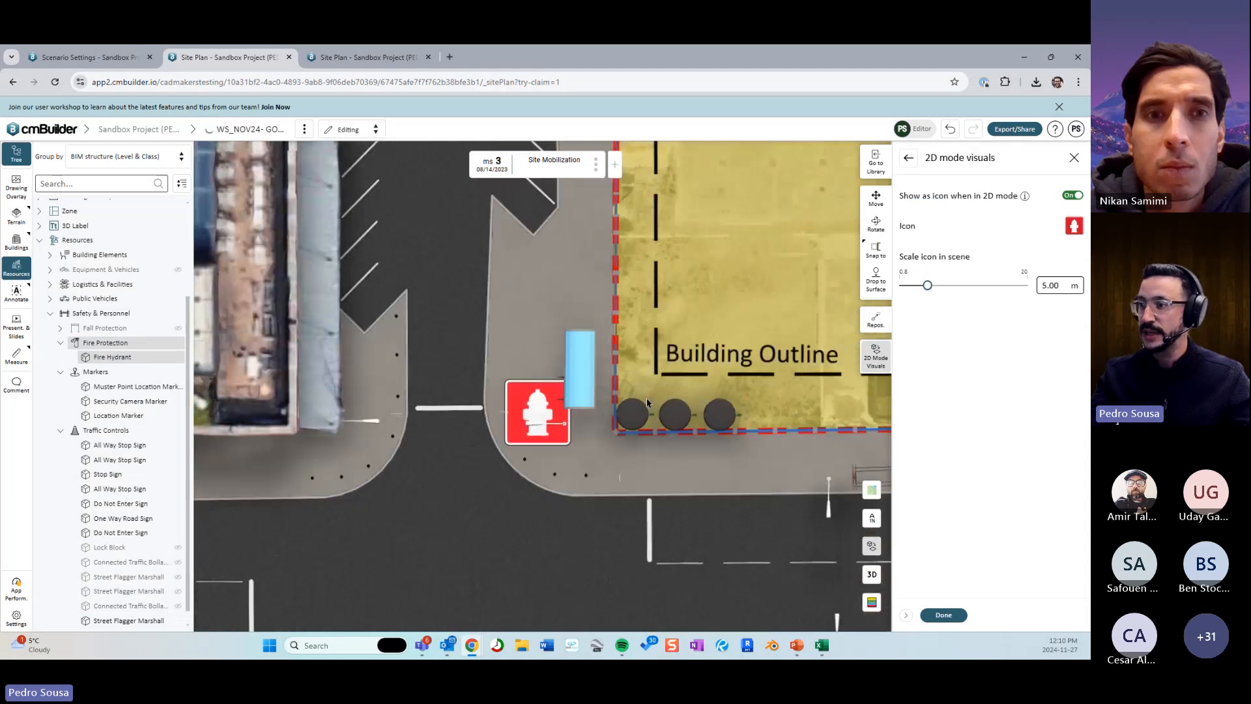
scroll(352, 459, "down", 3)
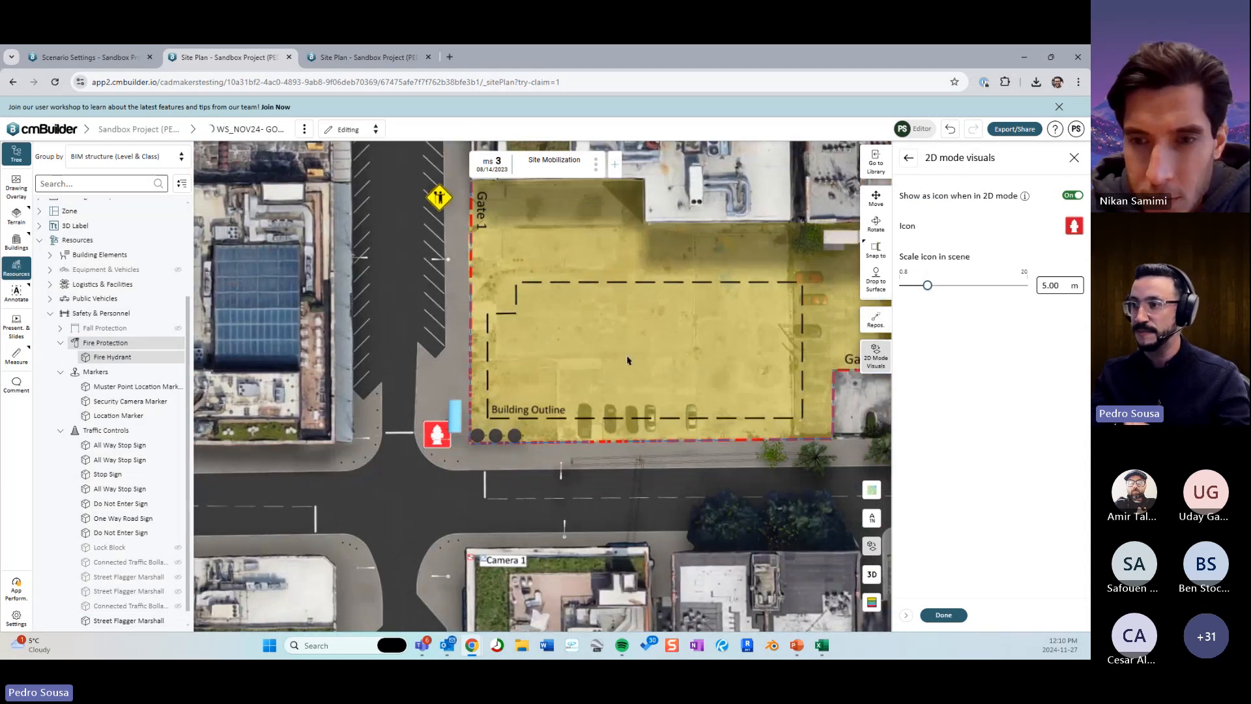
middle_click_drag(629, 361, 631, 389)
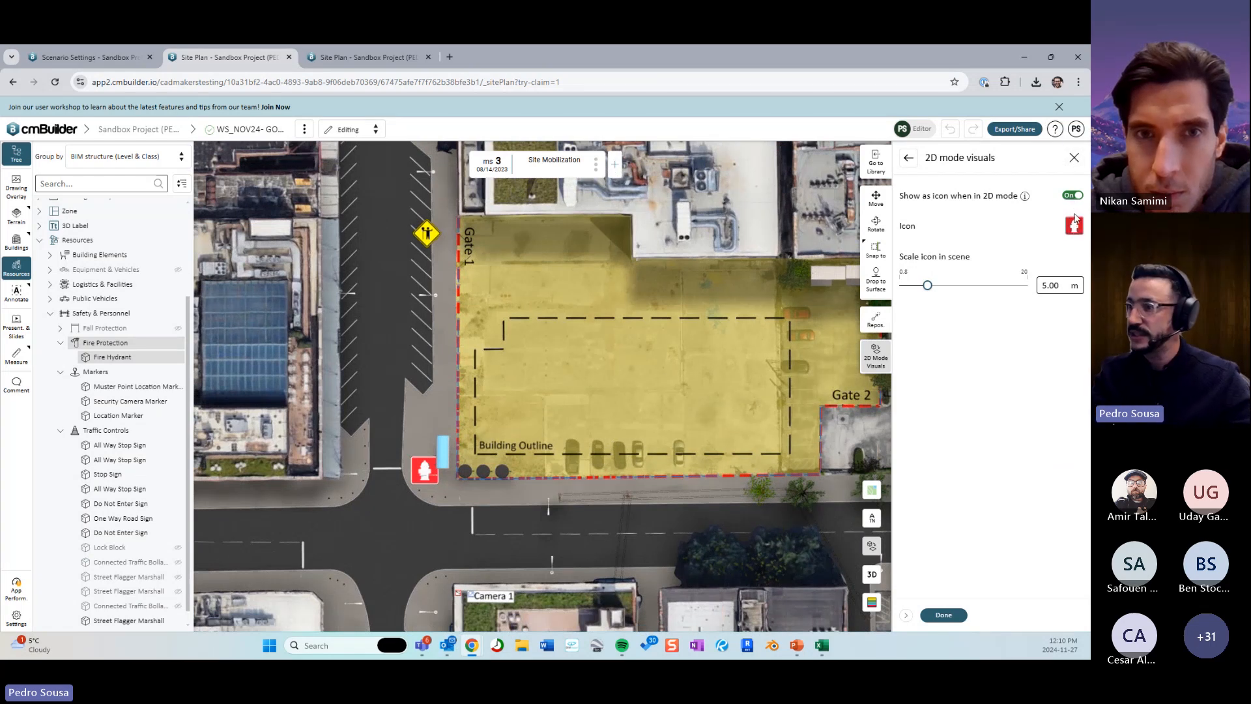
left_click(1075, 160)
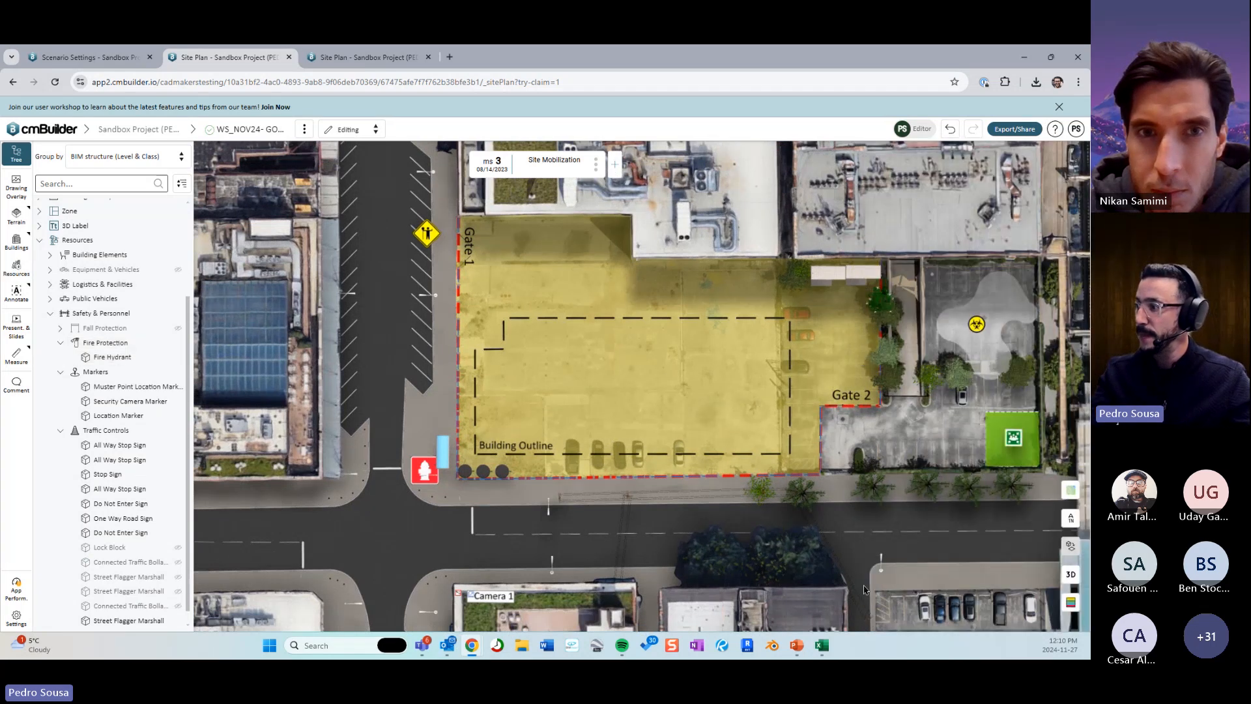
Switch the site plan to 3D and back to 2D, and toggle the 2D resource icons off, on and off again.
left_click(1071, 575)
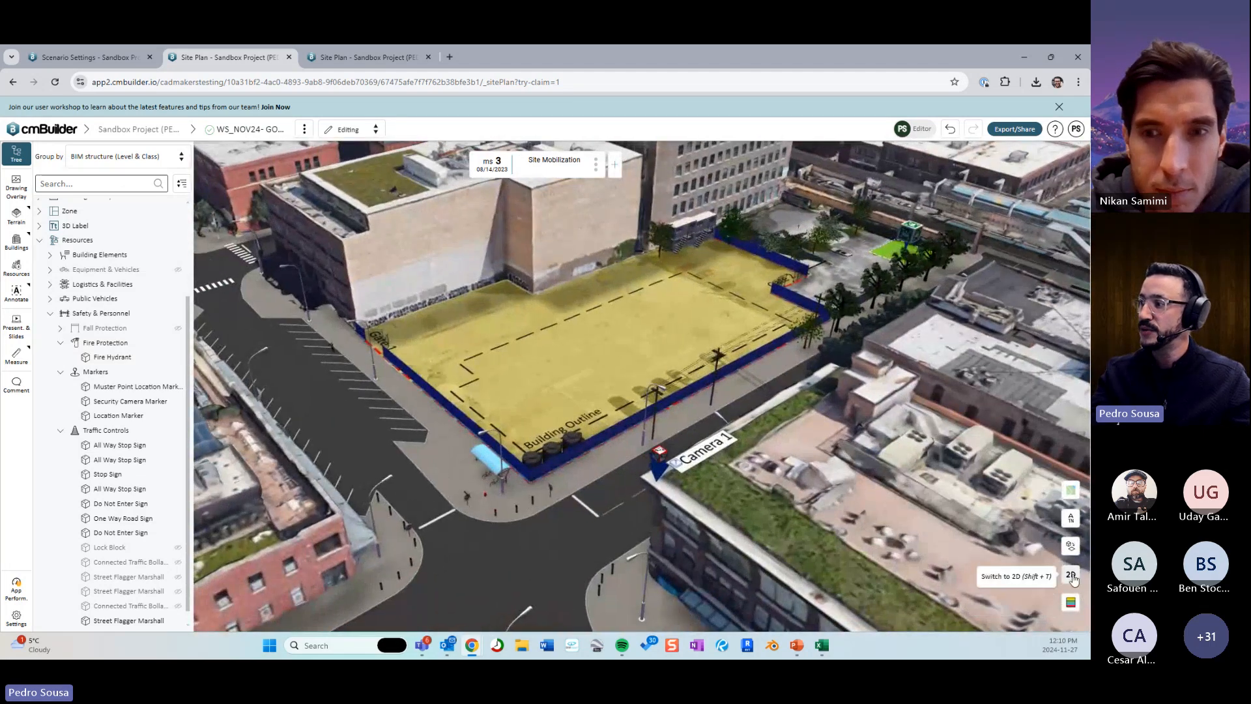
left_click(1071, 575)
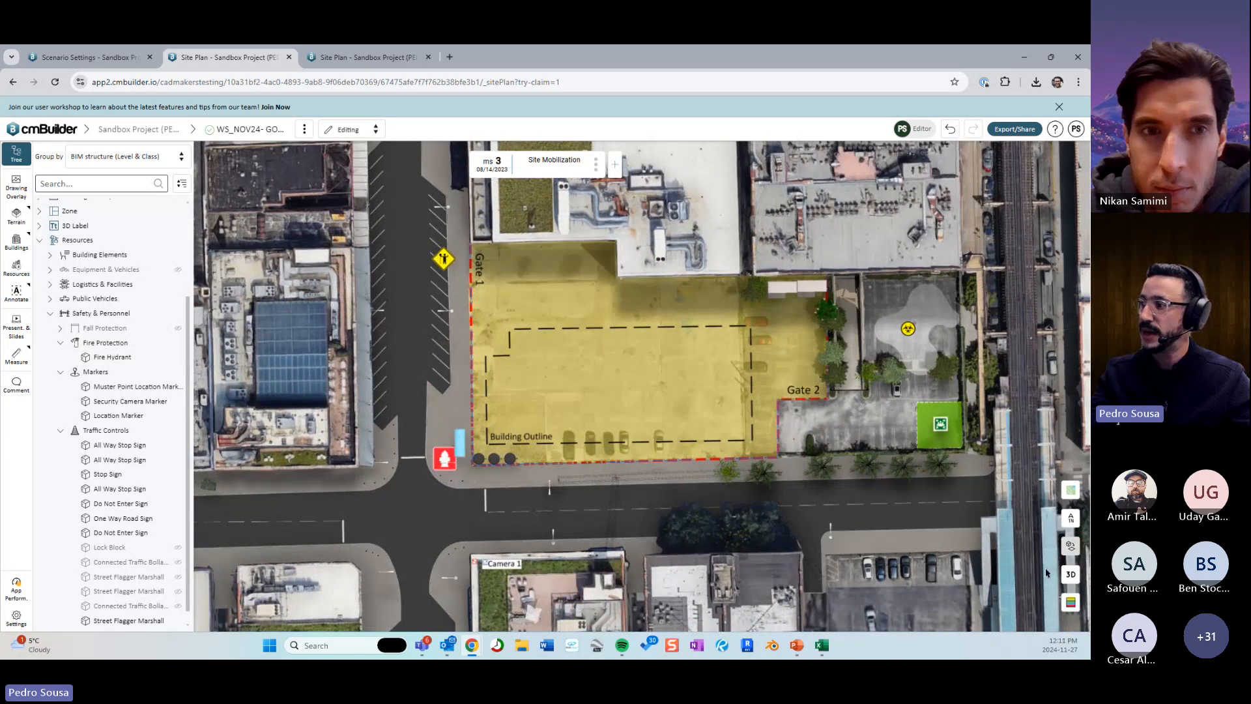
left_click(1071, 547)
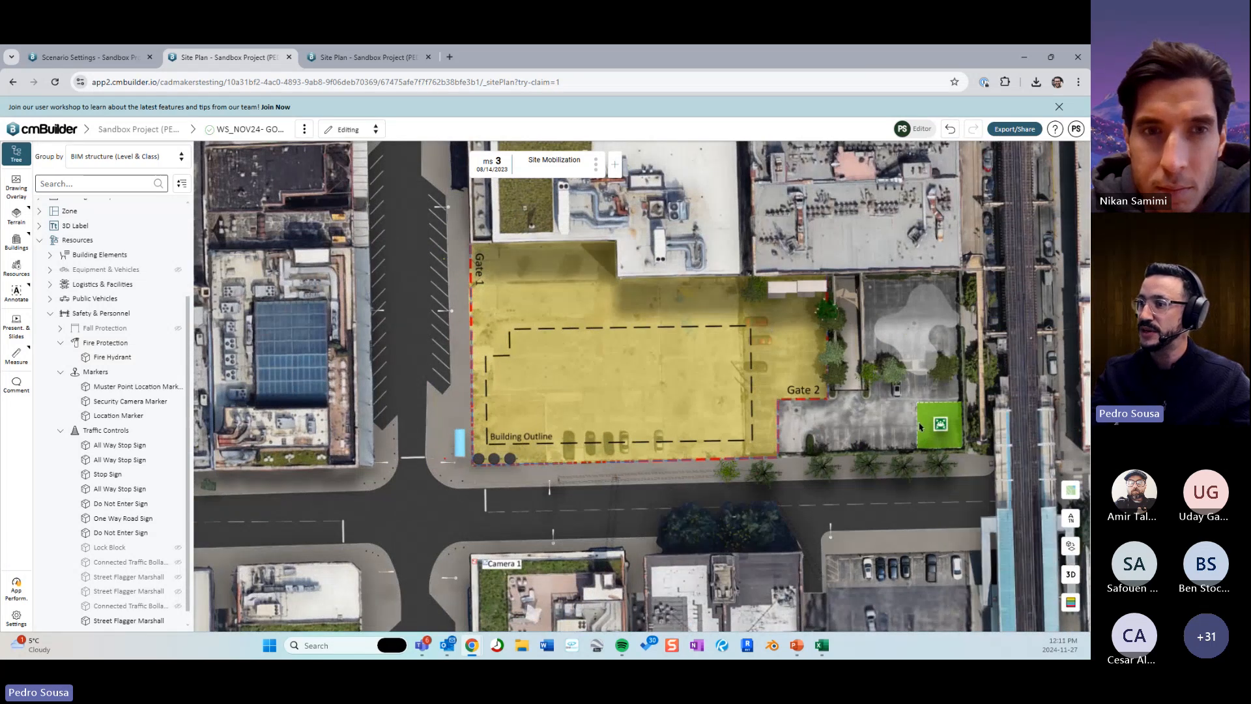
scroll(920, 427, "up", 2)
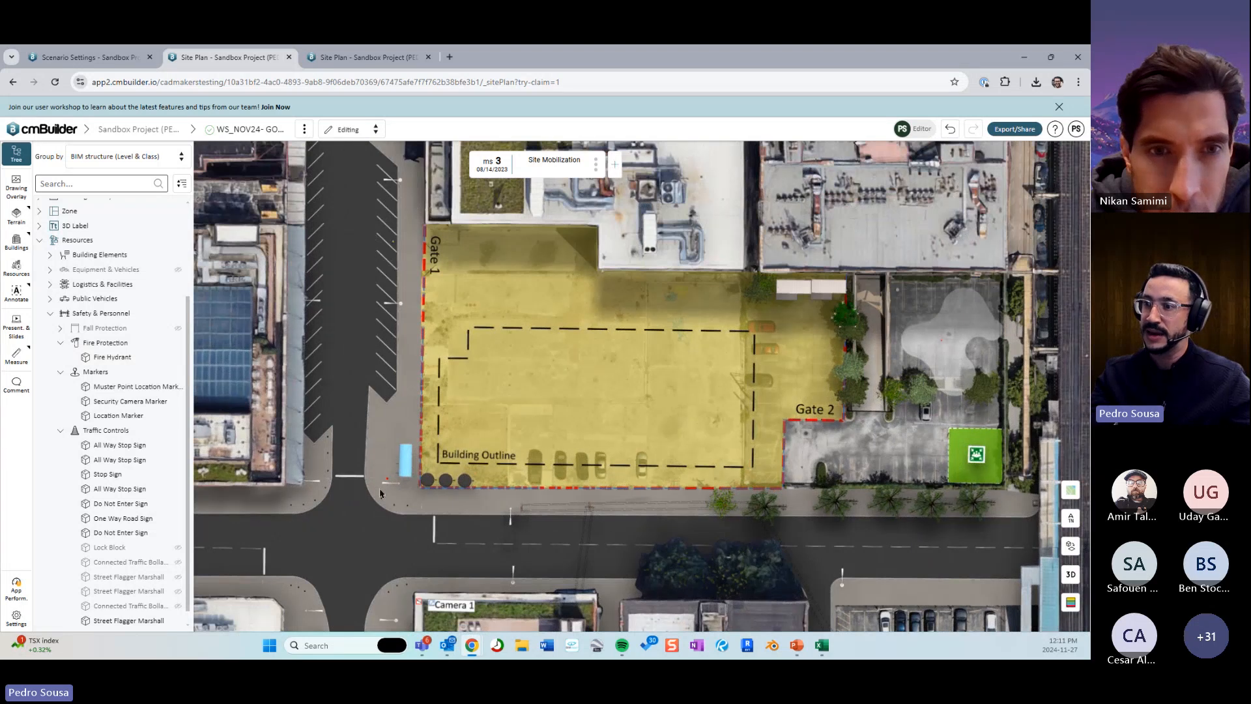
left_click(1071, 547)
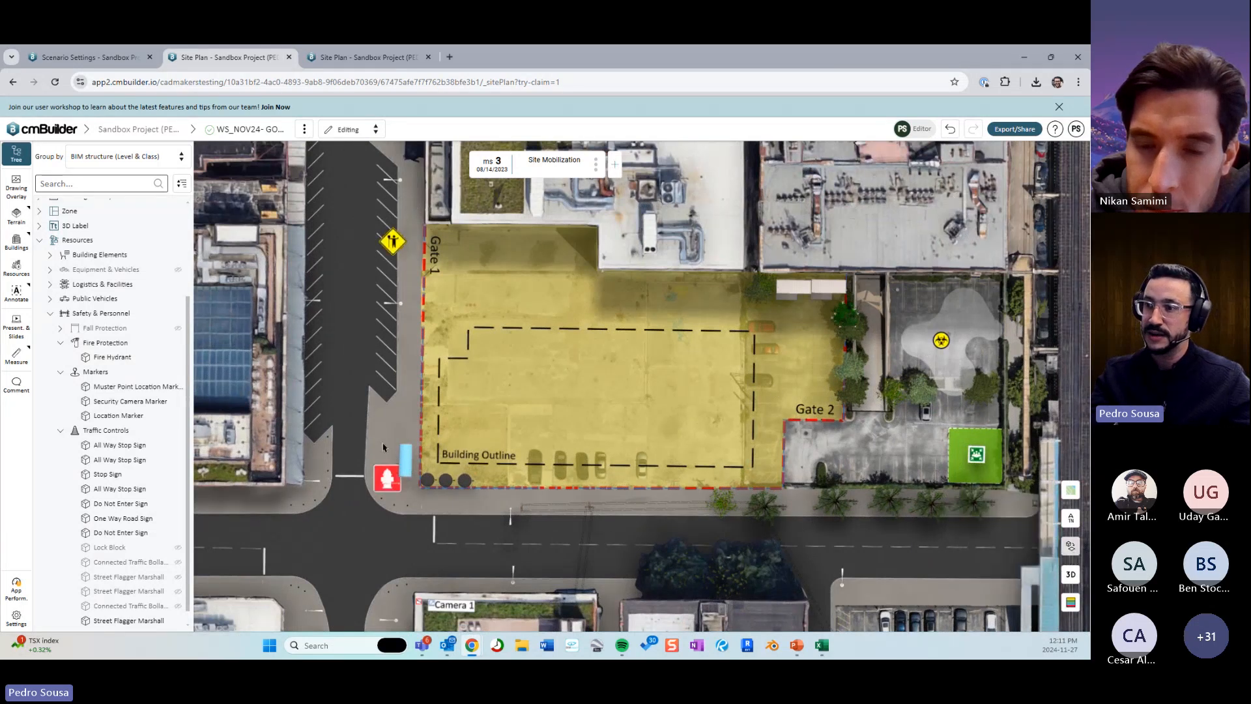
left_click(1071, 547)
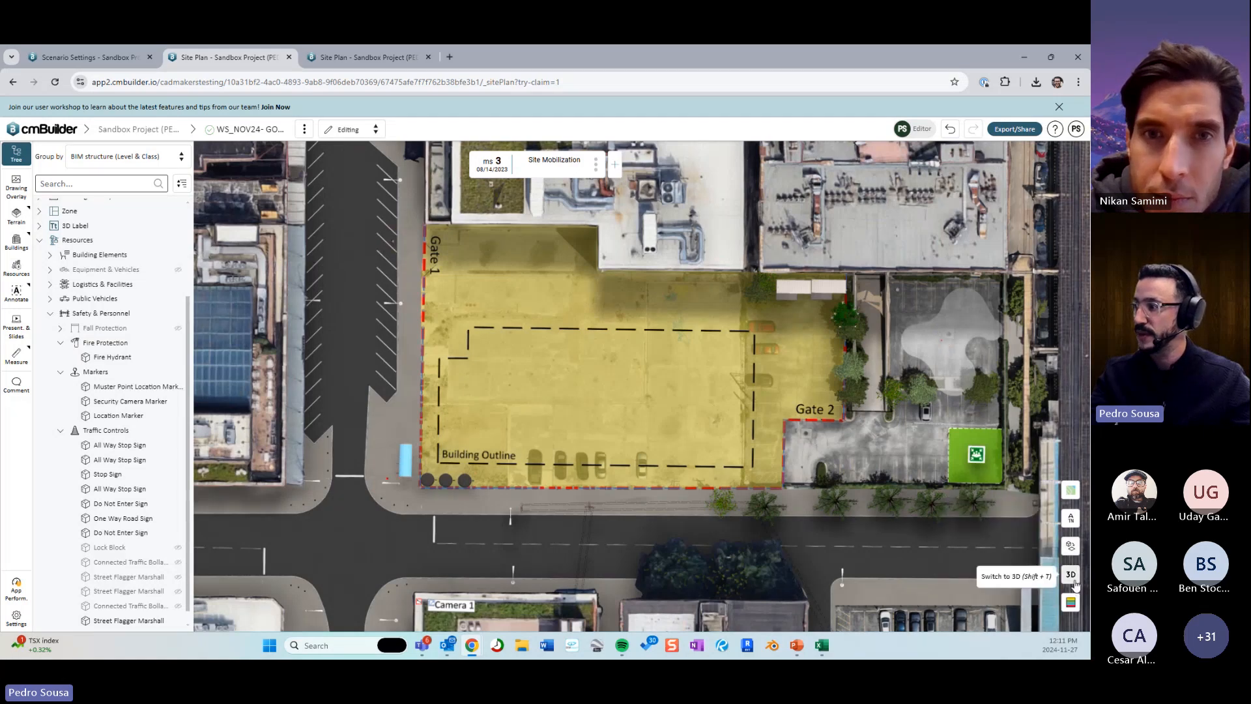
Switch the site plan to 3D and navigate to the vacant parking lot diagonally beyond the project site.
left_click(1072, 576)
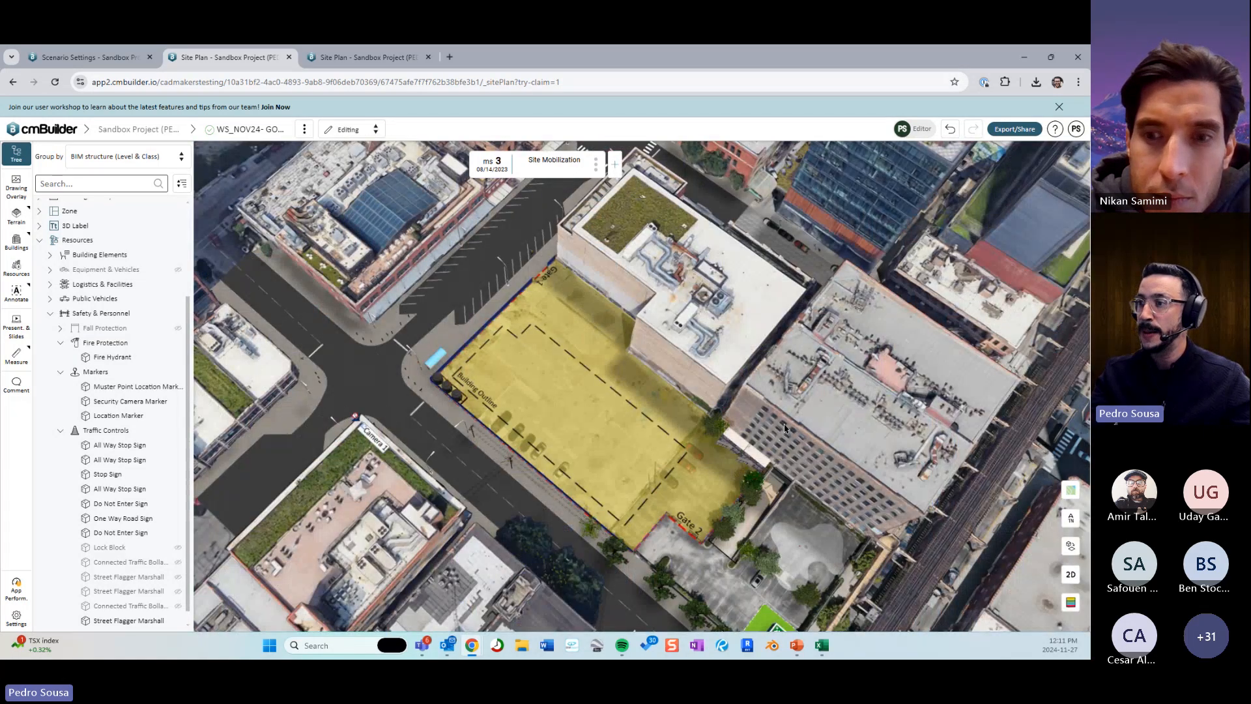
left_click_drag(785, 428, 809, 365)
scroll(586, 391, "down", 5)
right_click_drag(417, 274, 612, 488)
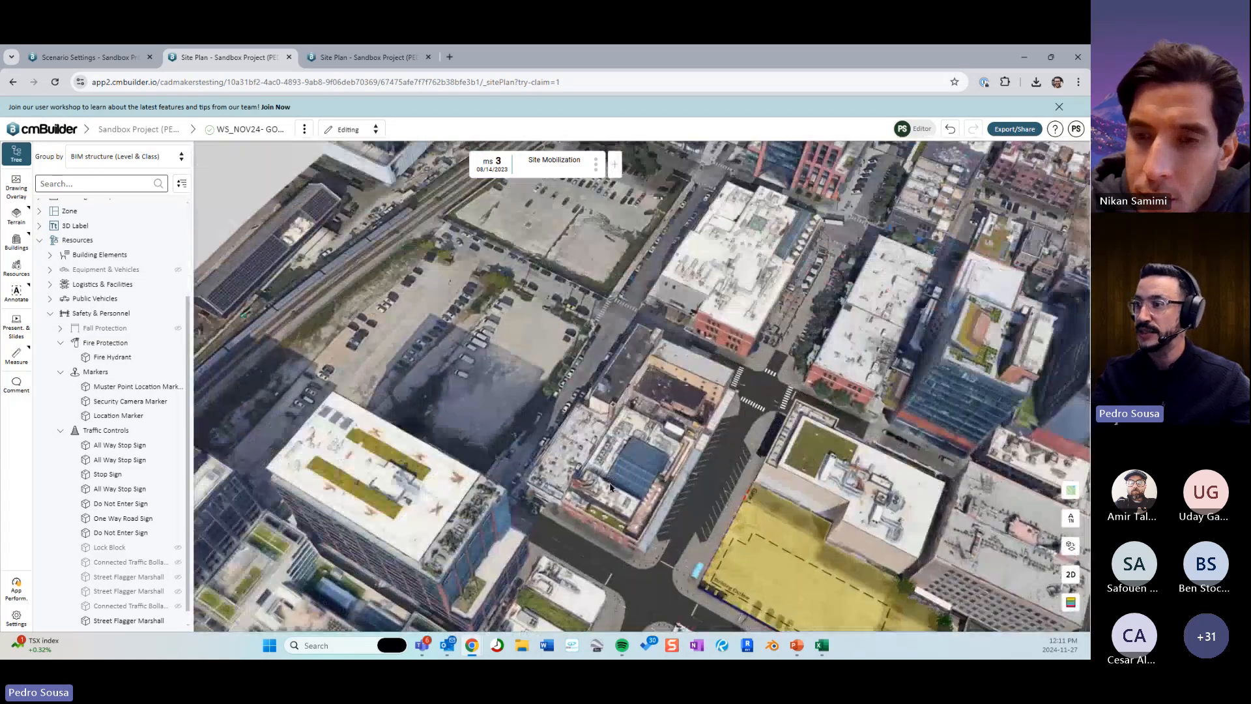
scroll(508, 417, "up", 5)
left_click_drag(343, 407, 462, 429)
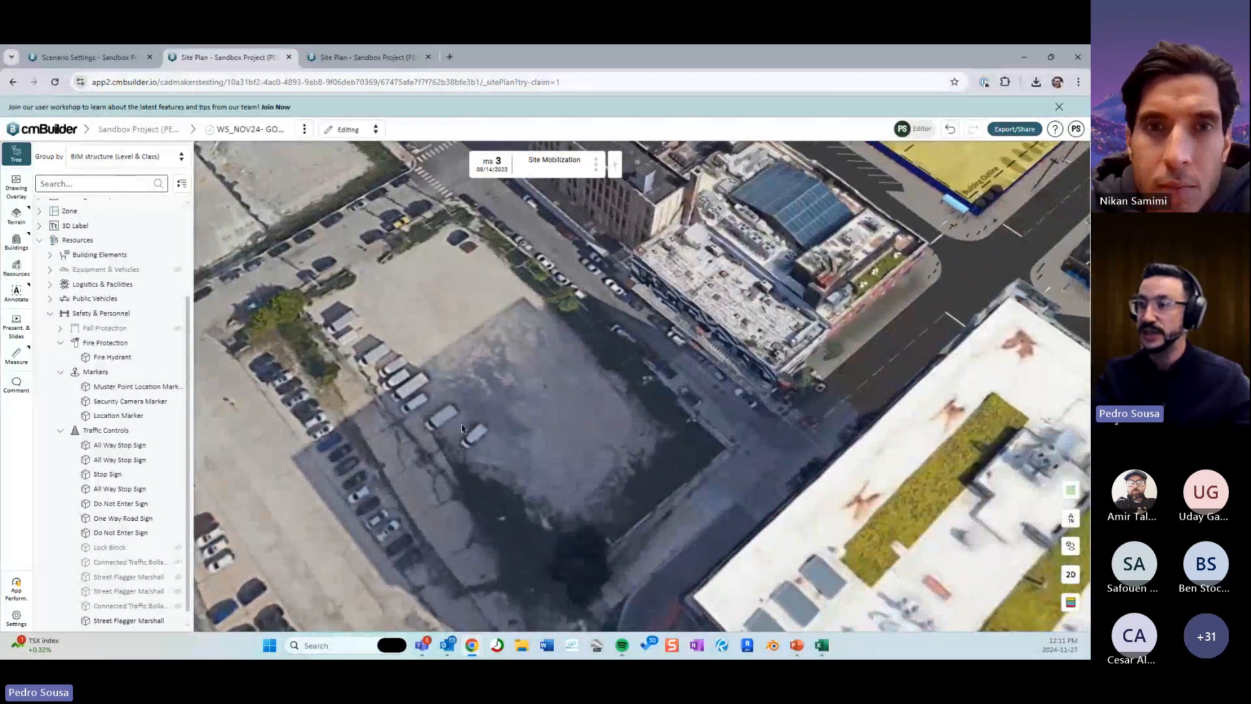
right_click_drag(456, 267, 589, 283)
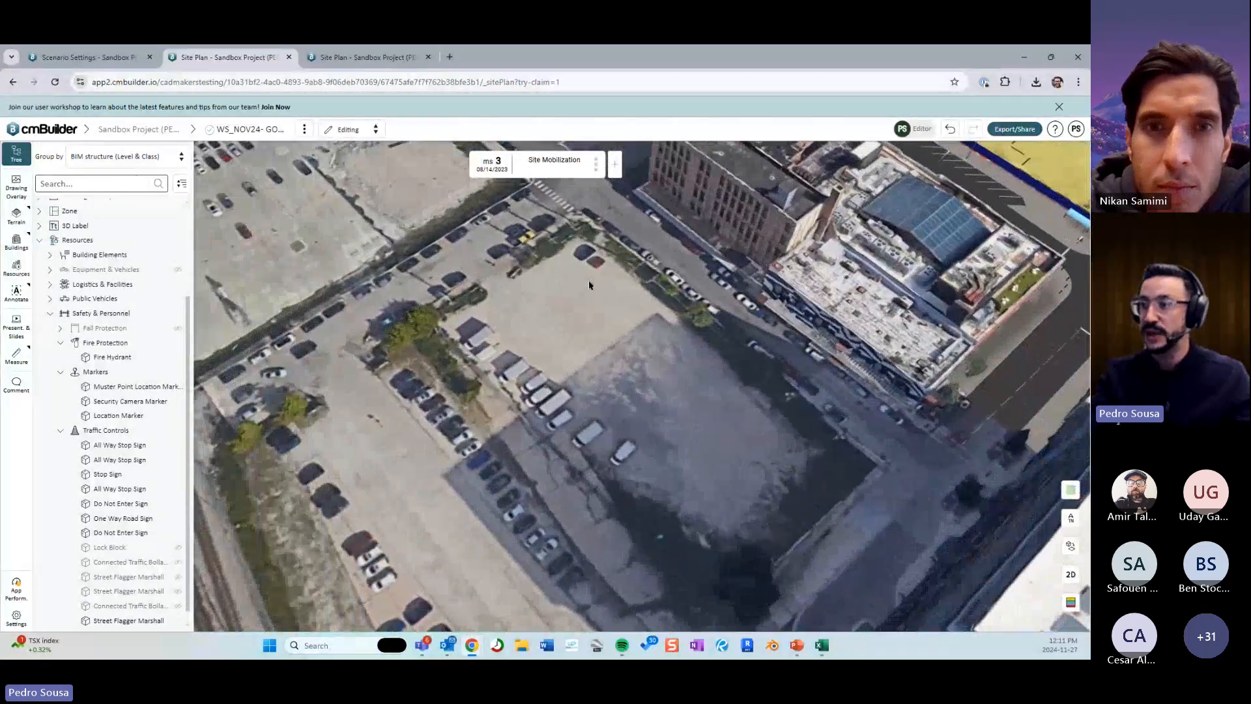
Choose the parametric Construction Site Hoarding from the Fences in the Logistics & Facilities resources for placement.
left_click(24, 279)
left_click(970, 187)
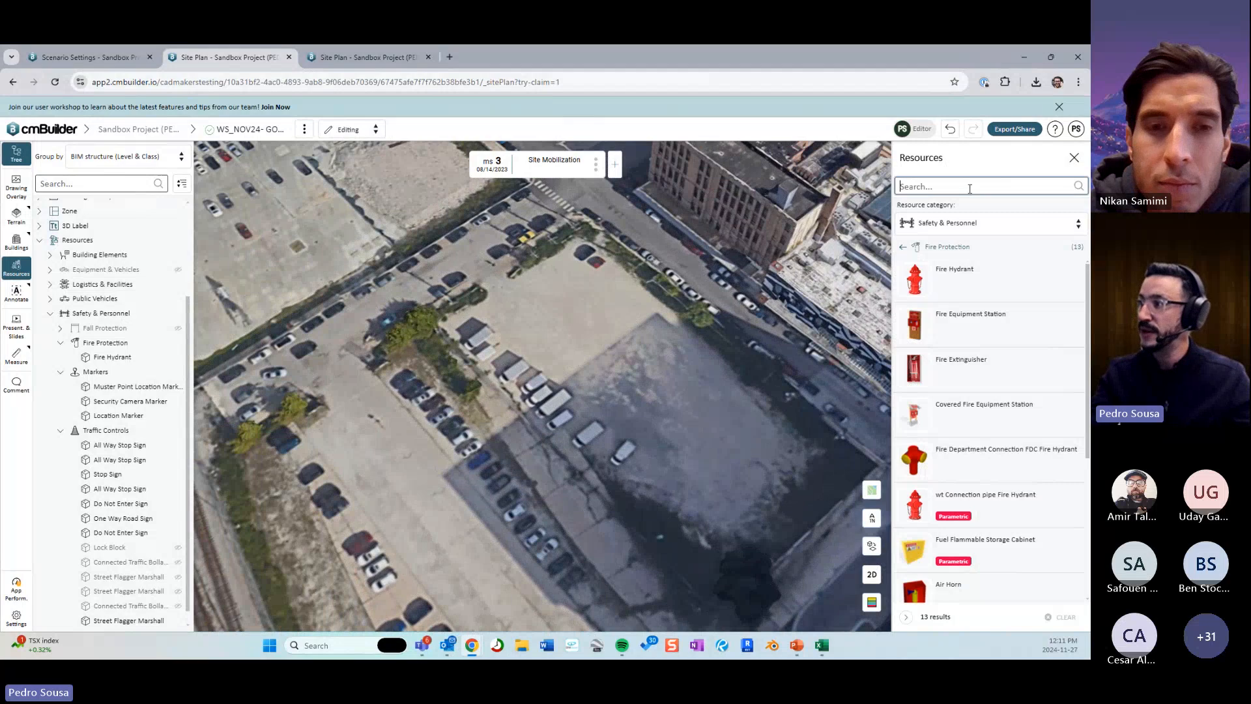
left_click(904, 247)
left_click(945, 228)
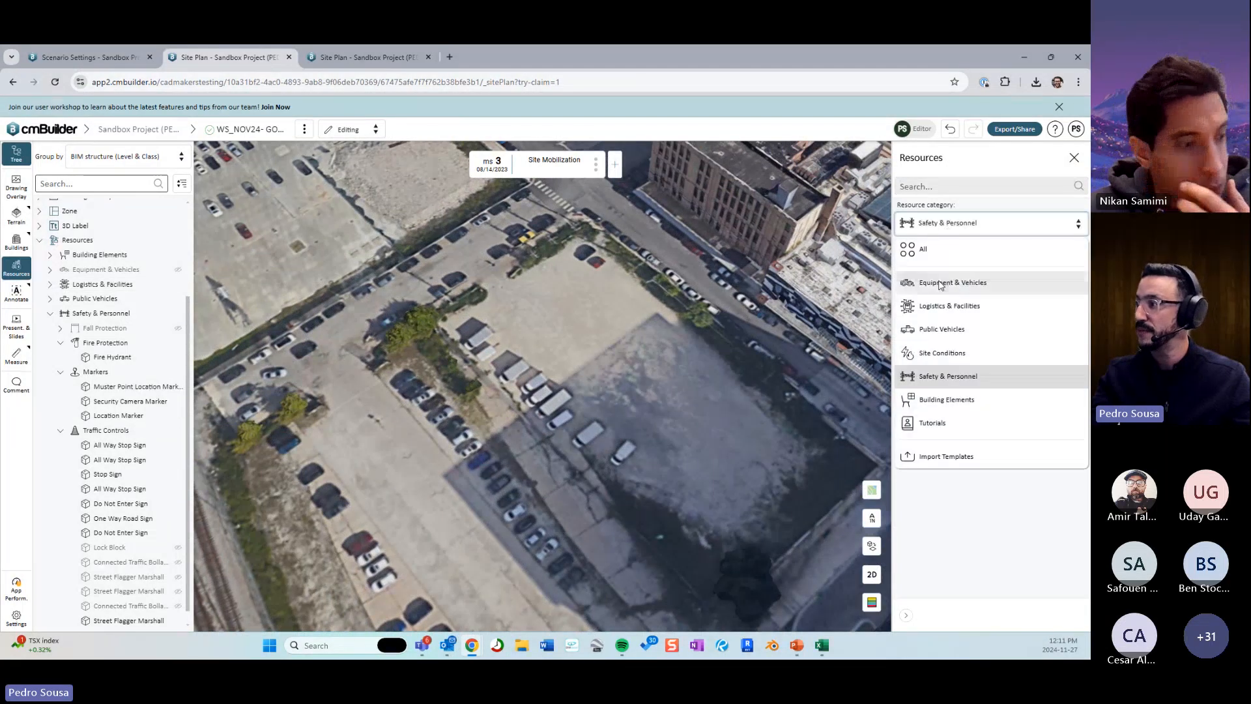
left_click(948, 305)
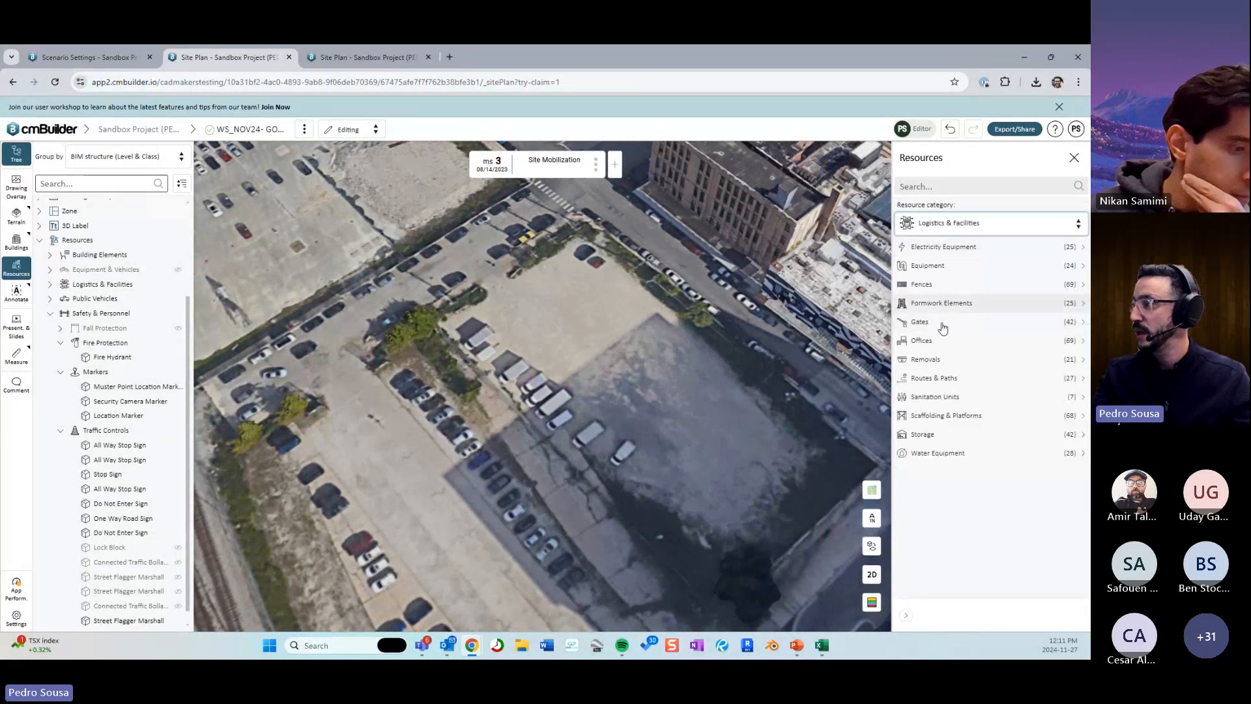
left_click(942, 285)
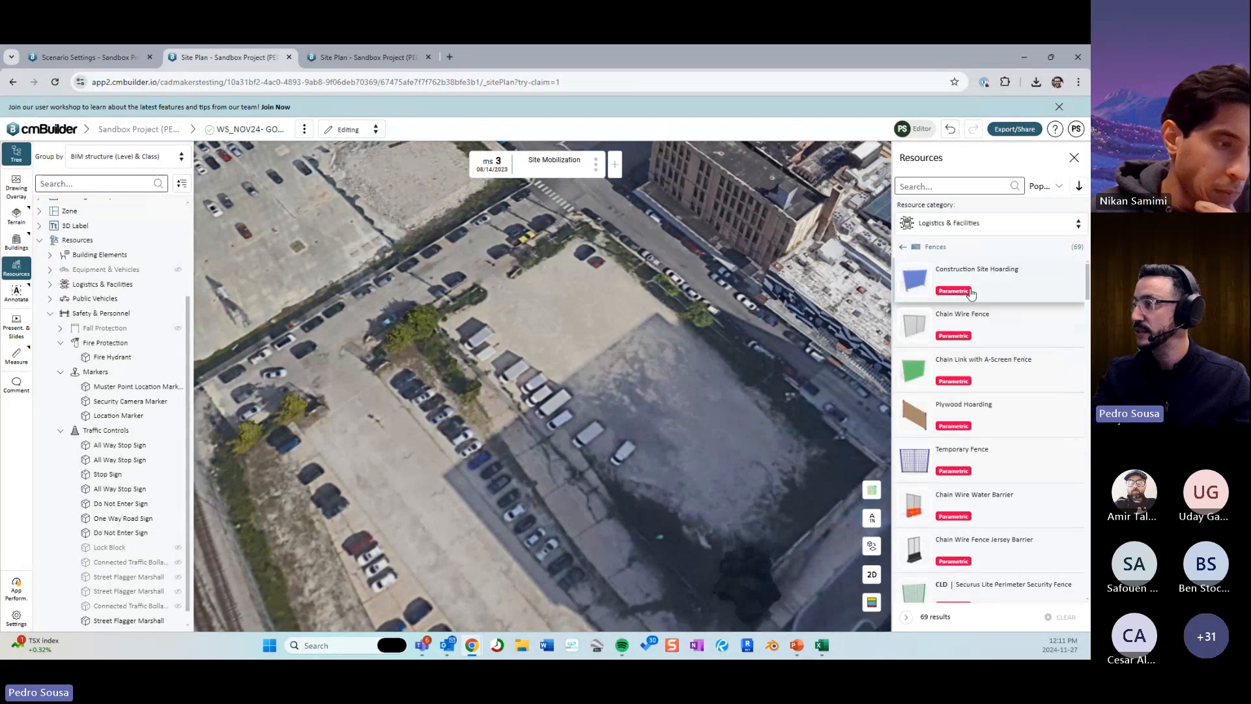
left_click(971, 291)
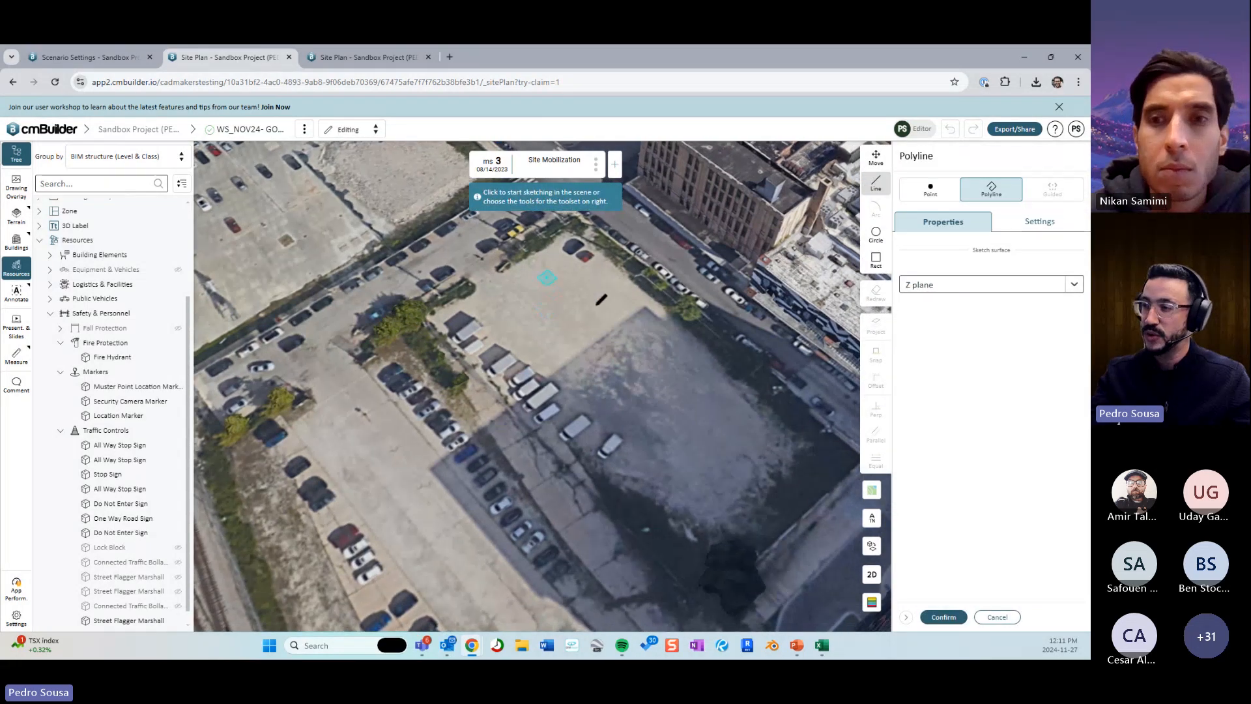
Sketch a closed four-sided polyline of about 2,674 m² around the parking lot and create the hoarding from it.
left_click(597, 304)
left_click(765, 458)
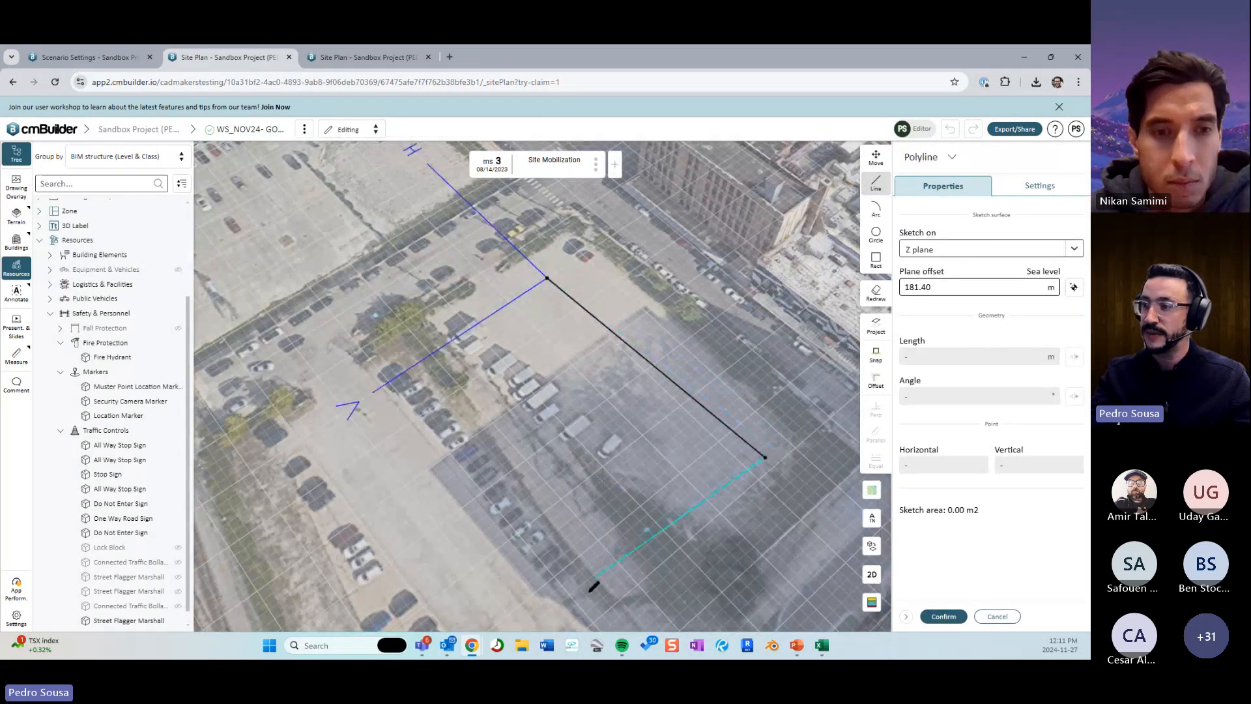
left_click(582, 601)
left_click(344, 412)
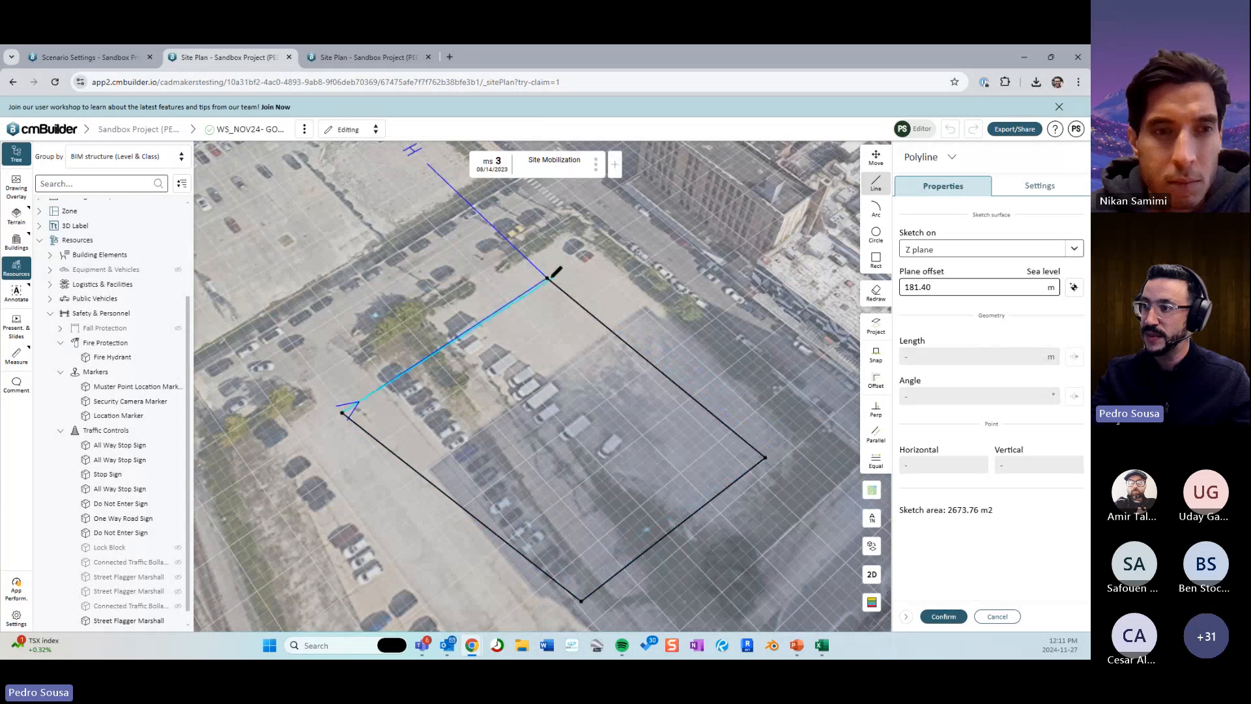
left_click(548, 278)
left_click(956, 618)
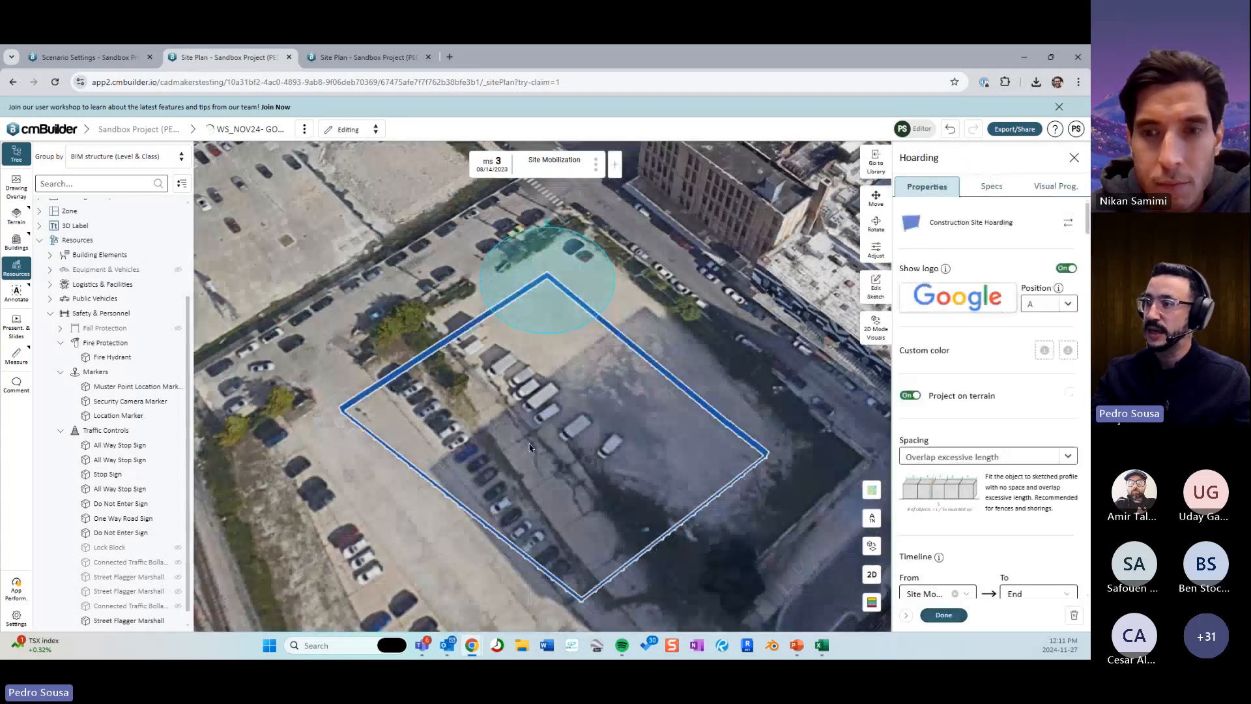
View the site plan in 2D and set the new hoarding to show as a line in 2D mode.
middle_click_drag(531, 449, 546, 387)
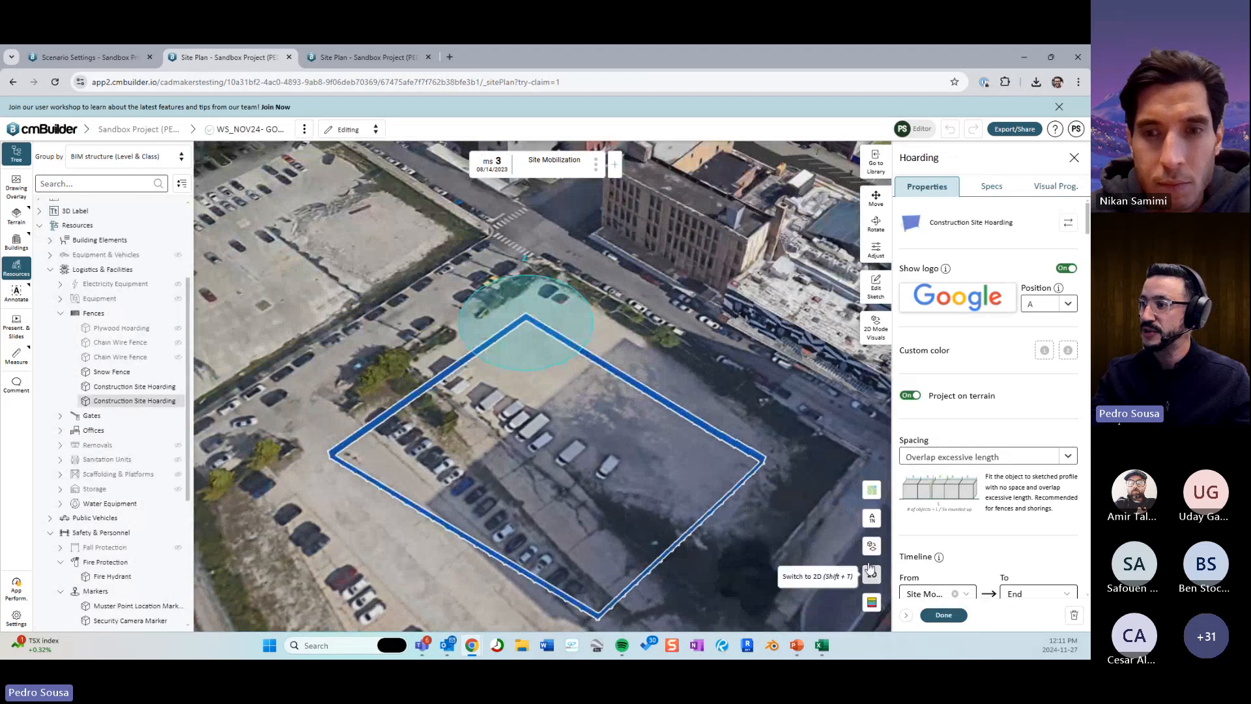
left_click(872, 574)
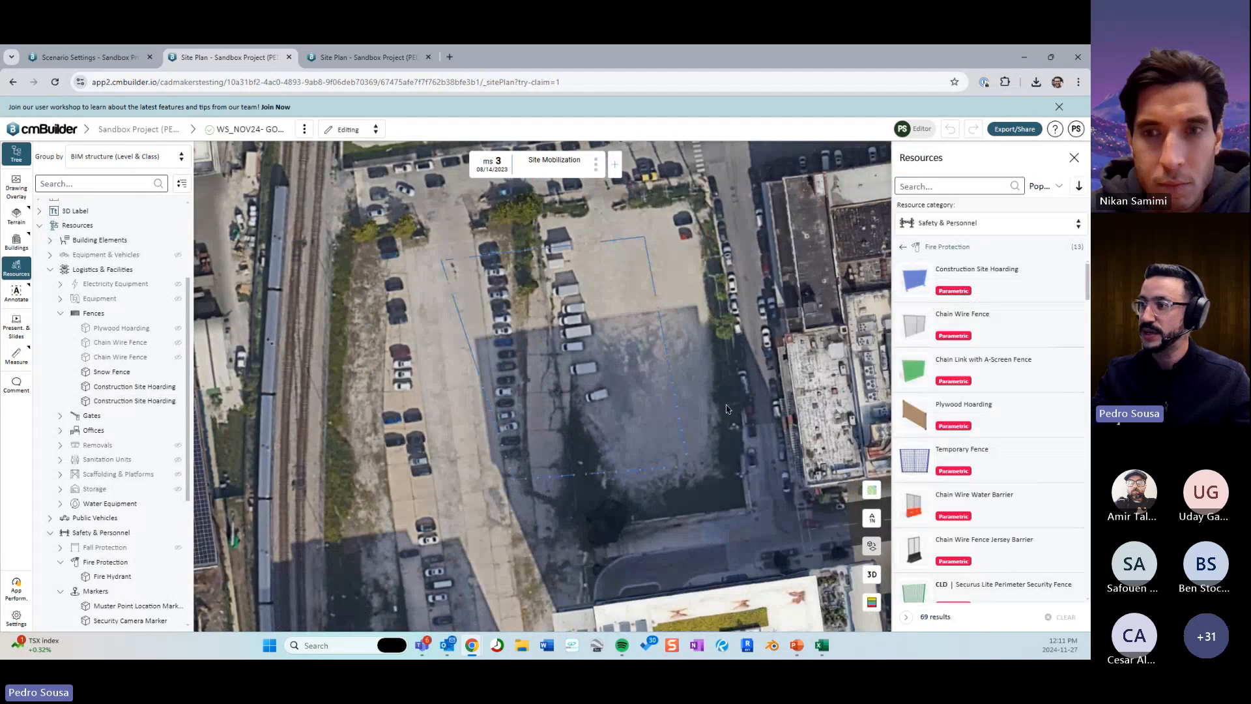
scroll(552, 387, "down", 5)
scroll(553, 387, "up", 10)
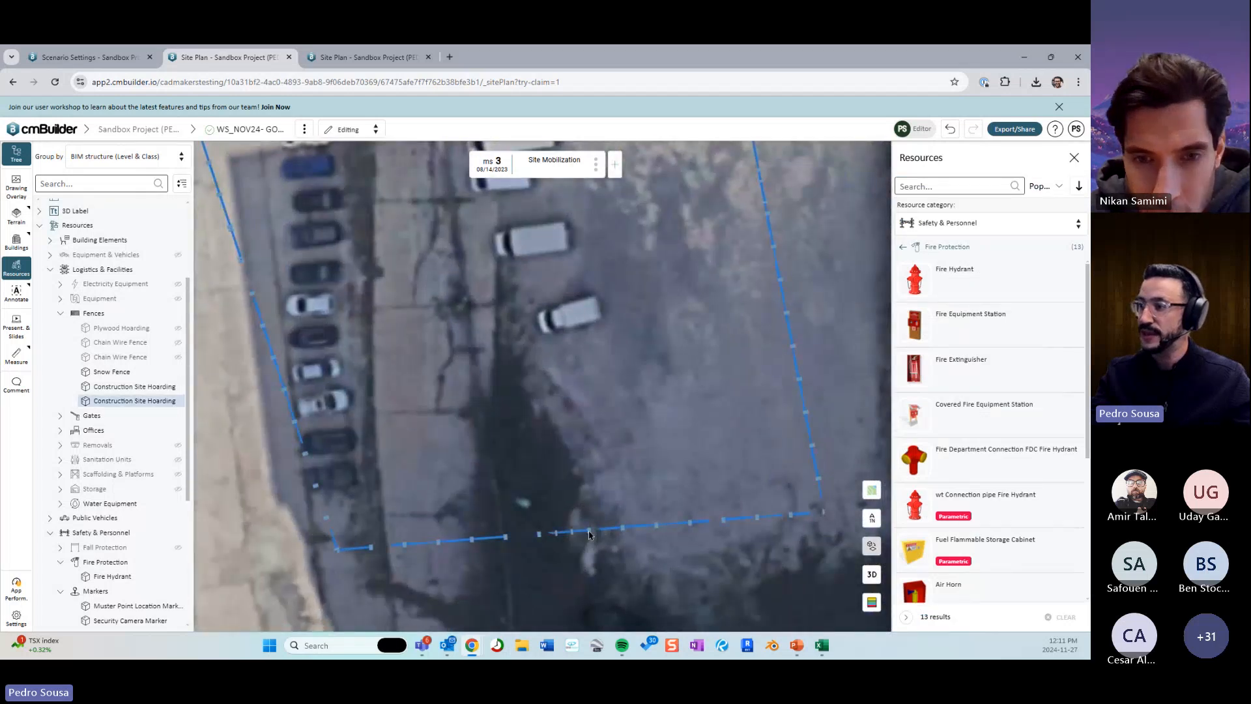
left_click(695, 484)
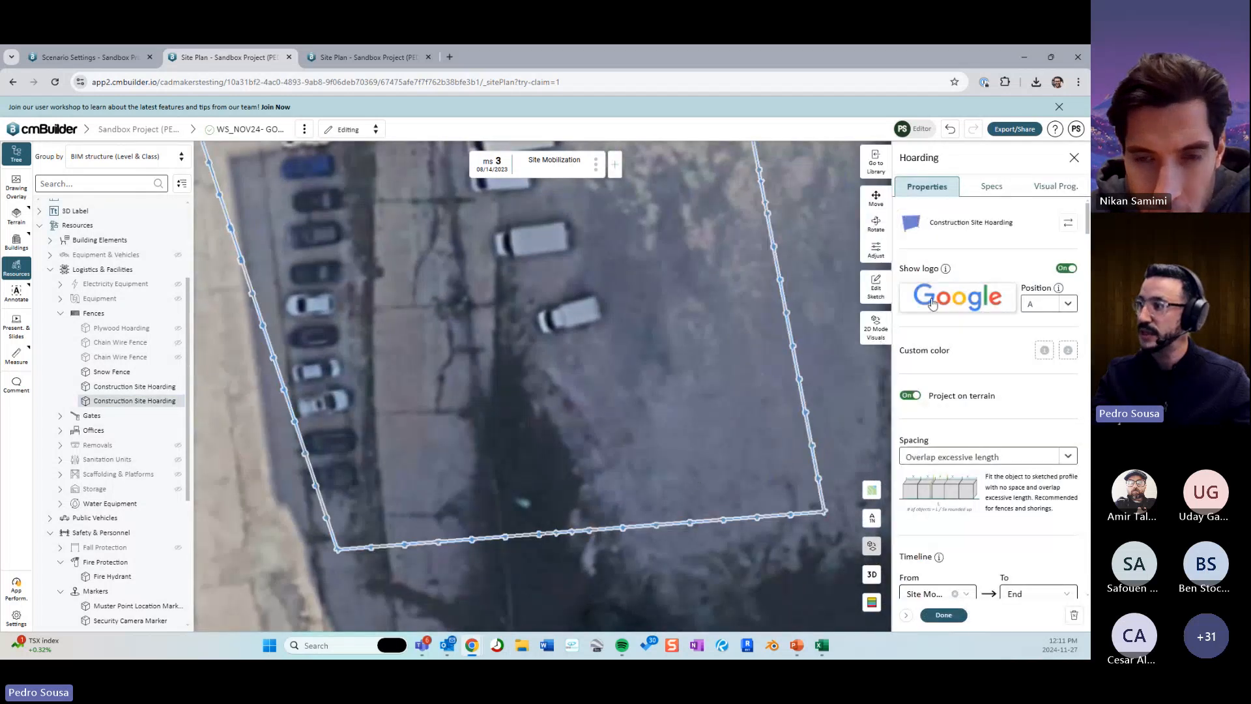
left_click(876, 332)
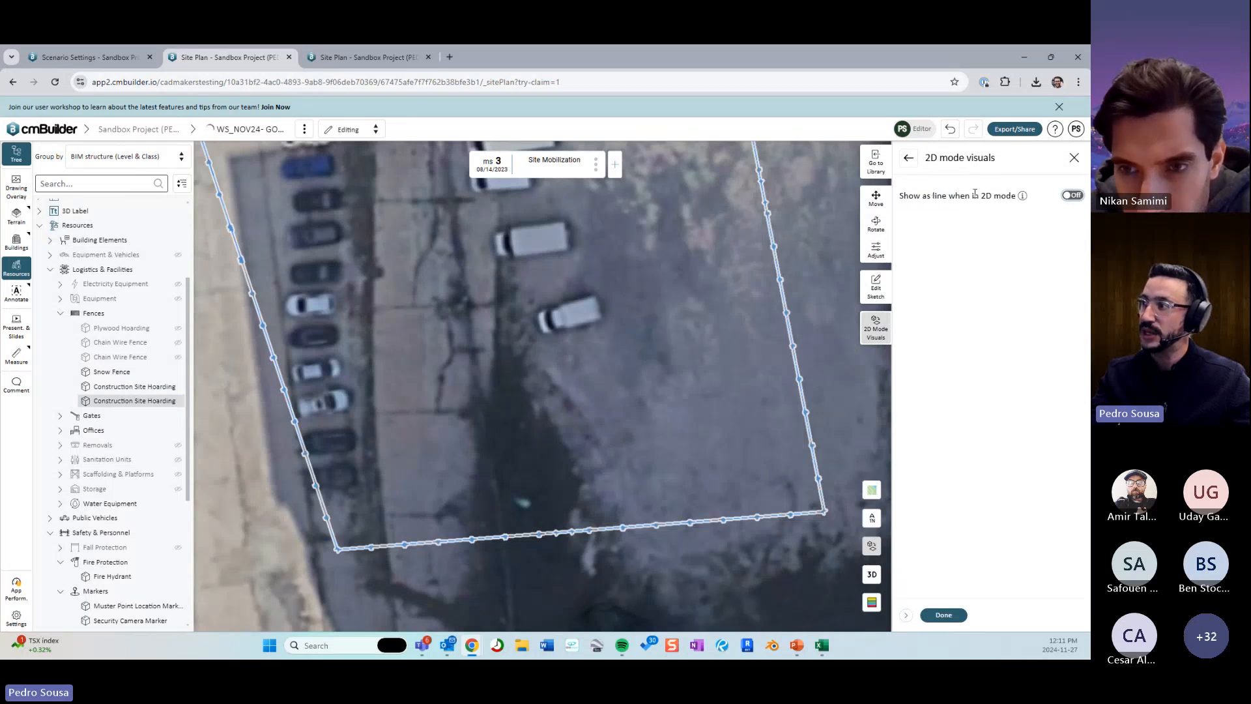
left_click(899, 197)
scroll(754, 284, "down", 5)
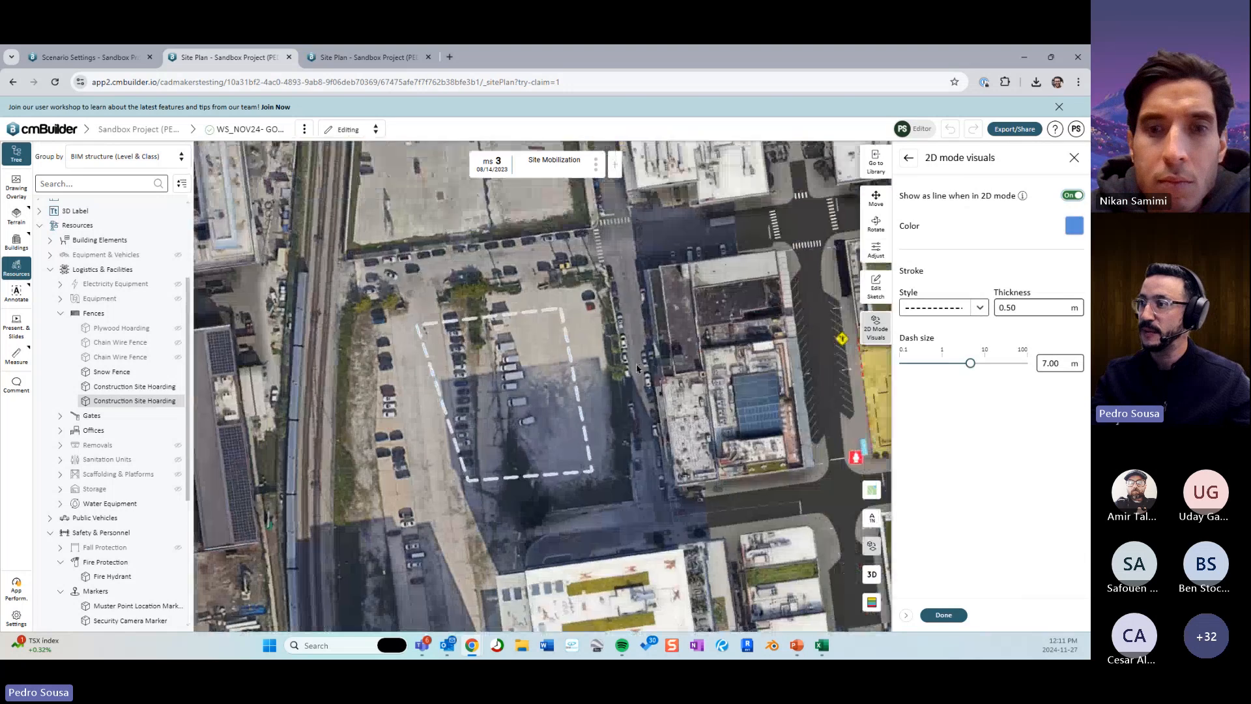
Give the hoarding's 2D line a solid stroke, a thickness of 1.00 m and the yellow system default color.
scroll(638, 363, "up", 3)
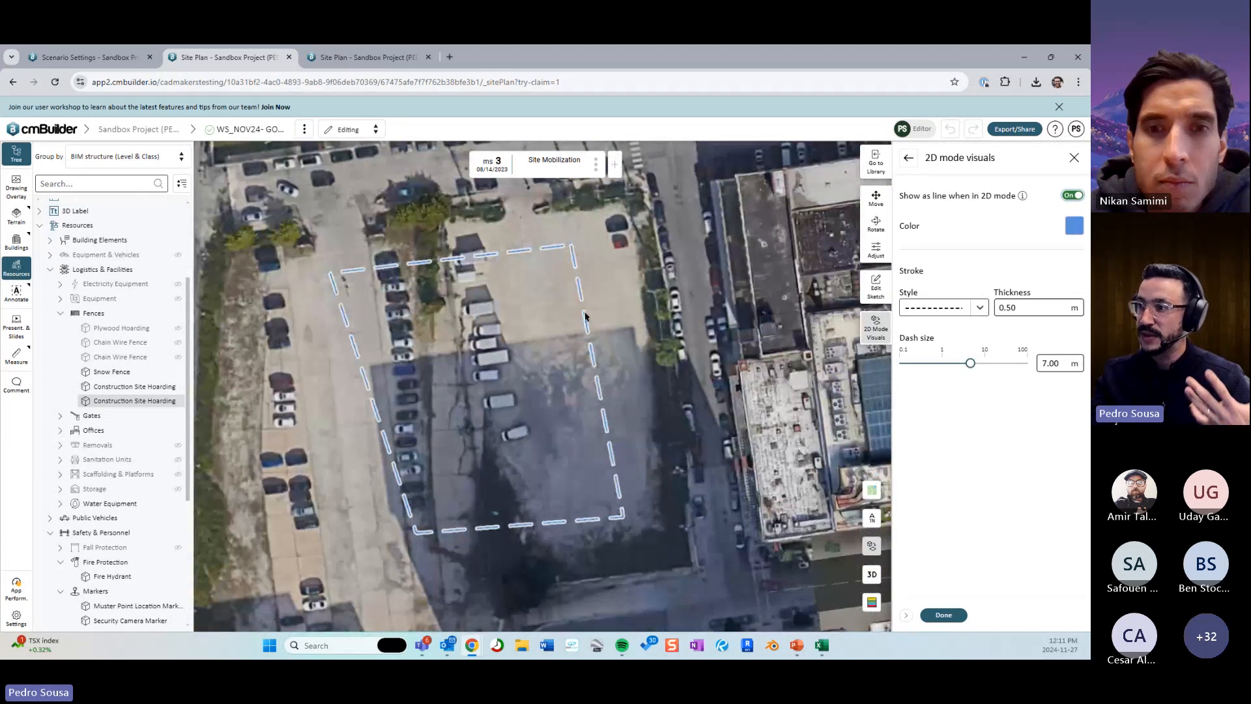
left_click(981, 308)
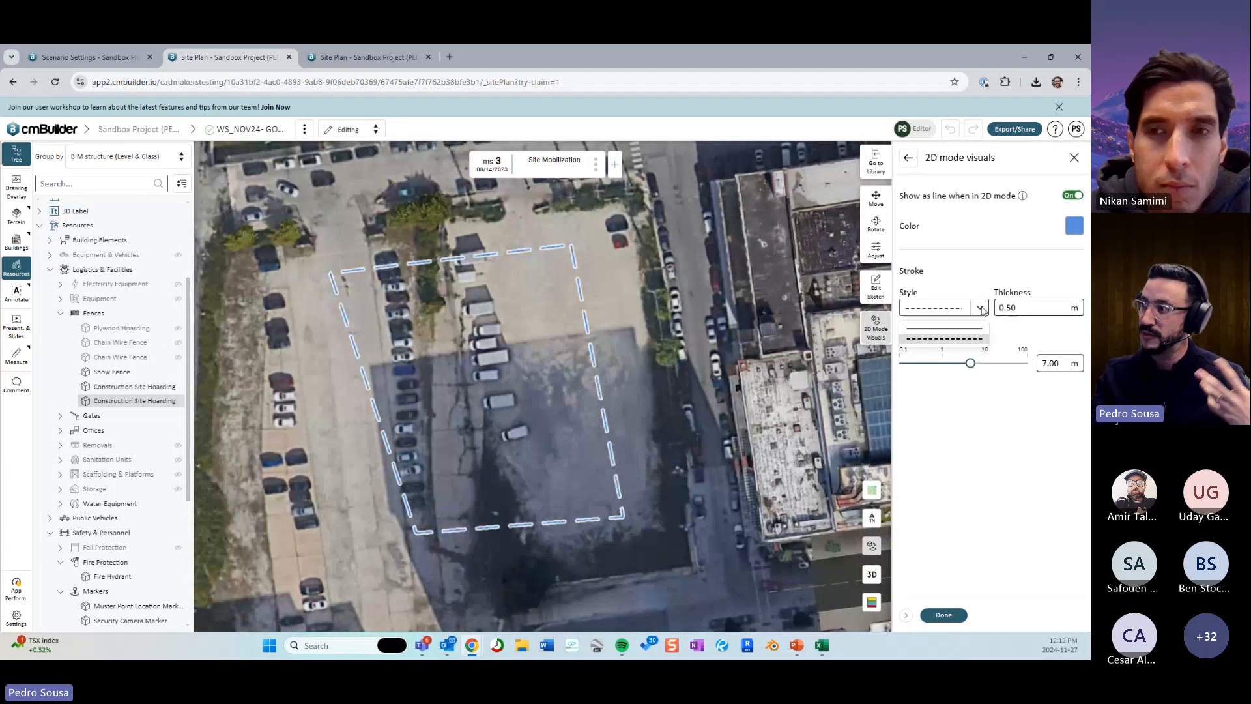
left_click(944, 329)
double_click(1019, 308)
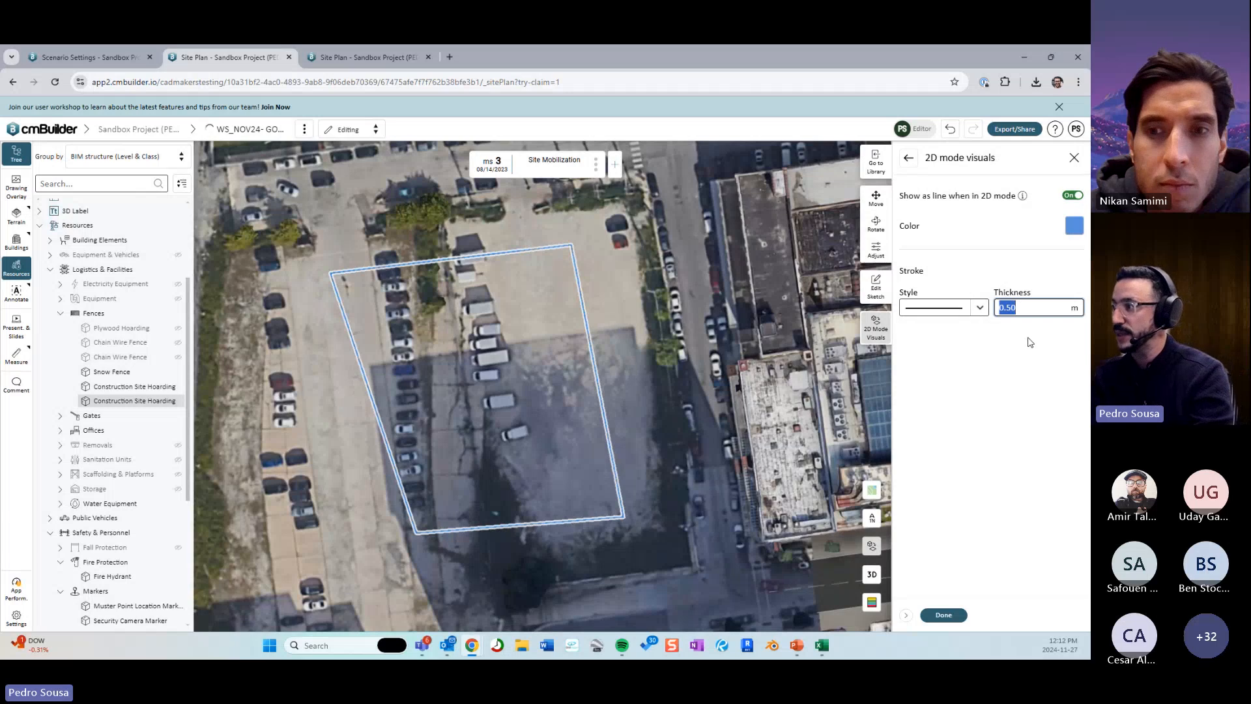
type("1.")
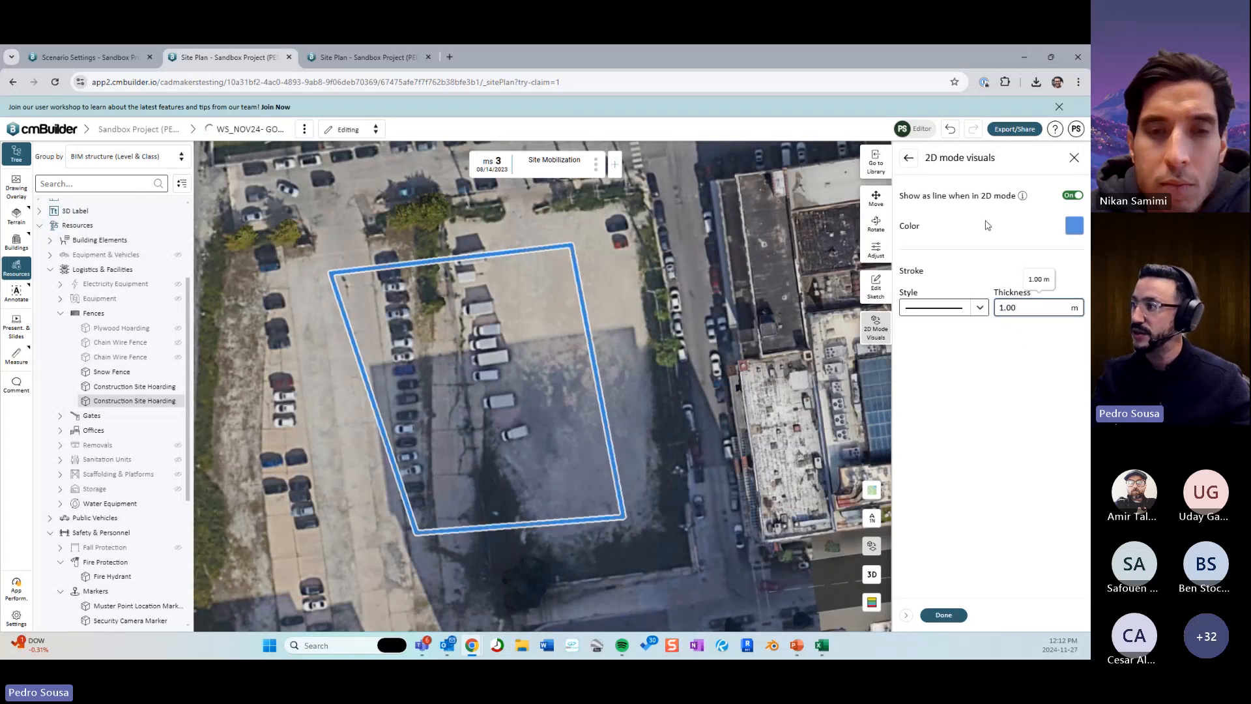
left_click(1074, 226)
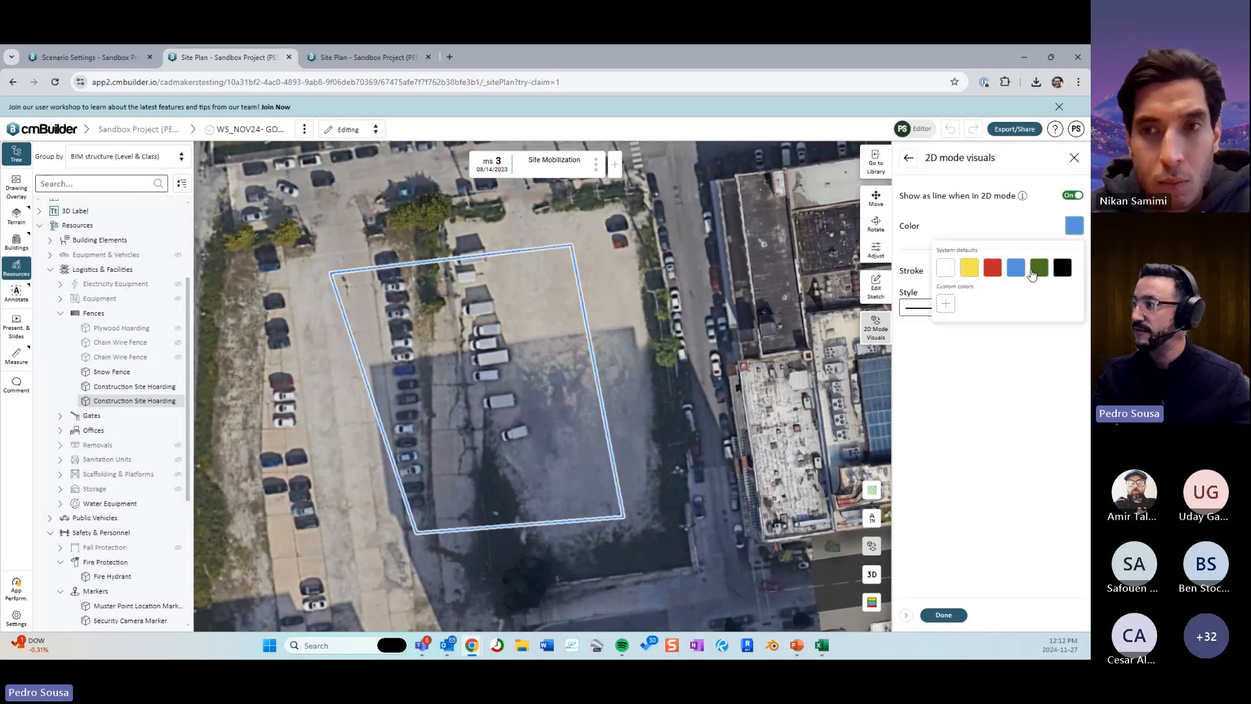
left_click(977, 270)
left_click(944, 615)
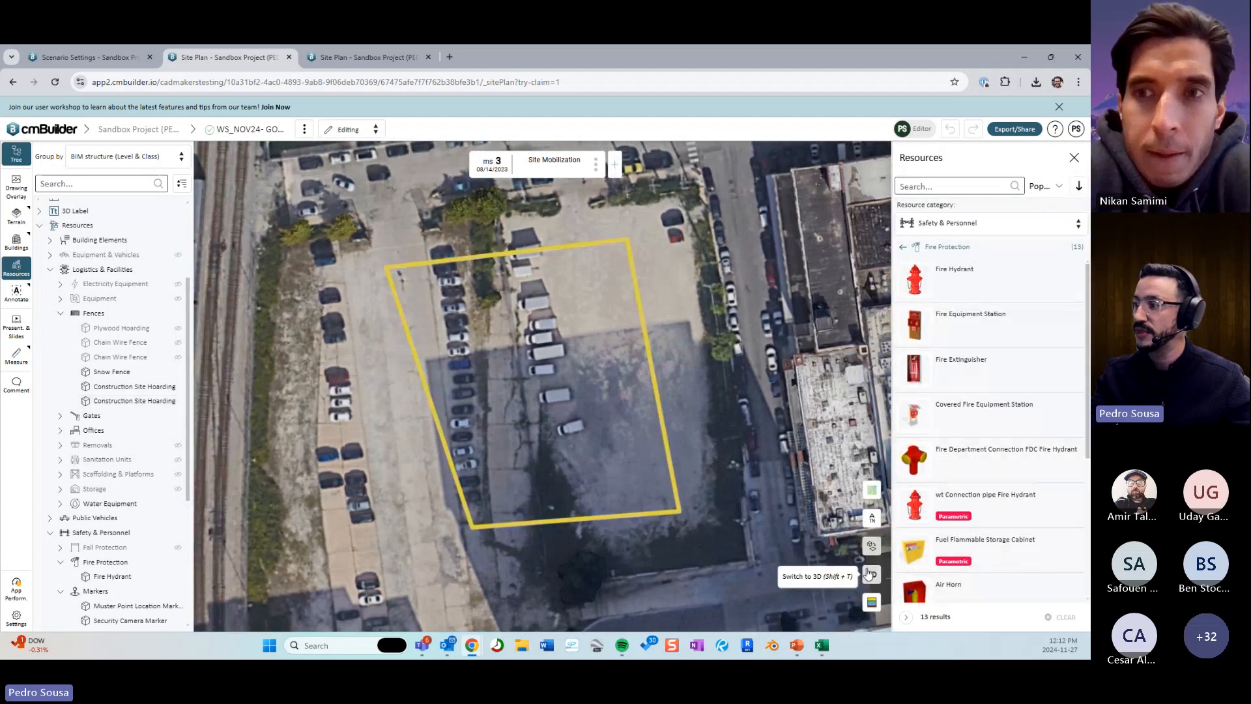
Switch the site plan to 3D and back to 2D to compare the hoarding model with its 2D line.
left_click(871, 574)
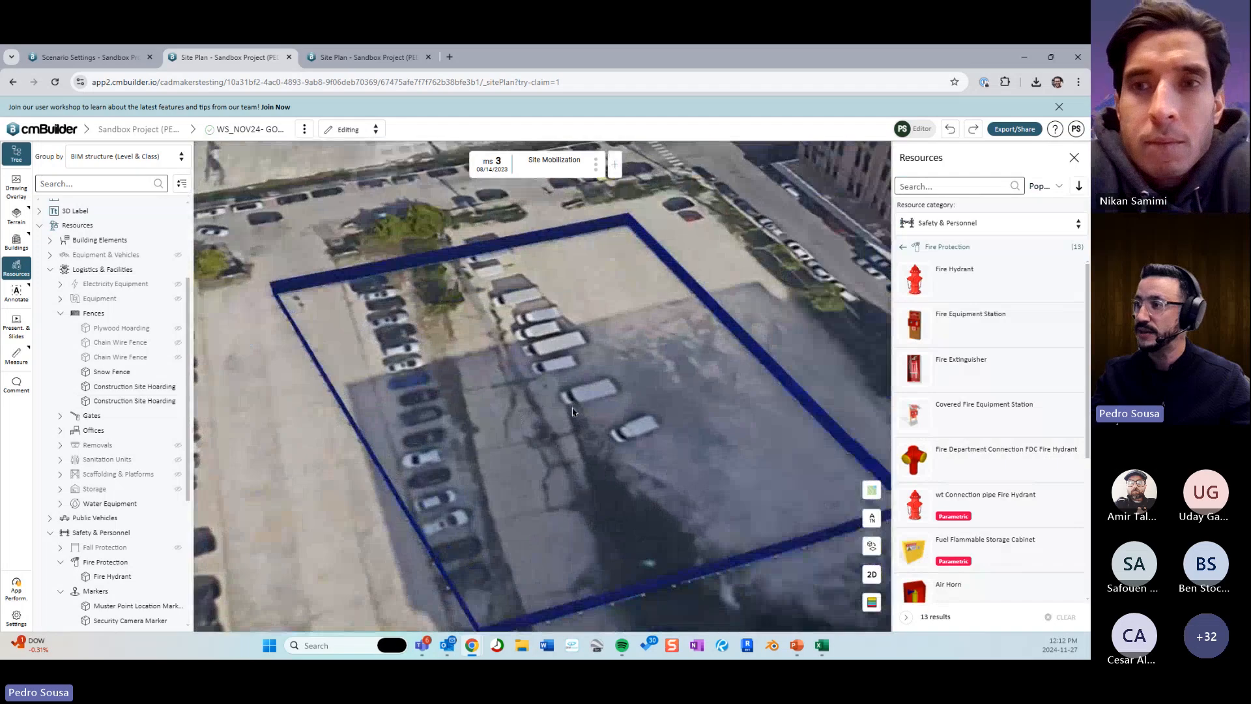
left_click(875, 565)
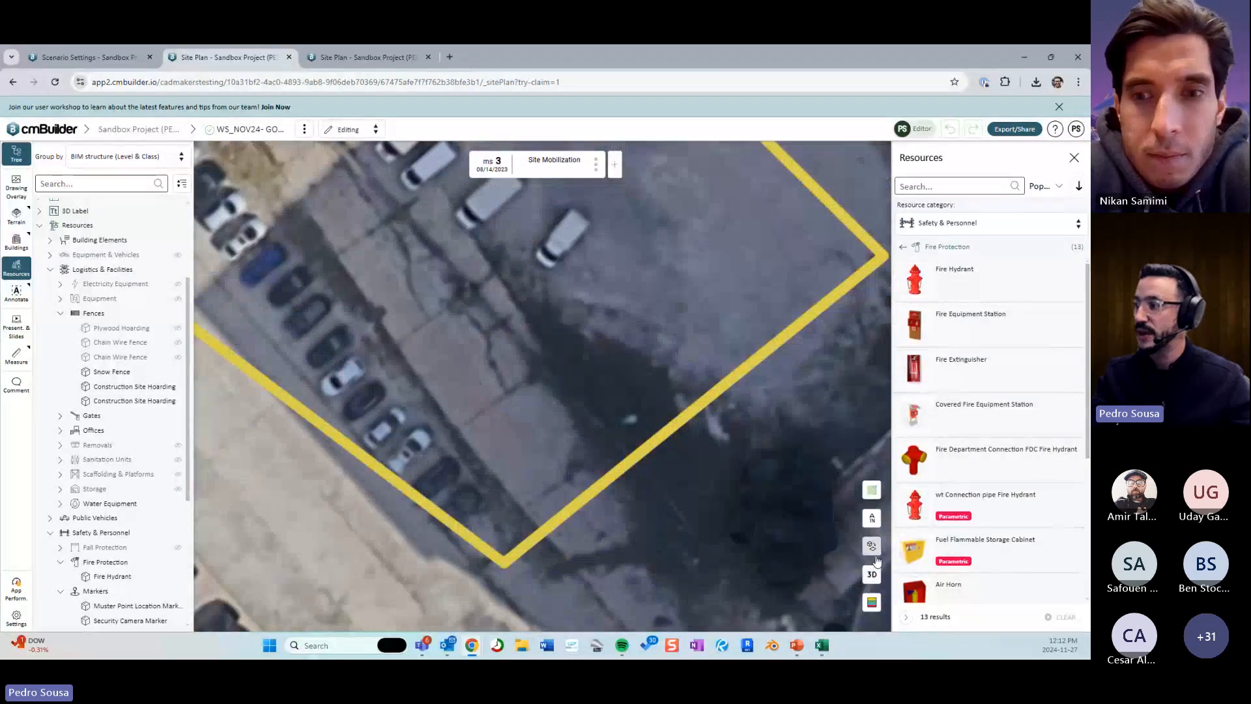
scroll(756, 499, "down", 4)
right_click_drag(782, 479, 715, 459)
left_click(700, 437)
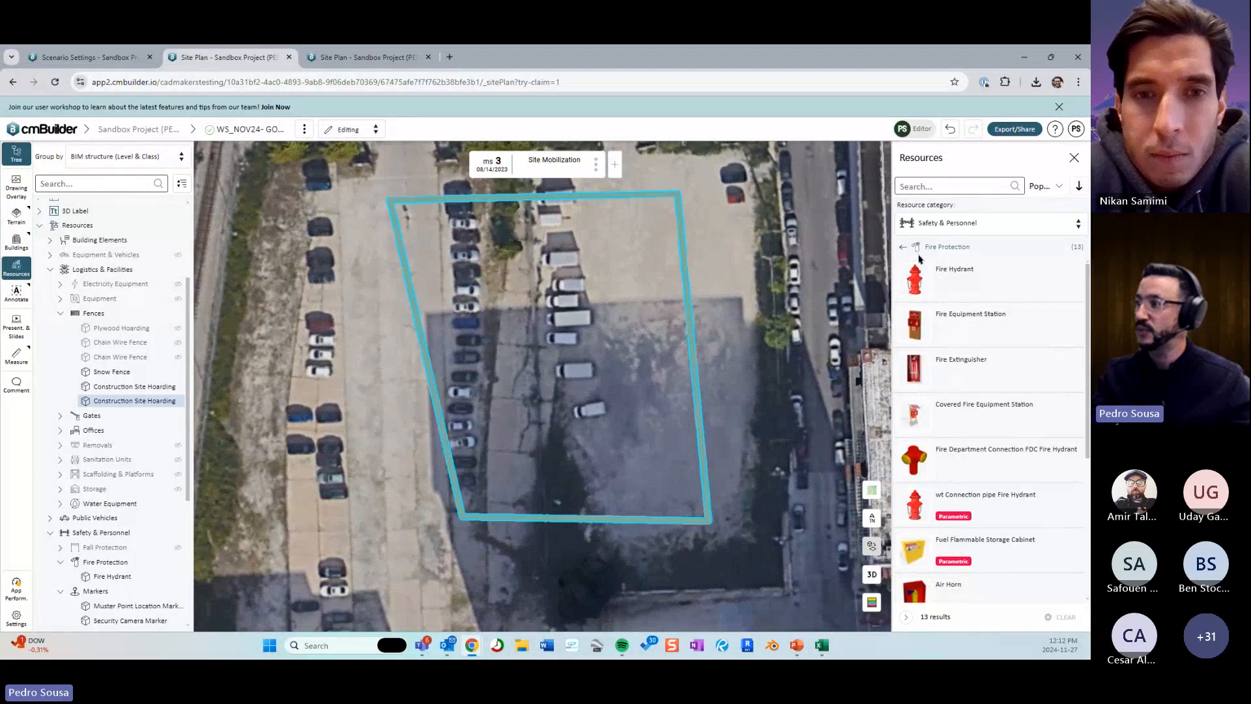
left_click(875, 290)
left_click(880, 327)
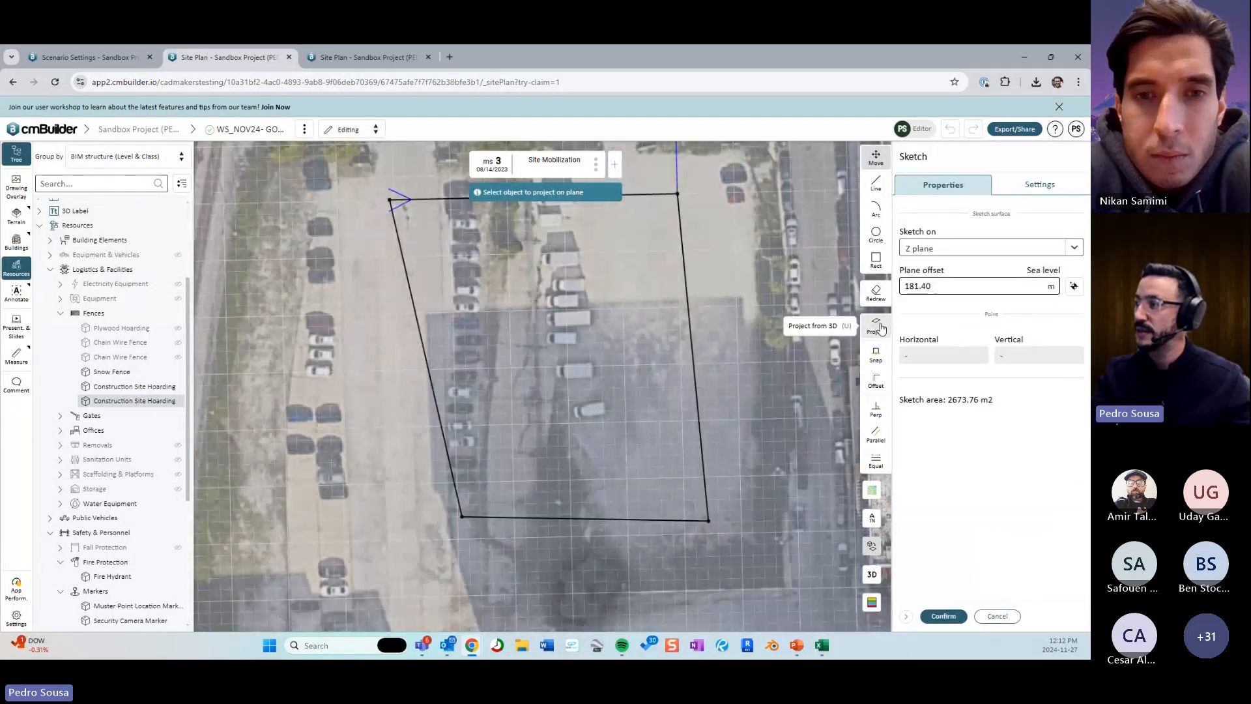
left_click(880, 327)
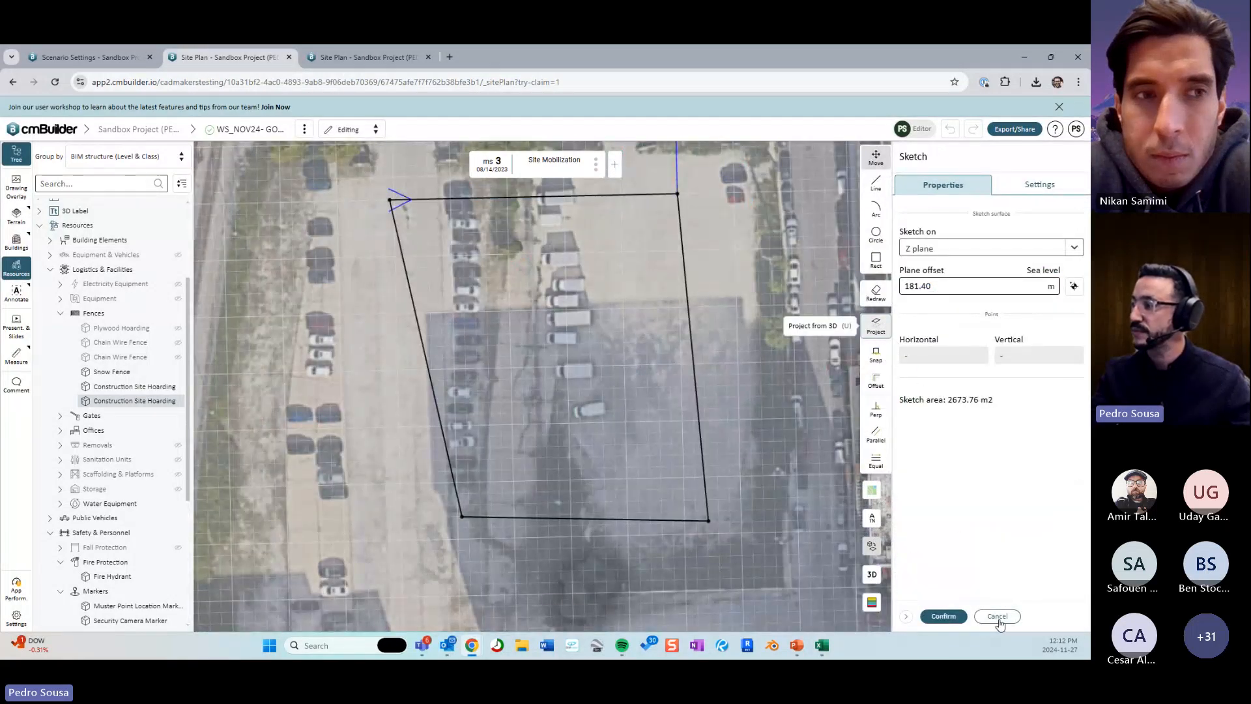
left_click(944, 616)
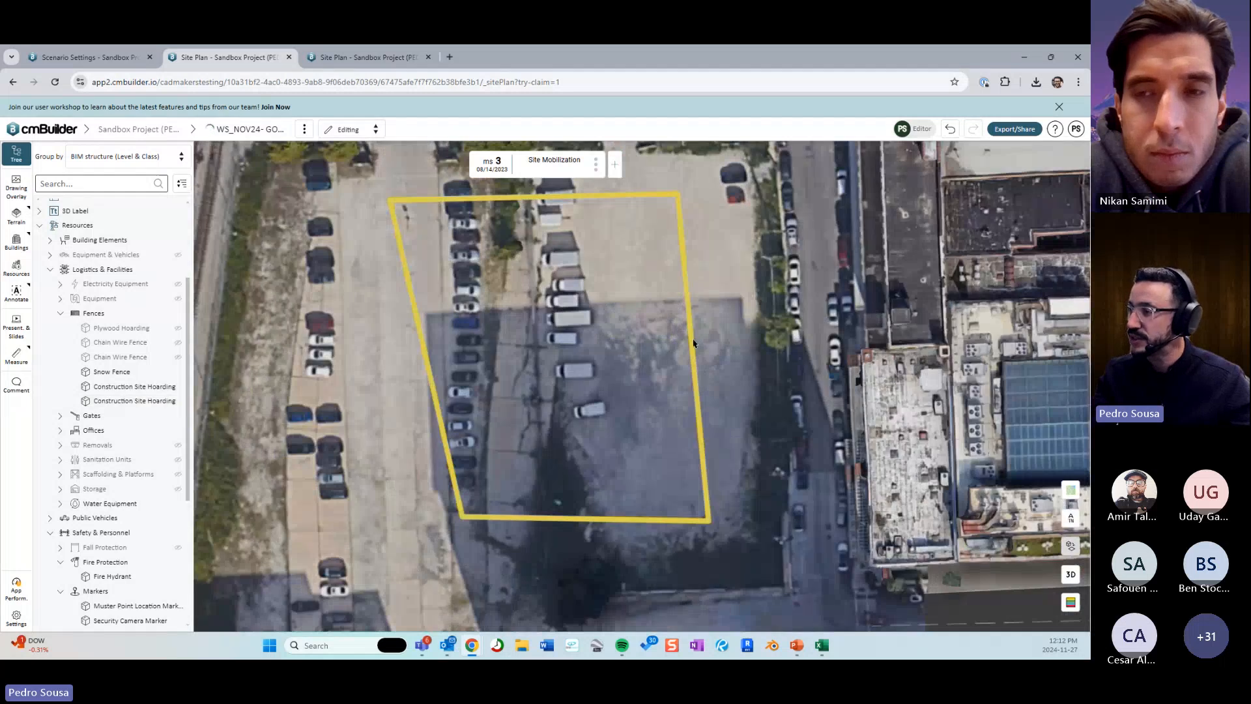
Review the hoarding's 2D mode visuals and its logo option, and close its properties.
left_click(695, 343)
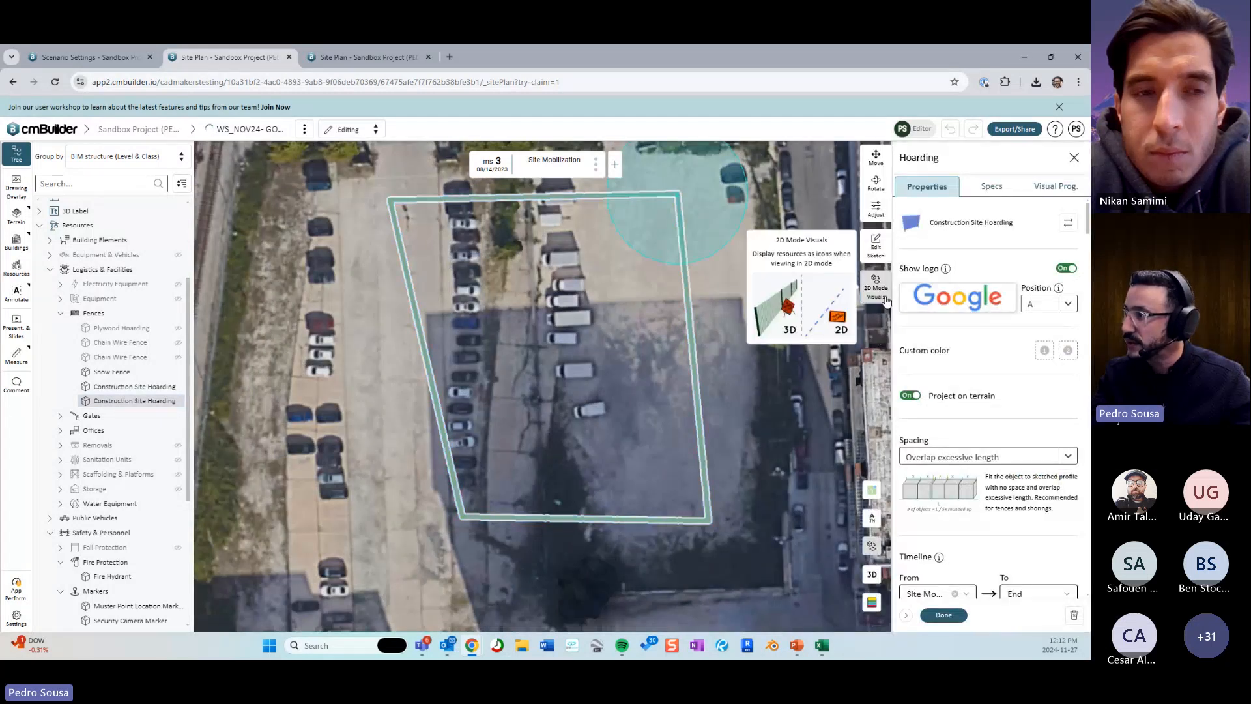
left_click(876, 286)
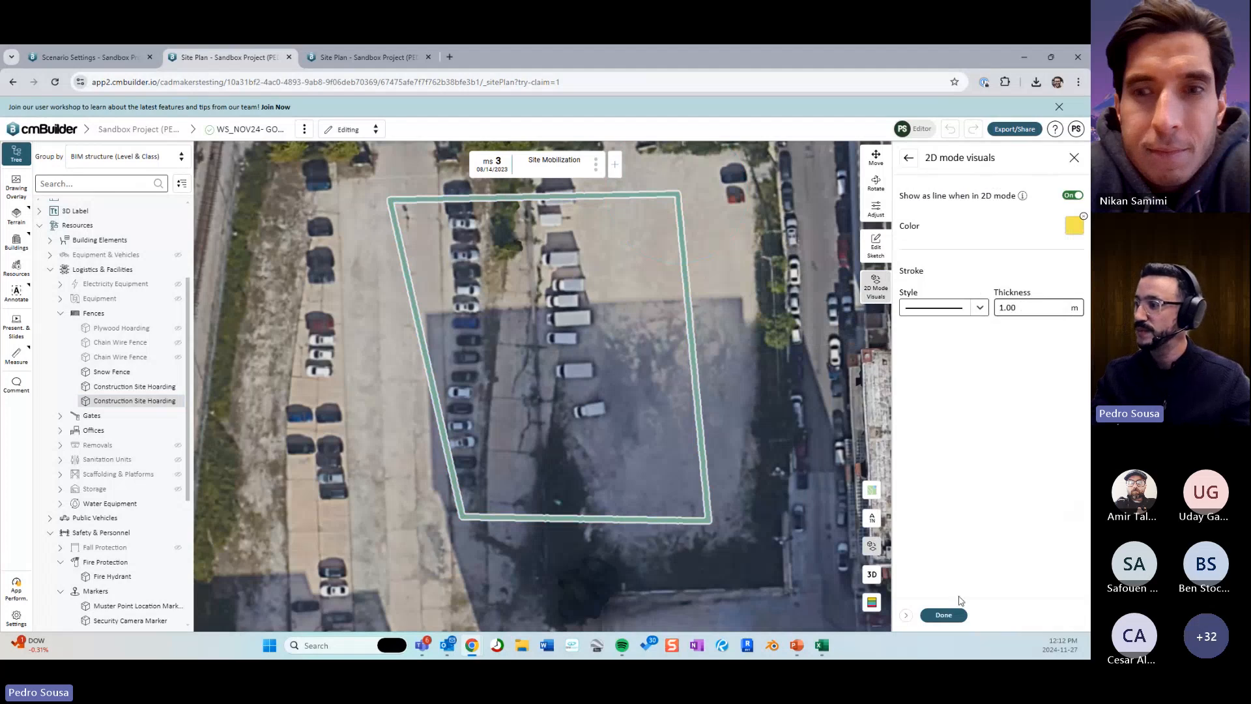
left_click(946, 615)
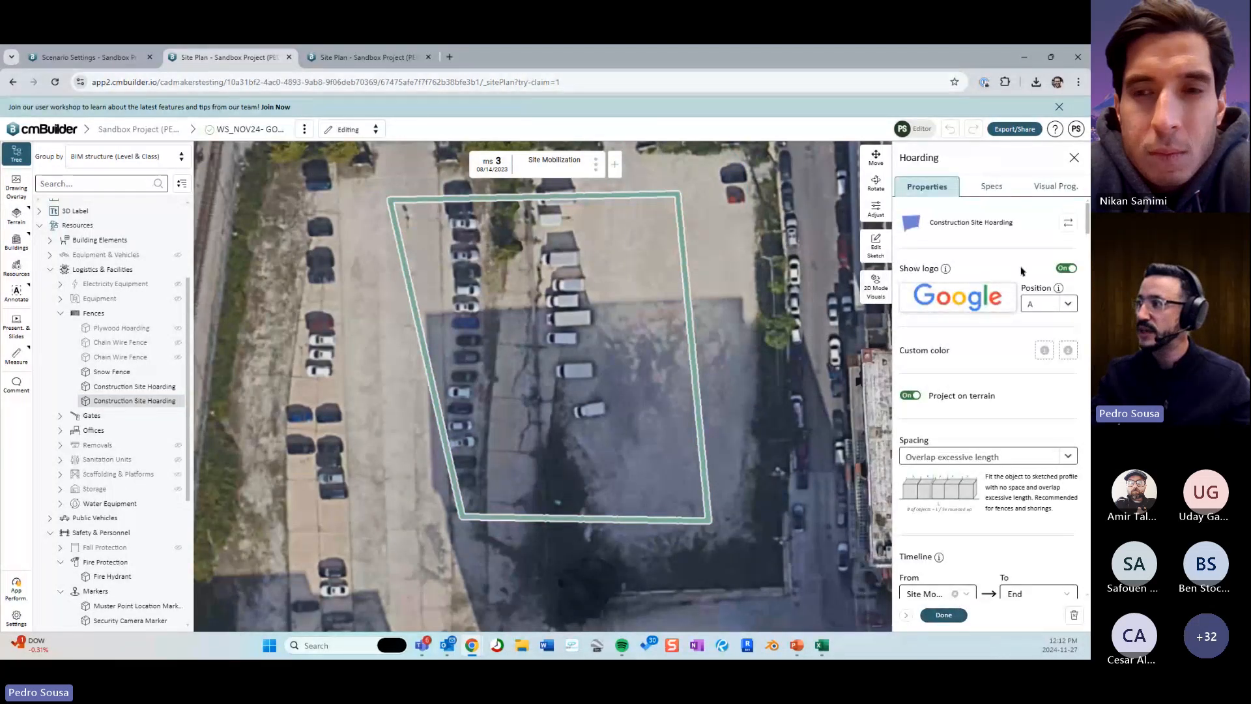
left_click(1067, 267)
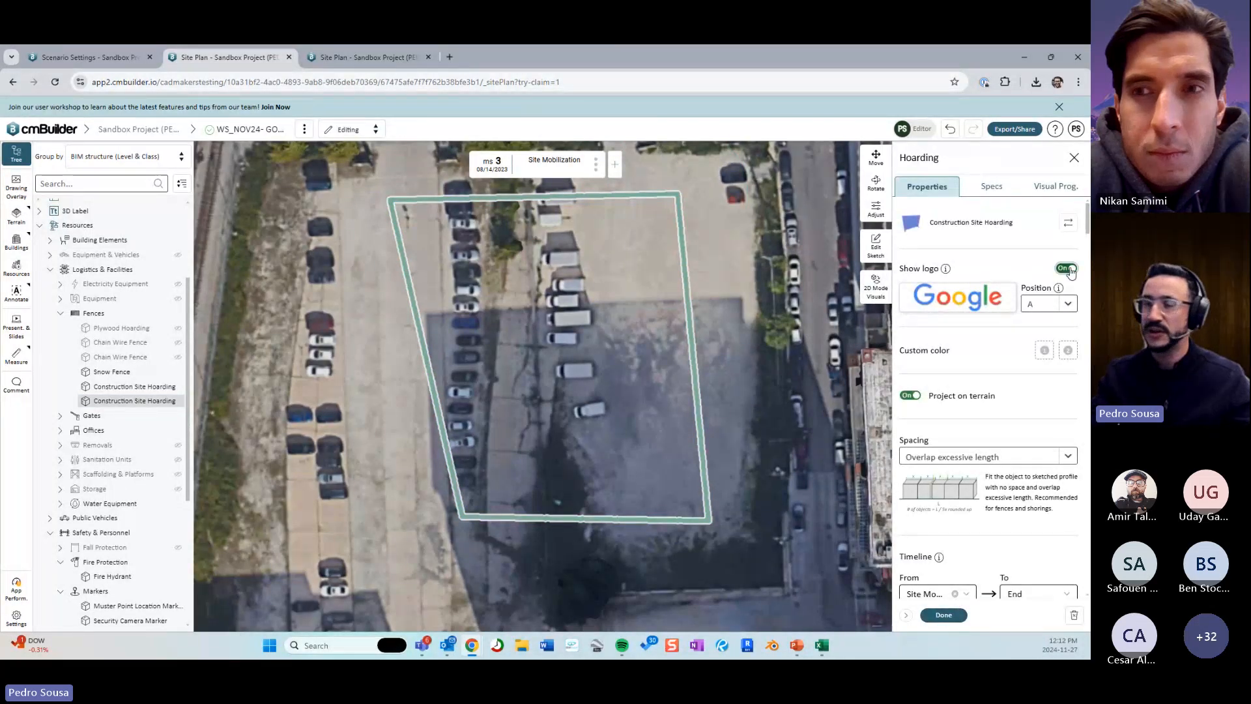
left_click(961, 615)
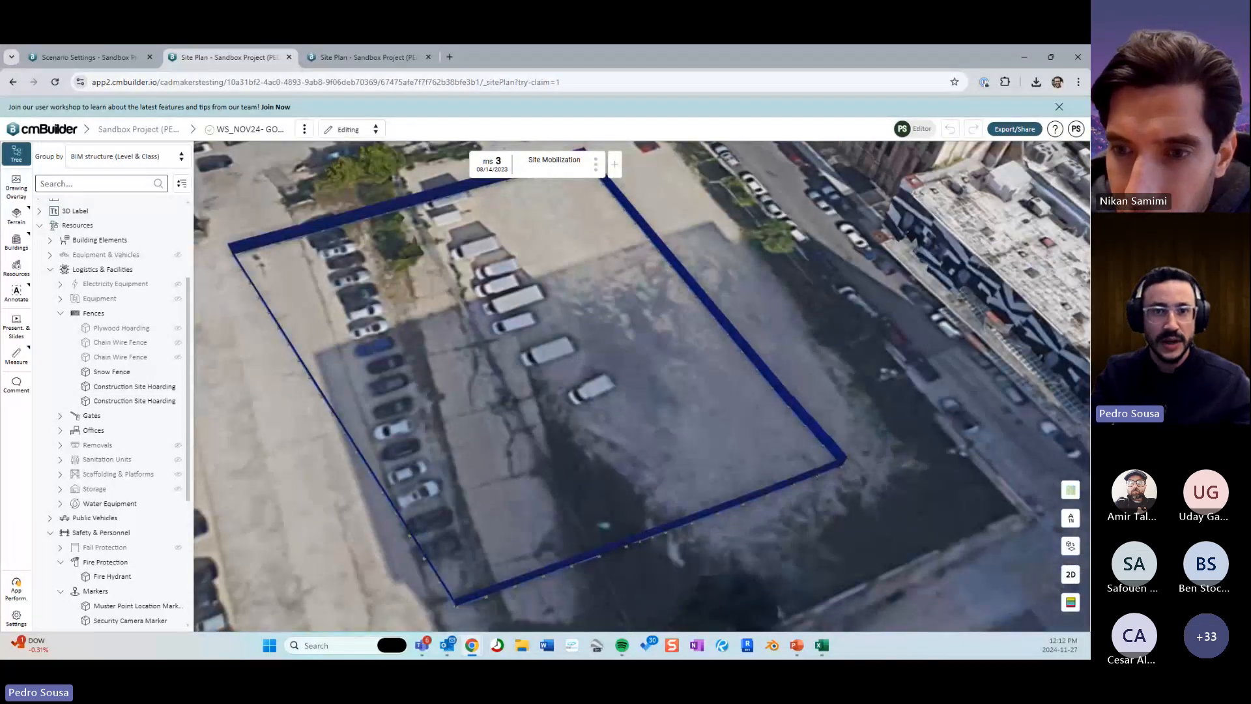
Delete the demonstration site hoarding drawn around the parking lot.
scroll(522, 352, "down", 4)
middle_click_drag(550, 398, 614, 366)
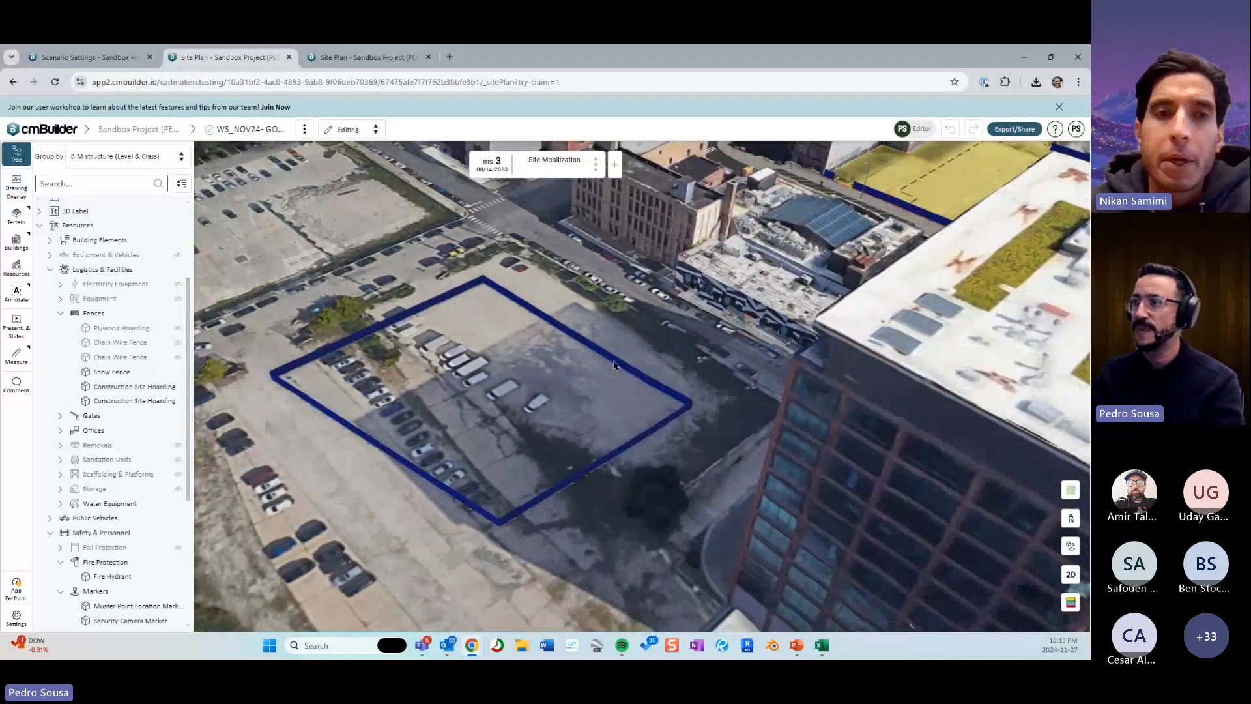
key("Delete")
left_click(469, 402)
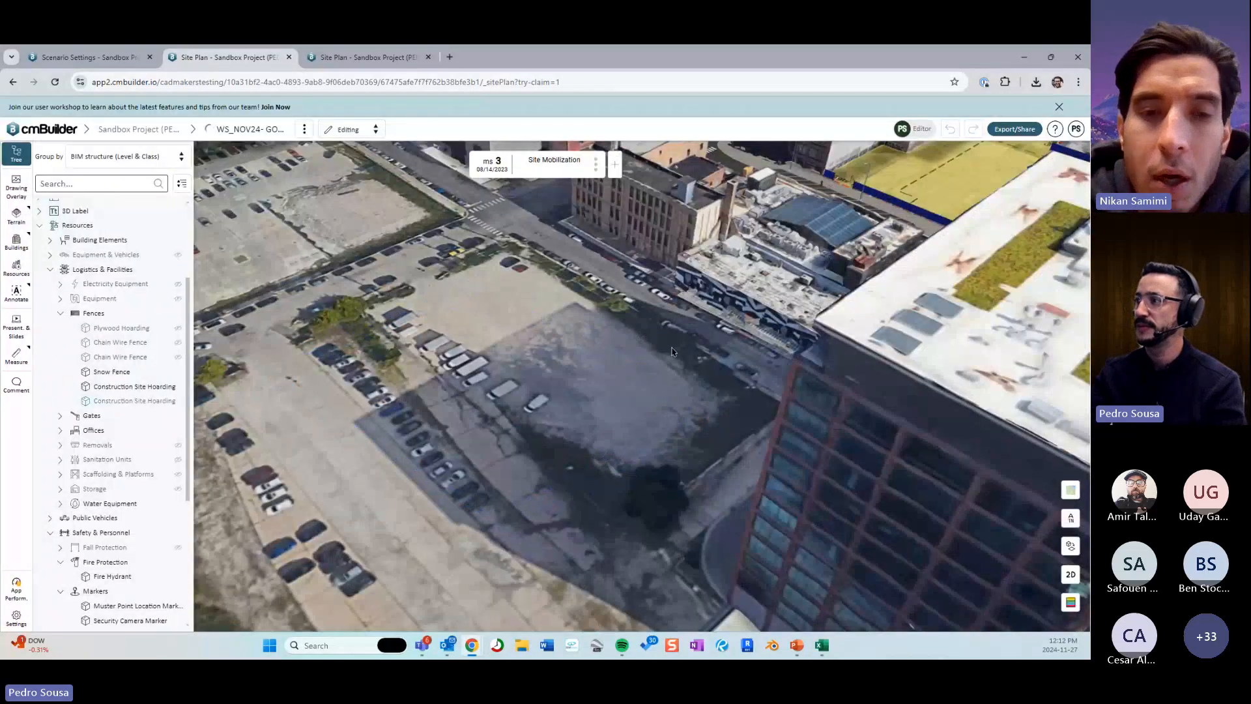
Return to the main site and search the resource library for "stop" across all resource categories.
scroll(489, 424, "down", 3)
left_click_drag(823, 242, 601, 318)
scroll(614, 322, "up", 5)
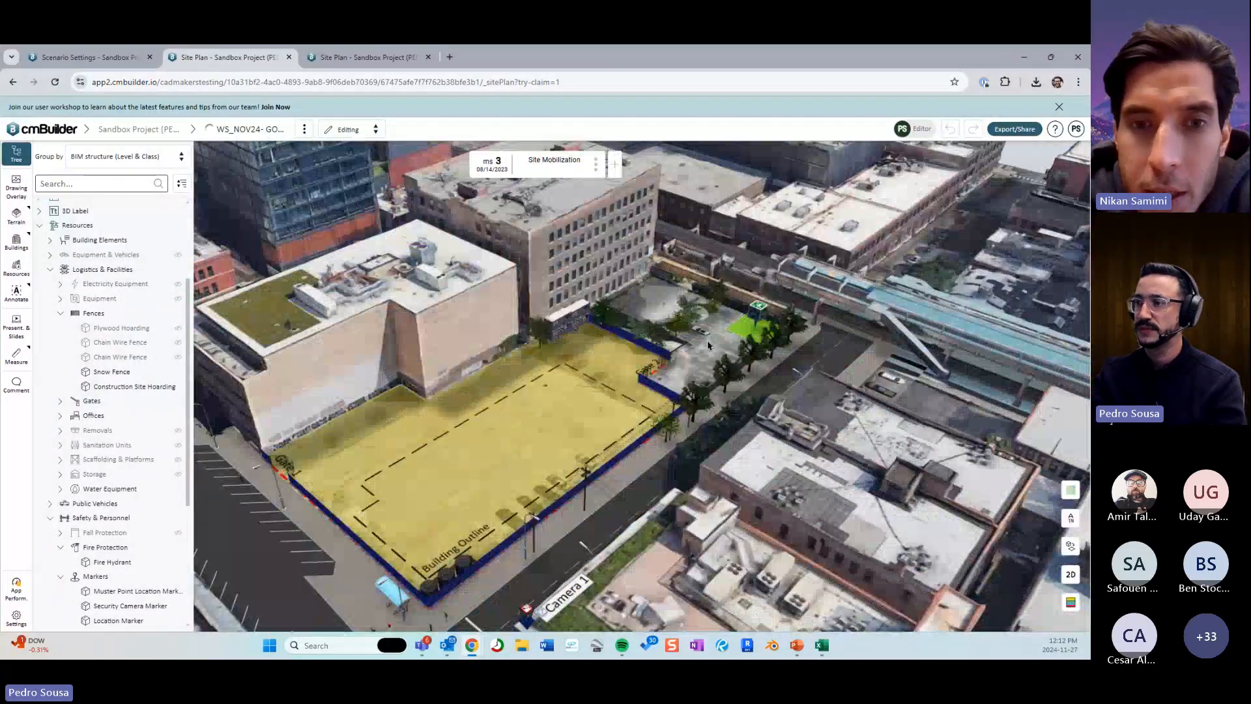
scroll(642, 417, "up", 2)
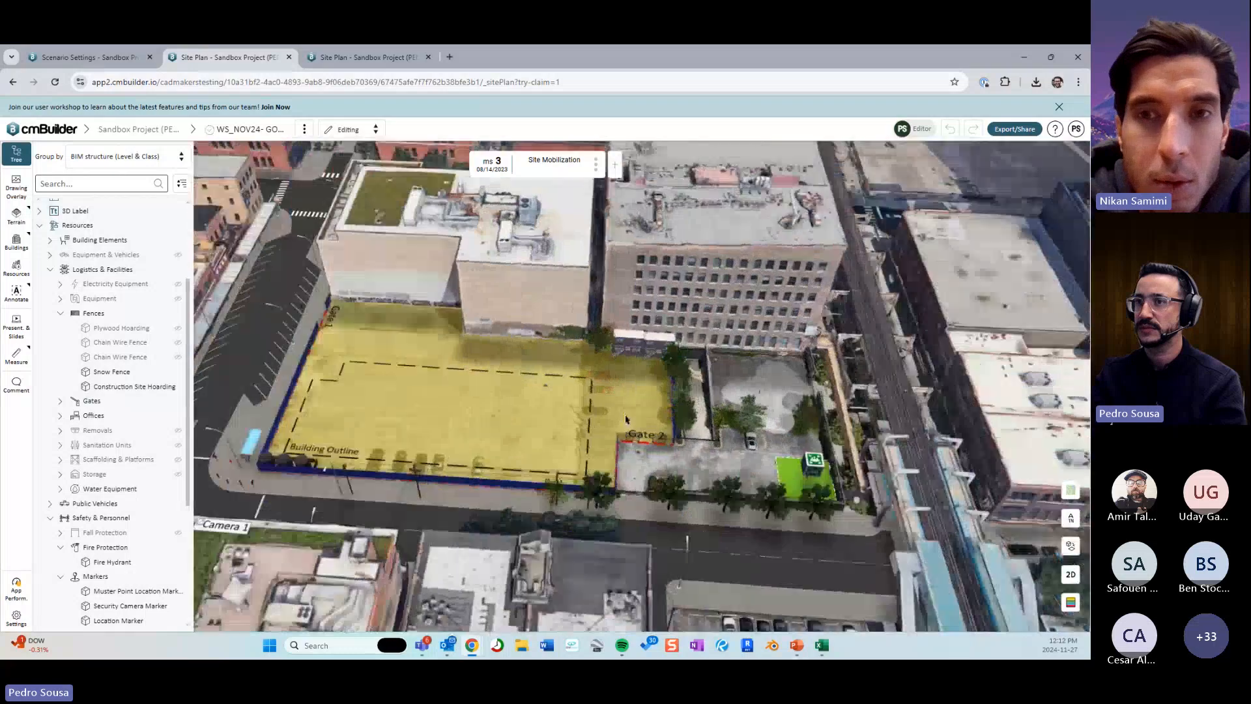
left_click_drag(642, 429, 725, 477)
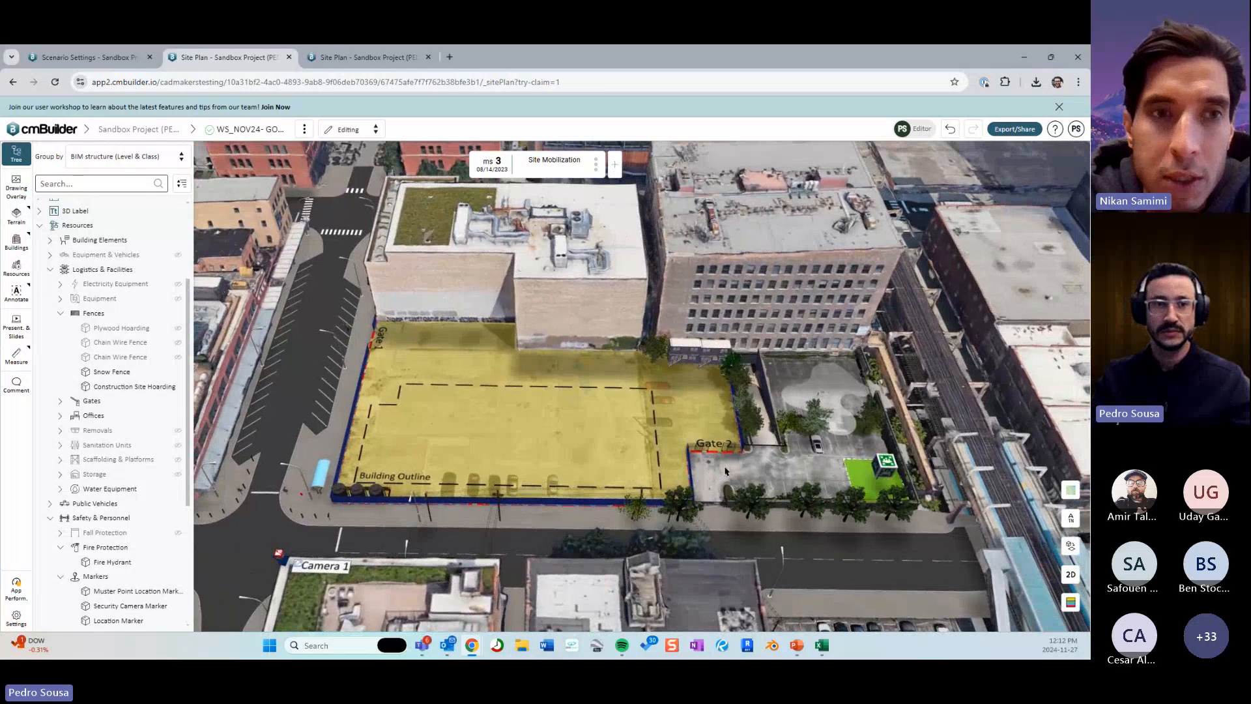
scroll(801, 480, "up", 2)
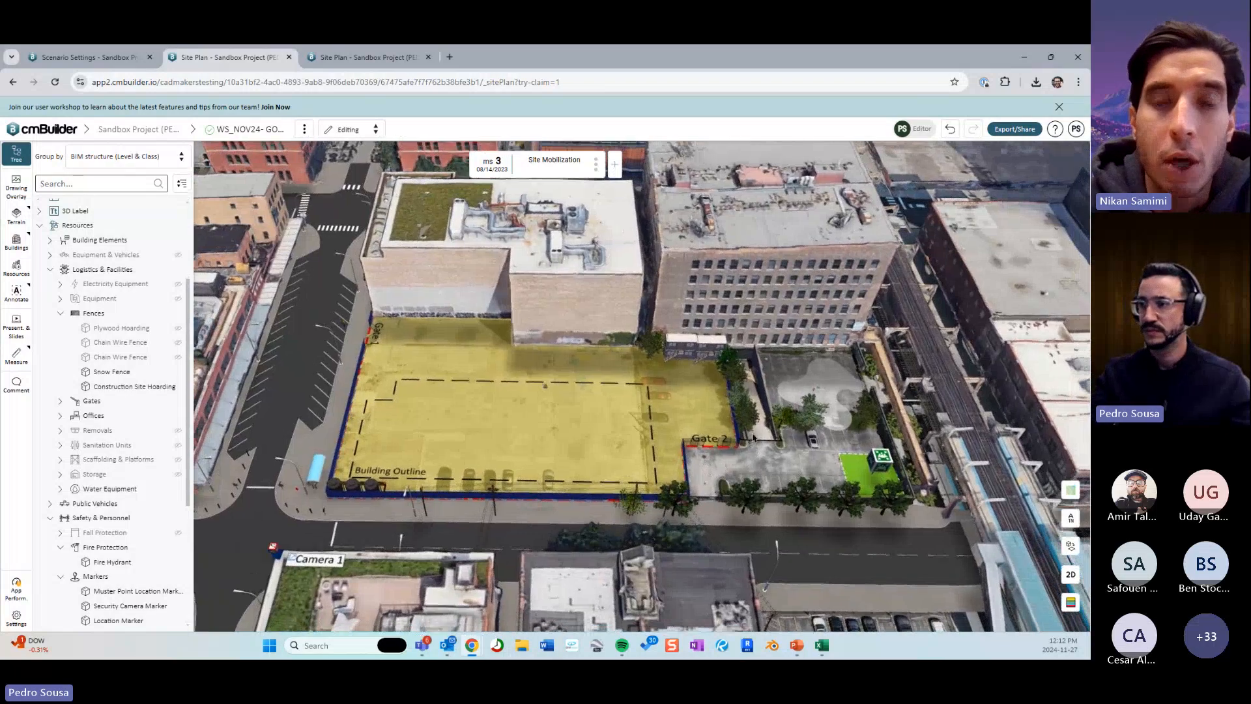
scroll(607, 423, "down", 2)
left_click_drag(603, 420, 764, 419)
left_click(16, 264)
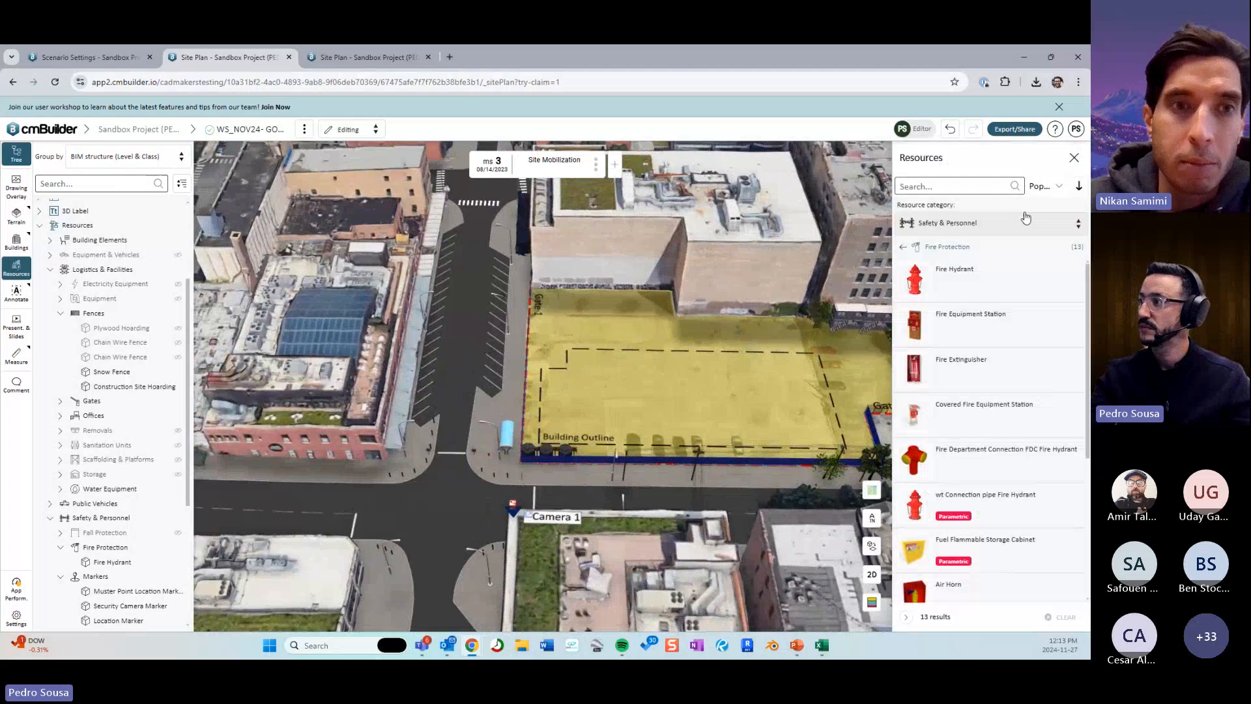
left_click(978, 185)
type("stop")
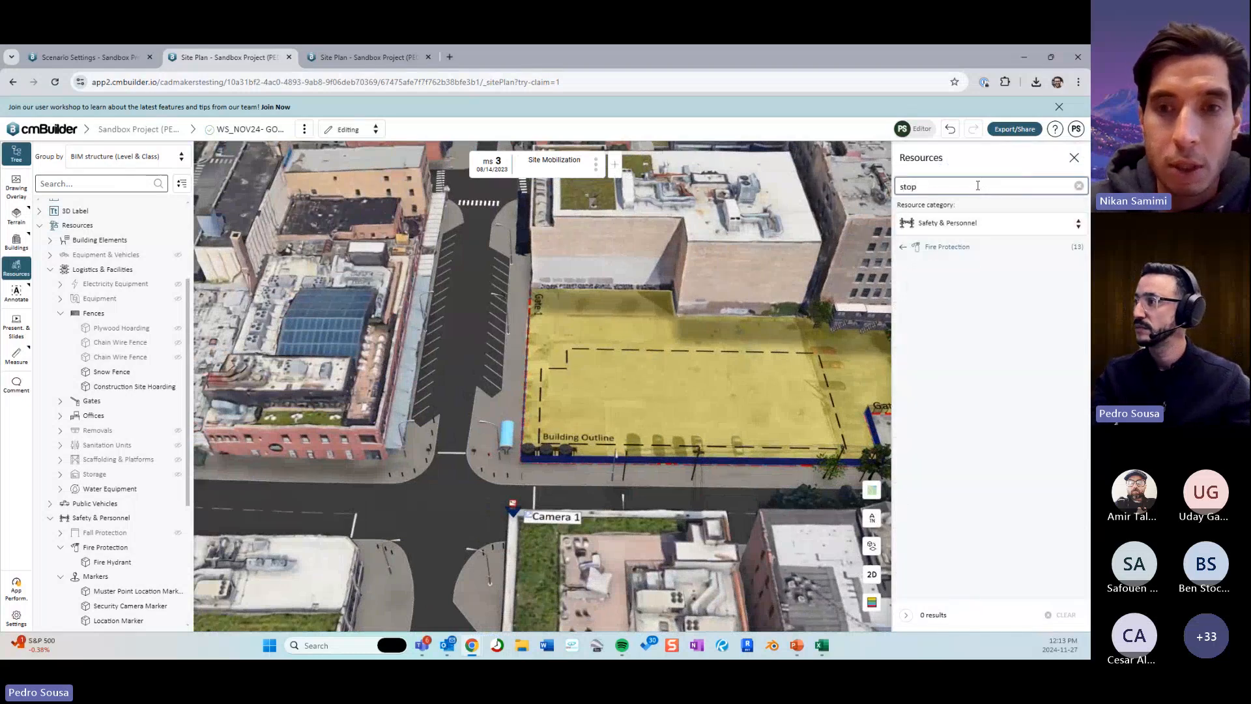
left_click(990, 222)
left_click(945, 252)
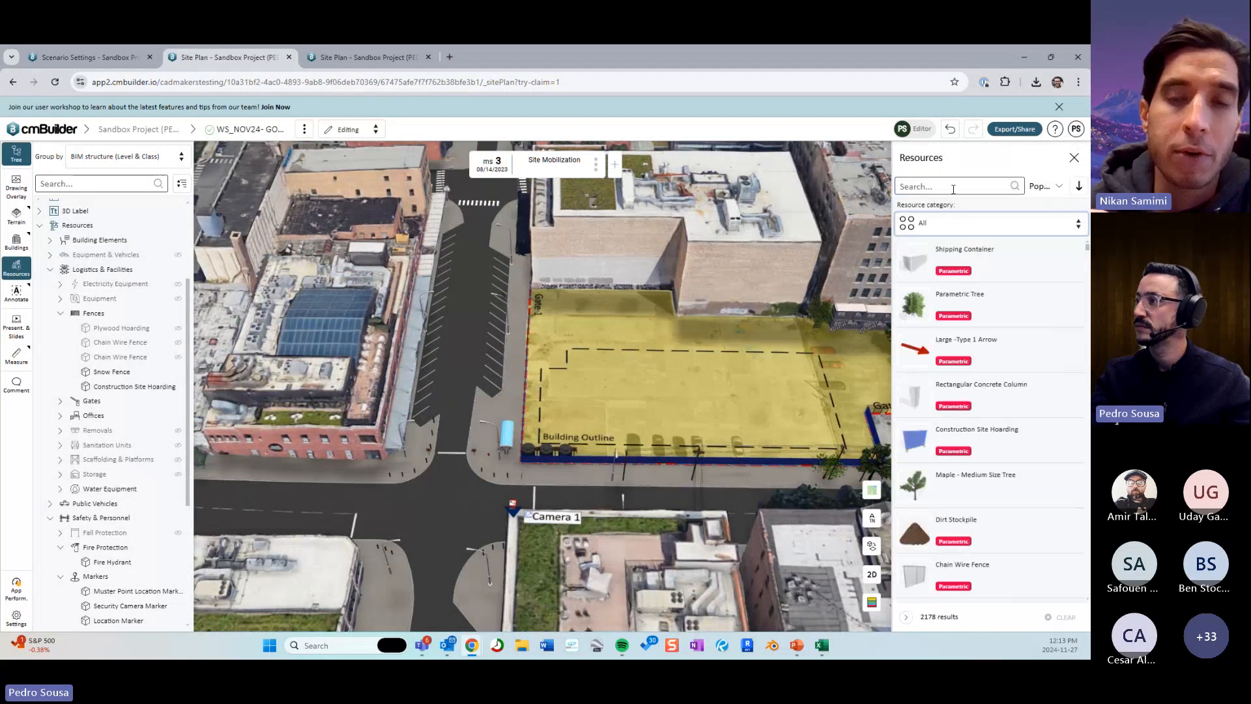
left_click(954, 188)
type("stop")
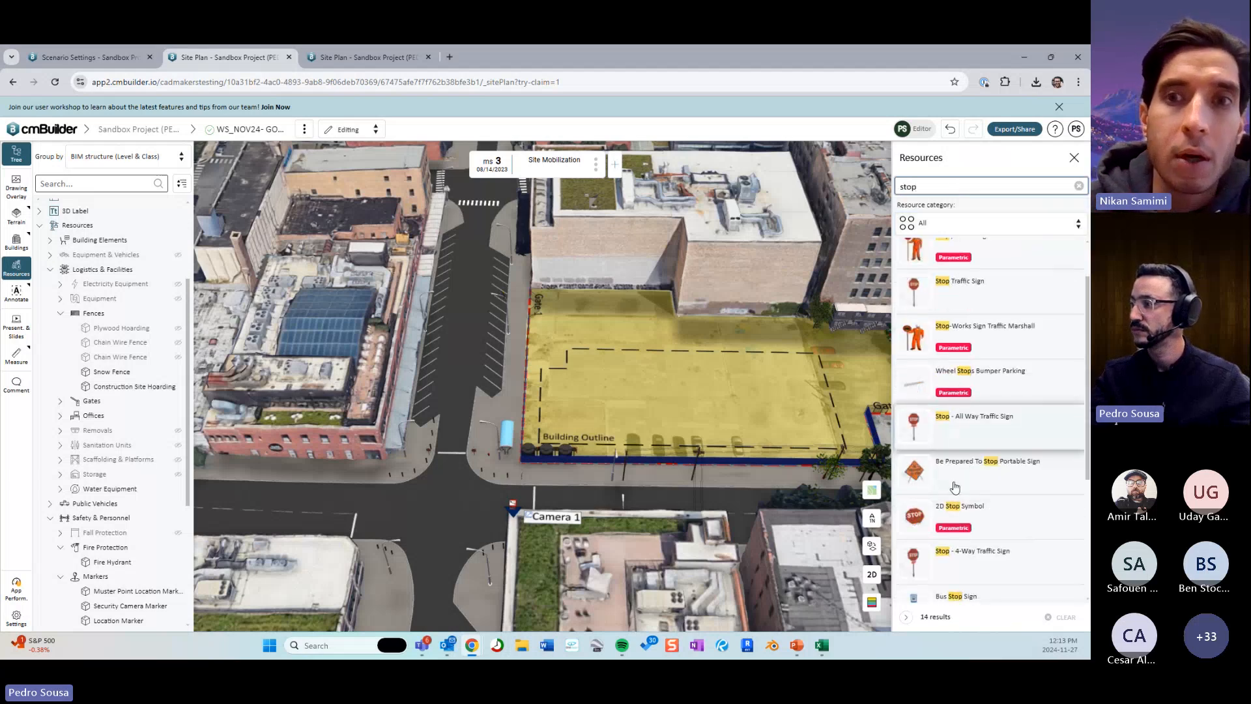
Place a Stop - All Way Traffic Sign on the sidewalk by the site corner near Camera 1, and view it in 2D.
scroll(974, 482, "down", 1)
left_click(918, 422)
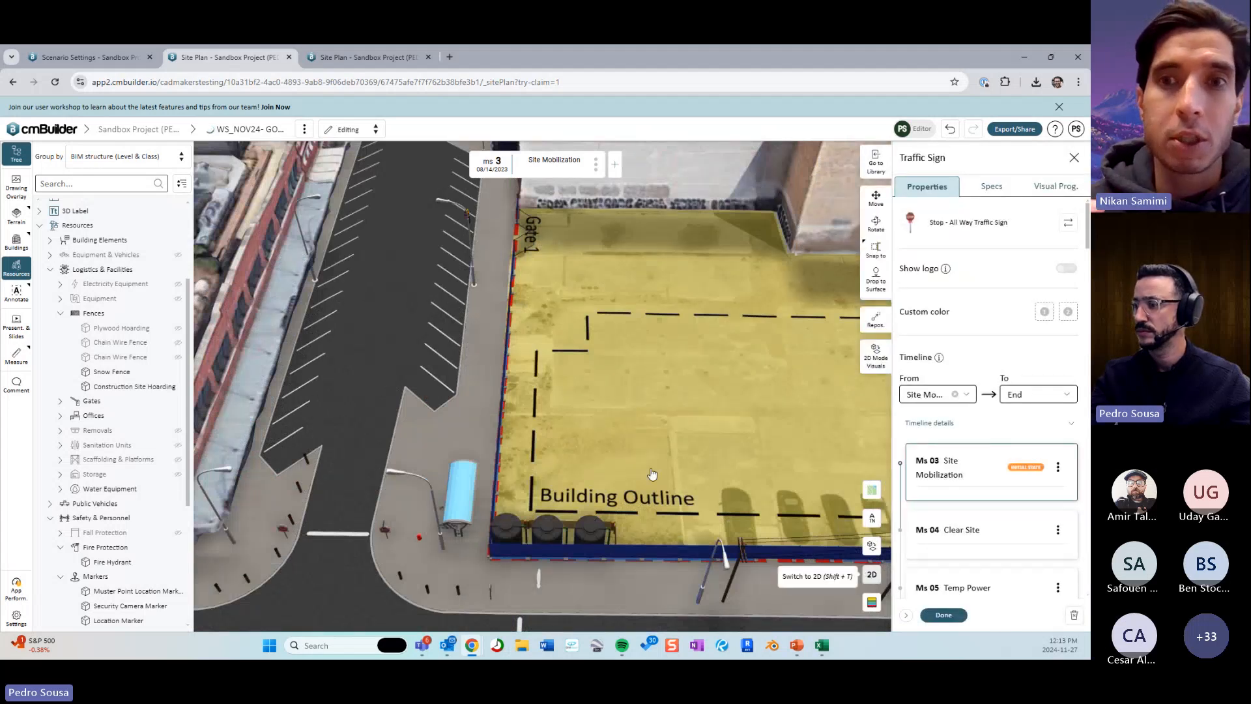
key("shift+t")
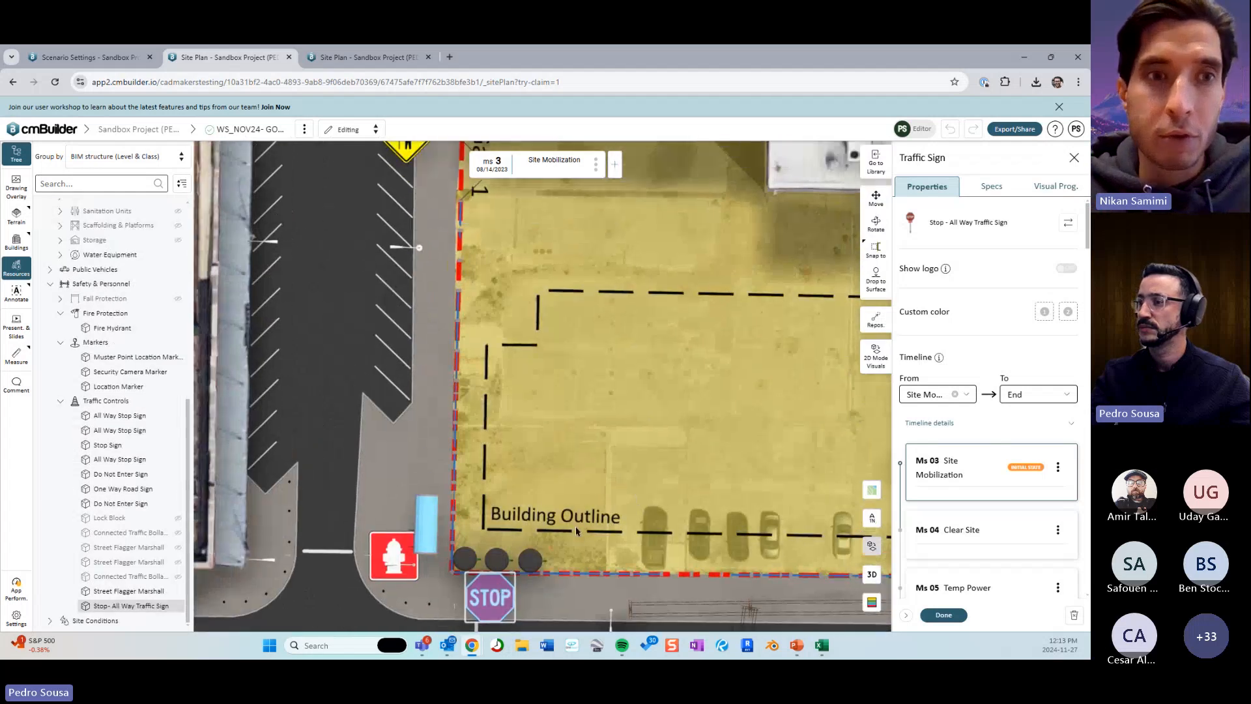
left_click(944, 615)
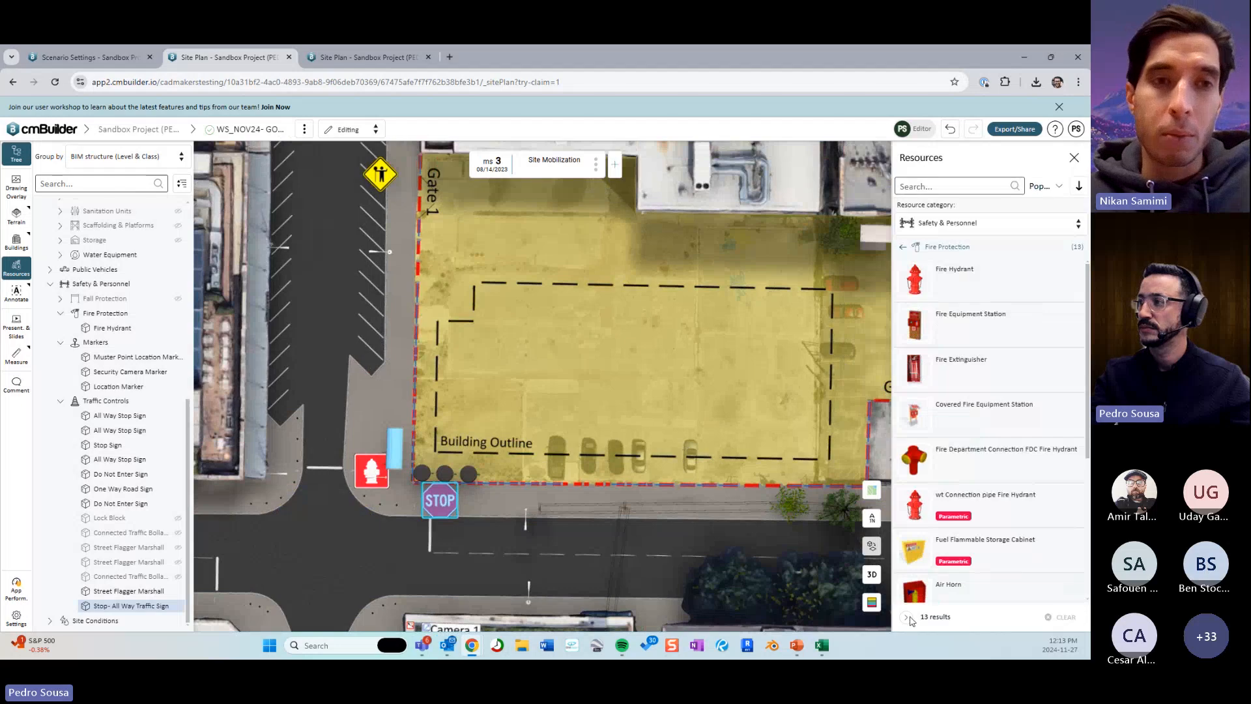
left_click(1075, 158)
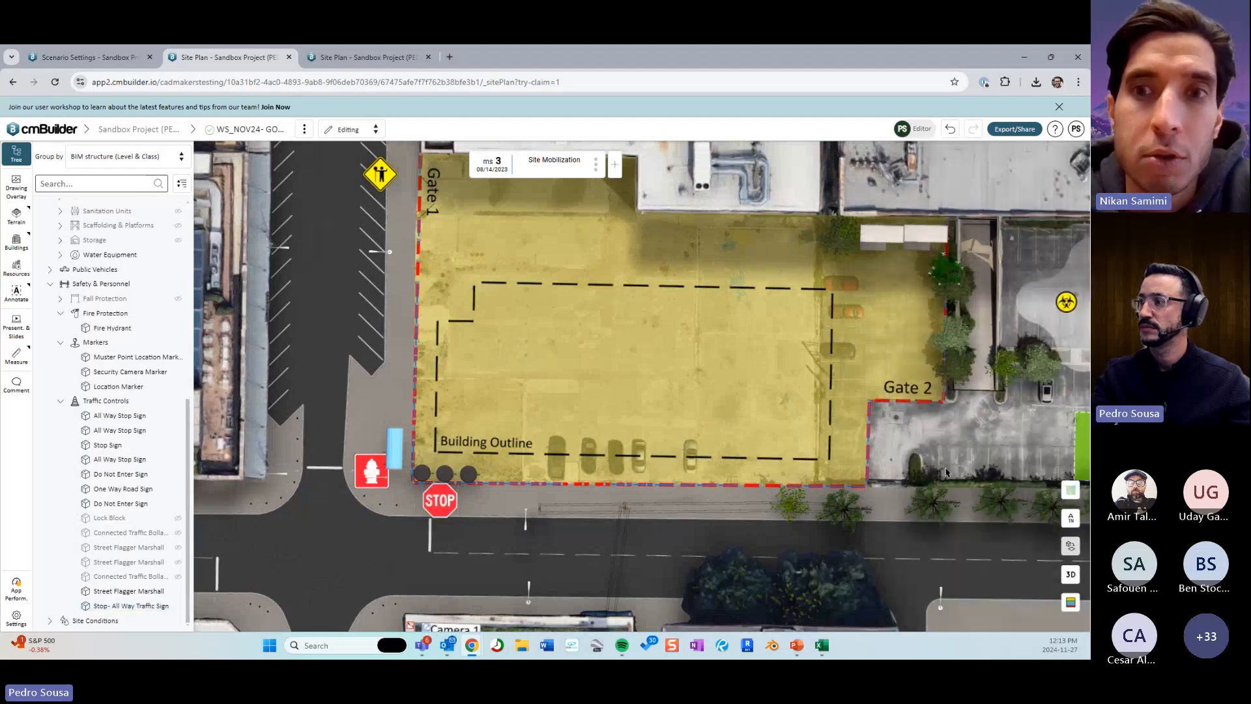
Switch the site plan between 2D and 3D to compare the stop sign's icon with its 3D model.
left_click_drag(594, 518, 511, 563)
scroll(622, 489, "up", 5)
left_click(1071, 574)
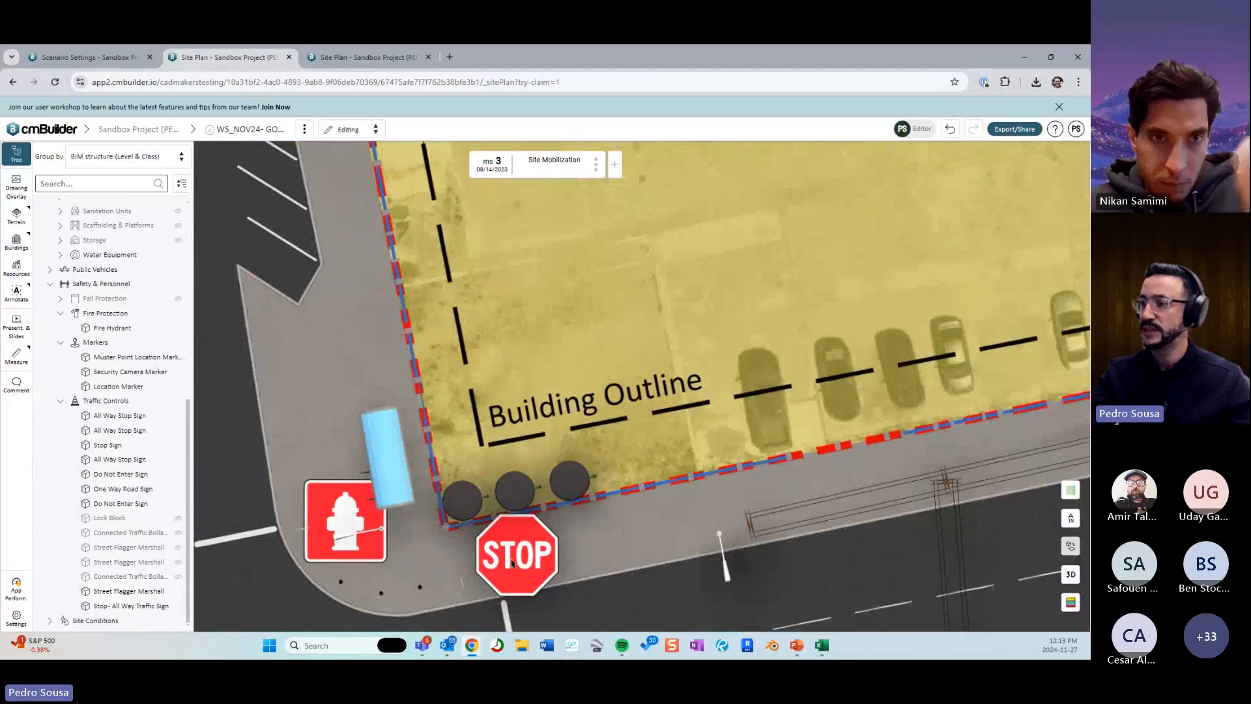
left_click_drag(735, 557, 698, 526)
left_click(1071, 574)
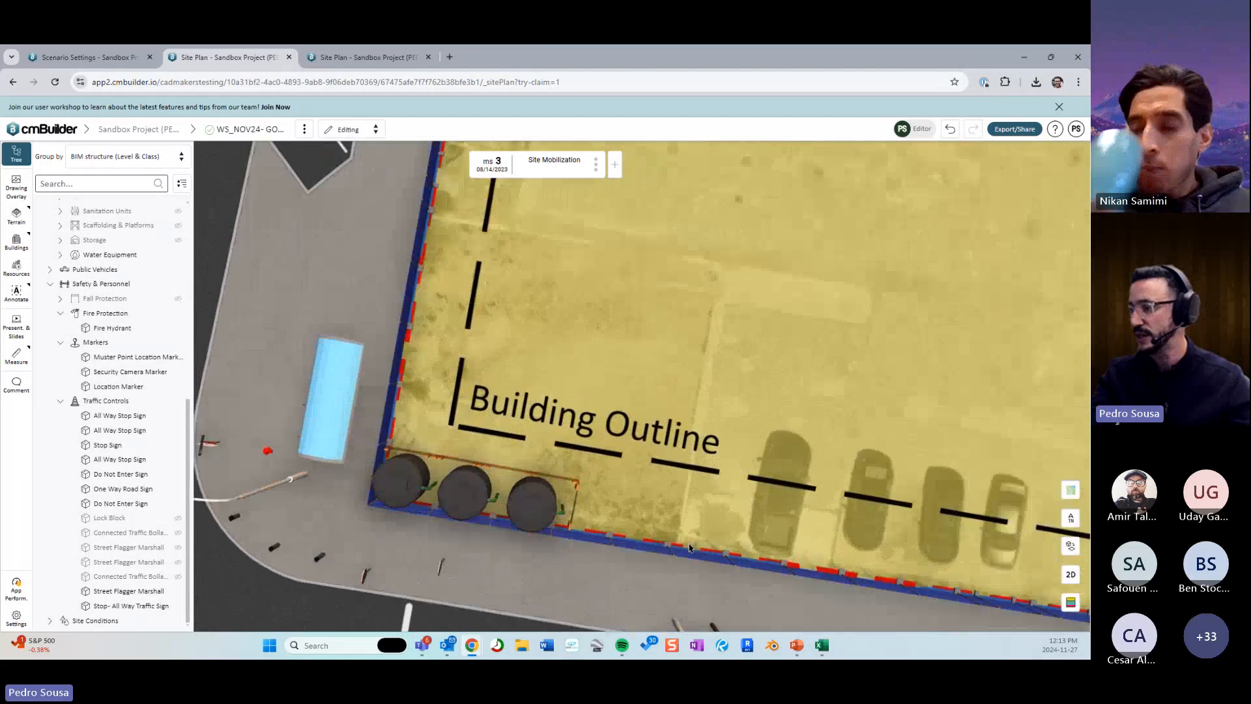
right_click_drag(637, 498, 841, 521)
scroll(554, 417, "up", 5)
left_click_drag(687, 491, 640, 442)
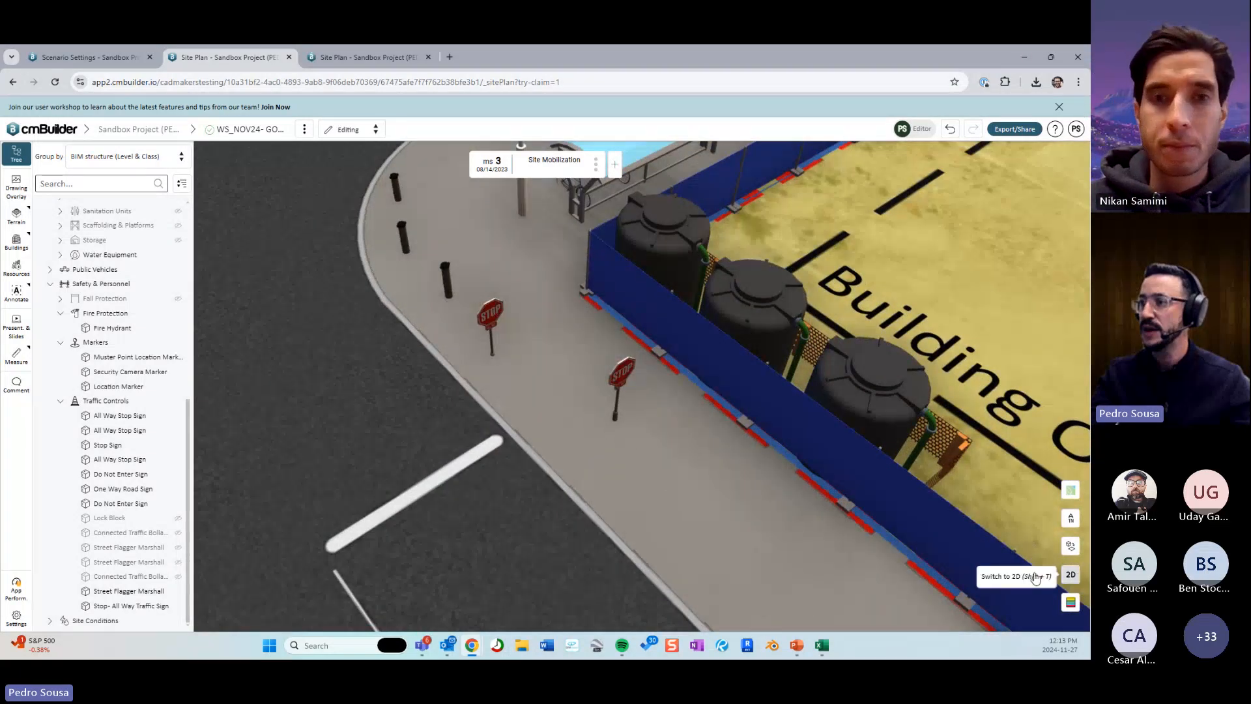
left_click(1071, 575)
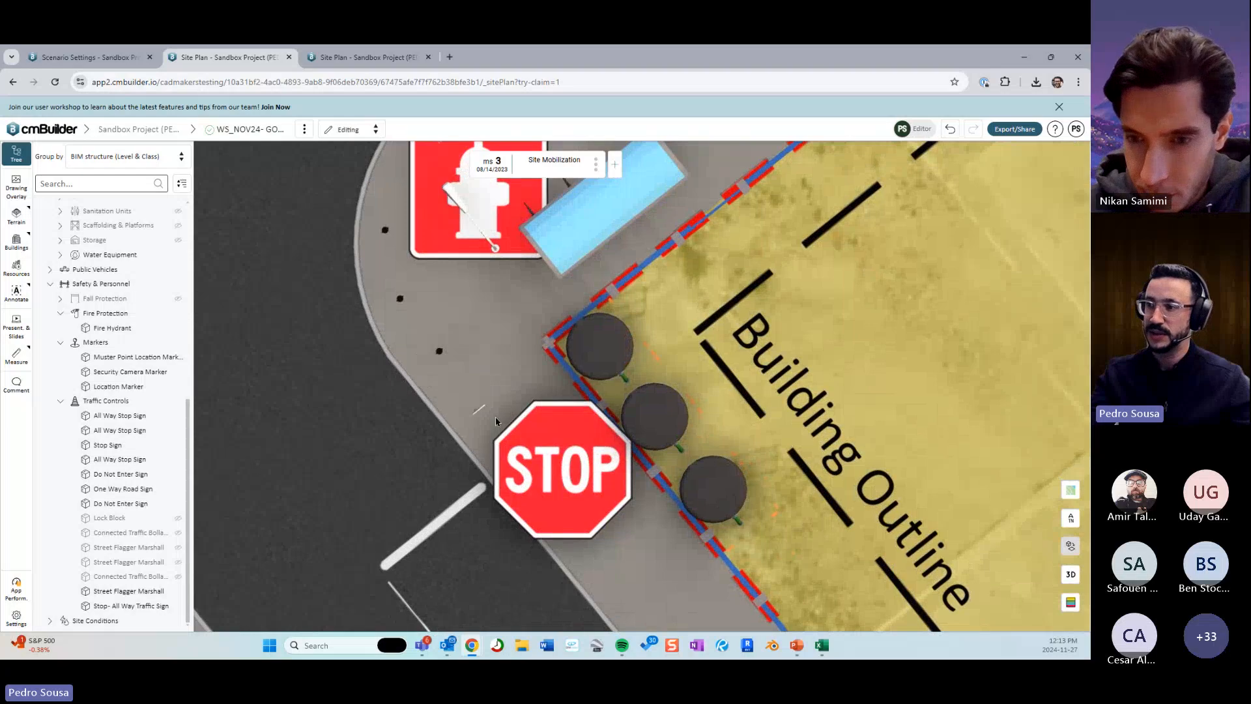
Delete the newly placed Stop - All Way Traffic Sign.
left_click(592, 448)
scroll(509, 495, "down", 5)
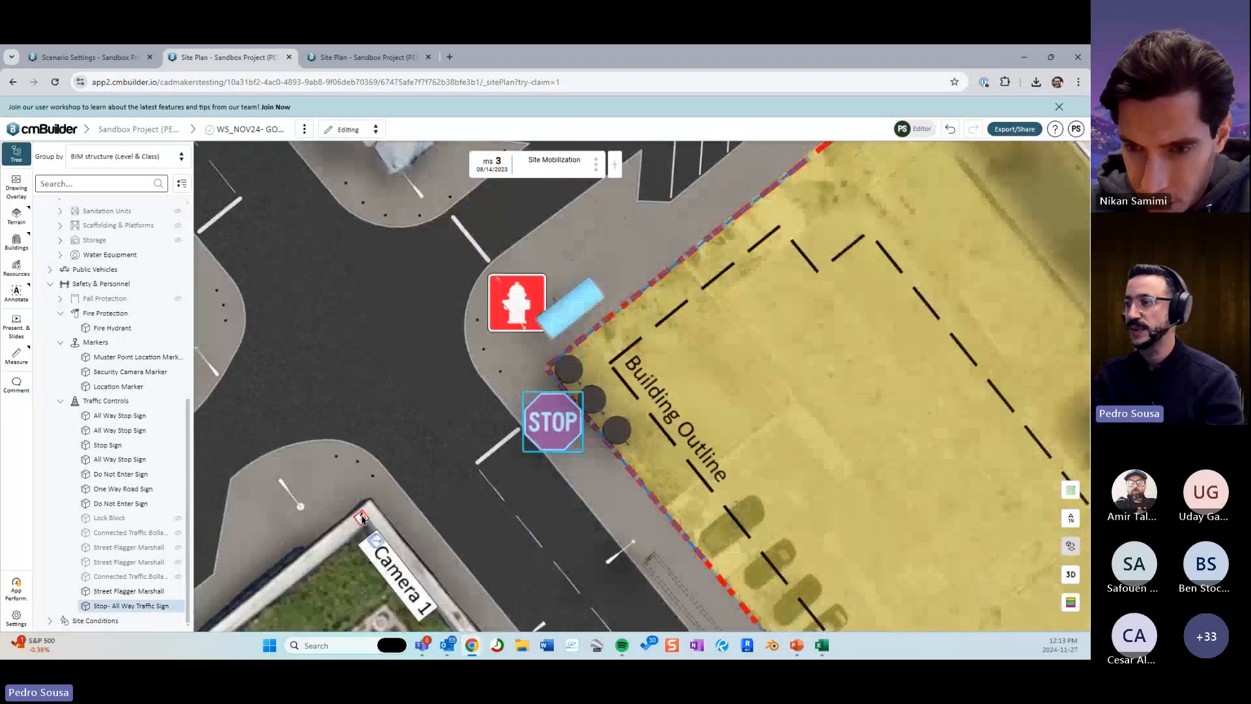
key("Delete")
key("Return")
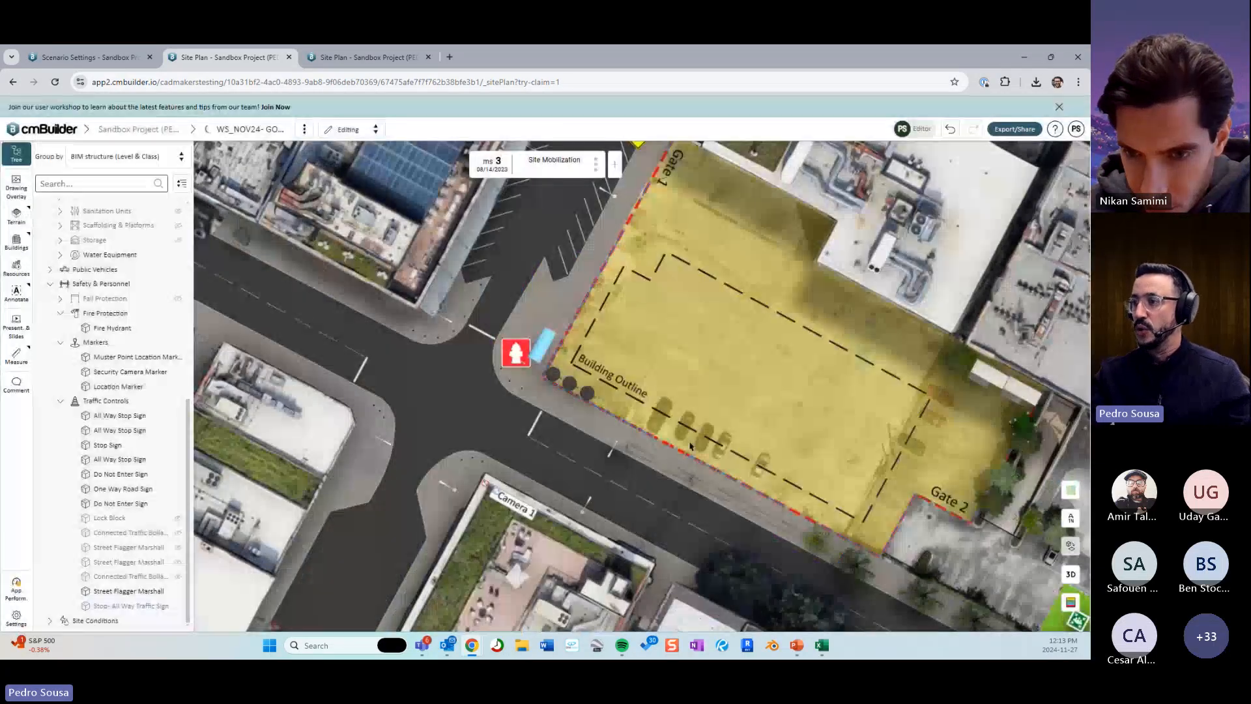
Review the fire hydrant's properties and move settings in 2D, close them, and return the site plan to 3D.
right_click_drag(704, 435, 425, 456)
left_click(428, 454)
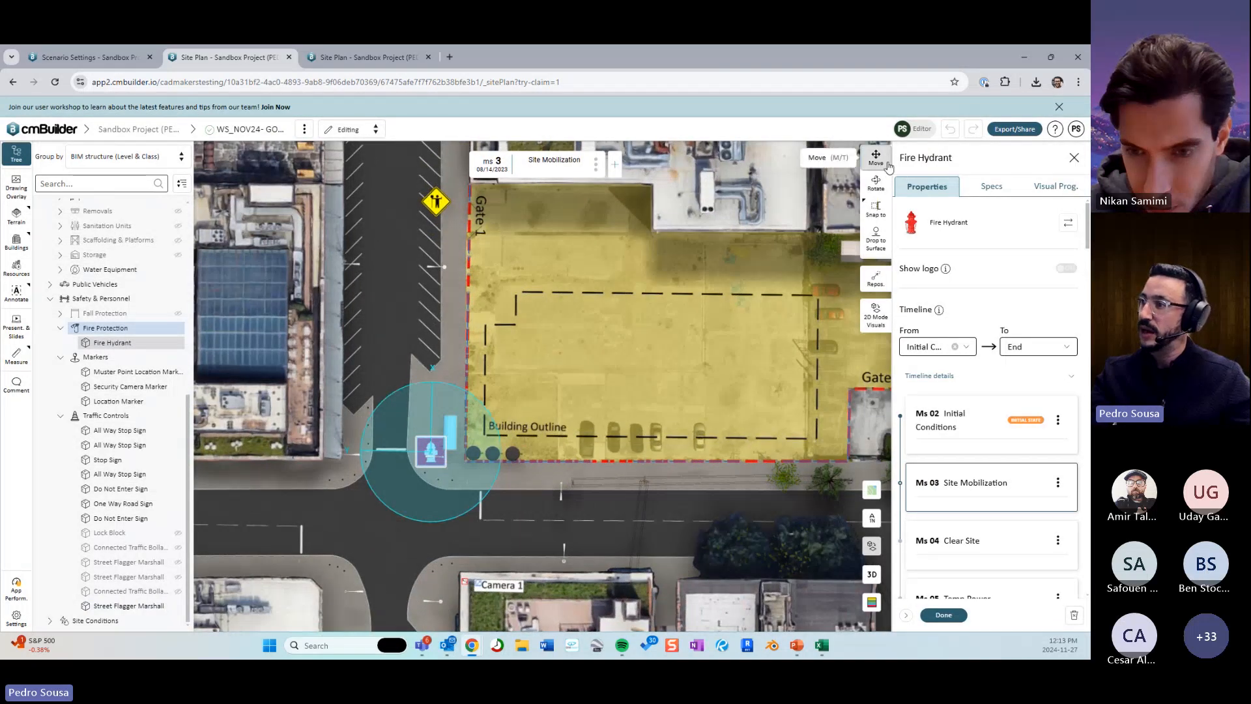
left_click(878, 159)
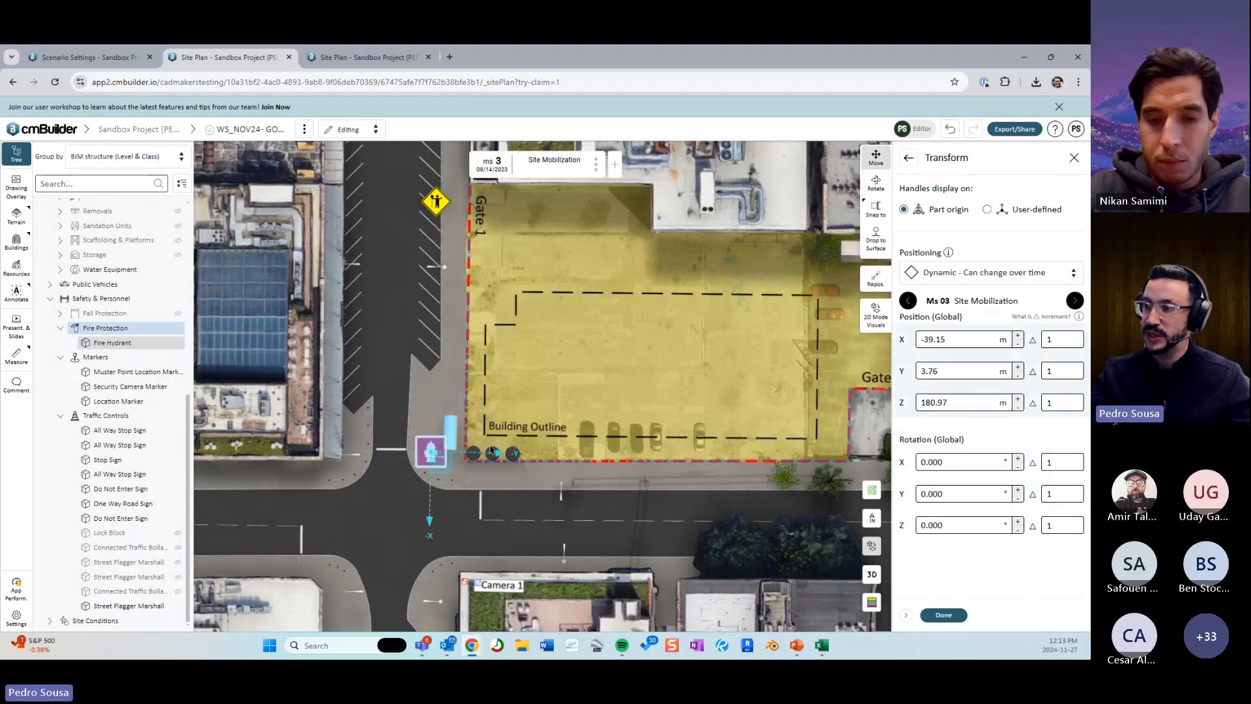
left_click(939, 615)
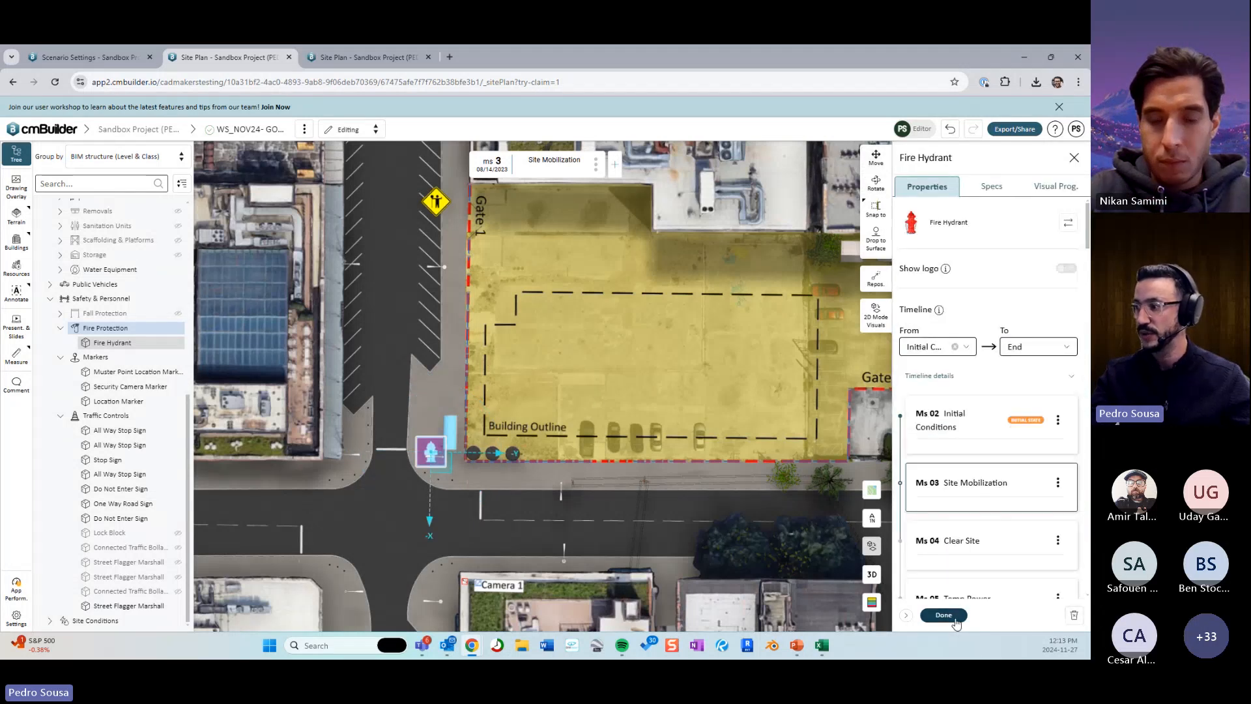
left_click(926, 615)
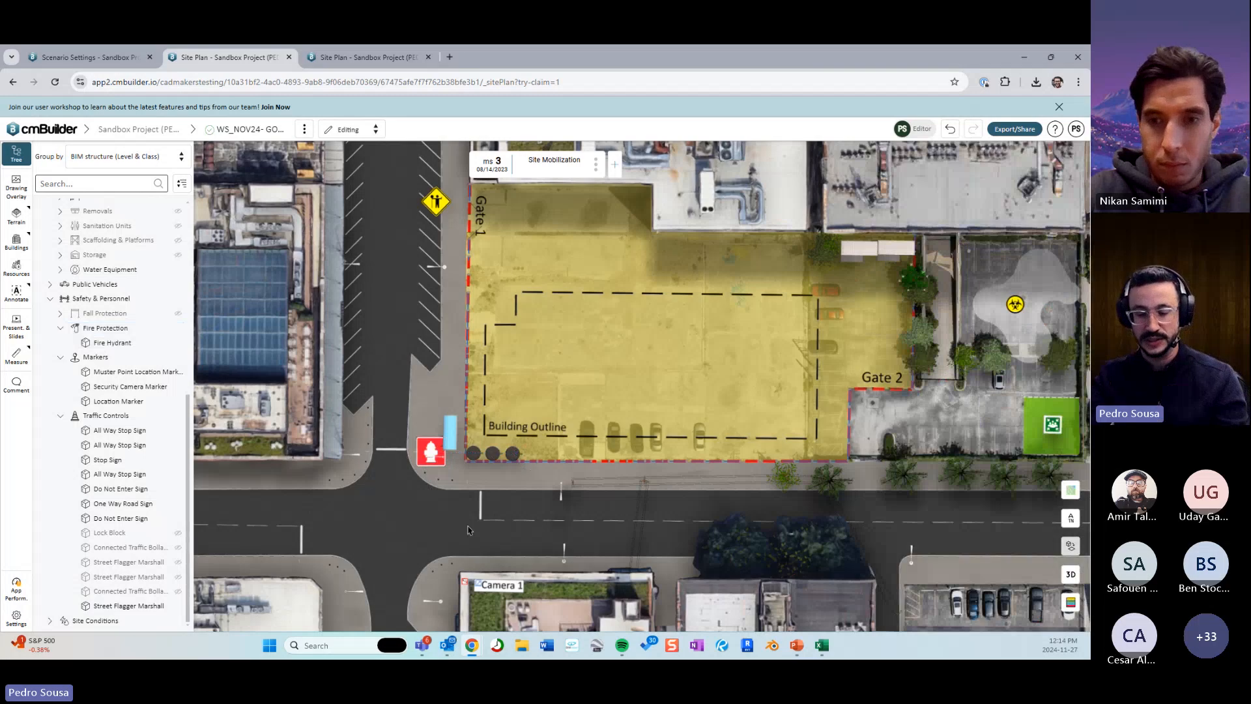
right_click_drag(530, 534, 571, 412)
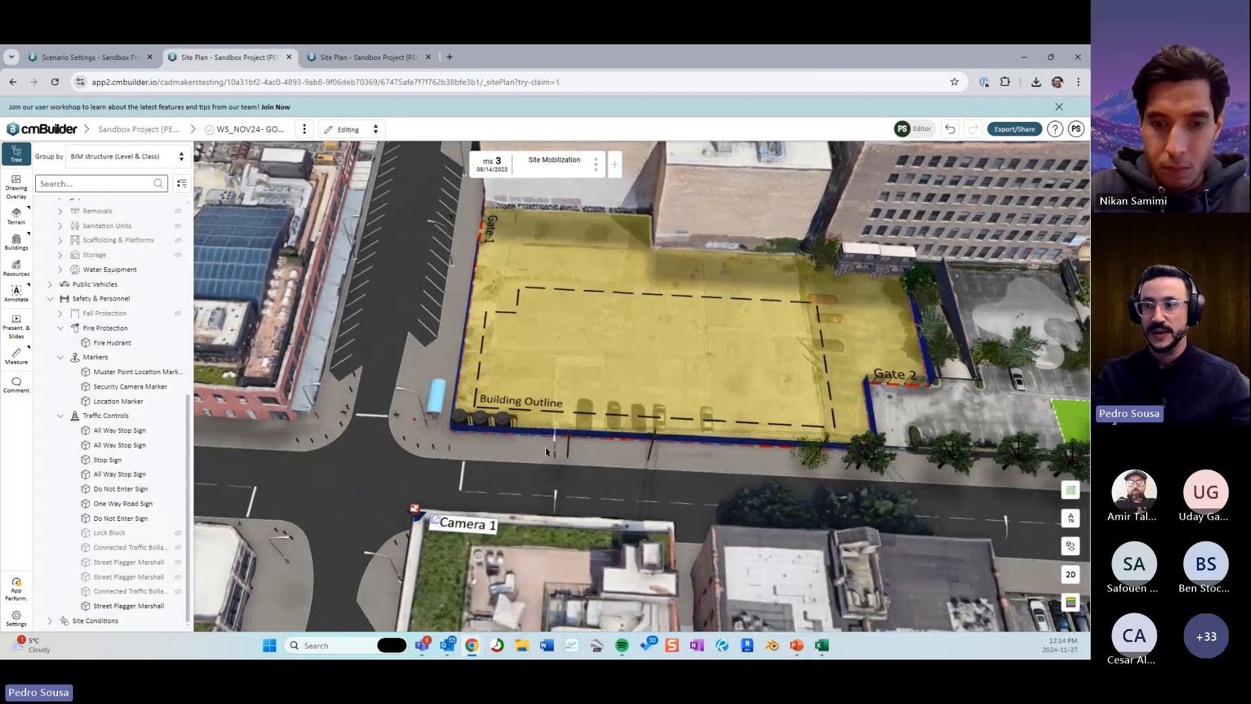
left_click_drag(571, 412, 336, 455)
right_click_drag(694, 481, 669, 486)
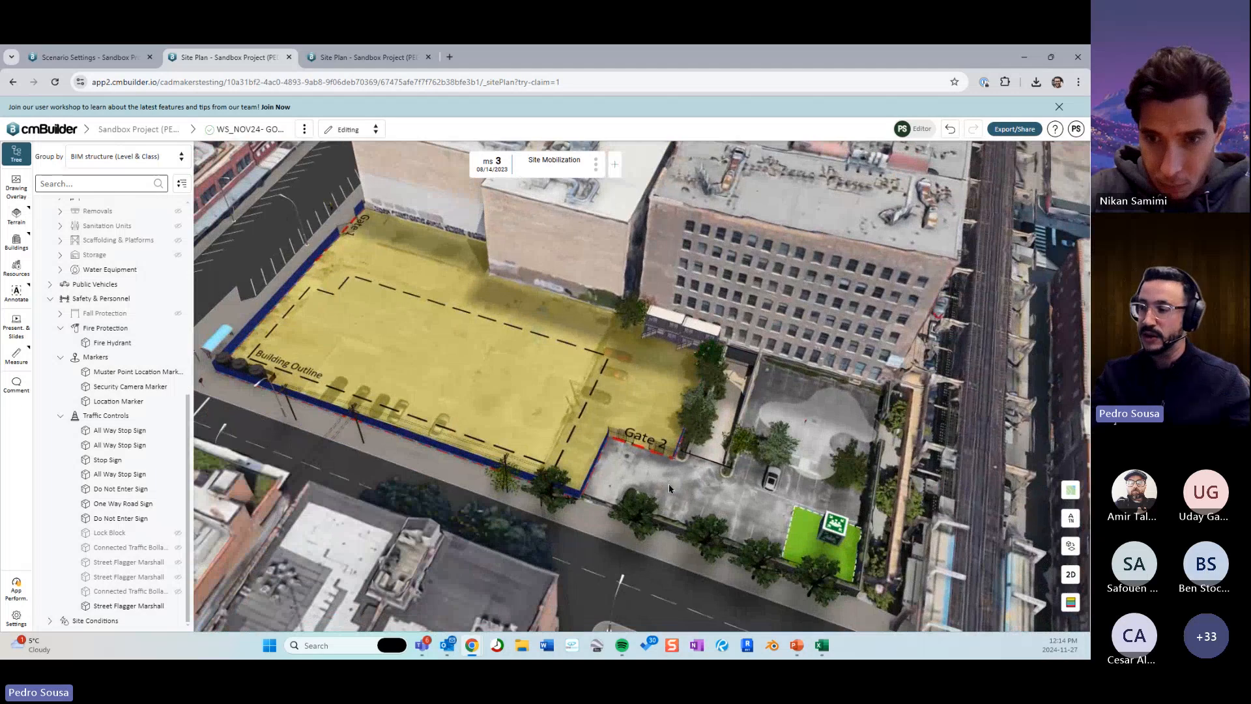
Switch to the PowerPoint presentation and advance the slide show through 2D Icon Mode to the Project North slide.
left_click(797, 645)
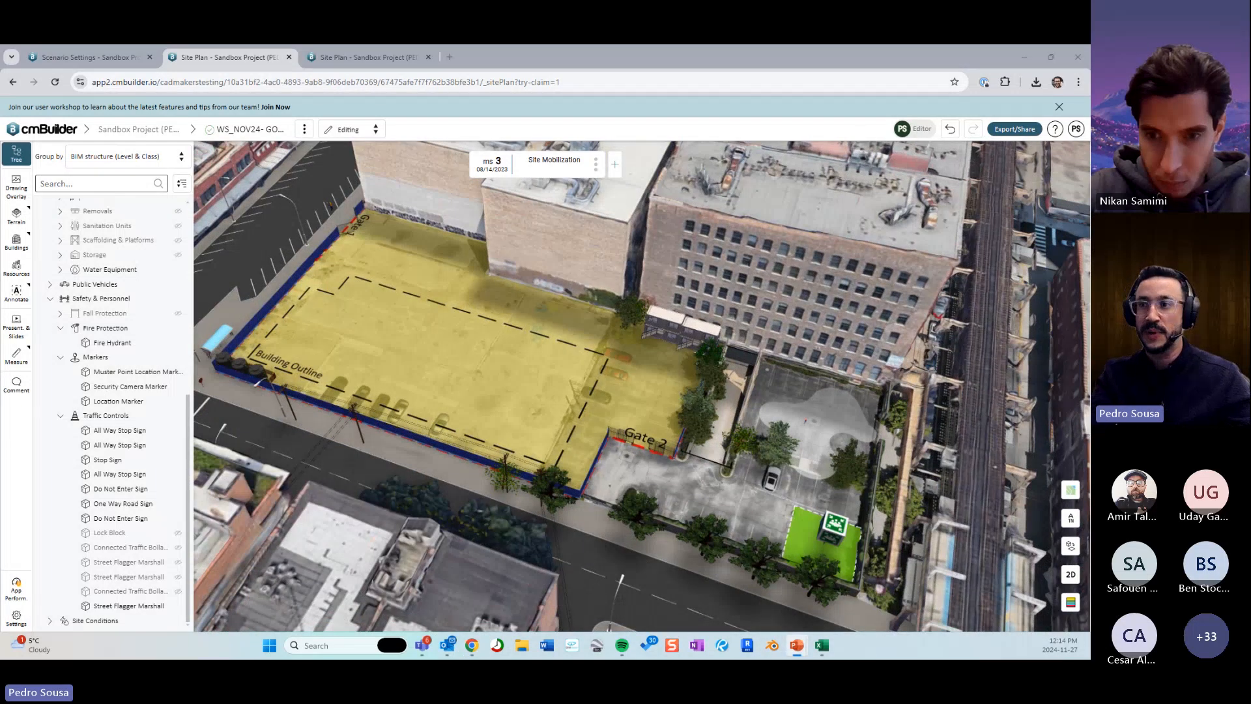
key("F5")
key("Right")
key("Right")
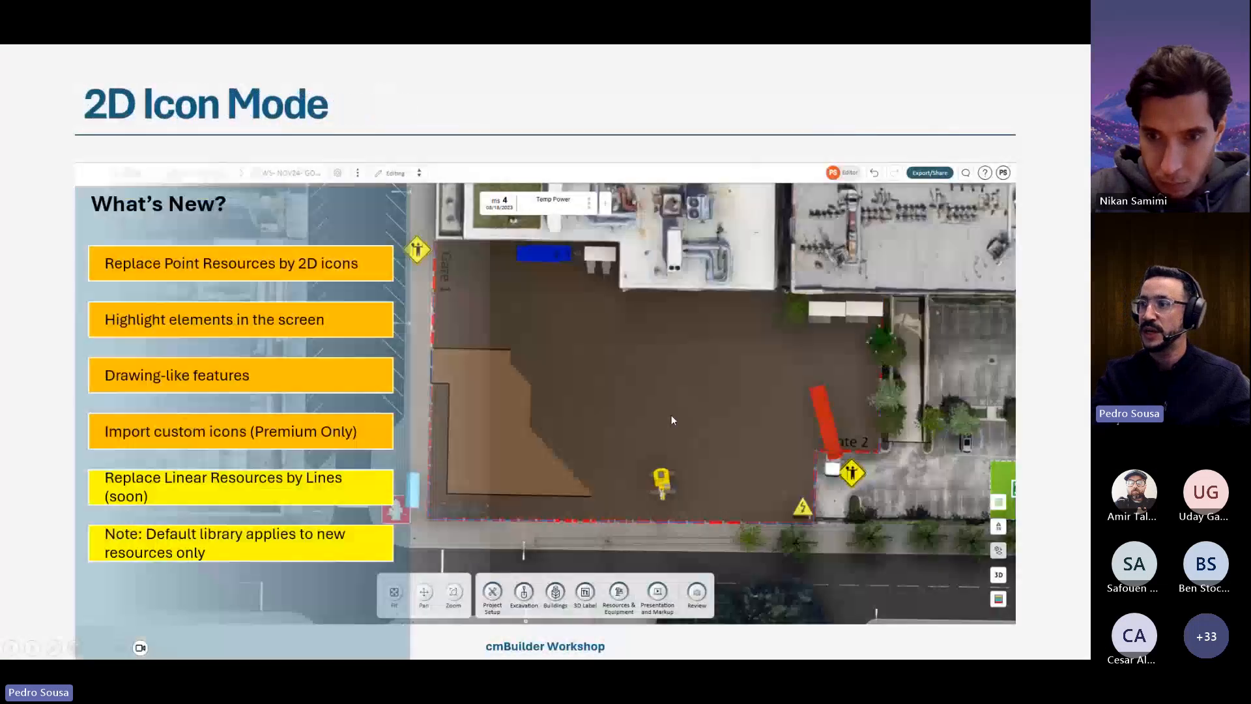
key("Right")
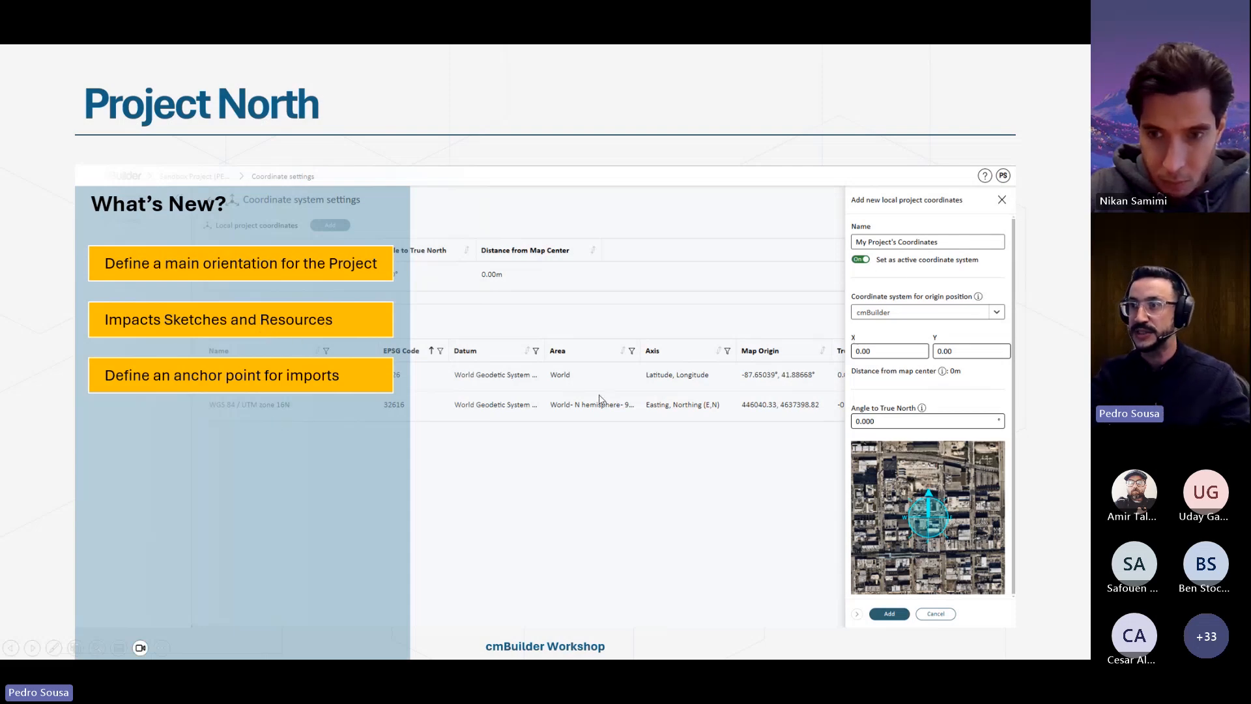
Switch back to cmBuilder in the browser and open the other site plan, which is at the Initial Conditions milestone.
key("alt+Tab")
middle_click_drag(600, 399, 690, 404)
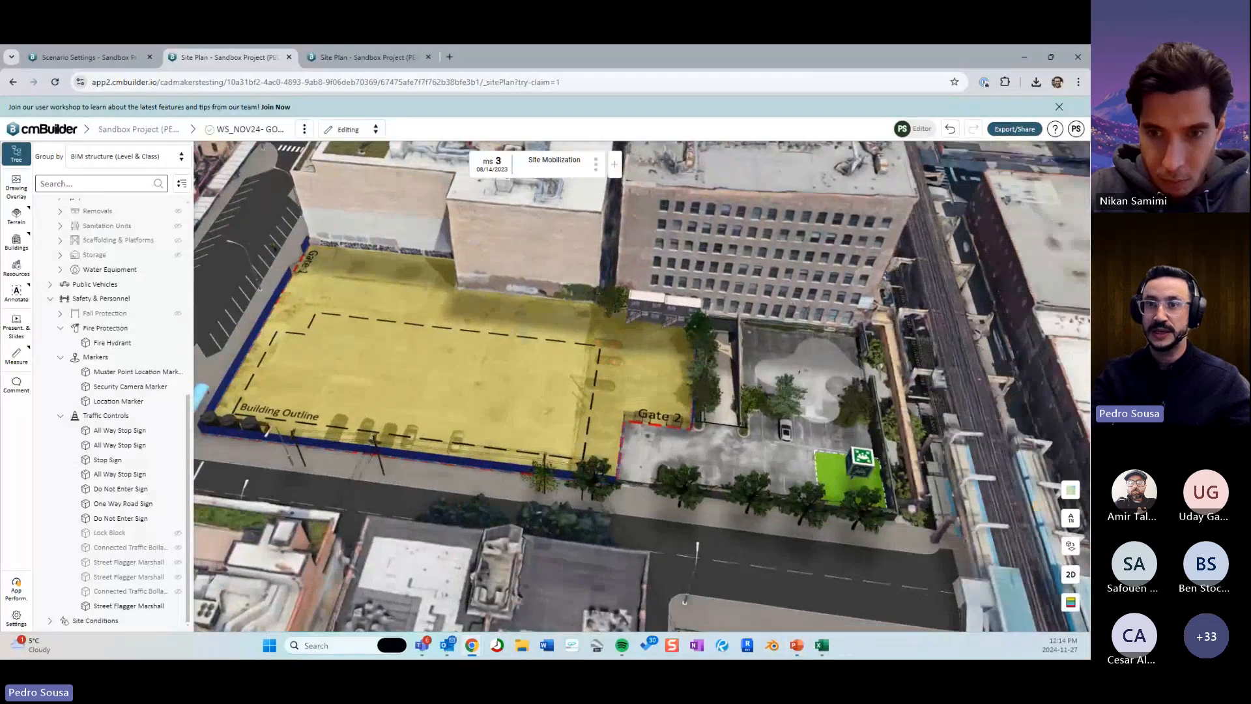
scroll(525, 381, "down", 3)
middle_click_drag(482, 332, 546, 386)
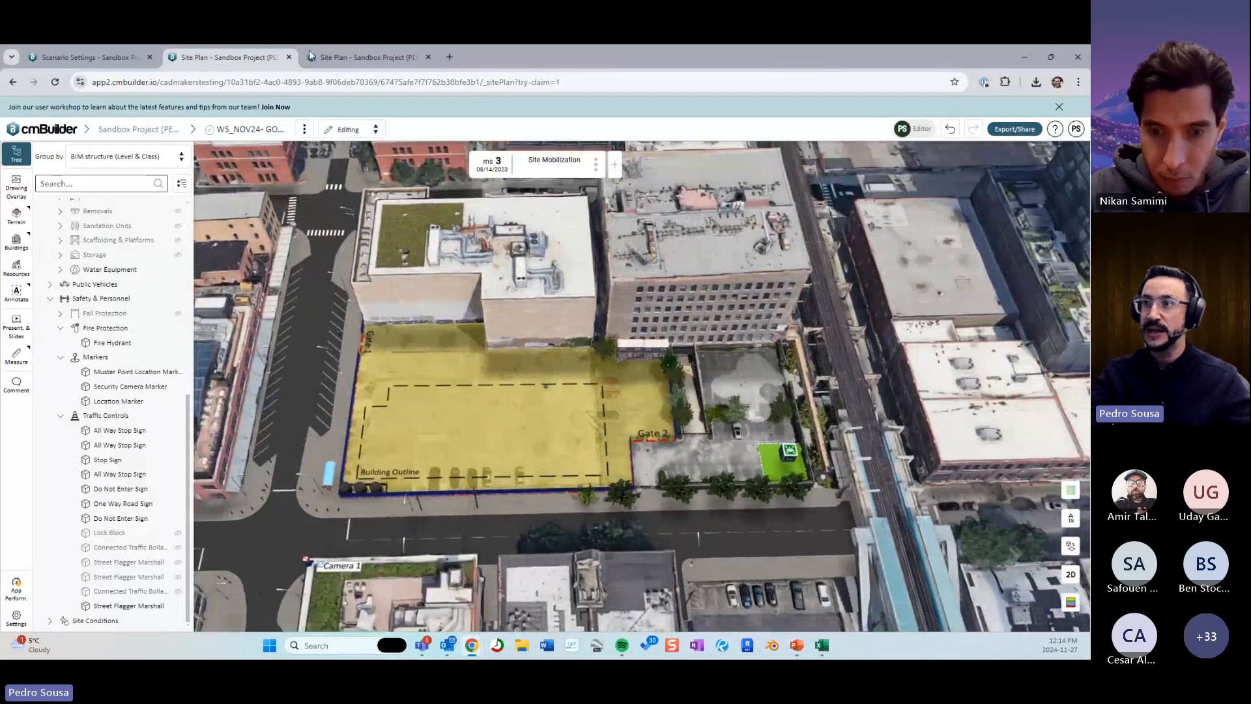
left_click(339, 58)
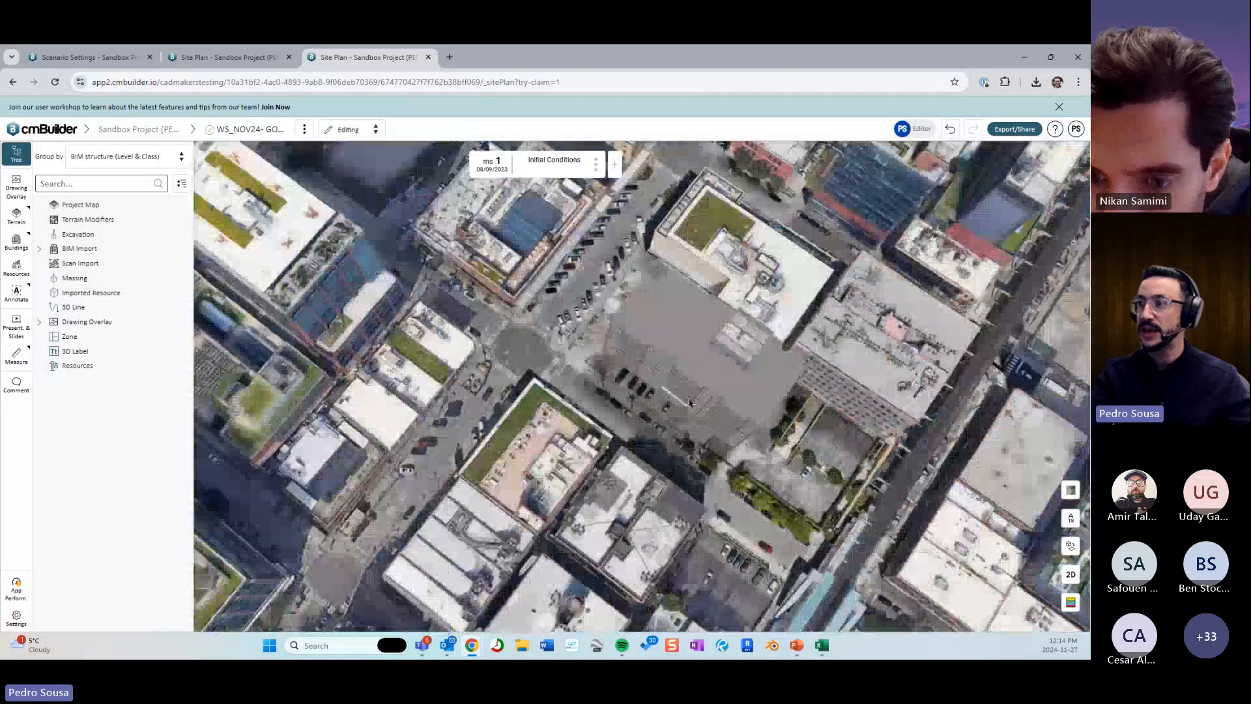
Hide the BIM Import group in the site plan and view the bare project lot from above.
left_click(80, 249)
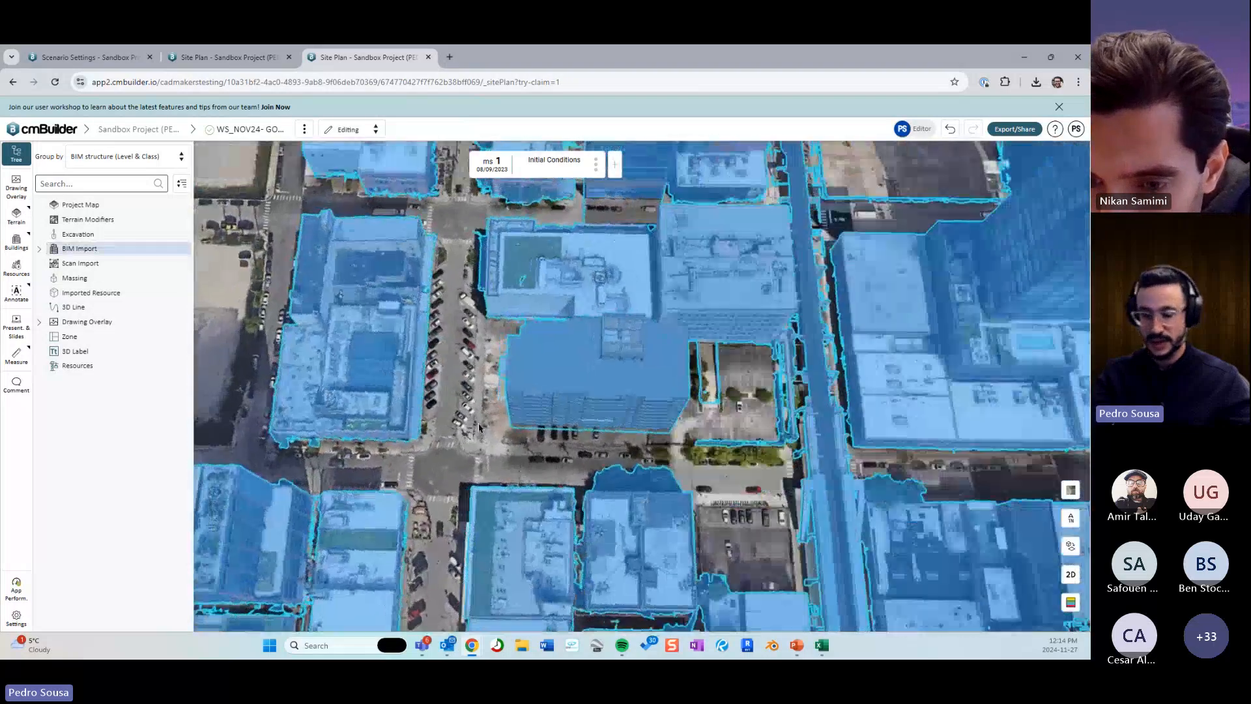
key("h")
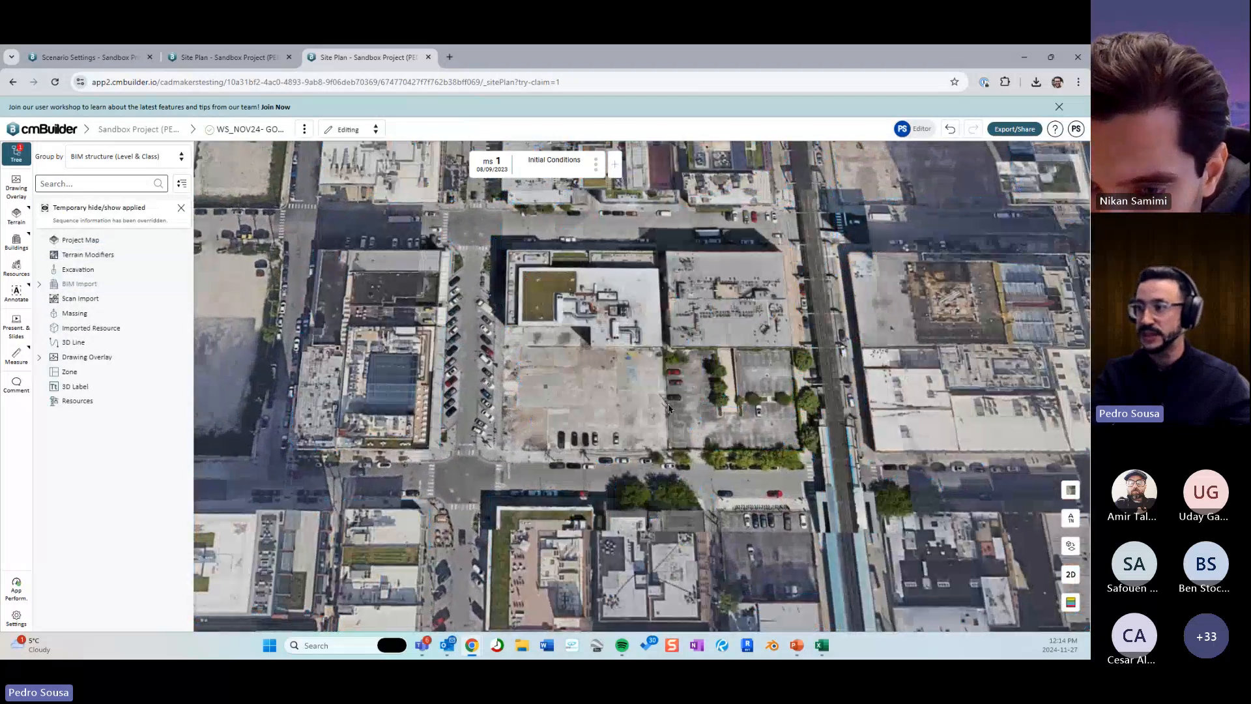
scroll(630, 415, "up", 5)
left_click_drag(645, 412, 651, 427)
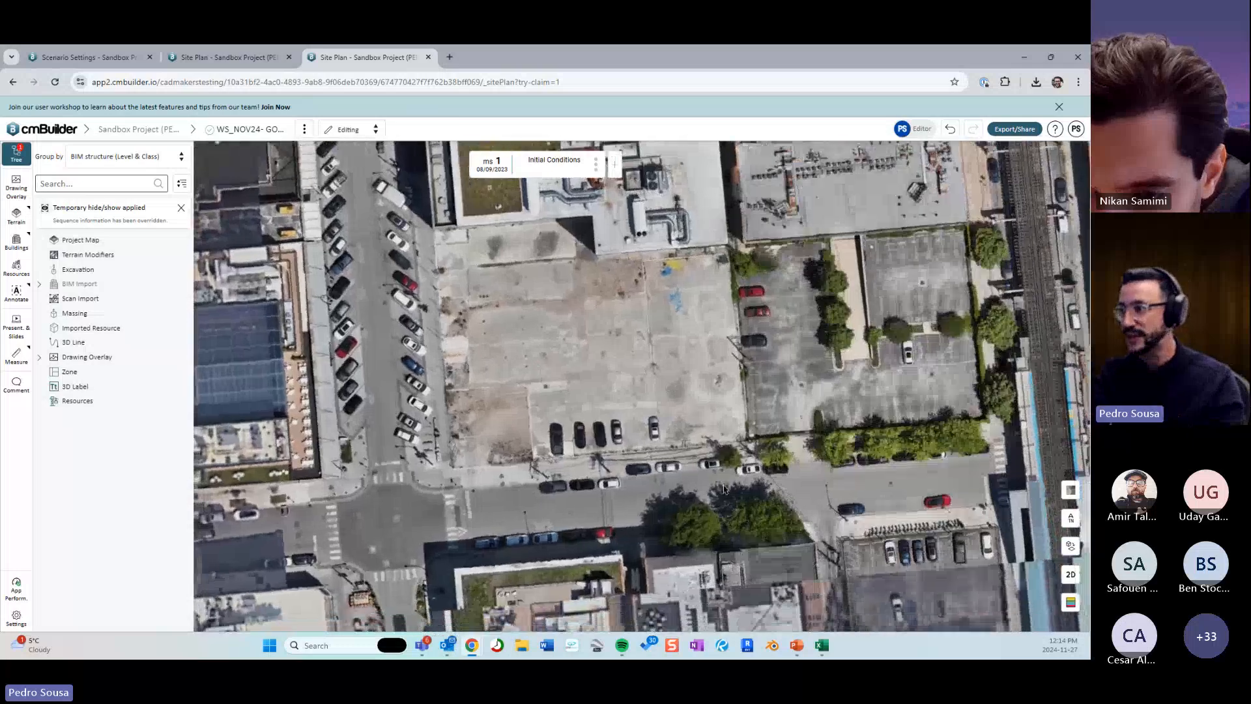
Place a Shipping Container on the empty project lot in the 2D top view.
key("shift+t")
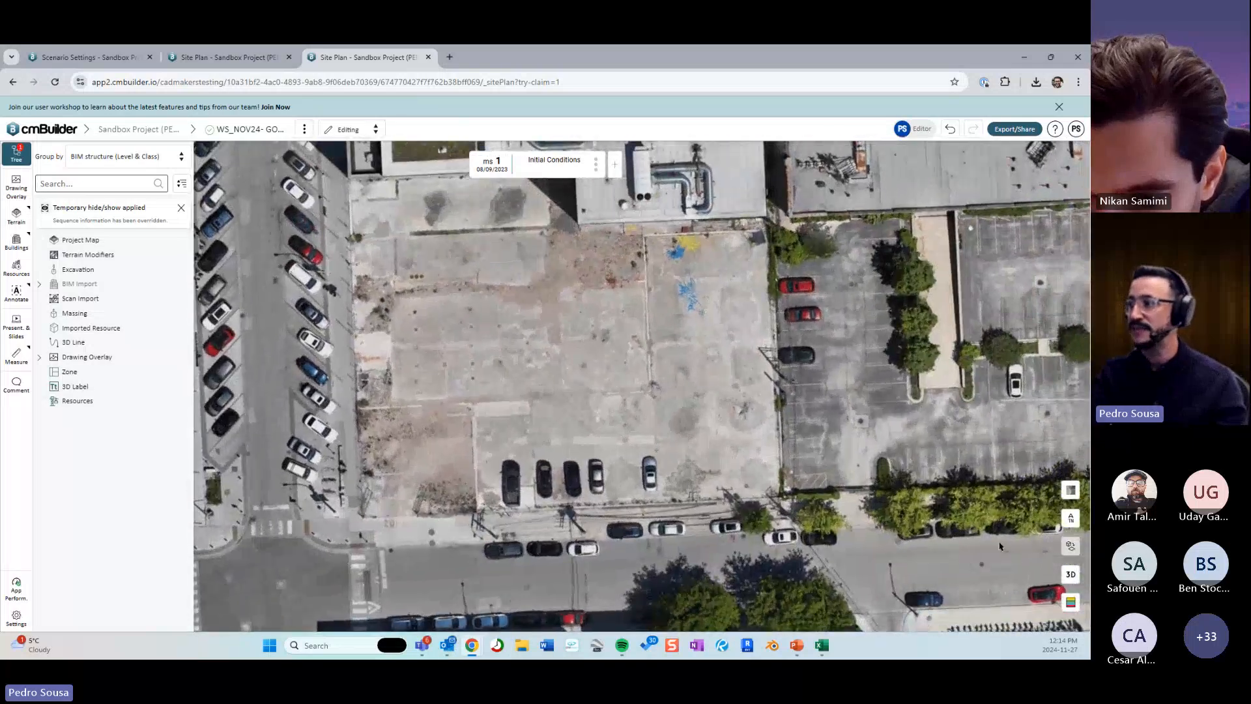
left_click(16, 267)
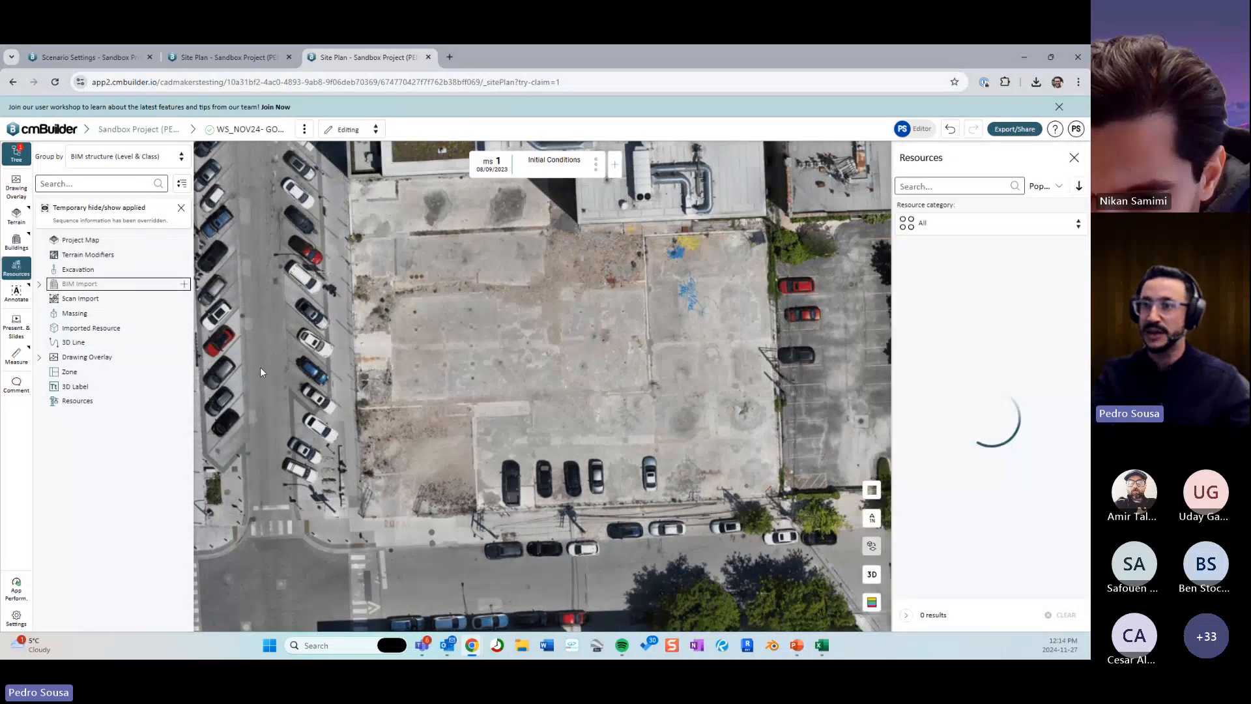
left_click(972, 260)
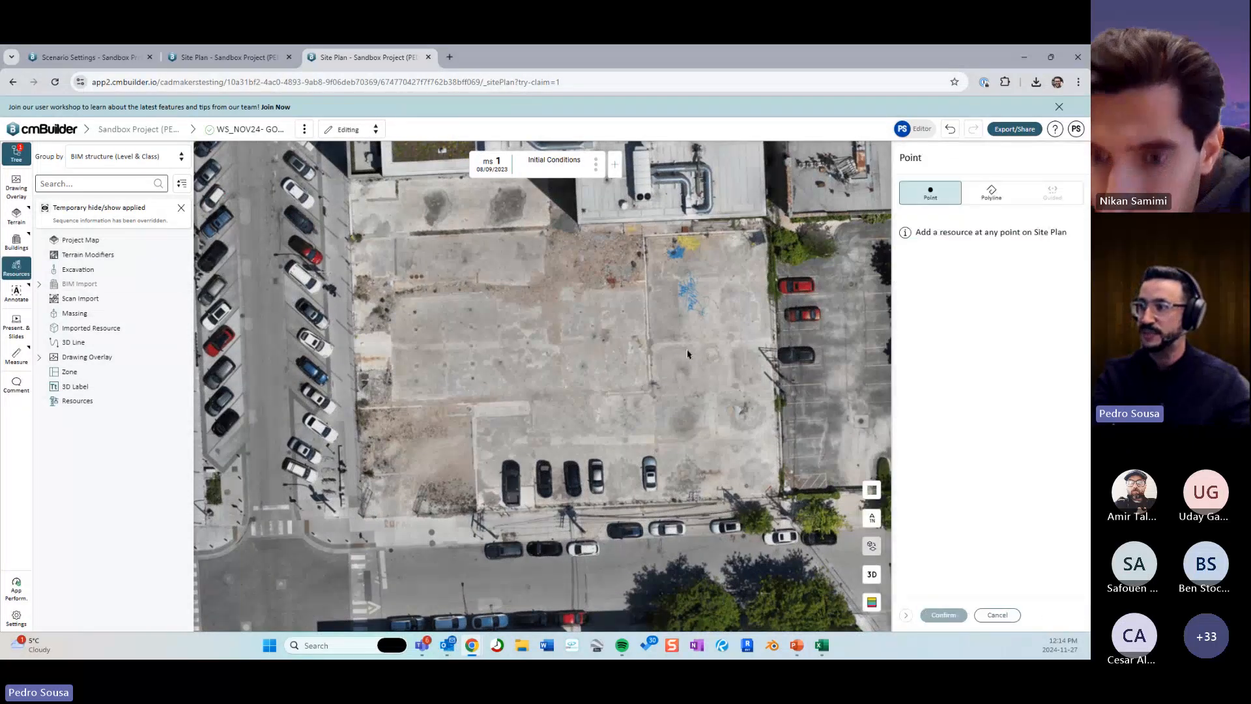
scroll(649, 370, "down", 3)
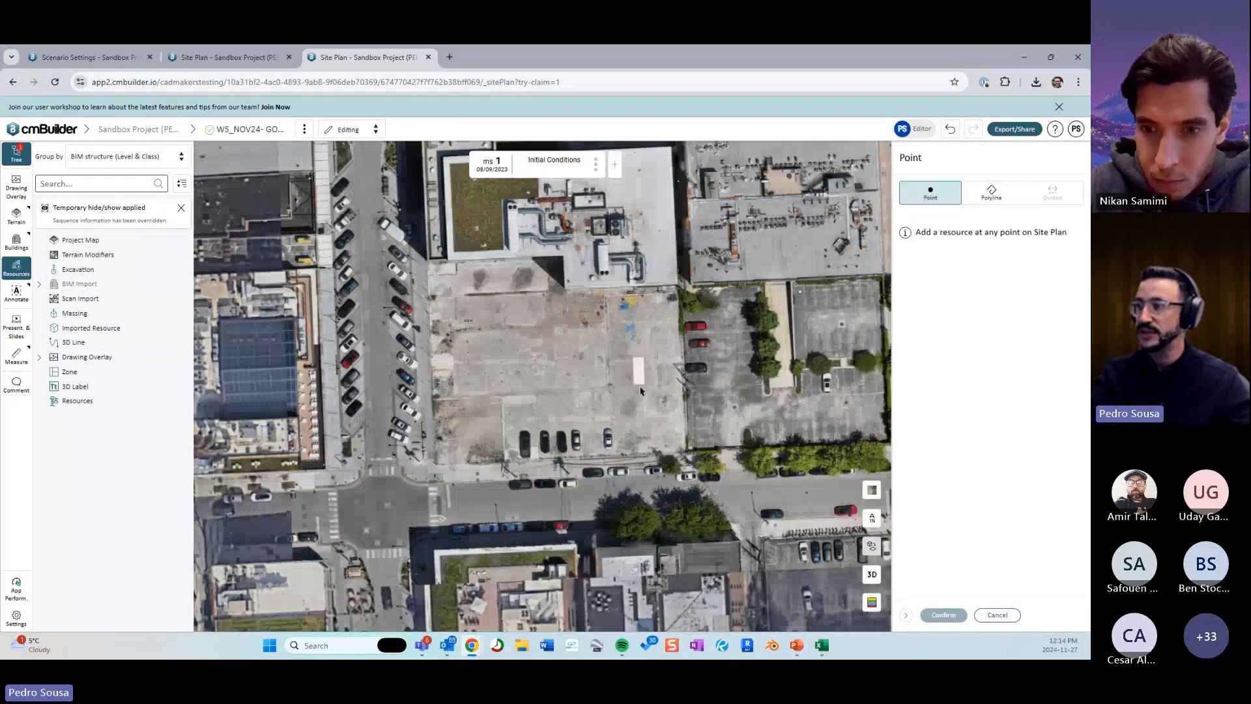
scroll(635, 385, "up", 4)
left_click(620, 377)
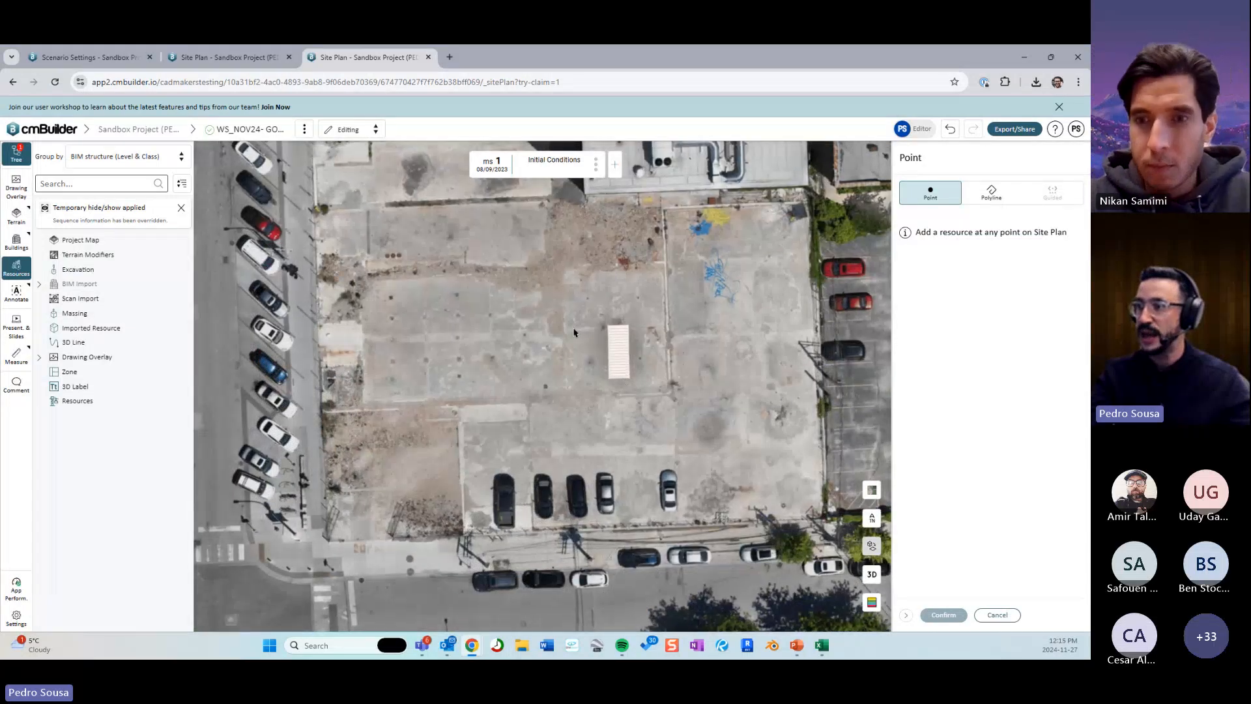
Align the 2D view to north, examine the container's orientation on the lot, and close its properties.
left_click(877, 525)
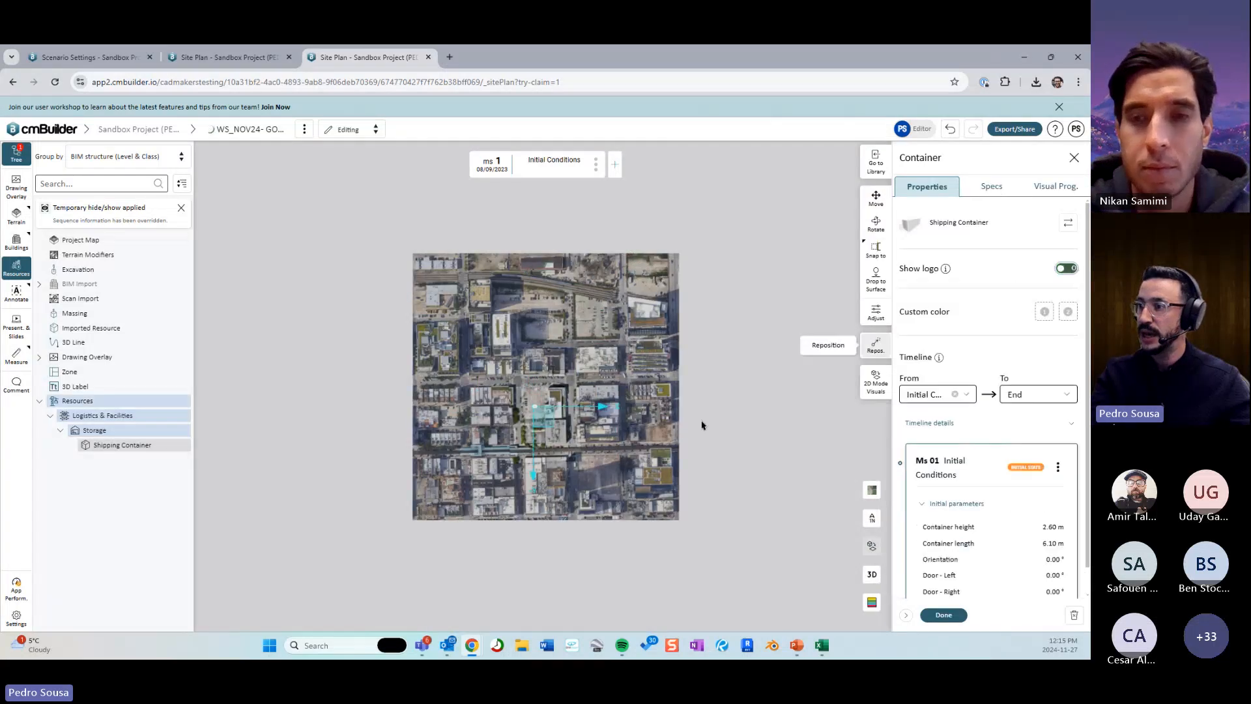
scroll(537, 402, "up", 10)
middle_click_drag(715, 305, 529, 370)
scroll(530, 370, "down", 2)
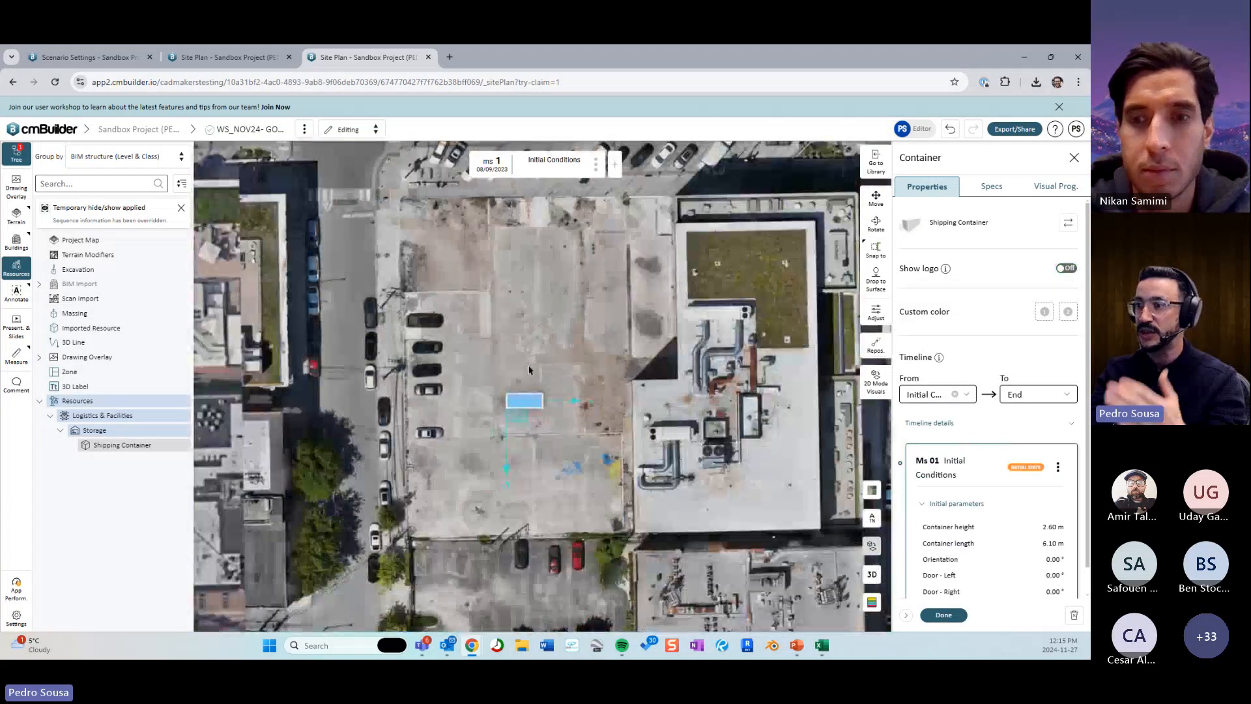
scroll(574, 339, "down", 4)
scroll(580, 339, "up", 5)
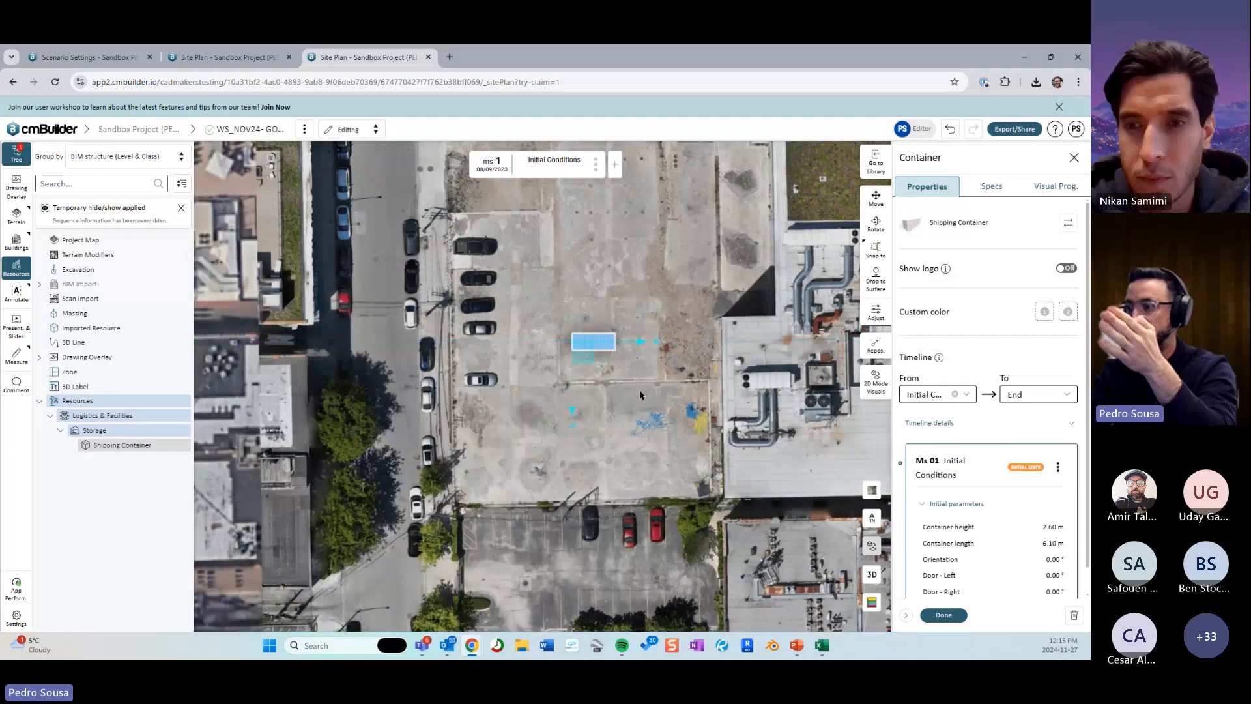
scroll(640, 391, "down", 2)
middle_click_drag(652, 268, 598, 323)
right_click_drag(598, 324, 598, 353)
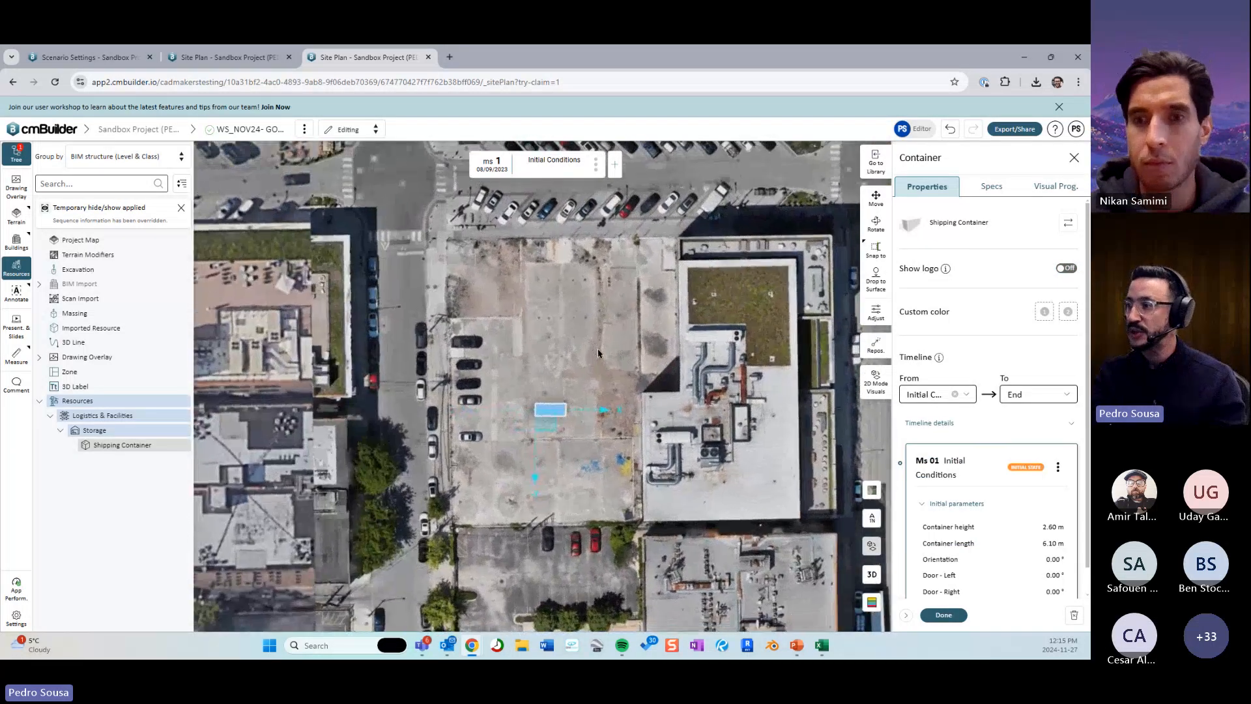
left_click(950, 617)
right_click_drag(604, 470, 678, 479)
scroll(678, 469, "up", 2)
middle_click_drag(678, 456, 751, 438)
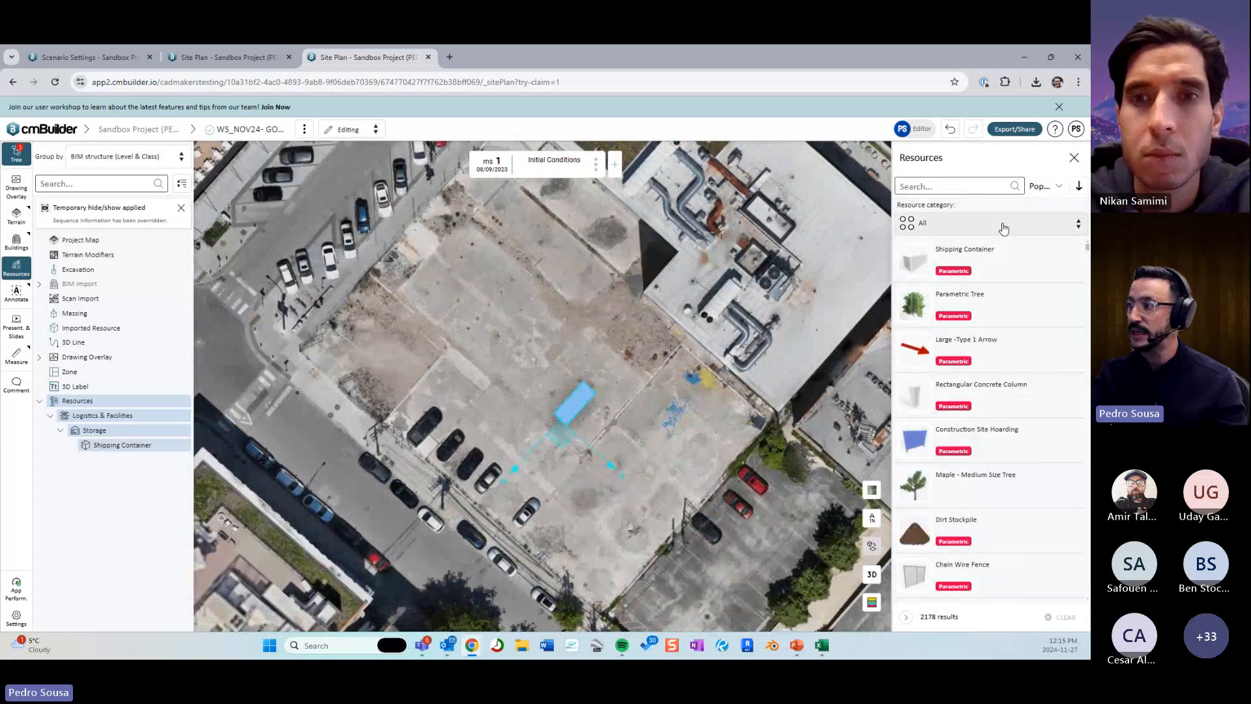
left_click(940, 446)
right_click_drag(567, 339, 606, 348)
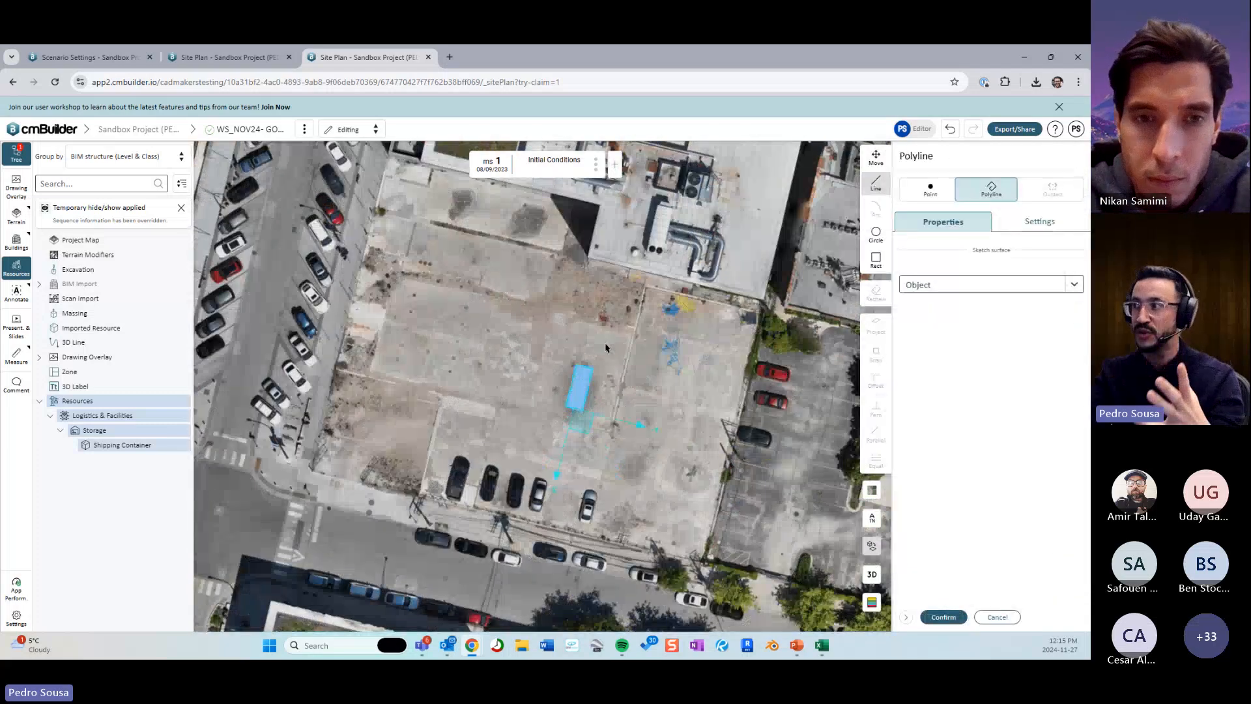
left_click(605, 347)
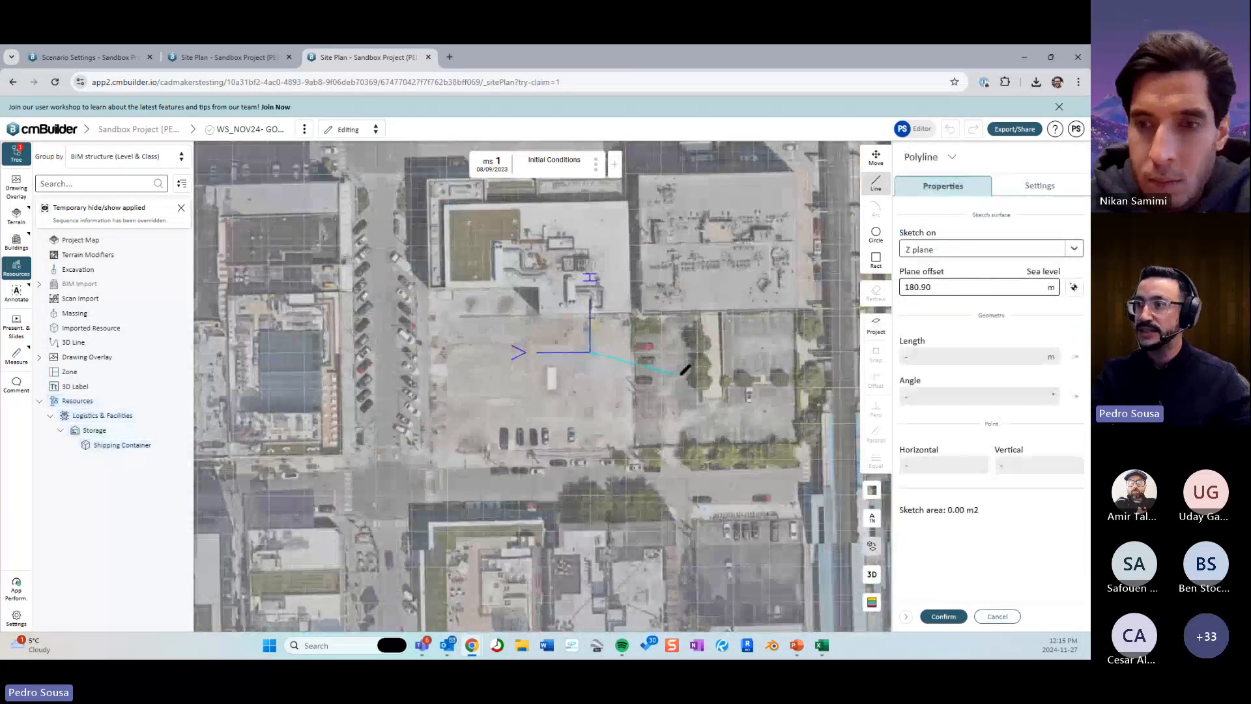
mouse_move(684, 370)
right_mouse_down()
mouse_move(610, 371)
mouse_move(590, 391)
right_mouse_up()
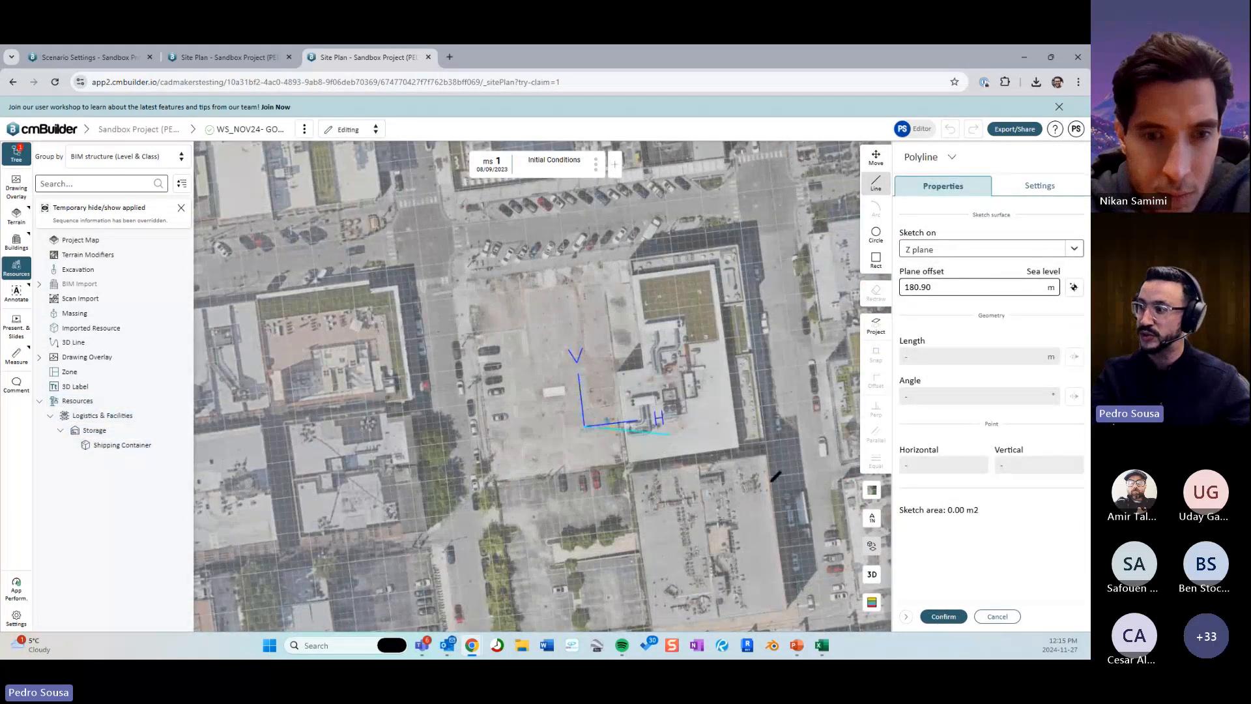
left_click(872, 519)
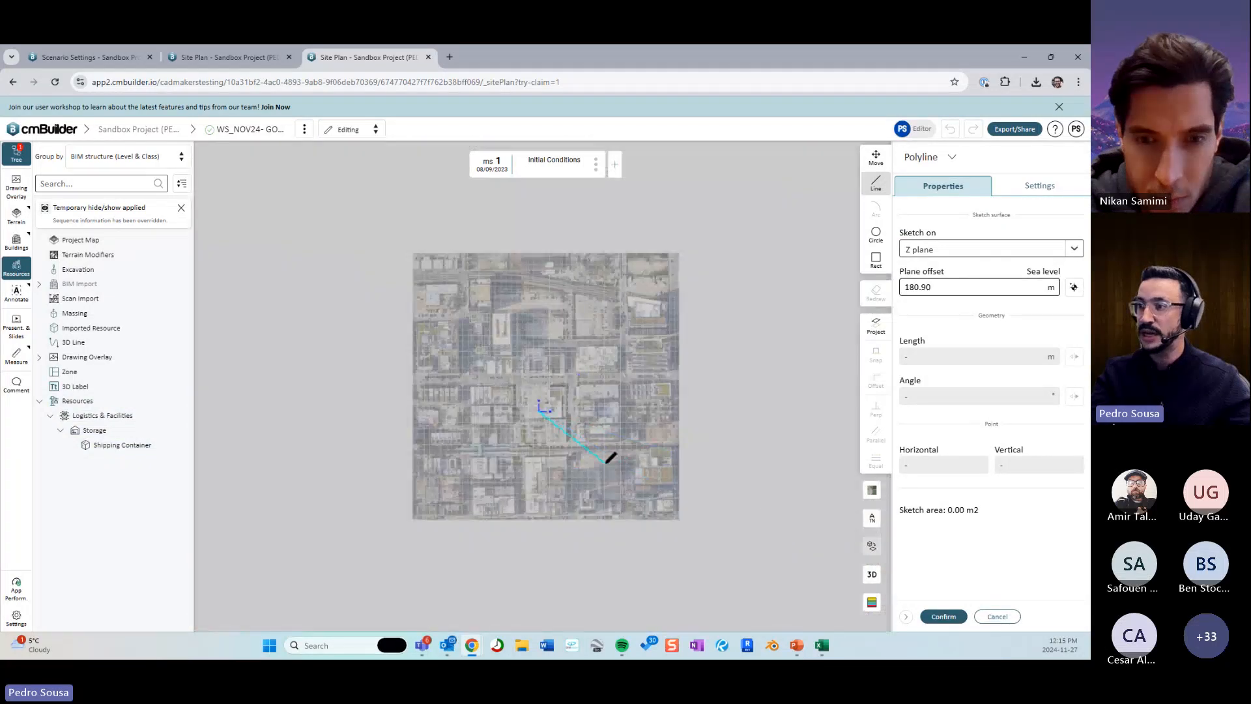
scroll(610, 457, "up", 3)
scroll(595, 391, "down", 2)
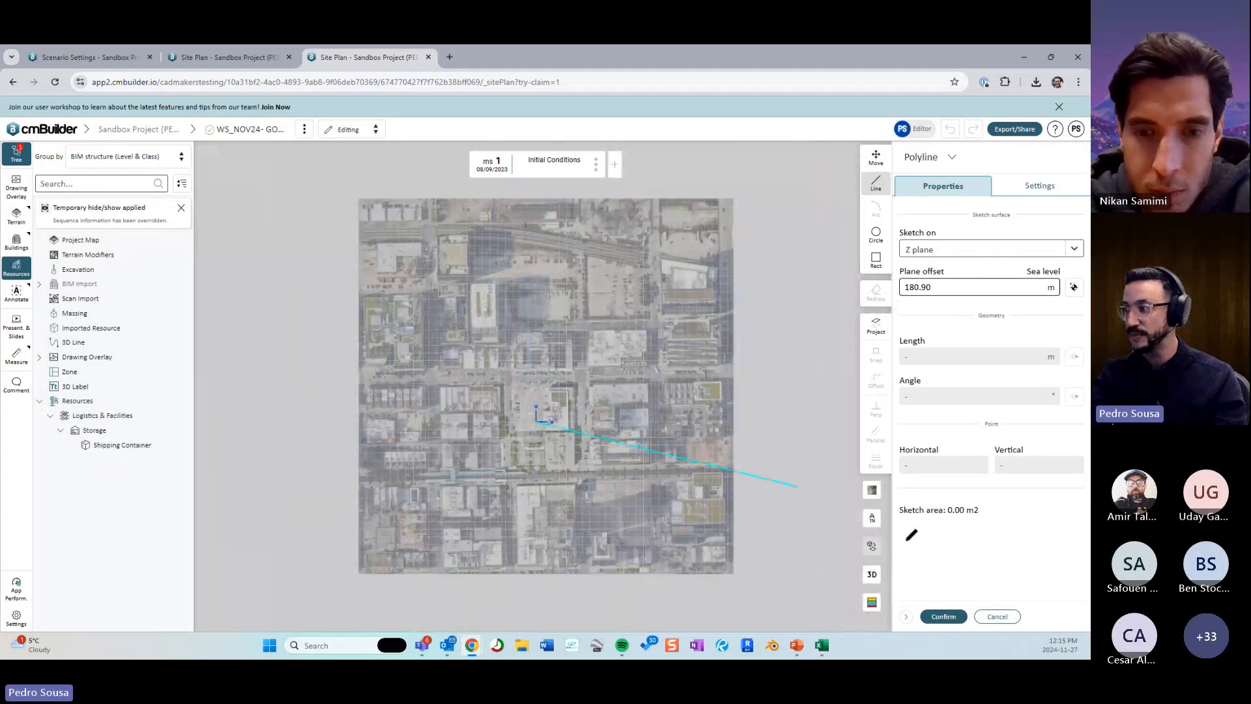
left_click(997, 616)
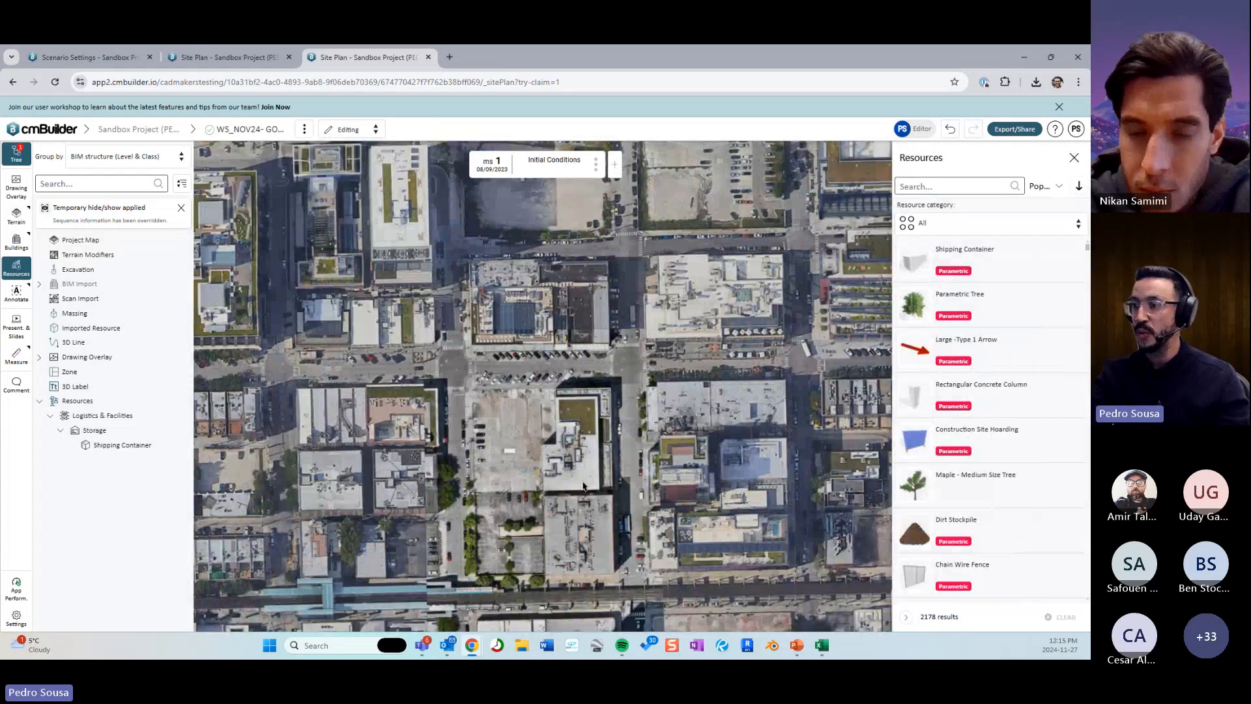
Delete the Shipping Container from the project lot in the 3D view.
right_click_drag(584, 487, 580, 417)
scroll(579, 410, "up", 5)
right_click_drag(645, 313, 531, 448)
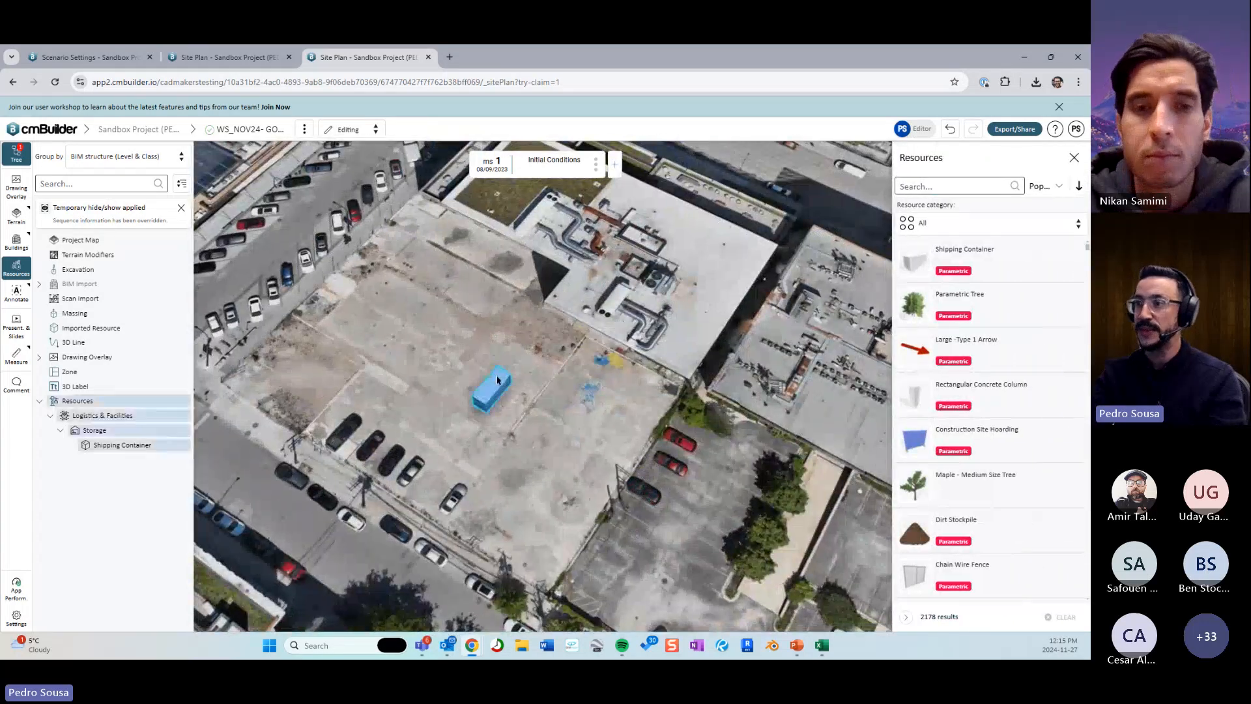
key("Delete")
left_click(467, 402)
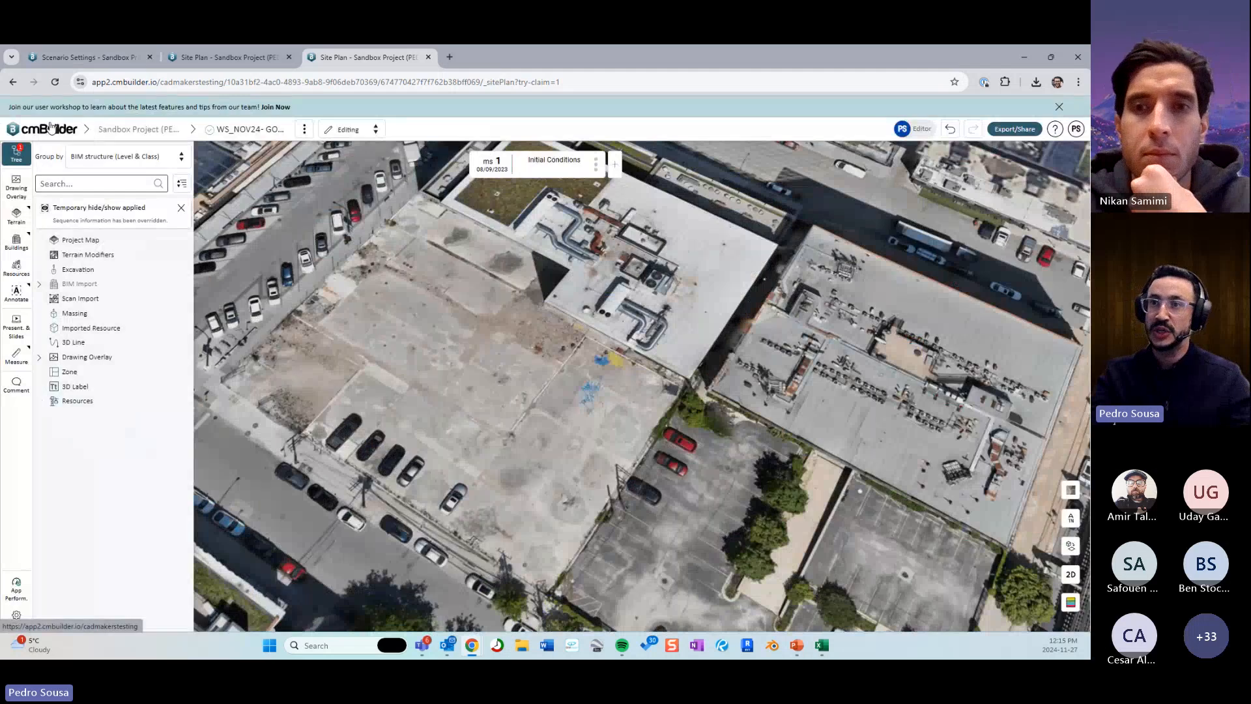
Open the project's coordinate system settings and start adding new local project coordinates.
left_click(138, 129)
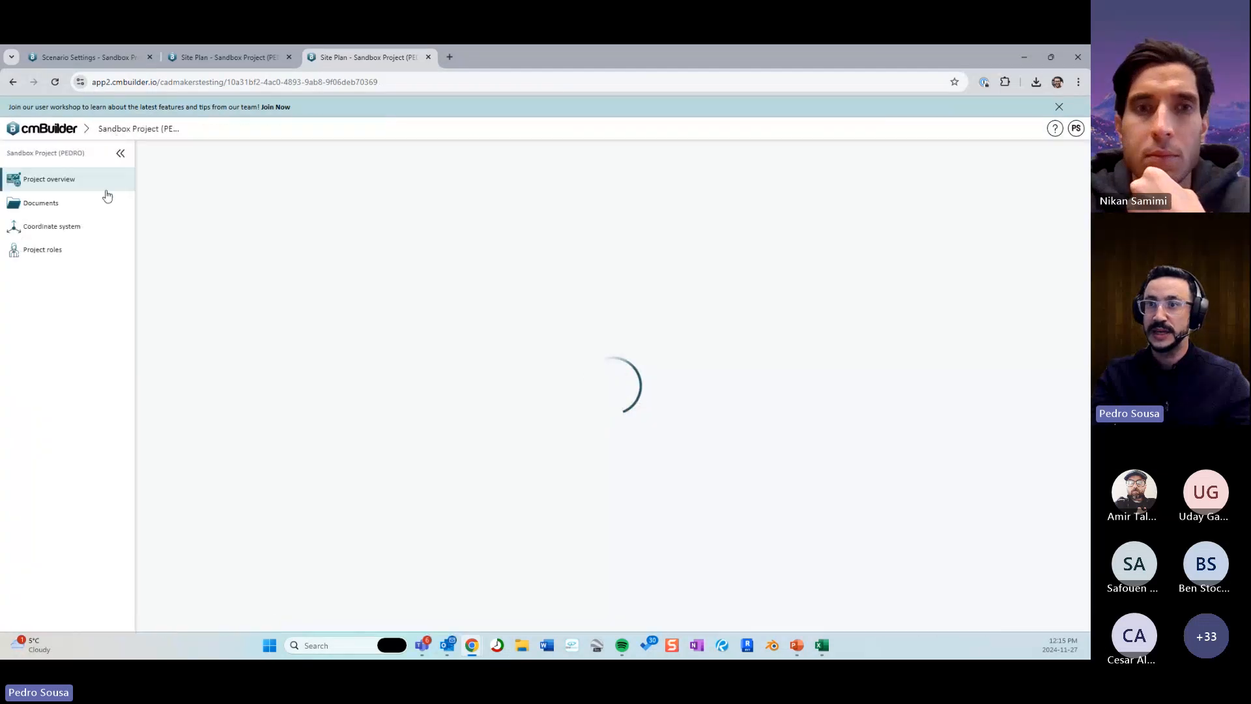
left_click(55, 231)
key("ctrl")
key("ctrl")
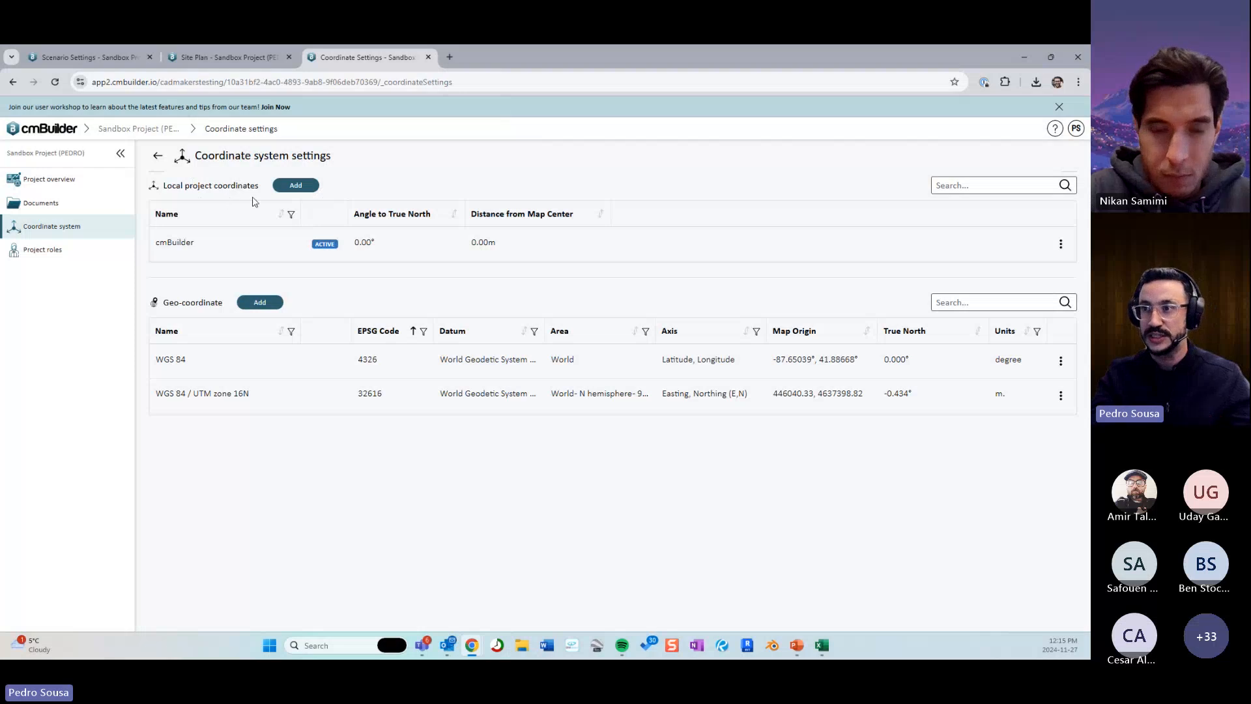
left_click(295, 185)
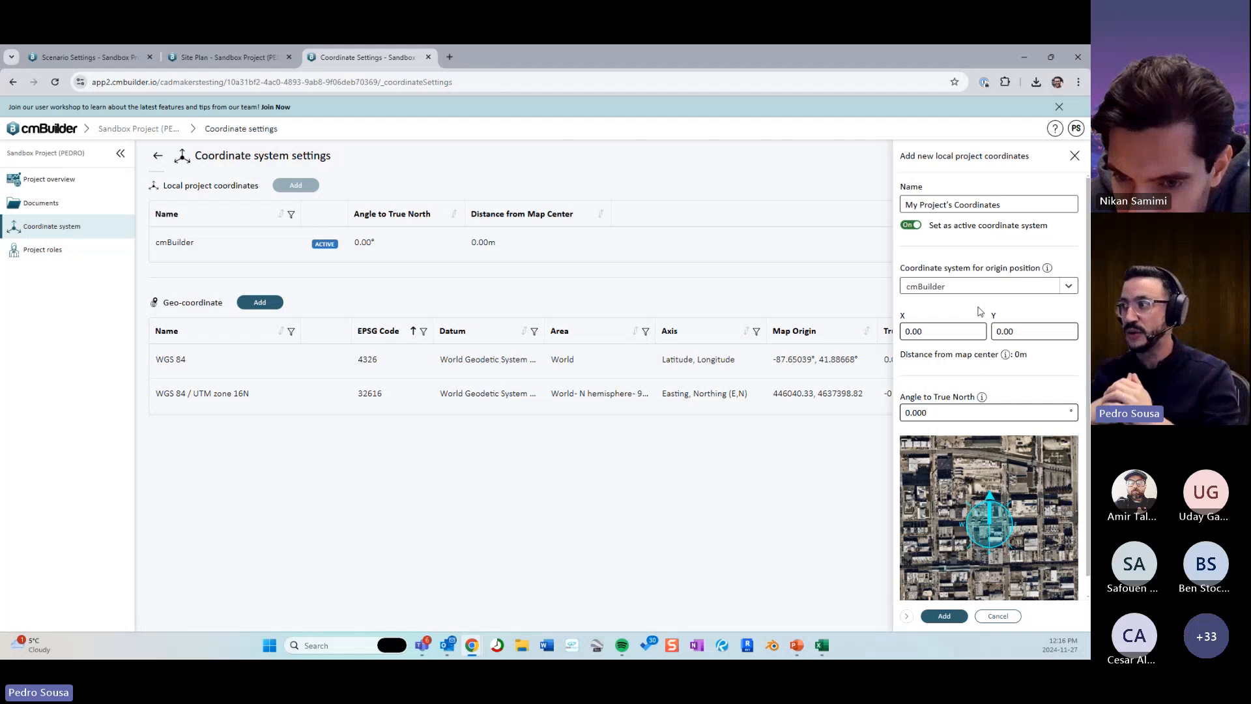
Try WGS 84 / UTM zone 16N as the coordinate system for the origin position, and set it back to cmBuilder.
left_click(1004, 287)
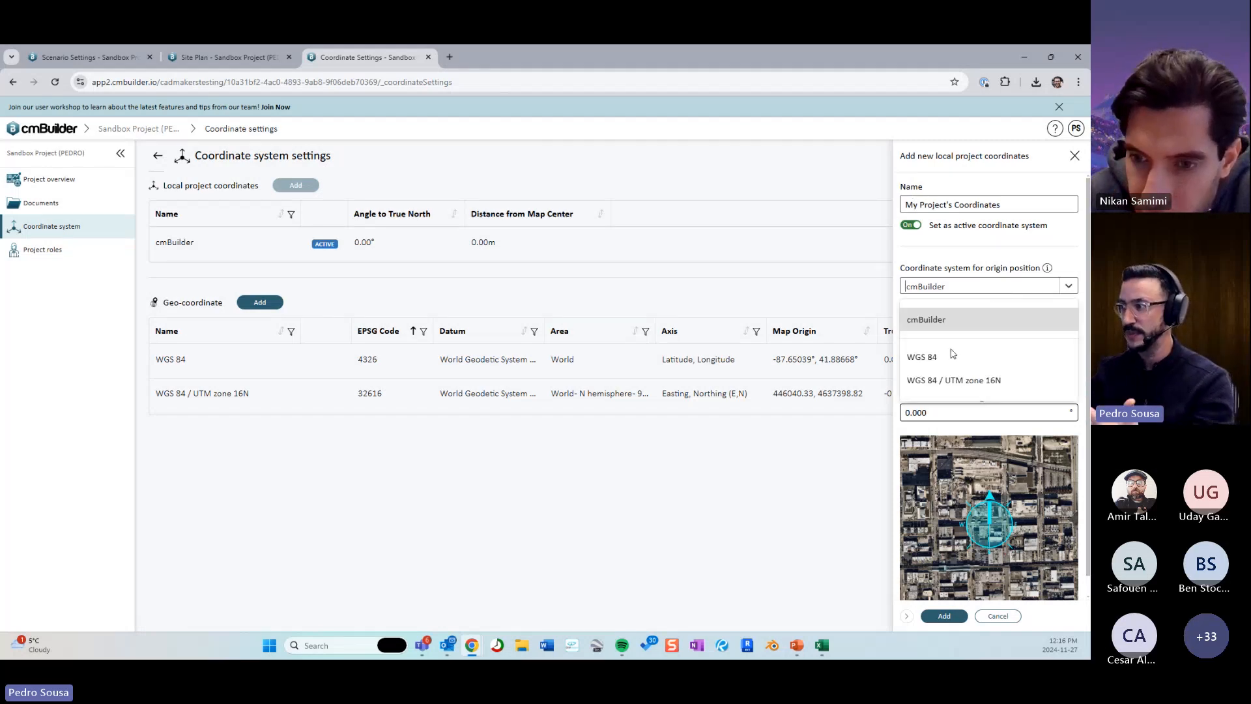
left_click(948, 380)
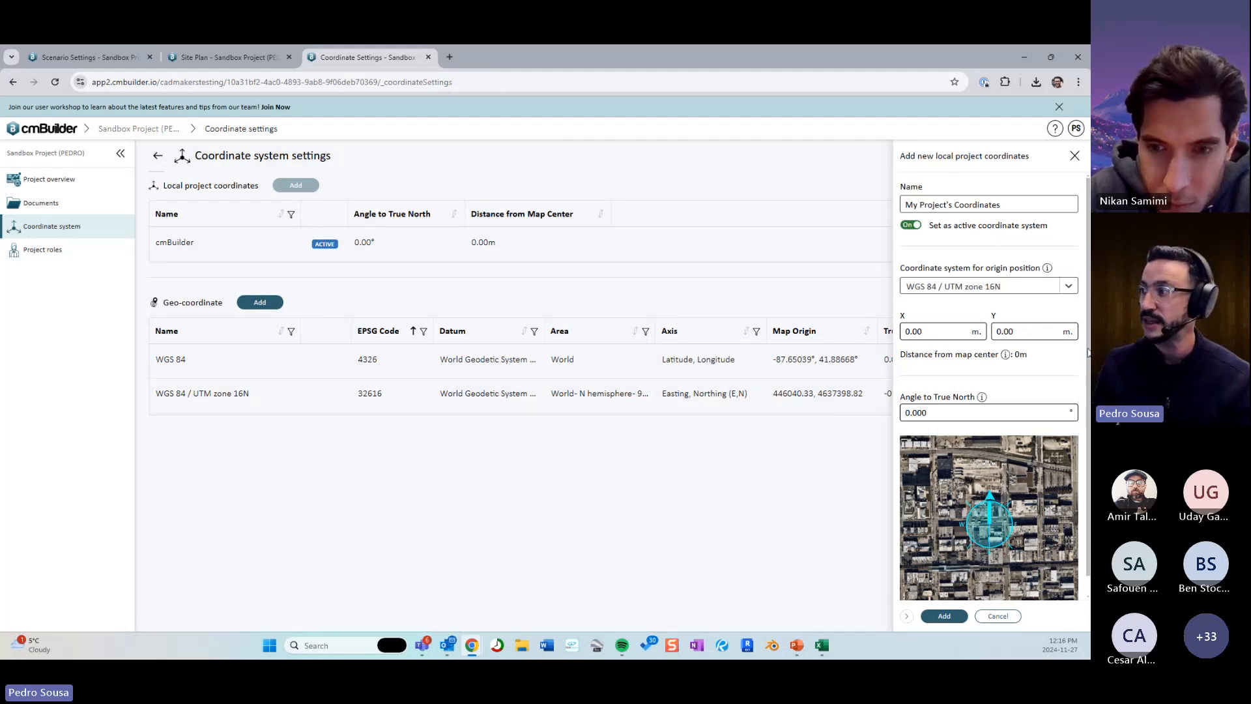
left_click(991, 286)
left_click(972, 324)
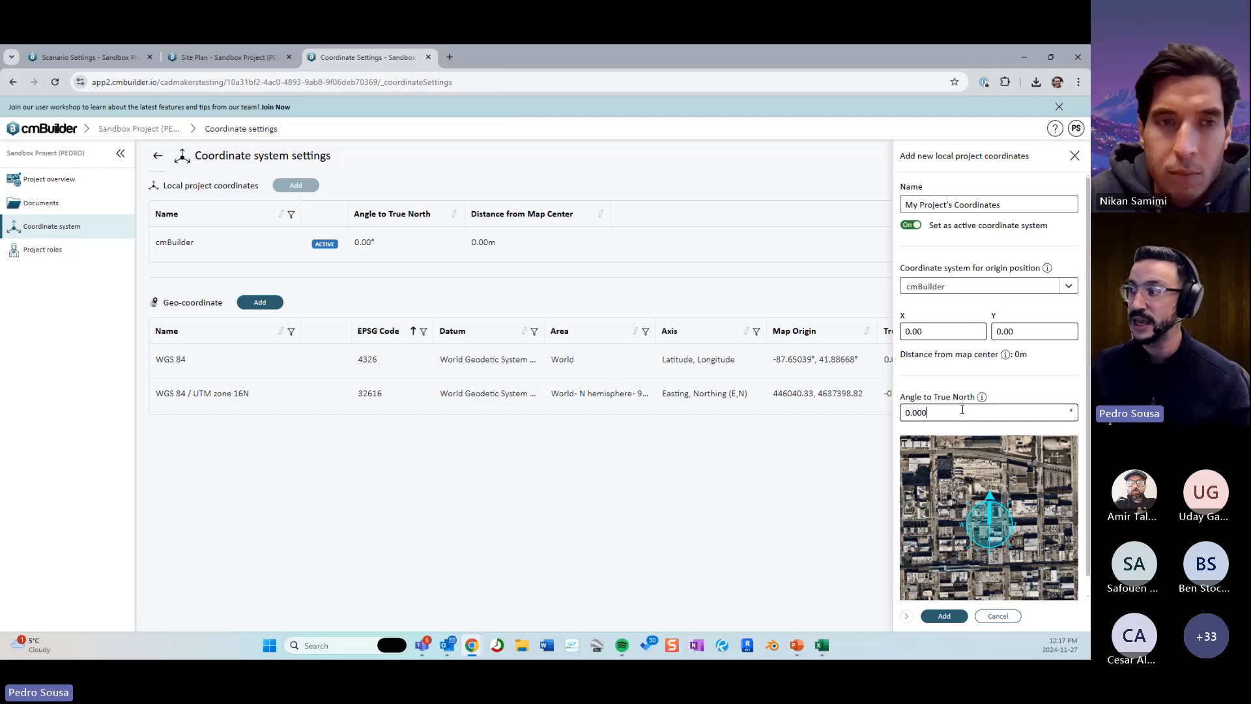
Set the new local coordinates' angle to True North to 45° and add them as the active system.
left_click_drag(958, 413, 904, 412)
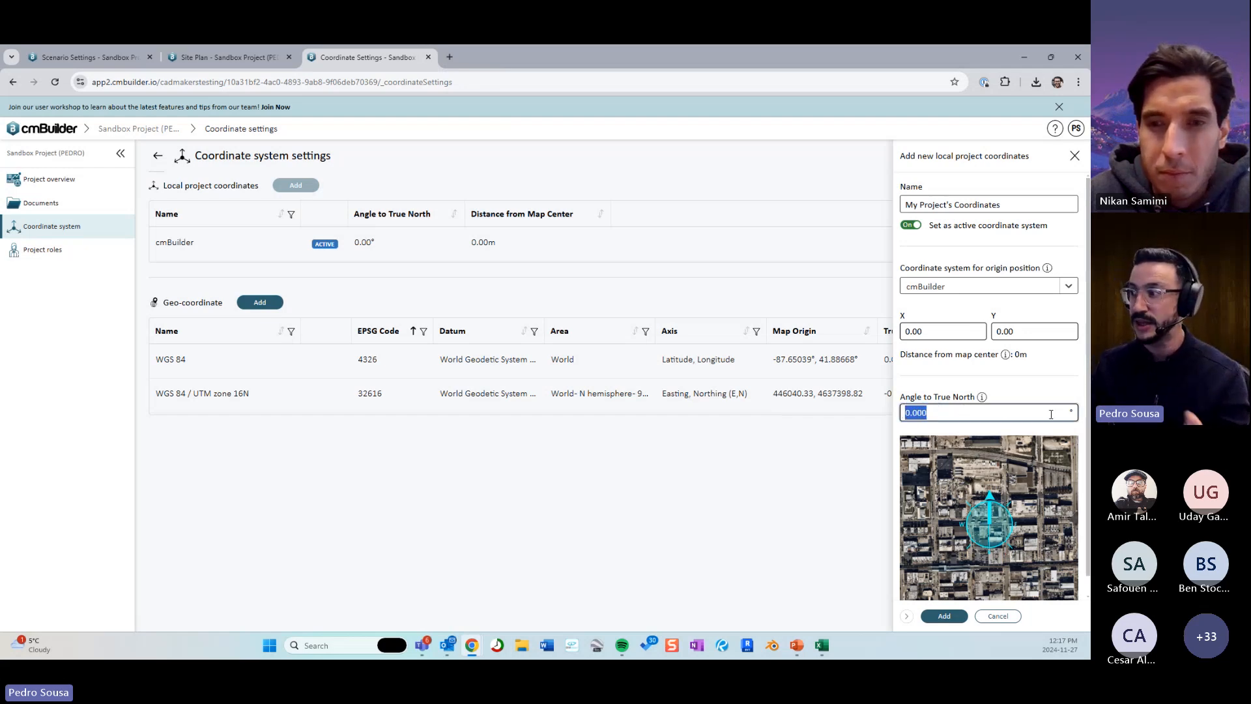
key("Return")
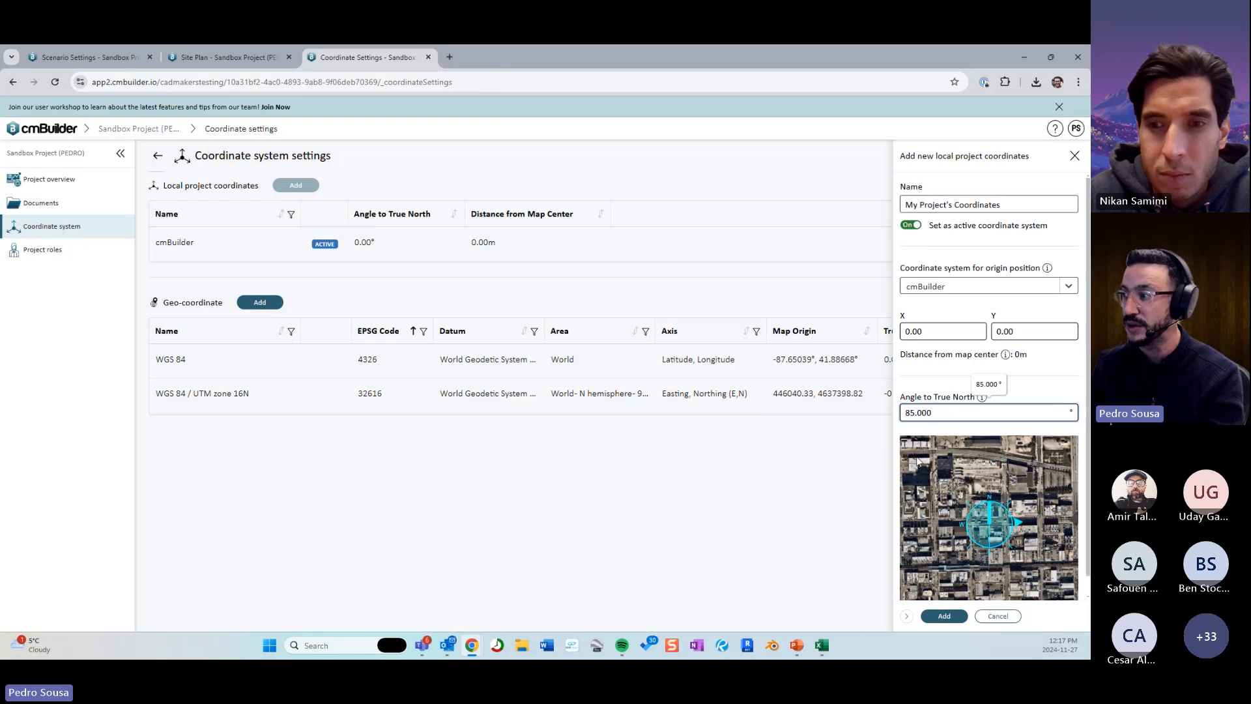
key("ctrl+a")
type("45")
key("Return")
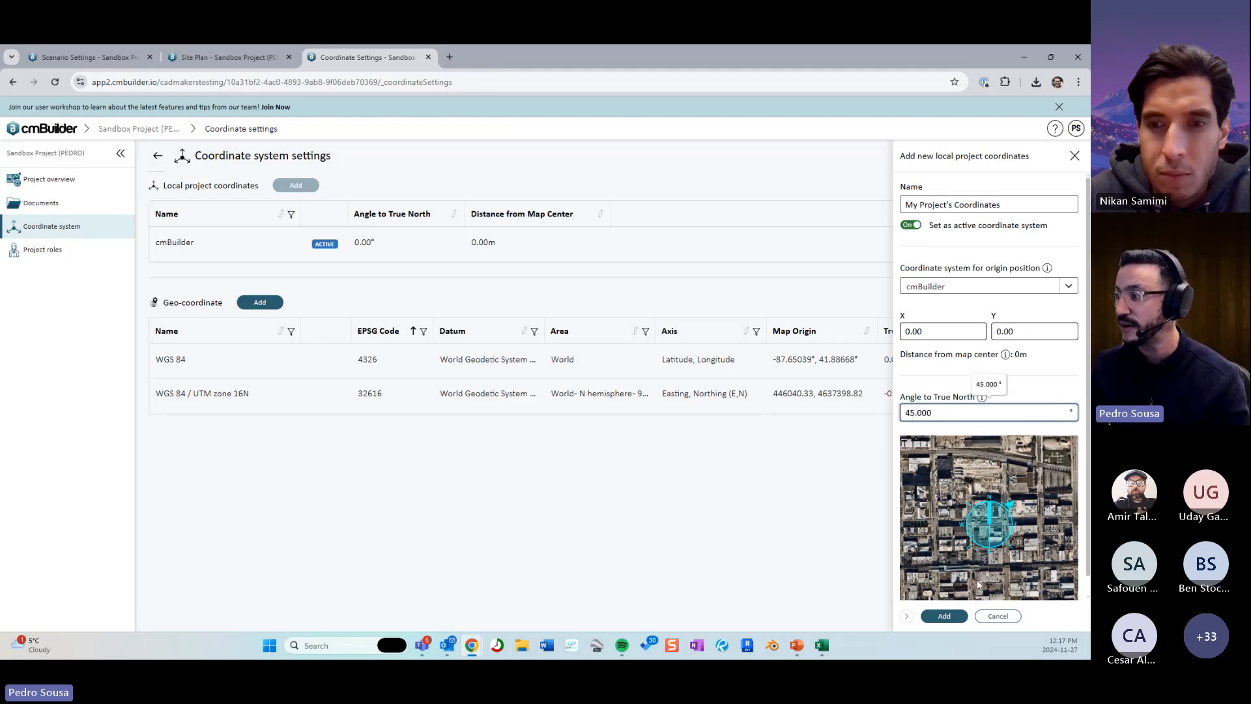
left_click(957, 618)
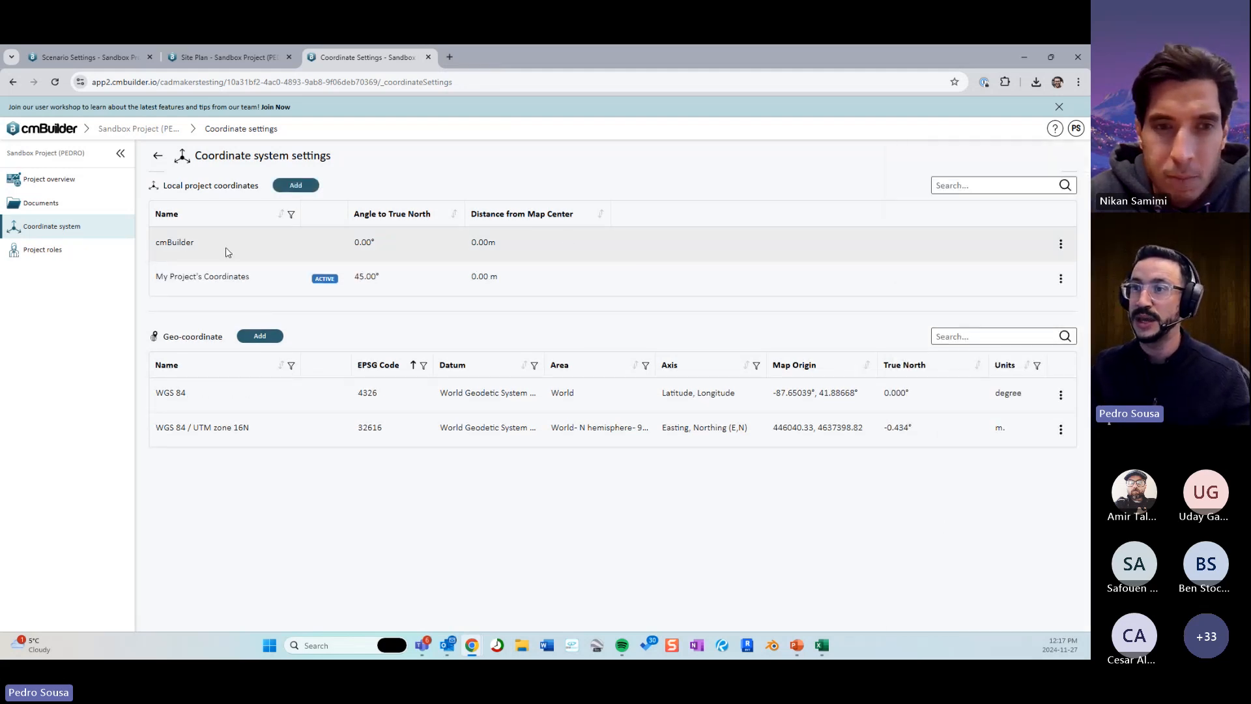
Return to the project overview, open the WS_NOV24 - GODFATHER II scenario, and show its satellite imagery.
left_click(146, 128)
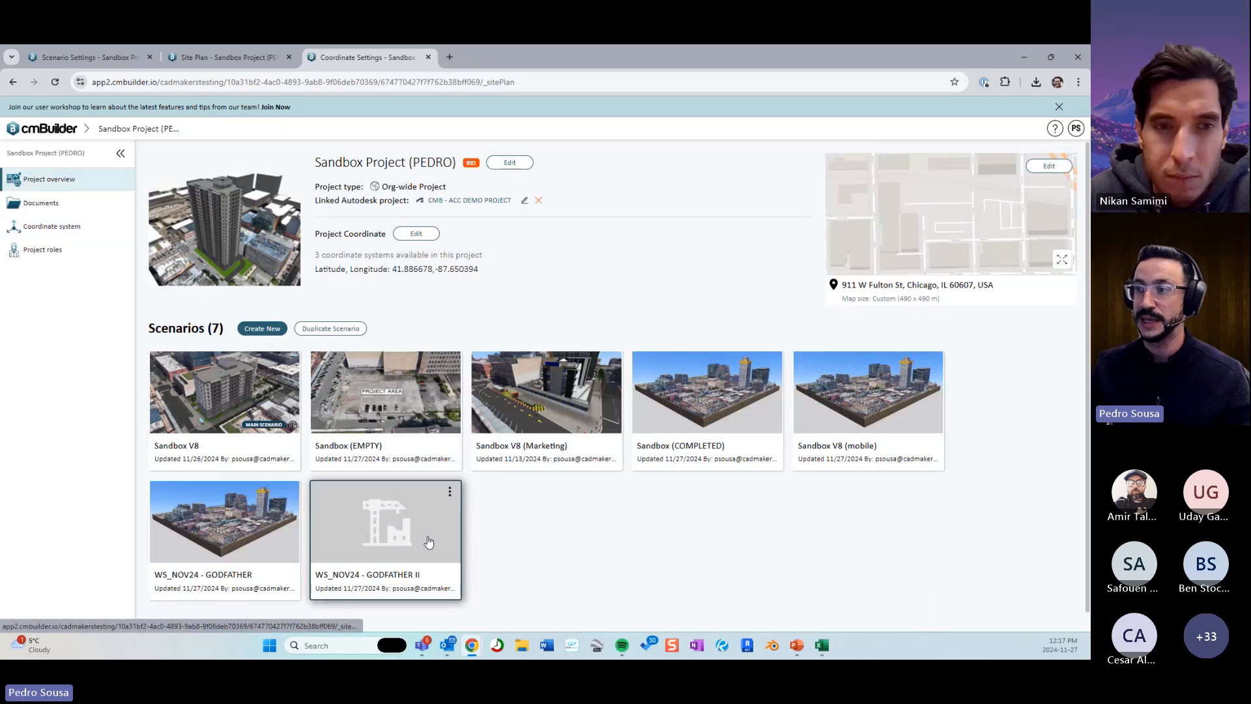
left_click(428, 541)
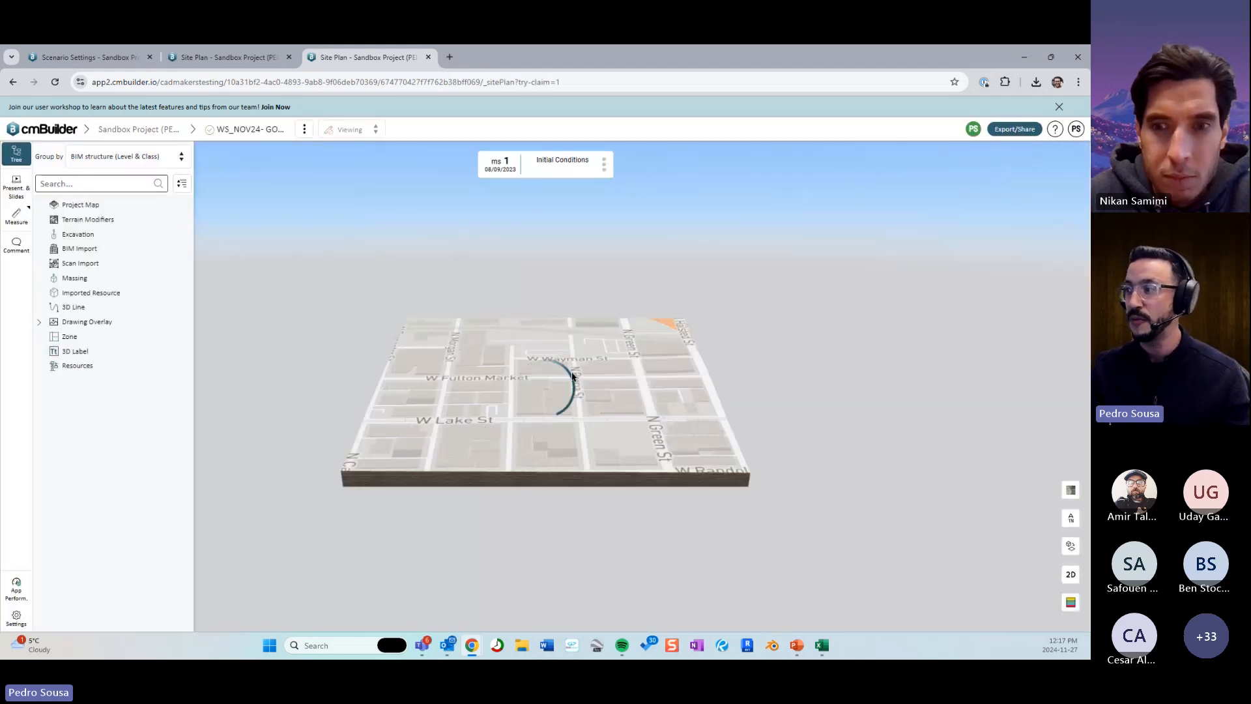
left_click(1071, 490)
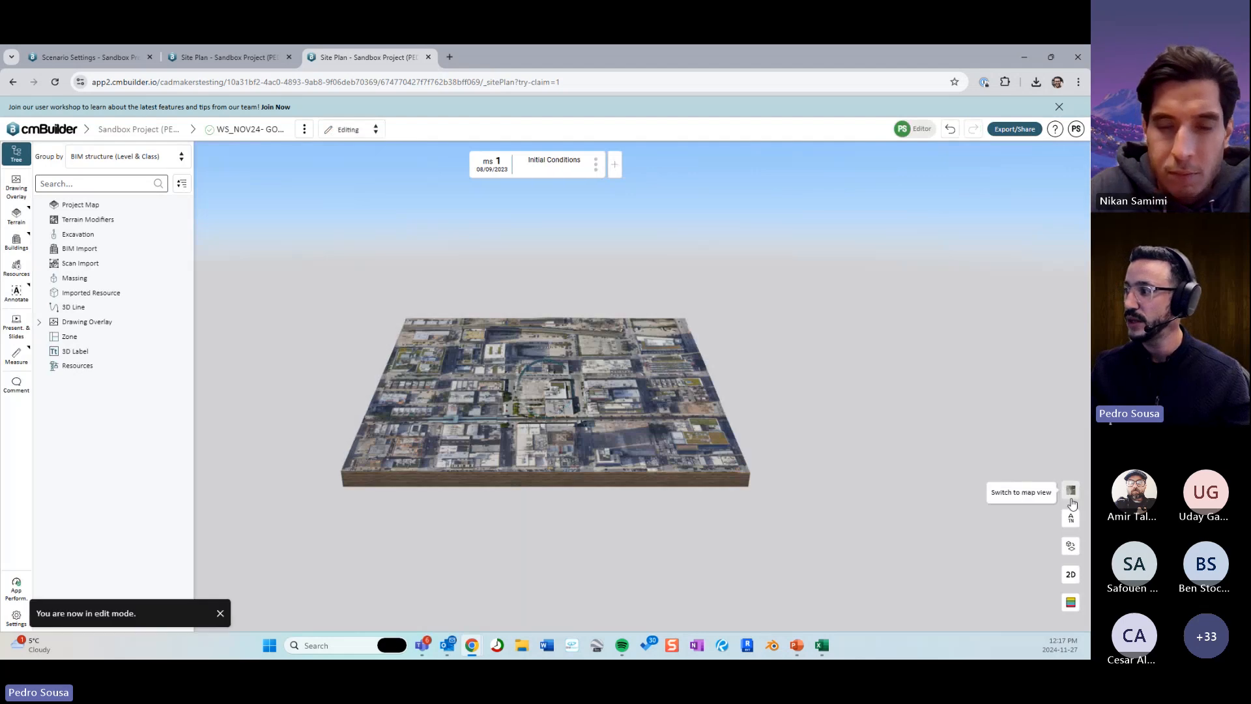
Place a Shipping Container resource as a single point in the open parking lot, keeping its default properties.
left_click_drag(722, 472, 713, 479)
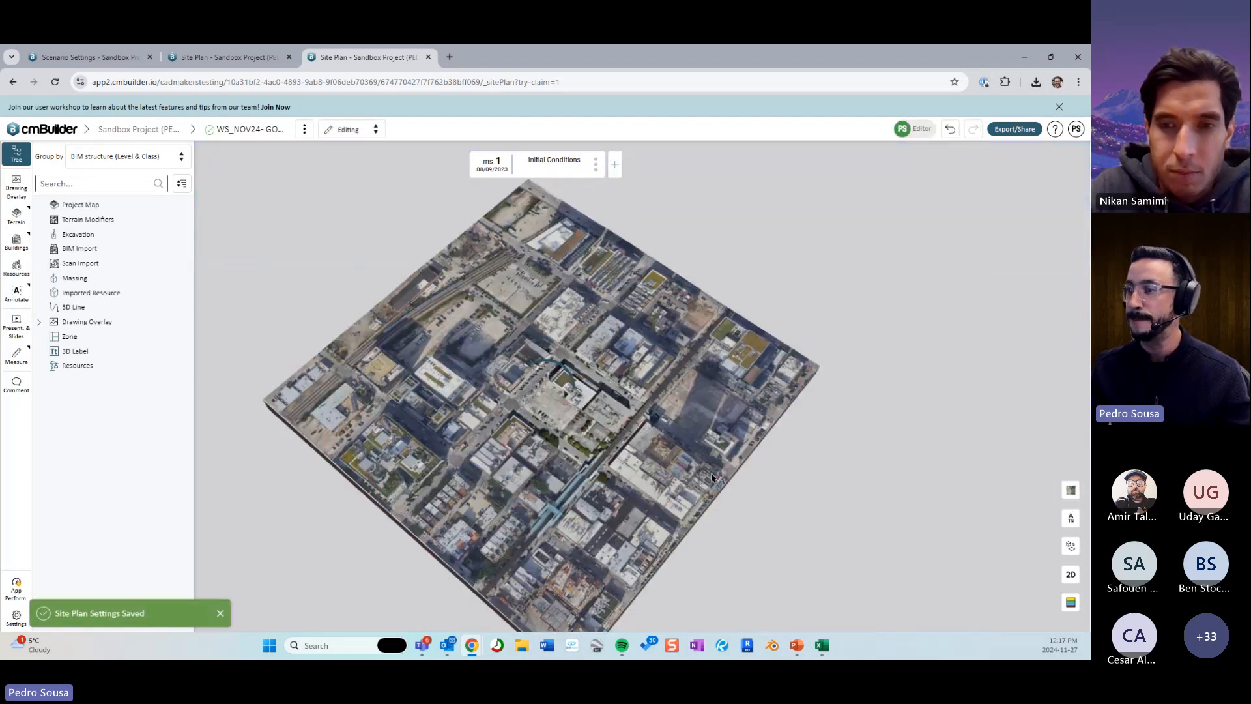
scroll(712, 479, "up", 10)
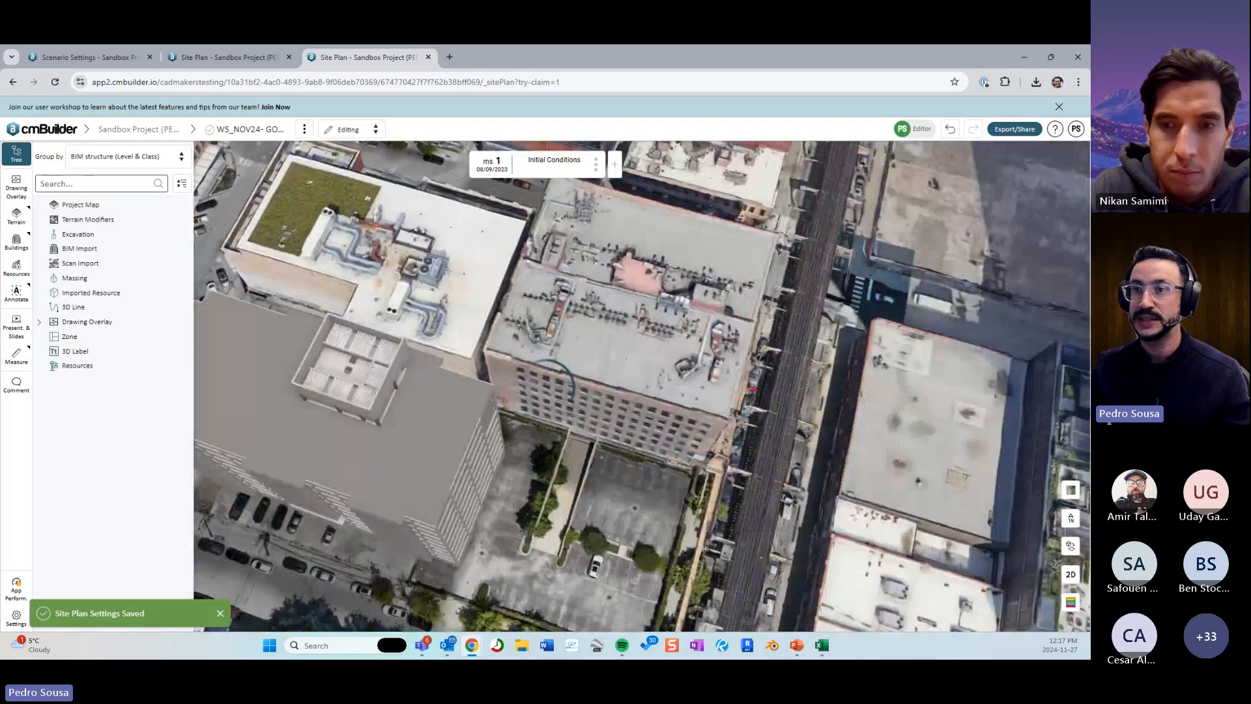
left_click(17, 267)
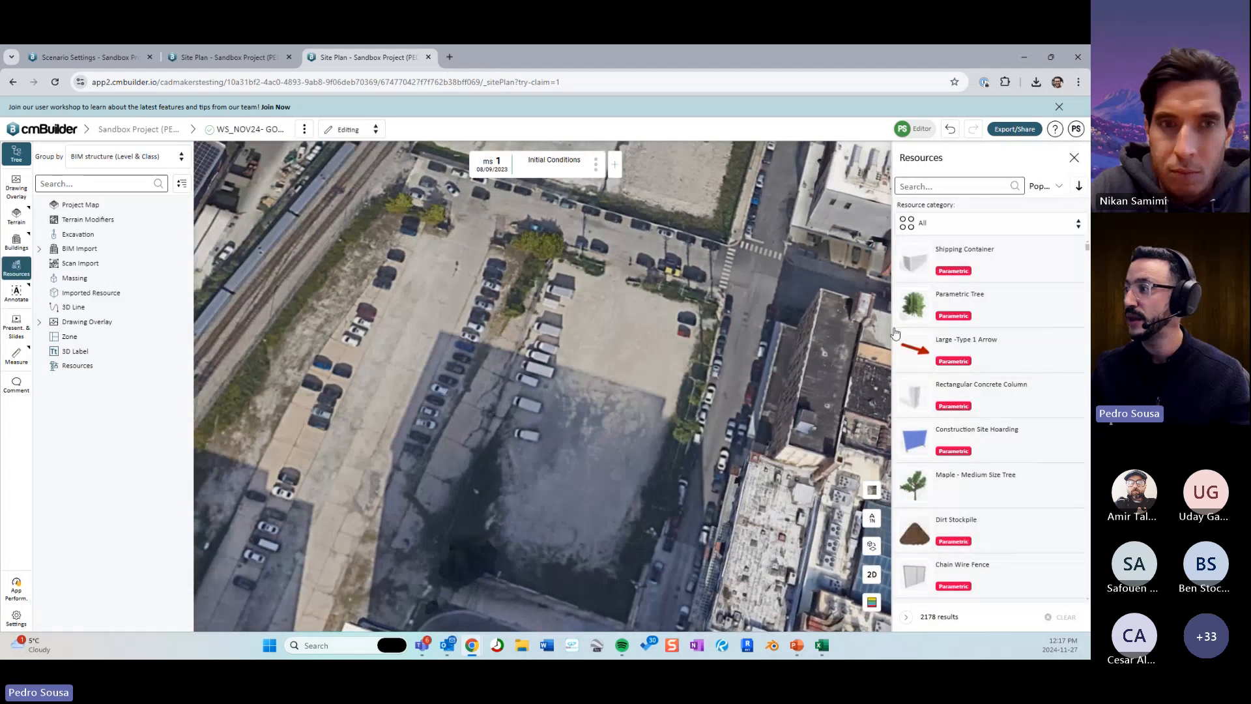
left_click(938, 260)
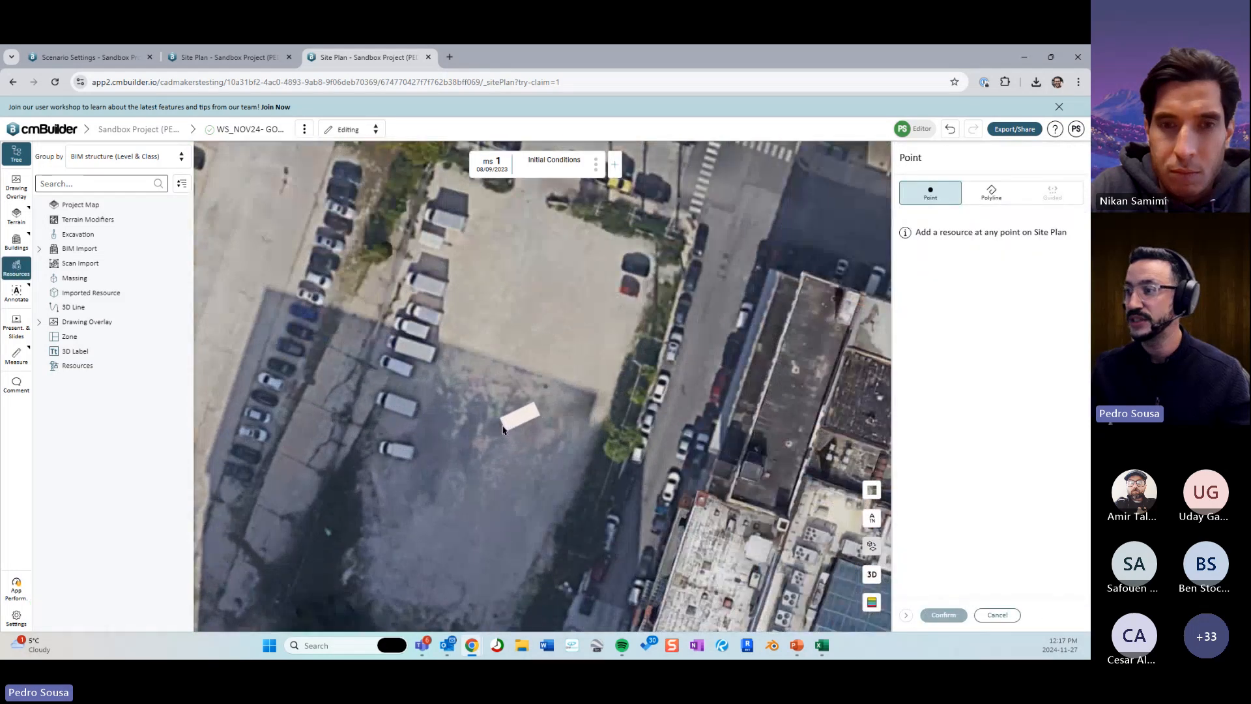
left_click(503, 429)
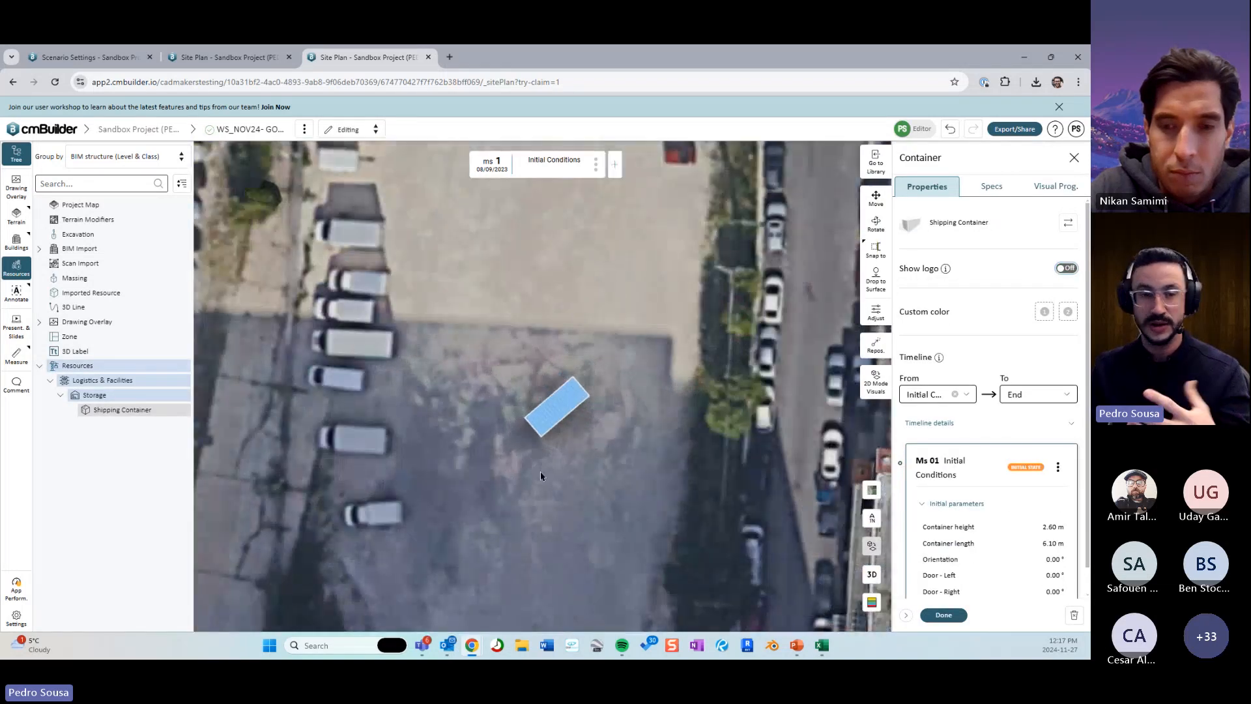
scroll(541, 472, "down", 3)
scroll(529, 458, "up", 3)
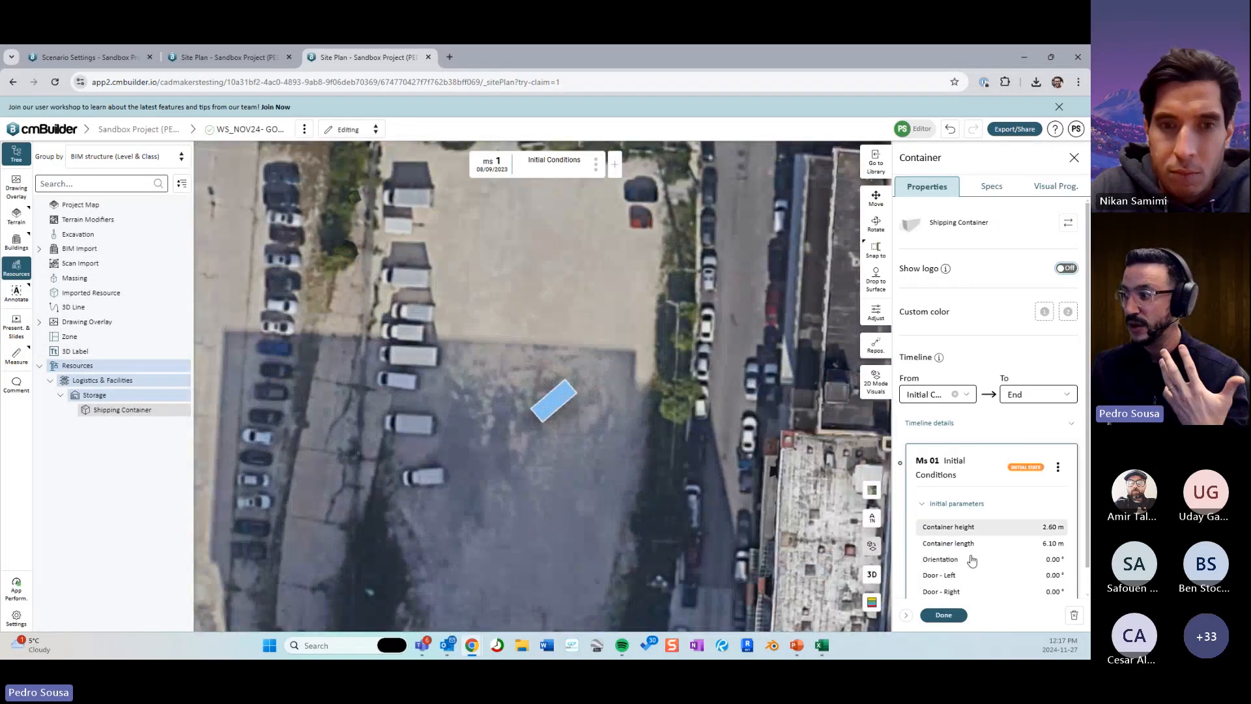
left_click(944, 615)
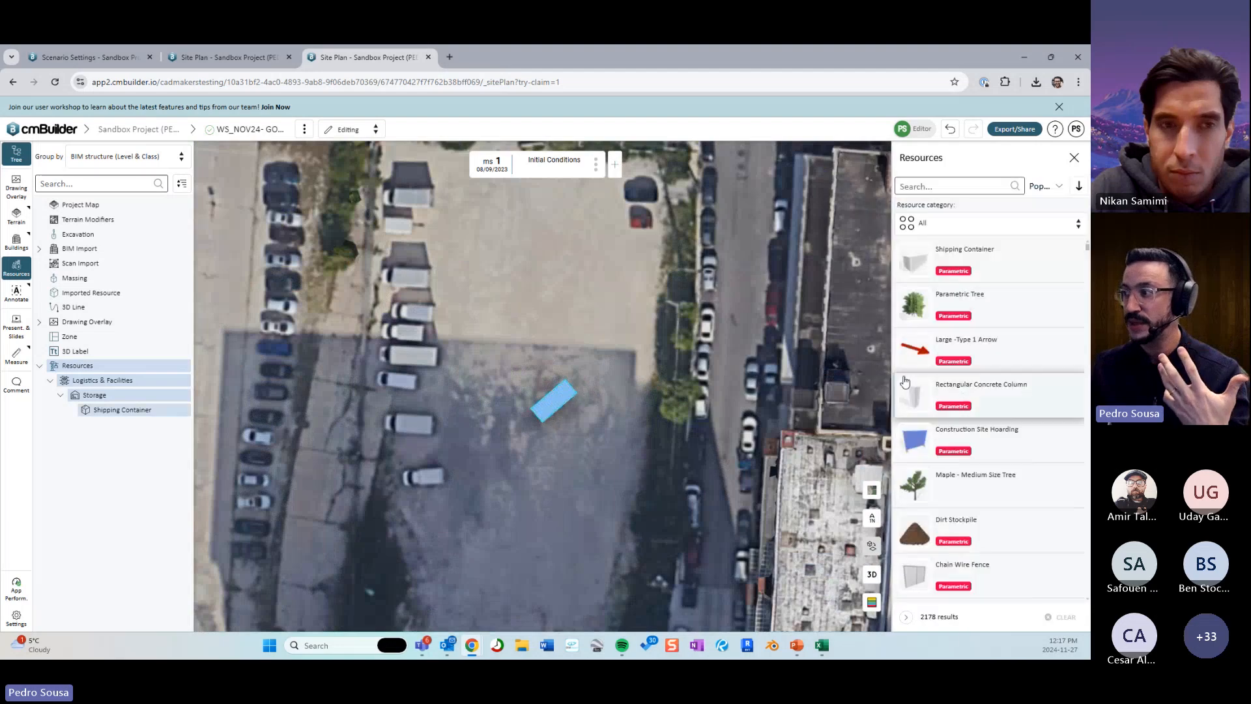
Try sketching a polyline for another shipping container beside the placed one, then cancel it and close the resource library.
left_click(1022, 279)
left_click(454, 442)
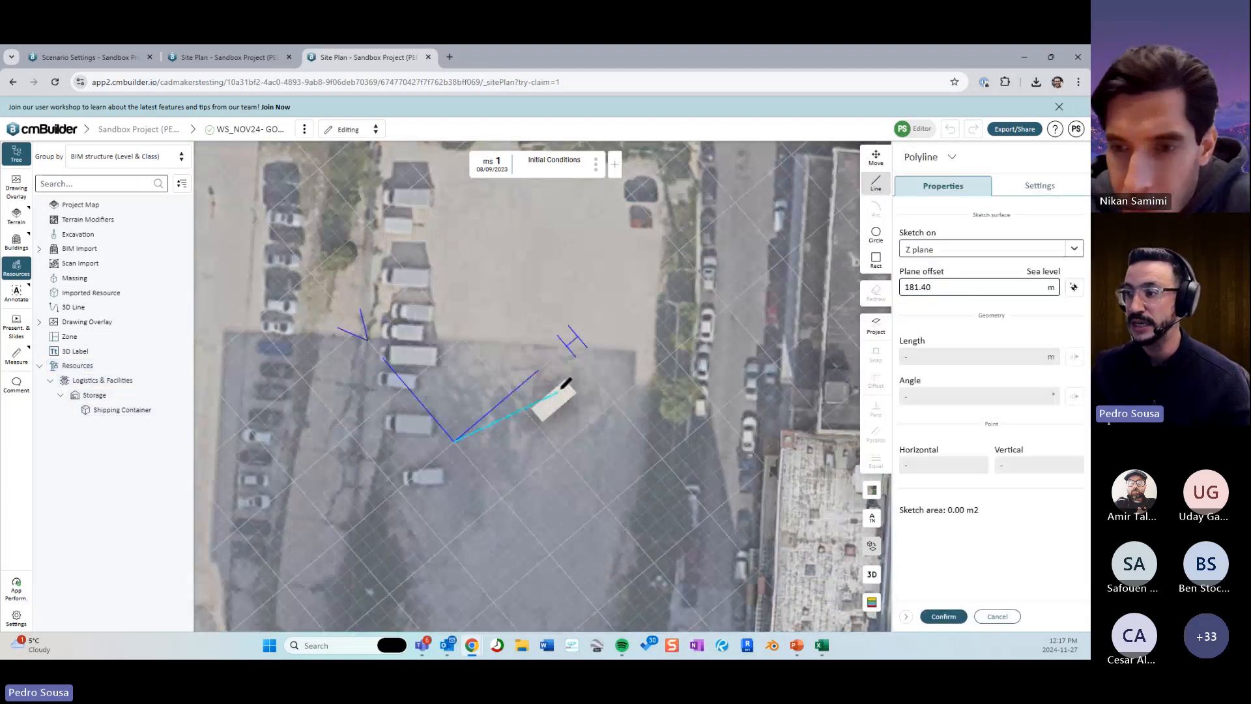
scroll(566, 383, "down", 5)
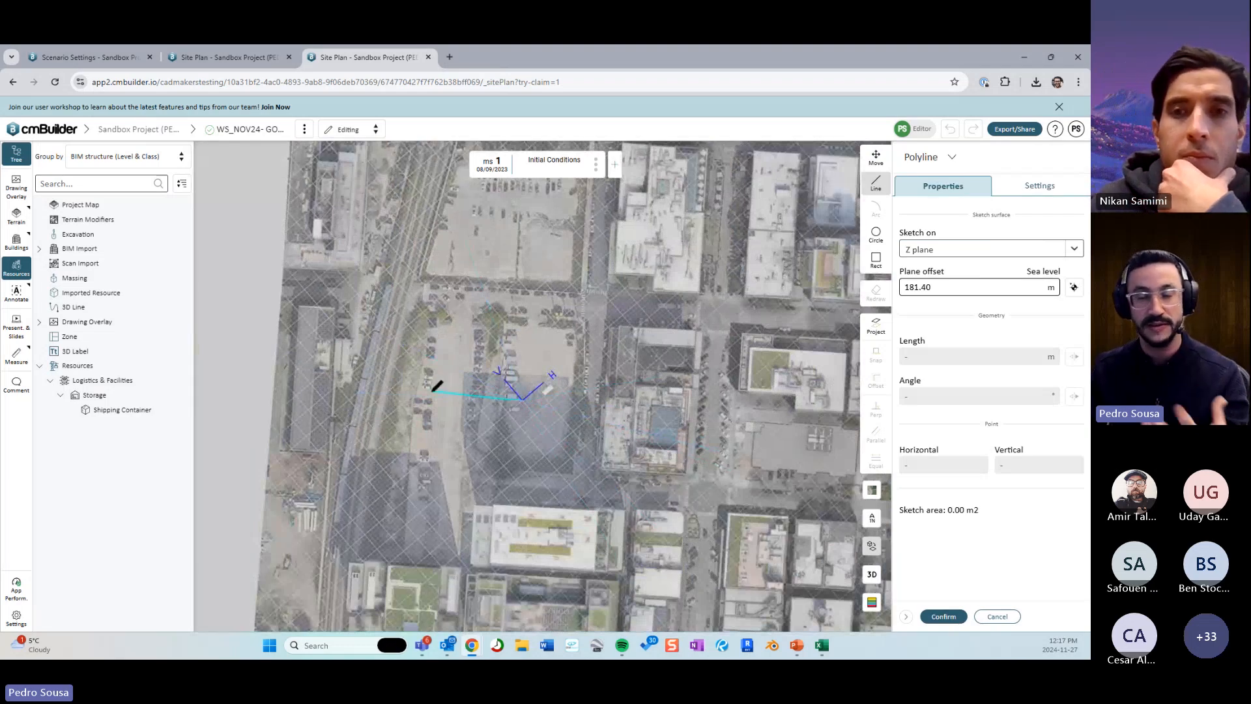
left_click(997, 617)
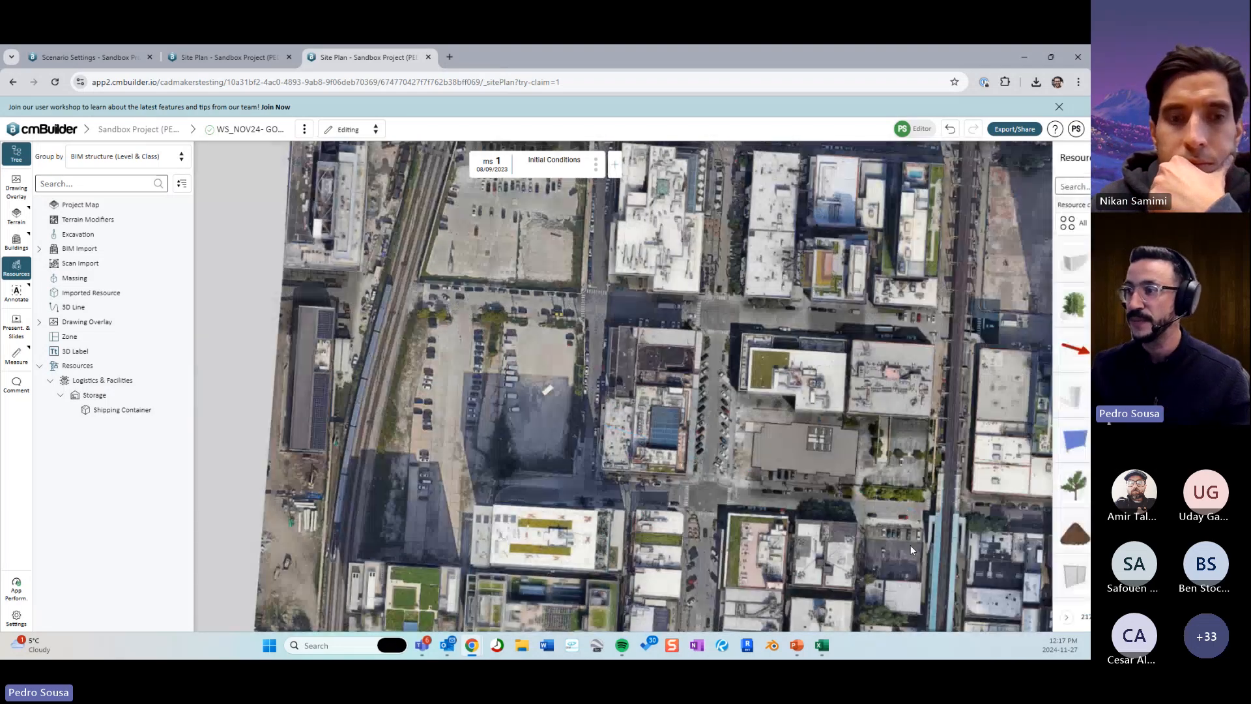
left_click(1074, 158)
Delete the shipping container from the parking lot.
scroll(548, 394, "up", 5)
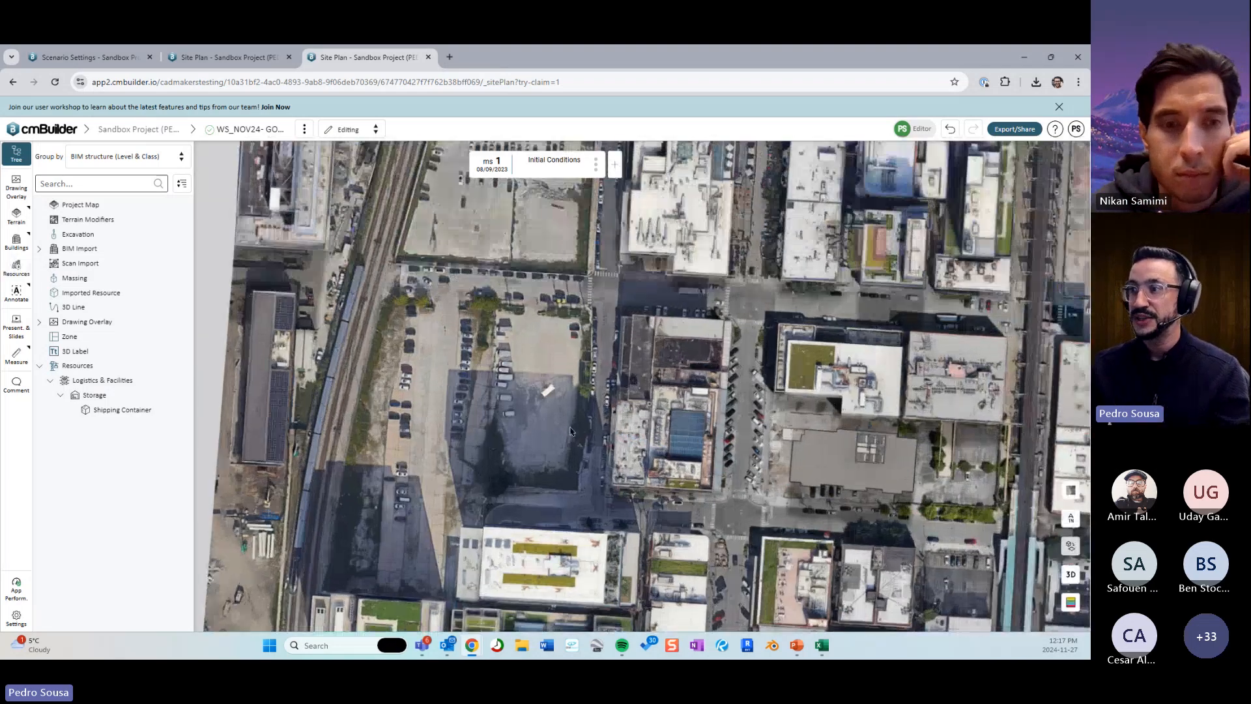
left_click(550, 400)
key("Delete")
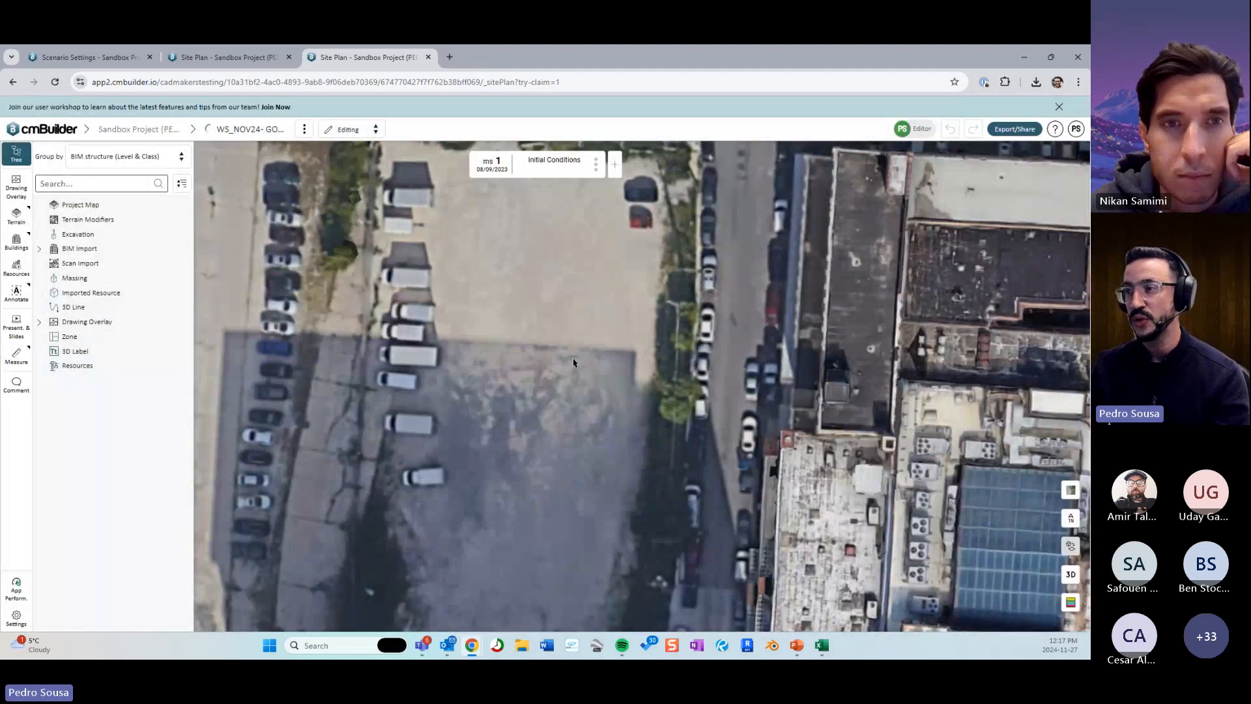
scroll(573, 363, "down", 5)
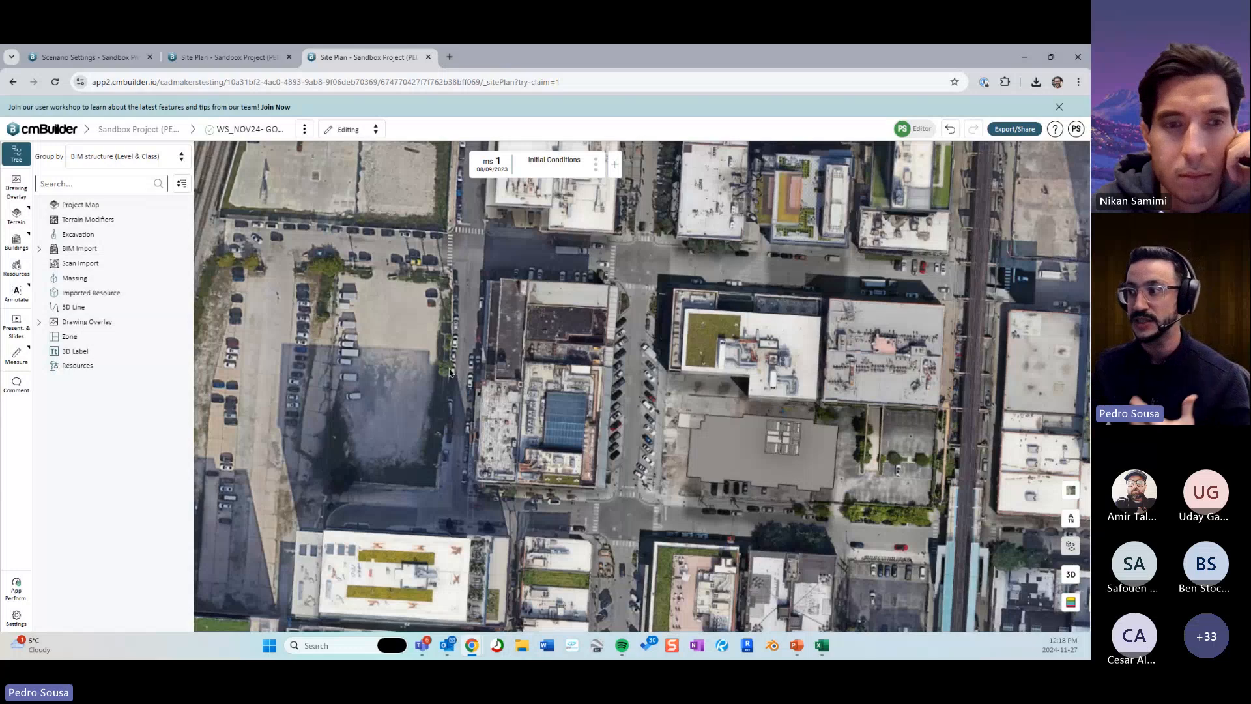
left_click_drag(456, 377, 412, 347)
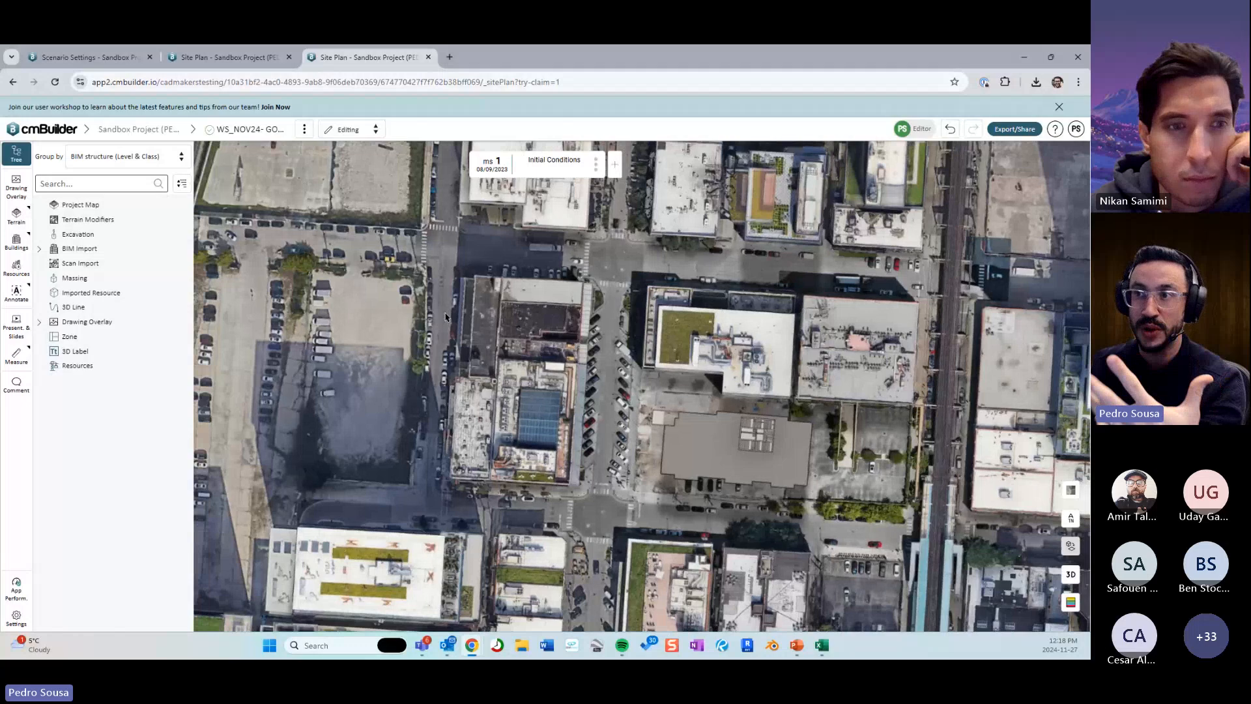
Switch to the WS_NOV24 - GODFATHER site plan, view it from above, and show the Sandbox - Logistics Plan v1.pdf drawing.
left_click(248, 57)
scroll(554, 352, "down", 3)
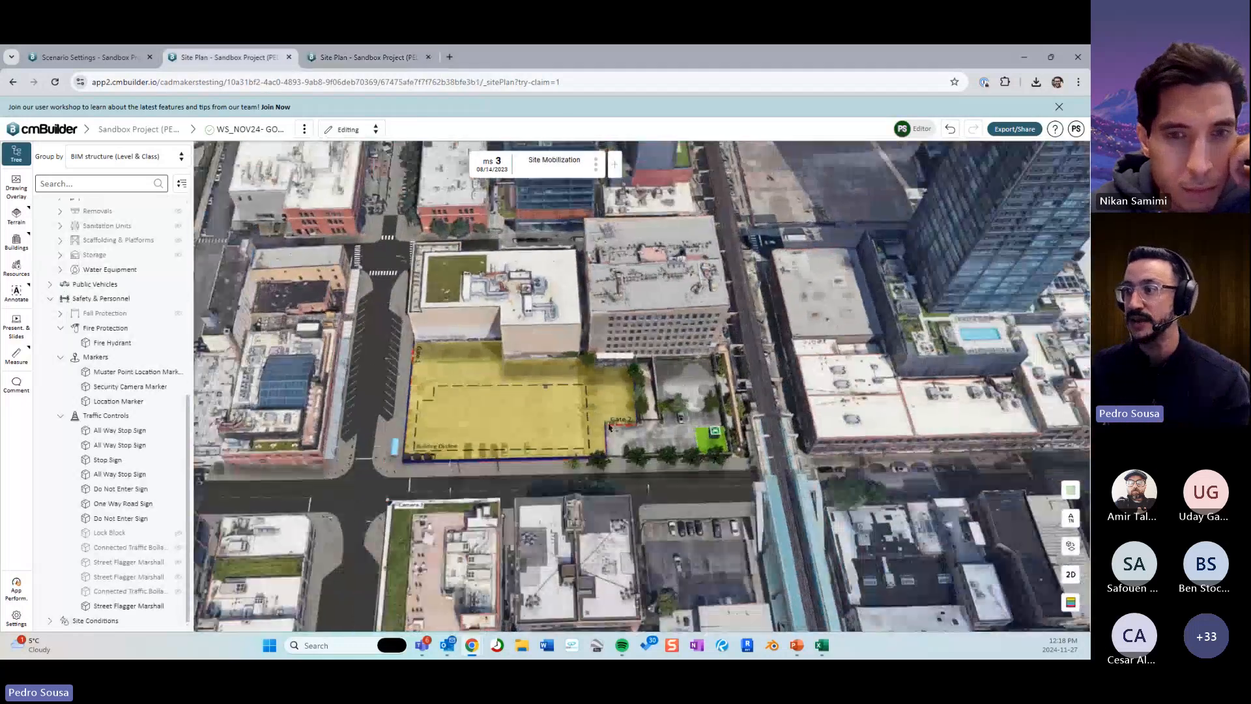
right_click_drag(586, 375, 629, 453)
left_click_drag(634, 454, 678, 448)
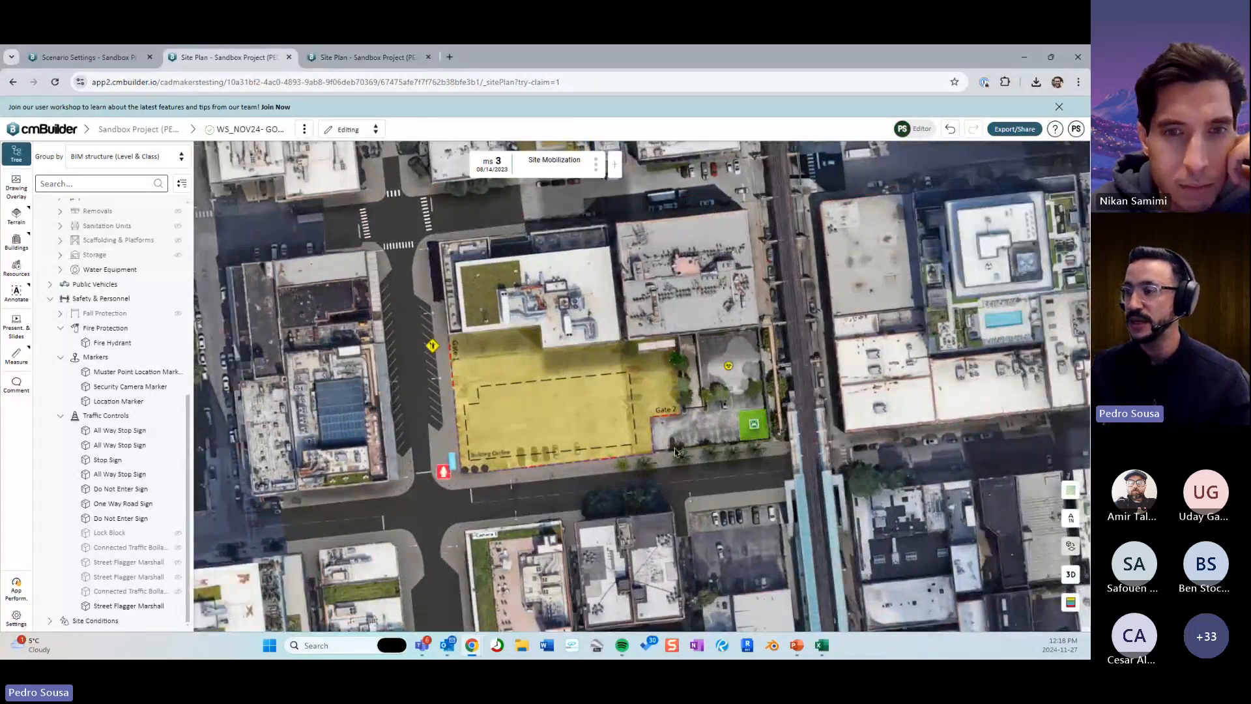
right_click_drag(232, 175, 225, 174)
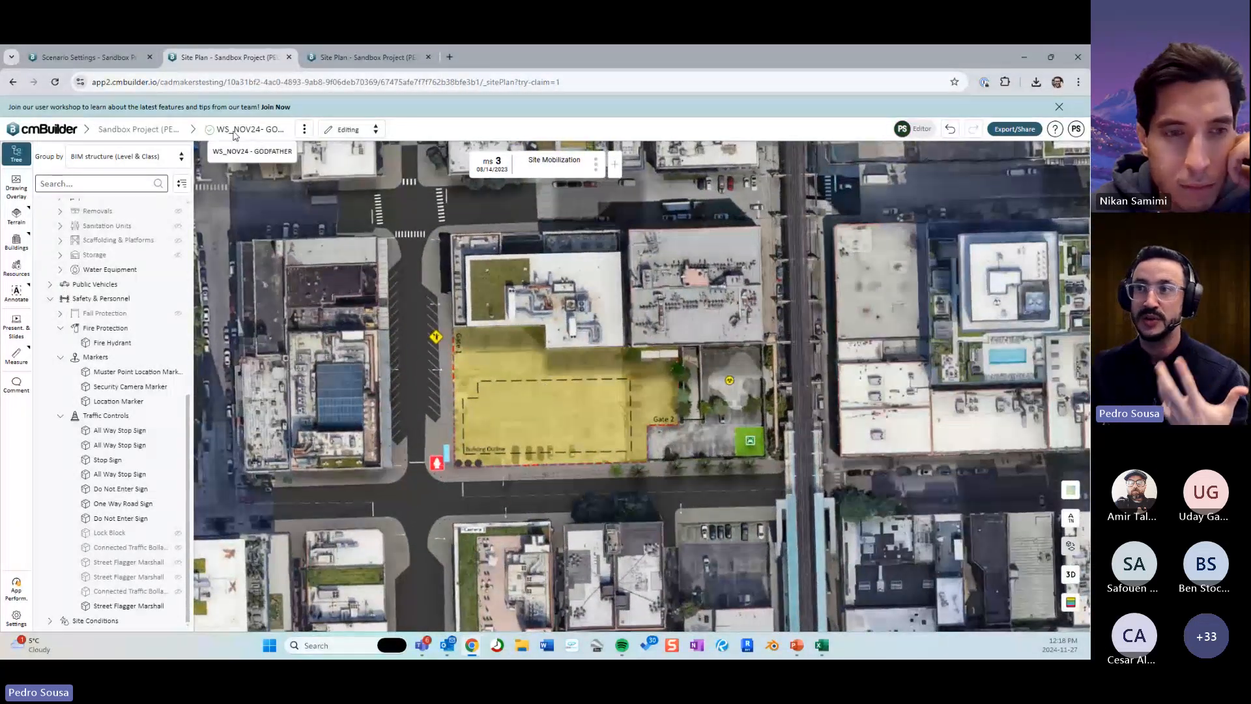
left_click(304, 129)
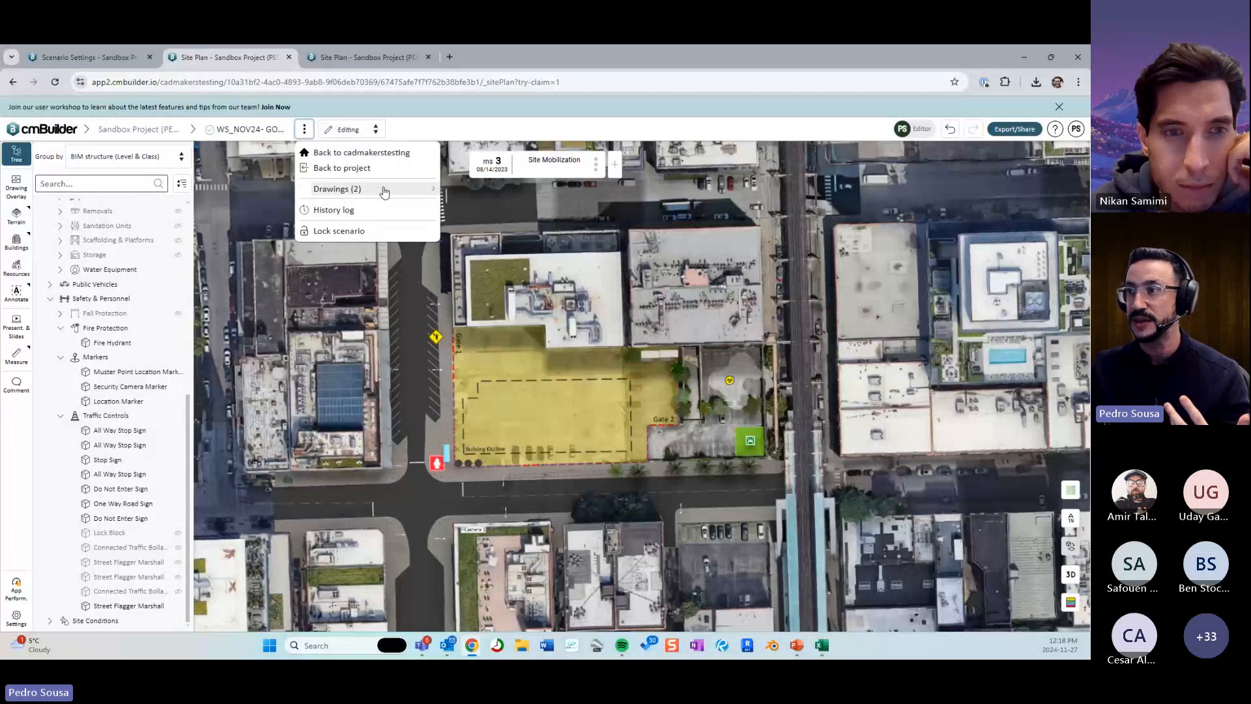
mouse_move(385, 190)
left_click(515, 200)
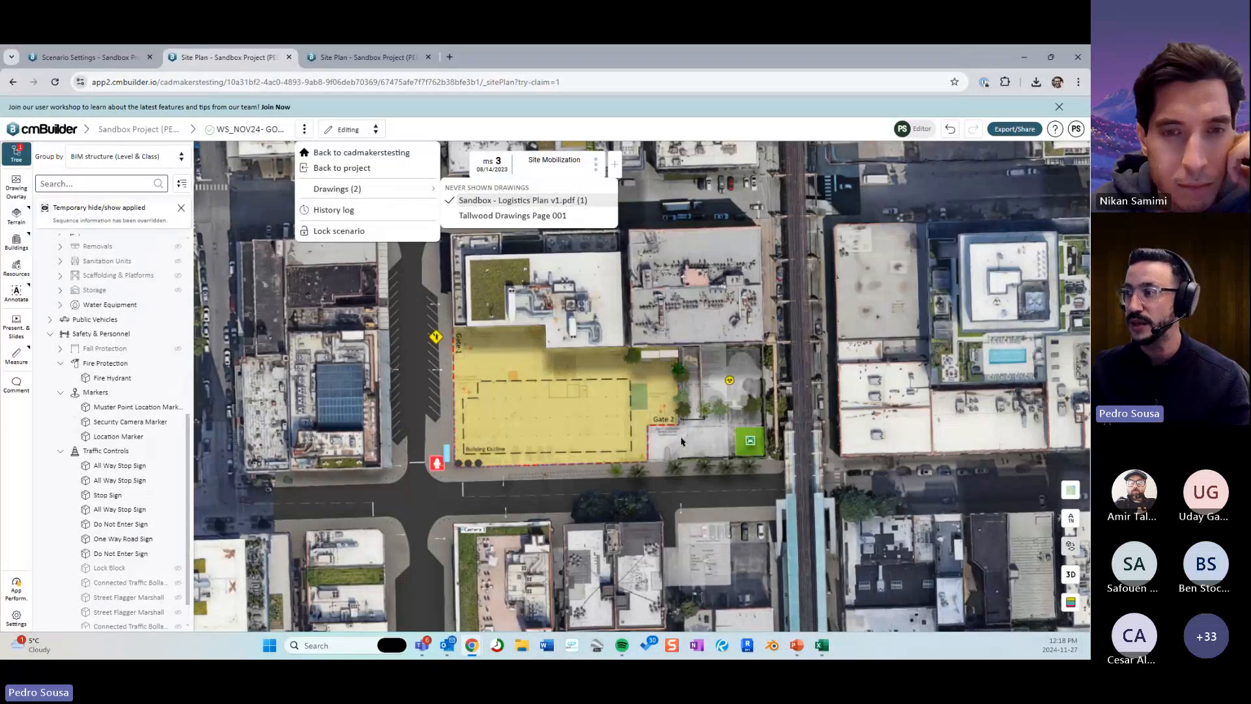
Turn off terrain projection for the logistics plan drawing and reconnect it to the timeline from Beginning to End.
left_click(682, 441)
left_click(658, 445)
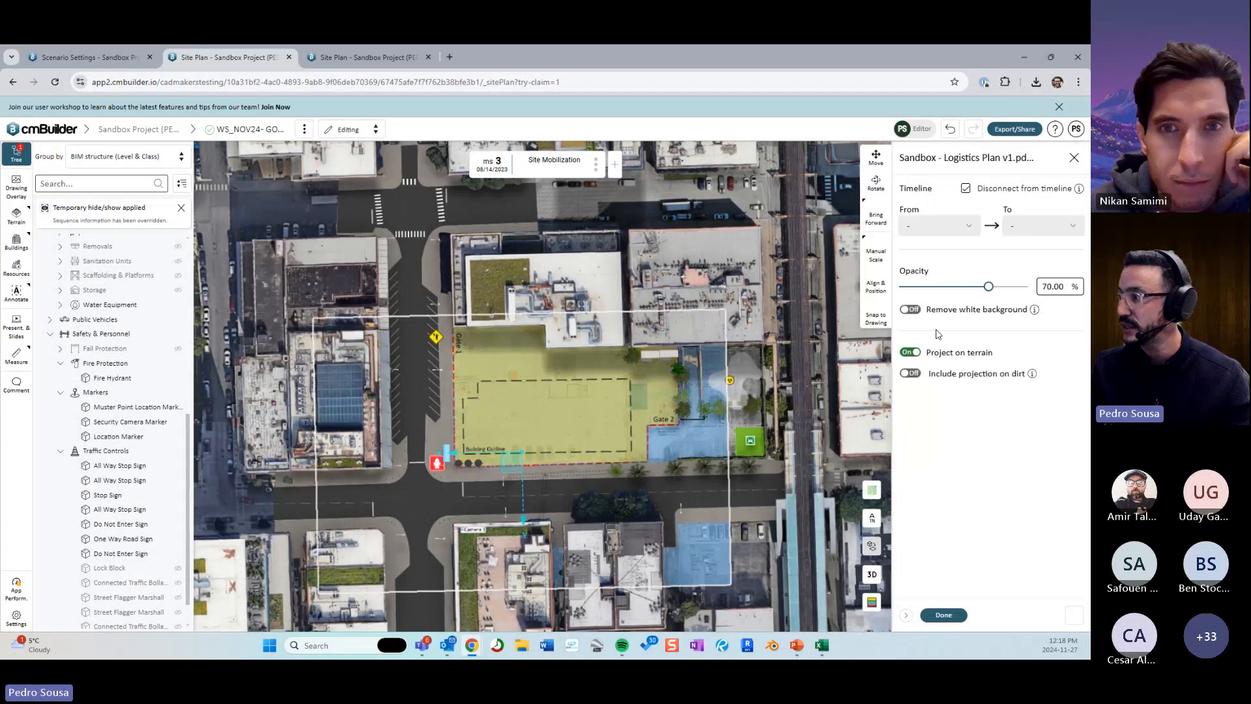
left_click(910, 353)
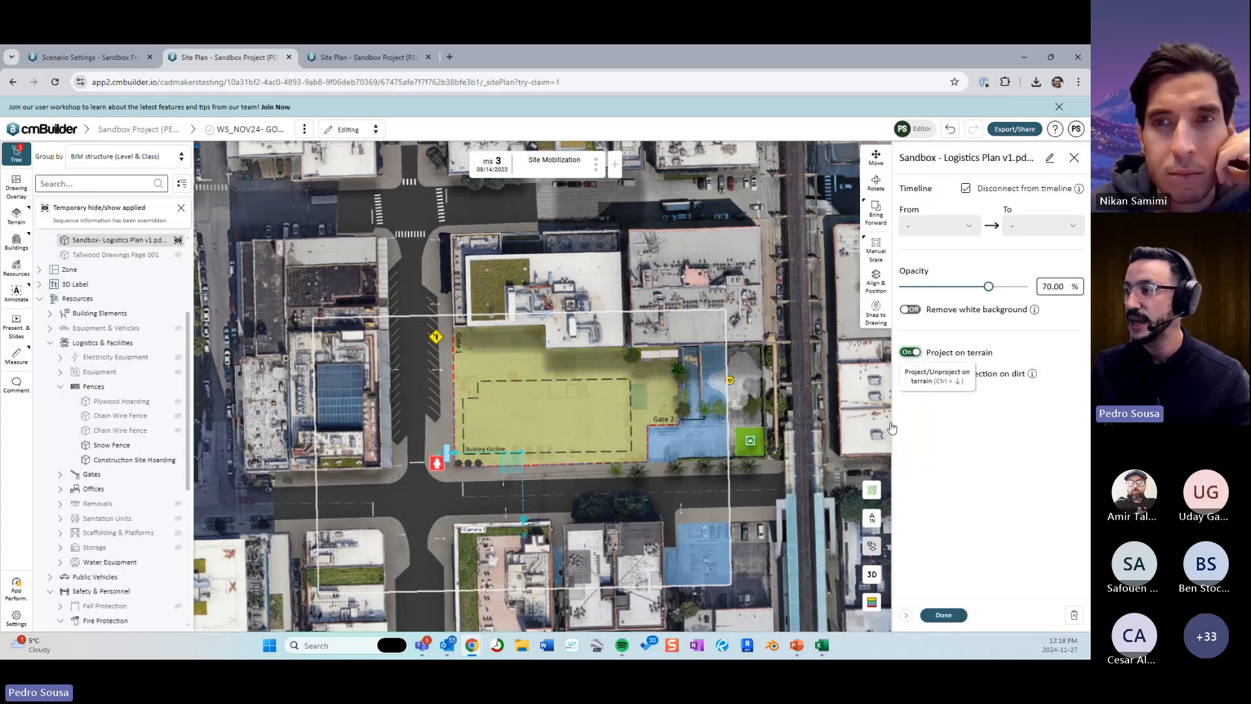
left_click(1015, 189)
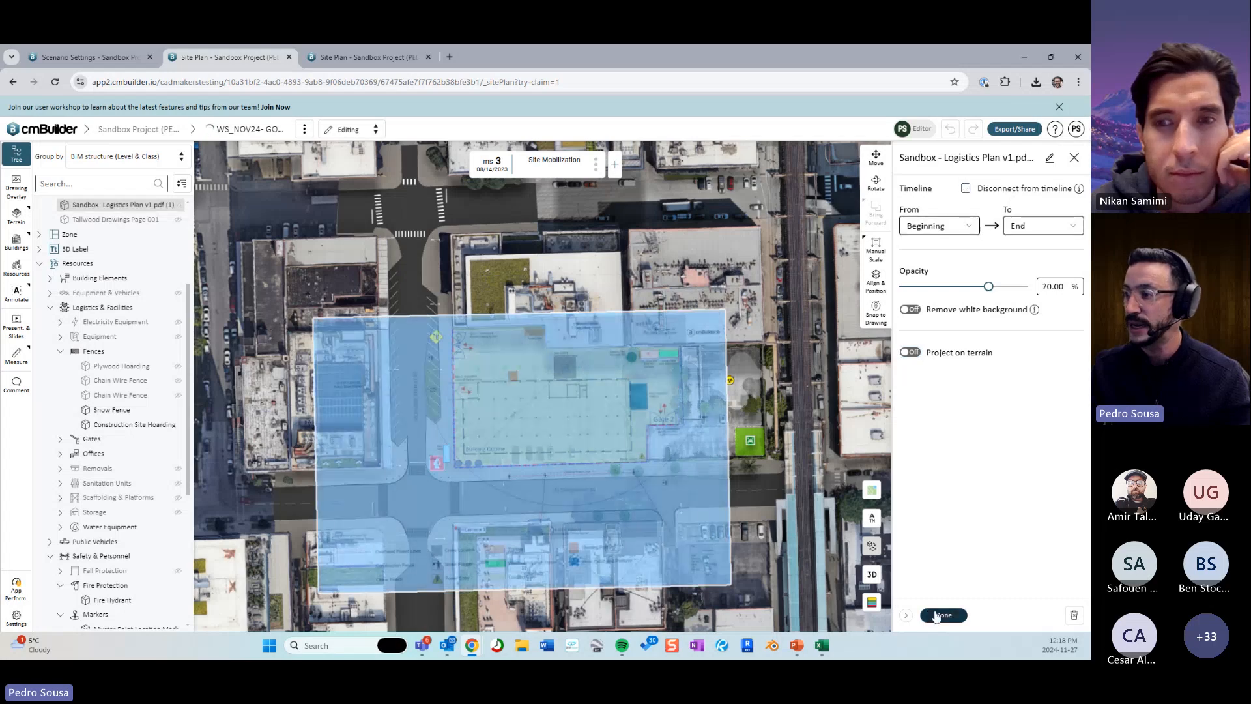
left_click(944, 614)
Examine the logistics plan's column gridlines, building outline and construction fence for their alignment with the site.
scroll(1001, 539, "down", 3)
left_click_drag(775, 444, 751, 373)
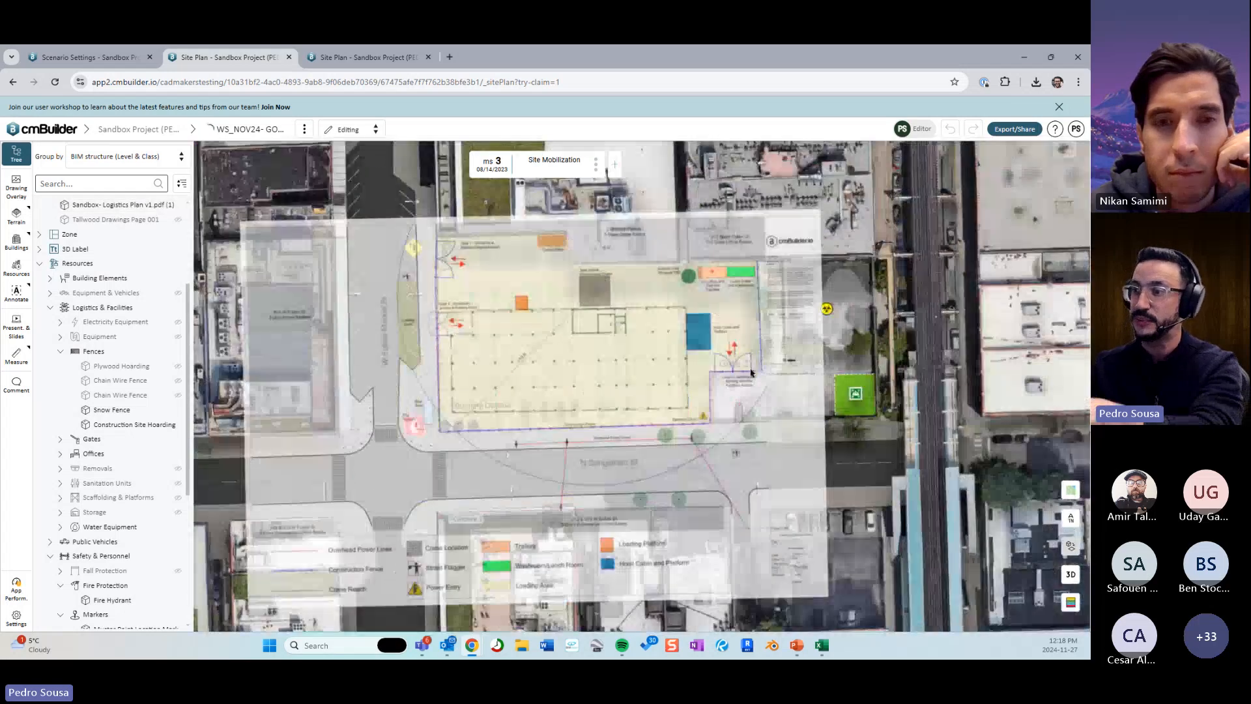
right_click_drag(735, 389, 732, 395)
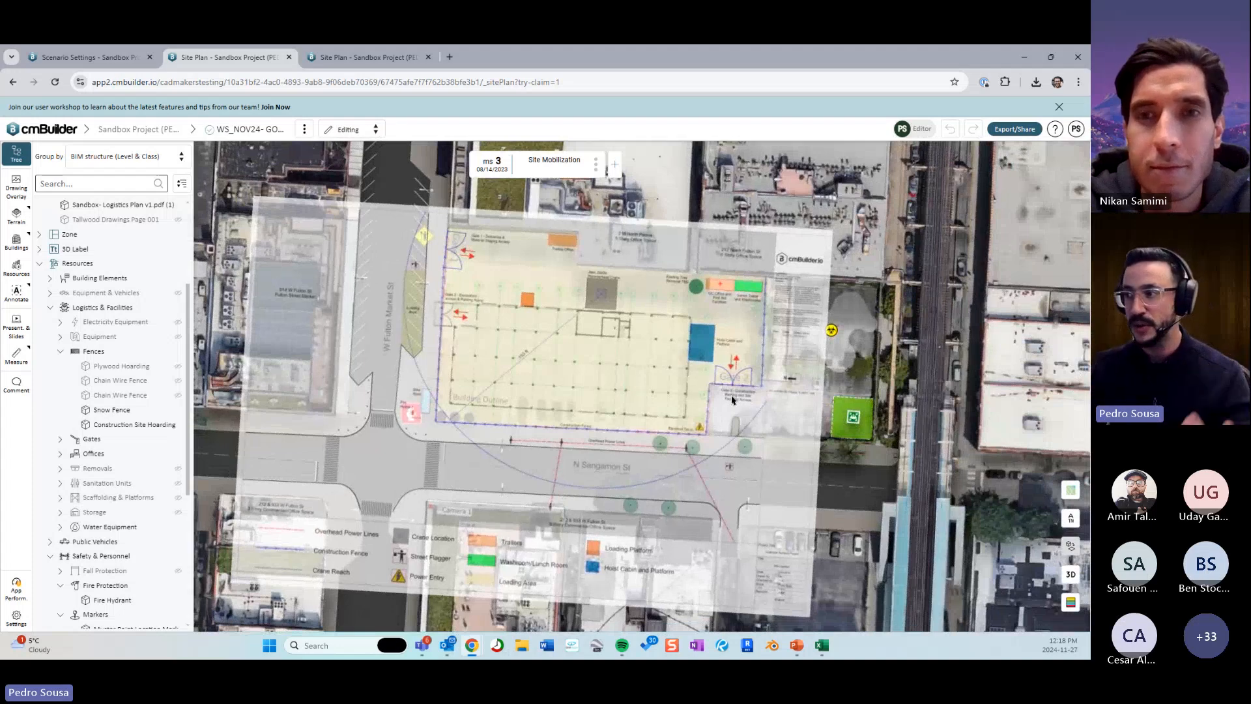
scroll(626, 347, "up", 5)
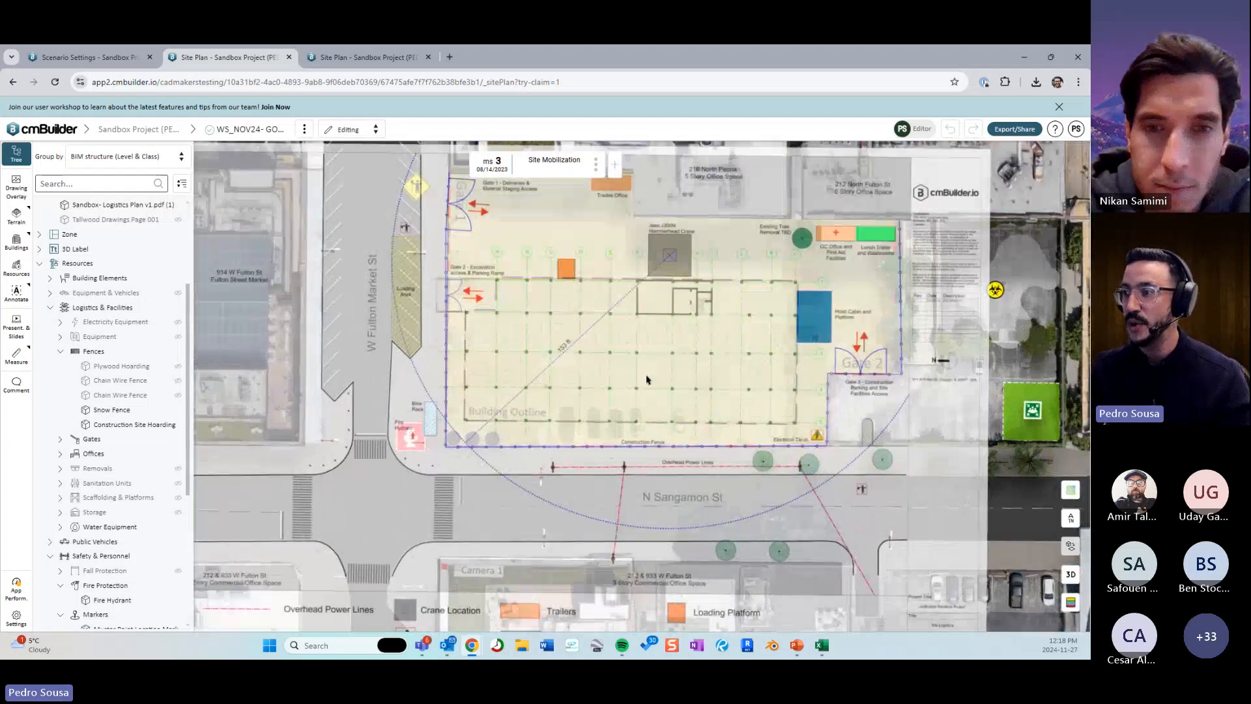
left_click_drag(683, 366, 638, 376)
scroll(680, 393, "up", 2)
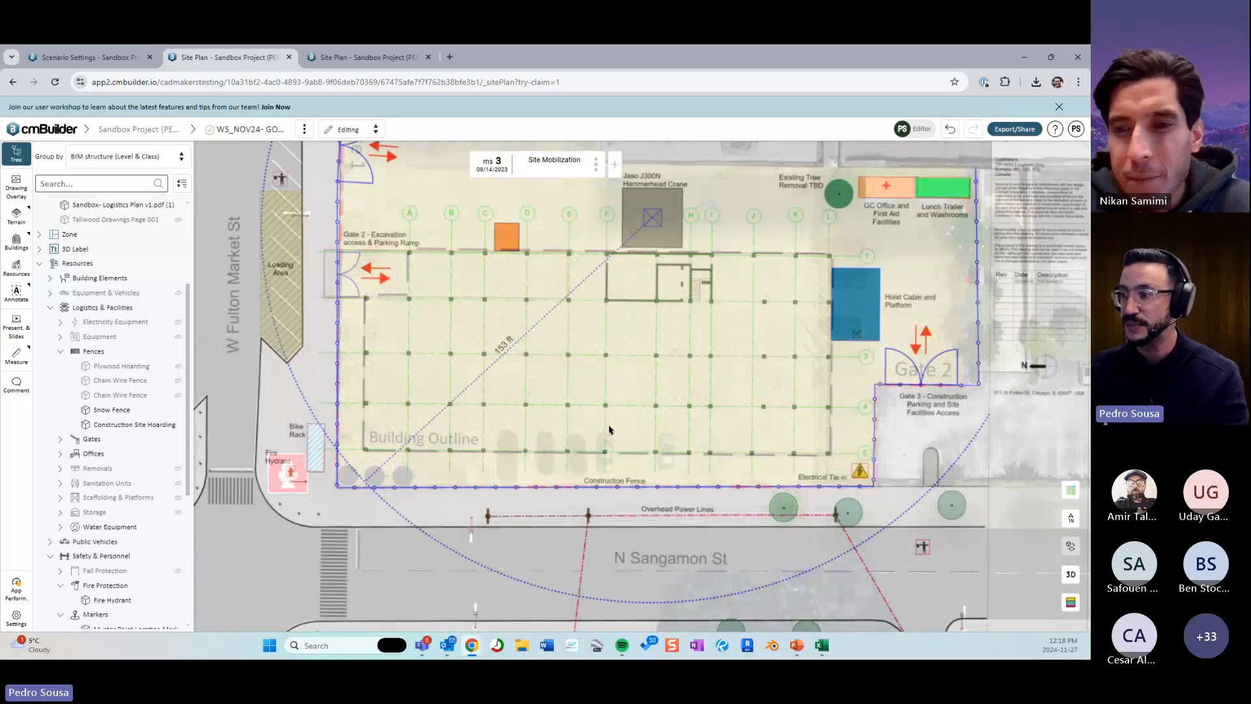
scroll(717, 424, "down", 1)
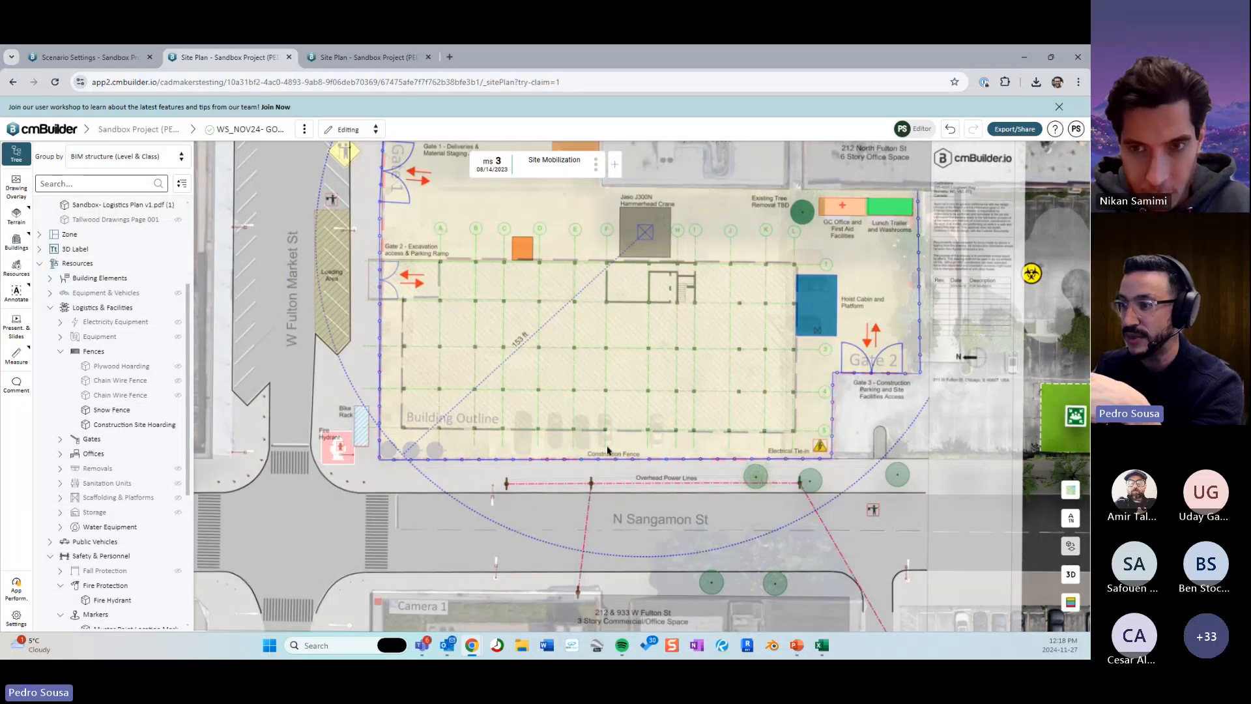
scroll(430, 346, "up", 2)
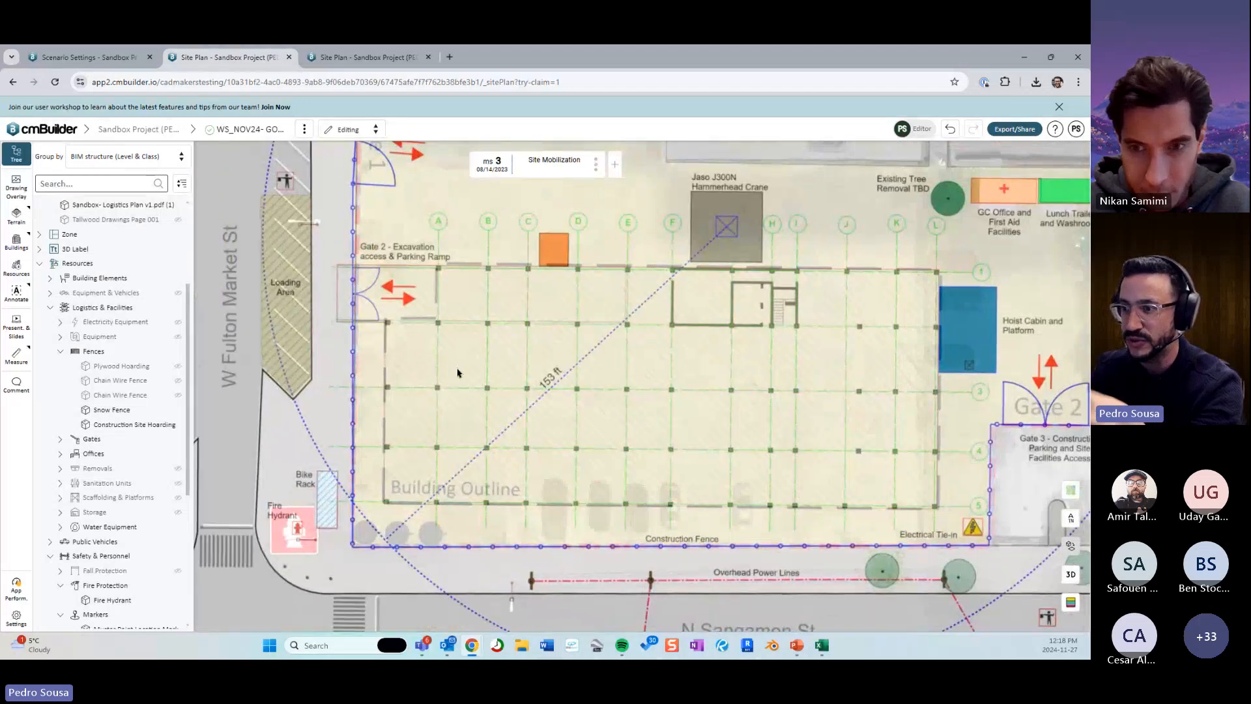
scroll(459, 374, "down", 2)
scroll(457, 398, "up", 2)
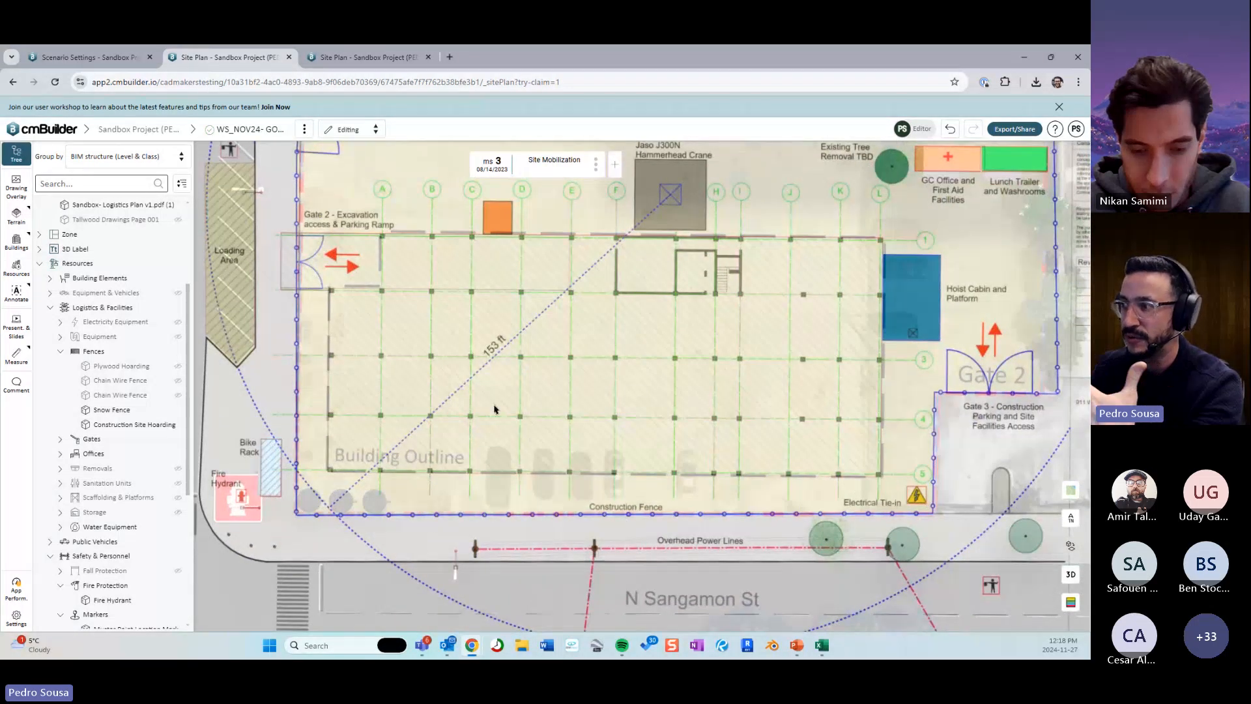
left_click_drag(689, 402, 562, 525)
left_click_drag(522, 457, 584, 372)
left_click(592, 372)
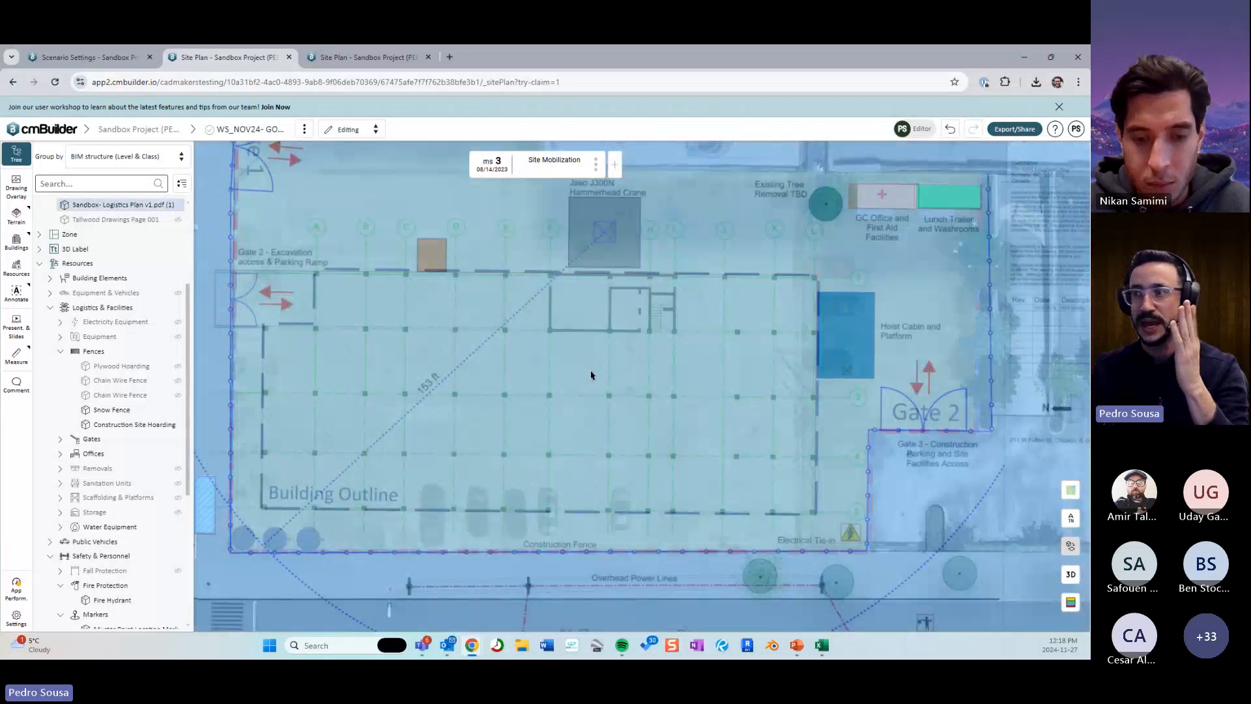
scroll(604, 391, "down", 3)
left_click(849, 411)
scroll(706, 400, "up", 3)
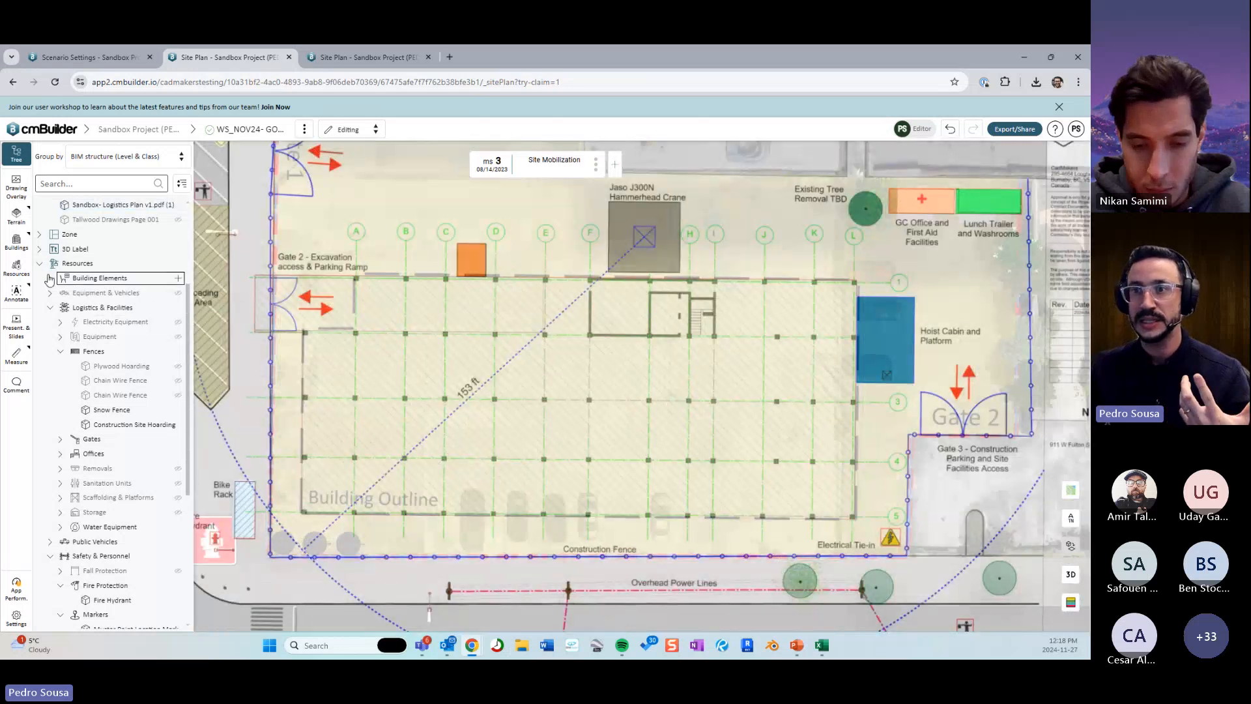
Start a line annotation and sketch a segment along gridline F from the lower column up to the F grid bubble.
left_click(17, 221)
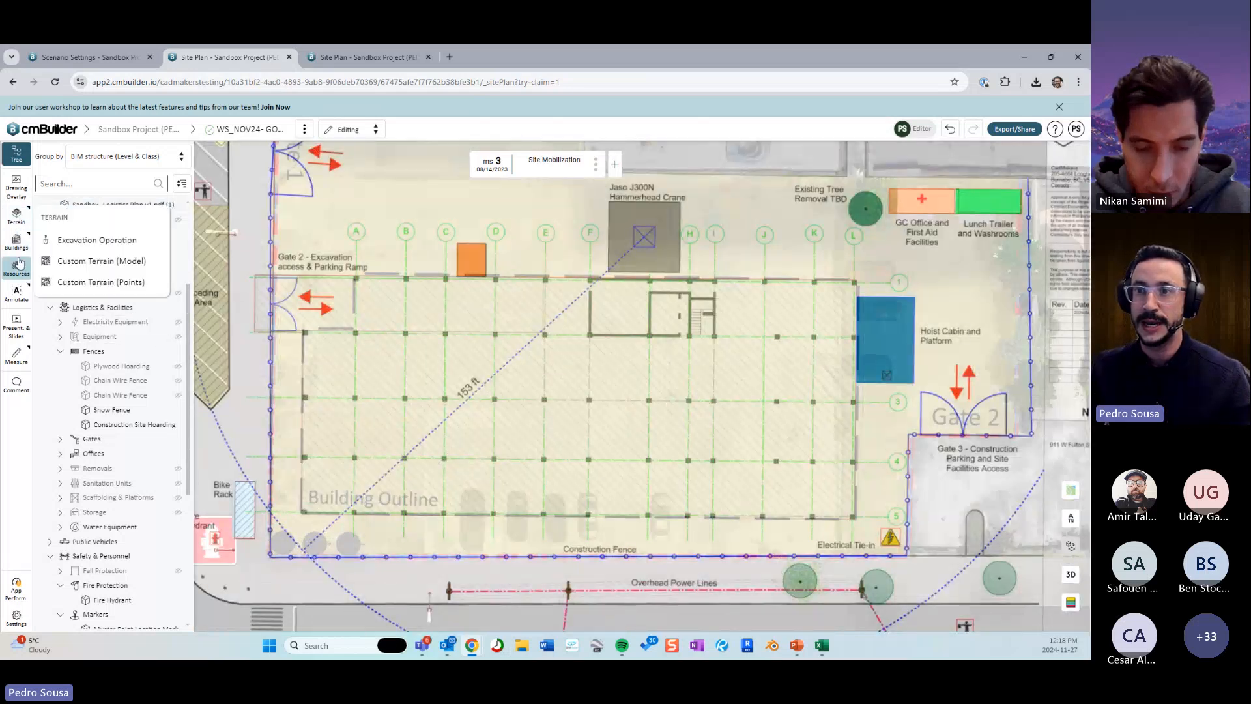
left_click(19, 296)
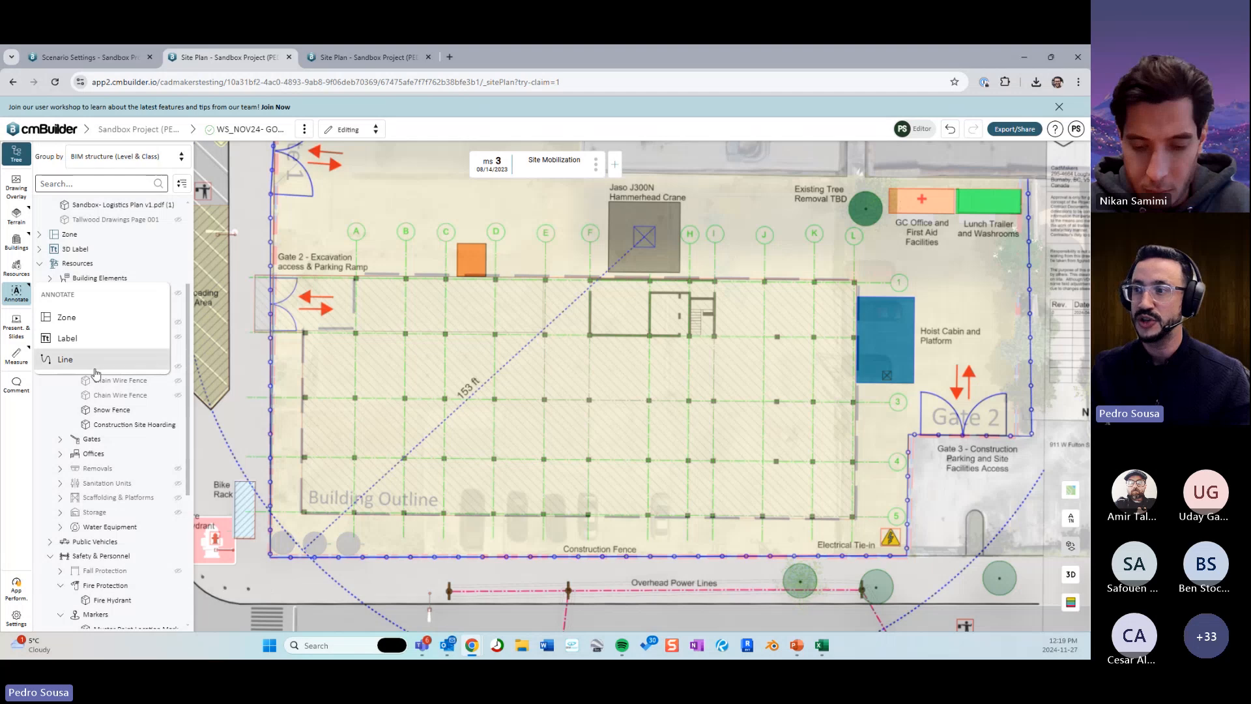
left_click(66, 359)
scroll(717, 423, "up", 3)
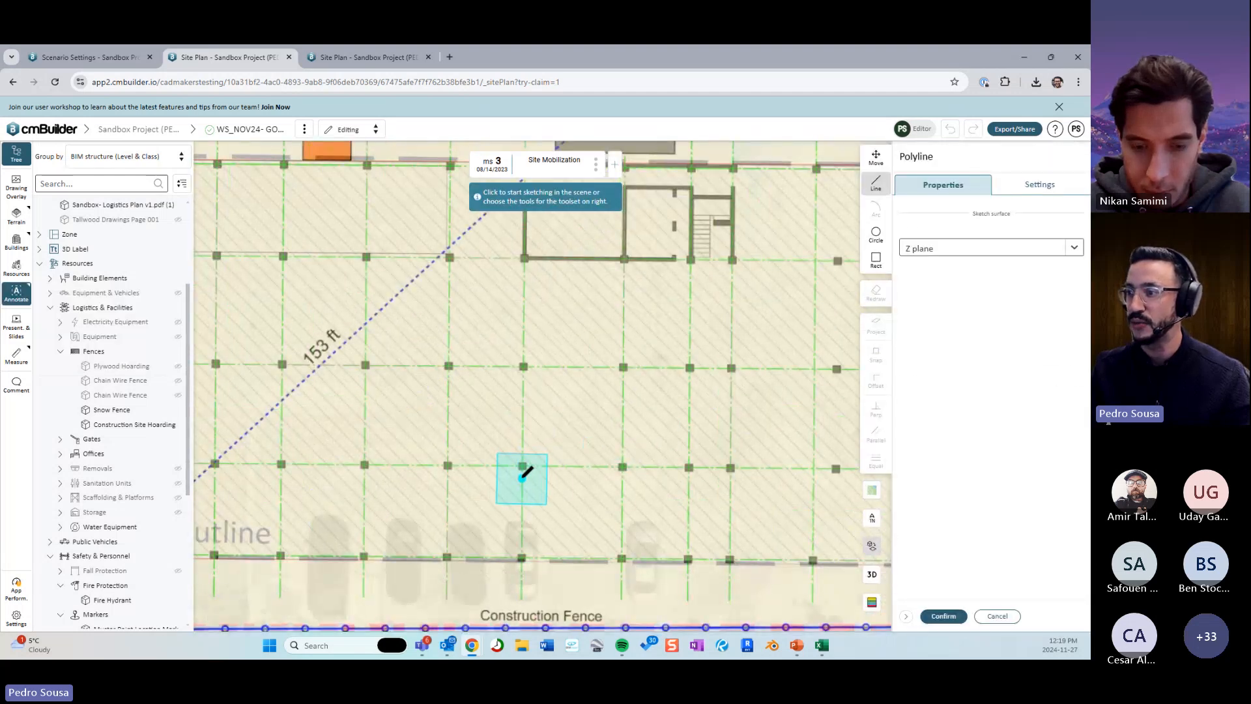
left_click(522, 468)
scroll(514, 261, "up", 5)
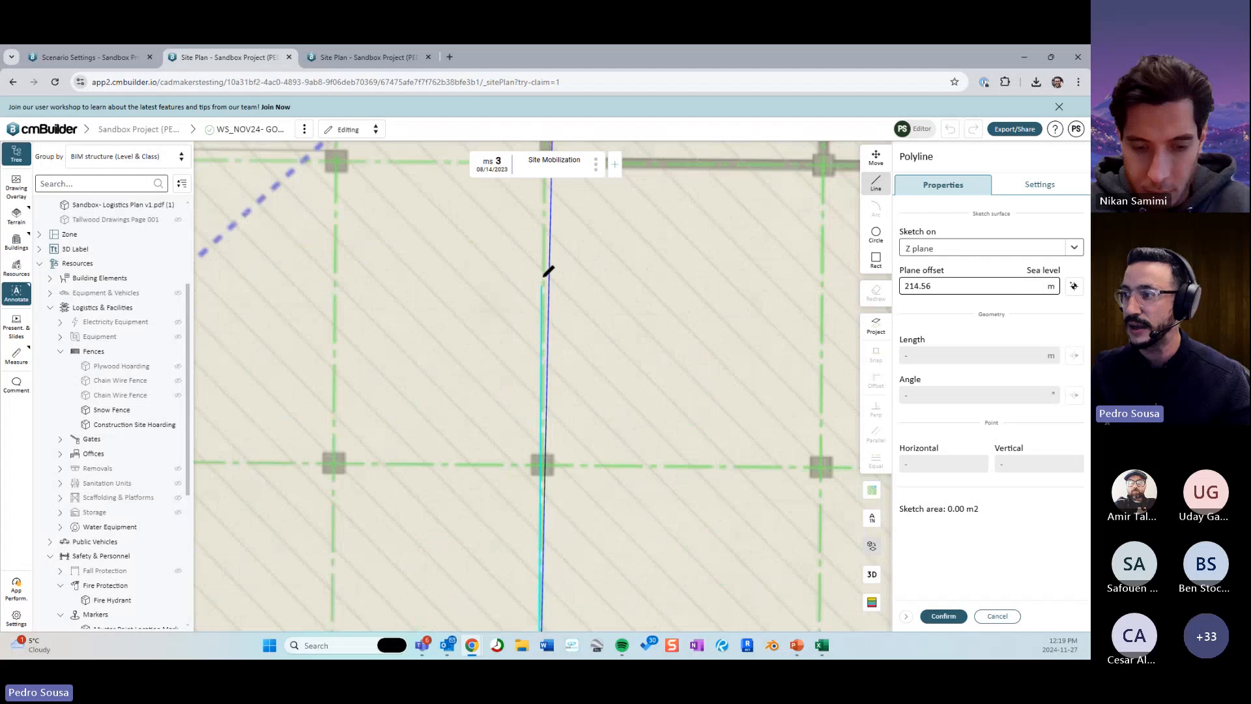
scroll(588, 320, "down", 3)
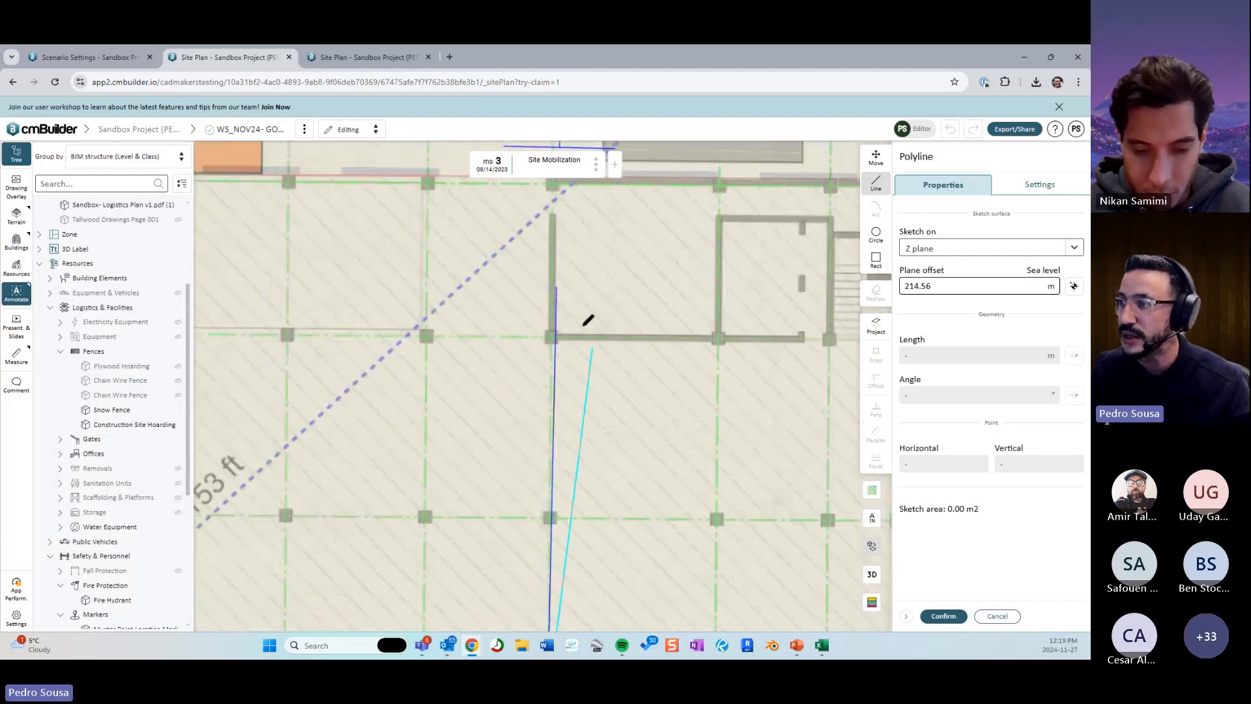
middle_click_drag(568, 151, 569, 271)
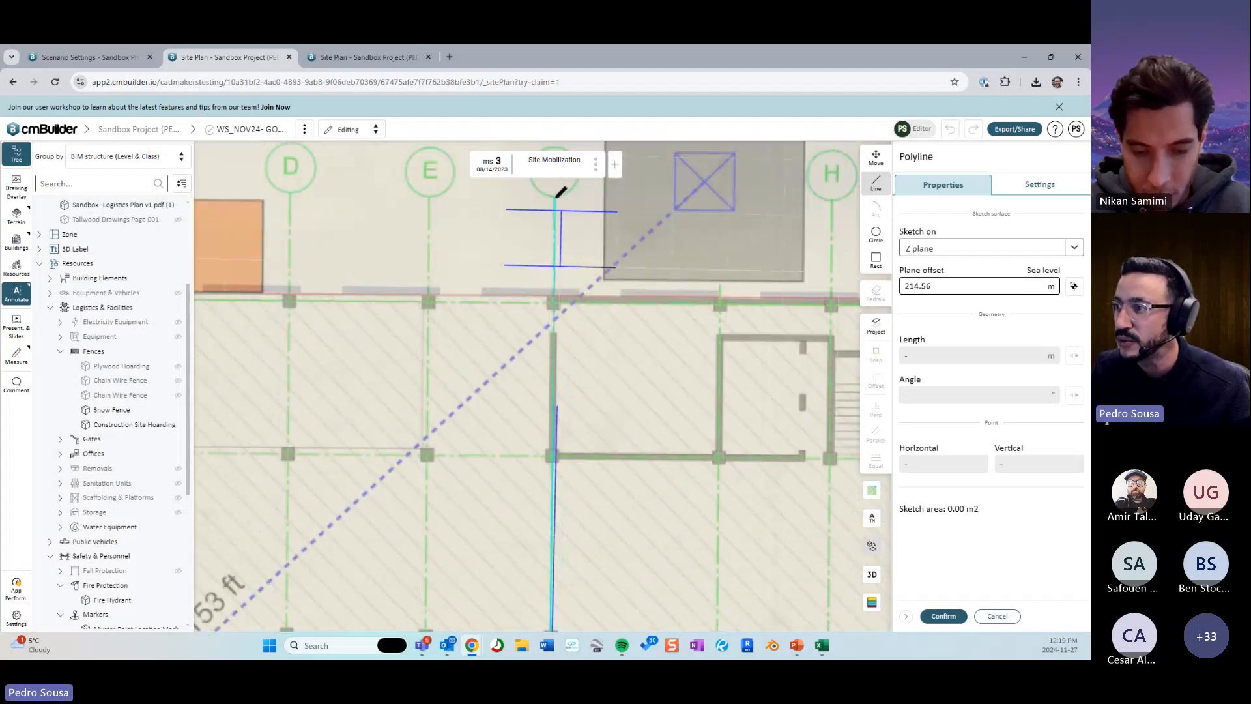
left_click(556, 196)
scroll(621, 392, "down", 3)
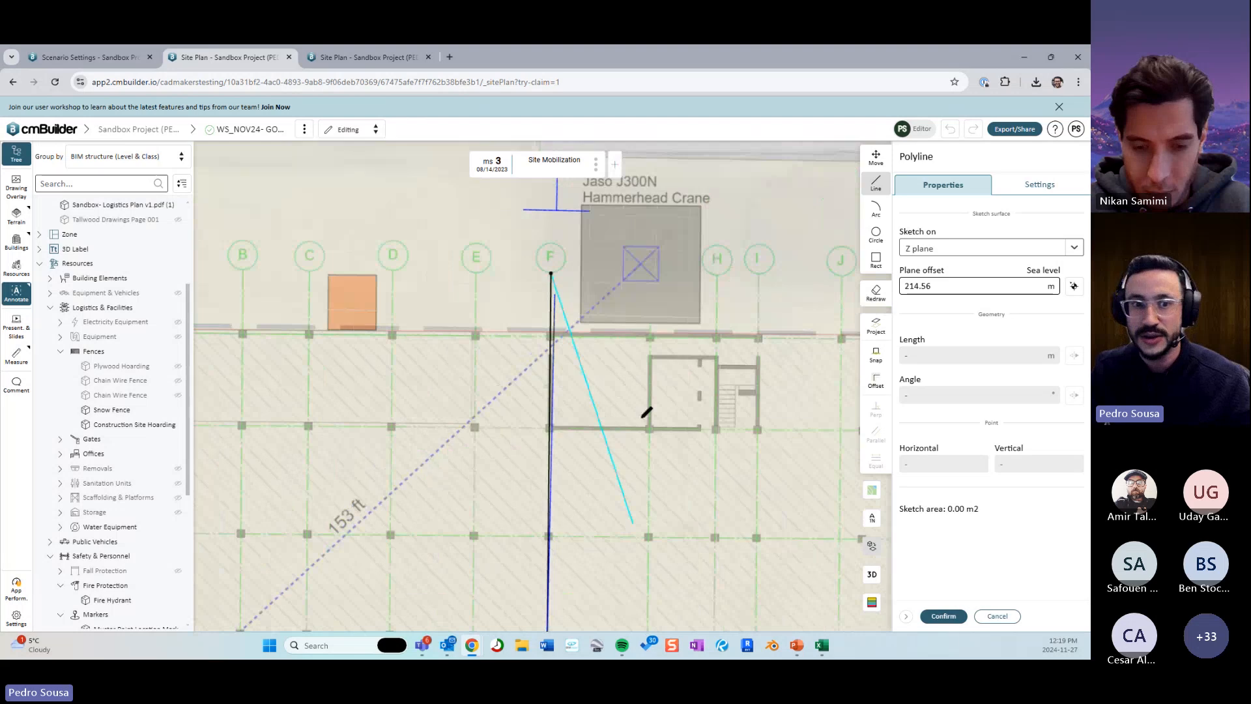
Retrace the segment to its start point and, with Snapping on, add a second segment along the sketch's horizontal axis guide.
scroll(609, 358, "up", 4)
middle_click_drag(578, 494, 599, 427)
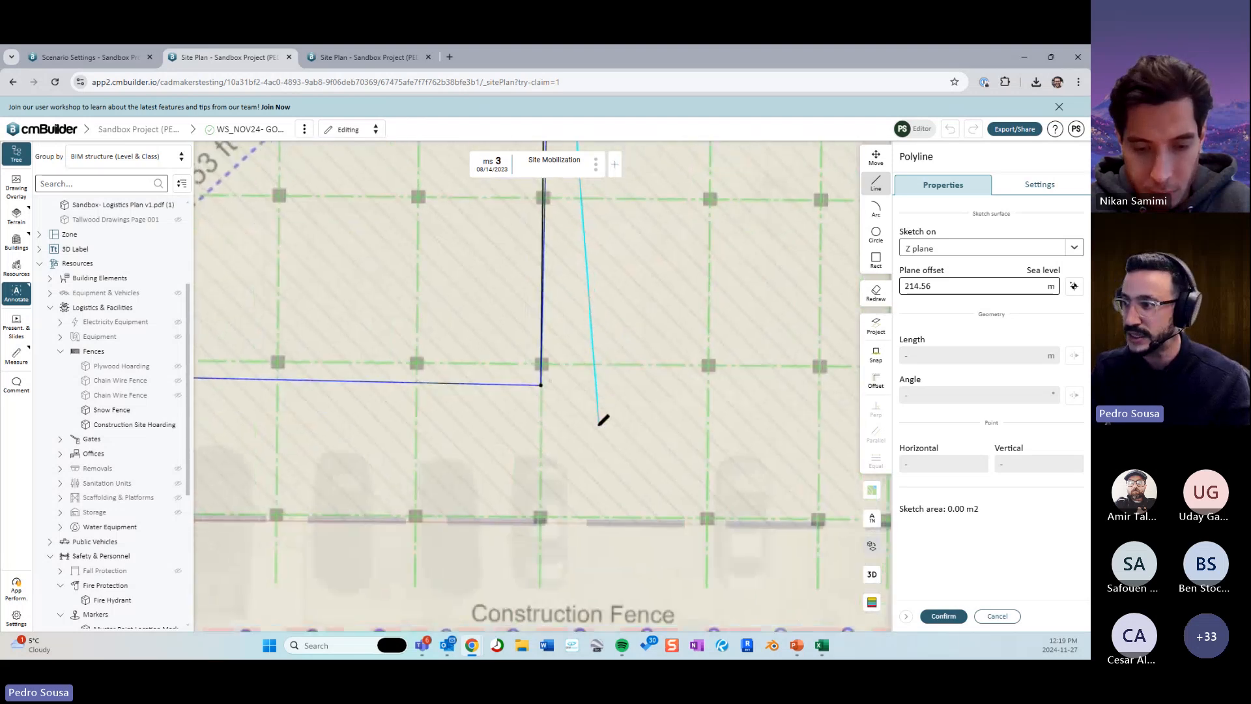
mouse_move(588, 482)
middle_mouse_down()
mouse_move(597, 467)
mouse_move(579, 481)
middle_mouse_up()
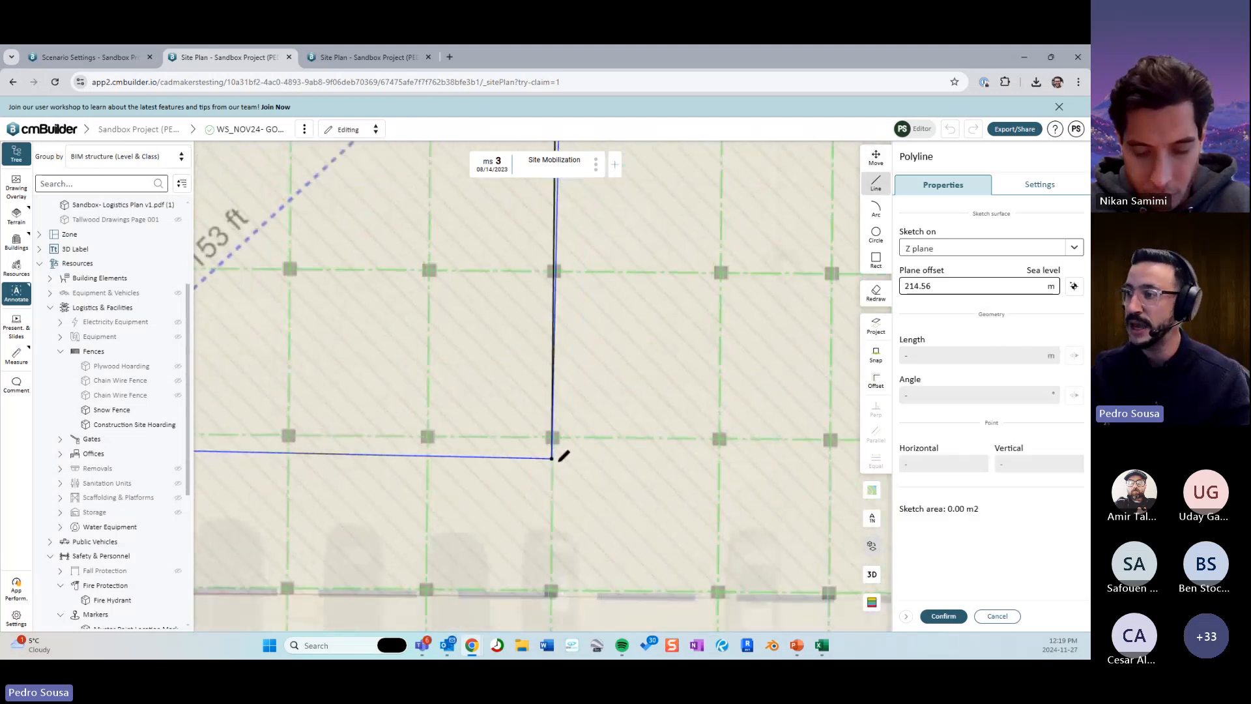
scroll(609, 457, "down", 3)
right_click_drag(613, 461, 895, 430)
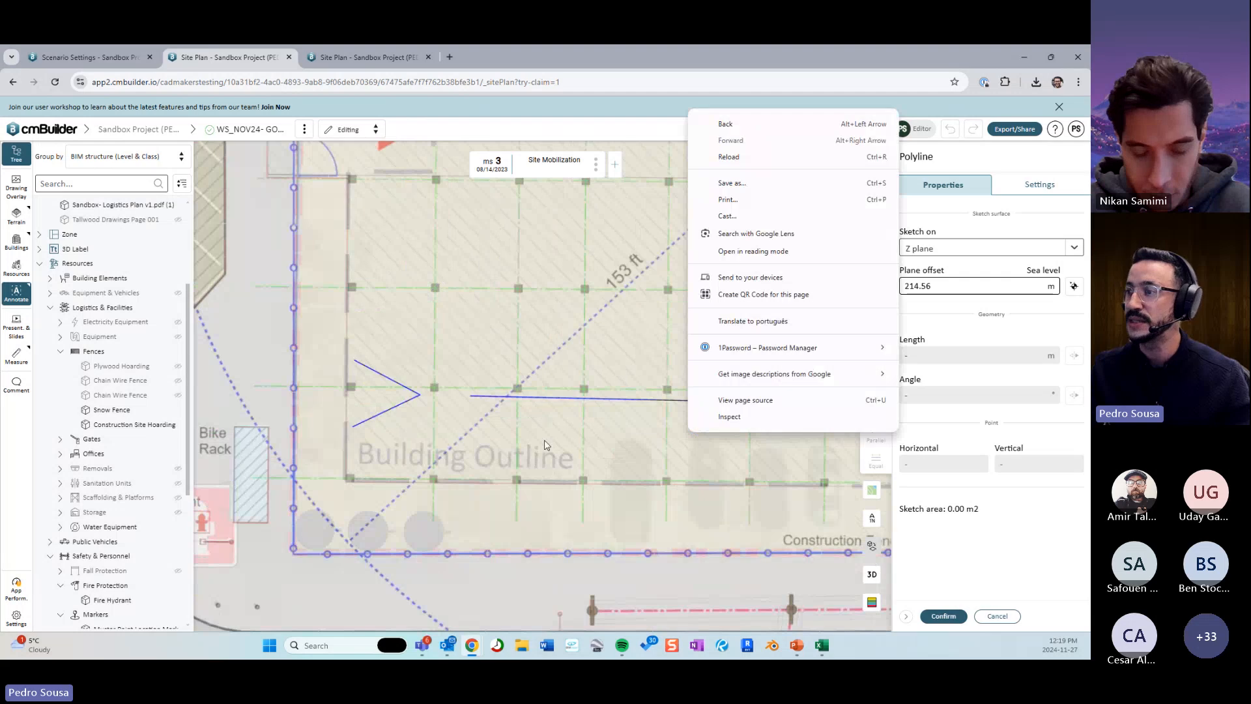
right_click_drag(533, 435, 406, 475)
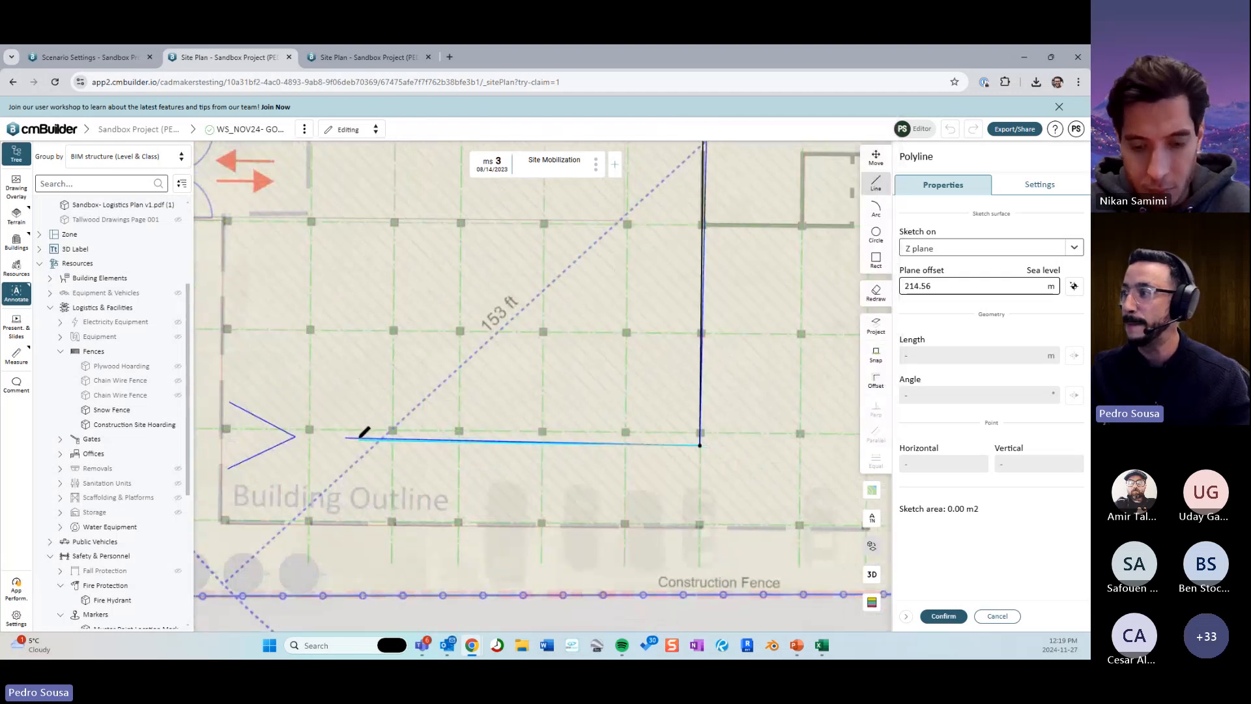
left_click(1011, 184)
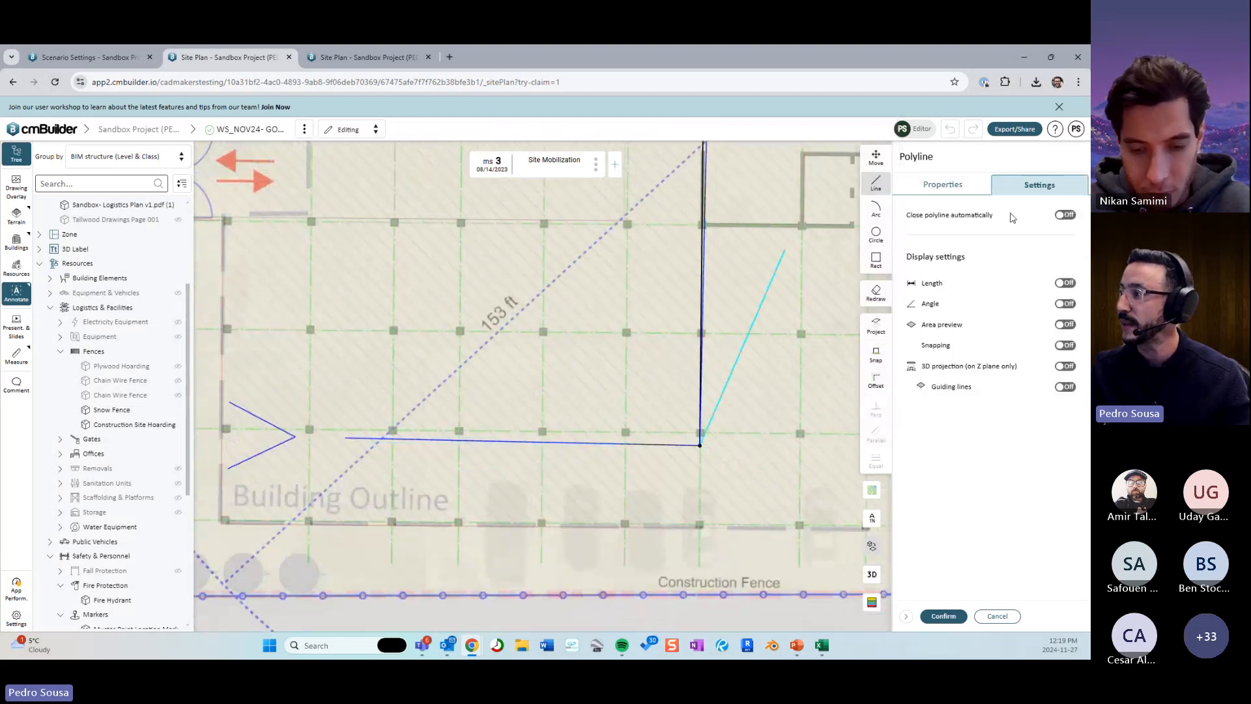
left_click(1065, 346)
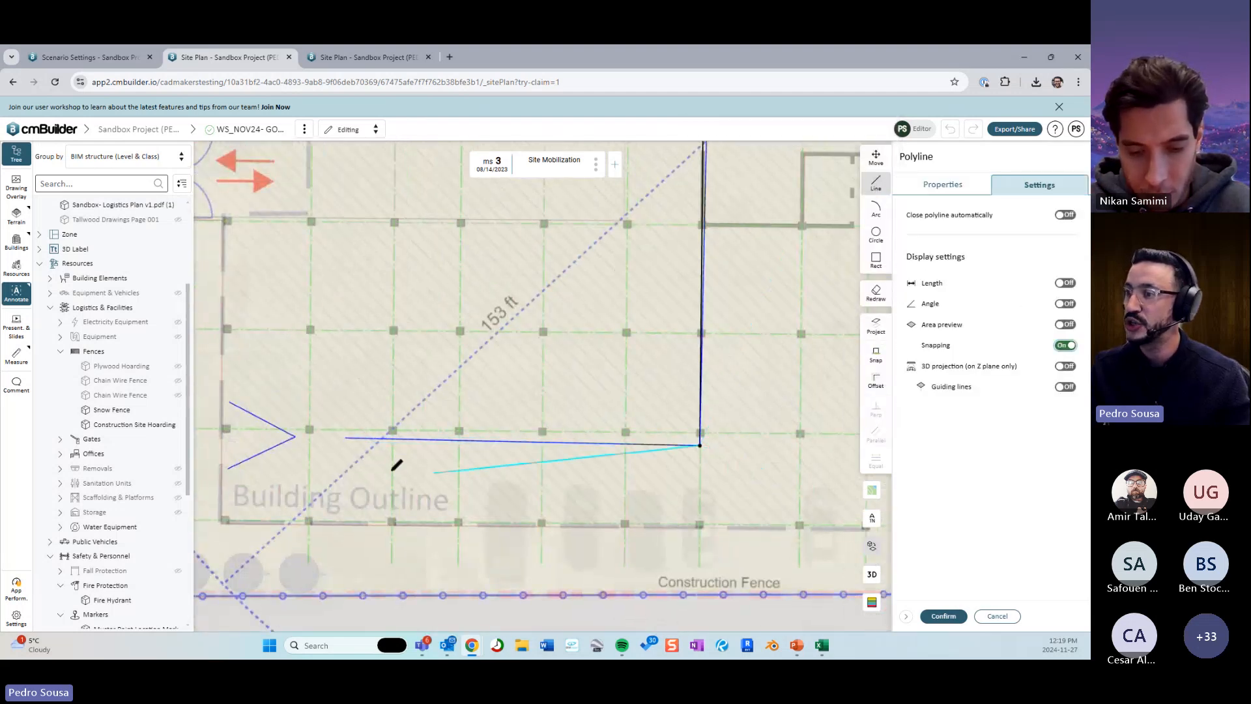
left_click(346, 432)
middle_click_drag(774, 354, 703, 411)
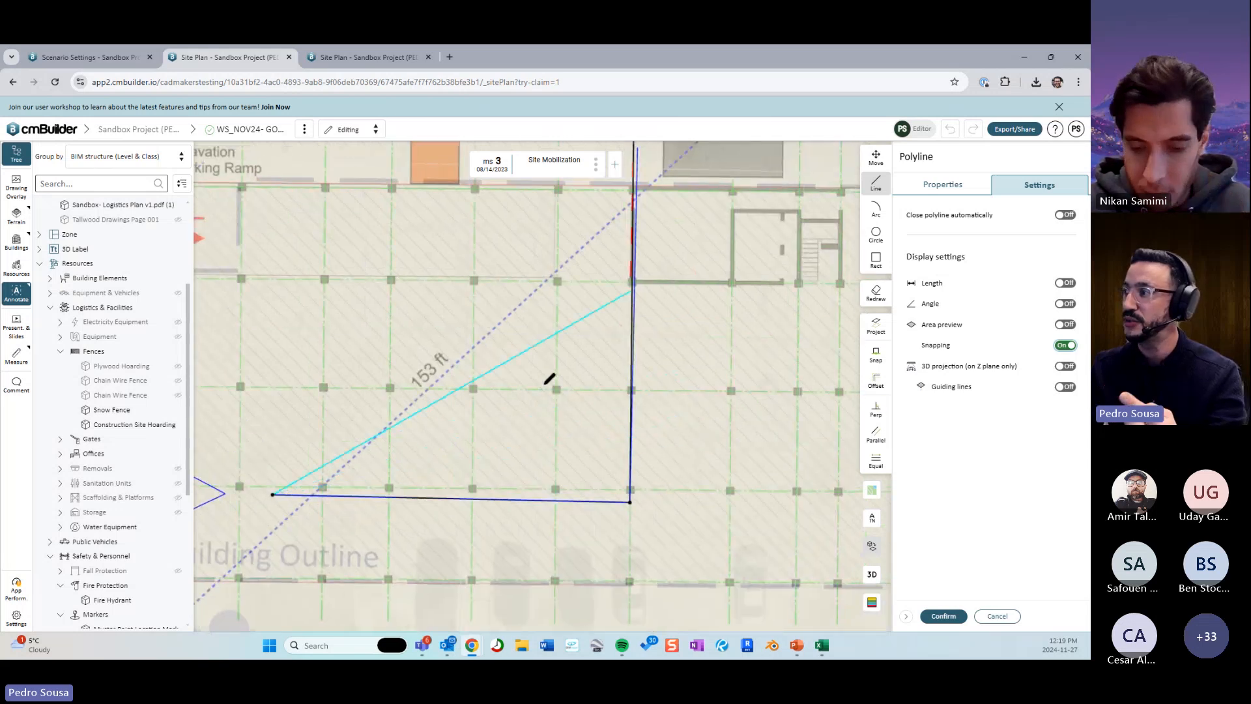
Turn on the Angle display, measure the angle between the gridline F segment and the horizontal axis segment, and discard the polyline.
left_click(1065, 304)
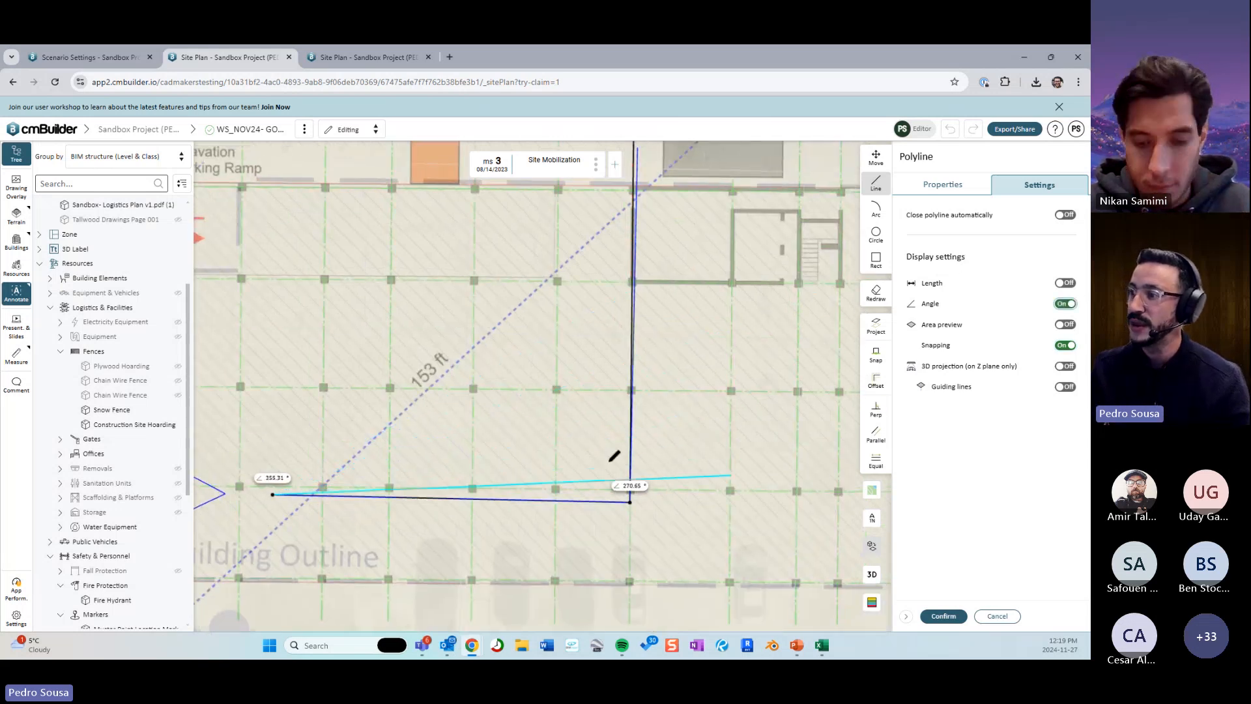
left_click(943, 184)
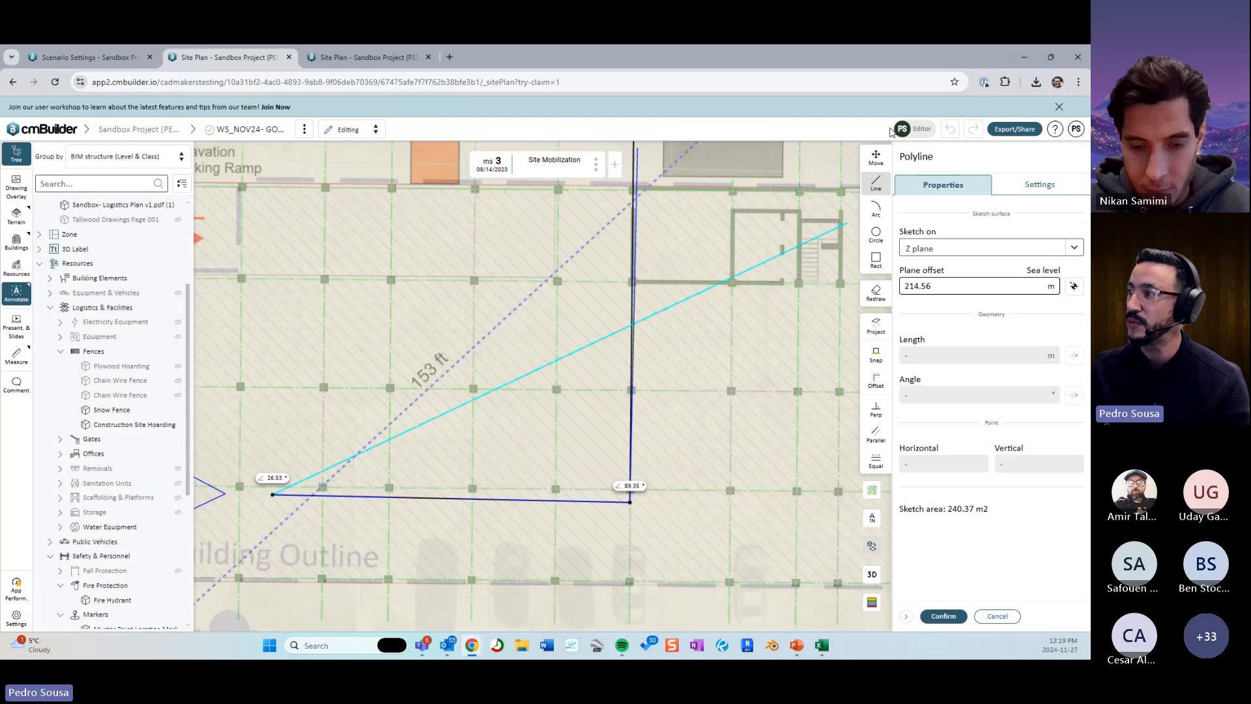
scroll(710, 439, "down", 3)
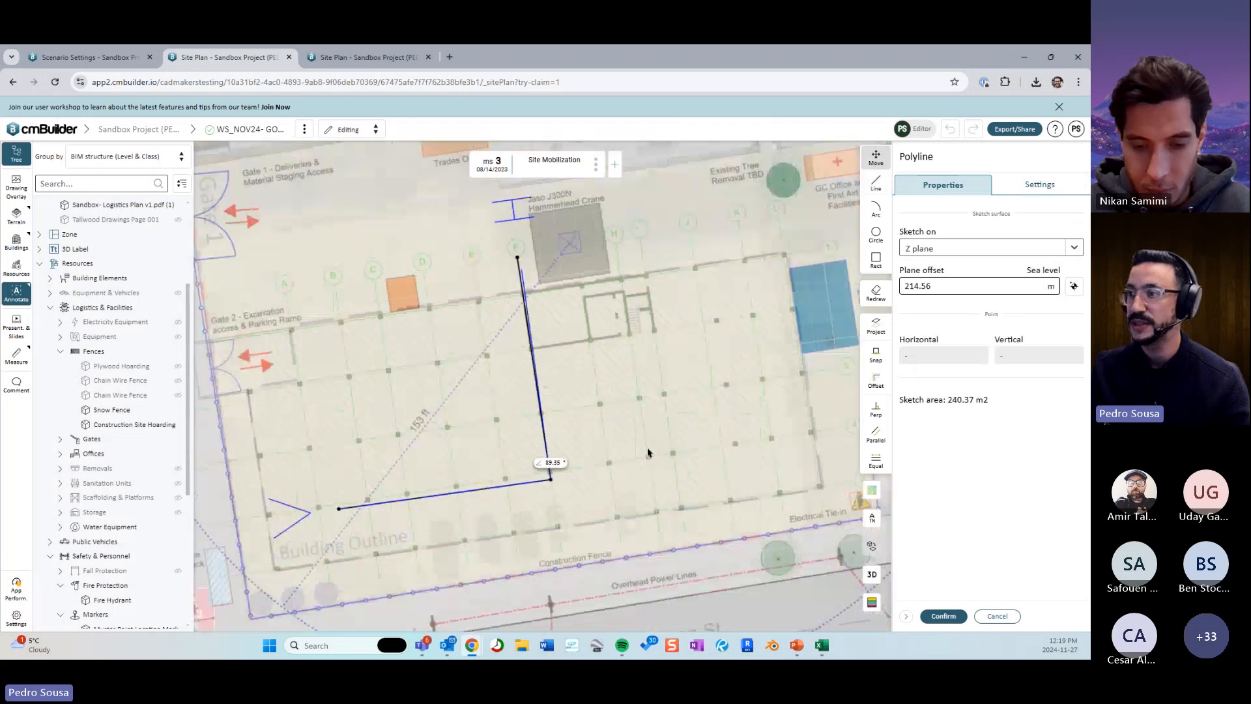
scroll(648, 452, "up", 5)
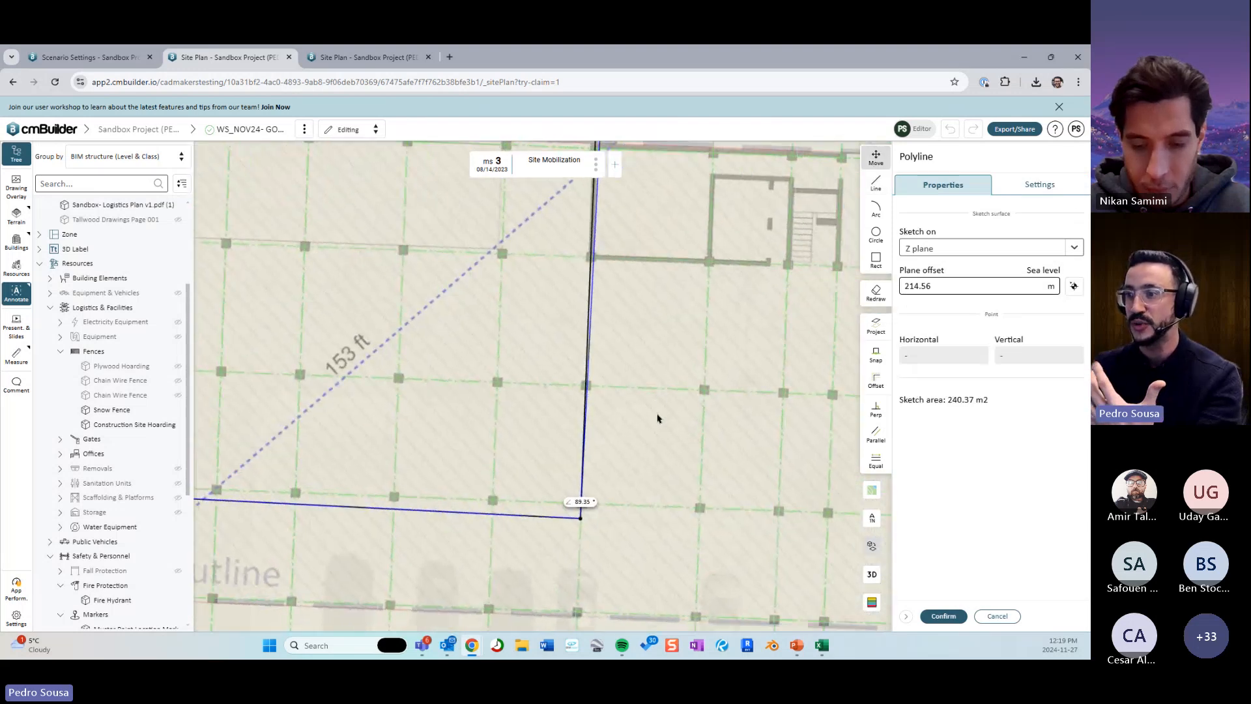
scroll(657, 418, "down", 2)
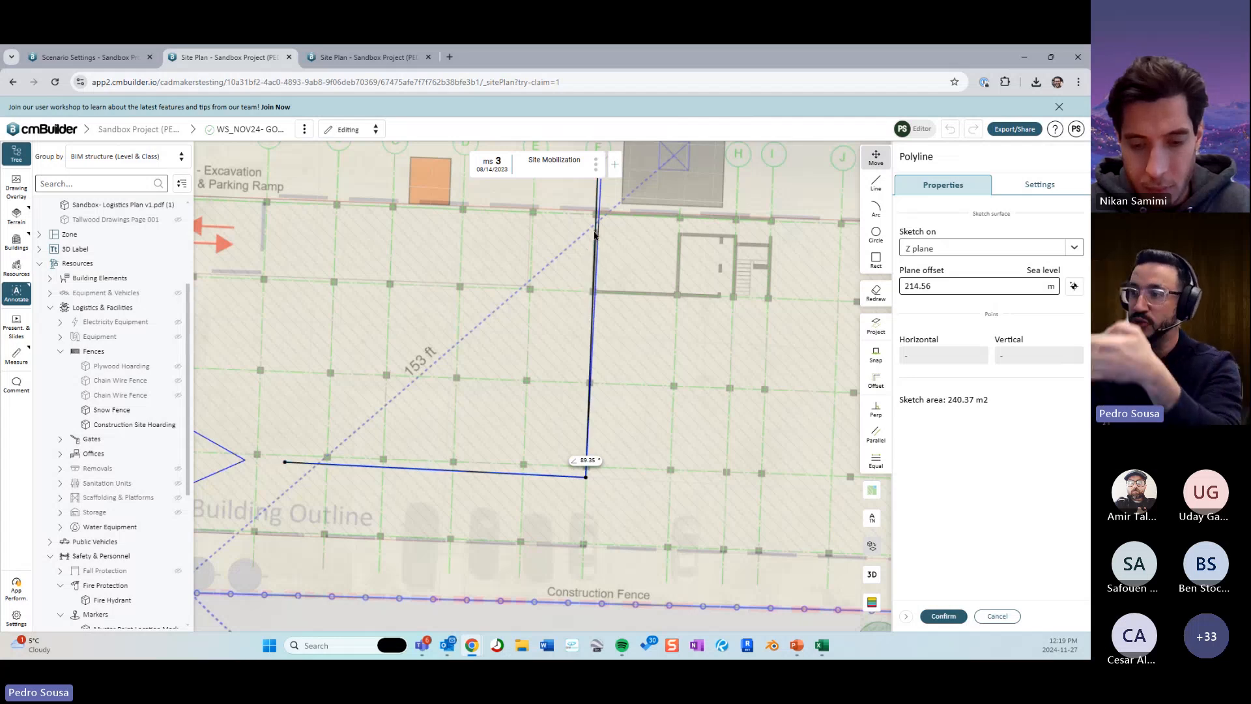
left_click(587, 460)
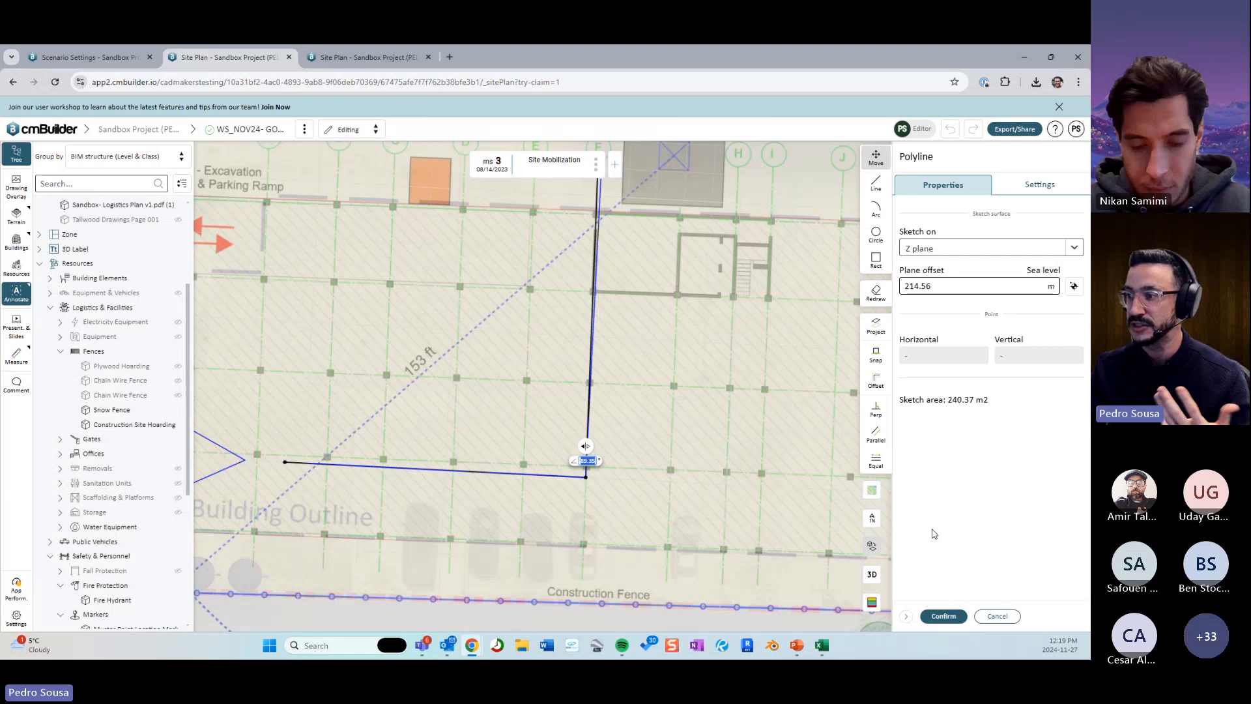
scroll(622, 415, "down", 3)
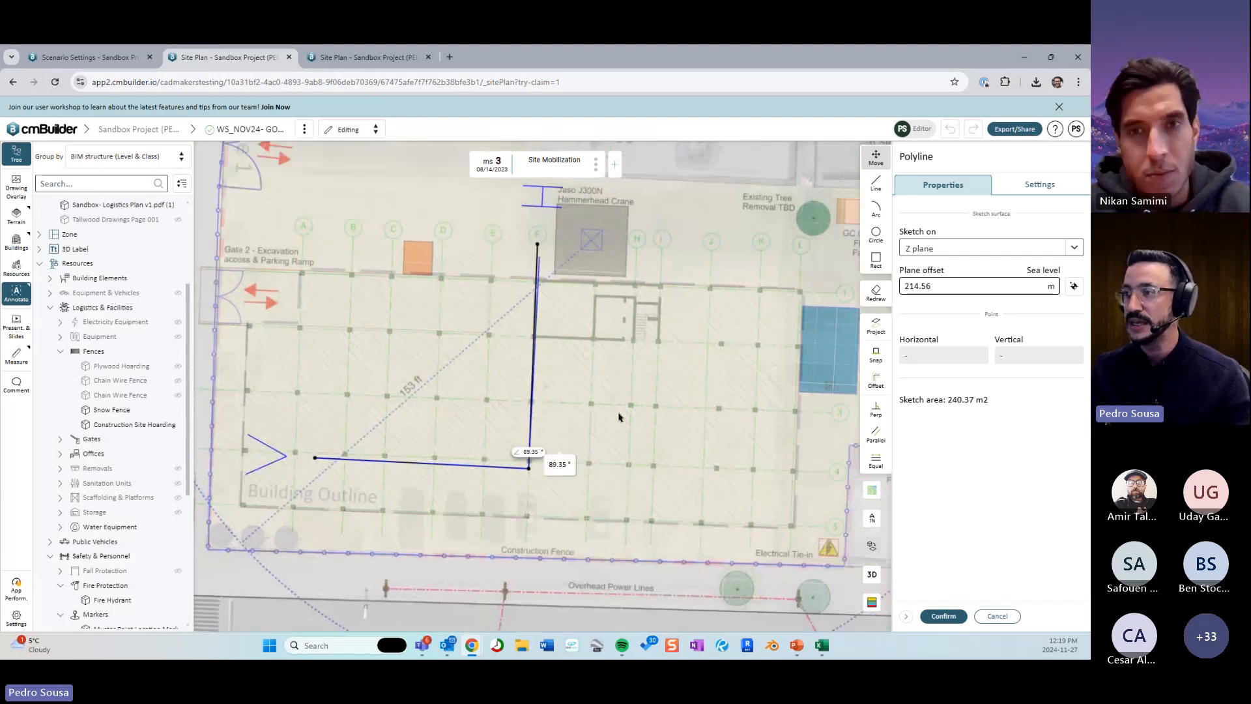
left_click(997, 616)
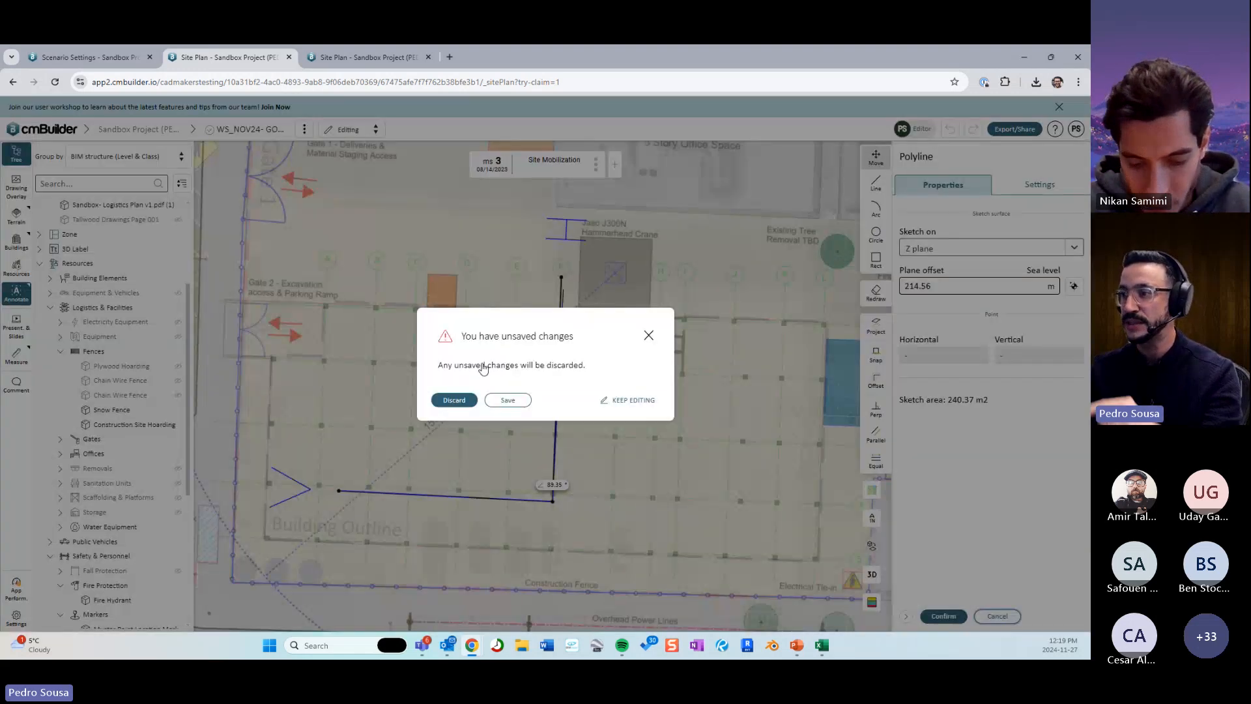
left_click(458, 401)
In the project's coordinate system settings, set the Angle to True North of My Project's Coordinates to 89.35°.
key("ctrl+shift+Tab")
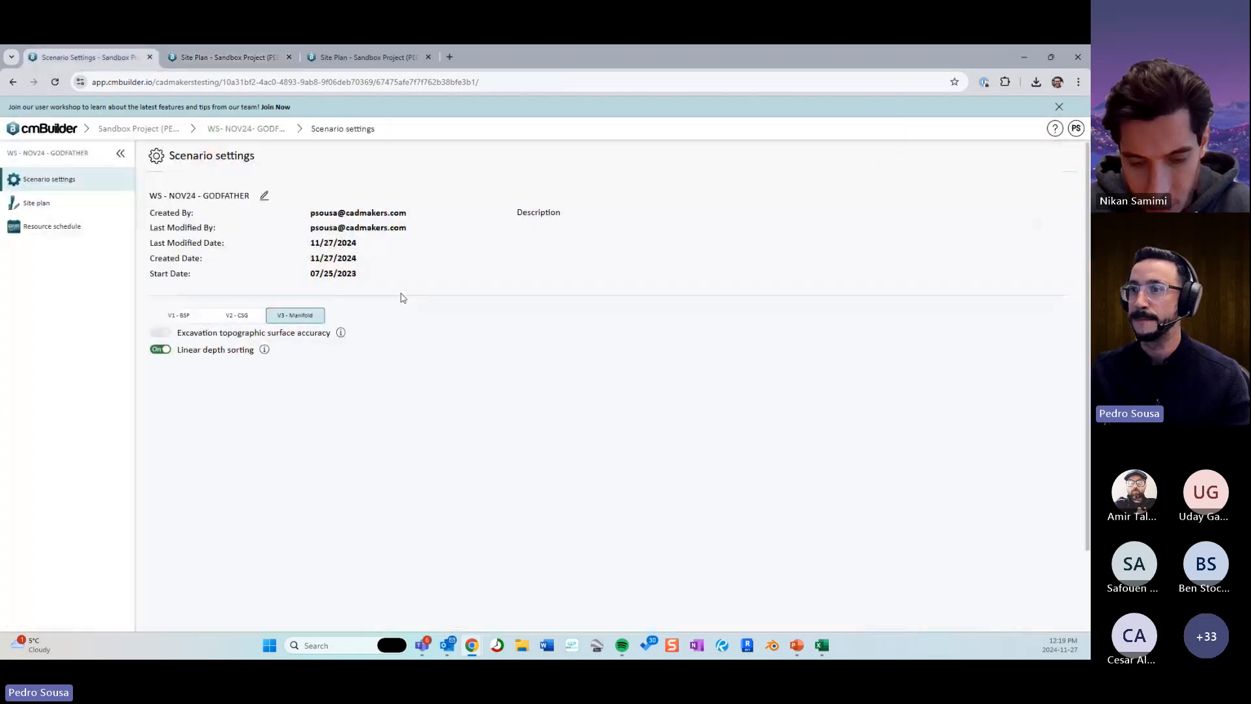
key("ctrl+shift+Tab")
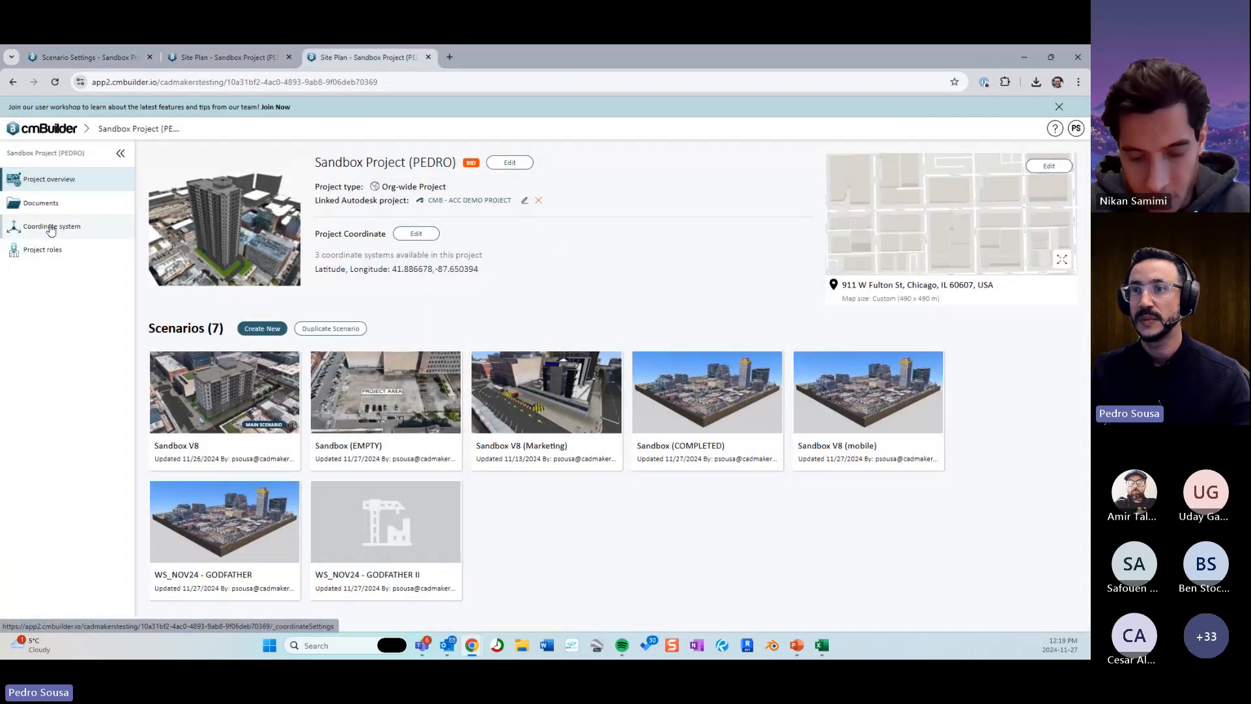
left_click(55, 226)
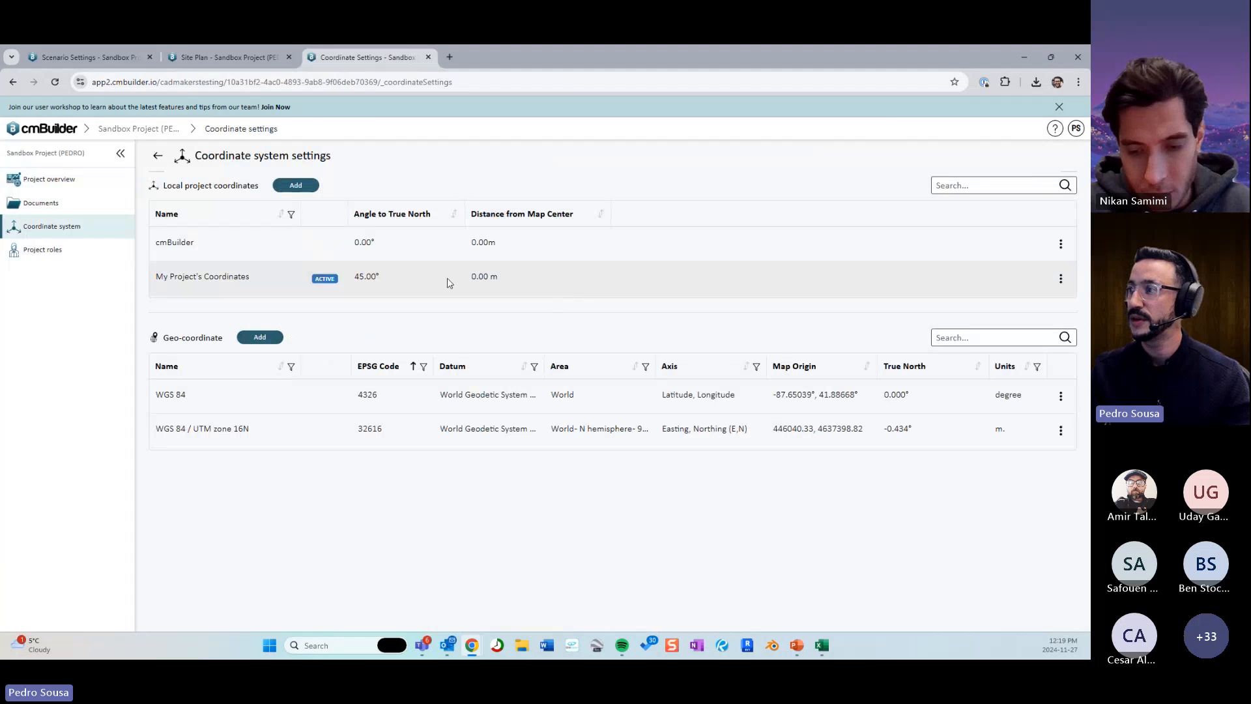
left_click(1061, 279)
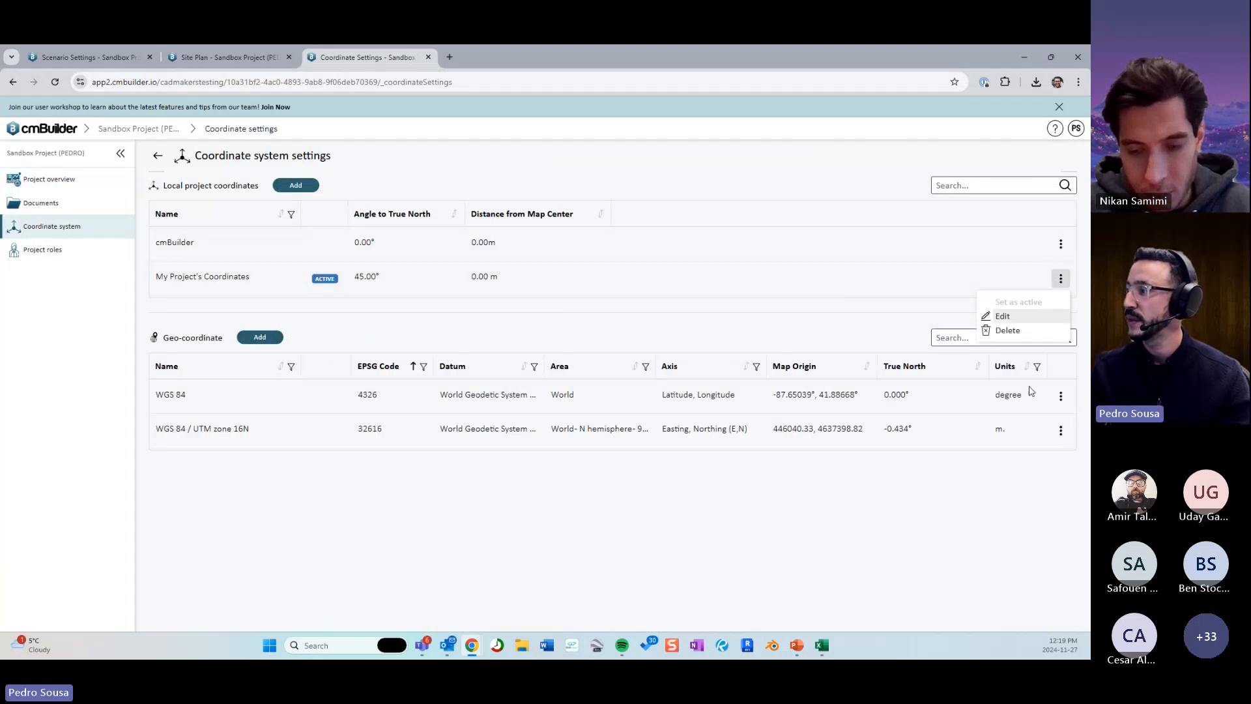
triple_click(979, 412)
type("89.35")
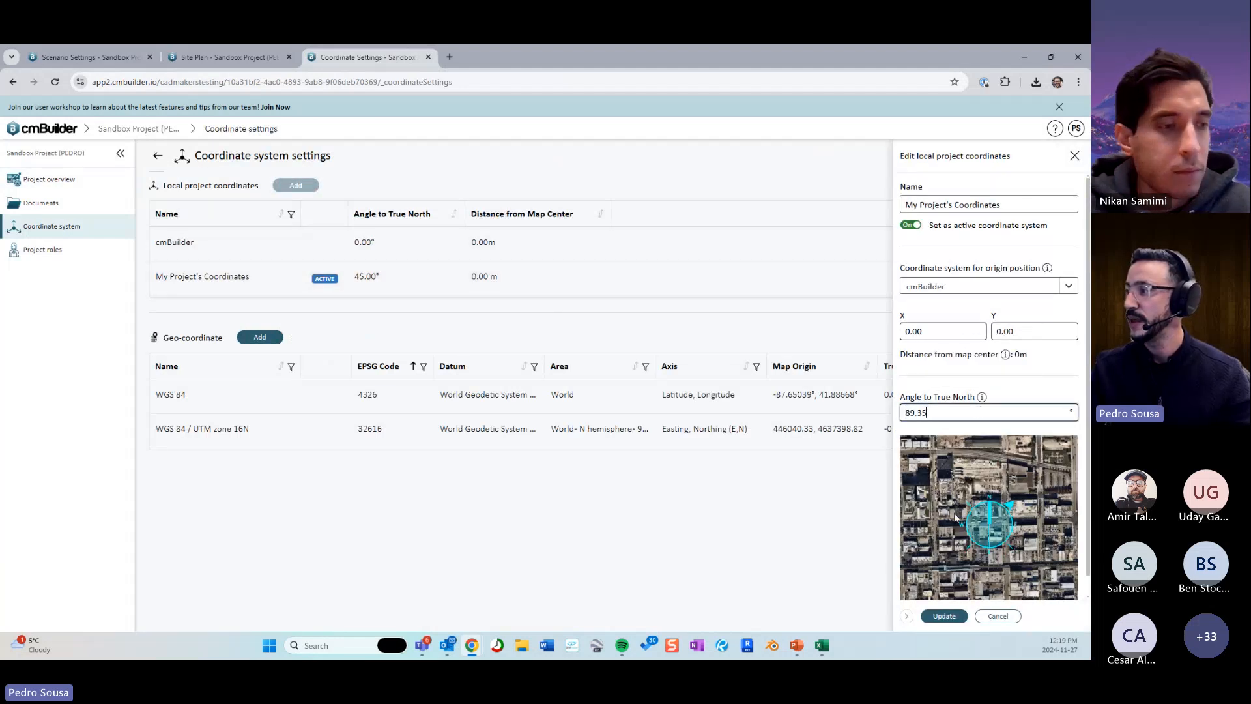
left_click(963, 619)
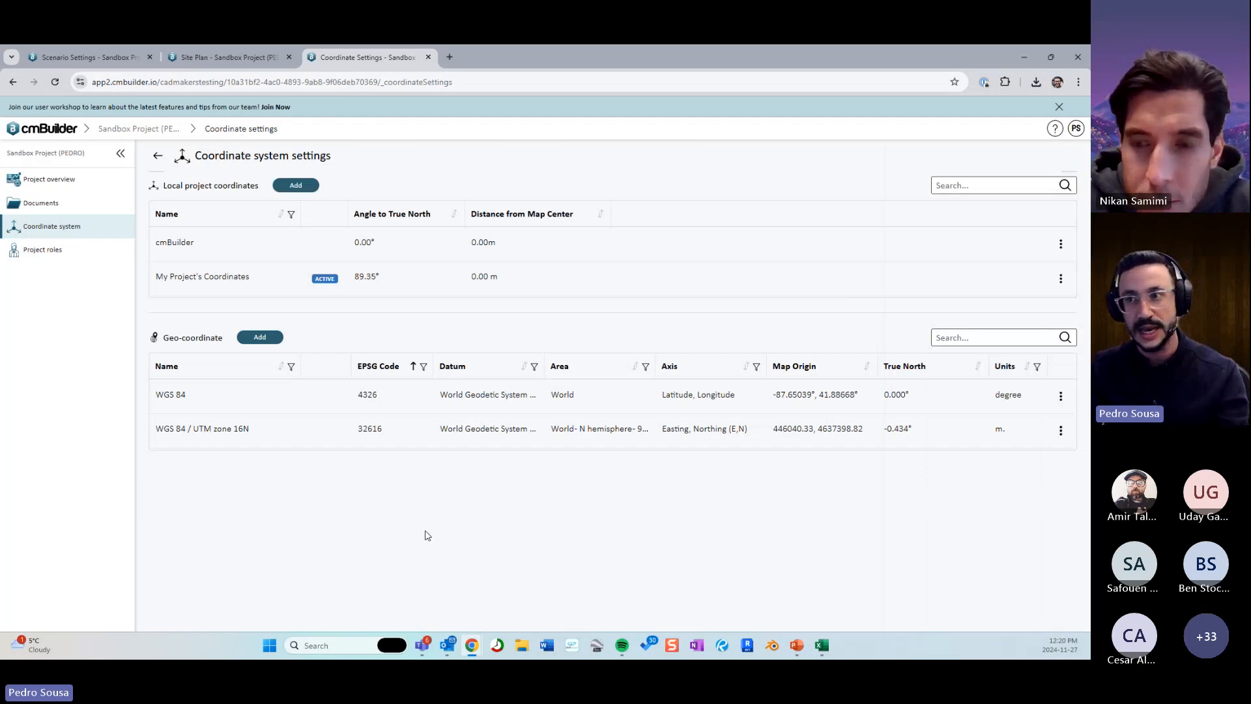
Open the WS_NOV24 - GODFATHER II site plan and bring the building's corner beside the parking lot into close view.
left_click(138, 128)
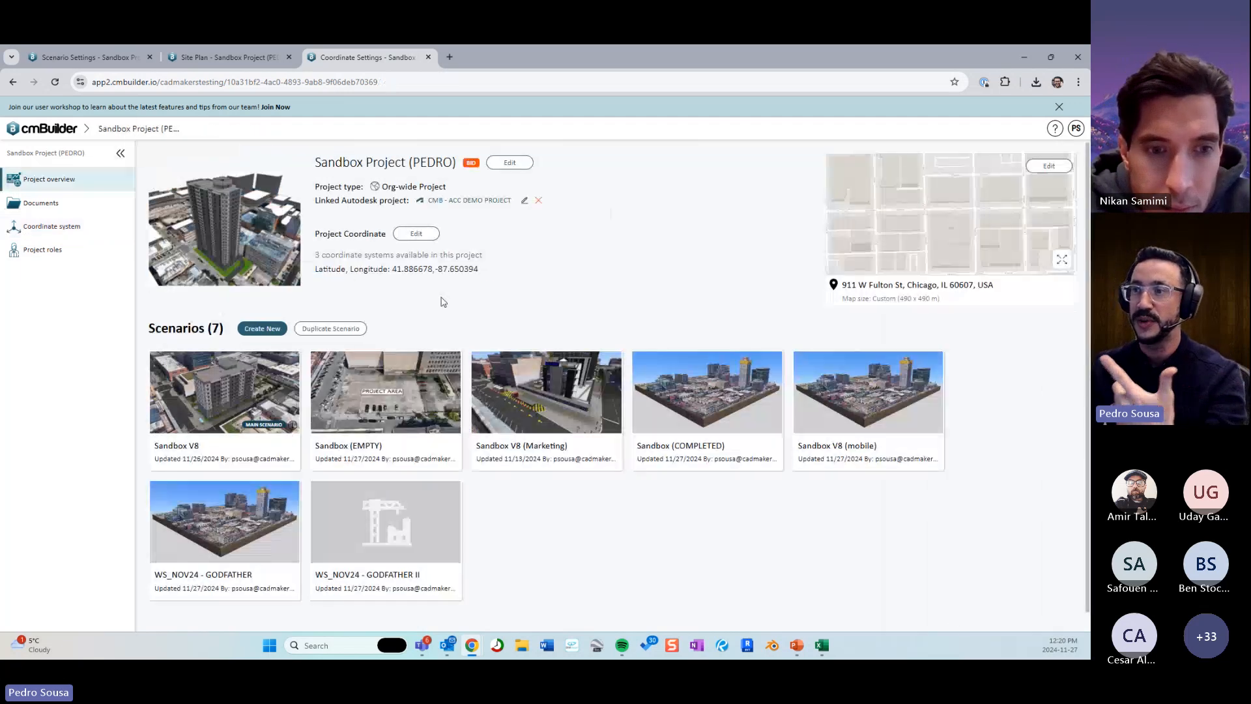
left_click(389, 541)
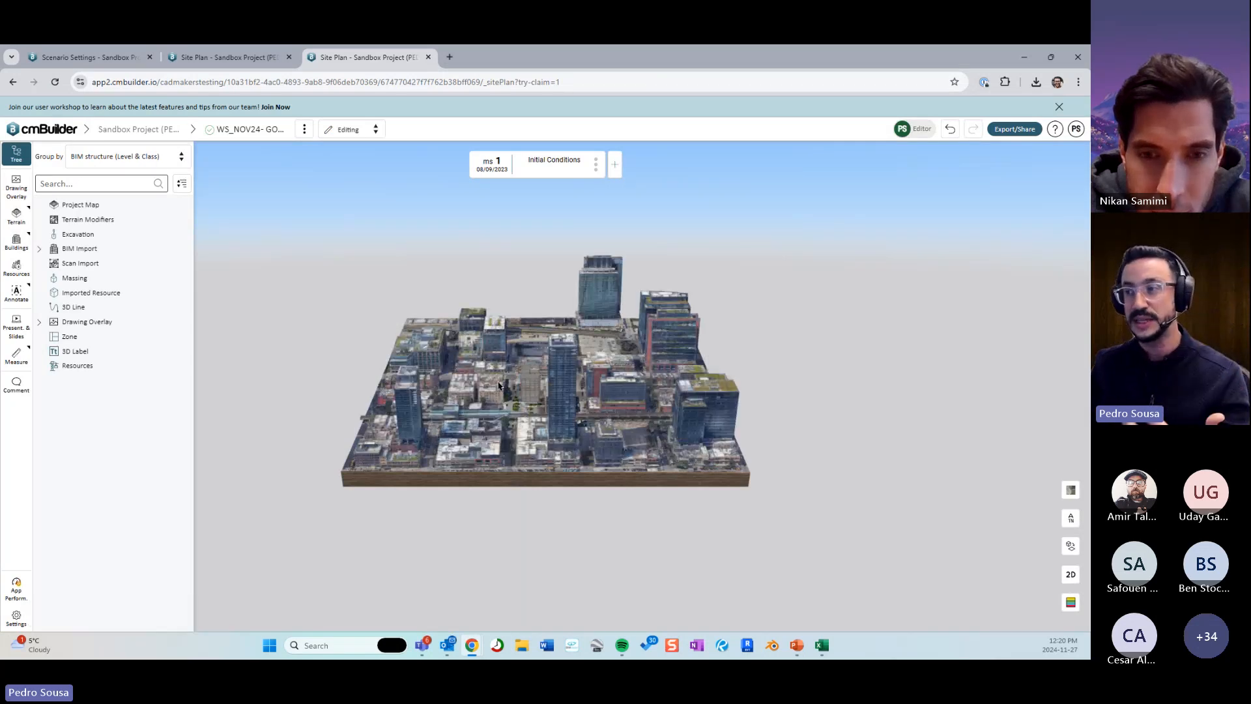
left_click_drag(498, 386, 575, 421)
scroll(575, 421, "up", 5)
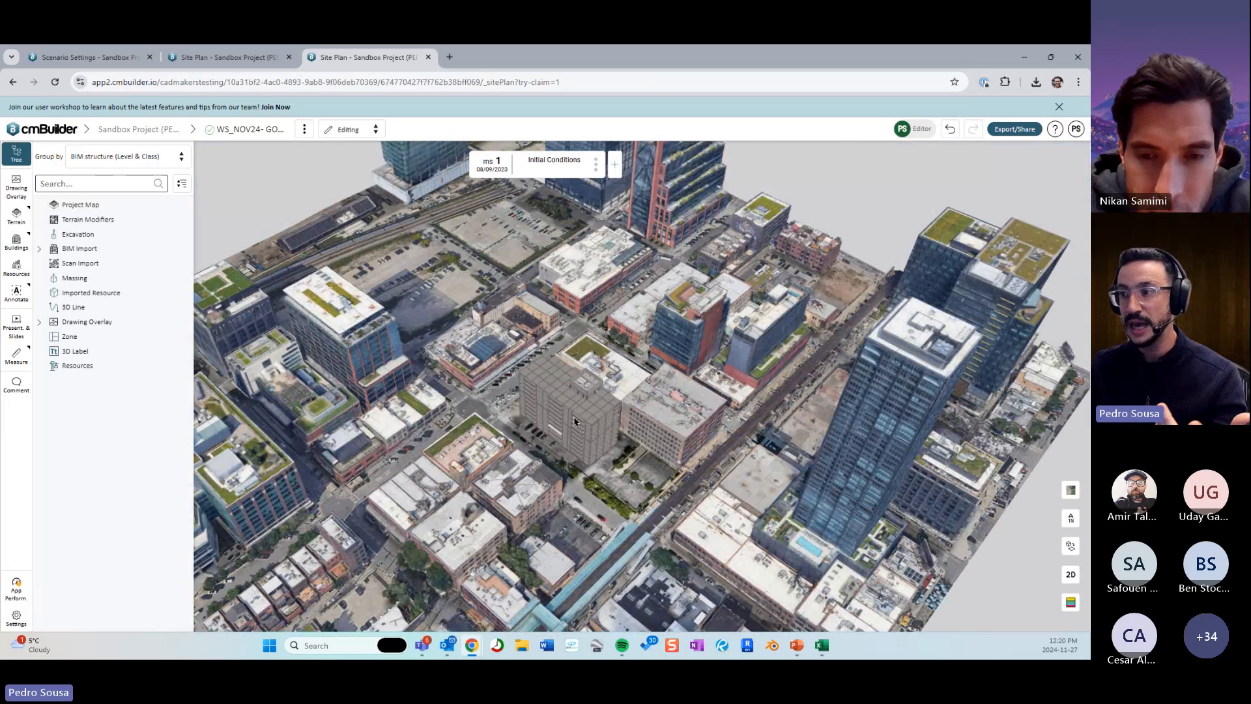
scroll(575, 422, "up", 6)
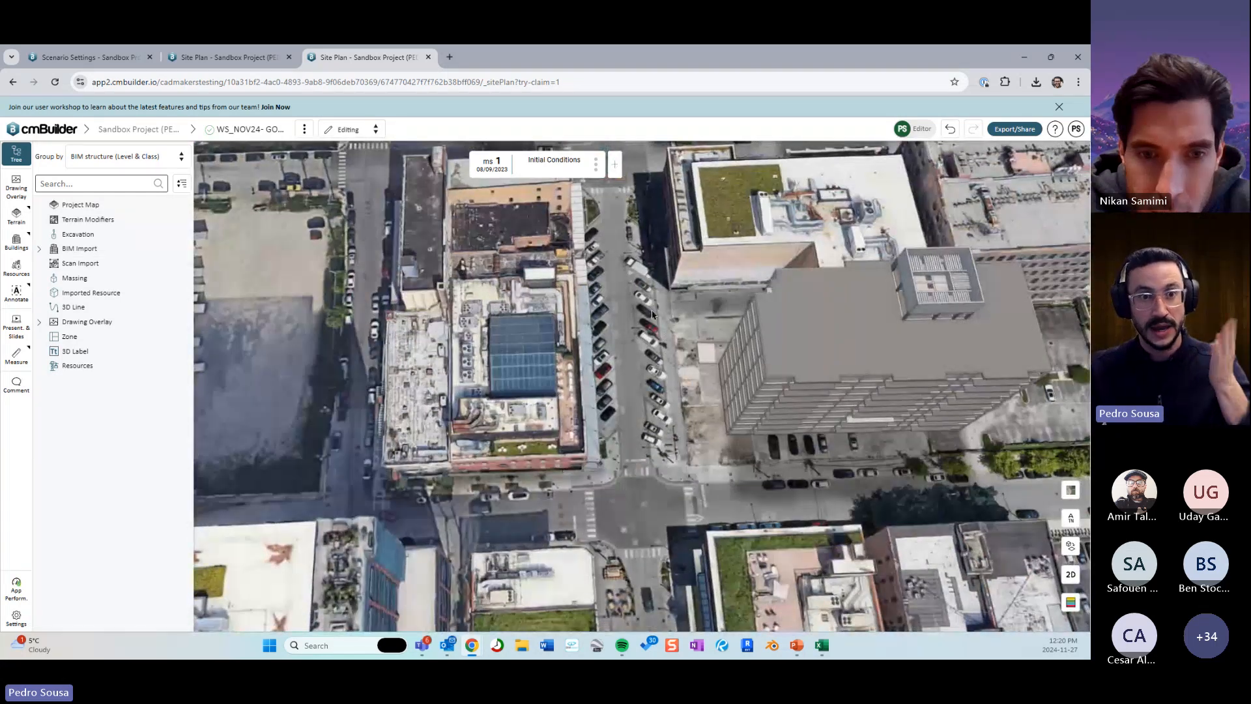
left_click_drag(530, 311, 745, 371)
right_click_drag(745, 371, 512, 319)
scroll(710, 378, "up", 5)
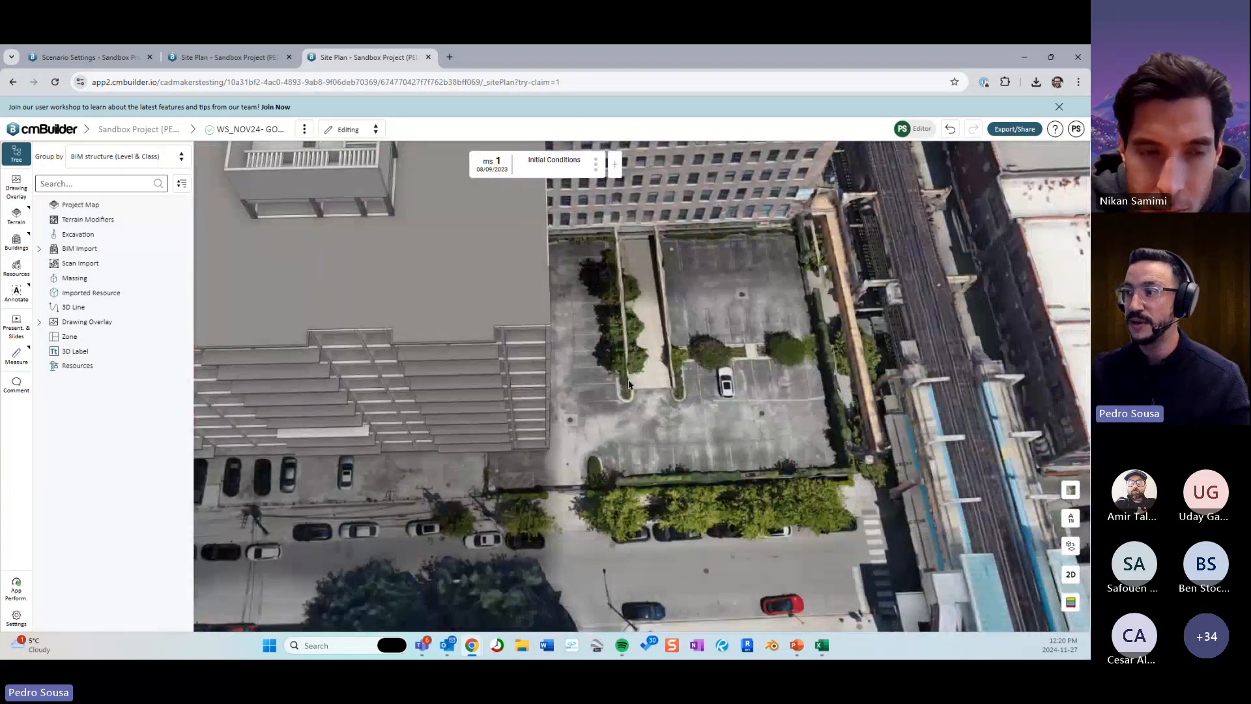
left_click_drag(691, 450, 629, 438)
scroll(500, 219, "up", 4)
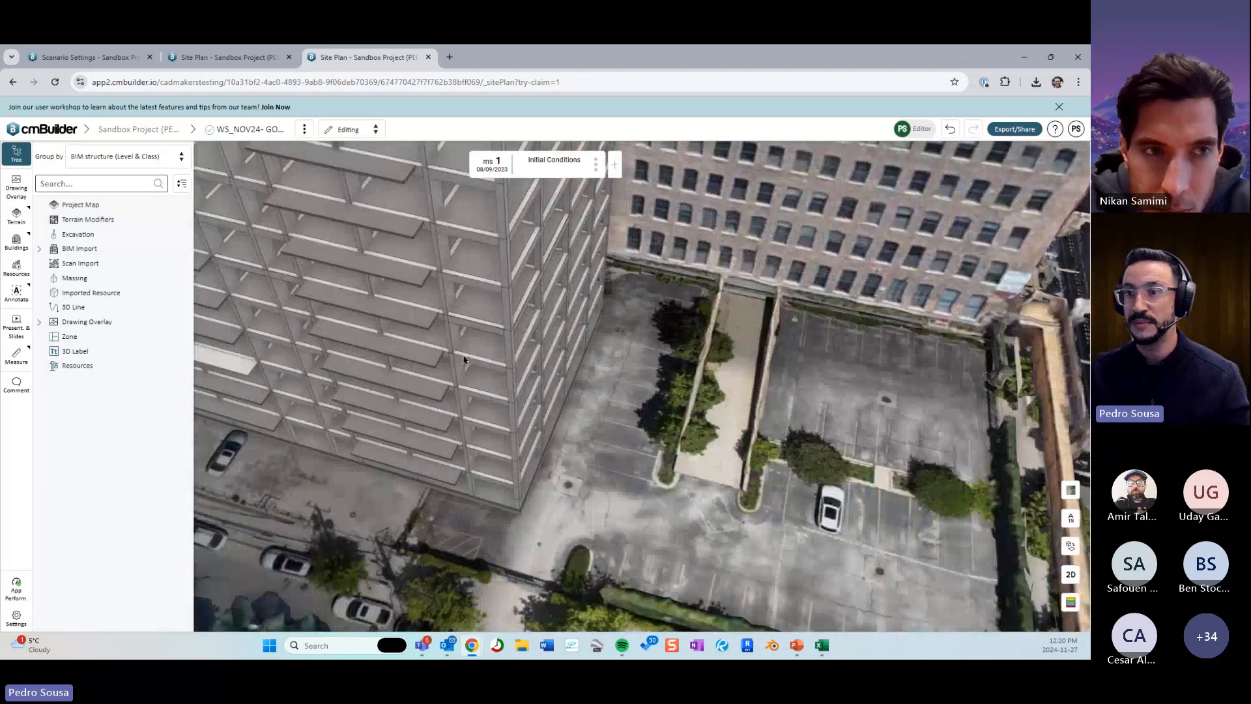
Search the resource library for "hoist" and browse the enclosed cage hoist models.
left_click(16, 269)
left_click(923, 189)
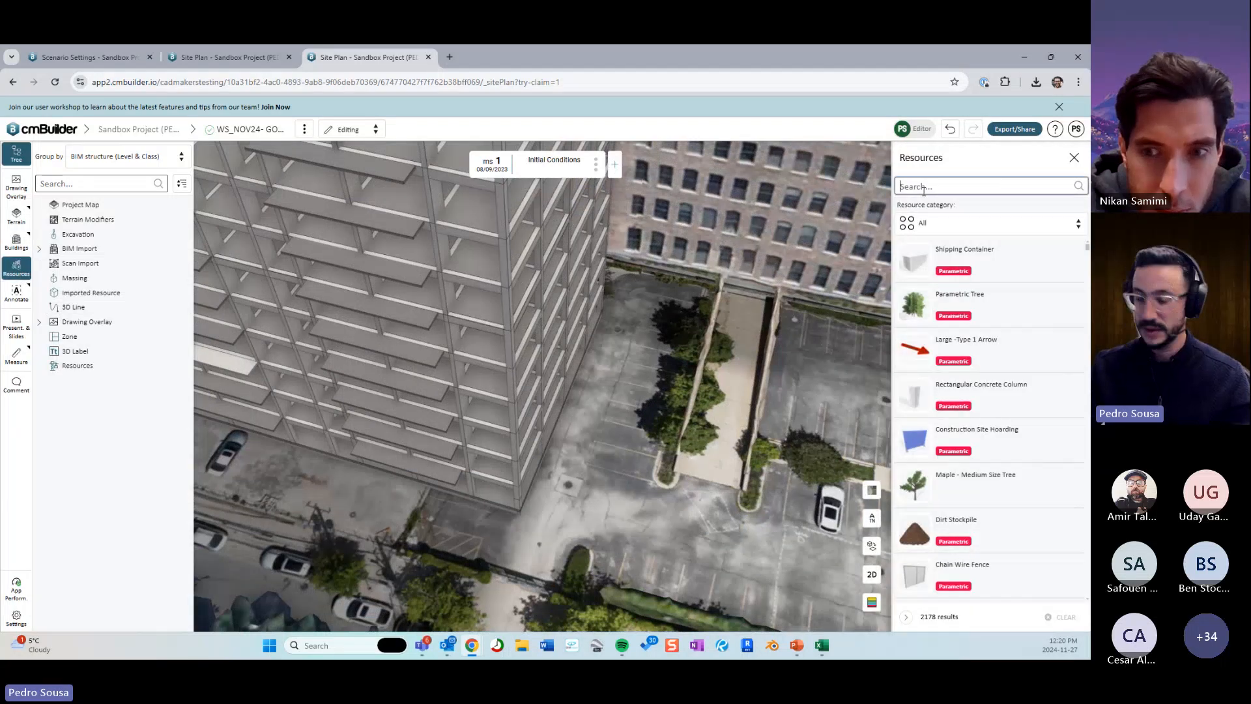
type("hoist")
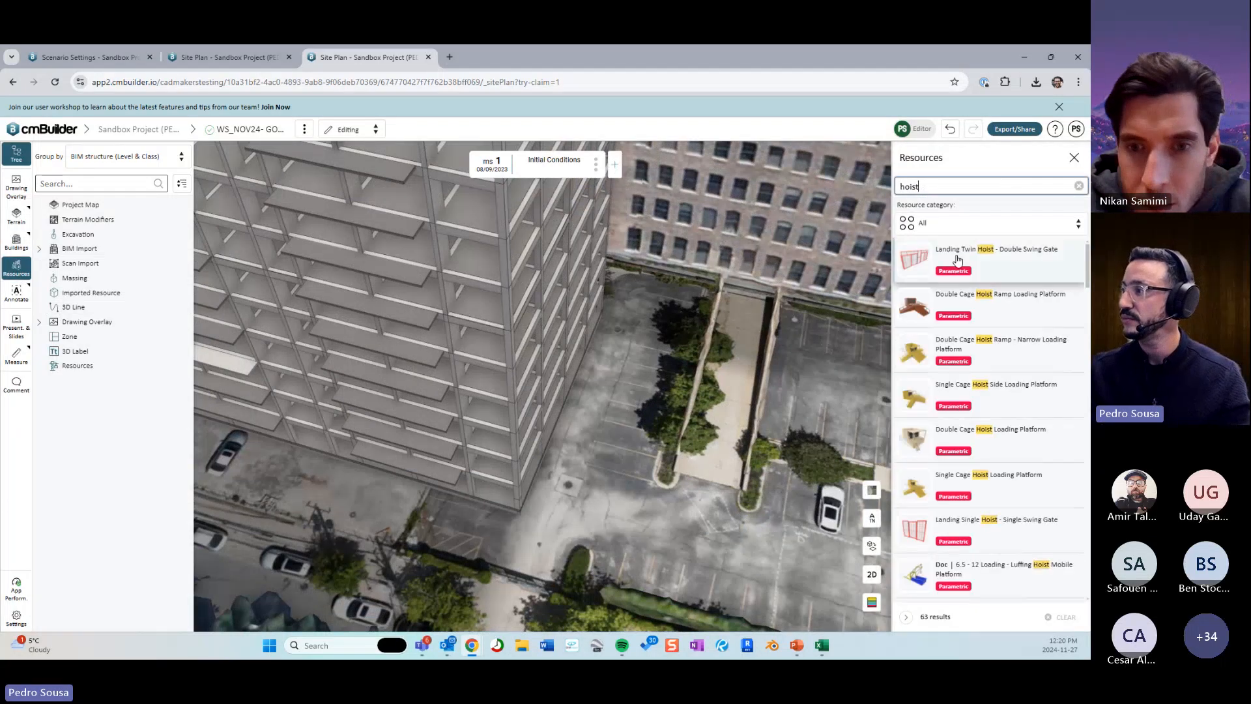
scroll(1009, 514, "down", 1)
scroll(1009, 514, "down", 3)
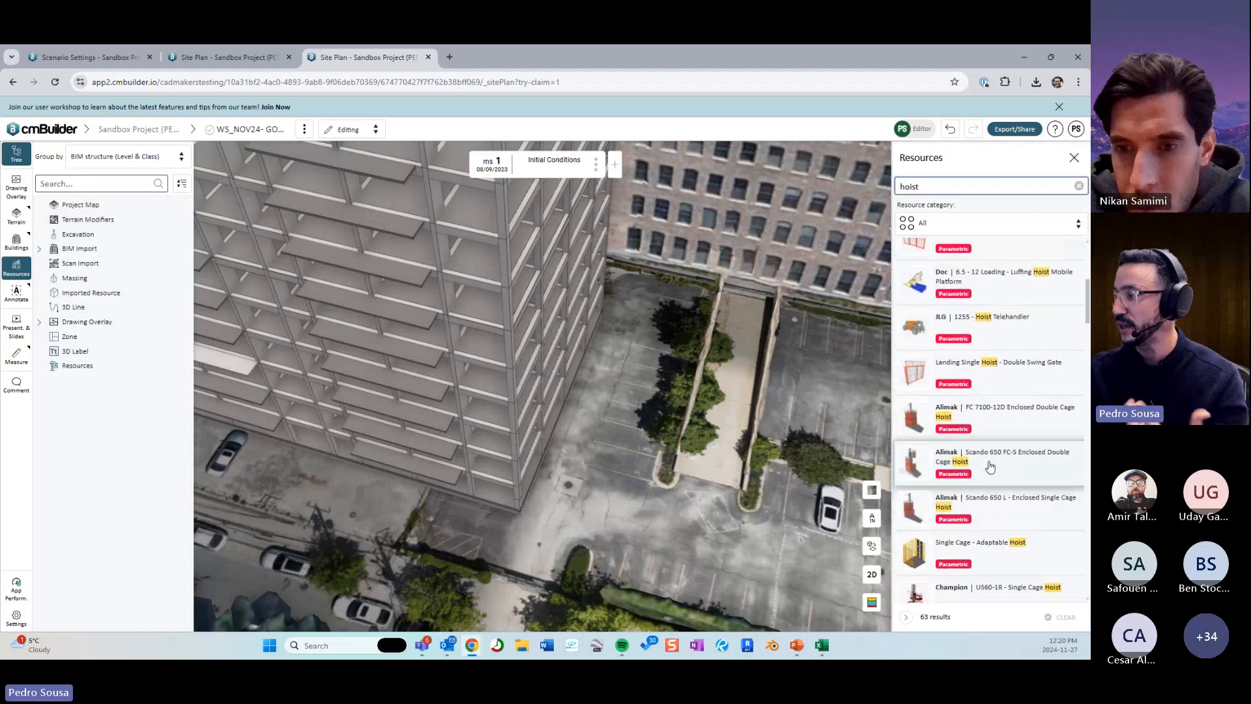
Place an Alimak FC 7100-12D Enclosed Double Cage Hoist on the ground beside the building and rotate it to align with the facade.
scroll(661, 432, "up", 4)
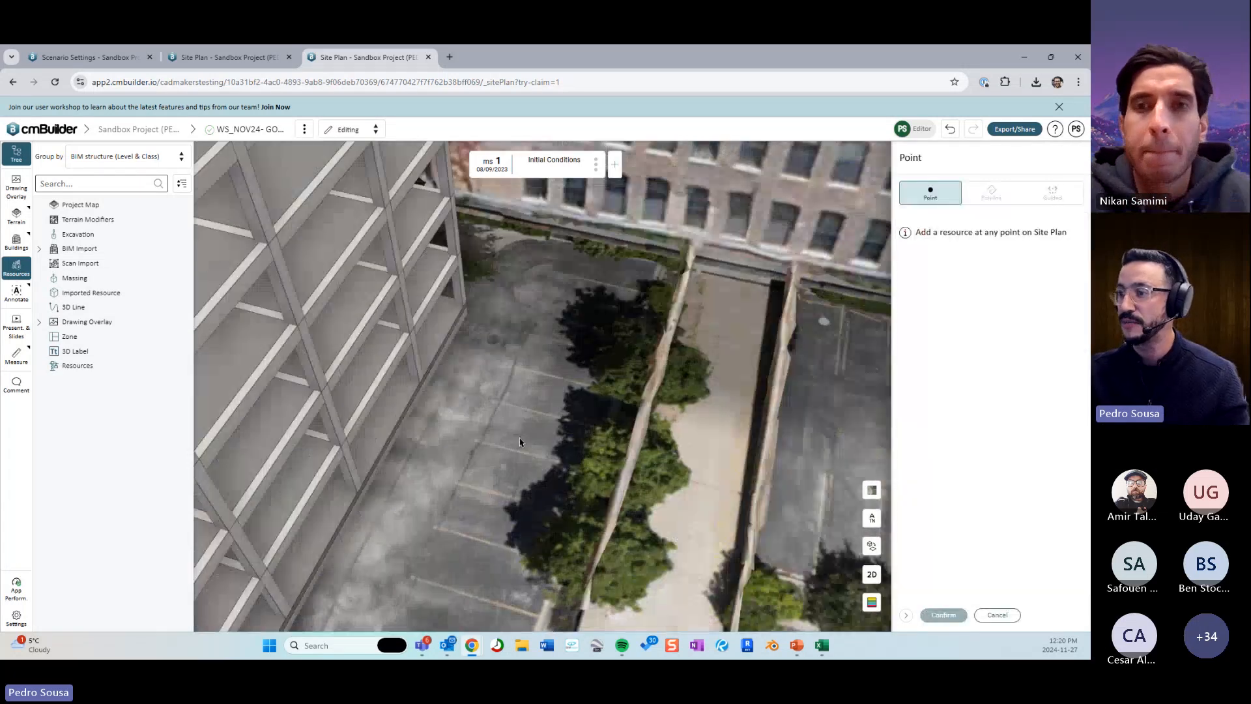
left_click(430, 460)
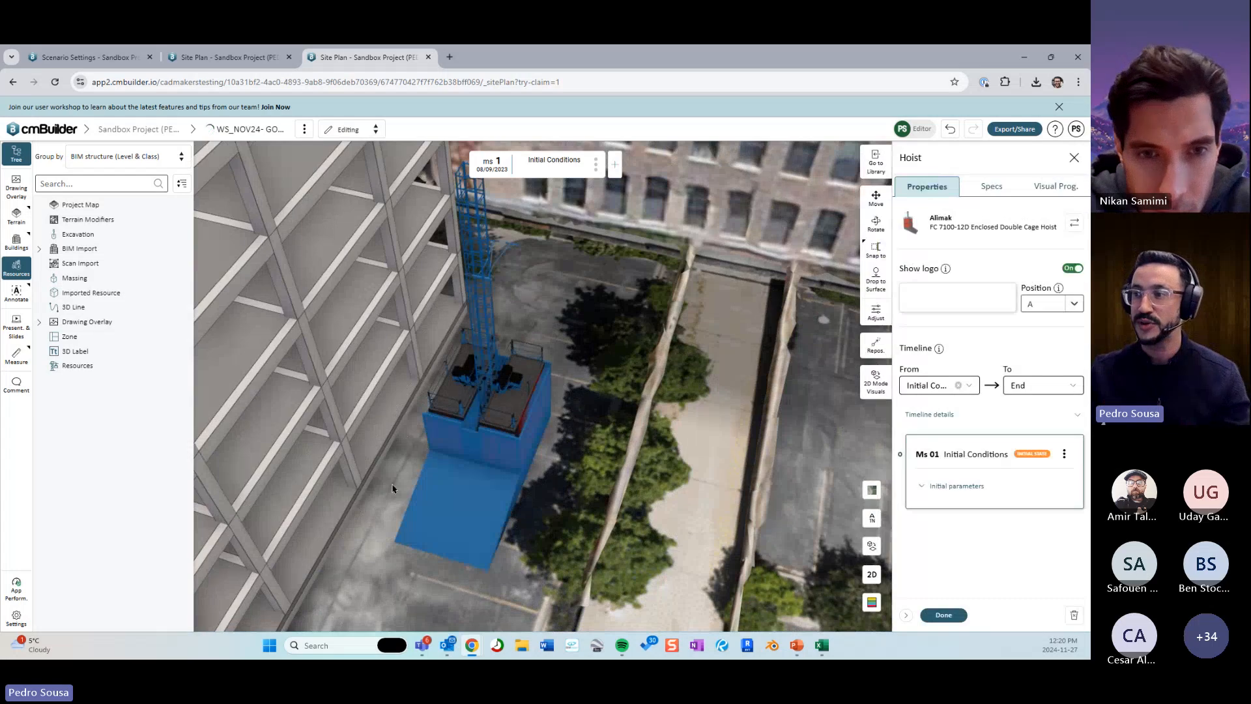
left_click_drag(405, 457, 637, 391)
scroll(515, 443, "down", 4)
left_click(876, 225)
left_click_drag(736, 391, 694, 277)
left_click(910, 158)
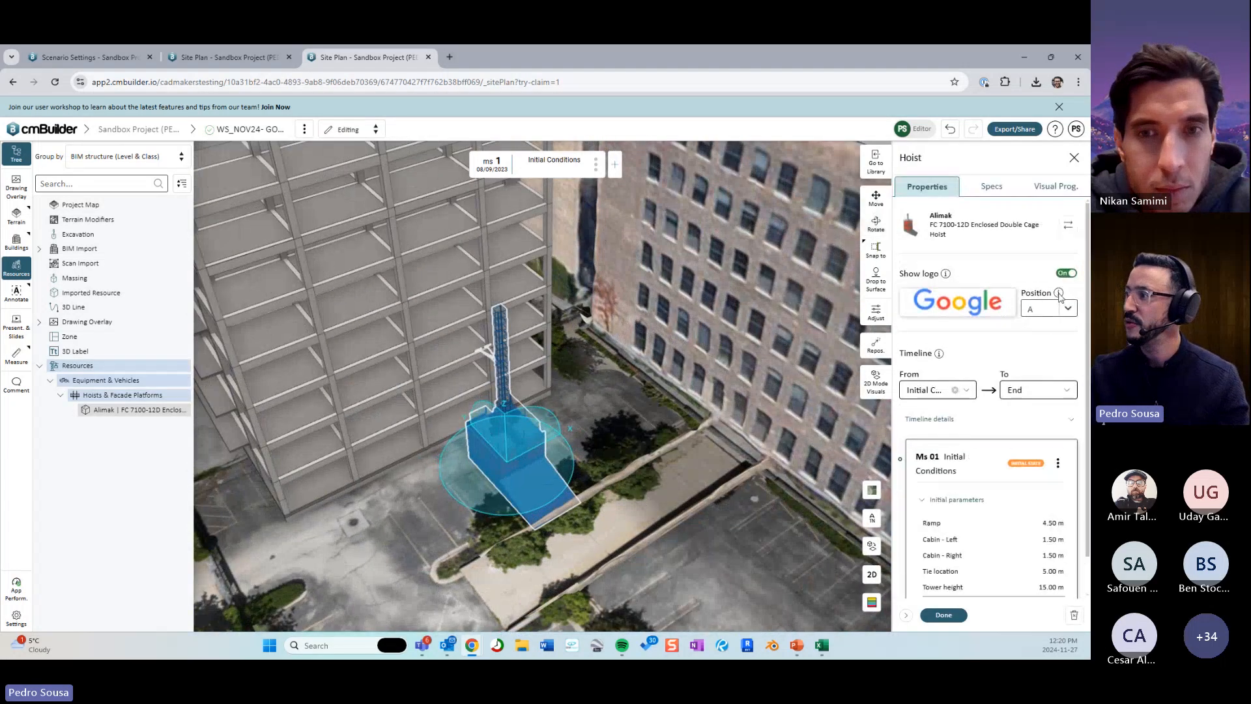
Turn off the logo display on the hoist and finish editing its properties.
left_click(1056, 273)
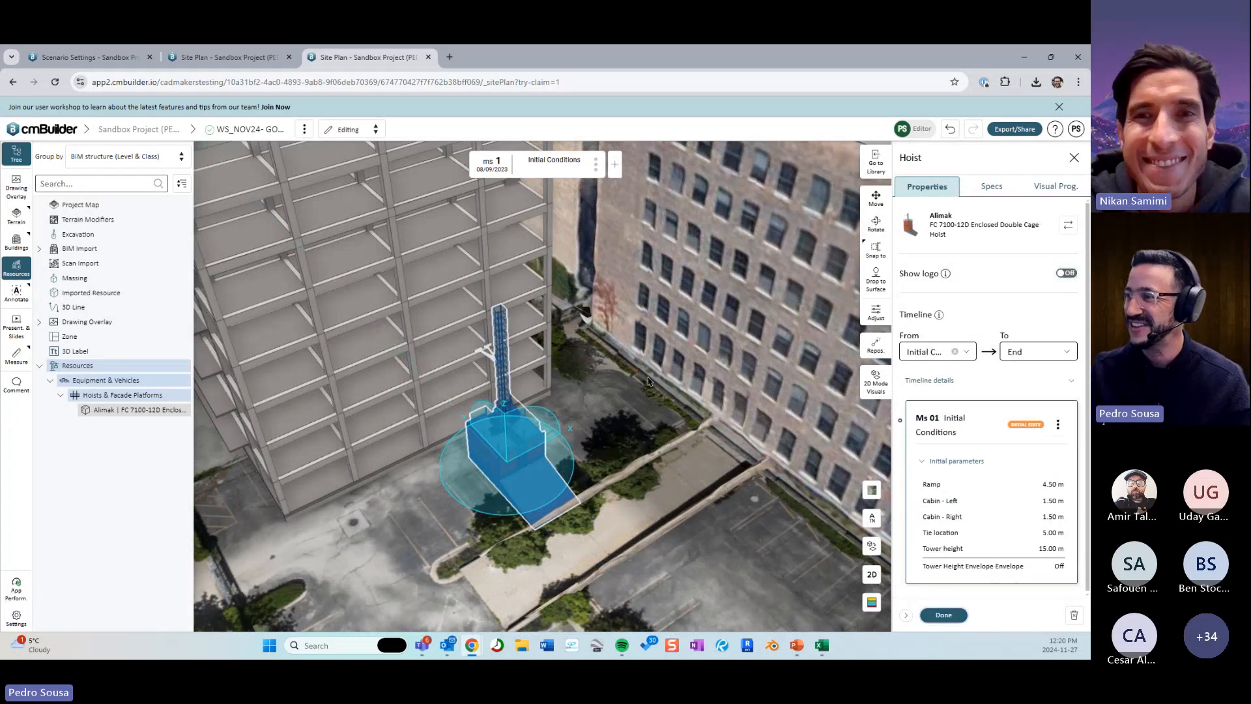
middle_click_drag(607, 421, 711, 437)
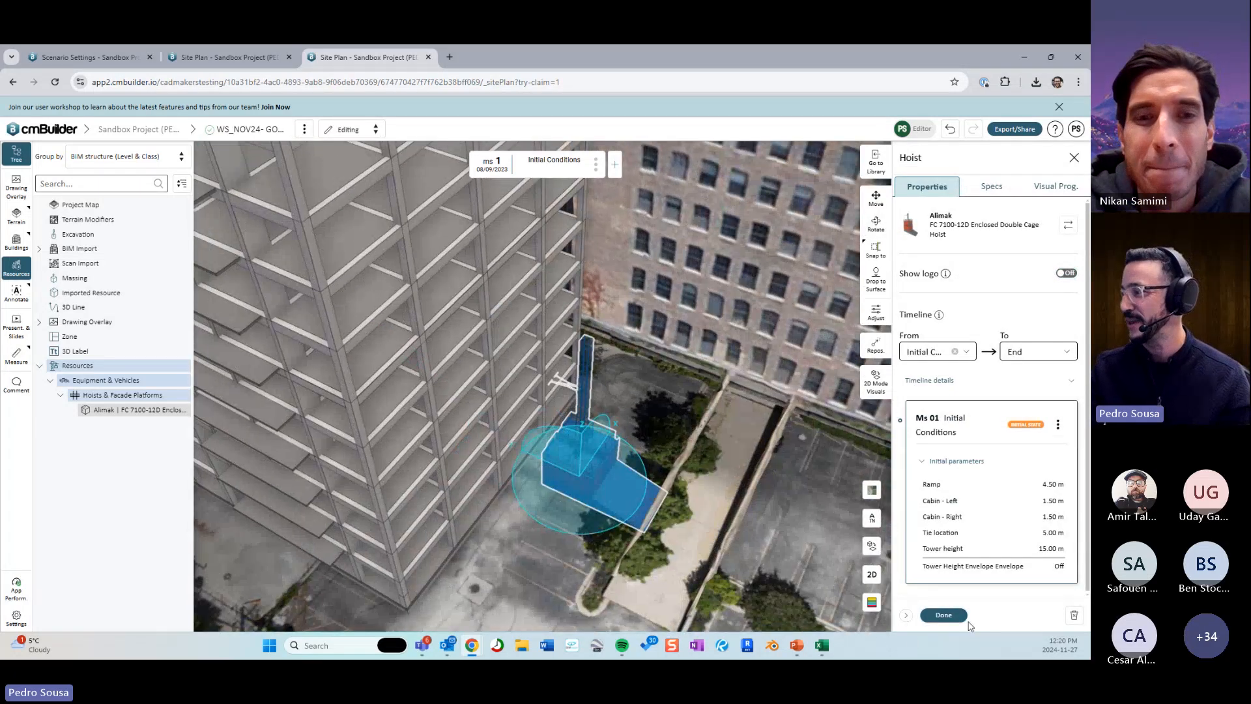
left_click(951, 617)
Move the hoist closer to the building facade along its Y axis and close the resource library.
scroll(567, 408, "up", 4)
middle_click_drag(567, 408, 598, 399)
left_click_drag(662, 533, 613, 522)
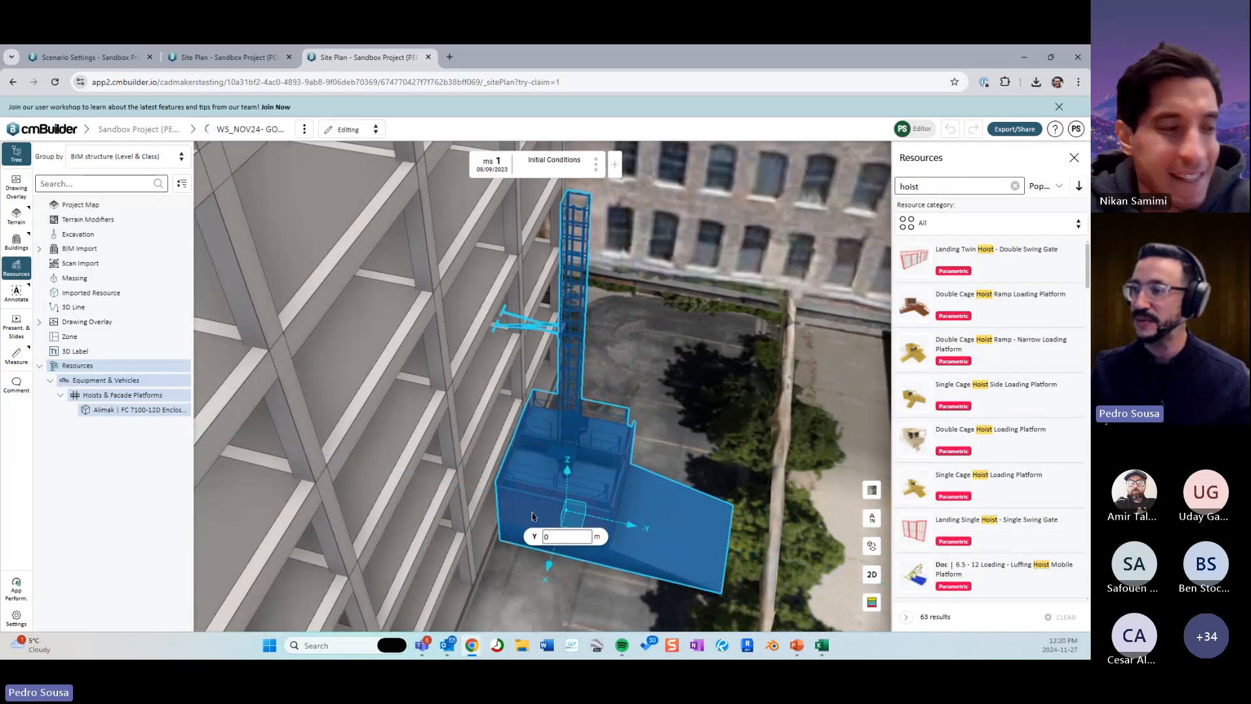
middle_click_drag(730, 363, 642, 365)
scroll(691, 391, "down", 3)
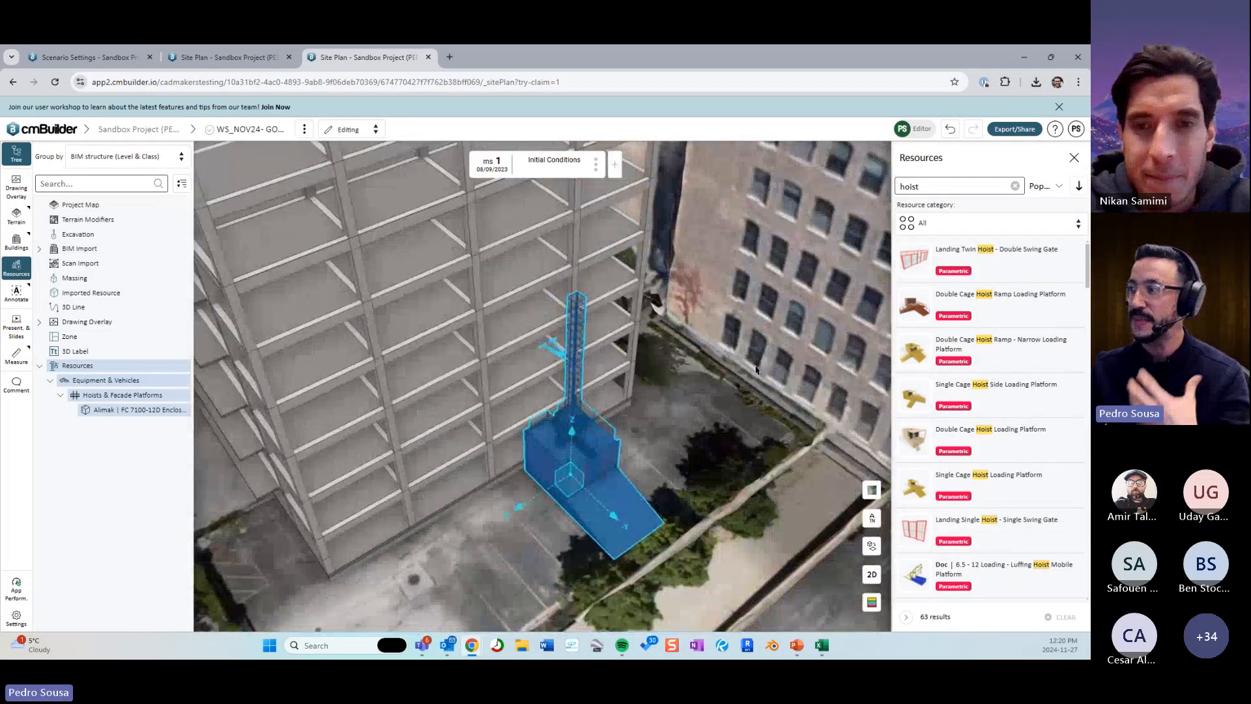
left_click(1074, 158)
scroll(607, 396, "down", 5)
left_click(629, 404)
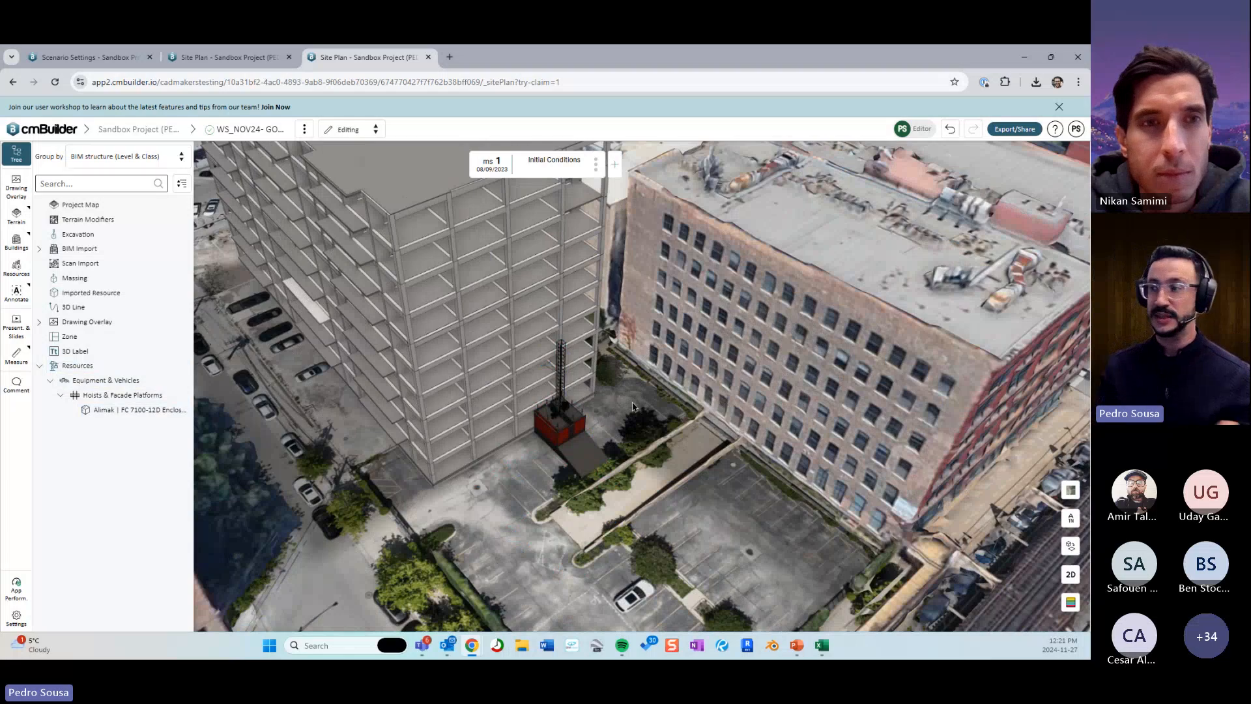
Start a 3D line sketch at the parking lot's corner beside the railway and bring up its snapping setting.
scroll(615, 387, "down", 5)
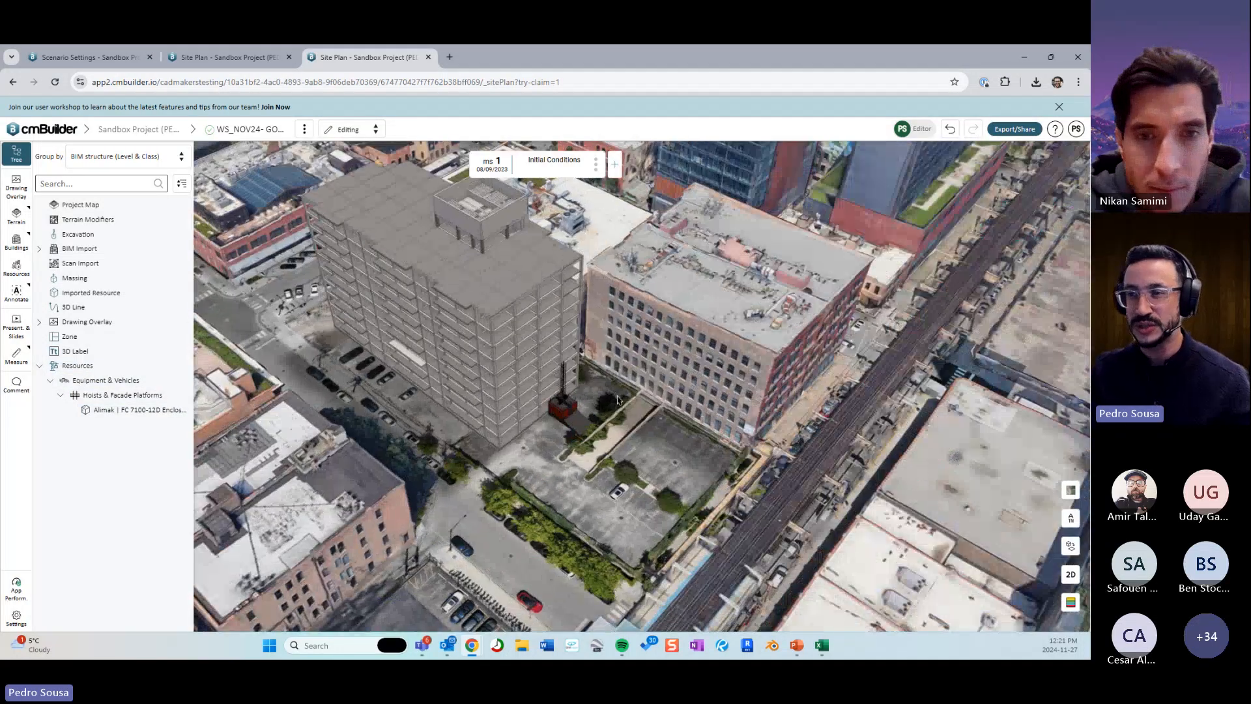
scroll(618, 399, "up", 5)
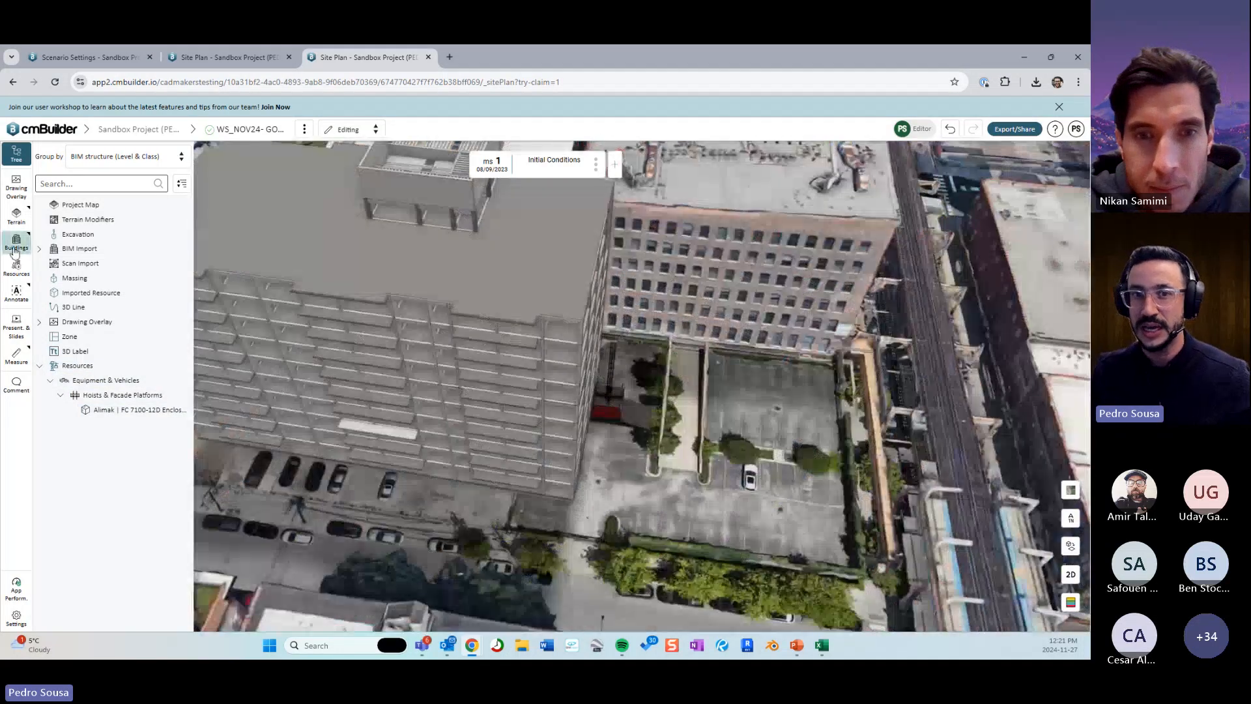
left_click(18, 294)
left_click(65, 359)
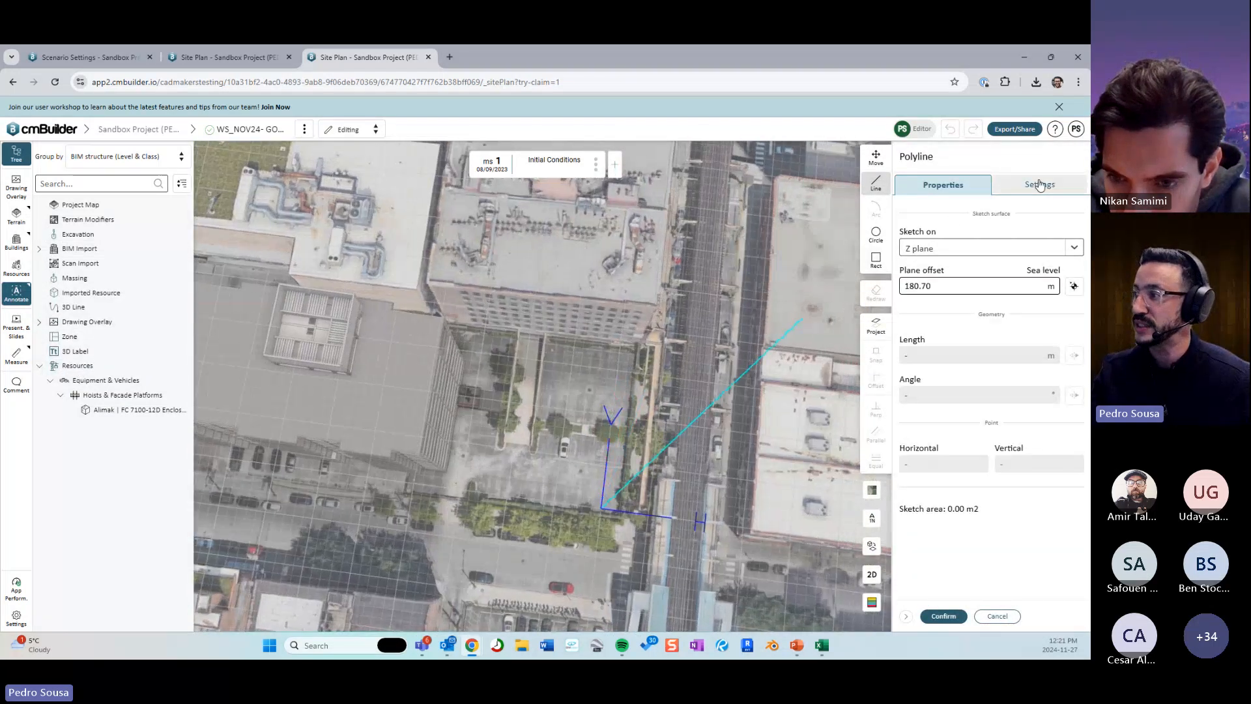
left_click(1040, 184)
double_click(936, 346)
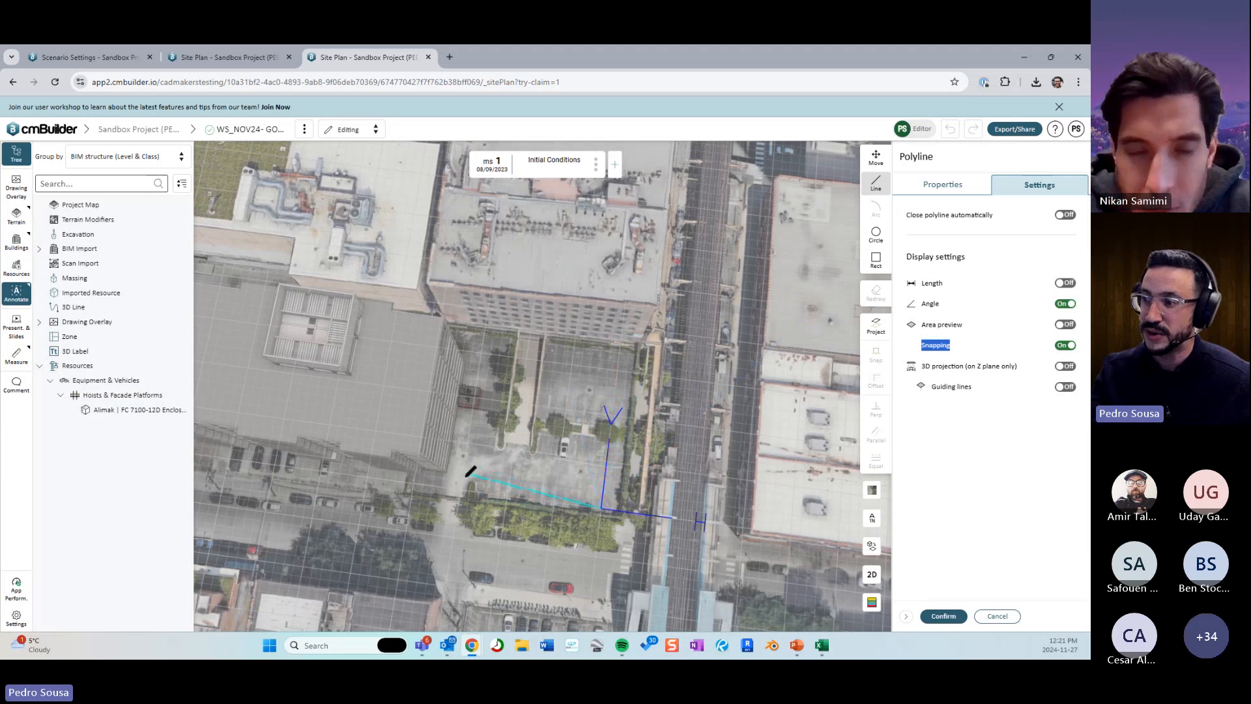
Sketch a closed, stepped outline with right-angled corners over the parking lot and confirm the 3D line.
left_click(464, 487)
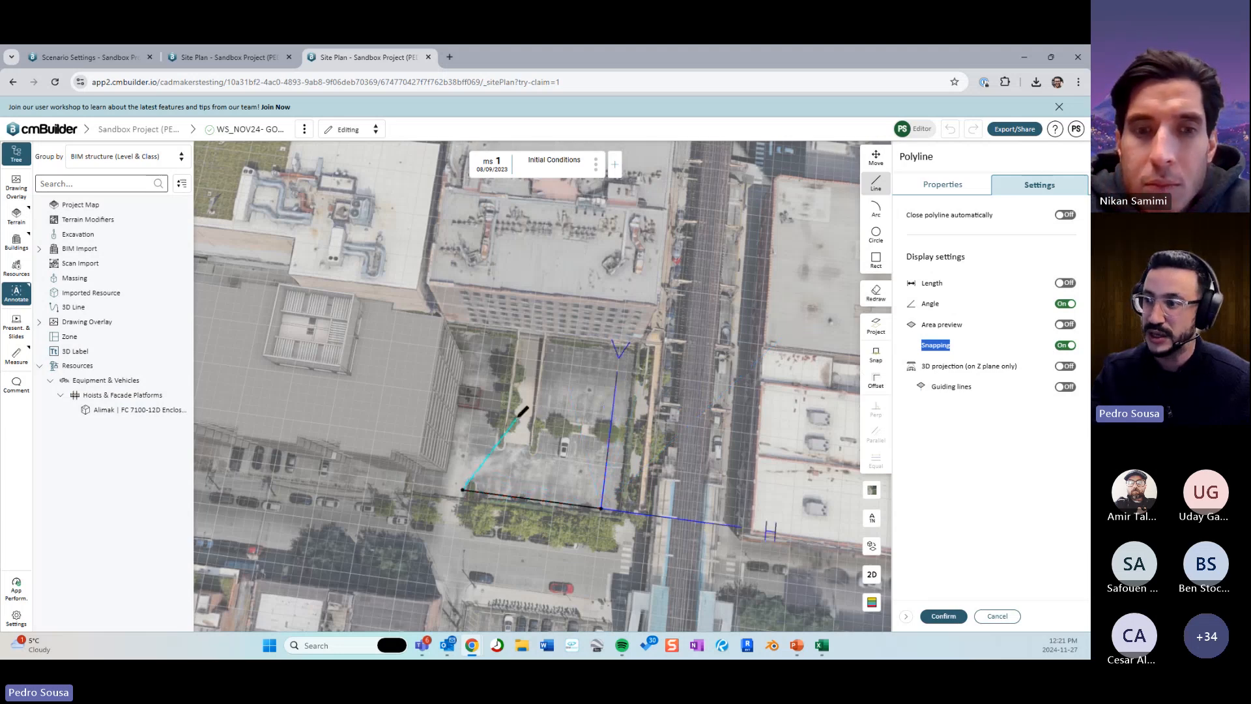
left_click(480, 380)
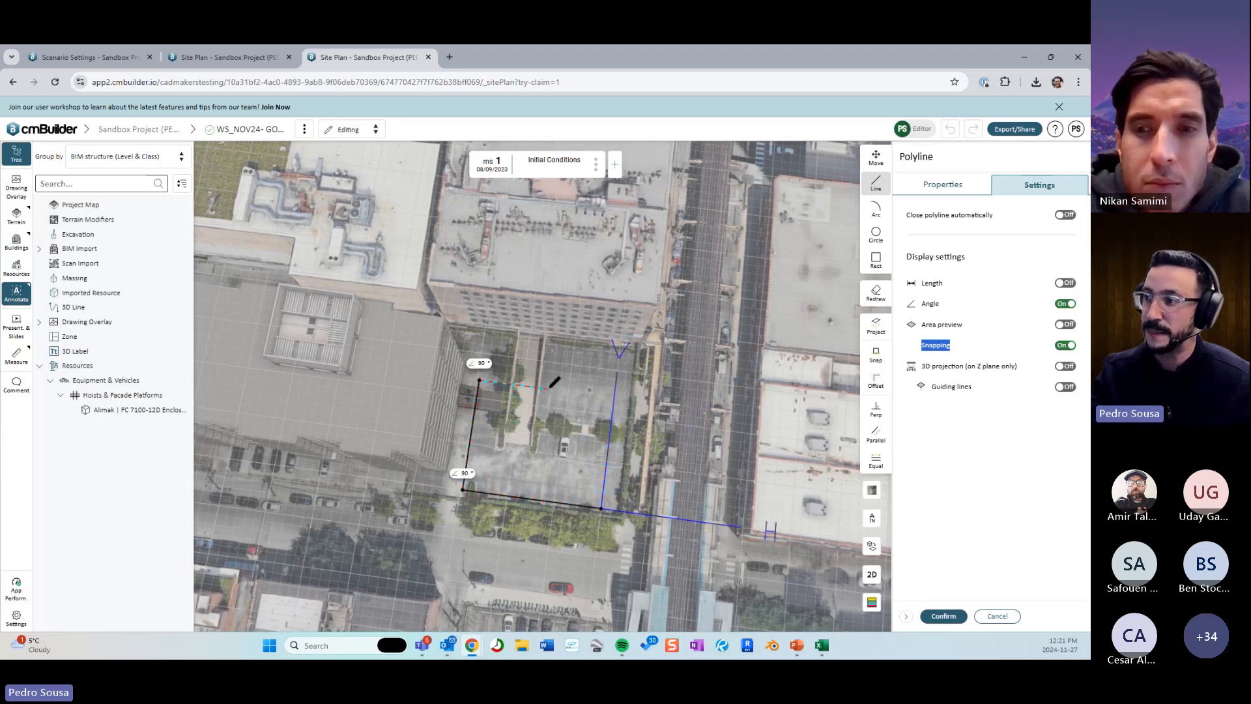
left_click(549, 389)
left_click(543, 432)
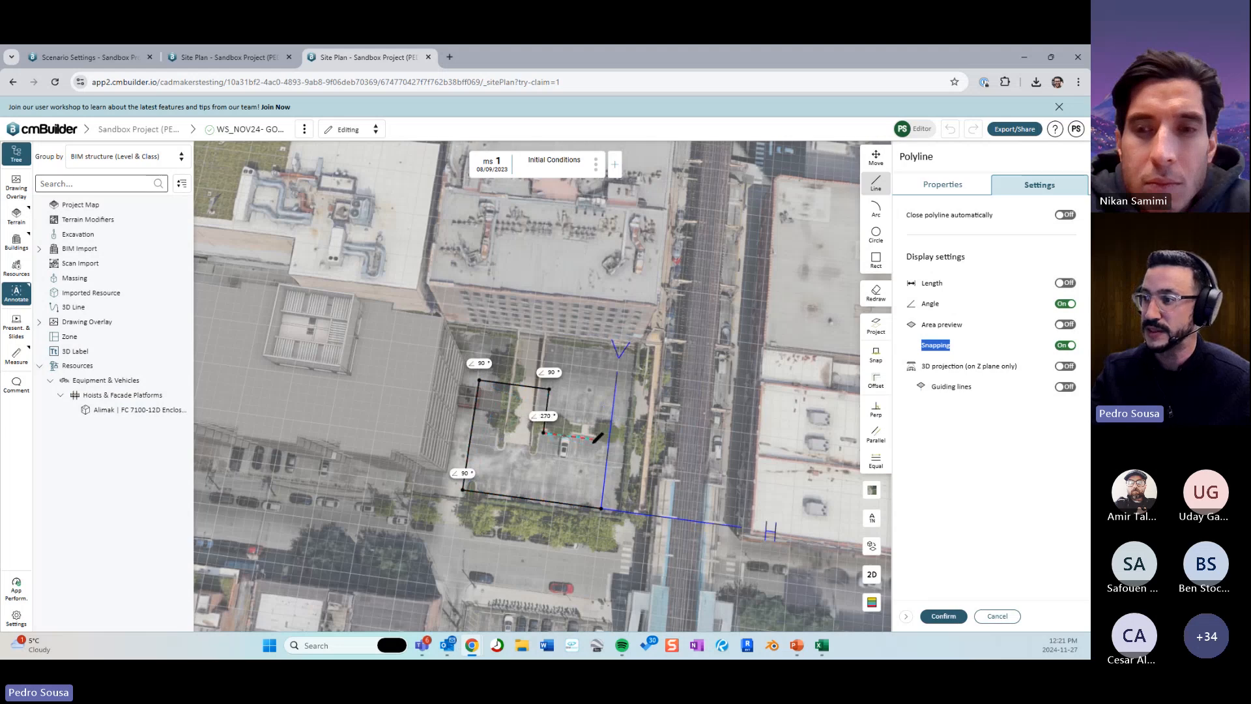
left_click(596, 439)
left_click(590, 494)
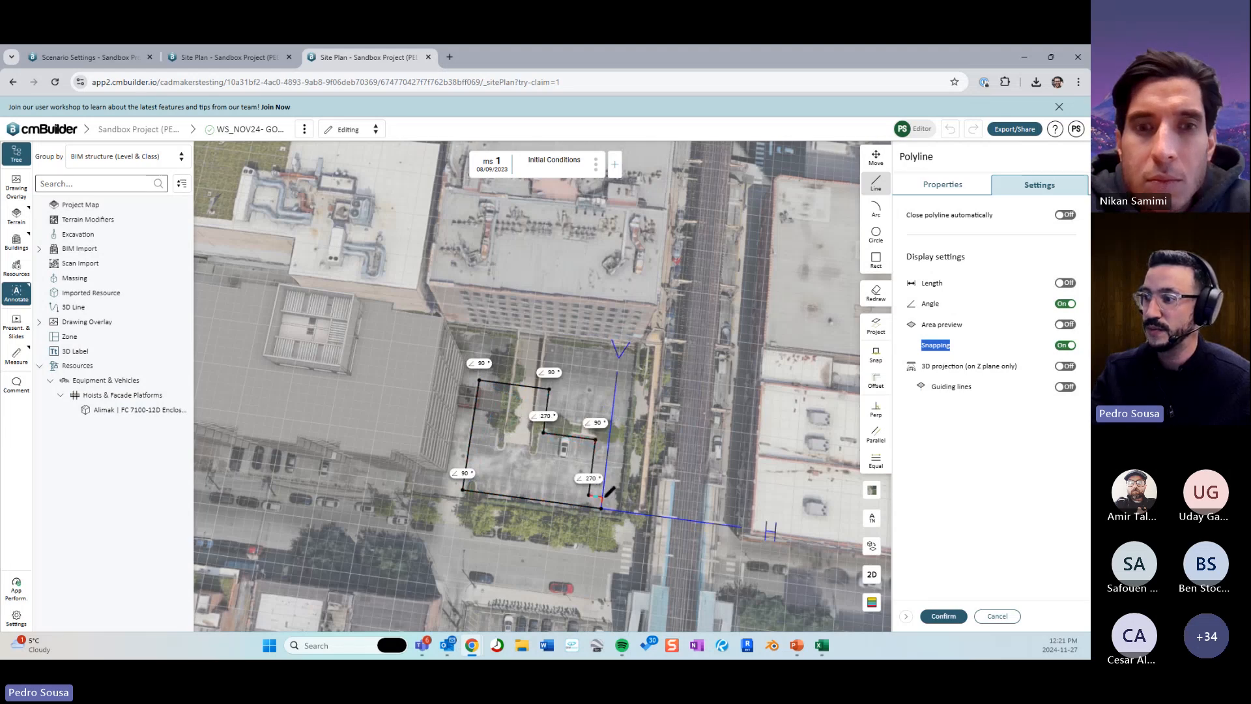
left_click(601, 506)
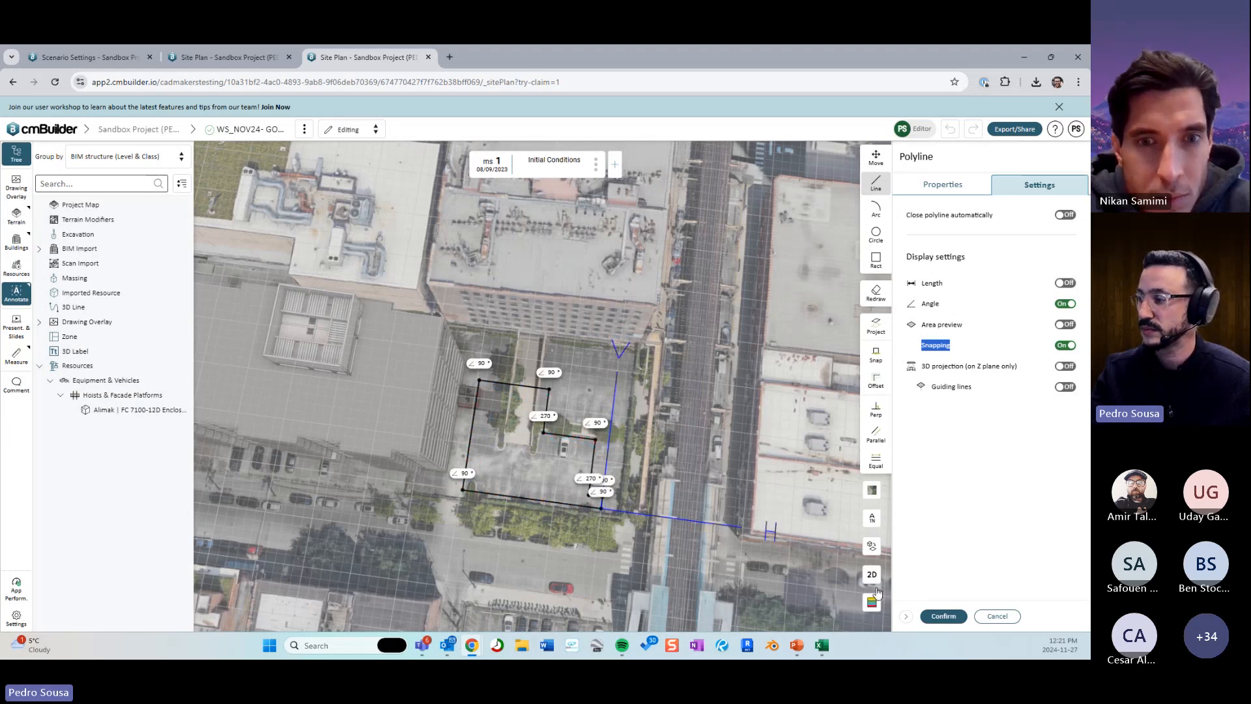
left_click(943, 617)
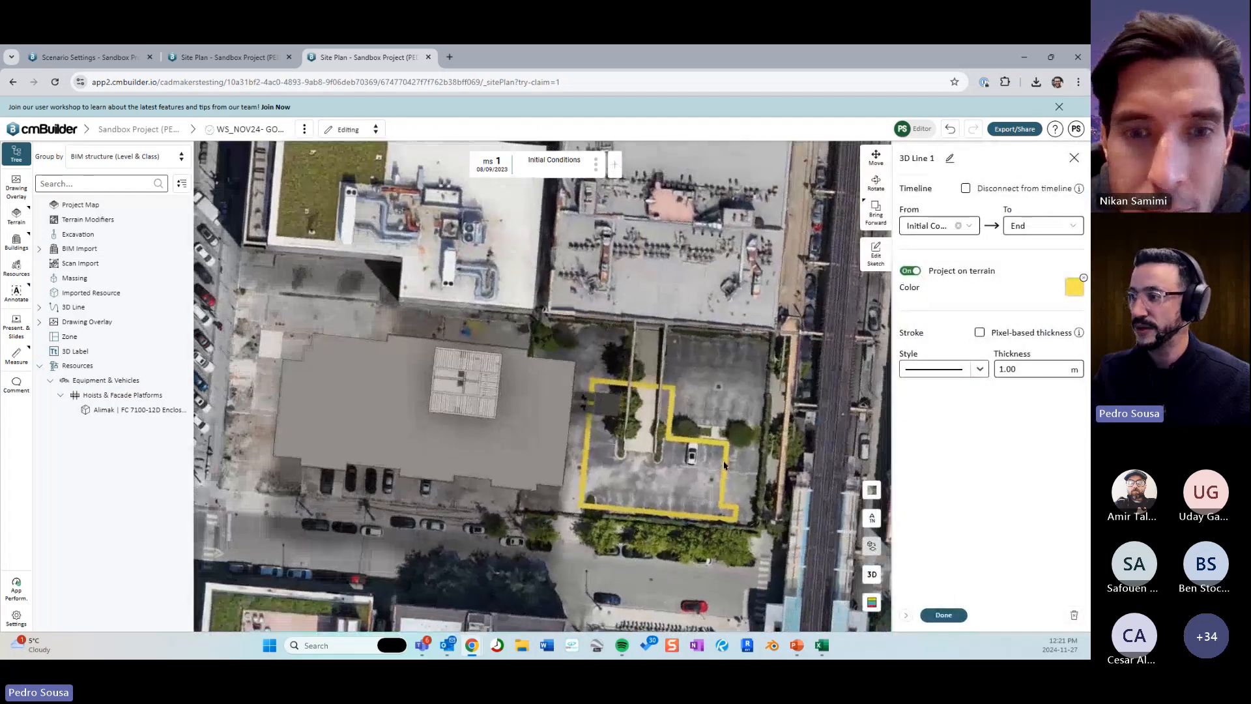
Delete the yellow 3D line over the parking lot and the Alimak hoist beside the building.
left_click(1074, 618)
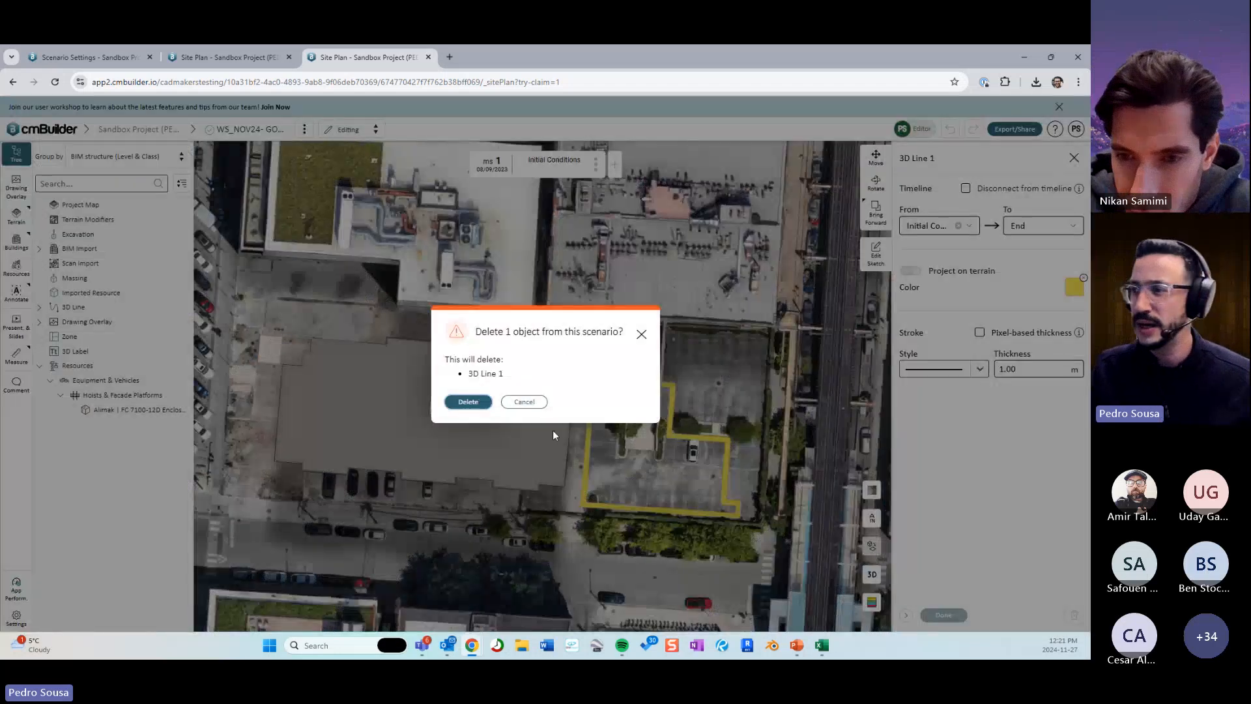
left_click(478, 403)
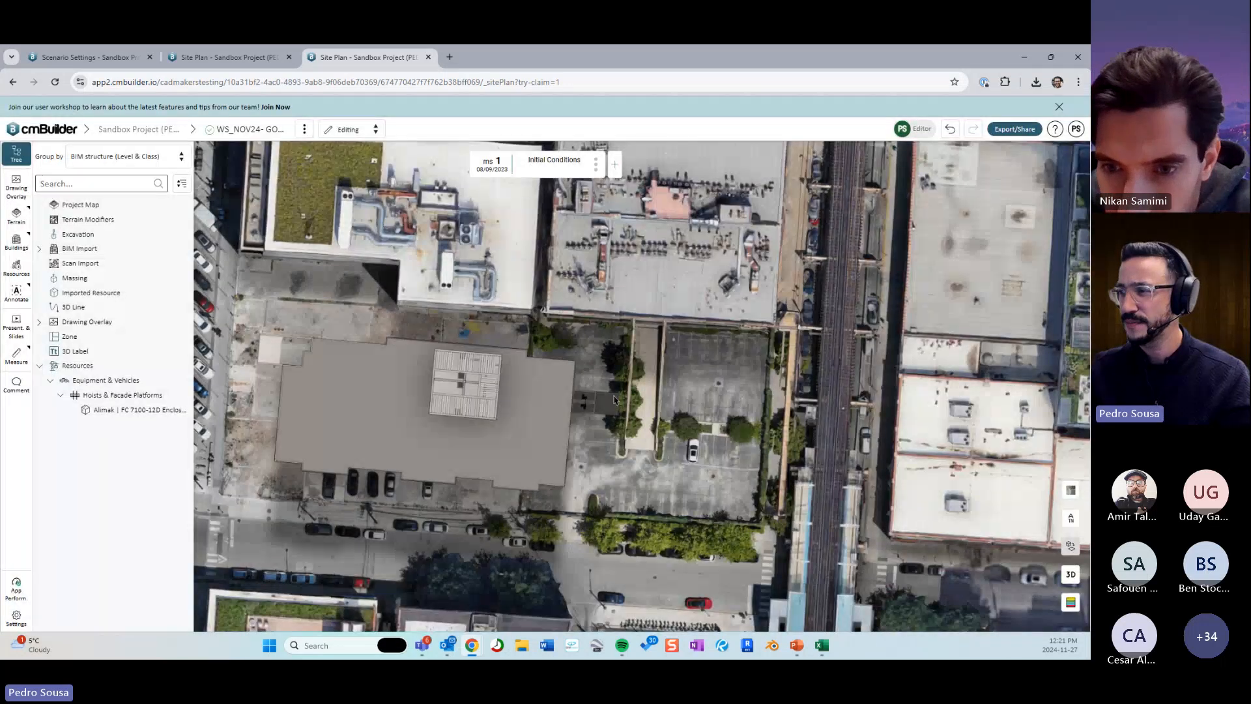
left_click(616, 402)
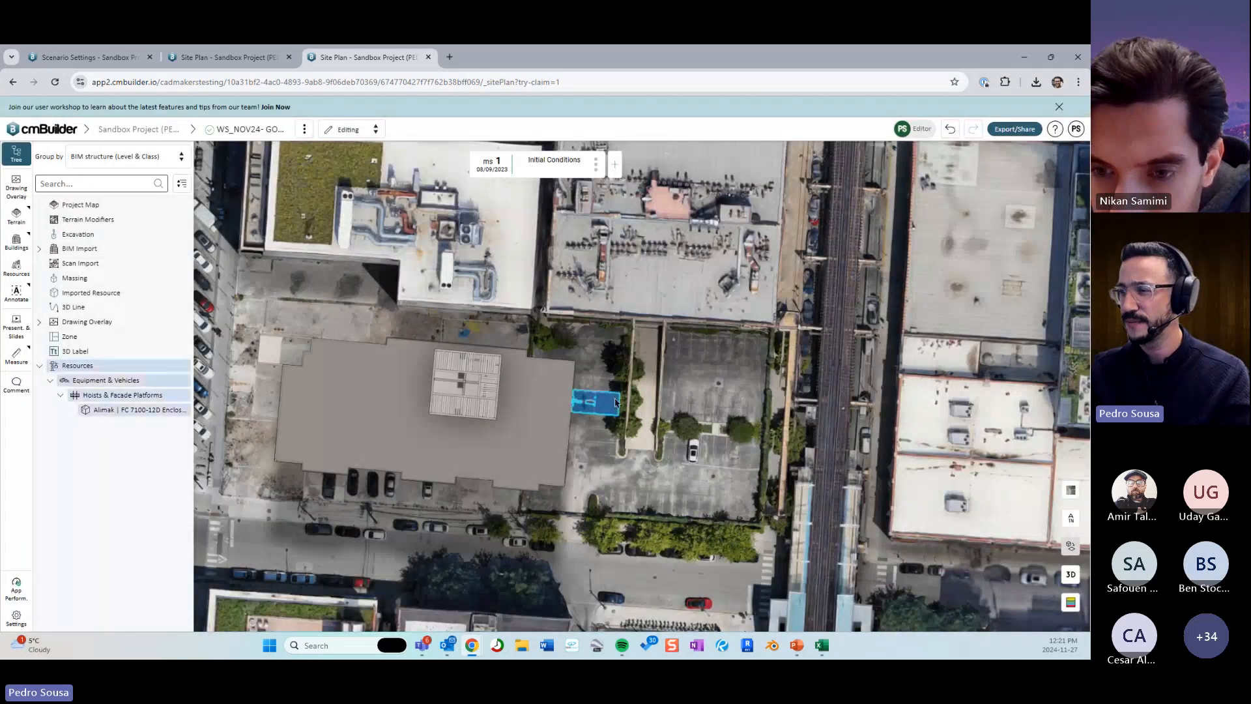
key("Delete")
left_click(461, 404)
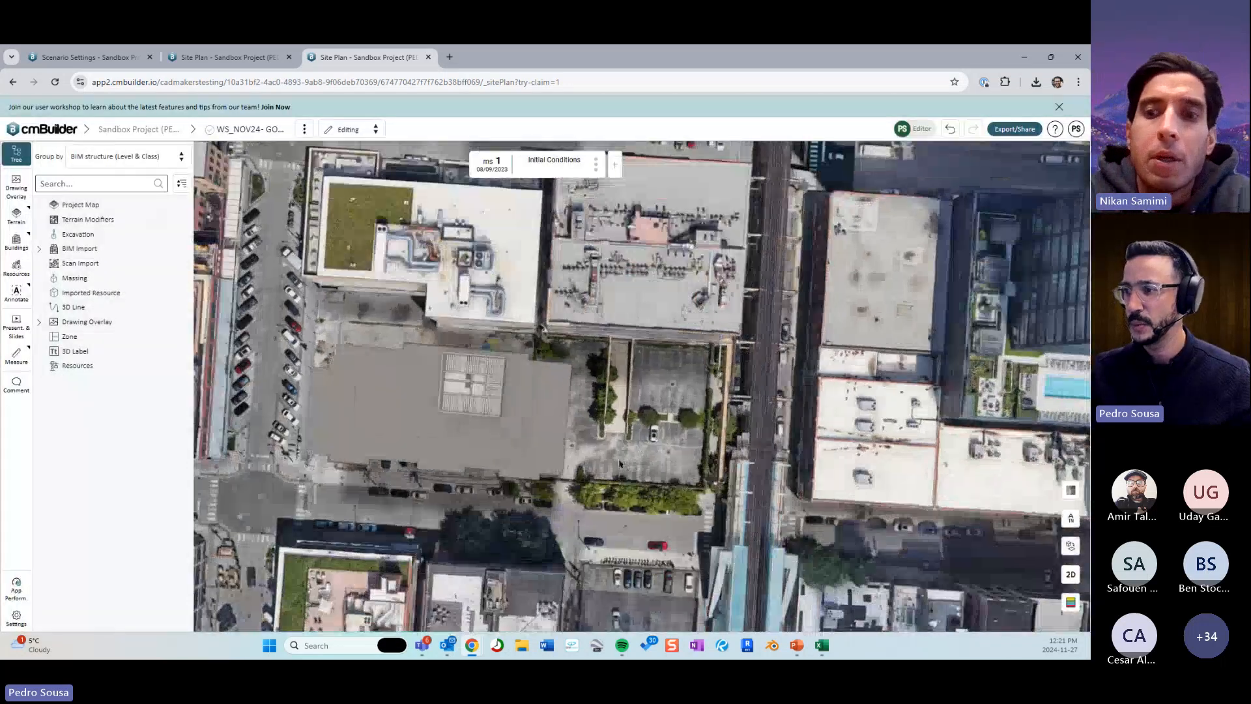
Hide the object tree to show the building and its surroundings in a wider 3D view.
left_click_drag(620, 464, 572, 399)
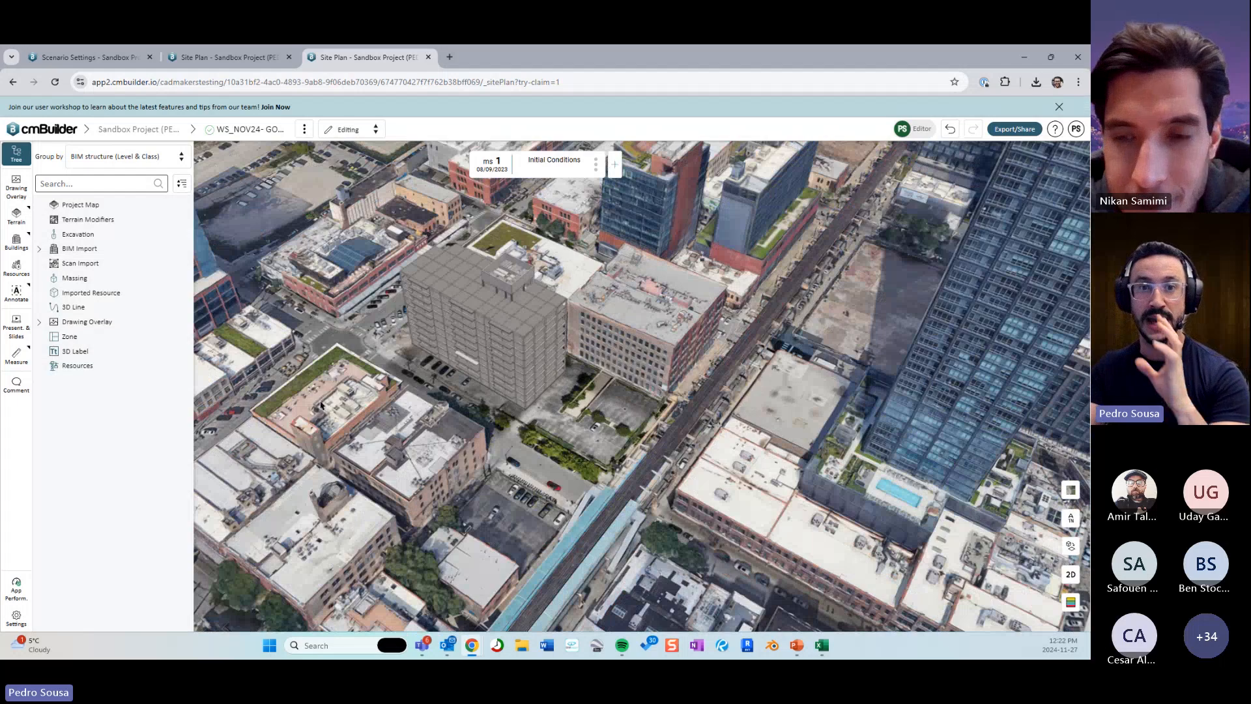
scroll(407, 364, "up", 5)
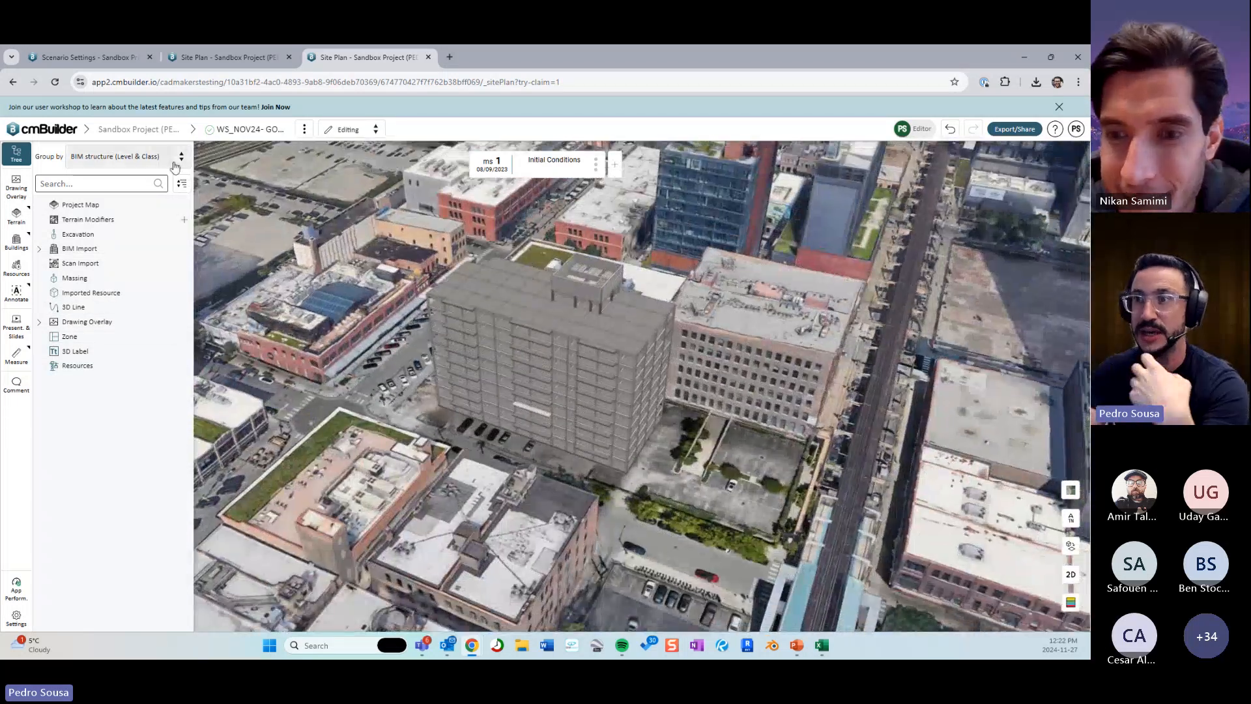
left_click(25, 160)
left_click_drag(345, 466, 267, 487)
right_click_drag(267, 488, 318, 482)
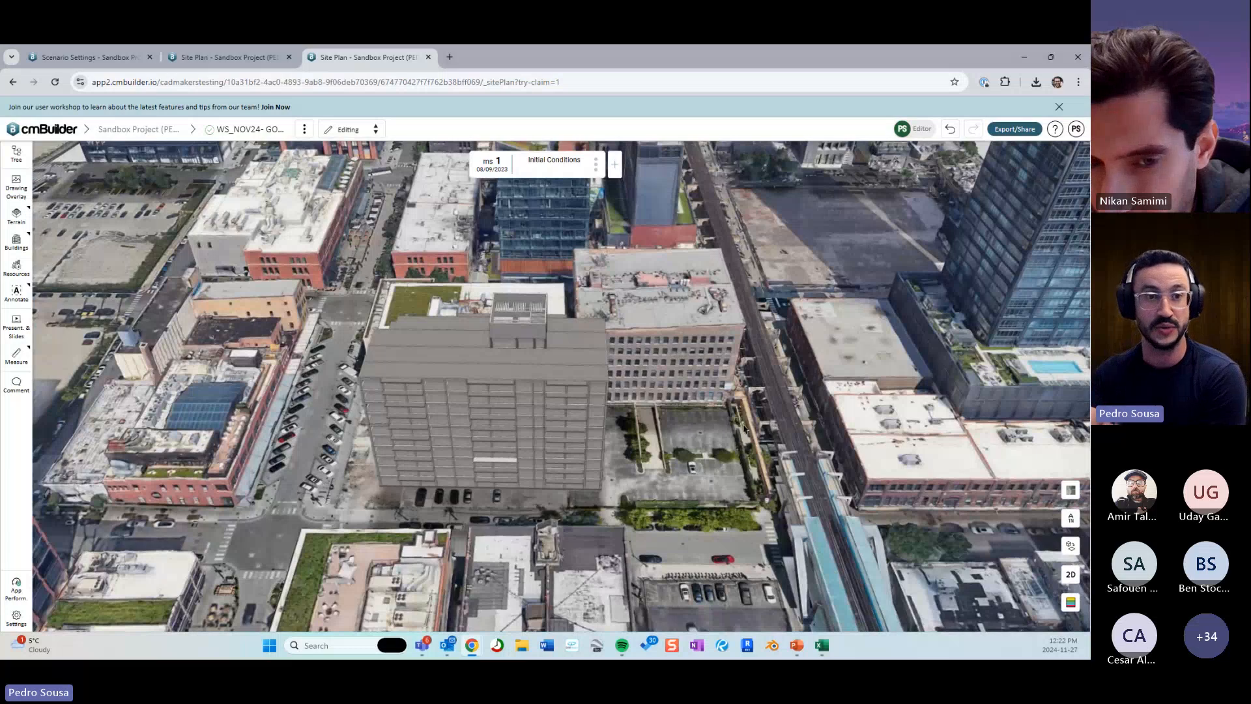
Open the Feature Request form from the help options to review its fields, and close it without submitting.
left_click(1055, 131)
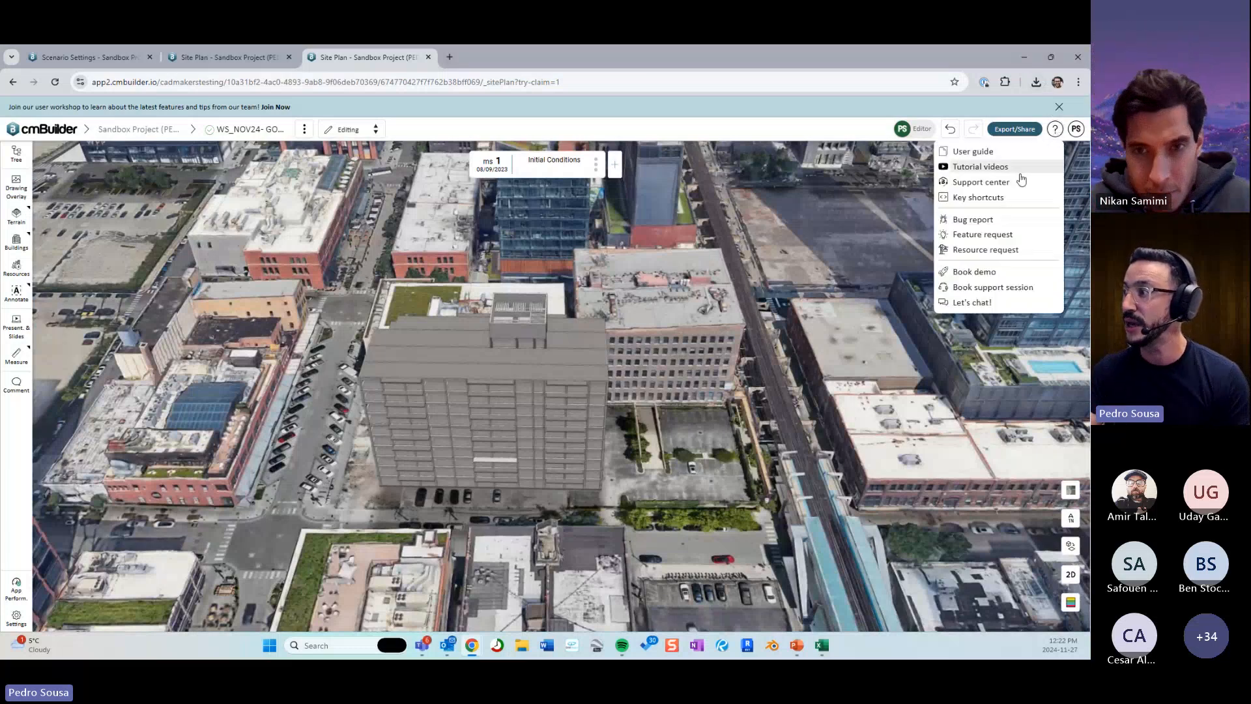
left_click(990, 237)
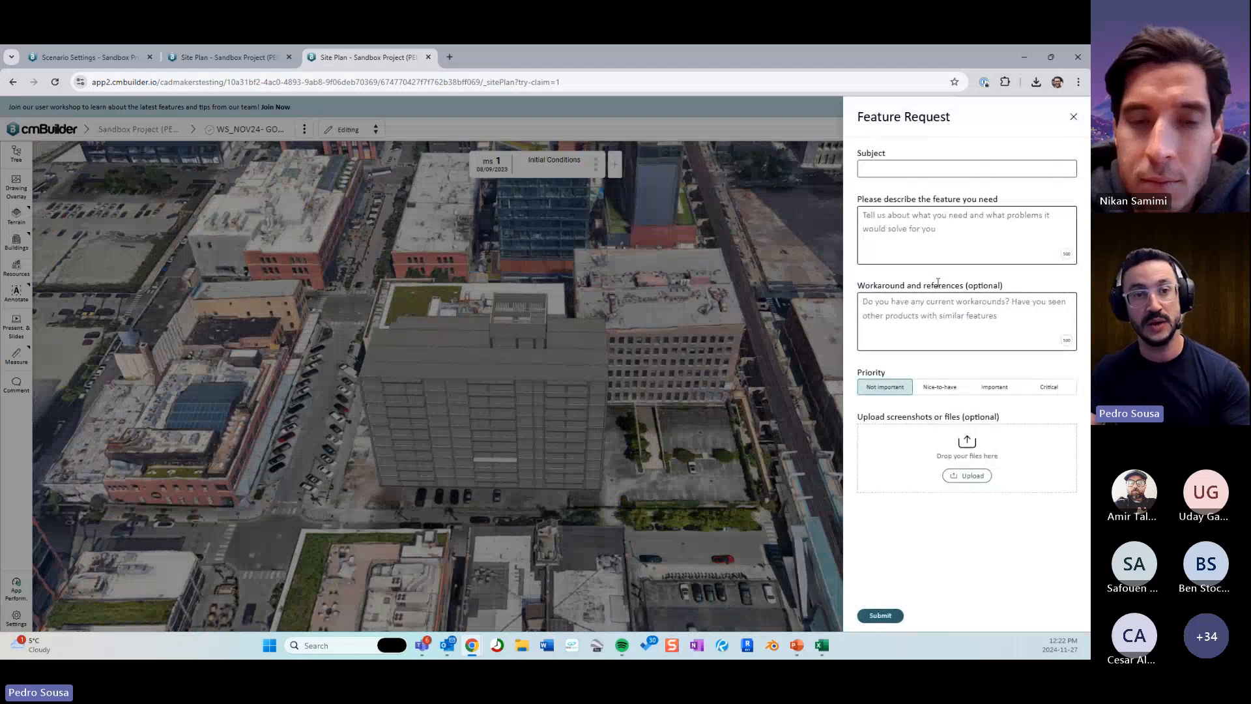
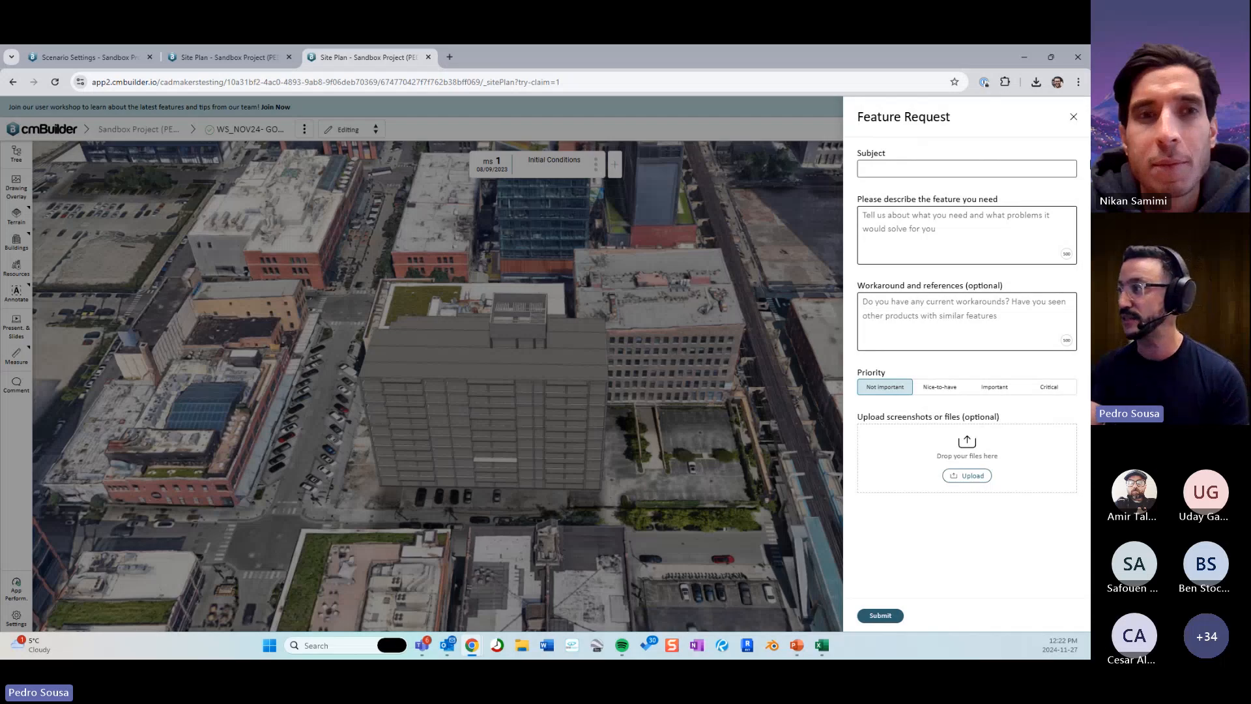
left_click(1074, 119)
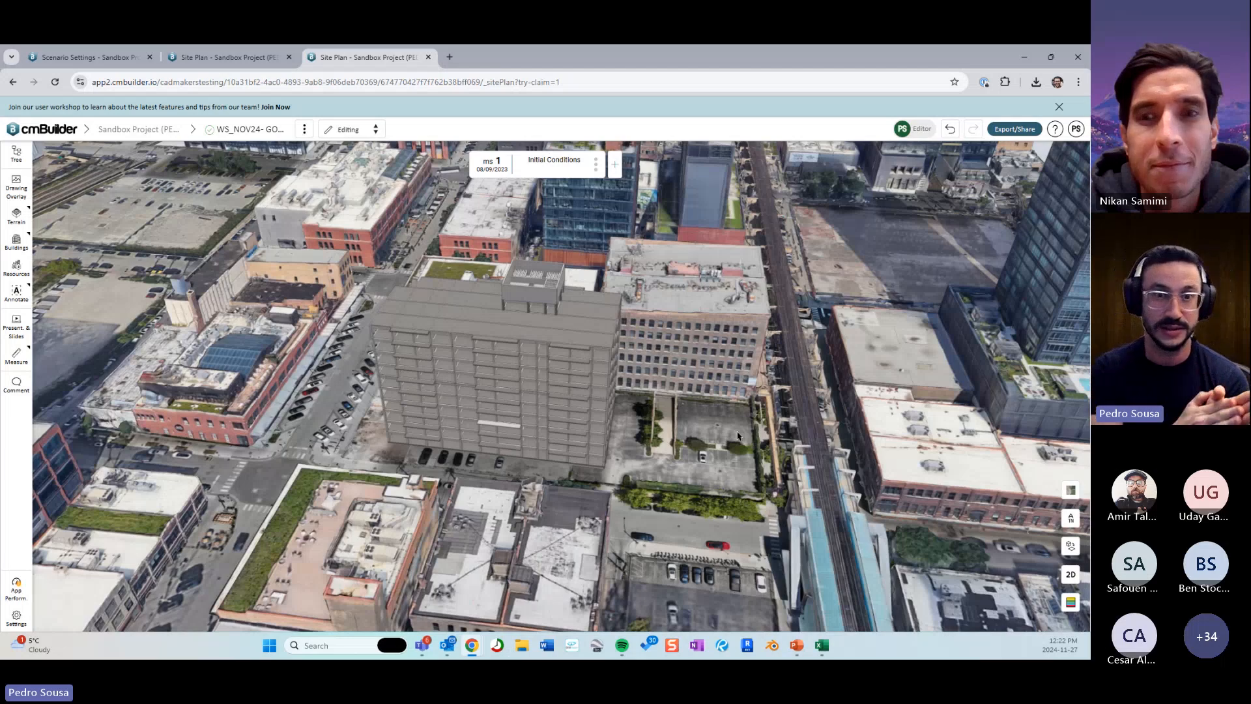
Switch from the site plan to the PowerPoint presentation.
middle_click_drag(670, 298, 666, 342)
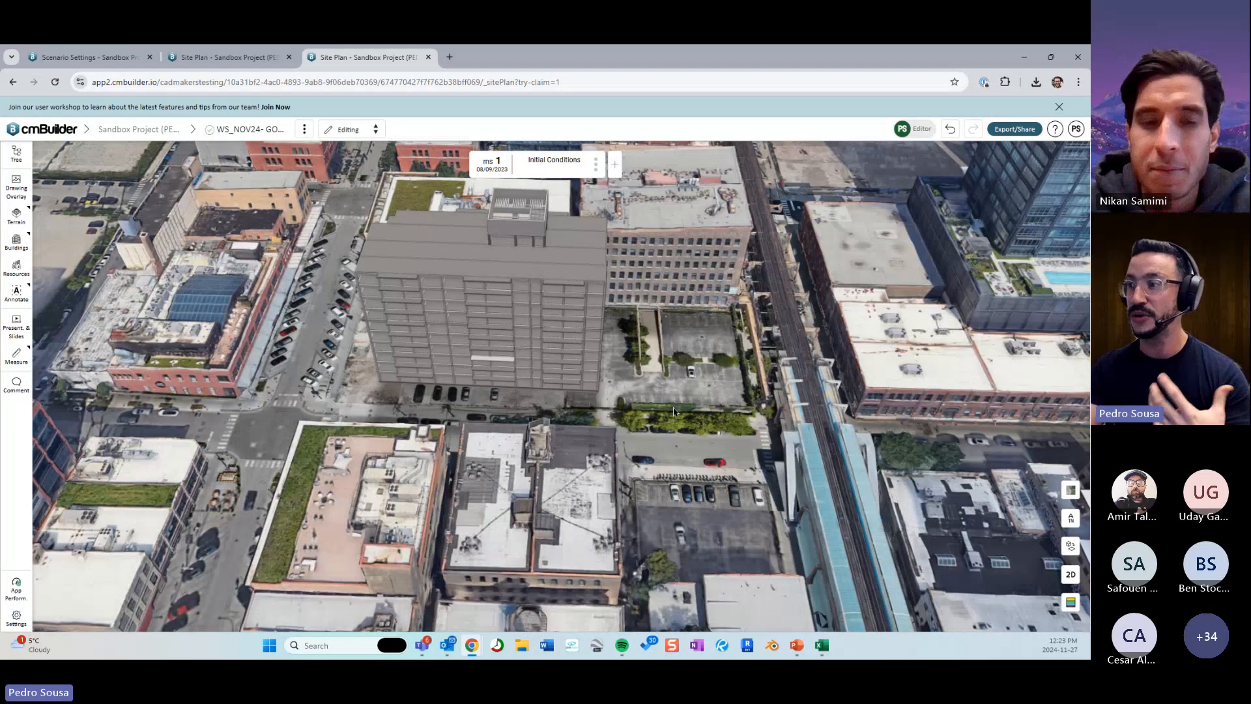
left_click_drag(674, 412, 637, 427)
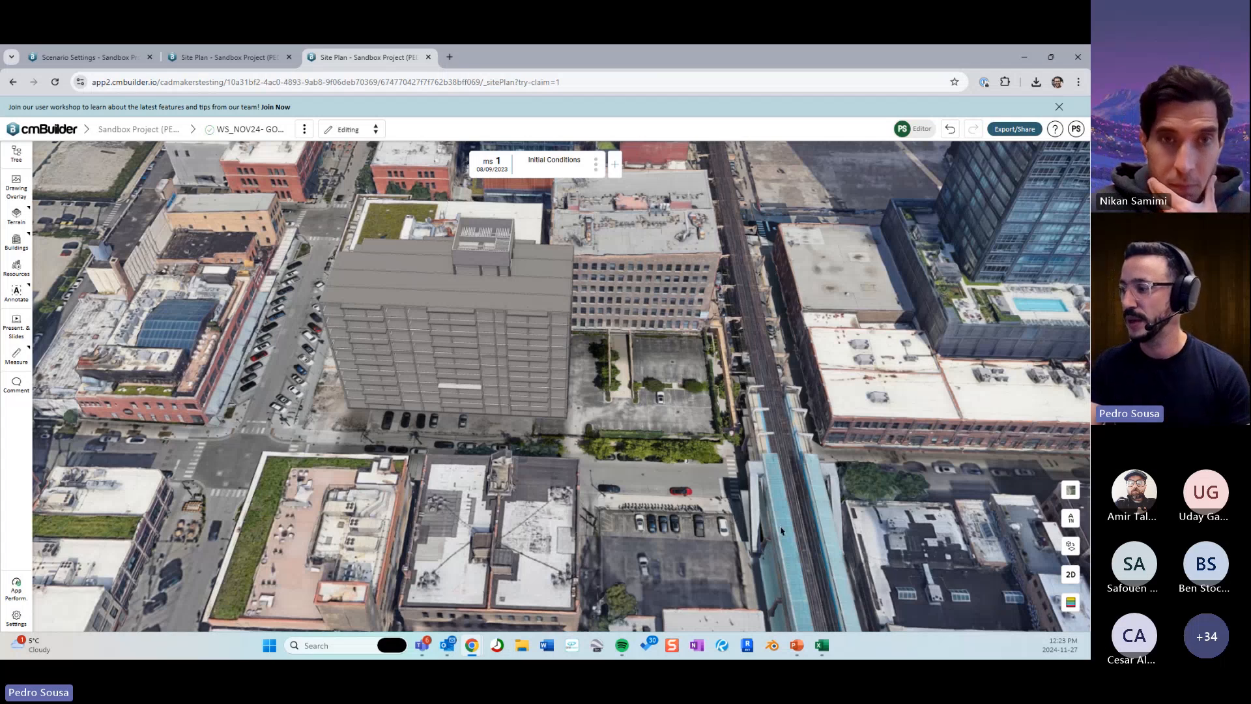
left_click(796, 644)
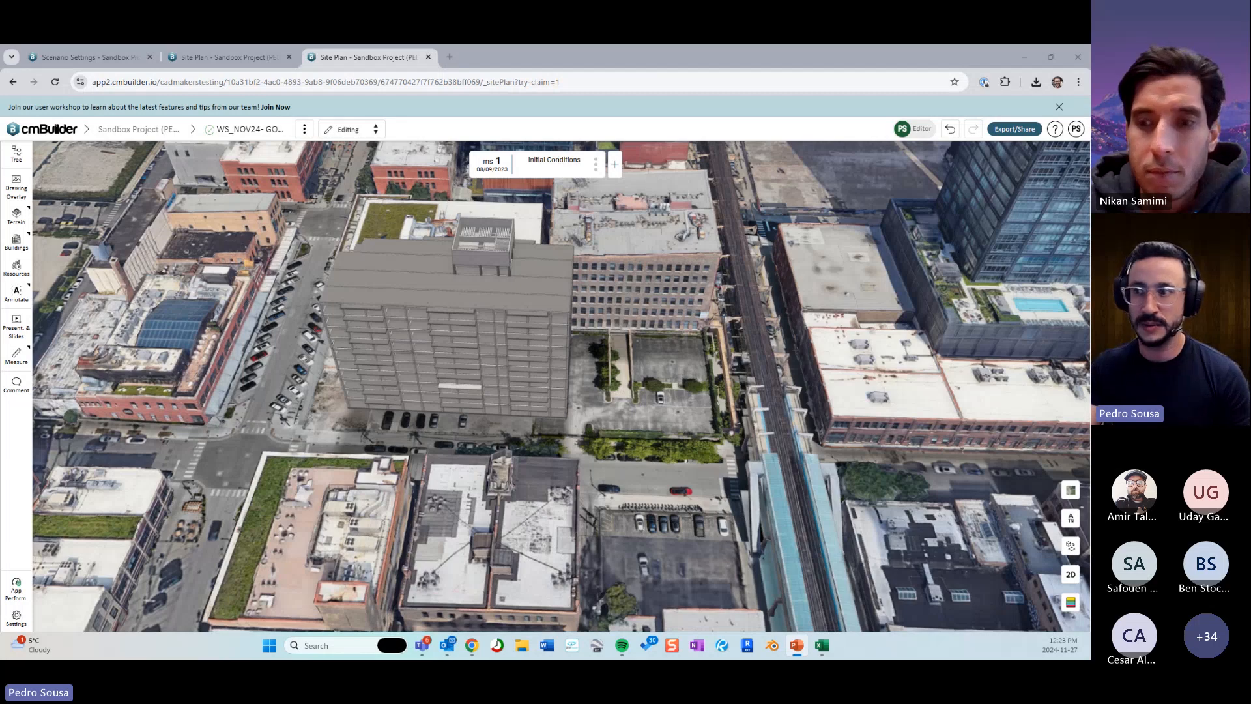
left_click(670, 300)
left_click_drag(669, 299, 623, 381)
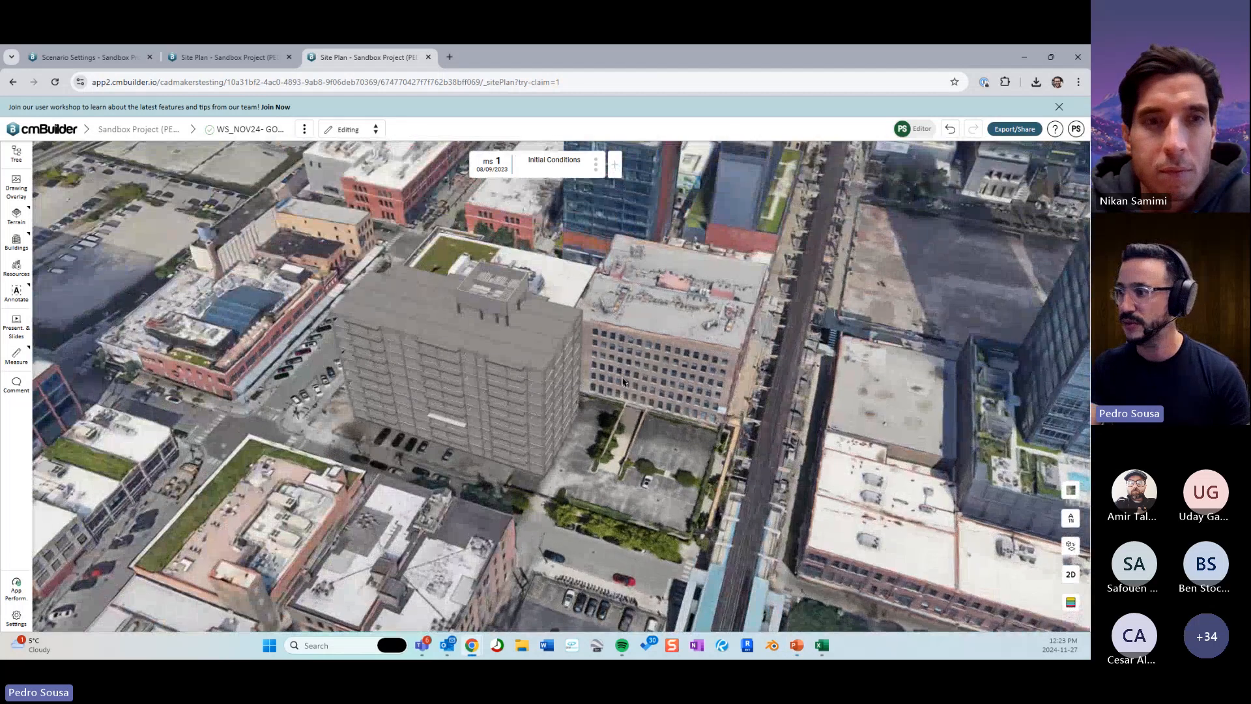
left_click(796, 644)
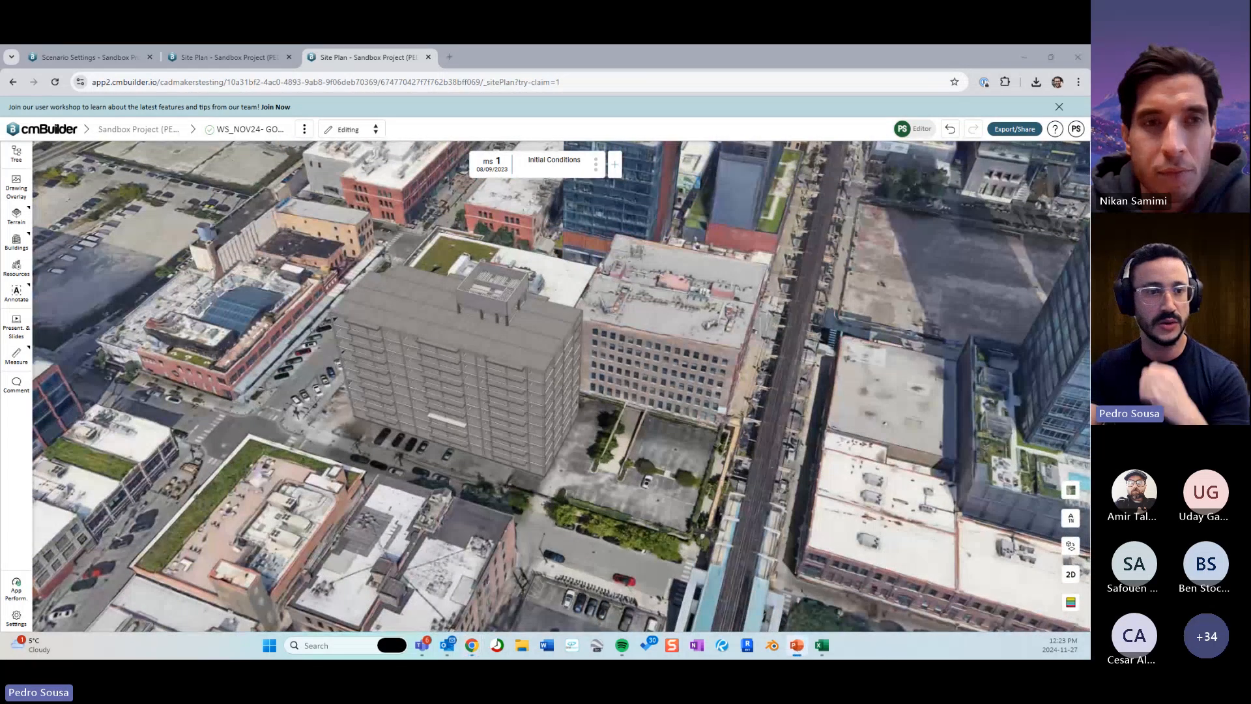
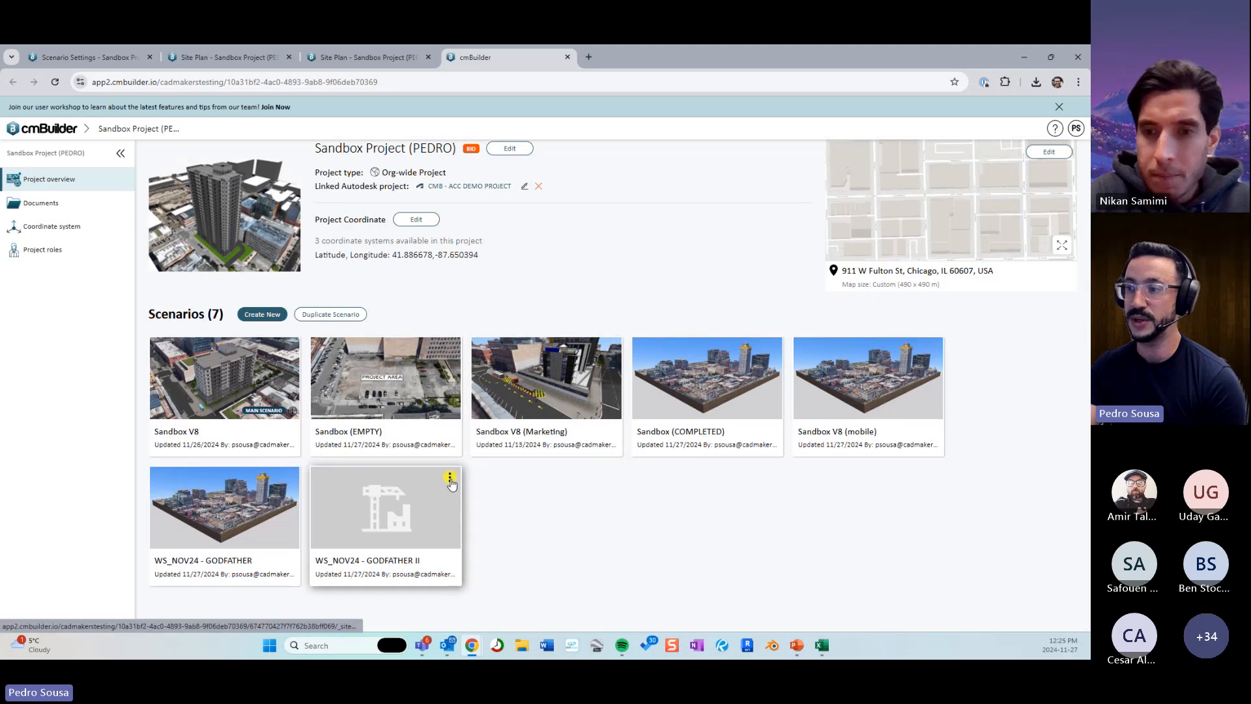
In the scenario settings of WS_NOV24 - GODFATHER II, try V3 - Manifold, restore V2 - CSG, and return to the project overview.
left_click(450, 480)
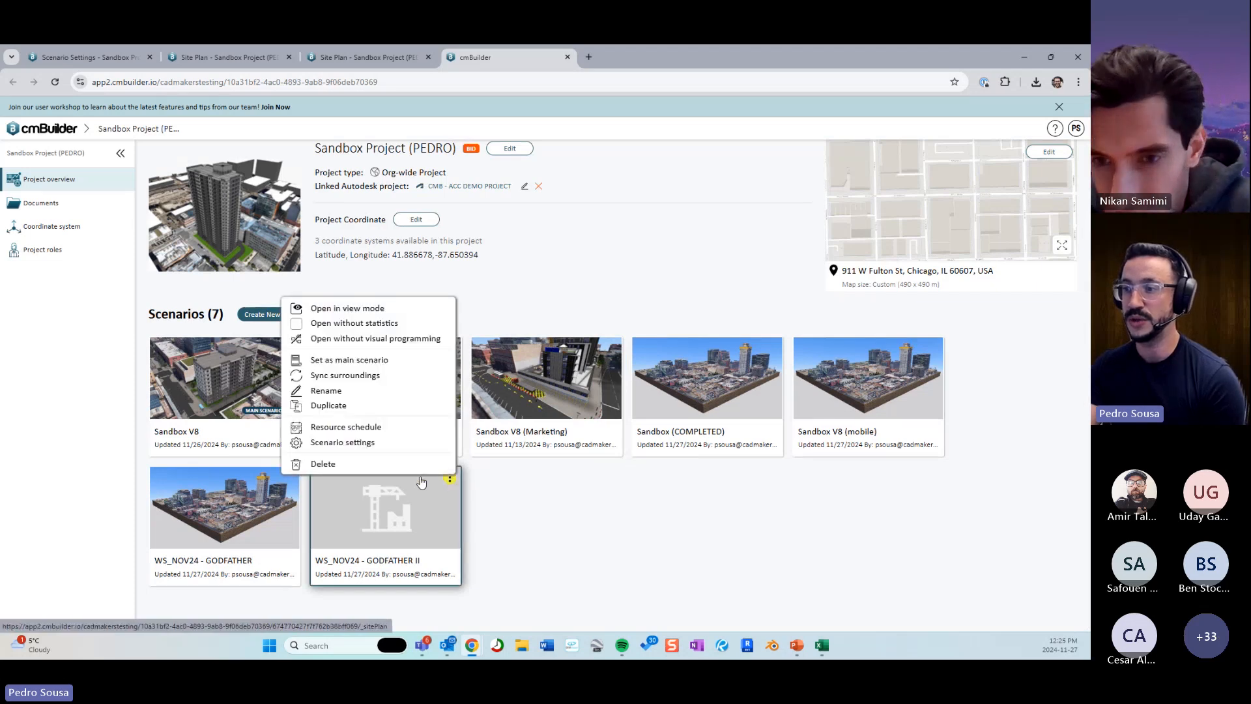
left_click(352, 442)
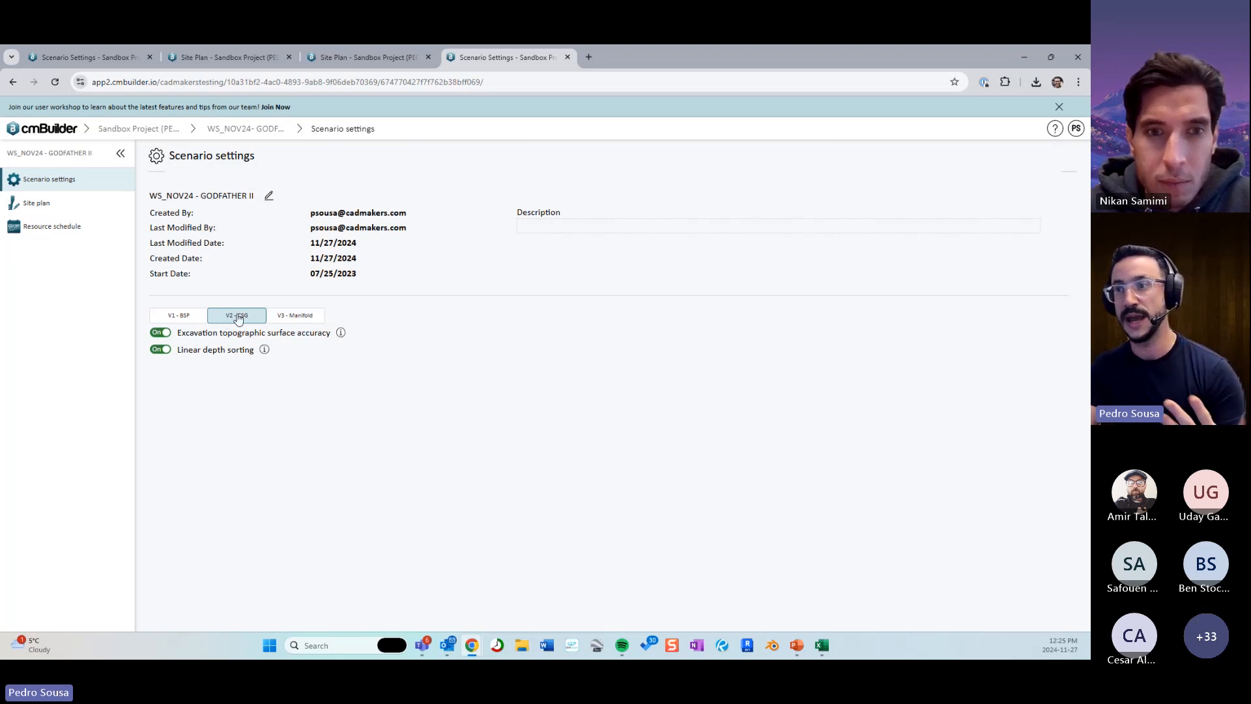
left_click(294, 318)
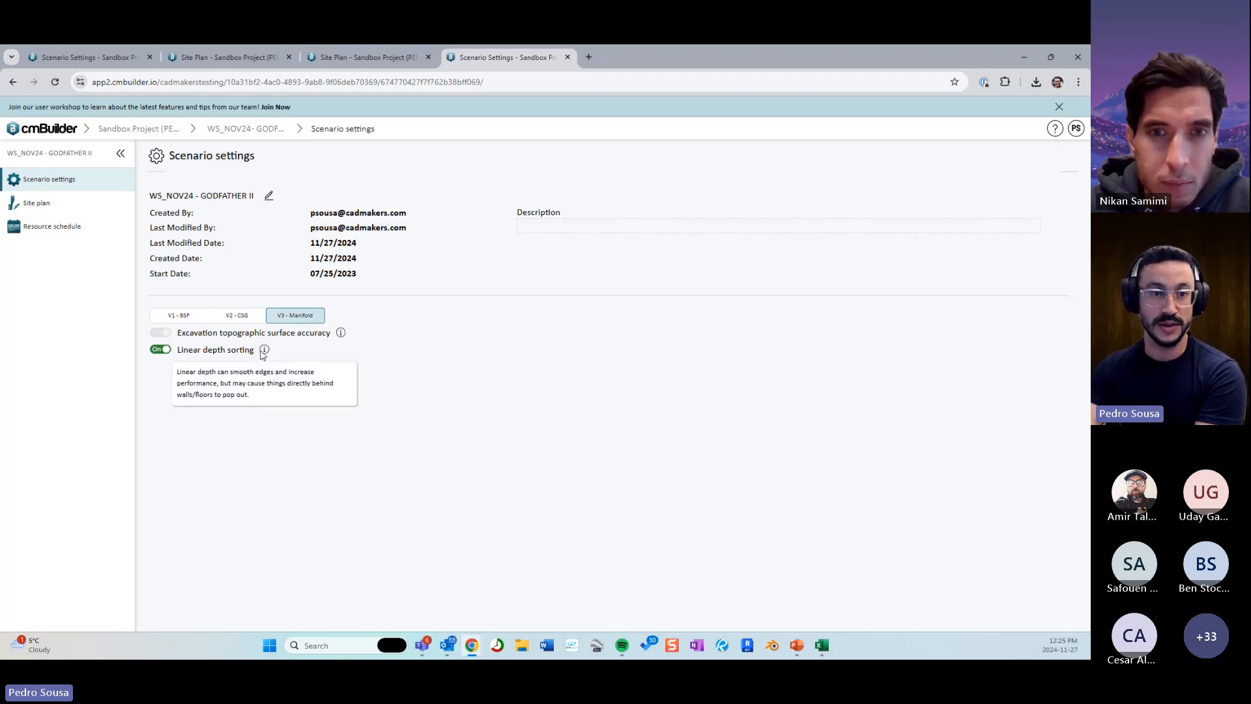
left_click(241, 321)
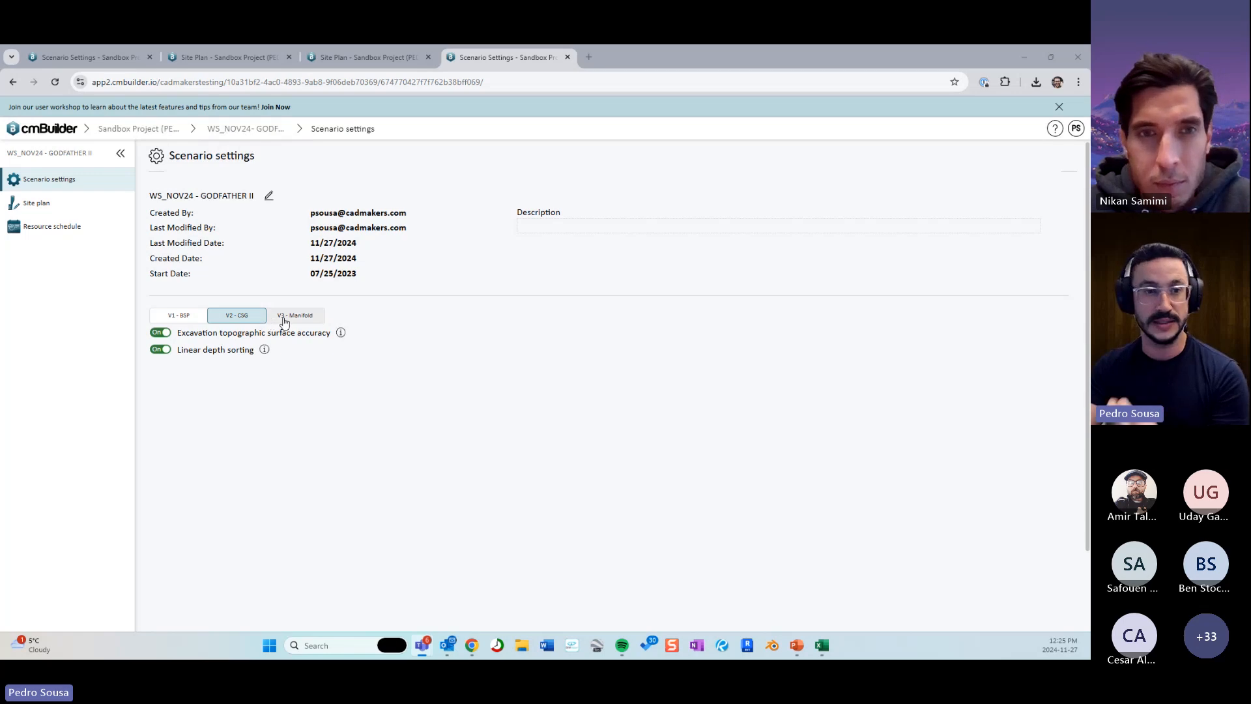
left_click(152, 130)
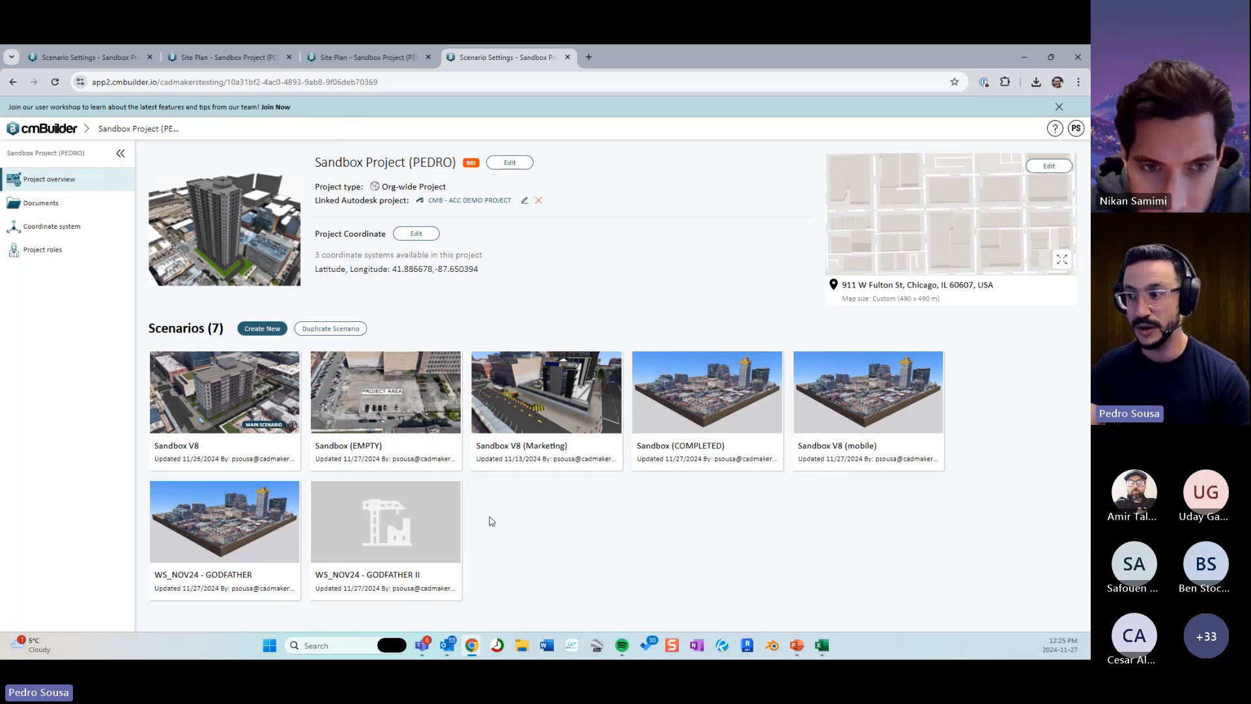
Switch to the open site plan of WS_NOV24 - GODFATHER II and look over the buildings around the grey block.
left_click(369, 57)
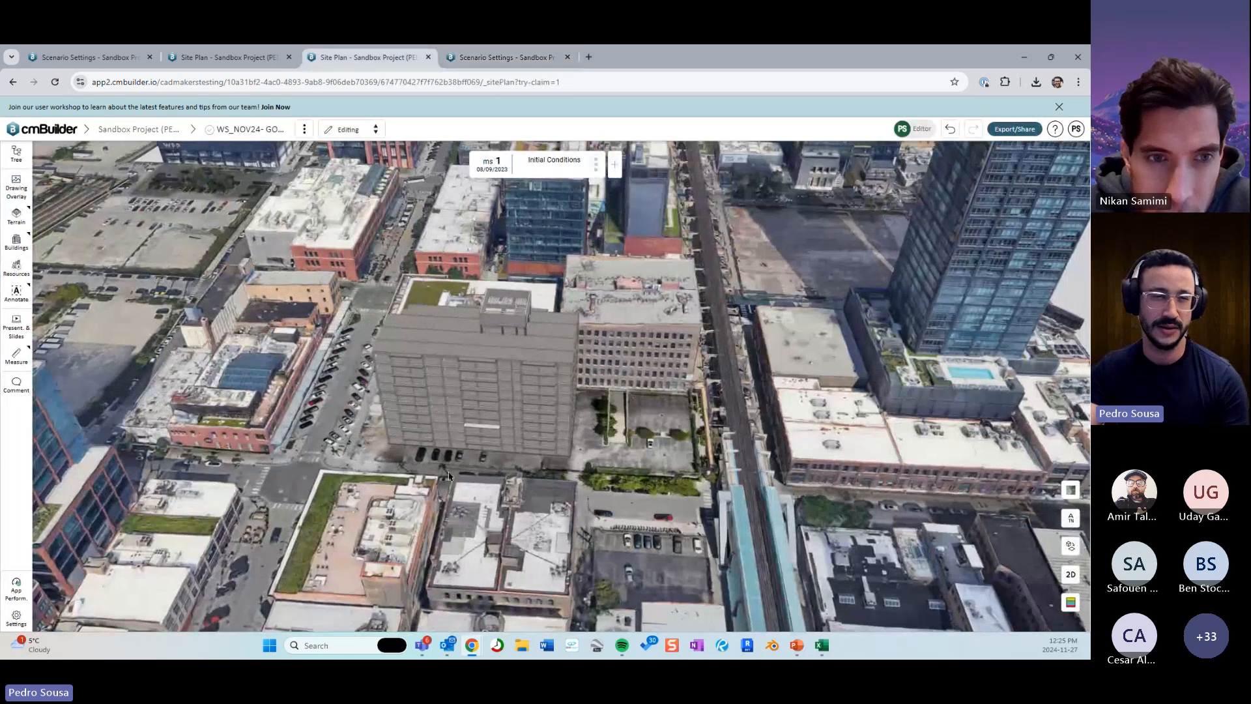
left_click_drag(500, 455, 574, 464)
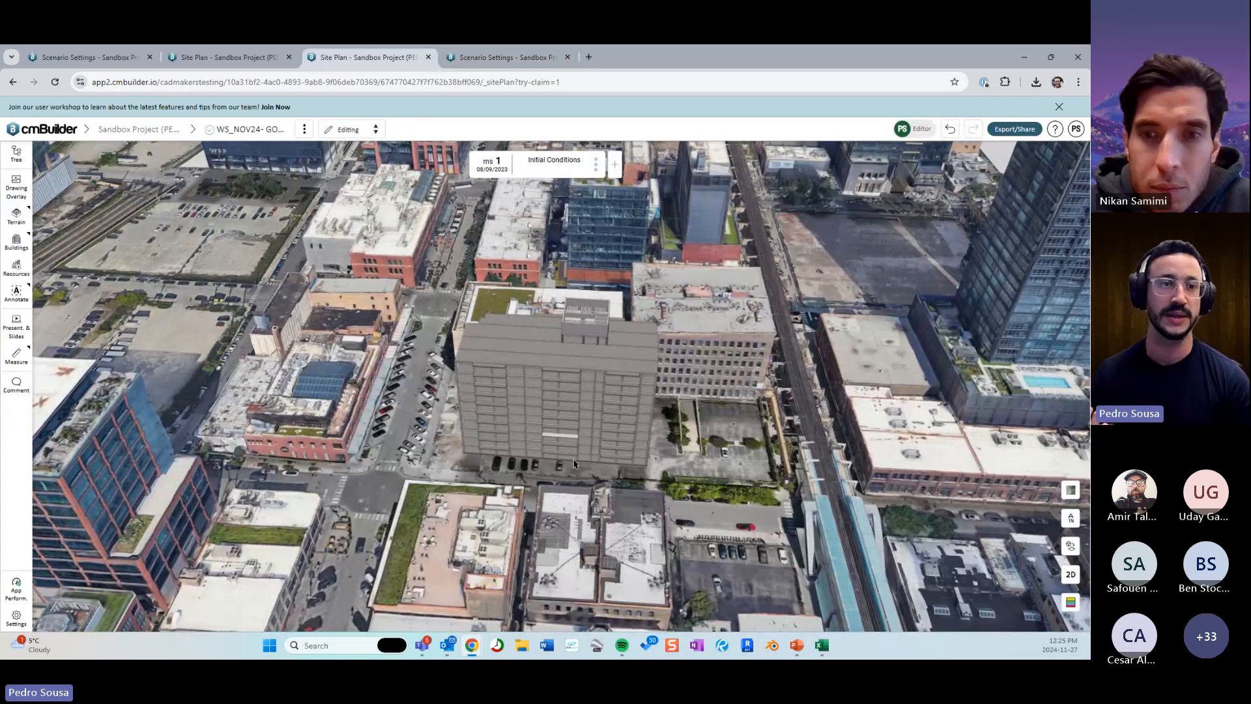
left_click_drag(687, 448, 524, 427)
Switch to the PowerPoint presentation and advance the slideshow to the Excavation Updates slide.
left_click(802, 642)
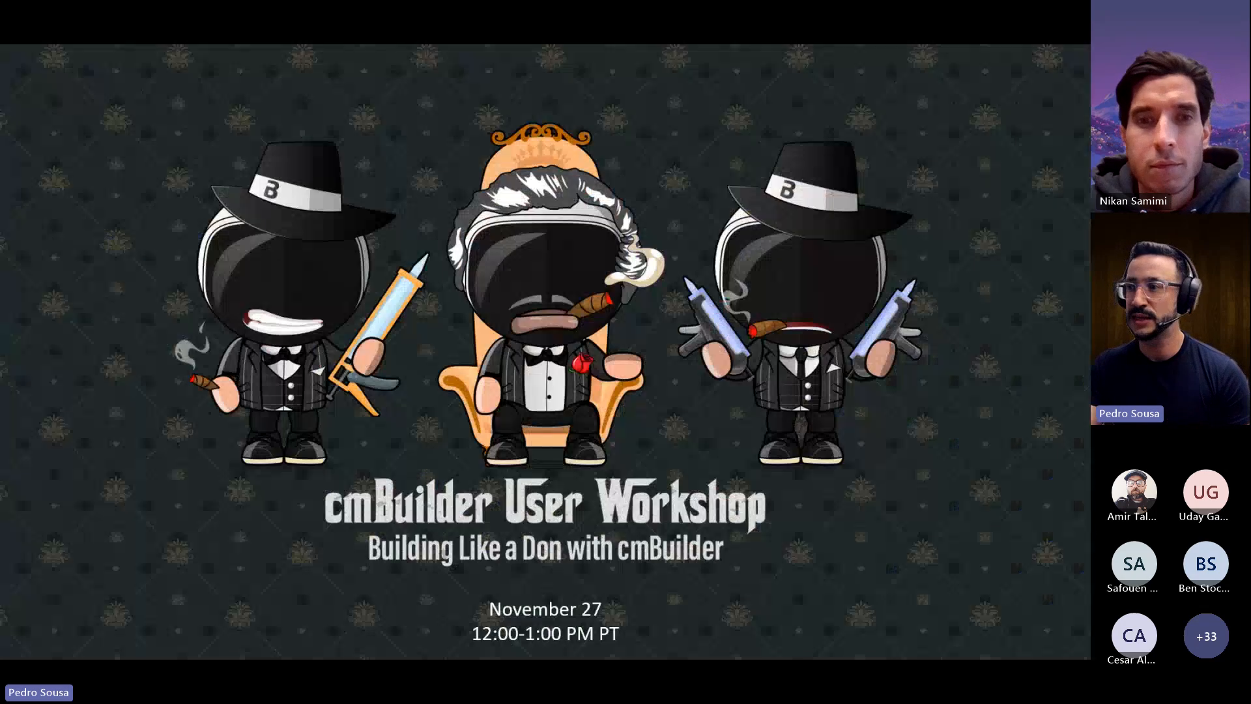
left_click(894, 565)
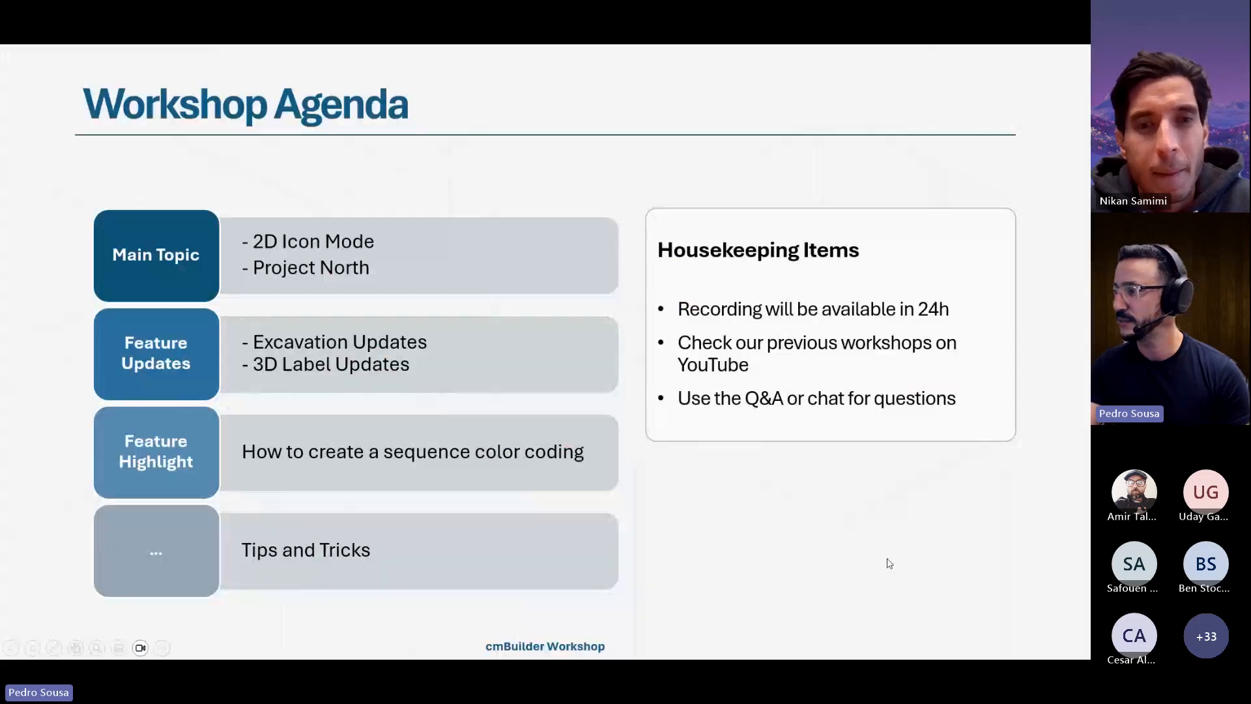
left_click(870, 523)
left_click(842, 512)
left_click(837, 494)
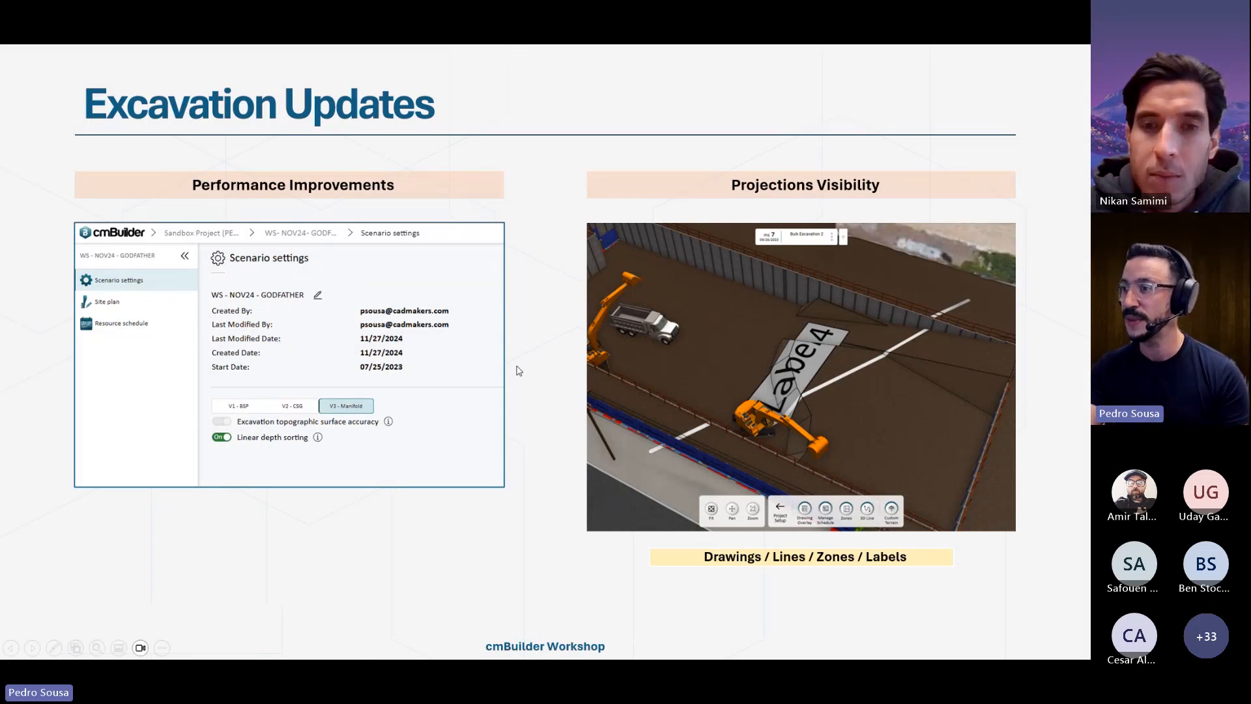
Switch back to the WS_NOV24 - GODFATHER site plan in cmBuilder and project the Sandbox - Logistics Plan v1.pdf drawing on the terrain.
key("alt+Tab")
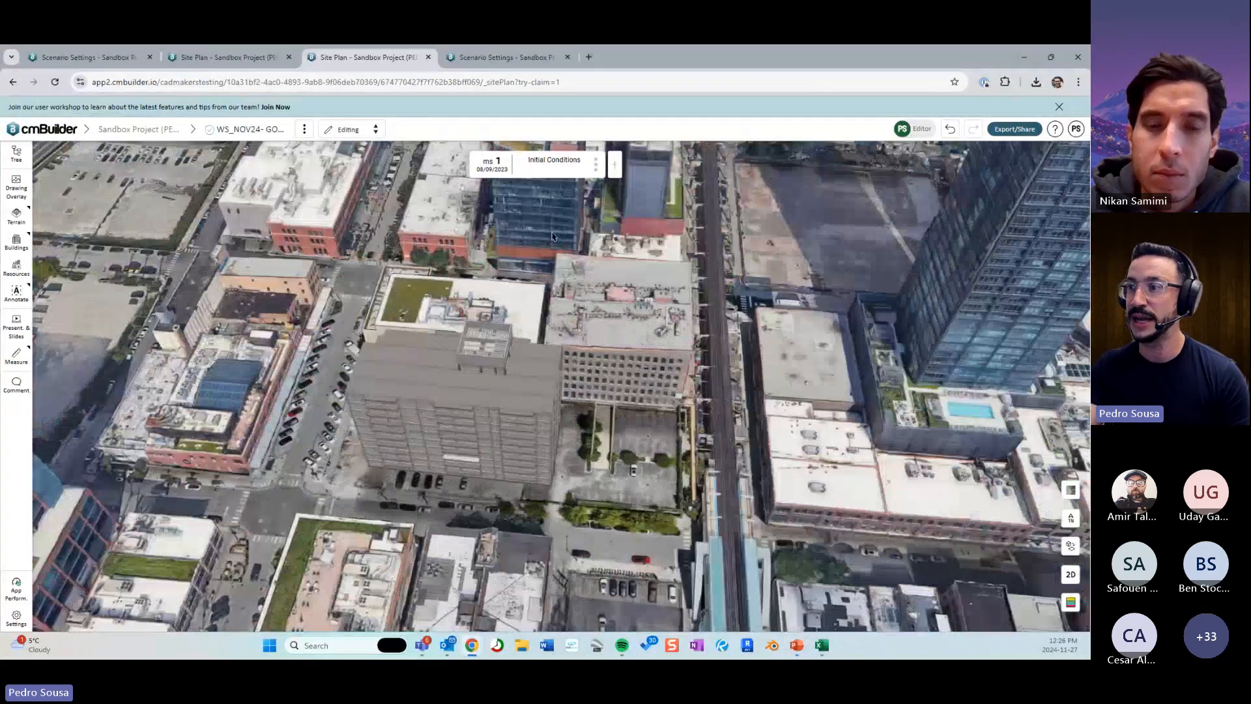
key("ctrl+shift+Tab")
scroll(717, 368, "down", 3)
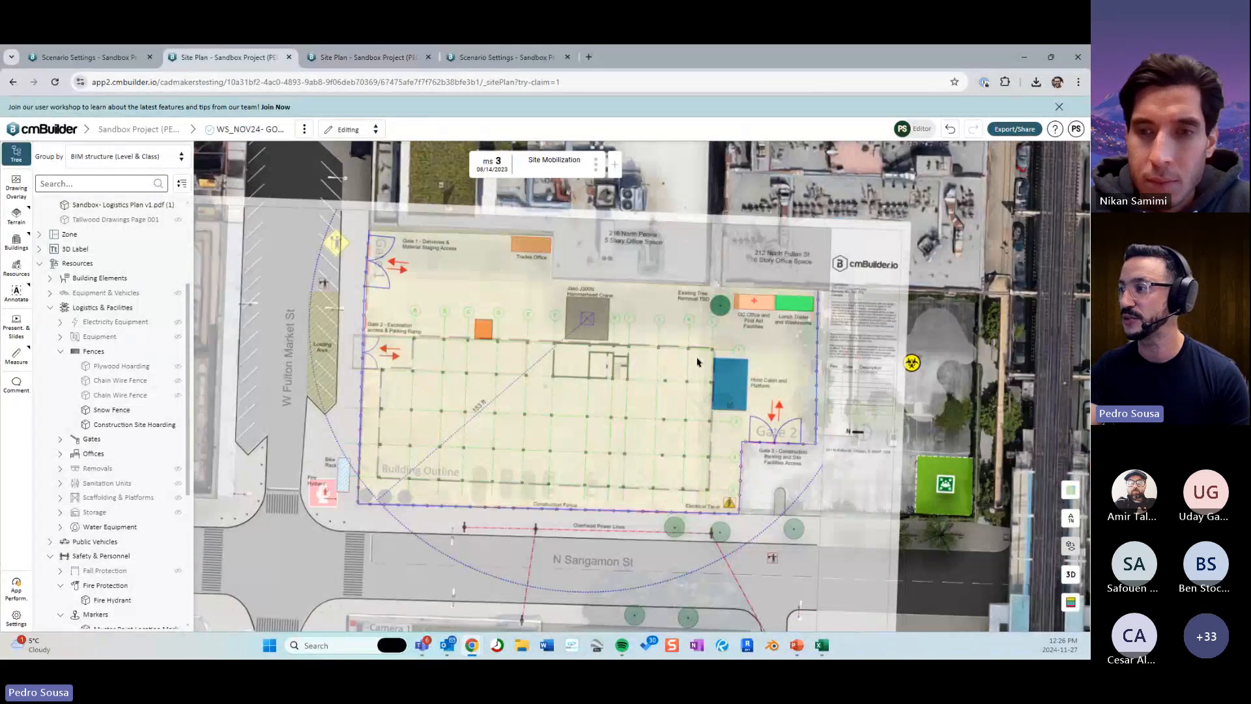
left_click(700, 363)
left_click(937, 352)
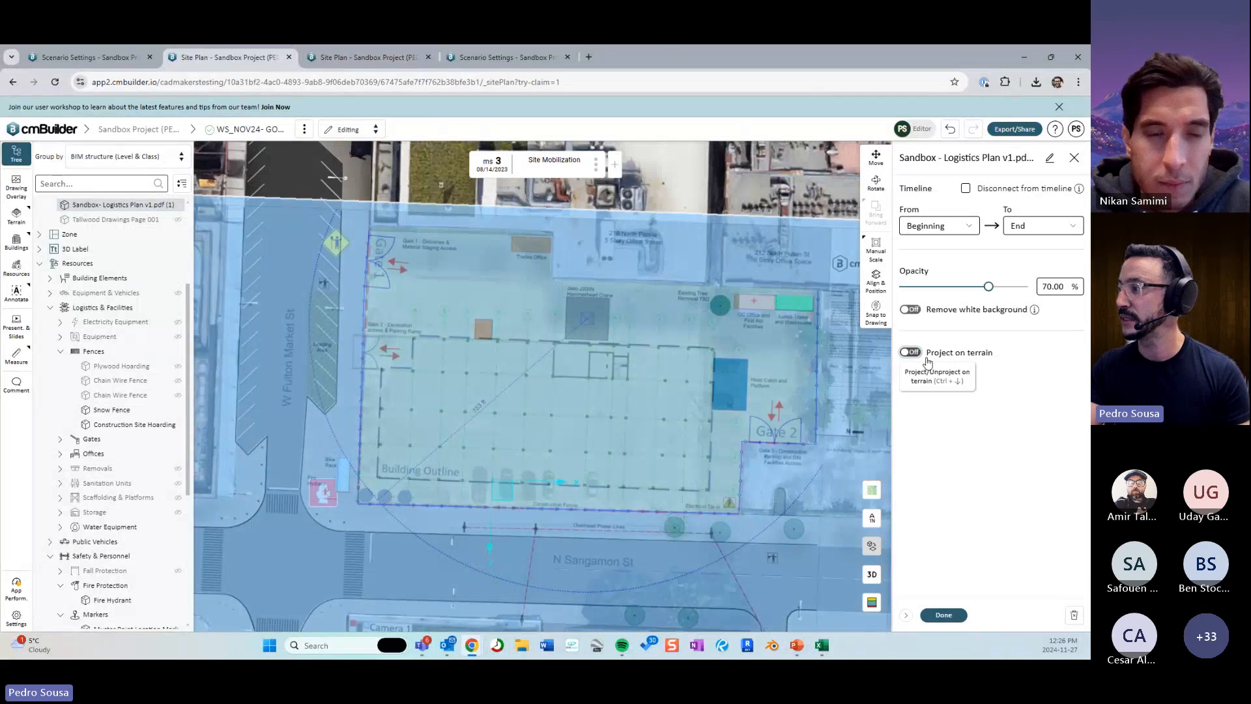
left_click(953, 618)
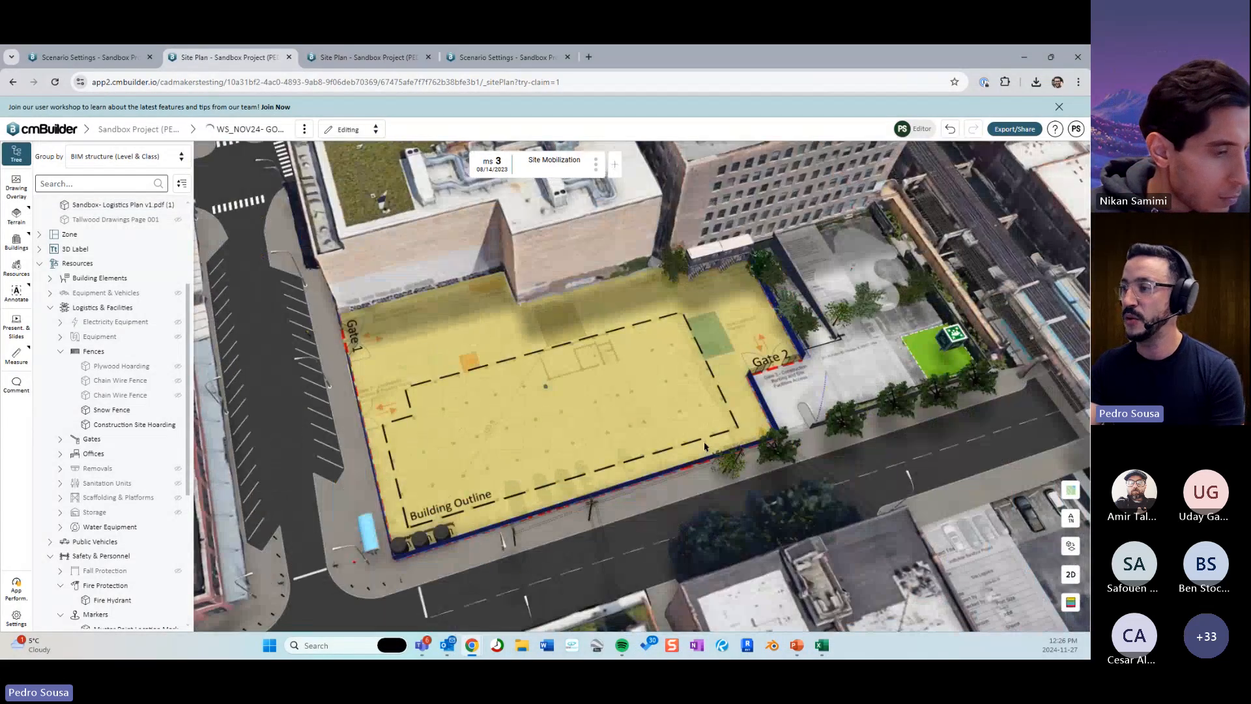
Move the timeline to the Clear Site milestone in 3D and turn off Dirt shows projections in the excavation settings.
scroll(627, 449, "up", 3)
left_click_drag(622, 449, 664, 391)
key("Right")
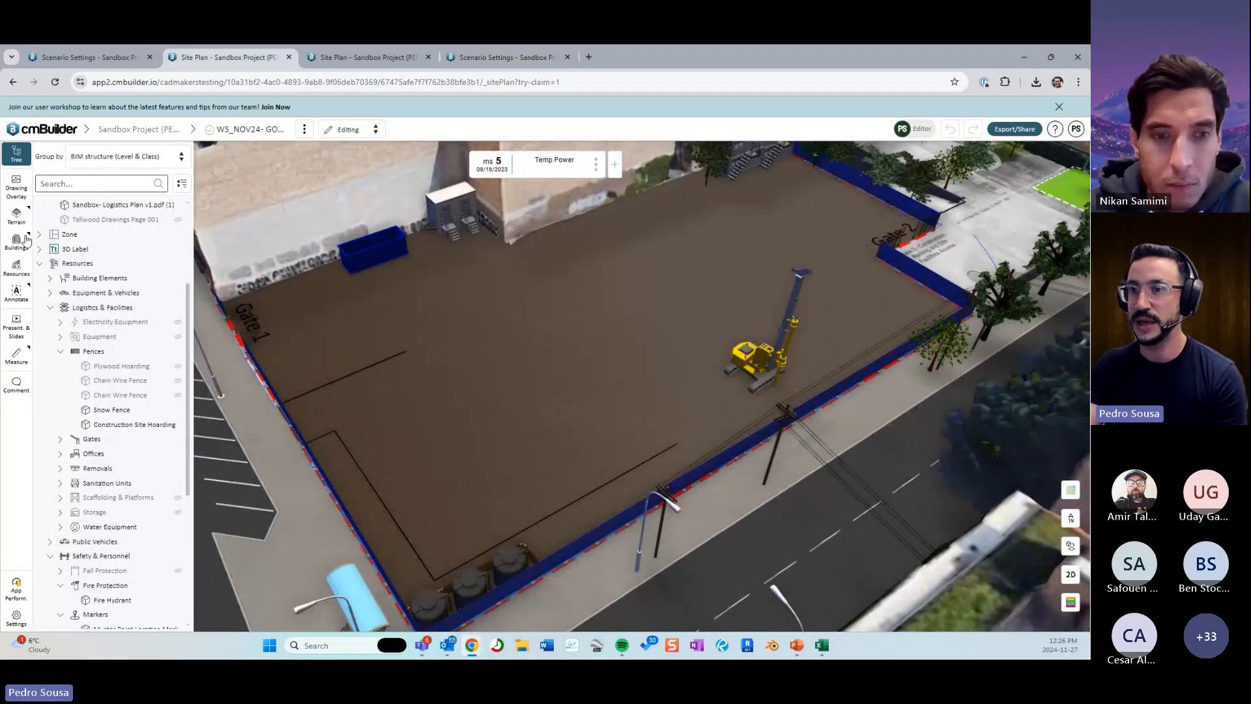
left_click(16, 215)
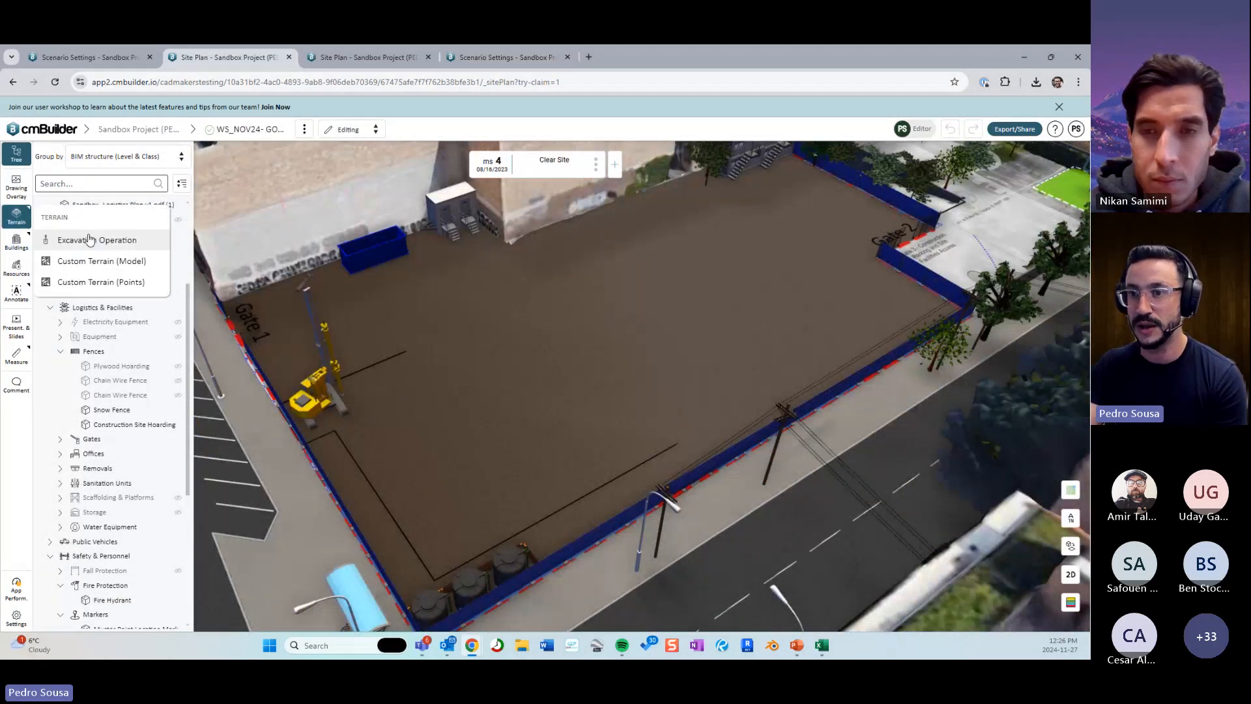
left_click(66, 239)
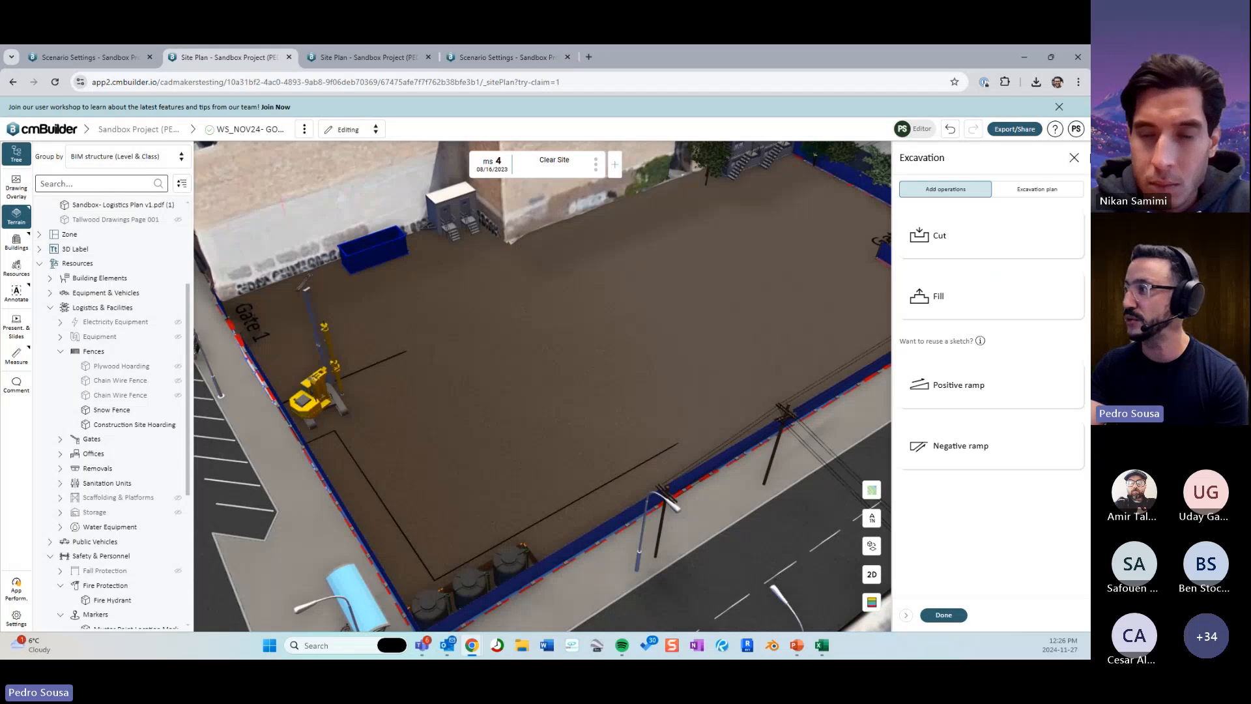
left_click(1024, 194)
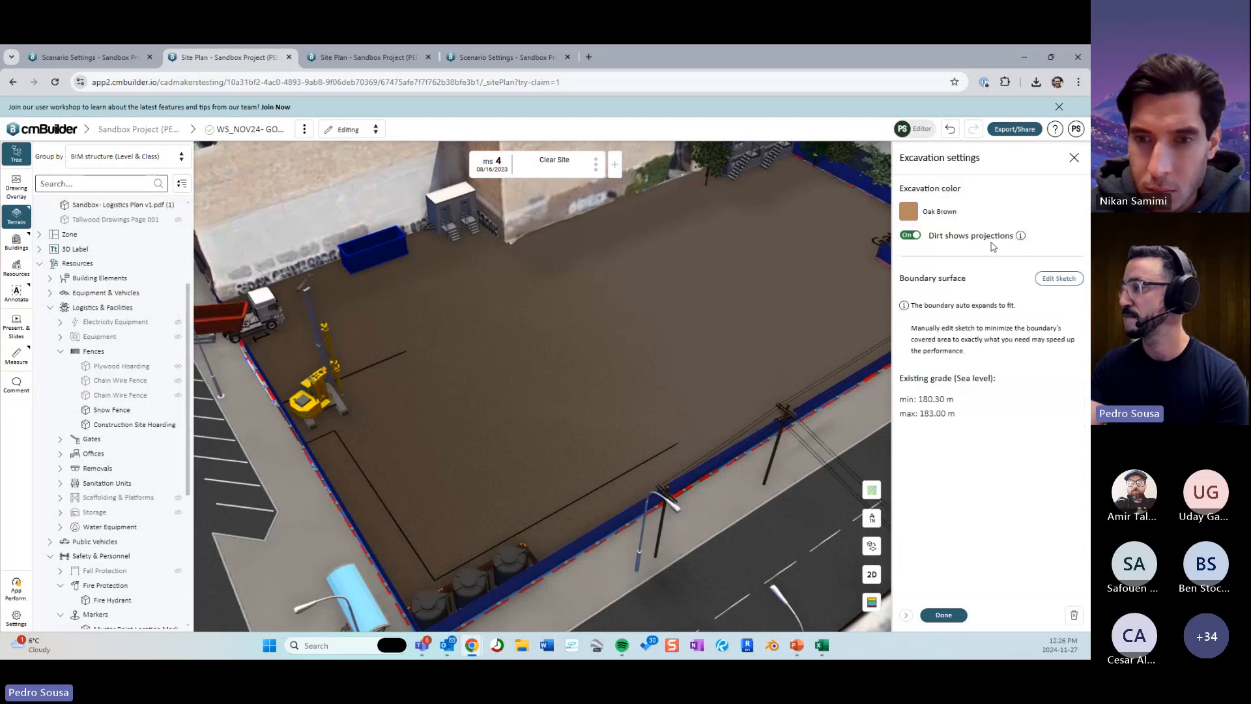
left_click(925, 238)
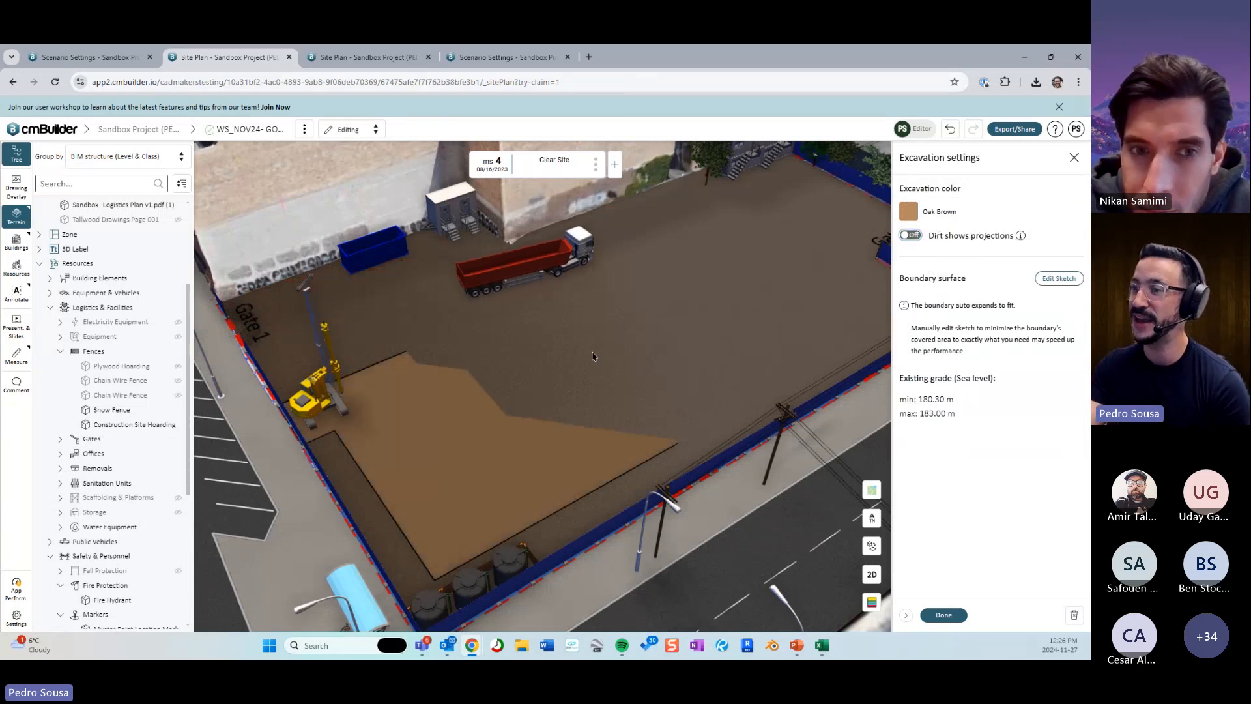
Advance the timeline through Temp Power and Retention Piling to the Bulk Excavation 1 milestone.
left_click_drag(451, 423, 422, 416)
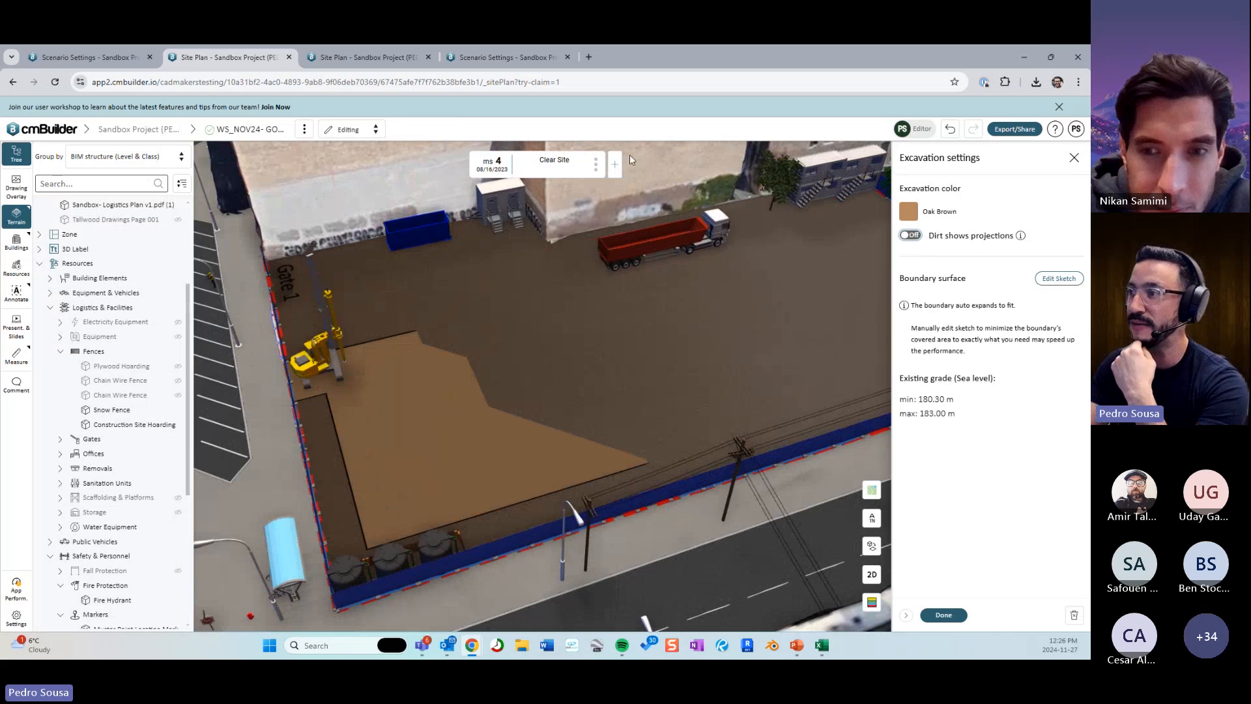
left_click(633, 199)
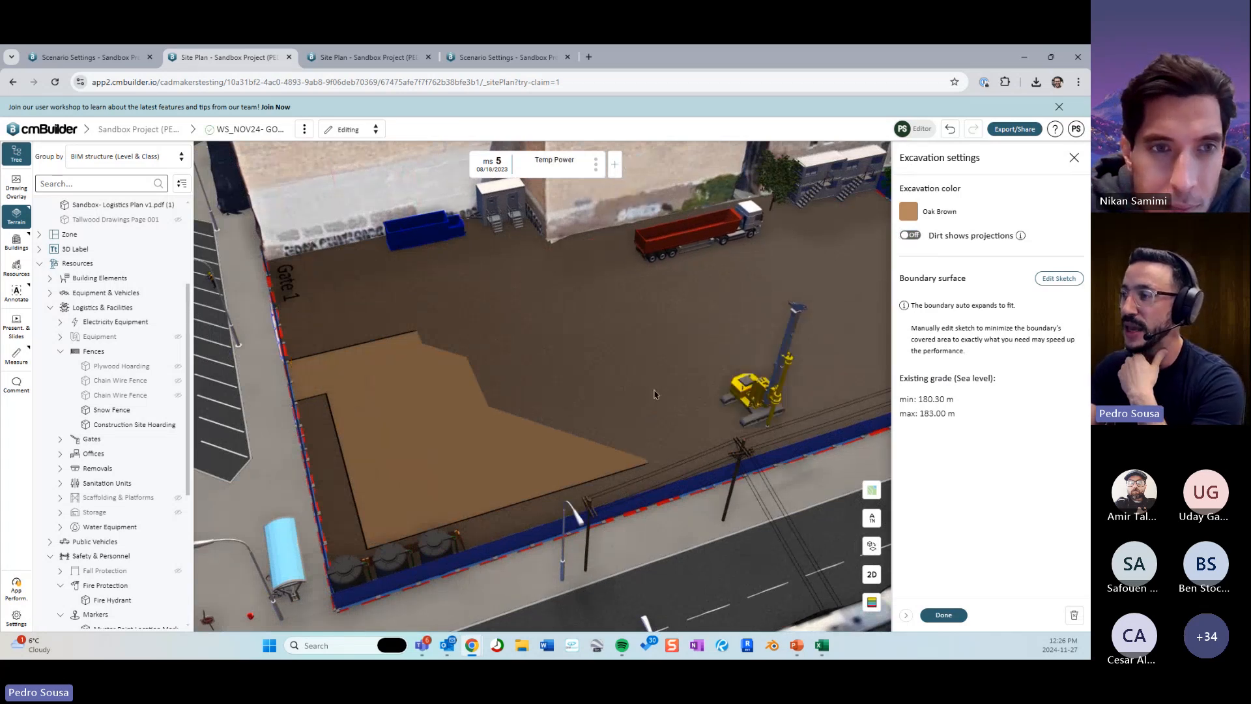
left_click(633, 164)
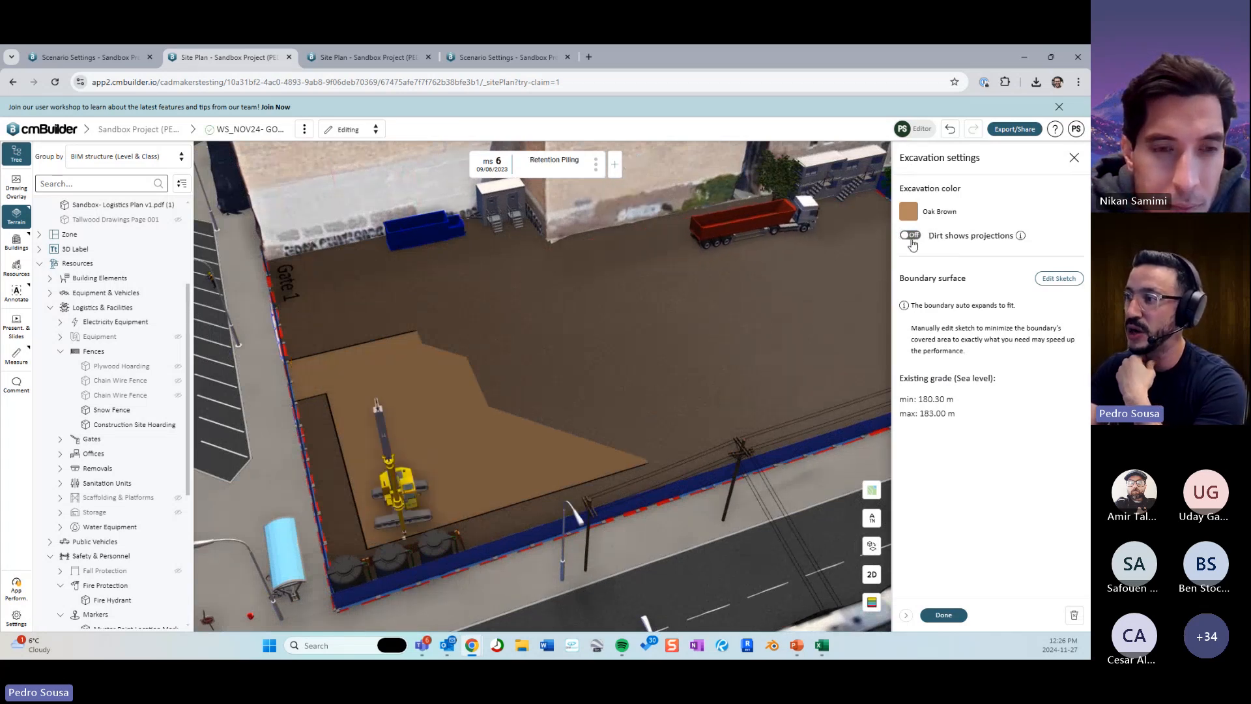
right_click_drag(734, 318, 662, 349)
left_click(631, 165)
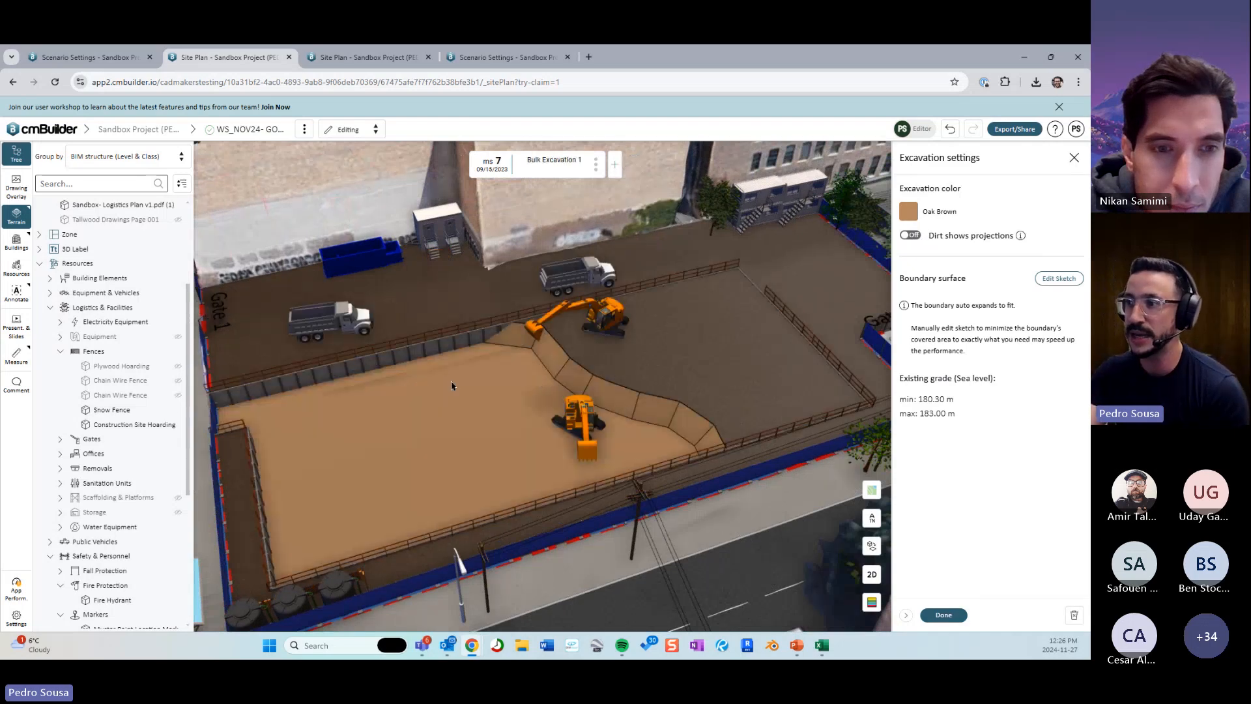
Examine the bulk excavation pit up close, open the properties of Zone 20 surrounding it, and close them unchanged.
left_click_drag(452, 386, 565, 397)
scroll(567, 378, "up", 2)
right_click_drag(496, 421, 560, 377)
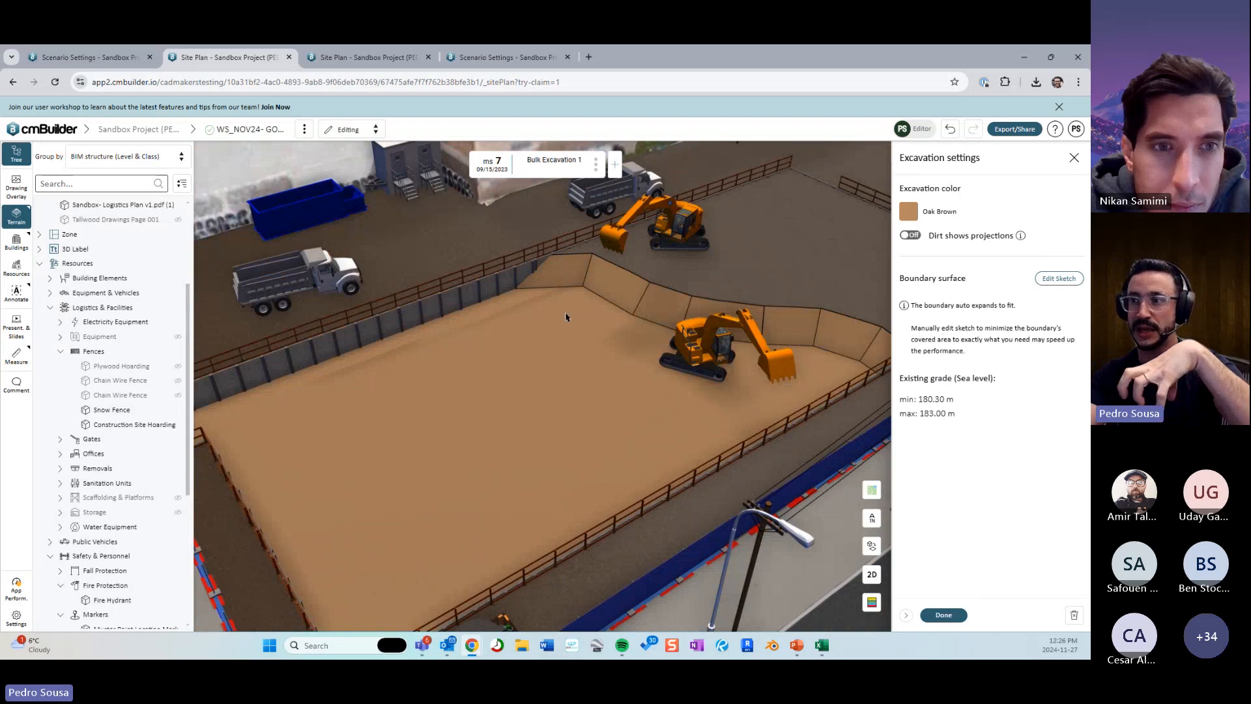
right_click_drag(567, 315, 492, 360)
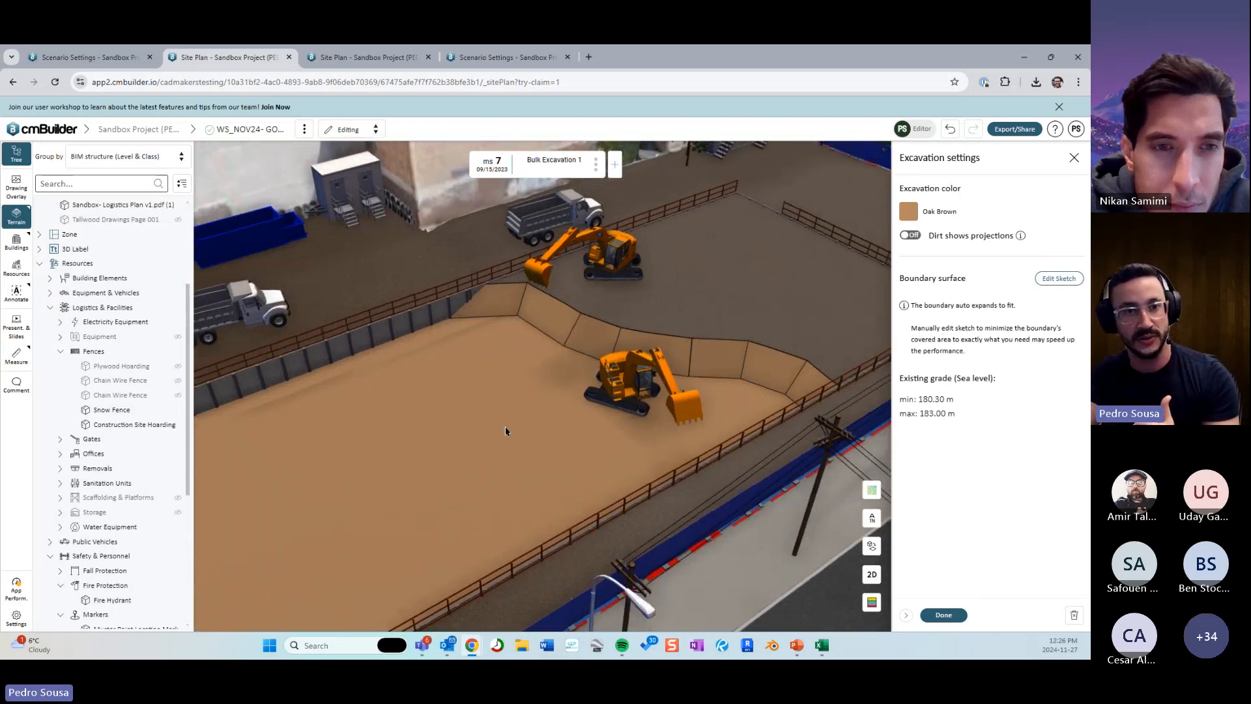
left_click_drag(548, 389, 650, 341)
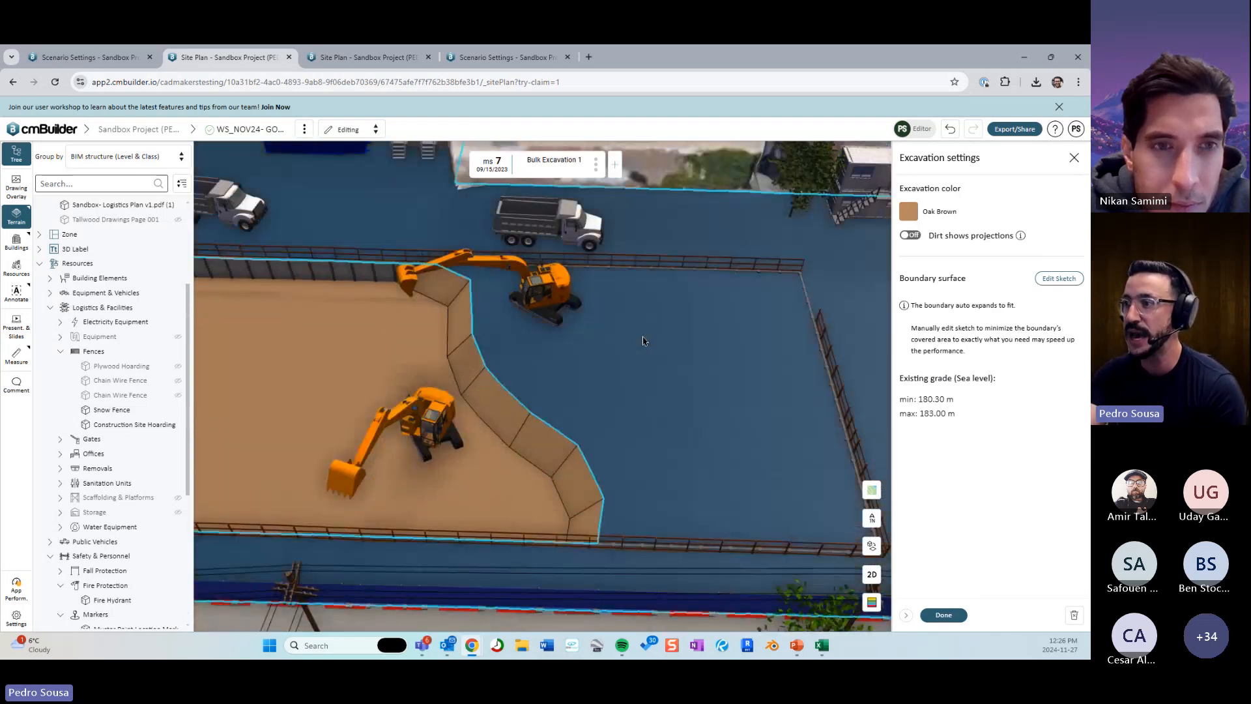
left_click(632, 339)
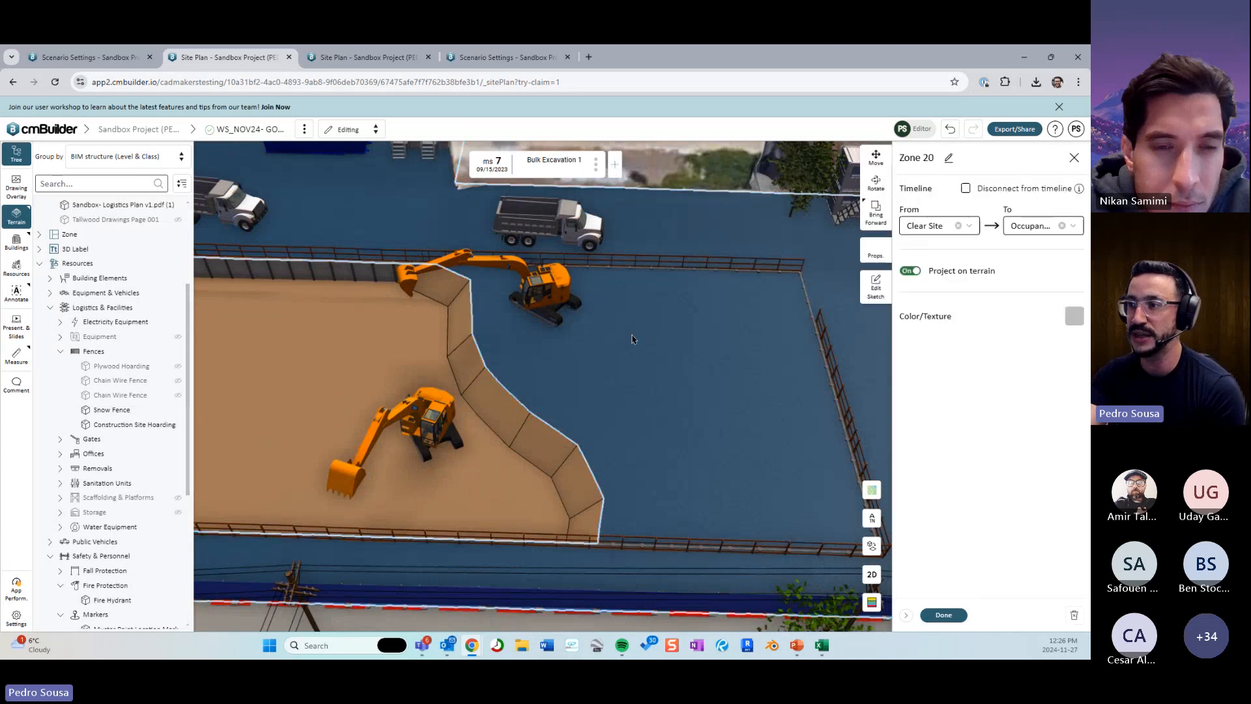
scroll(620, 361, "down", 4)
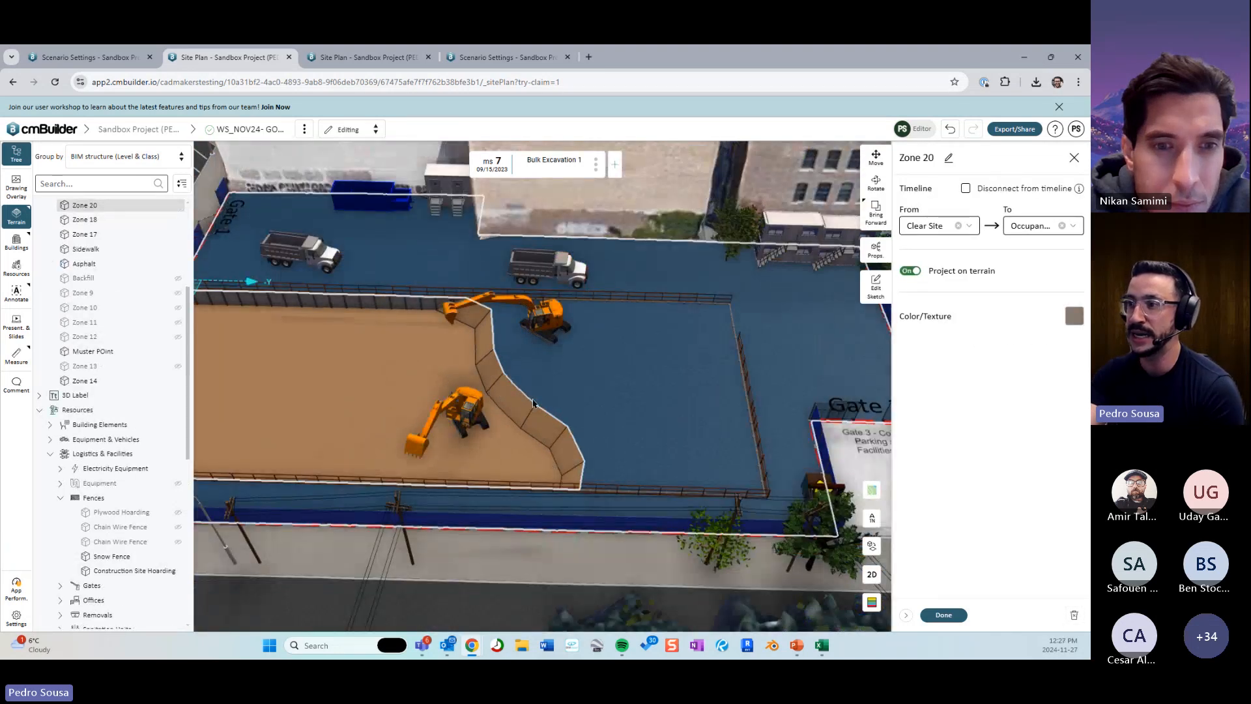
middle_click_drag(407, 373, 539, 366)
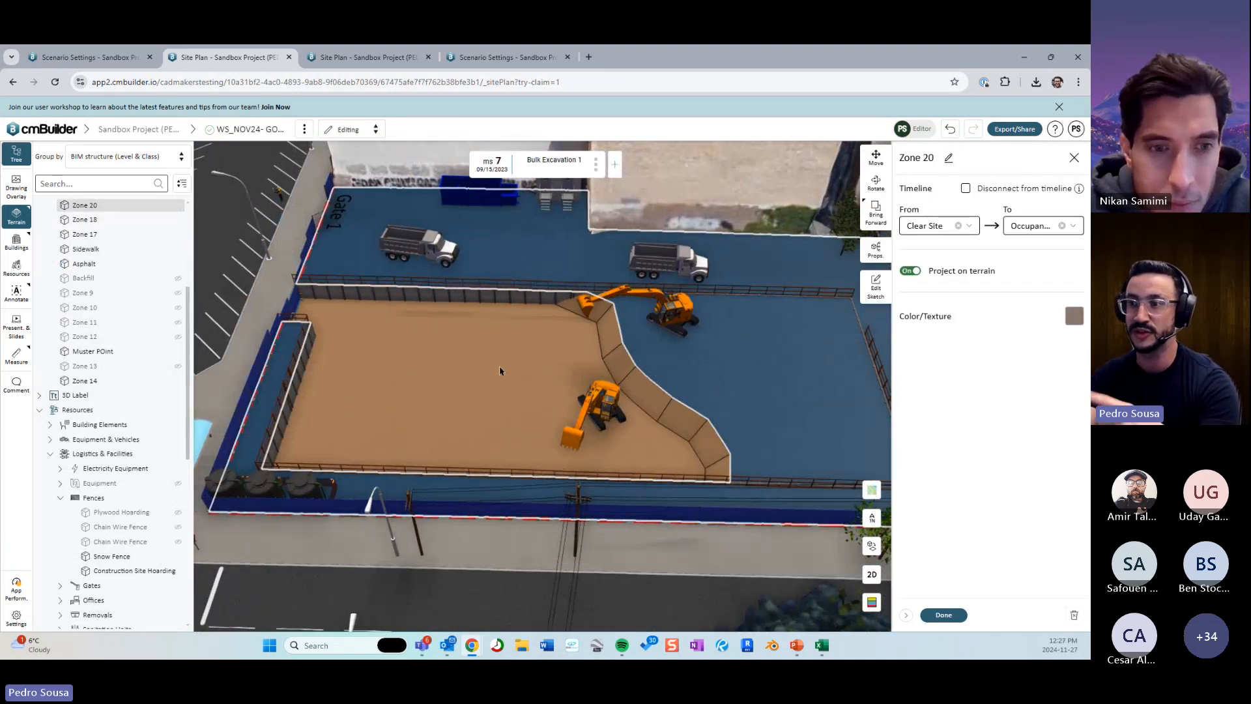
key("Escape")
scroll(427, 369, "down", 3)
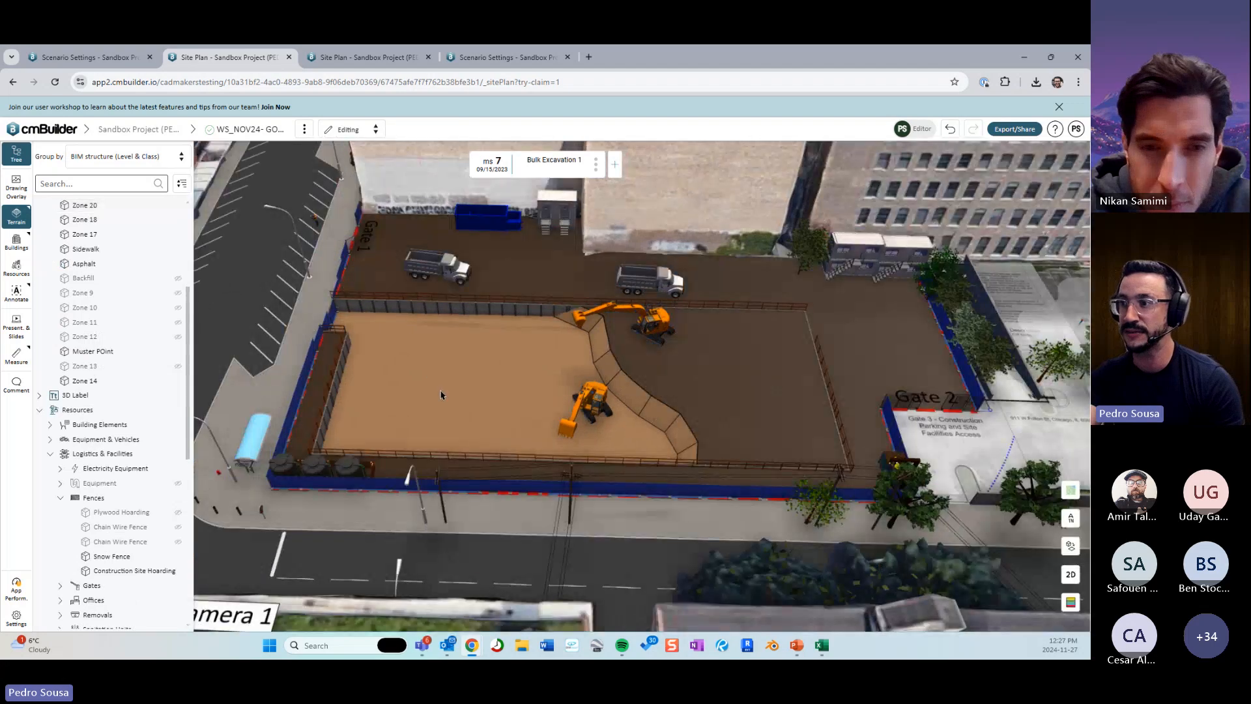
Draw a 3D line on the Z plane across the excavation pit, from between the two dump trucks to the street.
left_click_drag(428, 369, 513, 294)
left_click(16, 292)
left_click(525, 250)
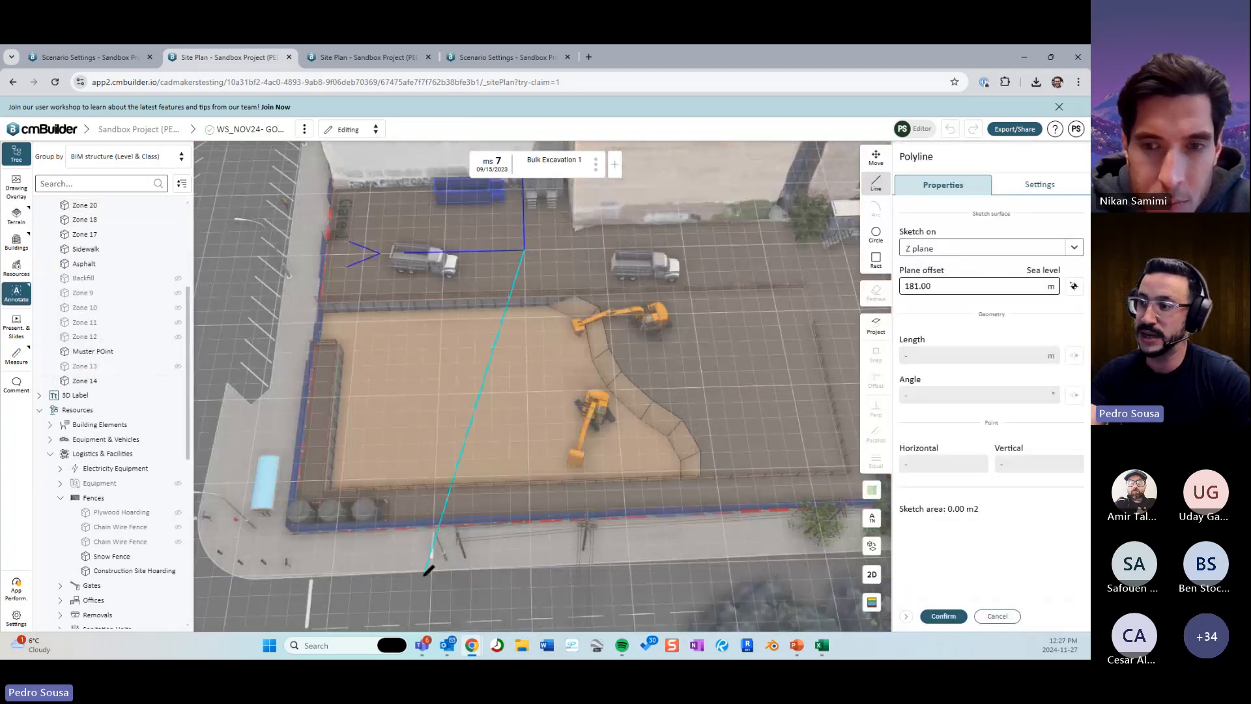
left_click(423, 577)
left_click(944, 616)
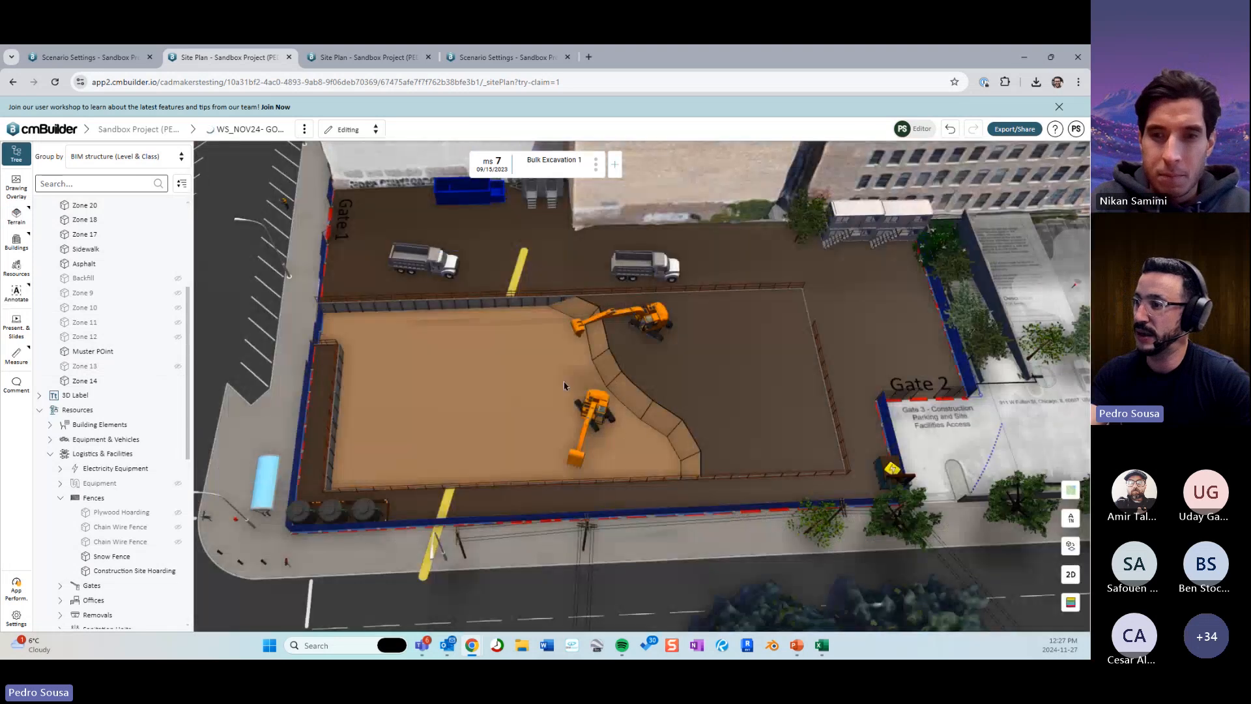
left_click_drag(572, 385, 559, 362)
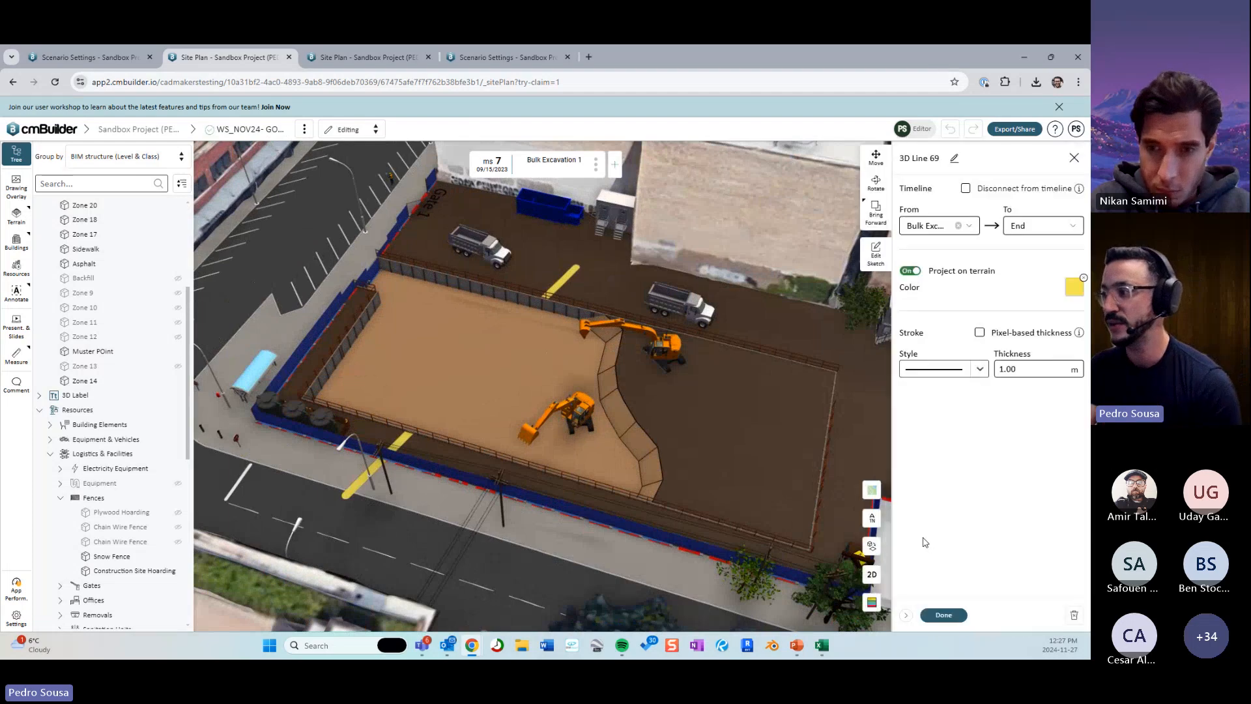
Temporarily hide Zone 20 around the excavation pit and review the terrain beneath it.
left_click(777, 463)
key("h")
left_click_drag(603, 381, 643, 409)
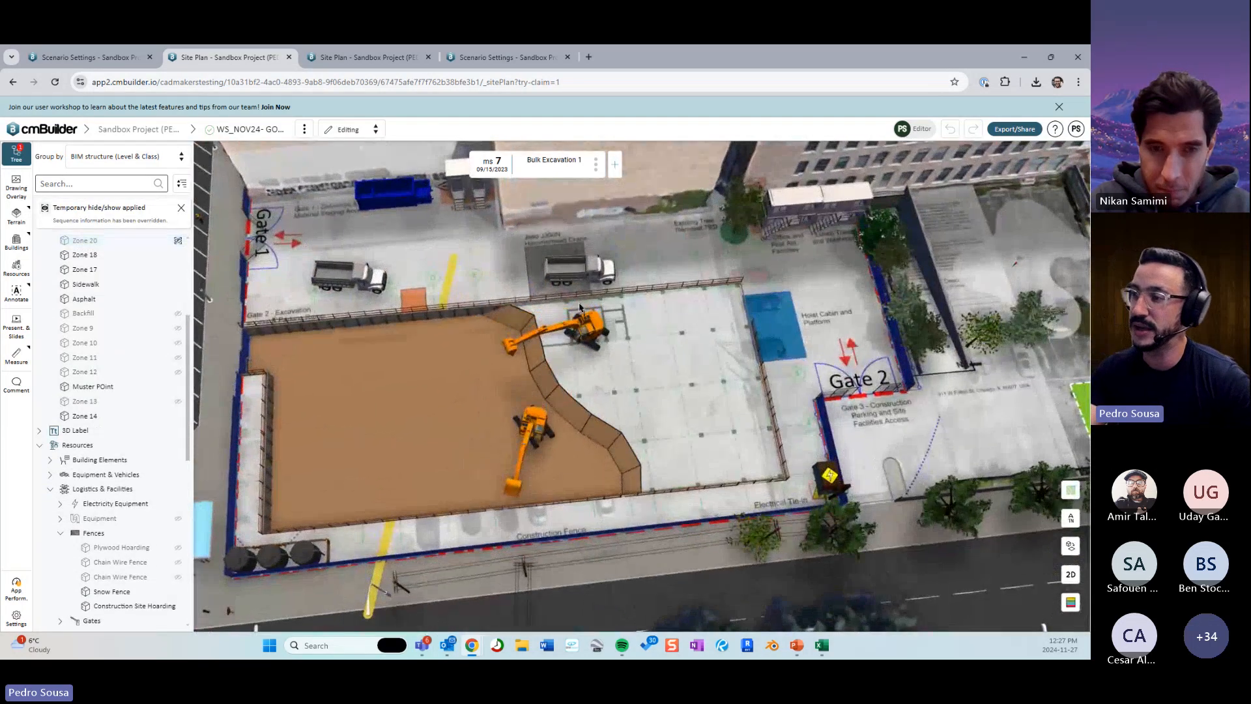
left_click_drag(611, 470, 379, 386)
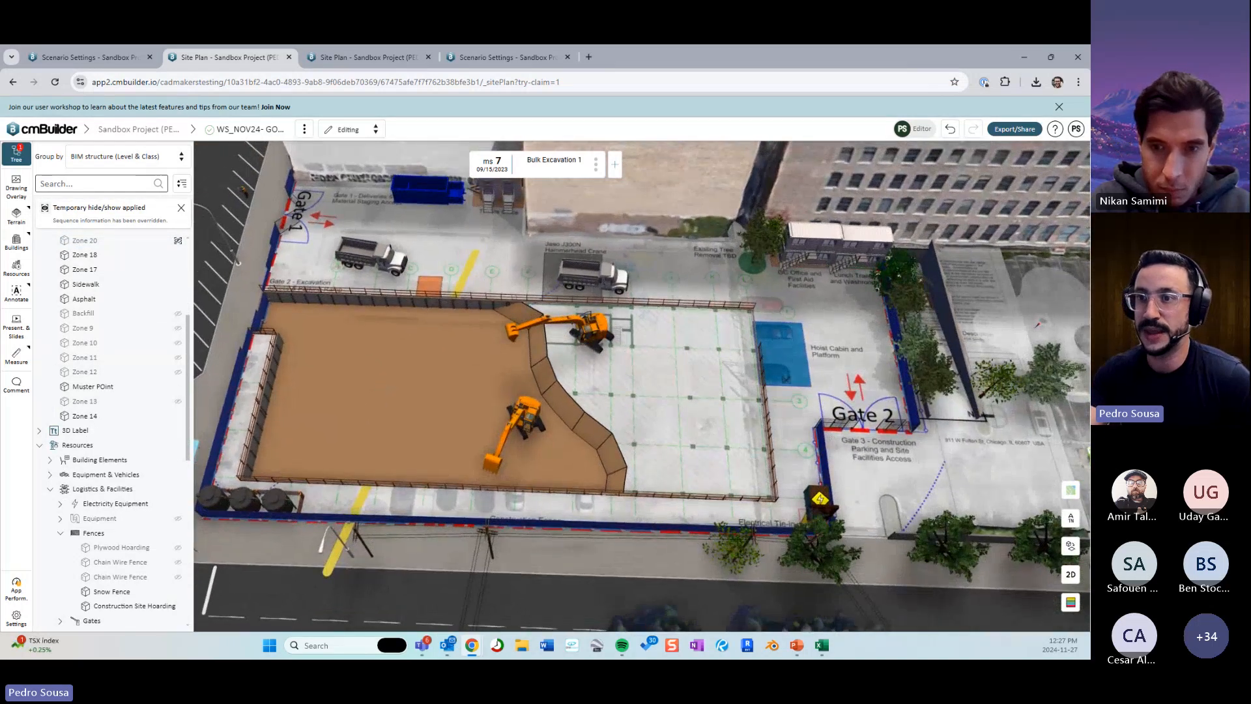
Turn on dirt showing projections in the excavation settings, and check the yellow 3D line's properties without changing them.
left_click(26, 216)
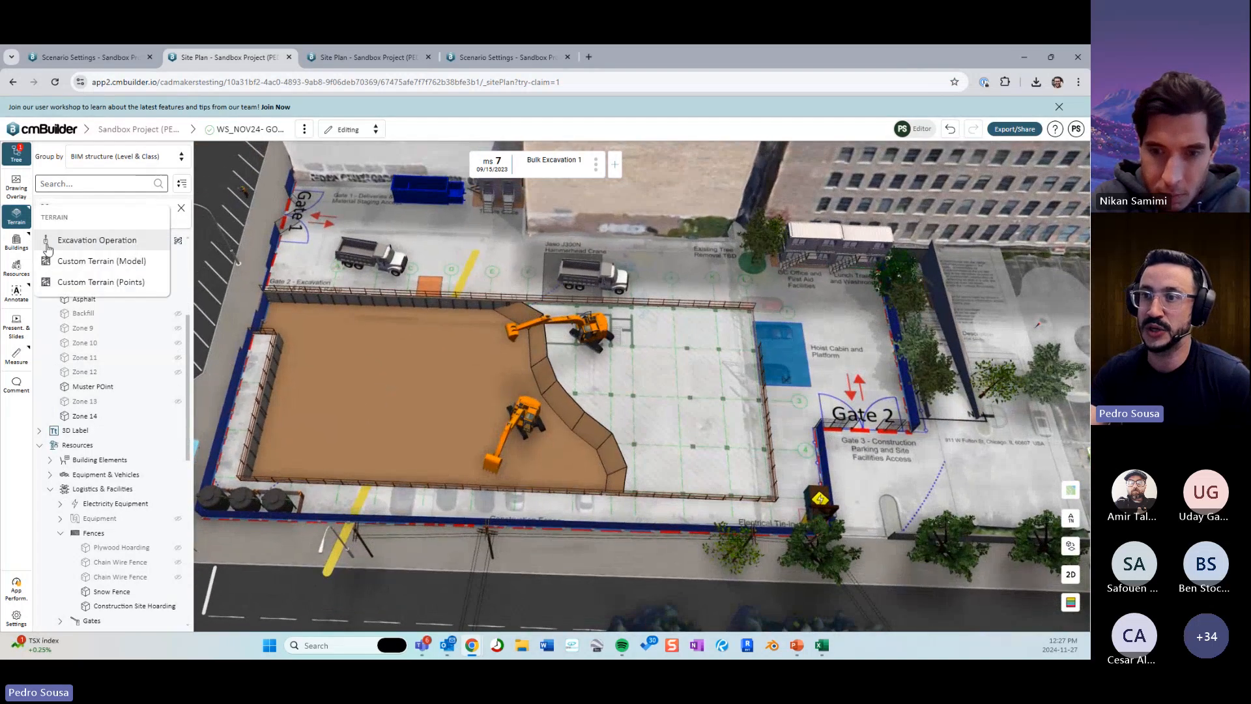
left_click(85, 242)
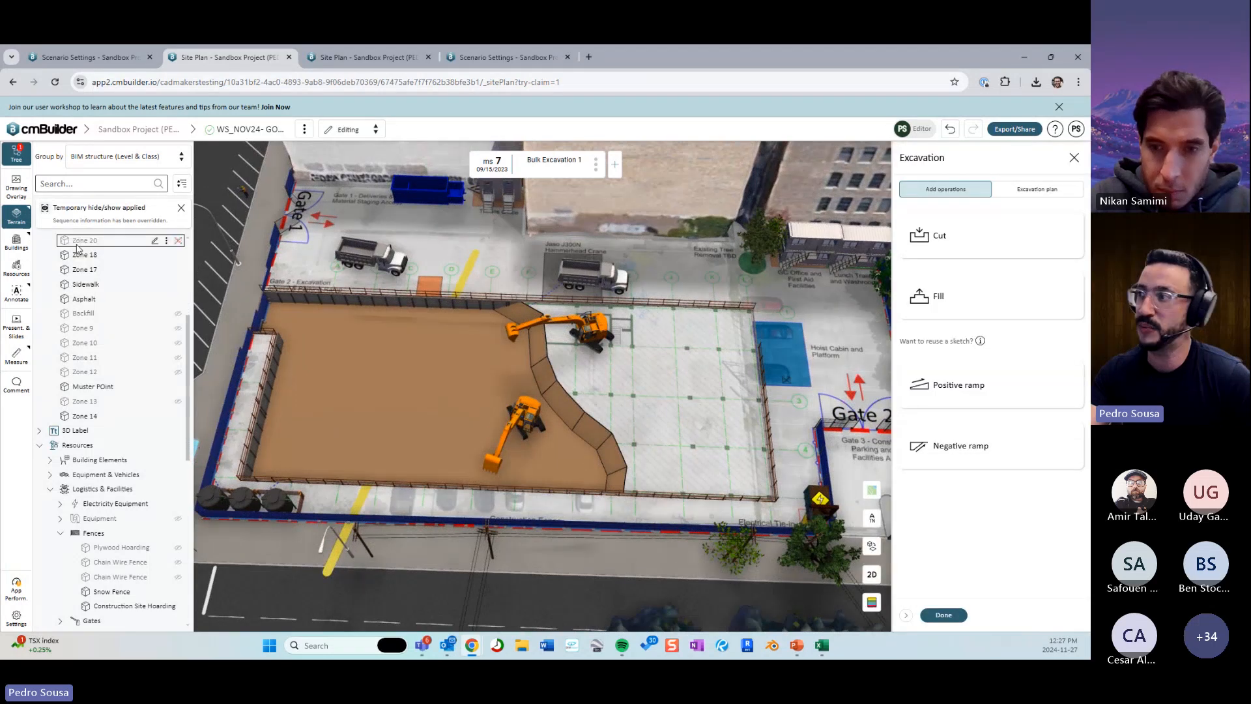
left_click(1038, 189)
left_click(961, 215)
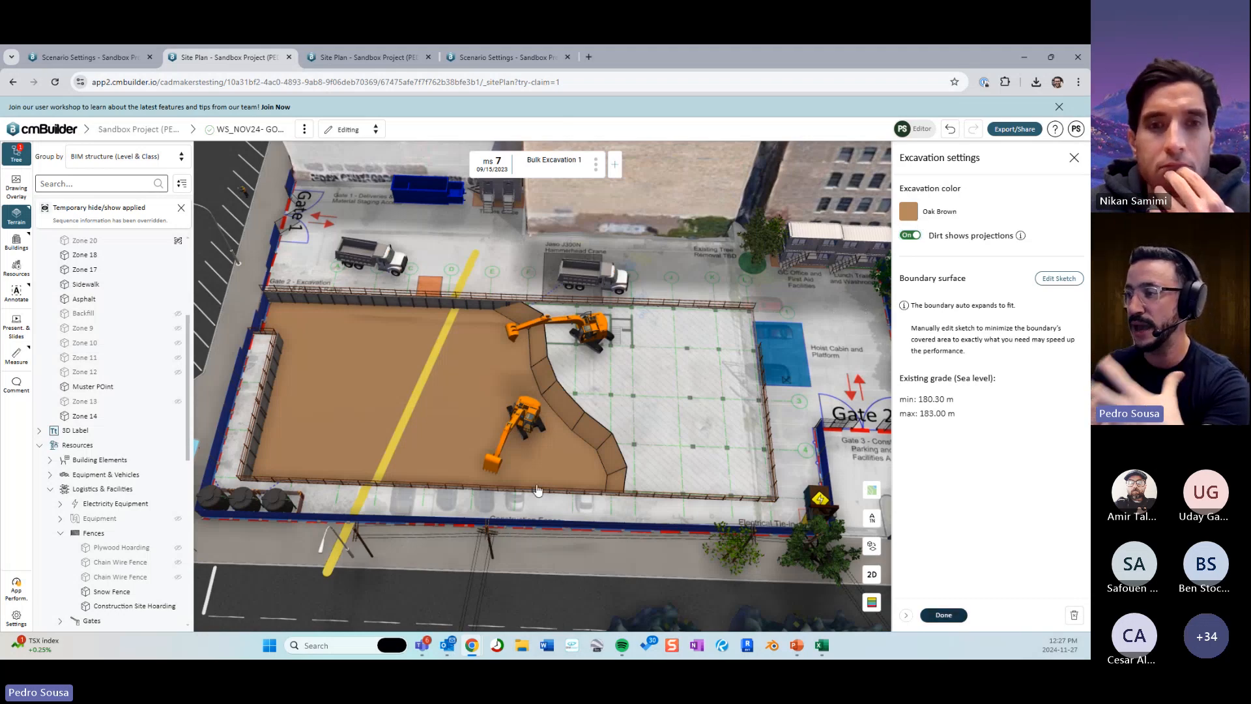
left_click(943, 615)
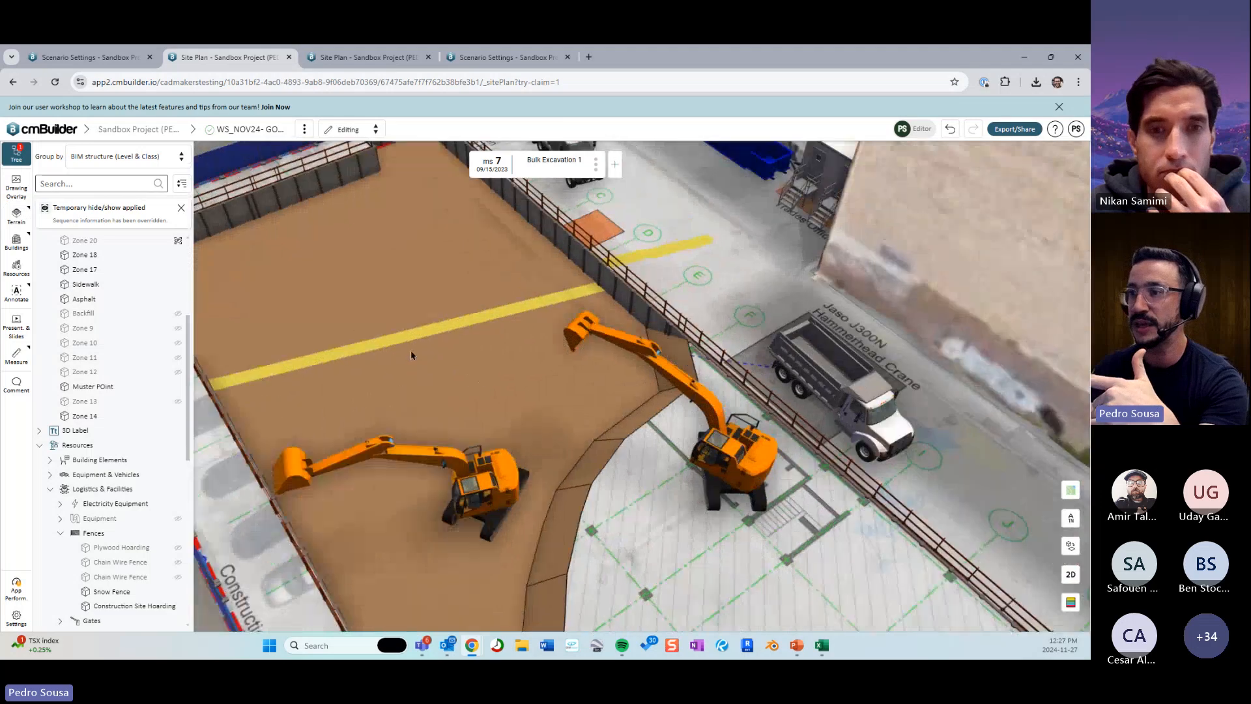
left_click(398, 343)
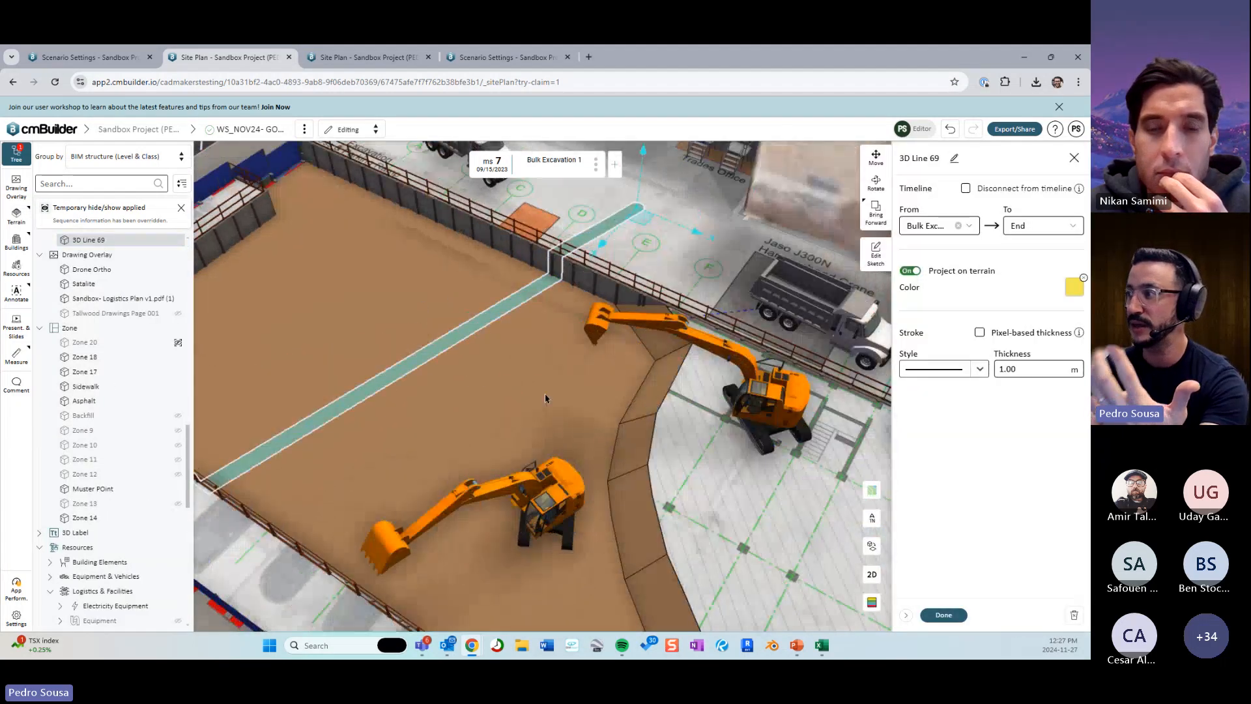
left_click(945, 613)
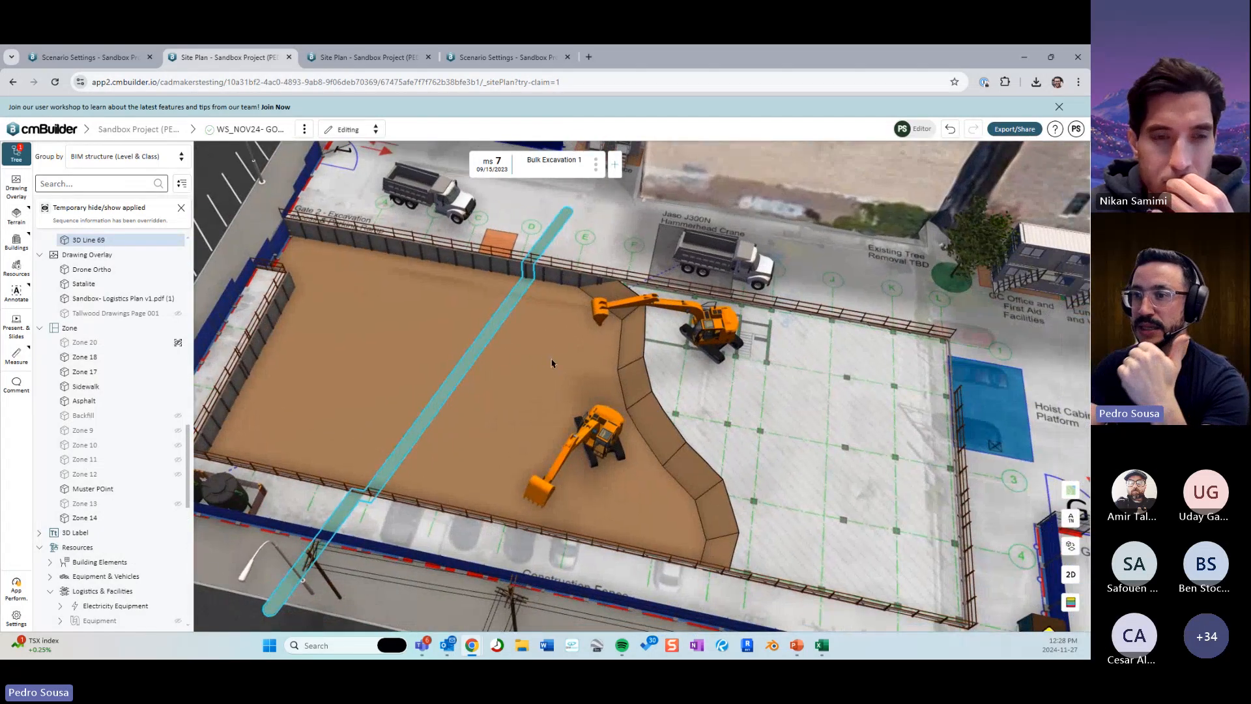
Draw a four-sided zone of about 452 m2 on the Z plane, covering the pit's upper edge, one excavator and the nearby dump truck.
left_click(18, 300)
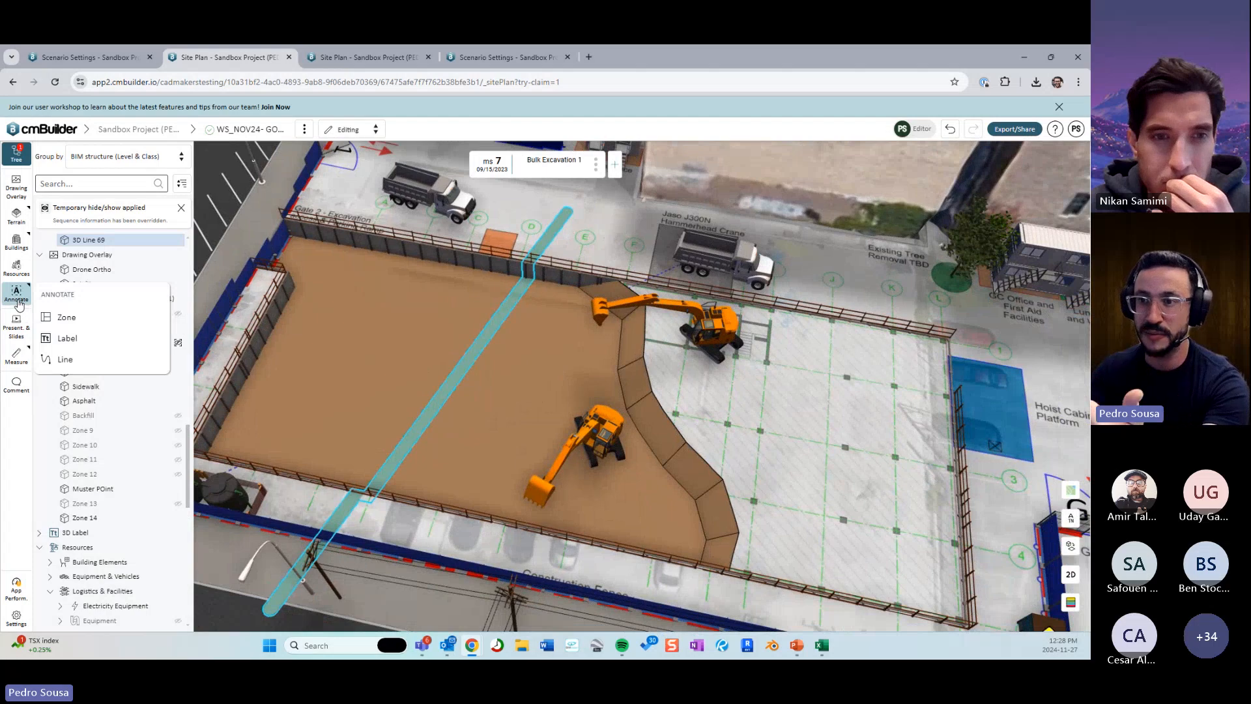
left_click(68, 319)
middle_click_drag(539, 217, 483, 280)
left_click(436, 268)
left_click(461, 433)
left_click(633, 462)
left_click(766, 242)
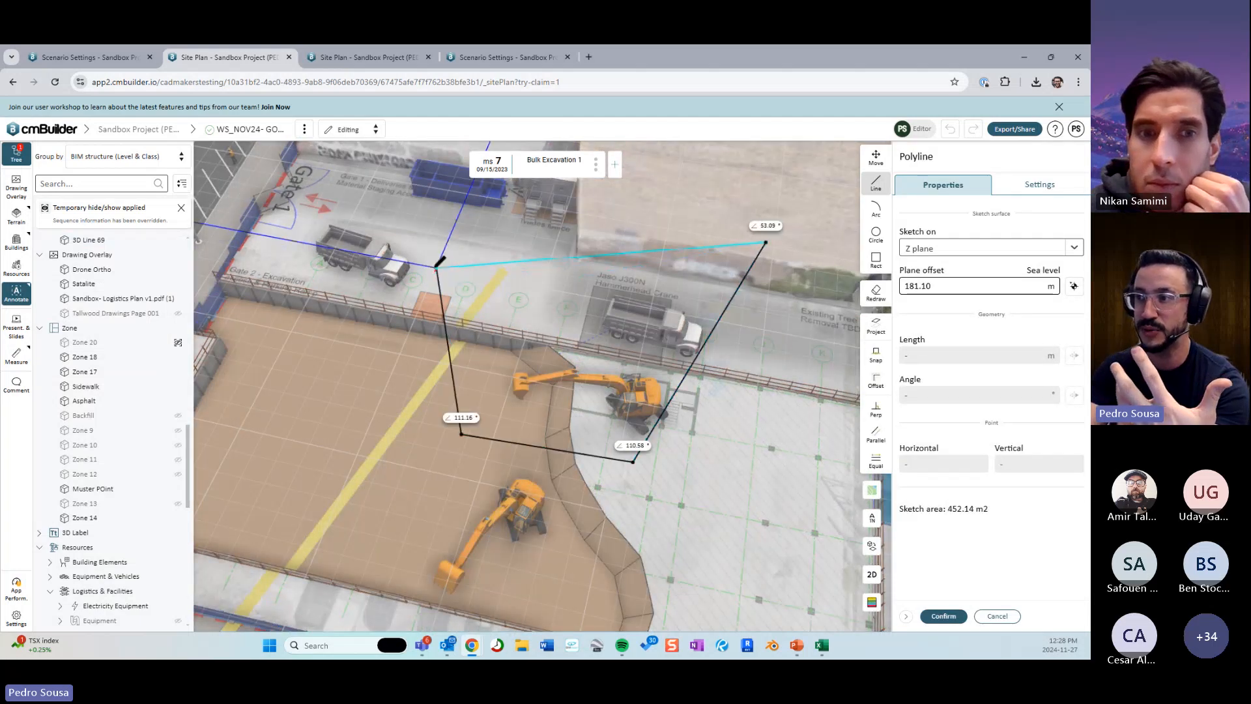
left_click(438, 267)
scroll(511, 419, "up", 5)
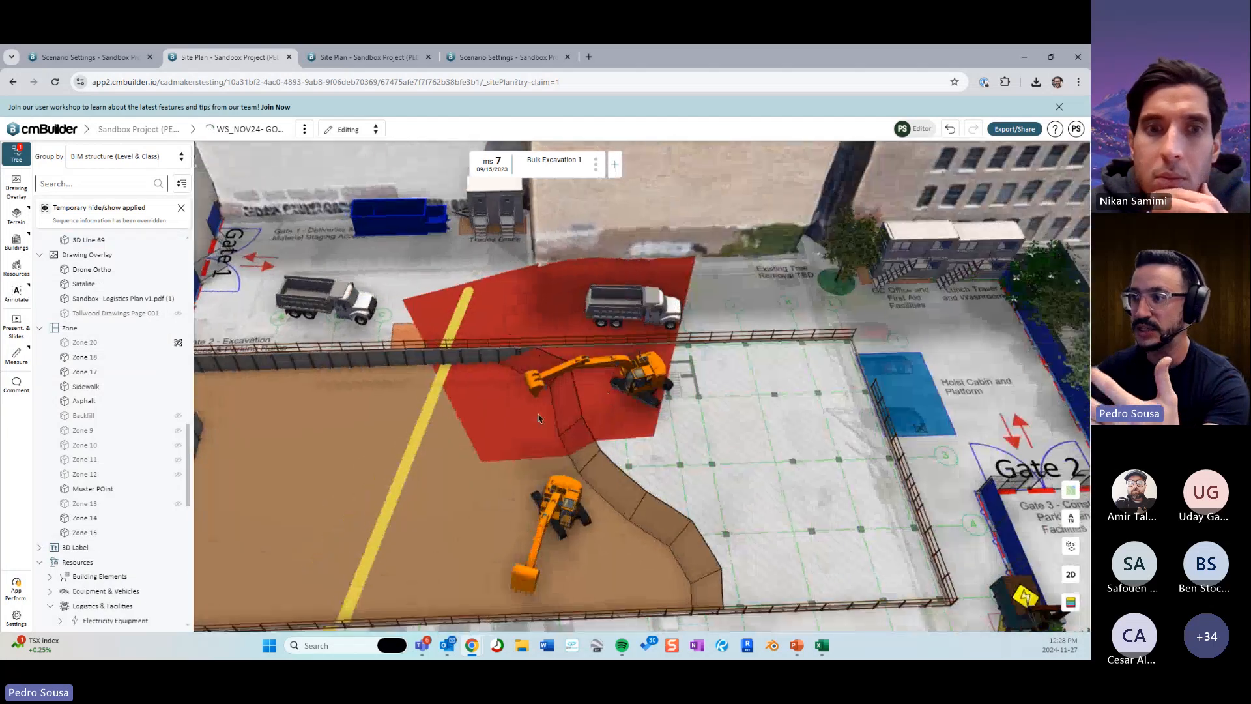
scroll(509, 419, "down", 5)
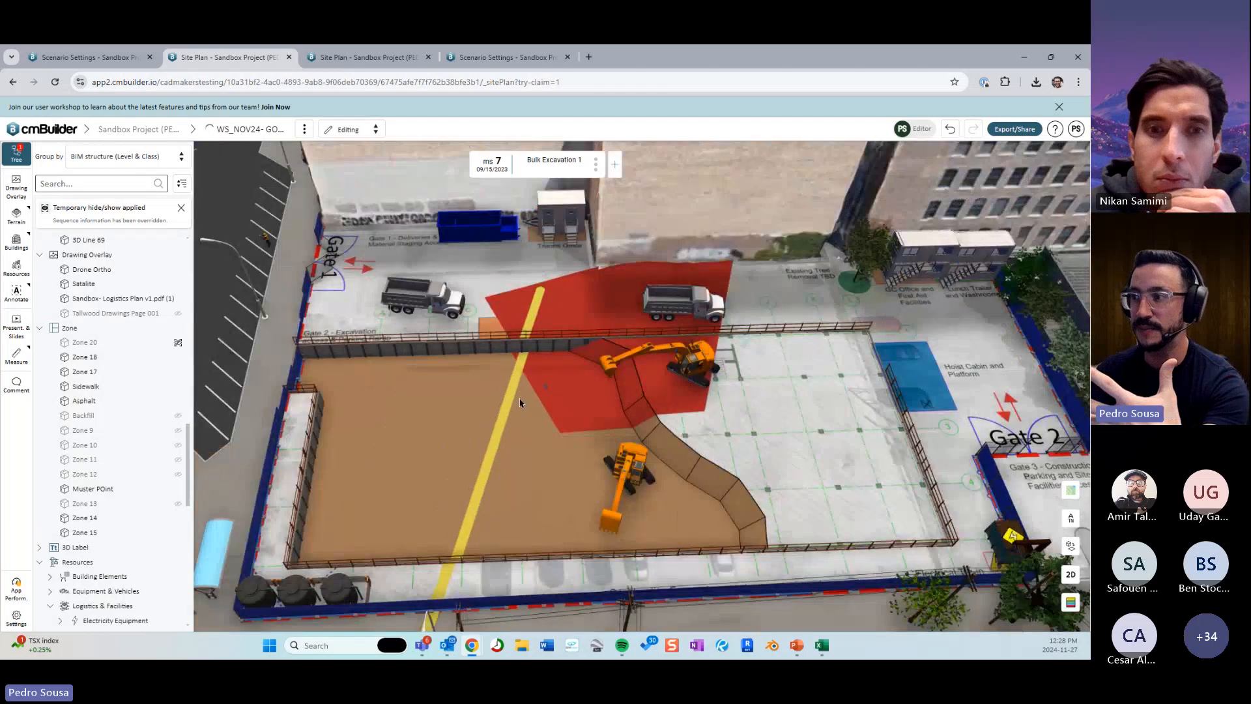
Check the new red zone's properties, close them unchanged, and delete the zone from the scenario.
left_click(597, 402)
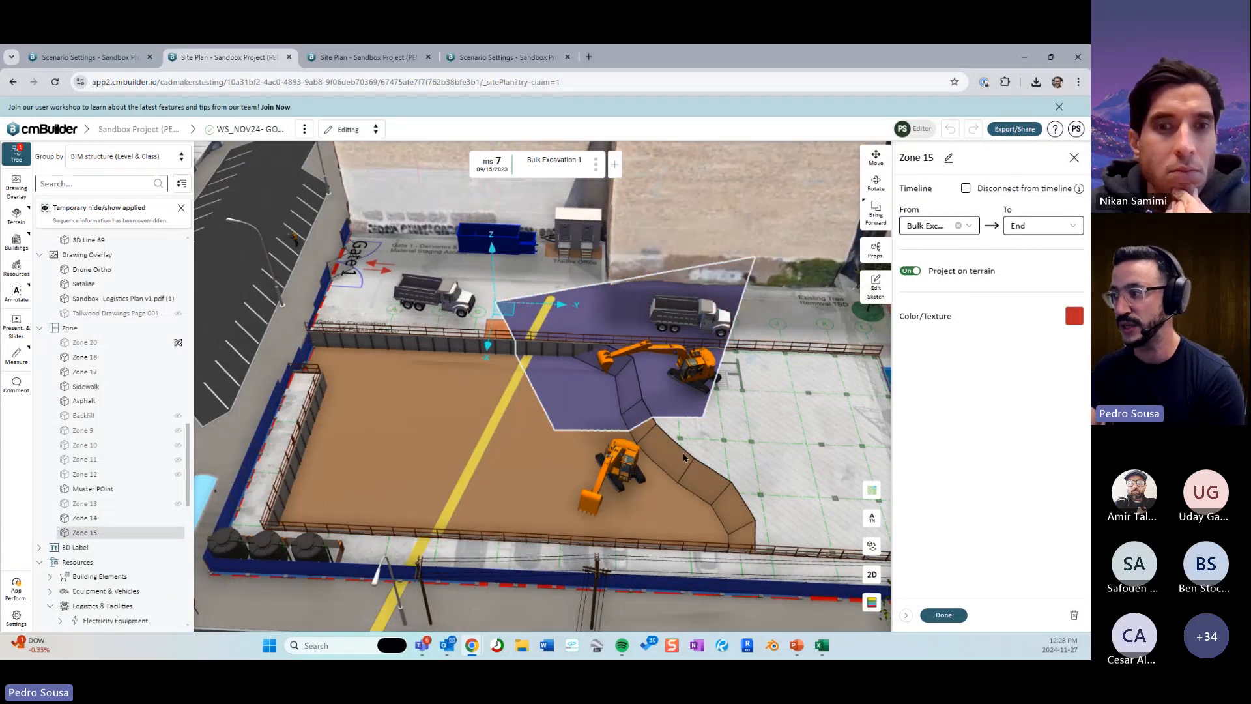
left_click(944, 615)
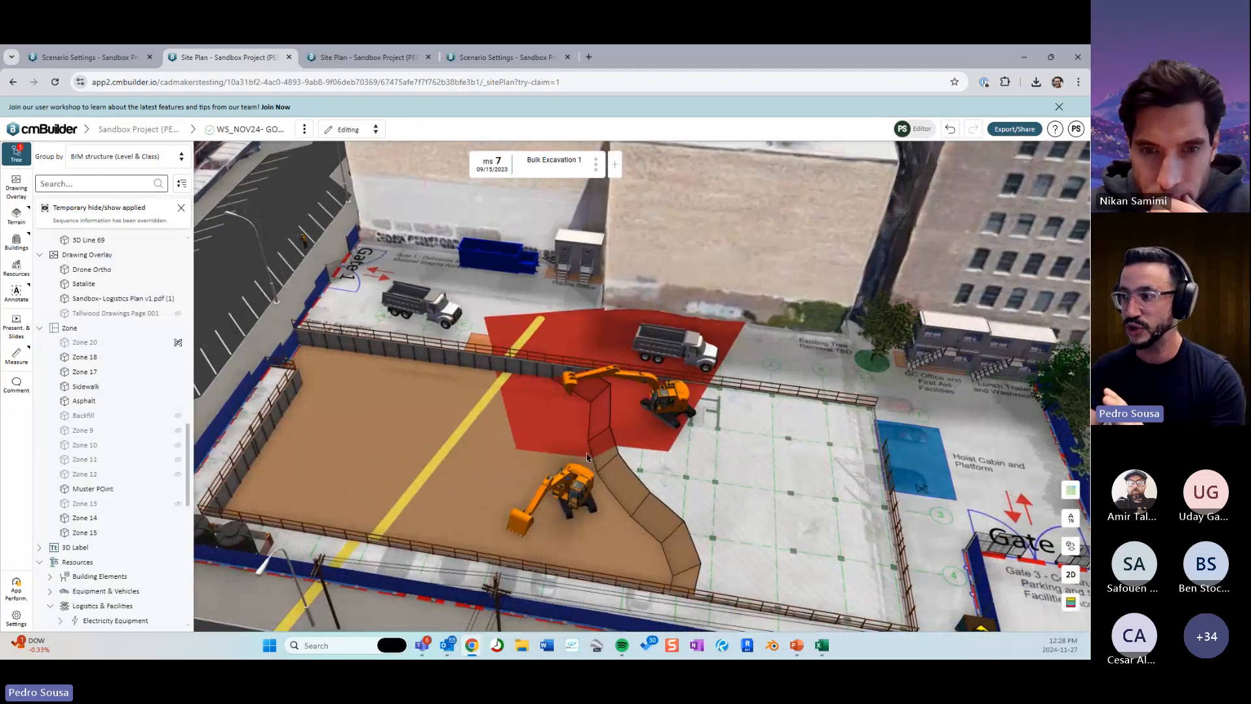
left_click(626, 421)
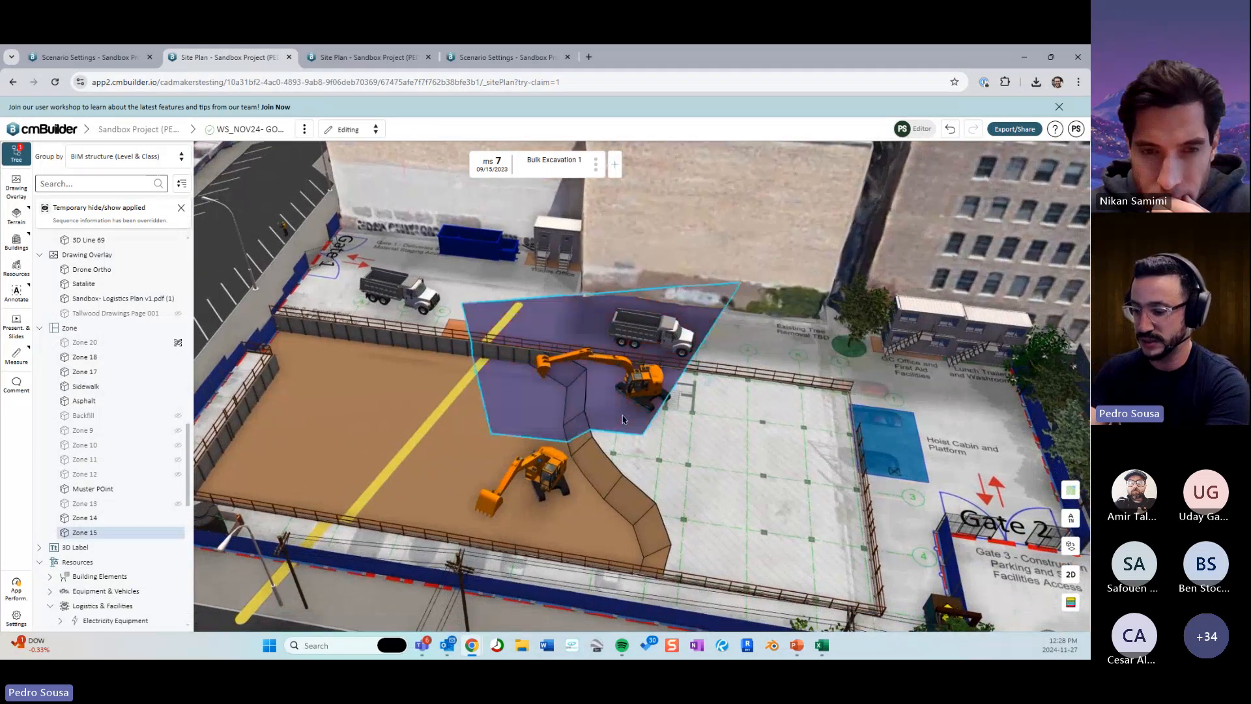
key("Delete")
key("Return")
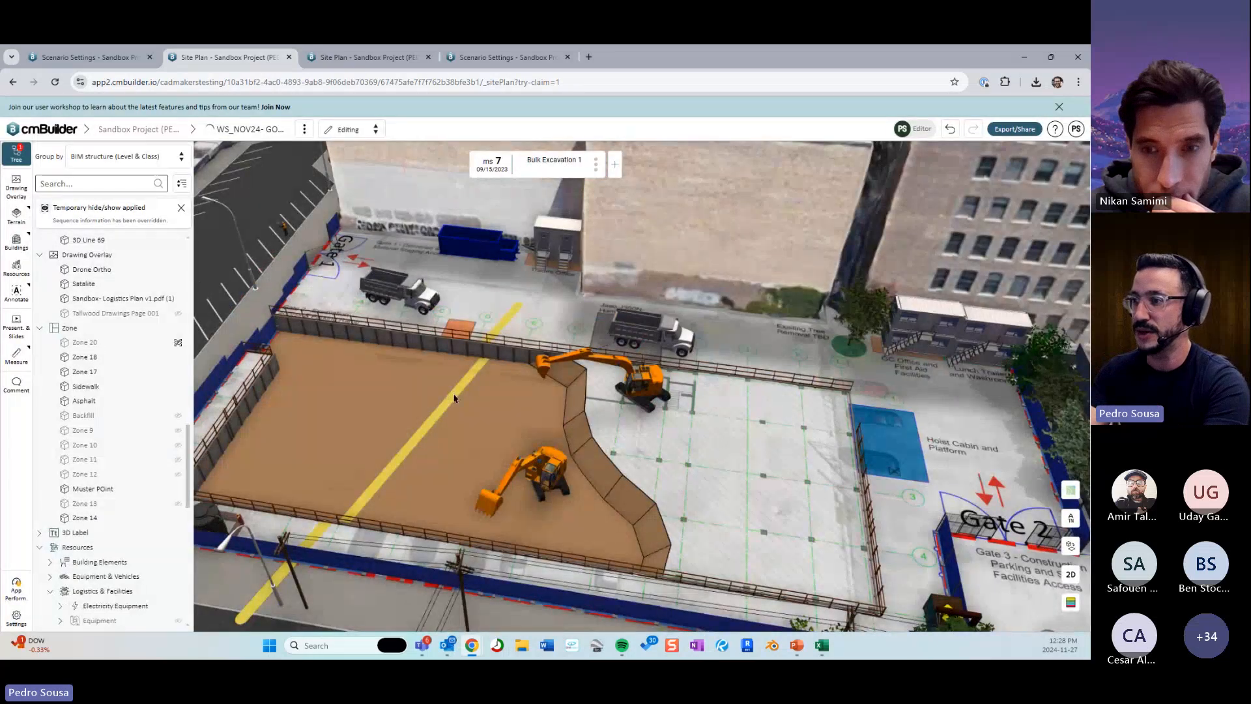
Turn on the projection on dirt for the Sandbox - Logistics Plan v1.pdf drawing overlay.
left_click(655, 442)
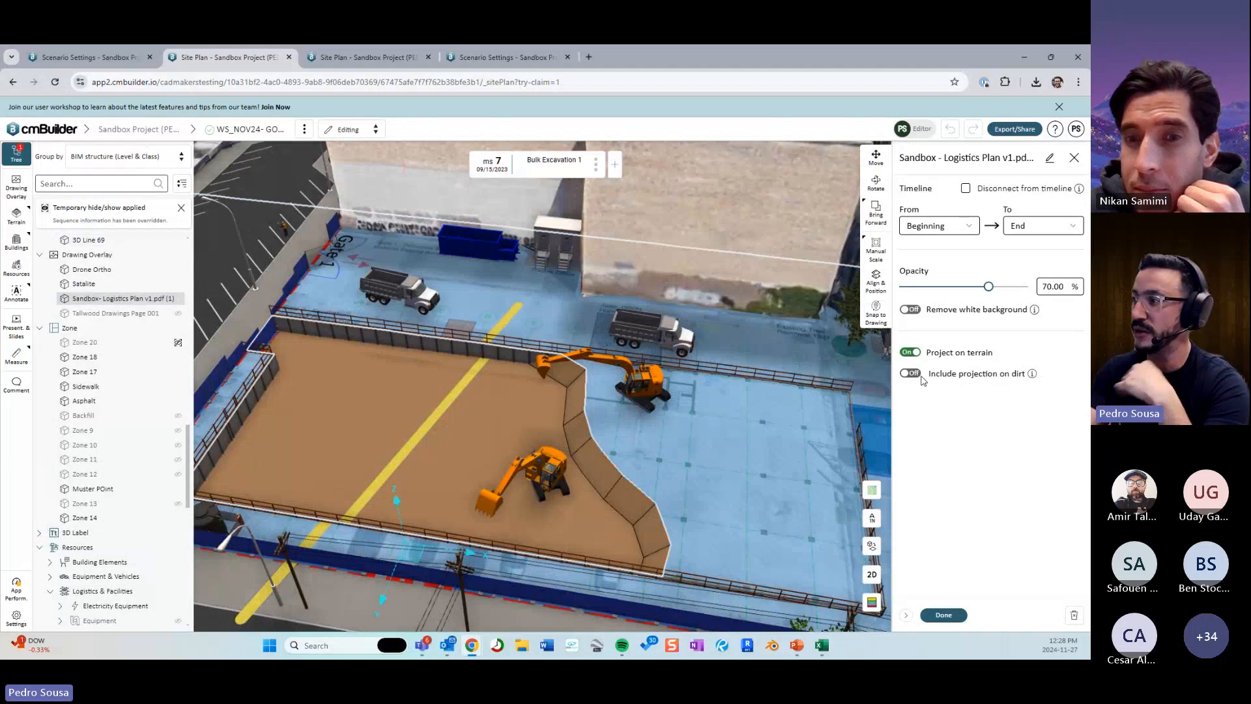
left_click(915, 375)
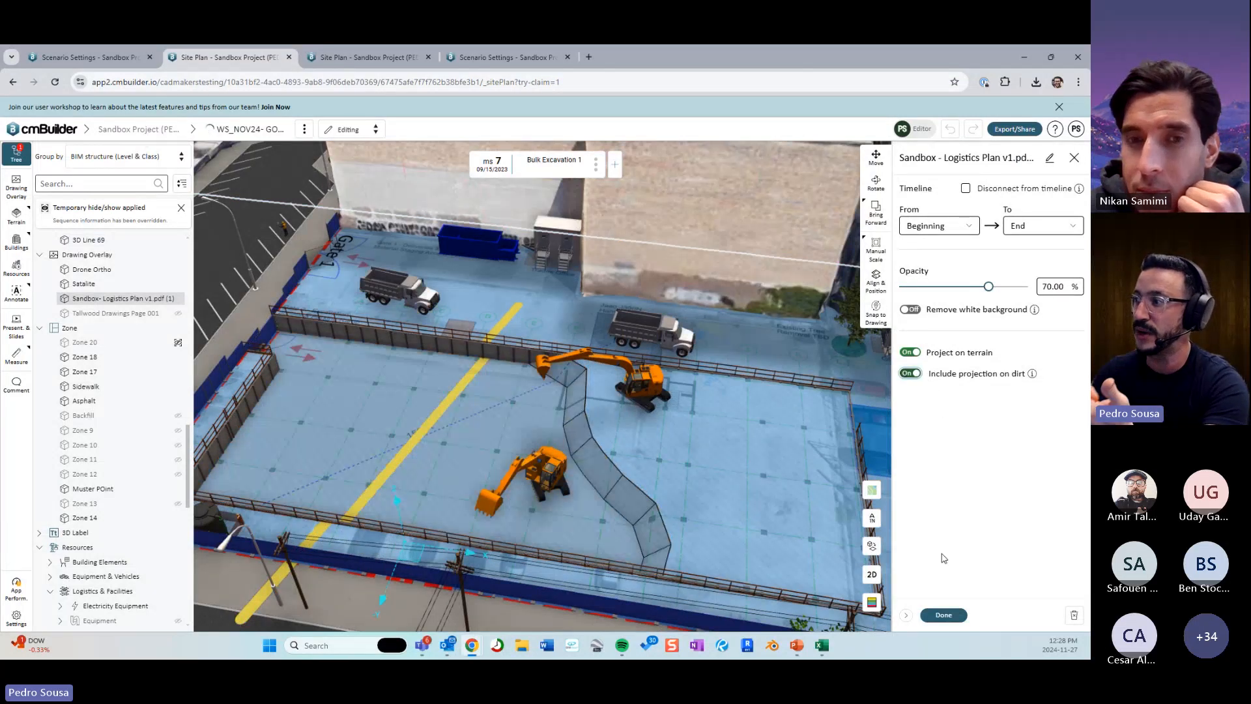
left_click(943, 615)
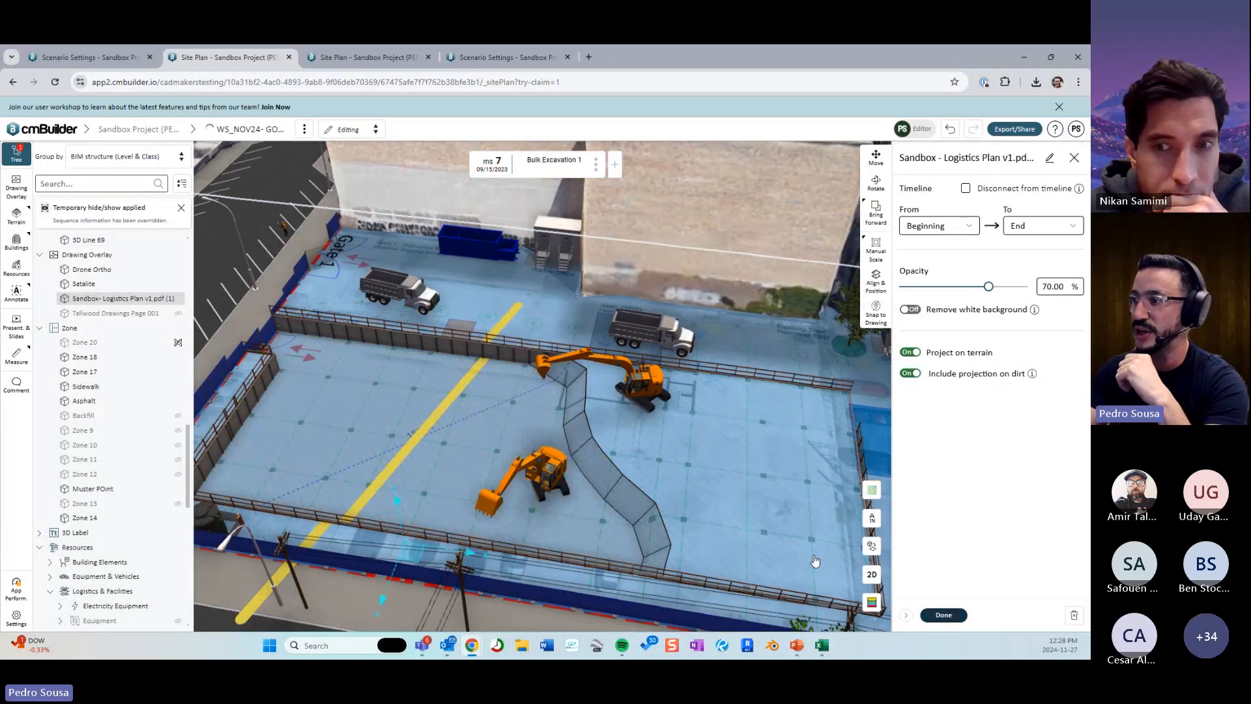
Review the logistics plan projected over the excavation pit, and switch off the drawing's projection on dirt.
scroll(511, 369, "up", 4)
left_click_drag(443, 319, 511, 366)
left_click_drag(498, 432, 510, 399)
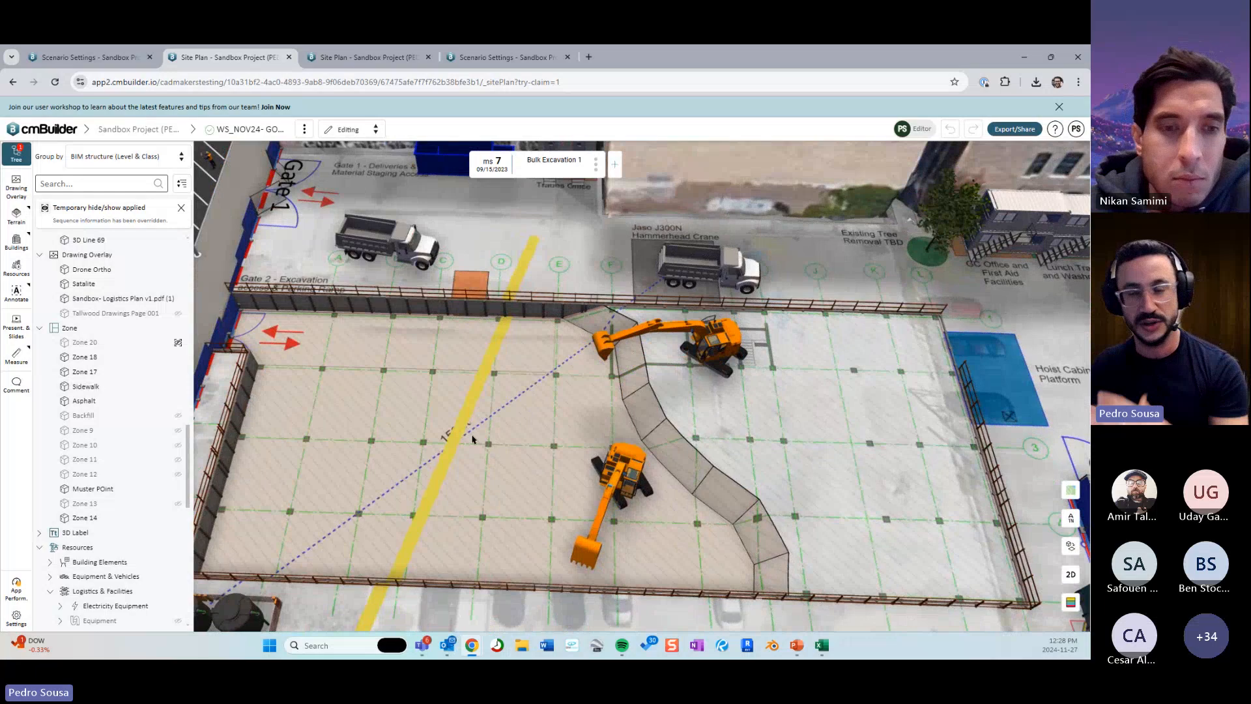
scroll(515, 421, "down", 3)
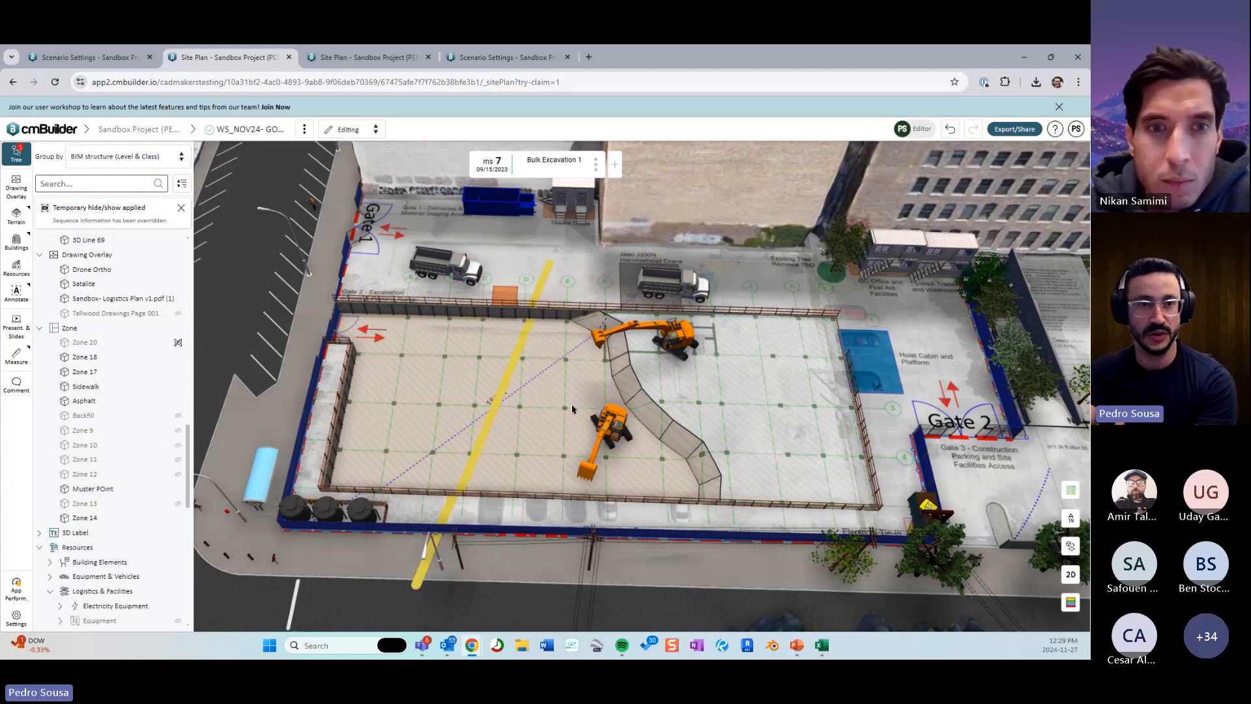
scroll(572, 409, "up", 5)
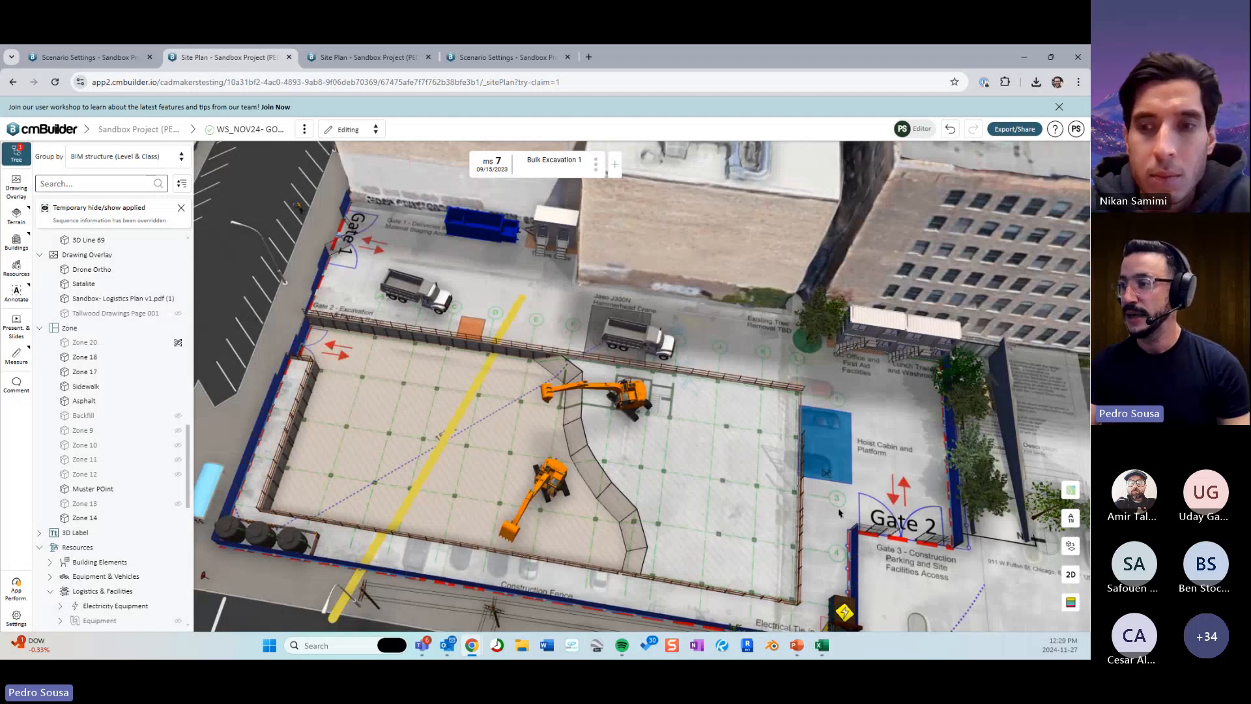
left_click(600, 466)
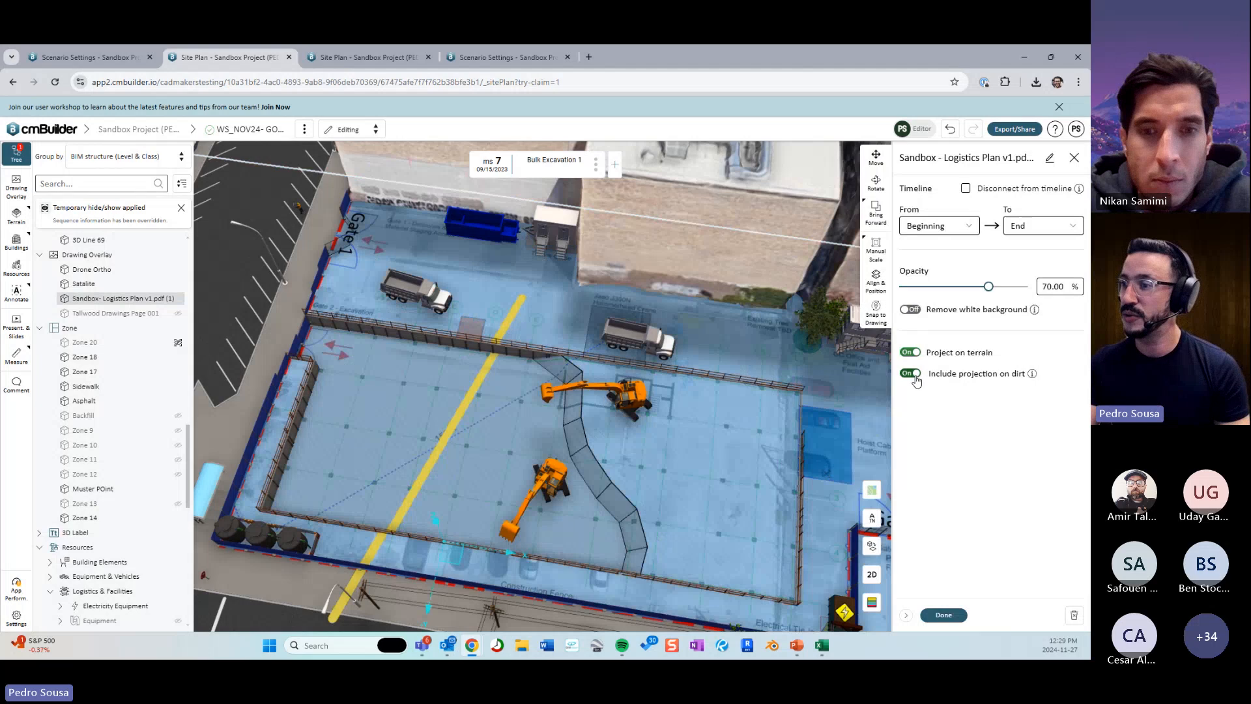
left_click(911, 373)
left_click(911, 374)
left_click(910, 373)
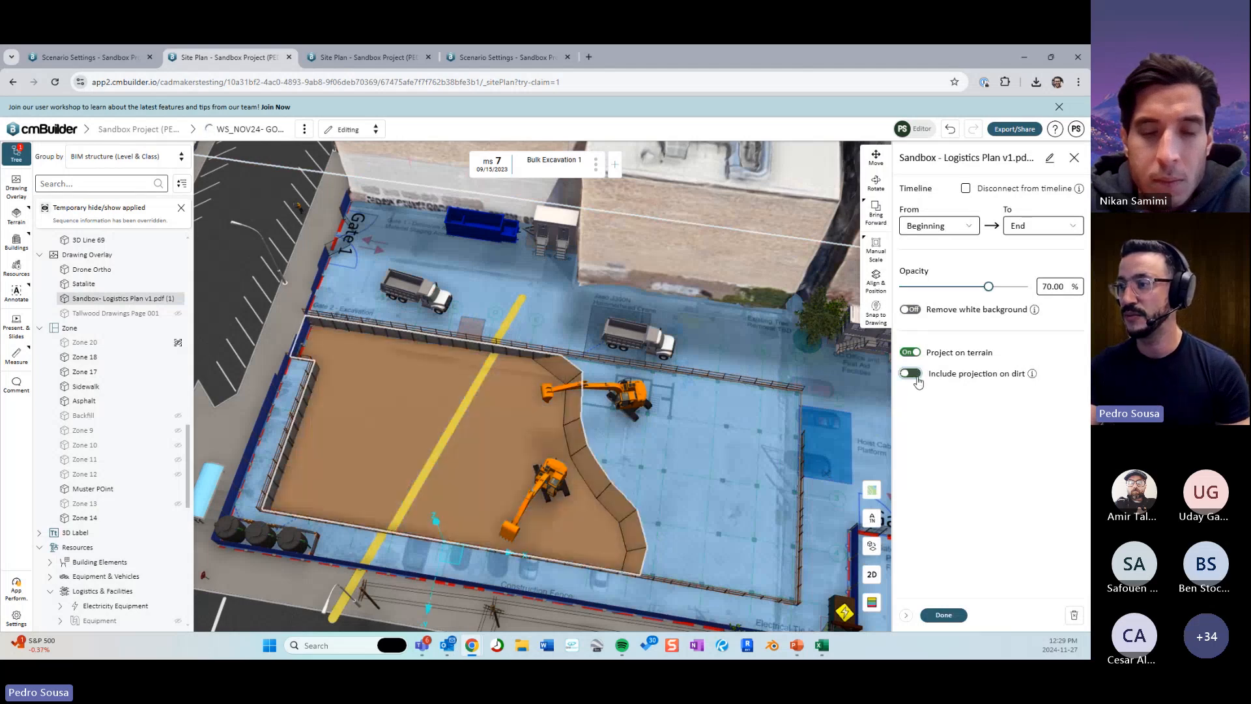
left_click(943, 614)
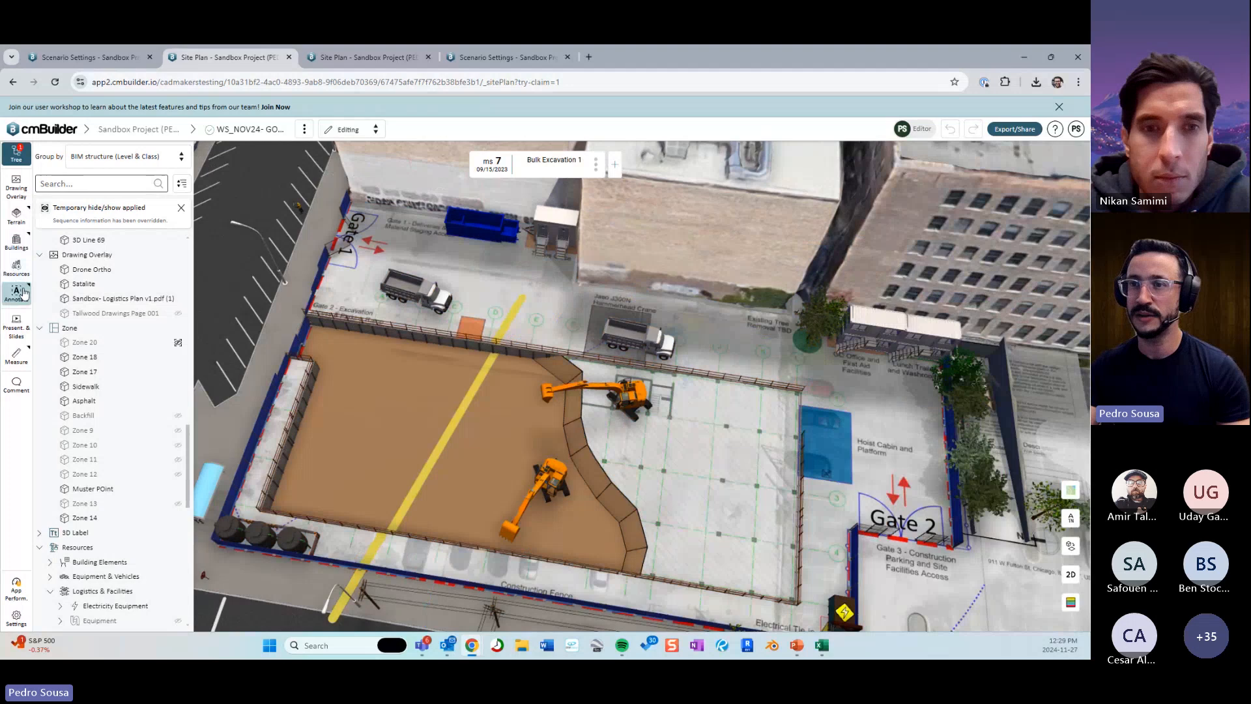
Turn off dirt showing projections in the settings of the excavation plan.
mouse_move(20, 217)
left_click(82, 241)
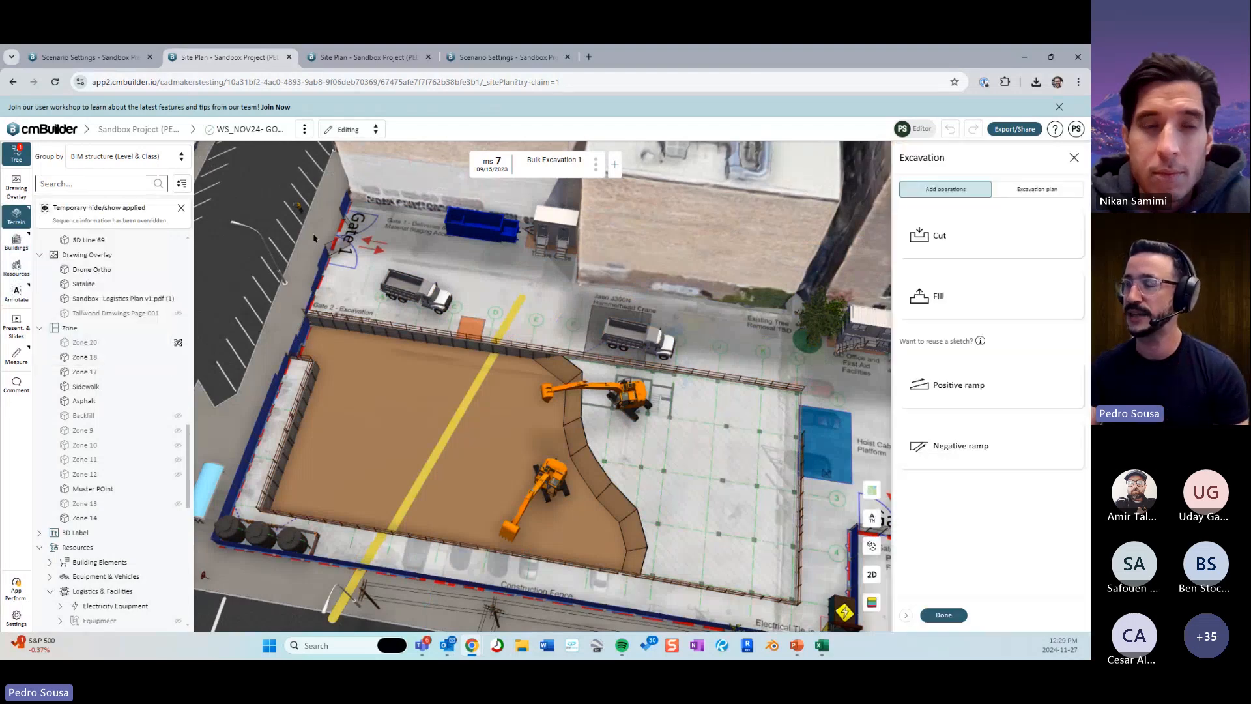
left_click(1028, 192)
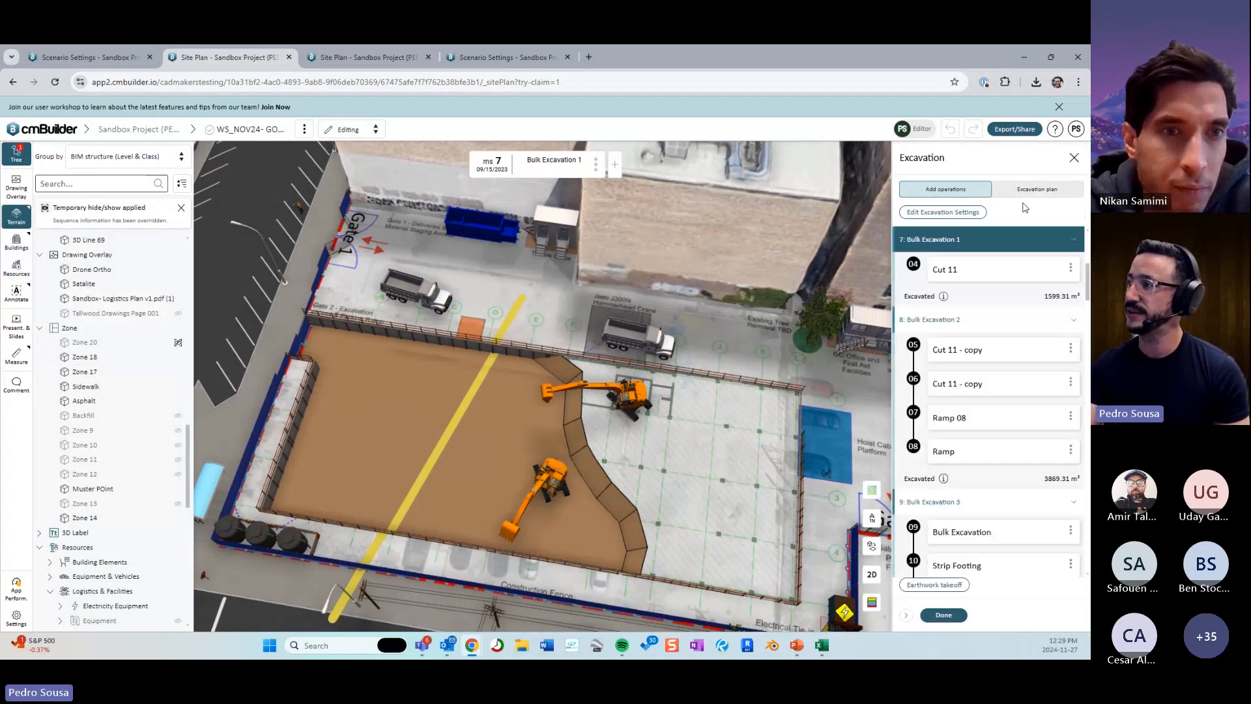
left_click(961, 214)
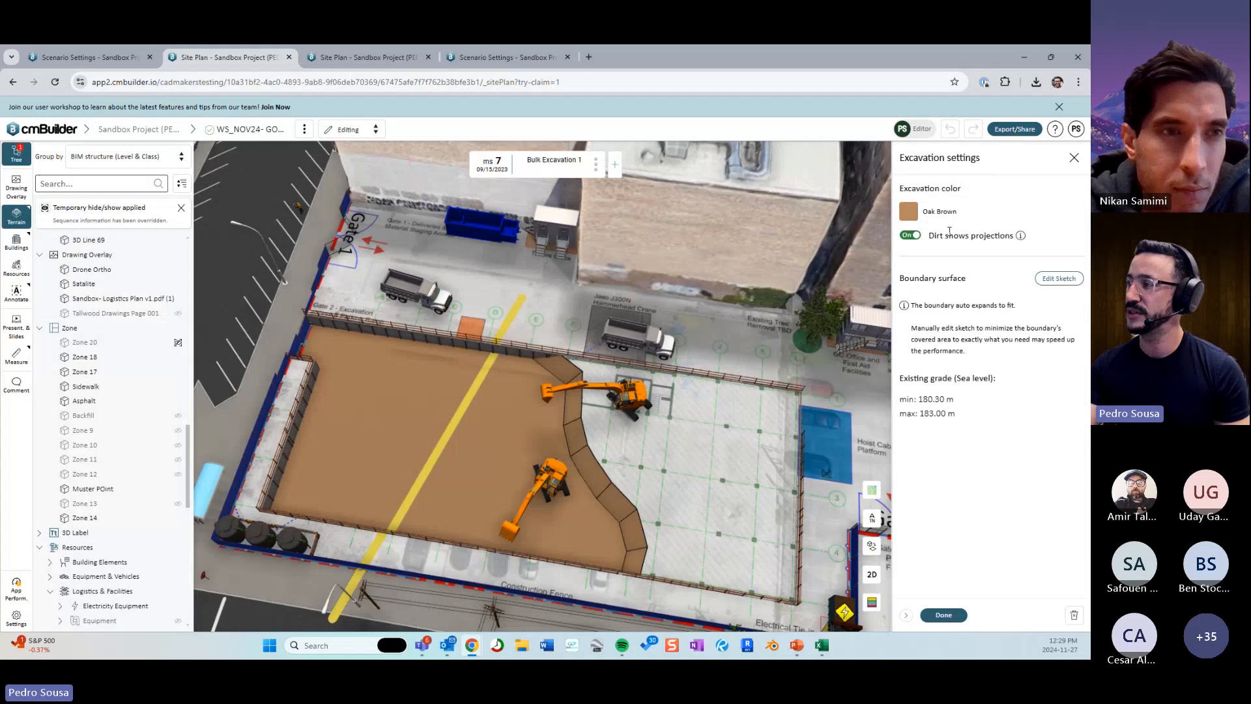
left_click(919, 239)
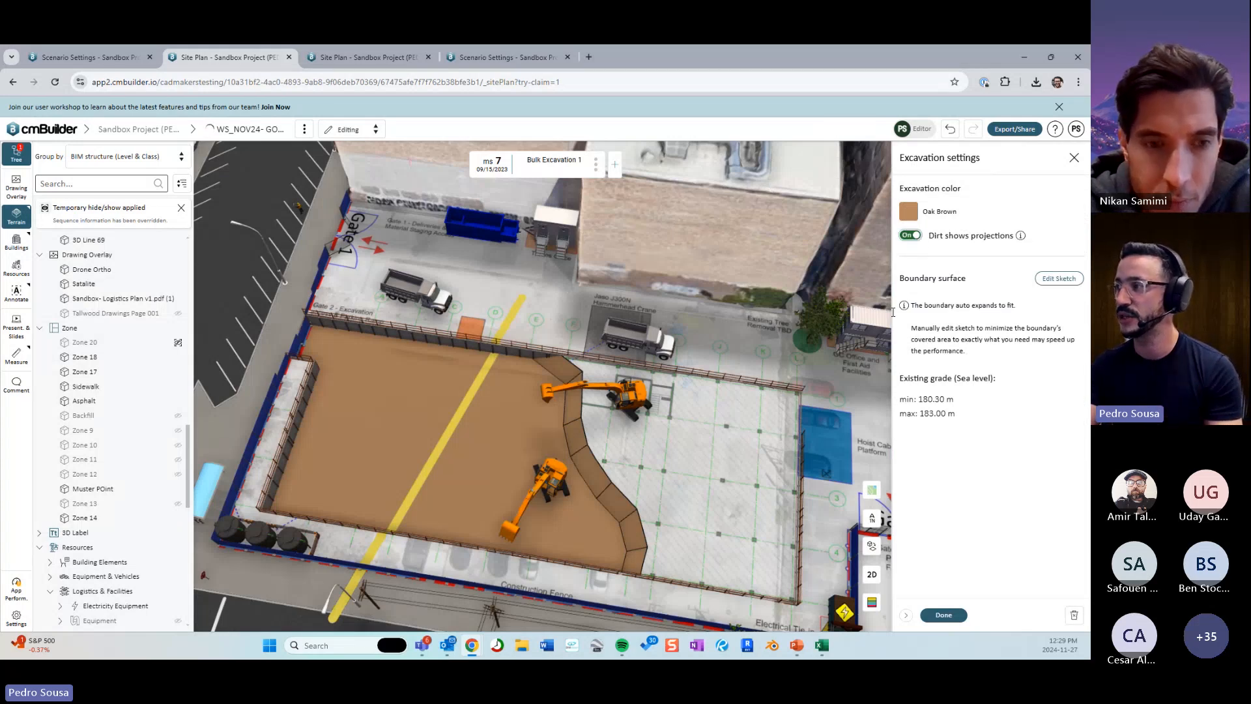
left_click(919, 236)
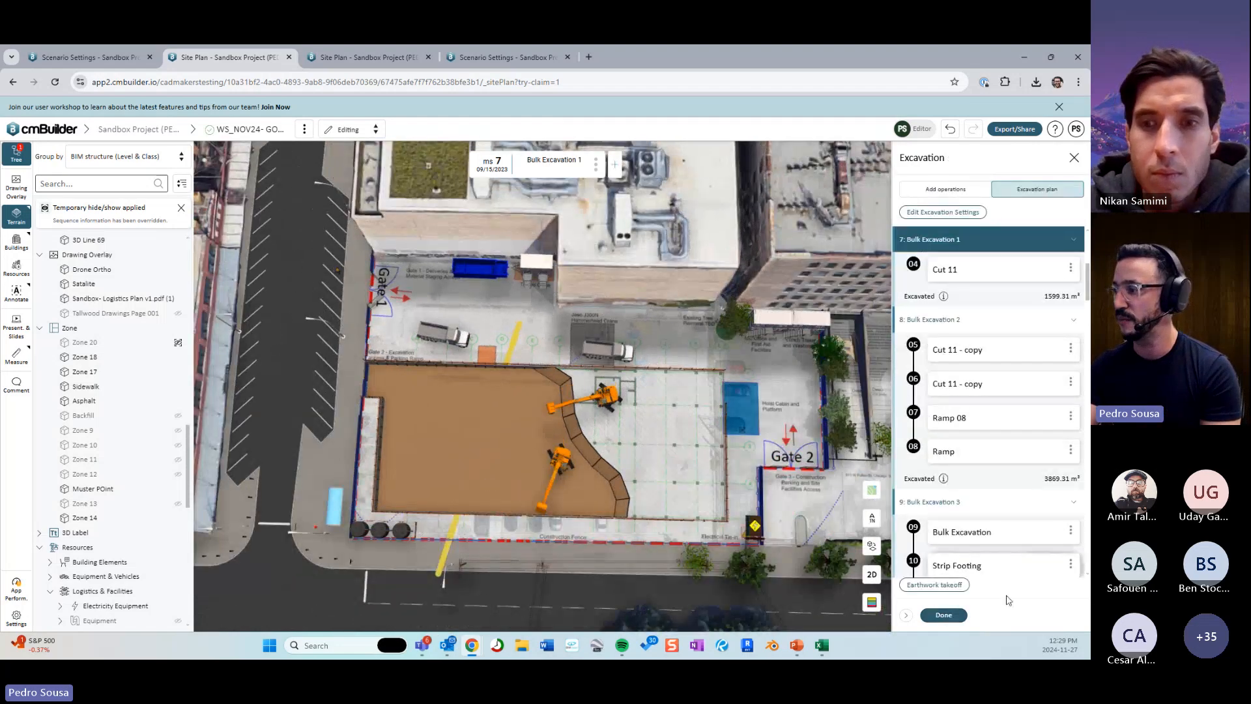
left_click(950, 616)
Delete the yellow 3D line that crosses the excavation pit from the scenario.
left_click(454, 528)
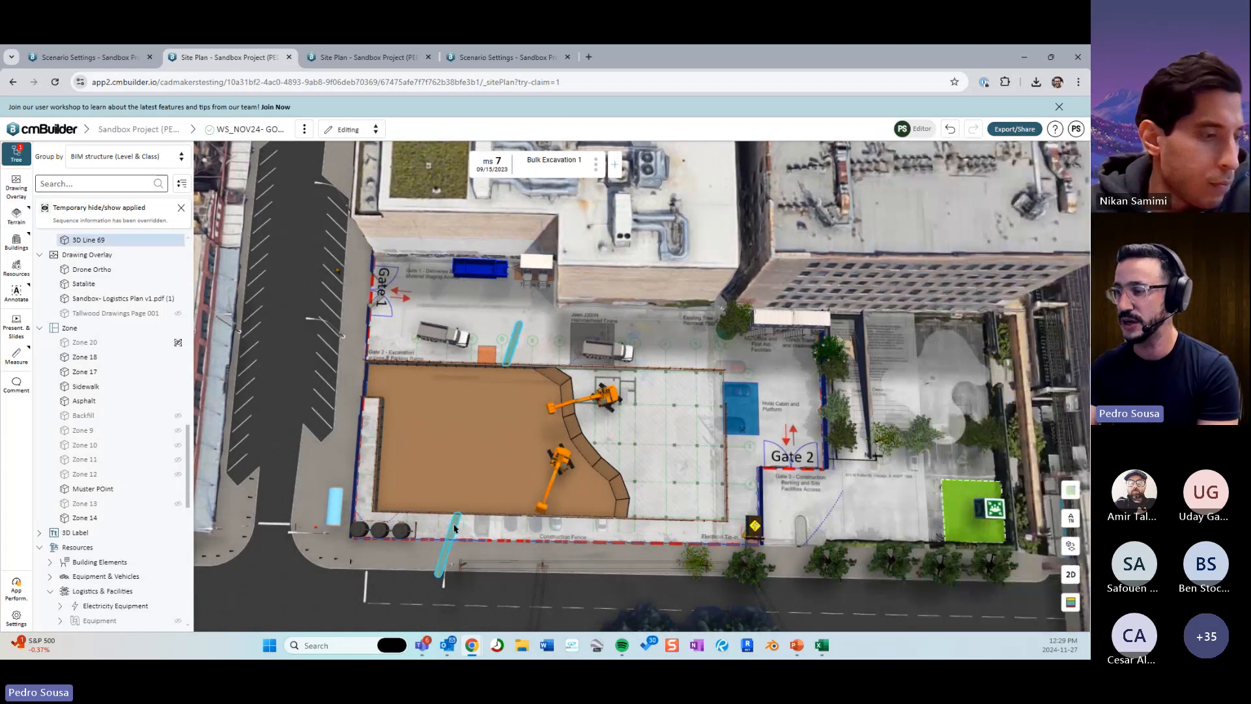
key("Delete")
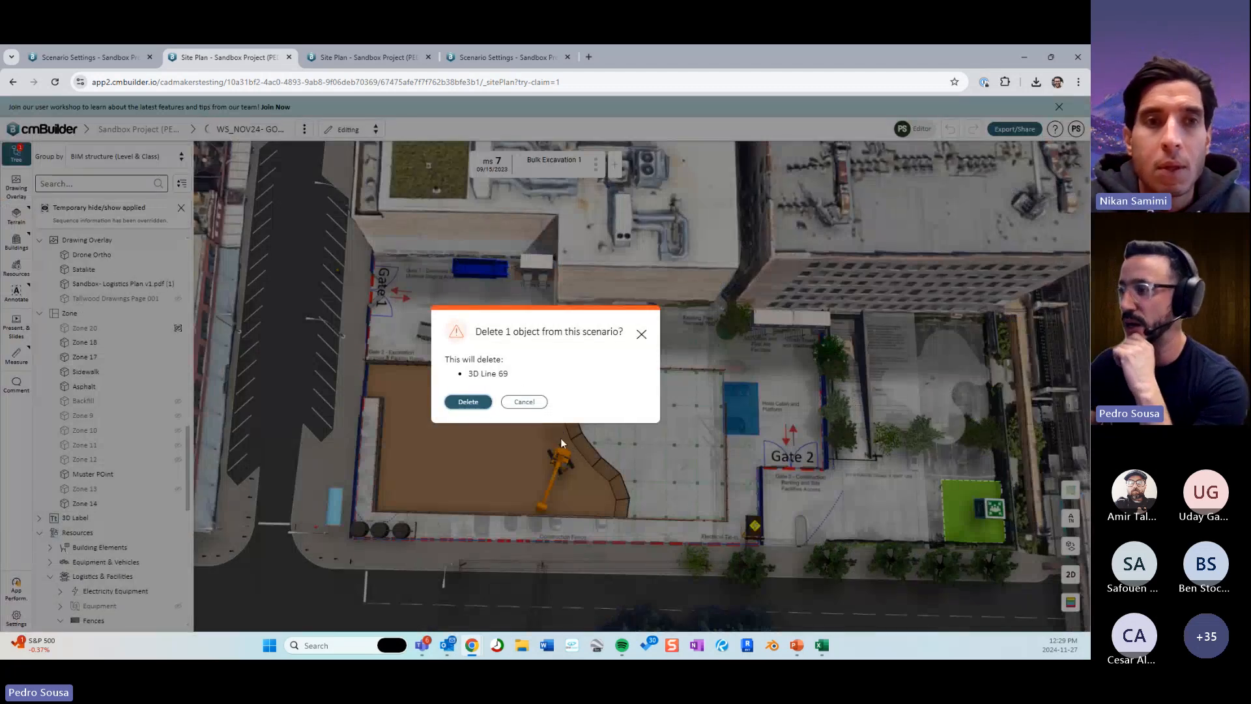
scroll(546, 452, "down", 4)
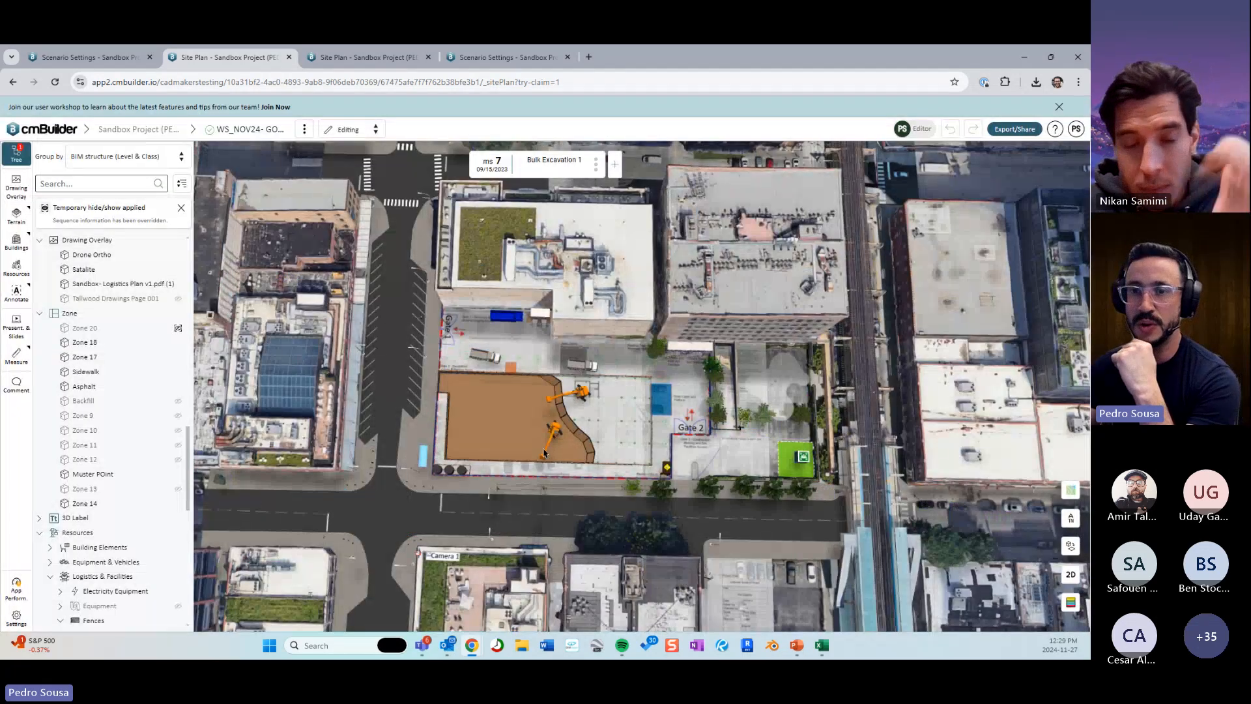
Switch to the workshop presentation in PowerPoint and show the 3D Label Updates slide.
right_click_drag(602, 430, 550, 448)
scroll(550, 447, "up", 4)
left_click_drag(550, 448, 522, 419)
scroll(572, 448, "up", 2)
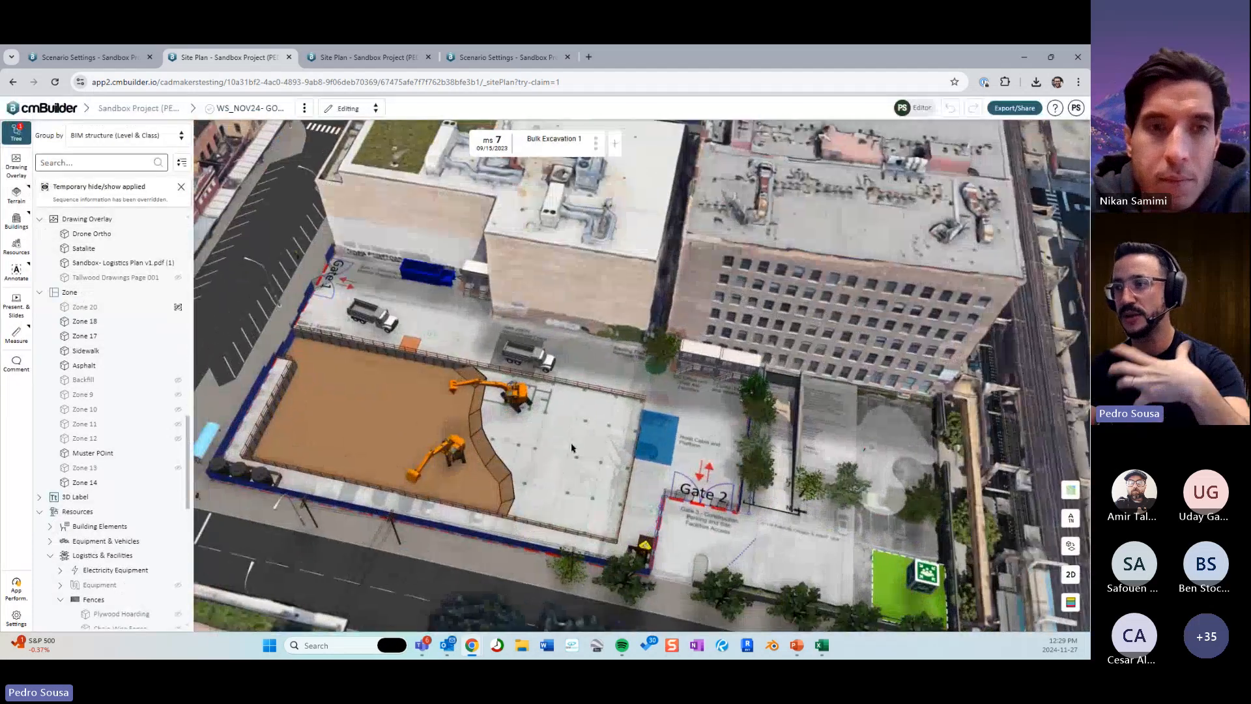
scroll(573, 449, "up", 3)
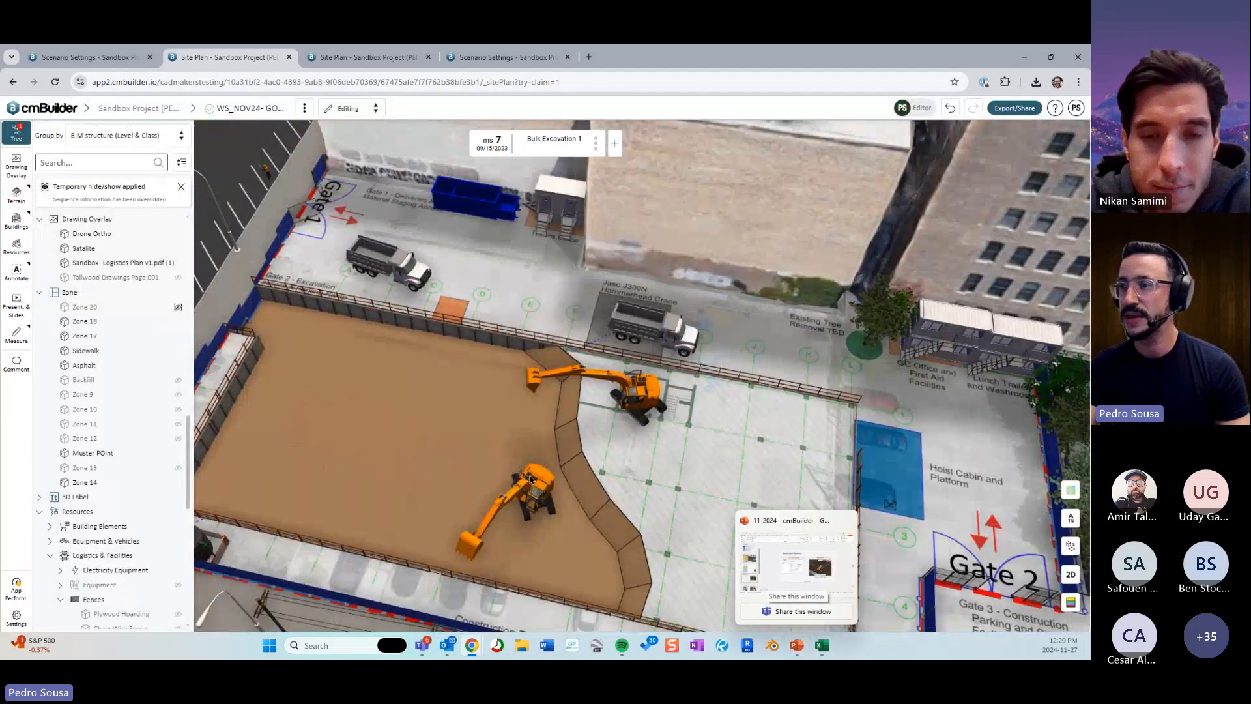
left_click(797, 644)
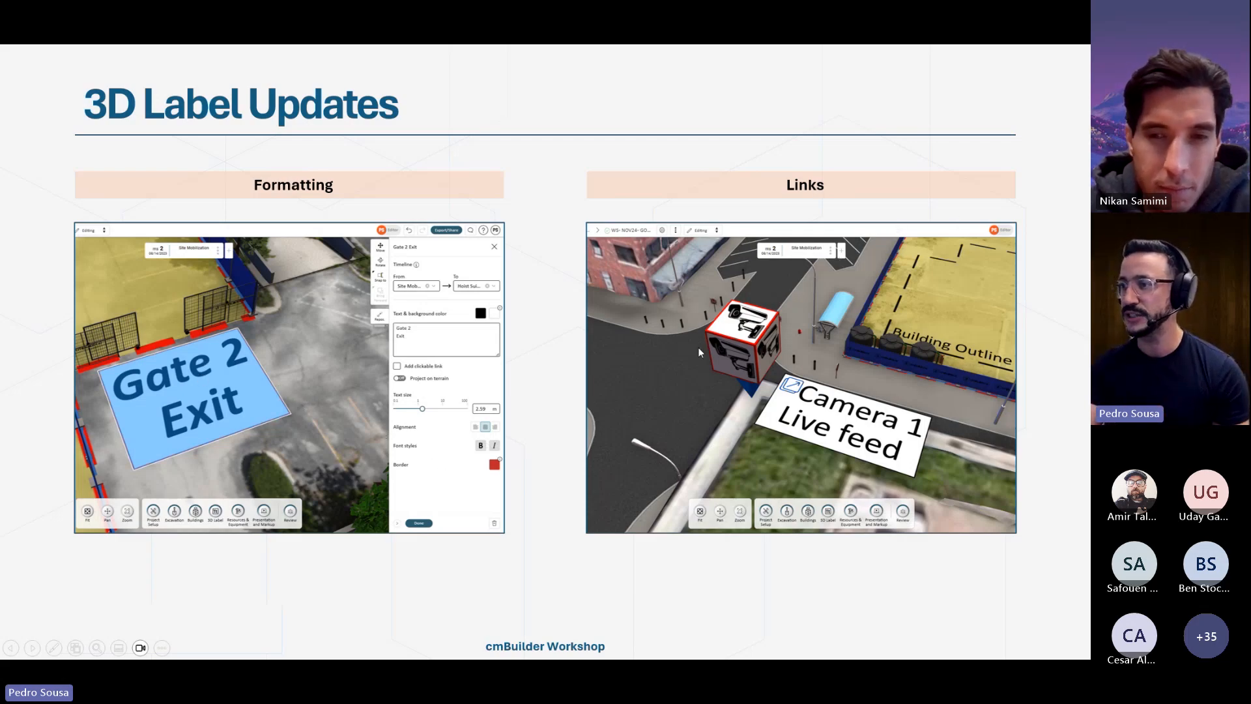
Switch back to the cmBuilder site plan in the browser and move the timeline to the Saved Views milestone.
key("alt+Tab")
scroll(438, 390, "down", 3)
scroll(587, 446, "up", 5)
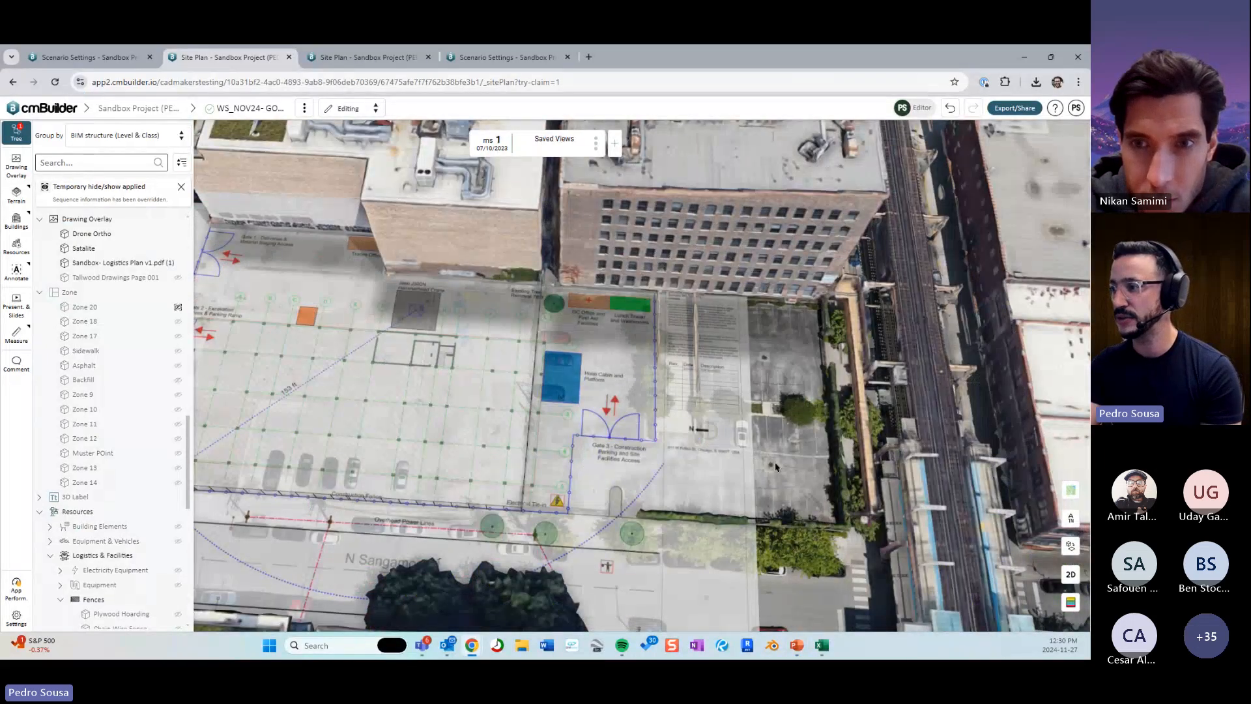
At the Initial Conditions milestone, clear the timeline range of the Sandbox- Logistics Plan v1.pdf drawing overlay.
key("Right")
middle_click_drag(718, 416, 691, 405)
scroll(681, 423, "up", 4)
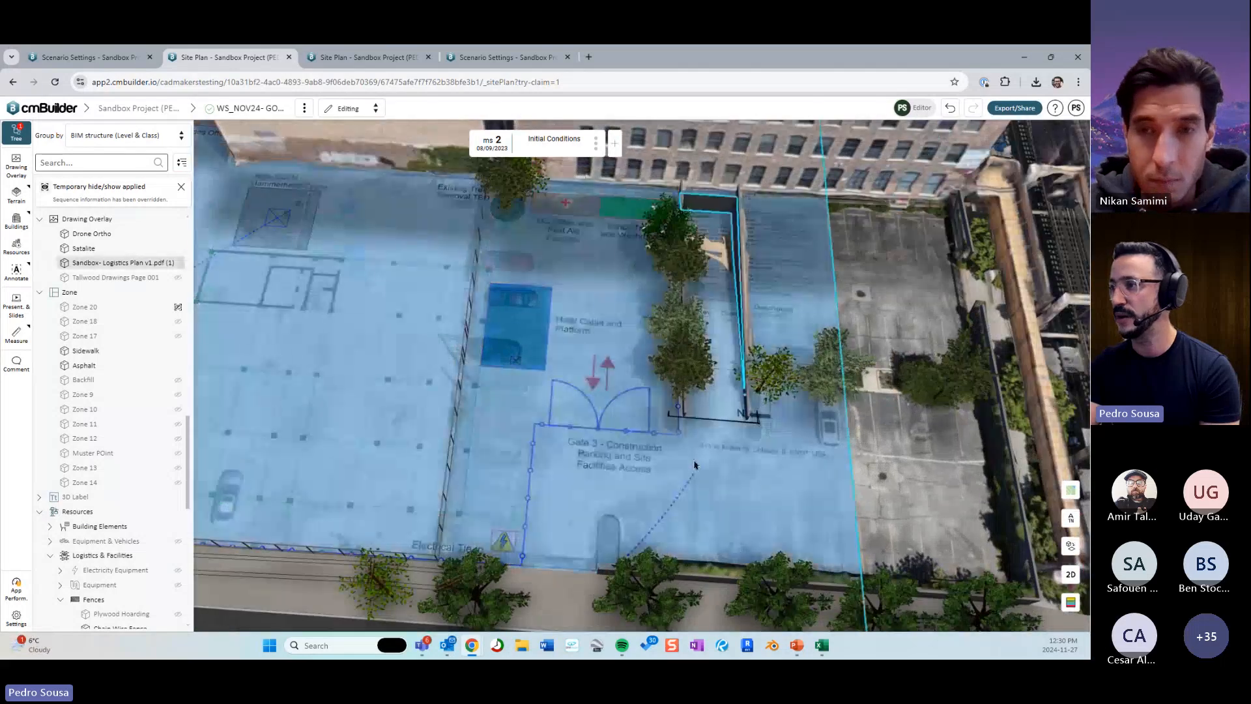
left_click(856, 433)
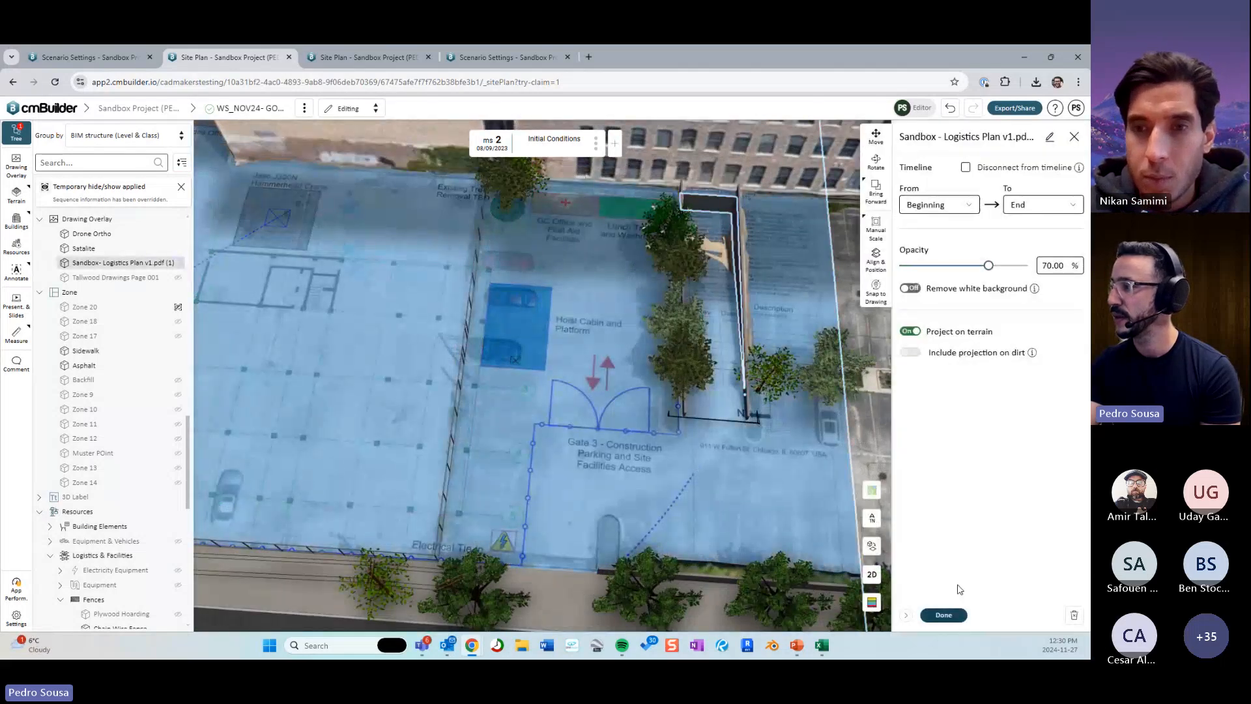
left_click(966, 167)
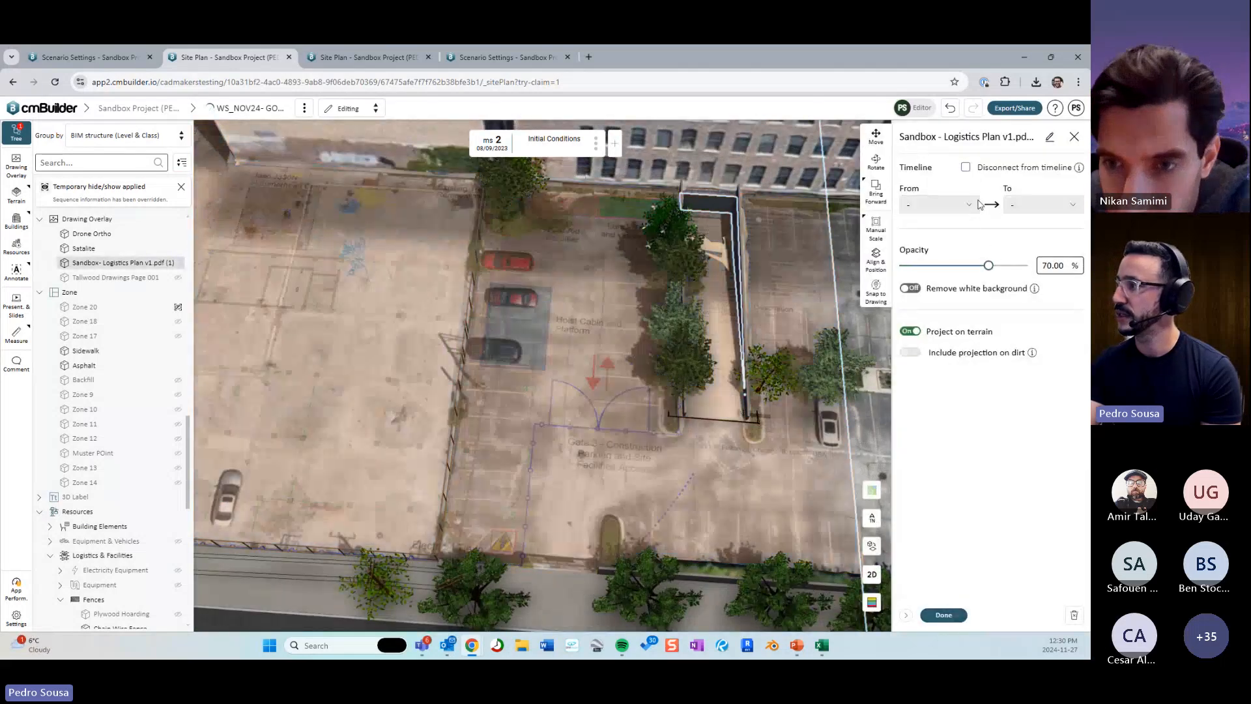
left_click(944, 614)
Advance the timeline to the Site Mobilization milestone and delete the Gate 2 label from the scenario.
key("Right")
mouse_move(622, 484)
left_mouse_down()
mouse_move(696, 461)
mouse_move(623, 468)
left_mouse_up()
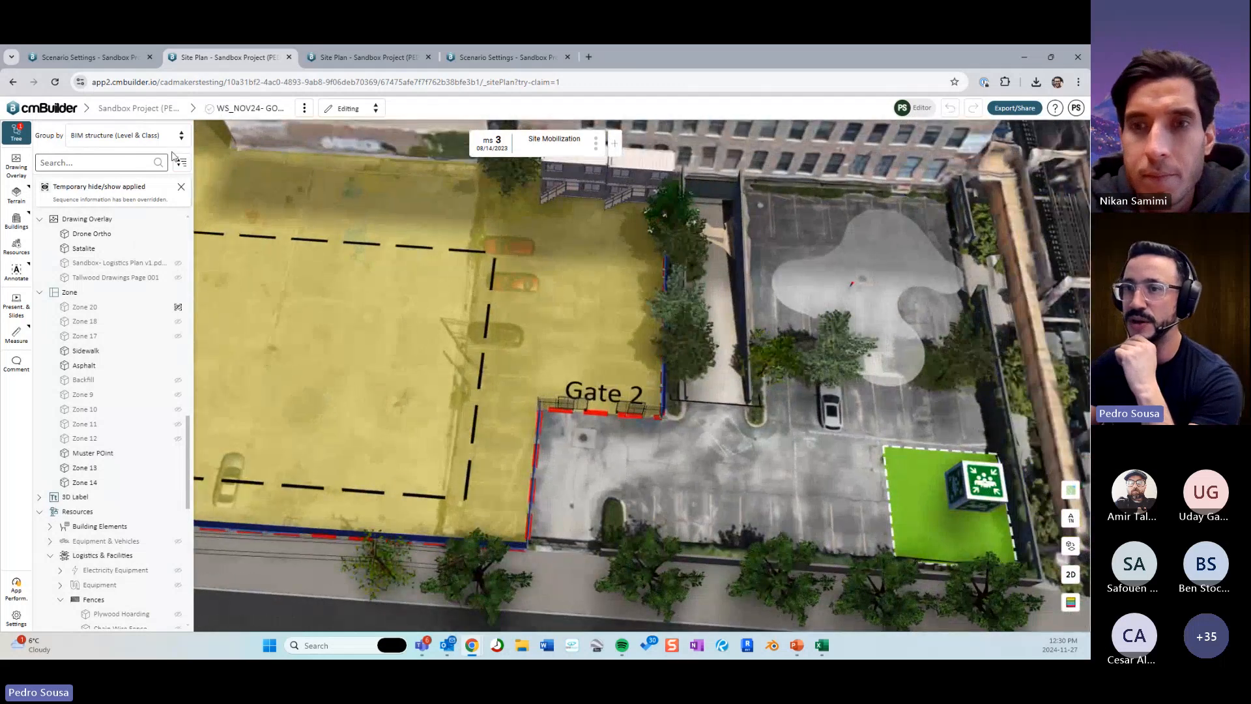
scroll(608, 356, "up", 5)
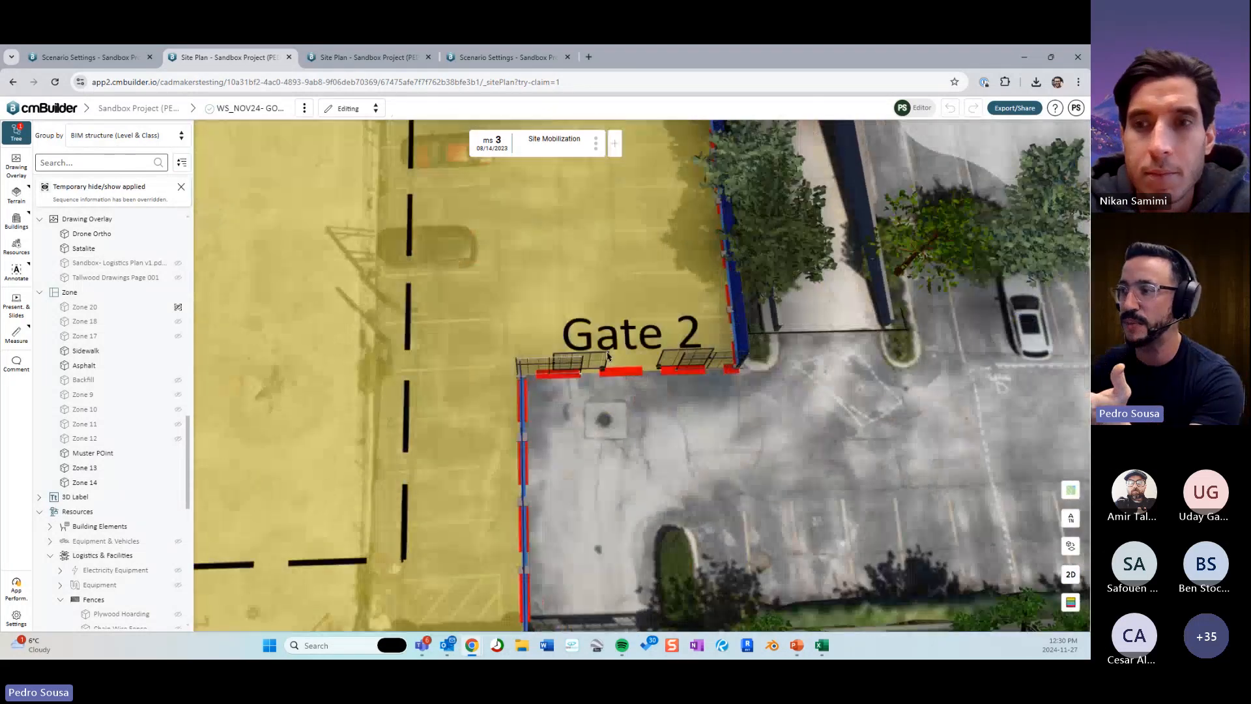
left_click(612, 340)
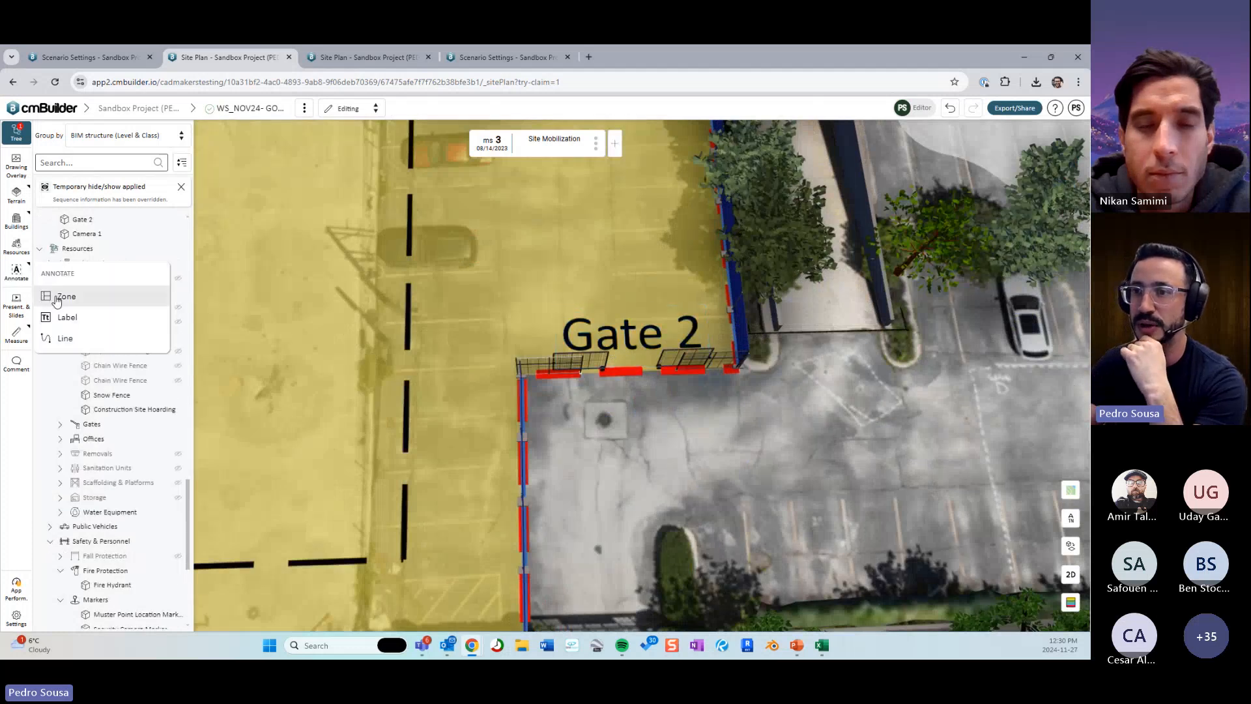
left_click(26, 281)
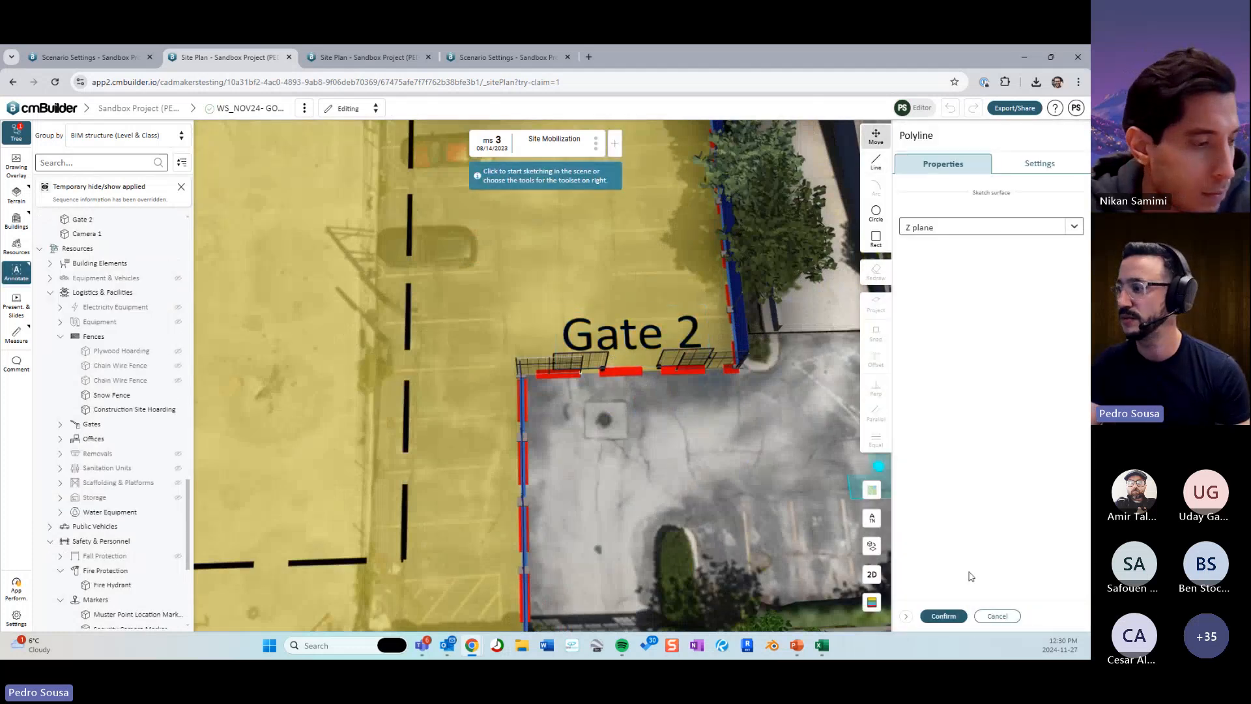
mouse_move(18, 273)
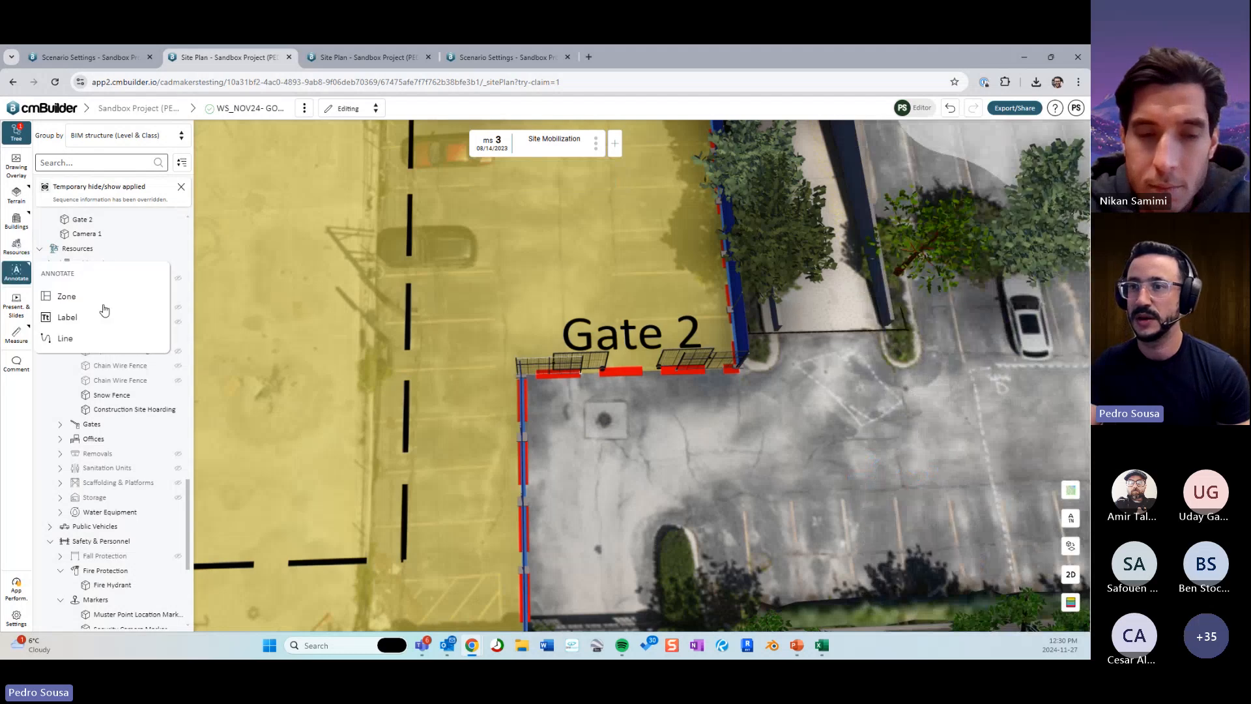
left_click(638, 335)
key("Delete")
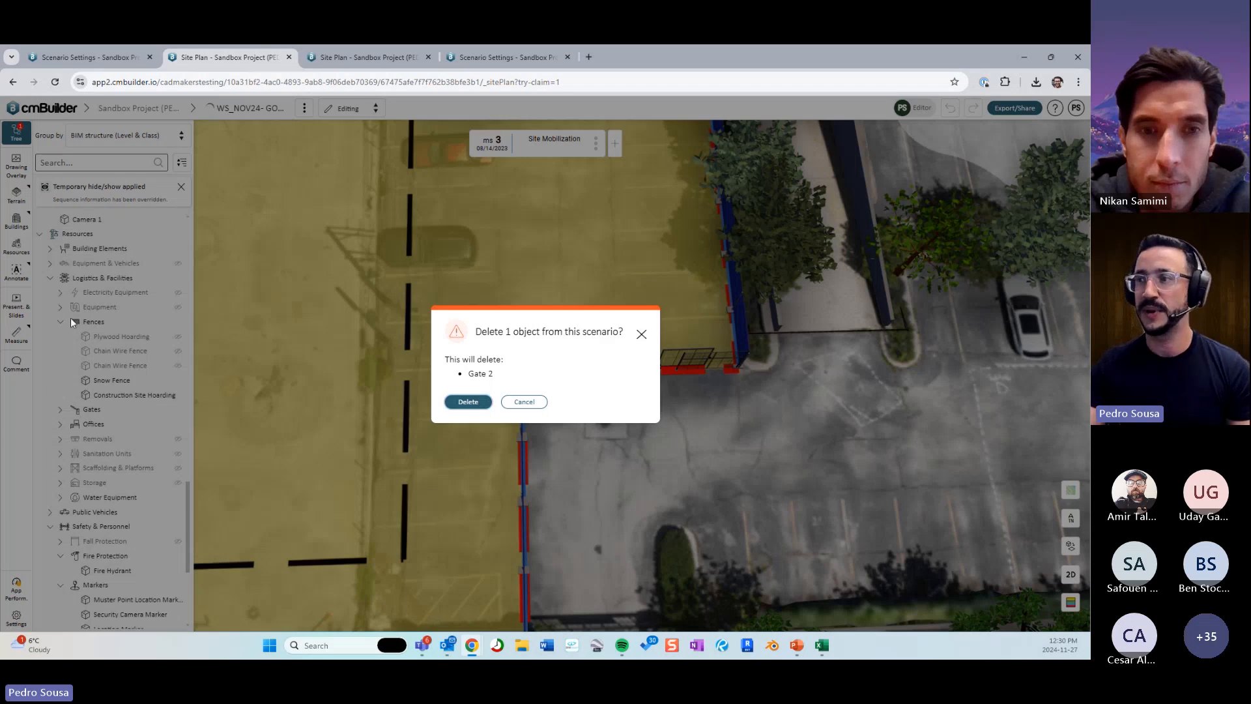
key("Return")
Place a new 3D label at the gate opening and rotate it to 270° about the Z axis.
left_click(16, 271)
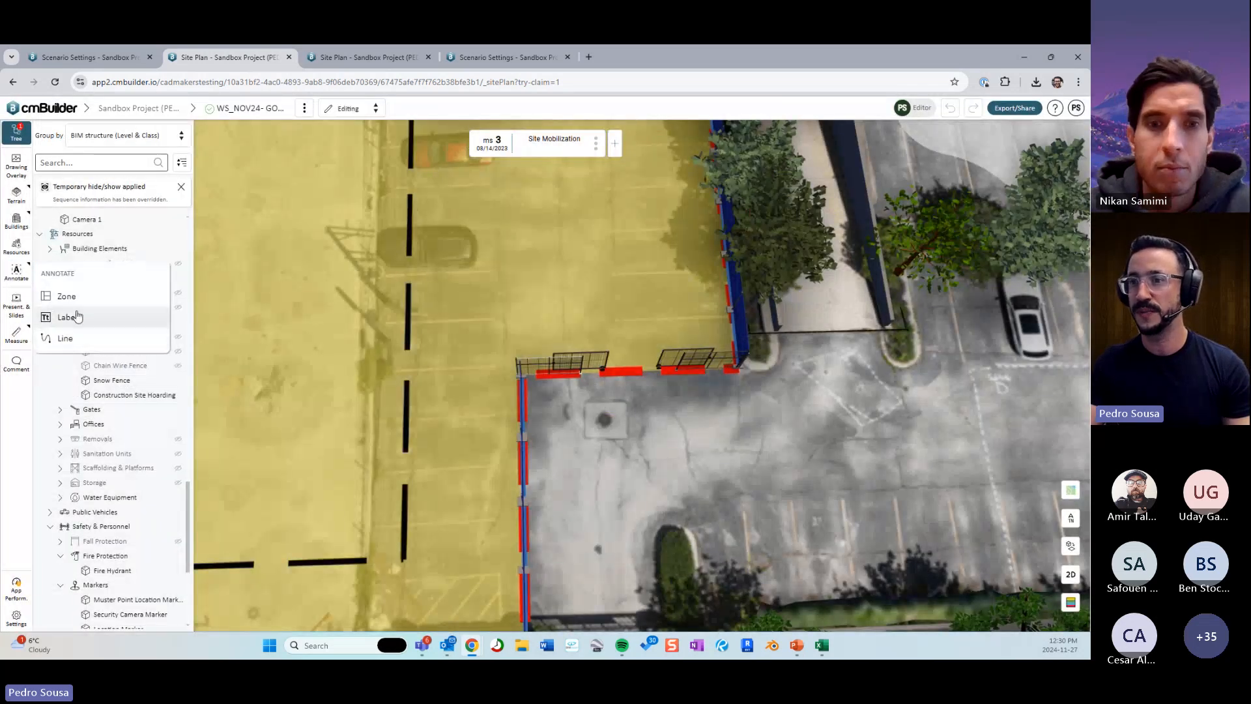
left_click(66, 317)
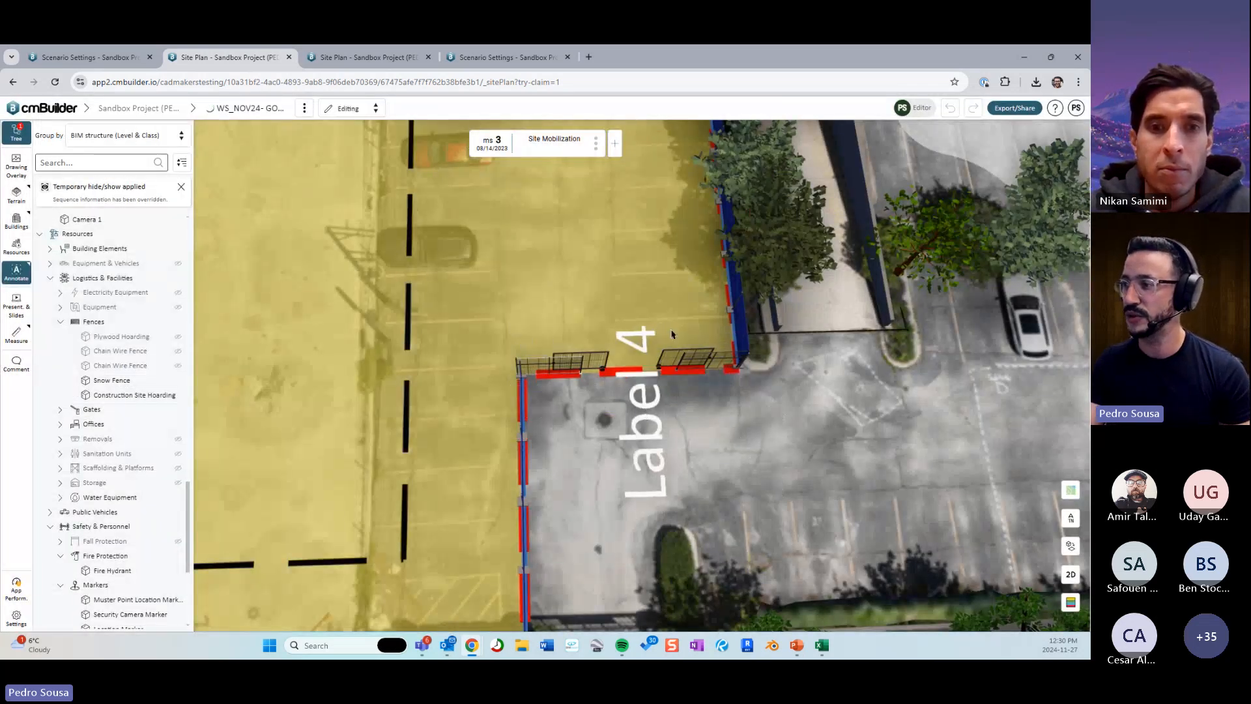
left_click_drag(745, 424, 655, 421)
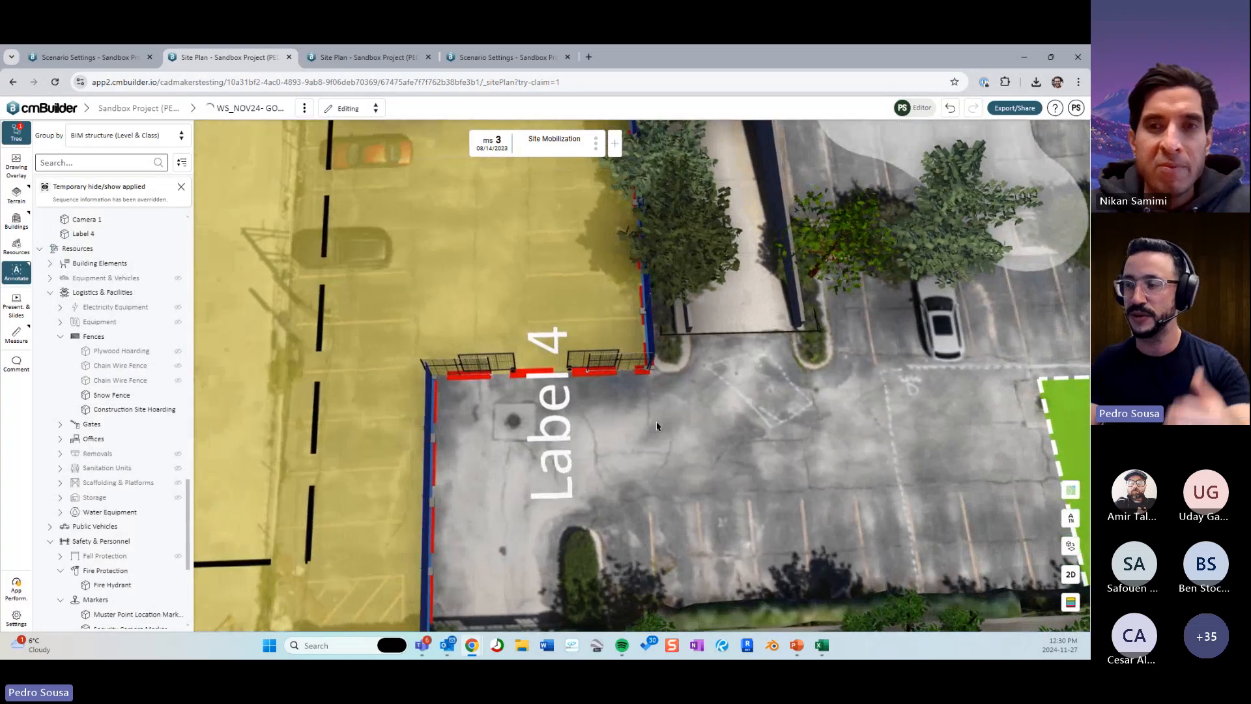
left_click(560, 422)
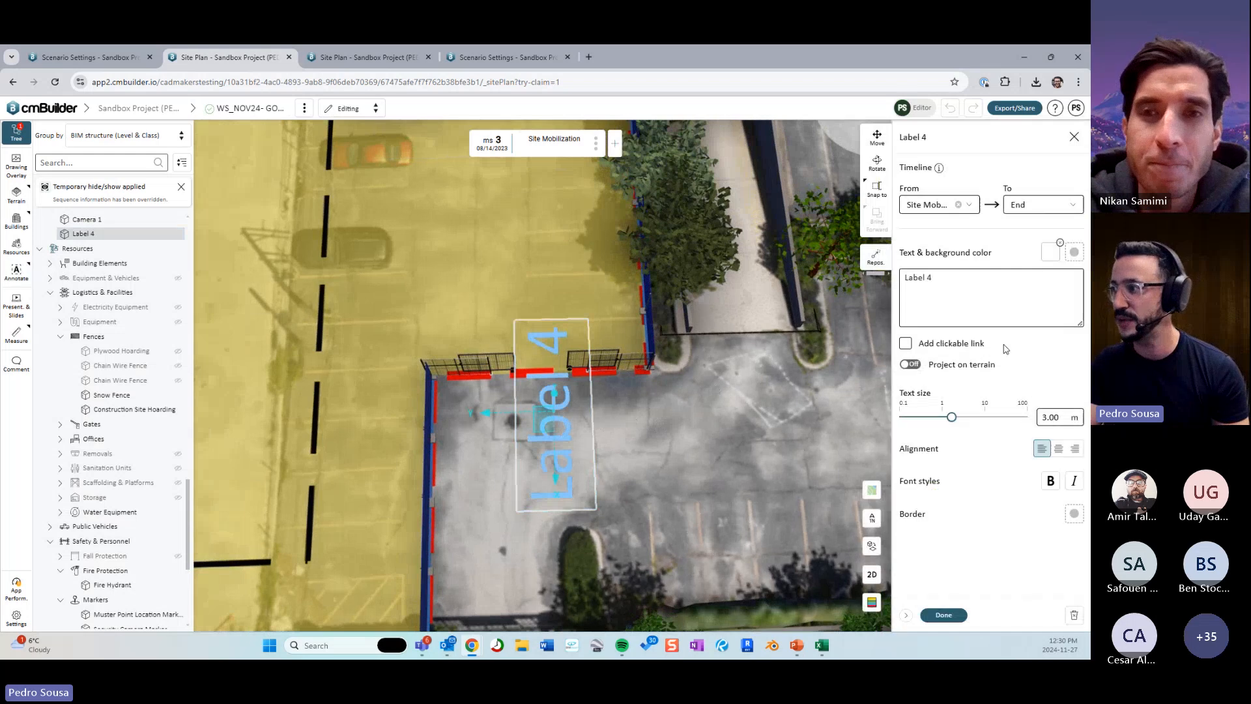
left_click(877, 163)
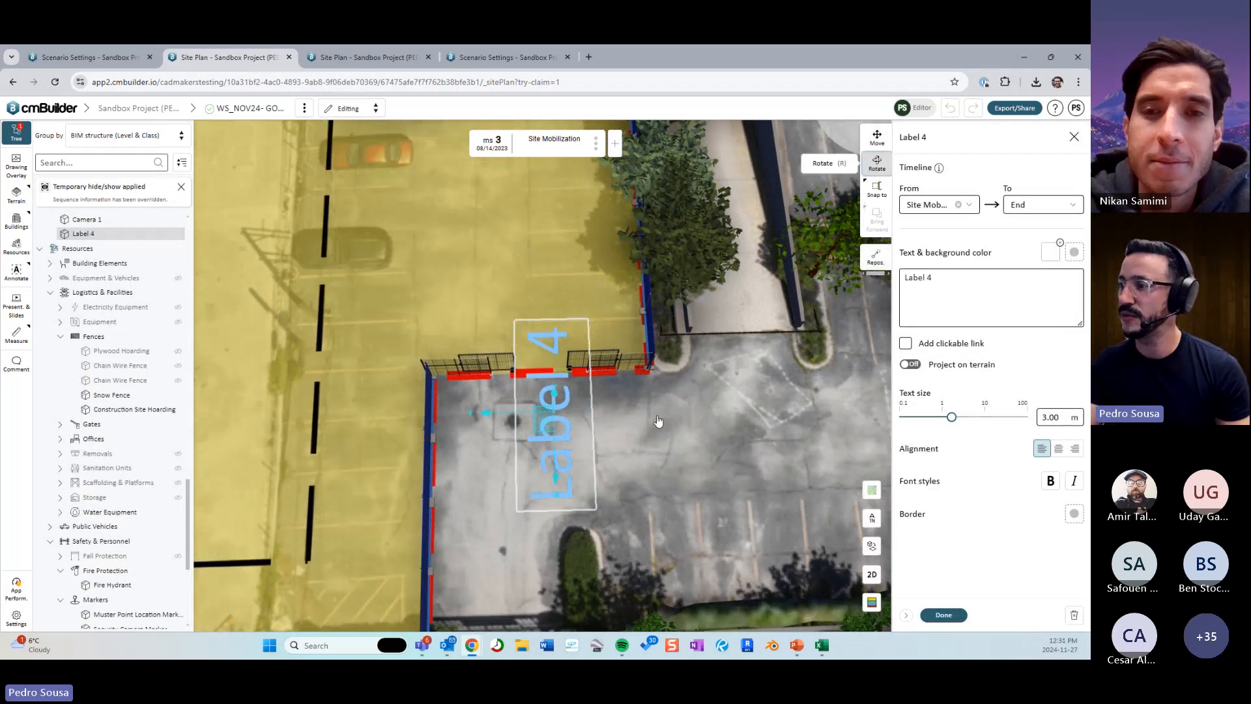
left_click_drag(610, 435, 518, 481)
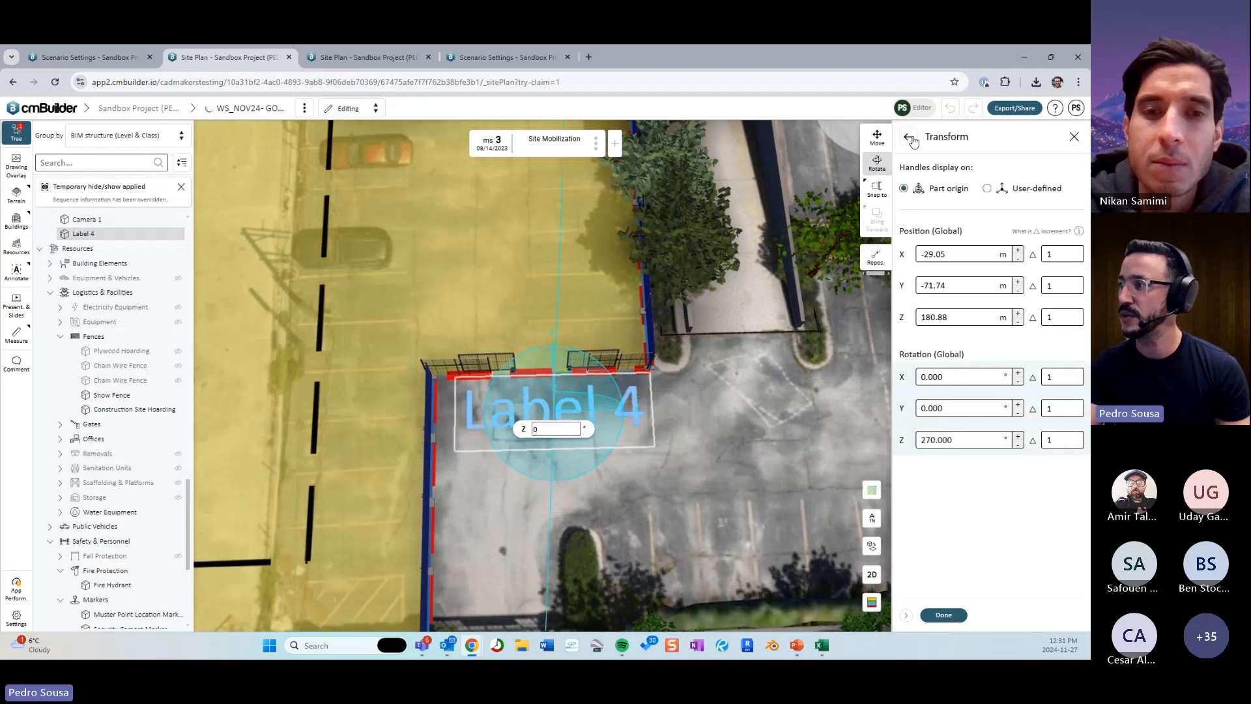
left_click(912, 138)
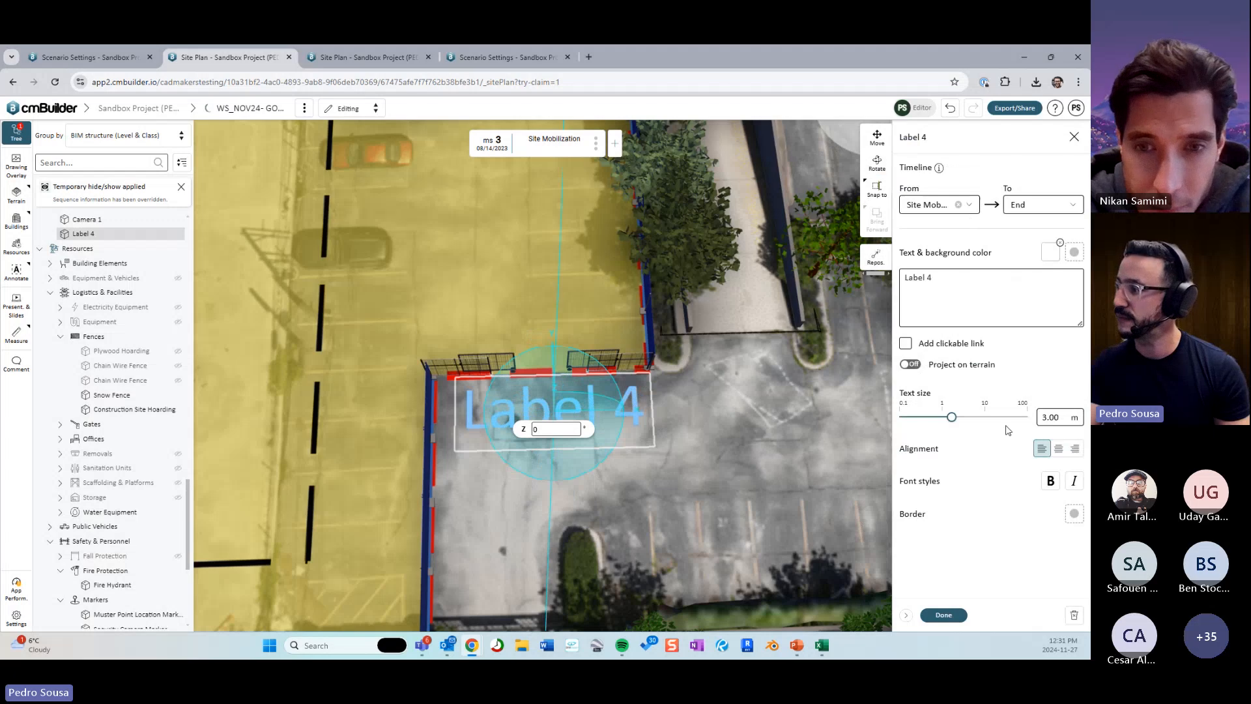
Make the new label's text black and change it to "Gate 2 - Exit" with "Only Trucks are allowed" on a second line.
left_click(1061, 242)
scroll(824, 395, "up", 5)
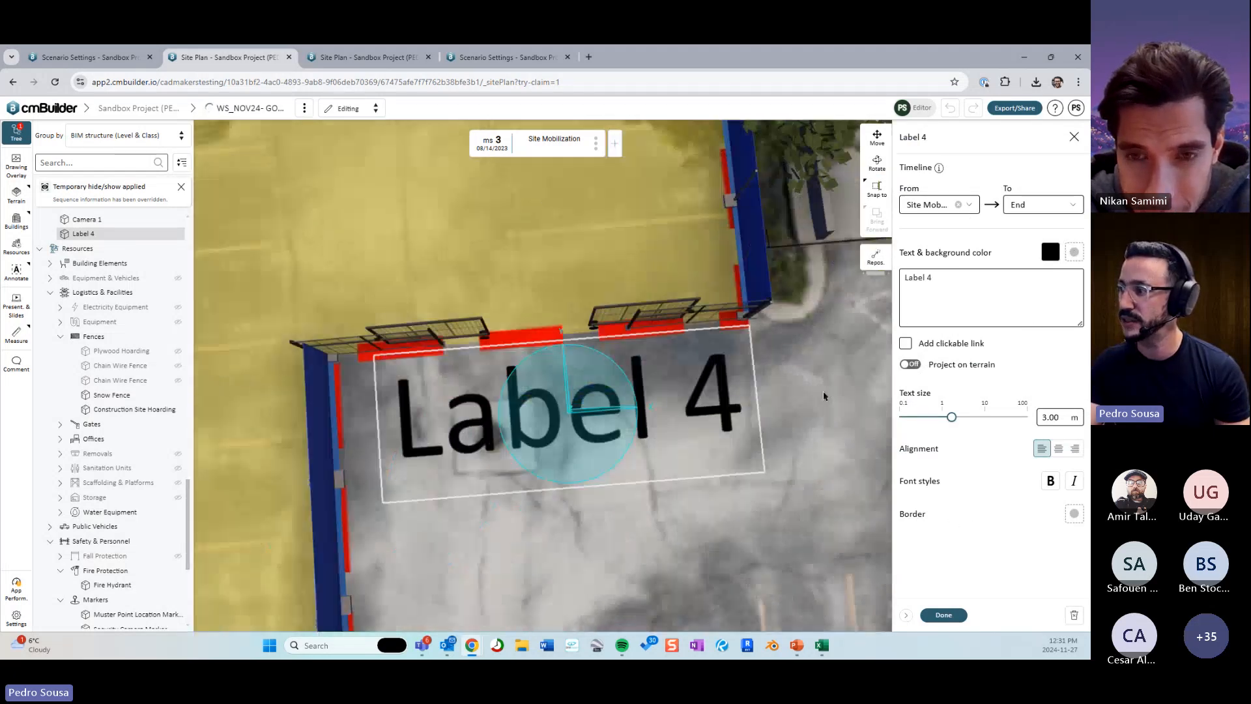
left_click(946, 281)
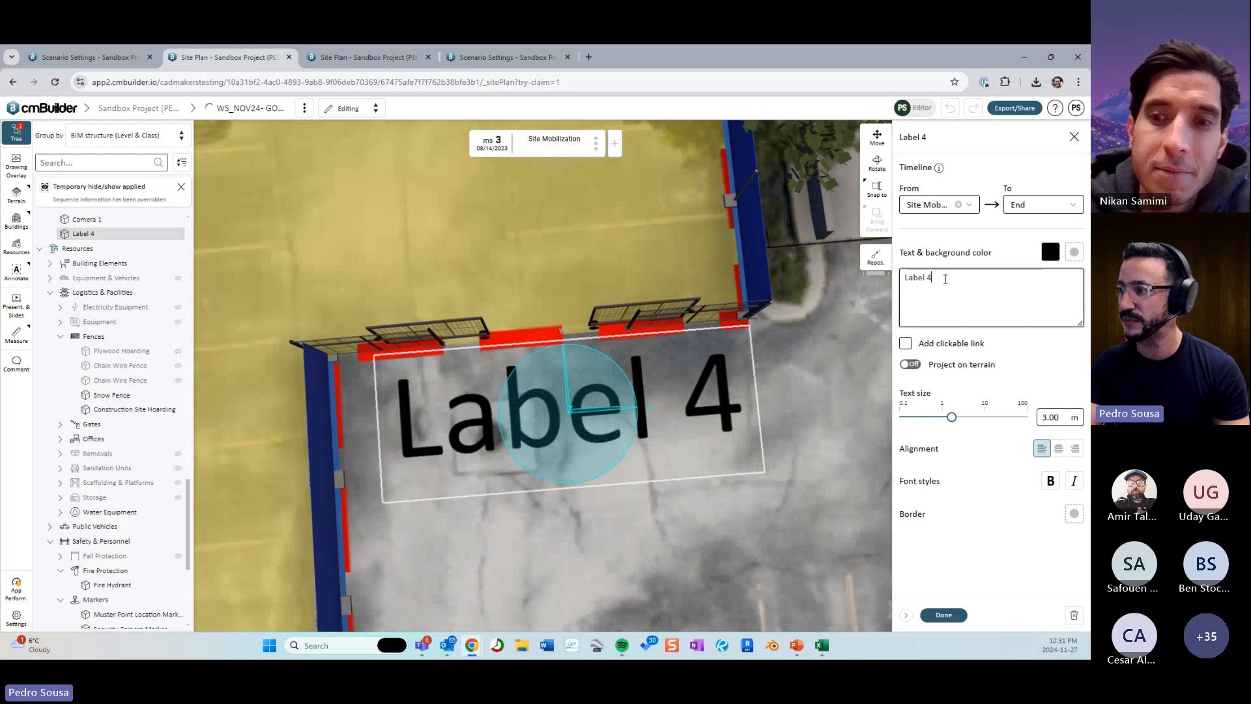
key("ctrl+a")
type("Gate ")
type("1")
type(" - E")
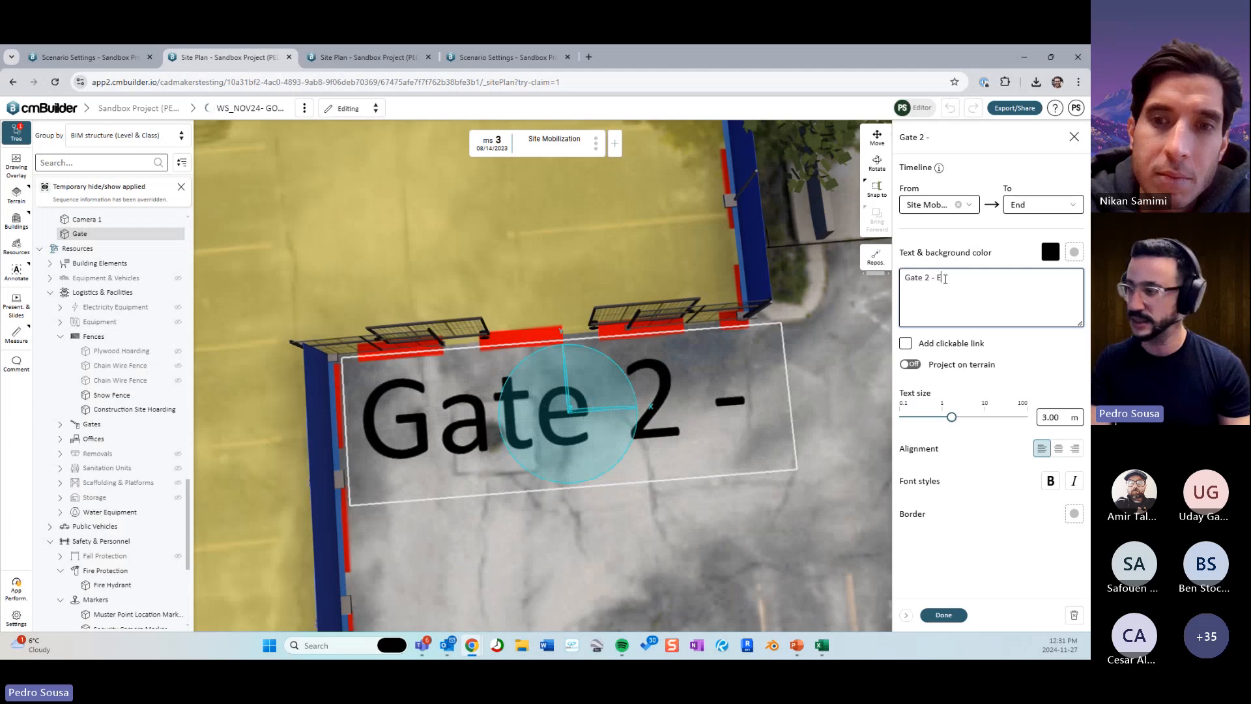
type("xit")
key("Return")
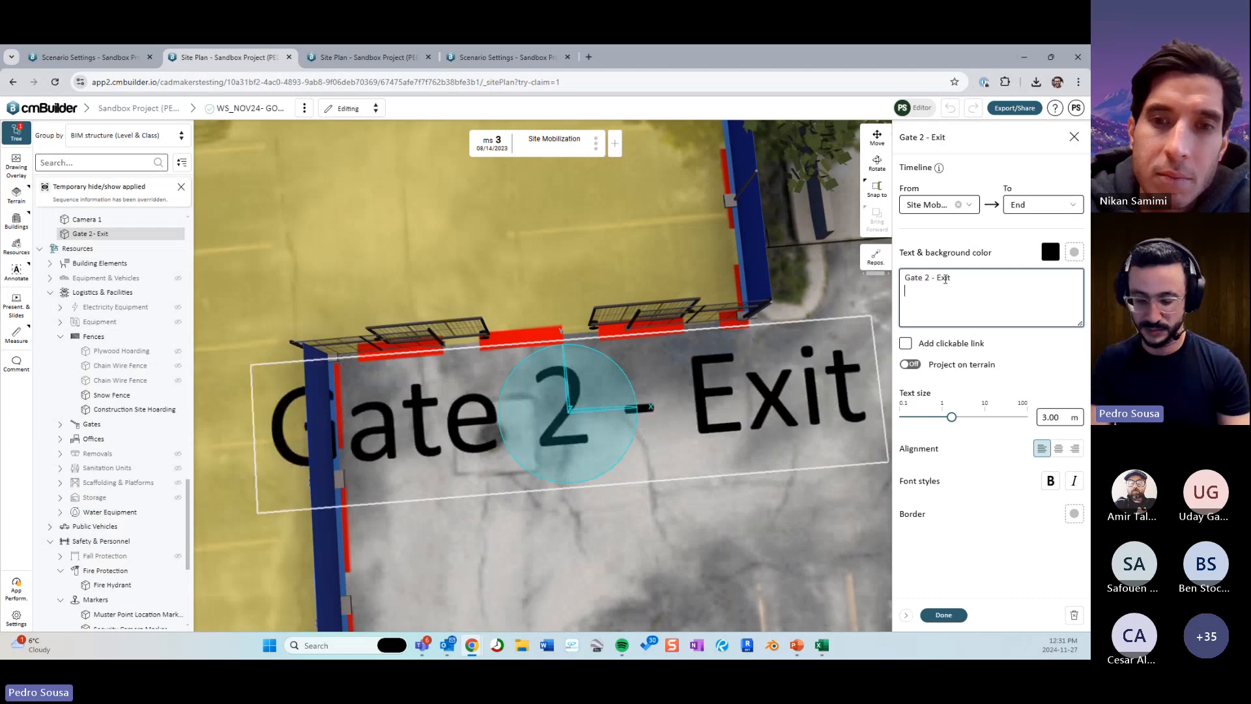
type("Only ")
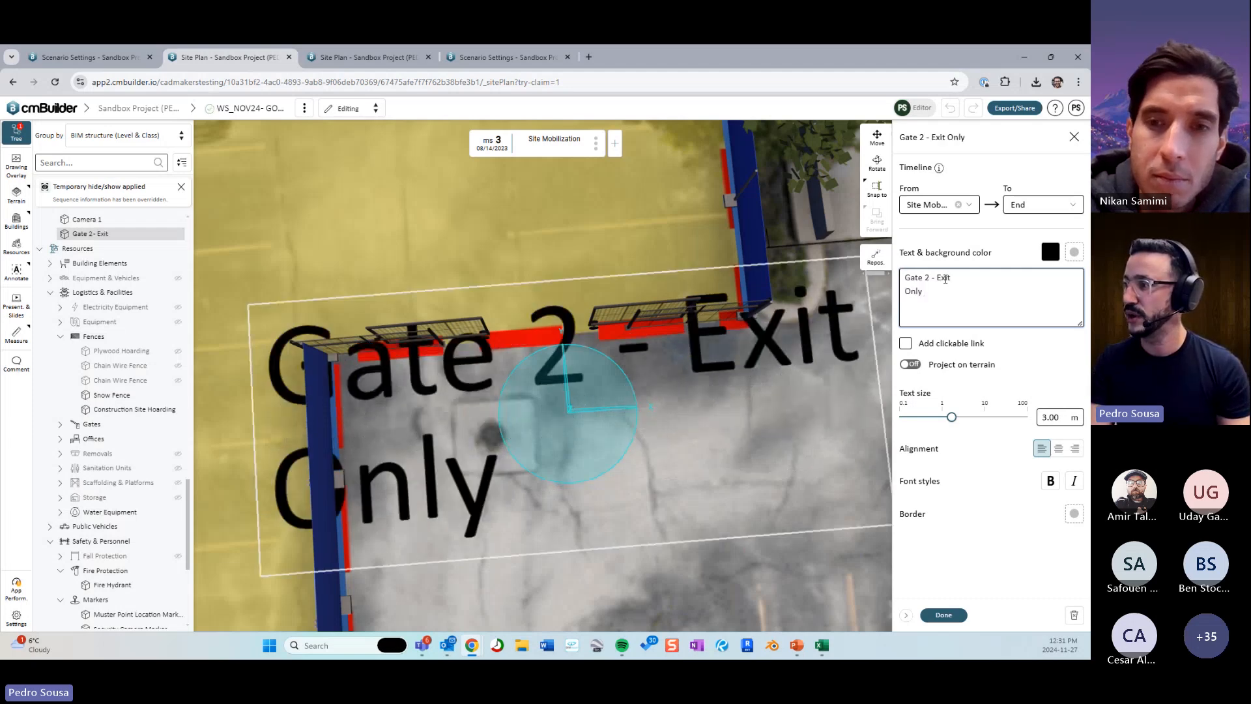
type("Trucks are allowe")
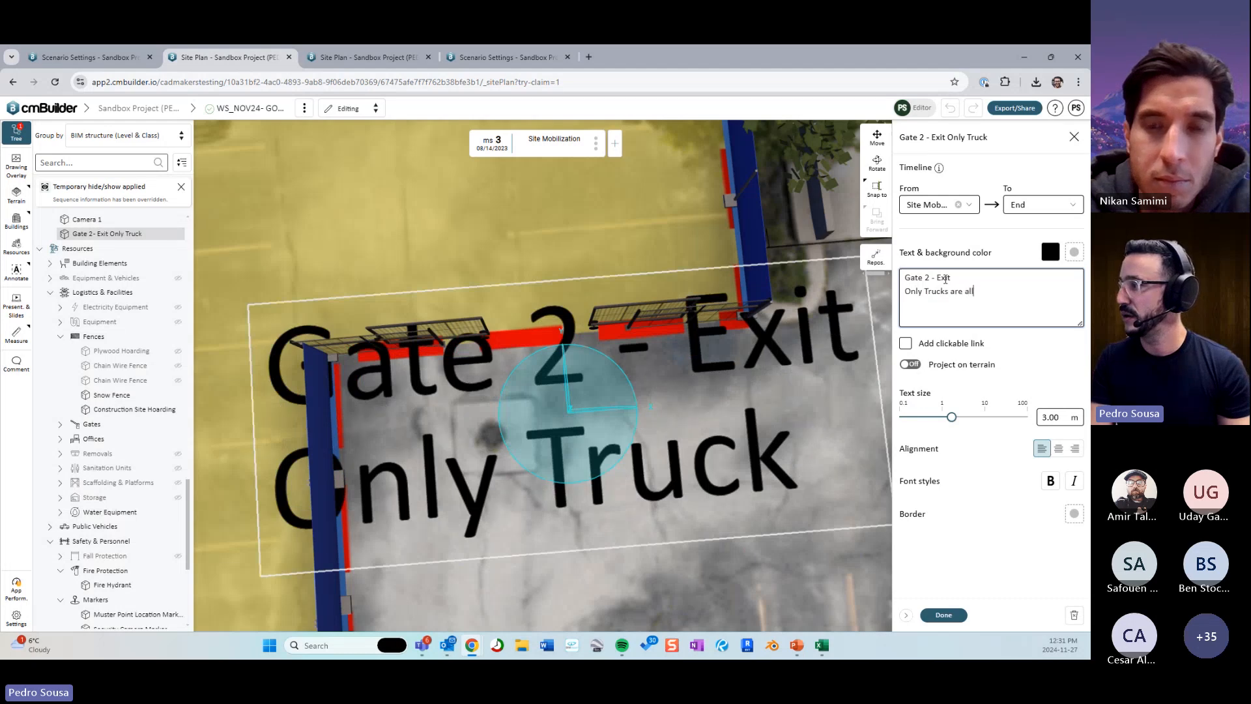
type("d")
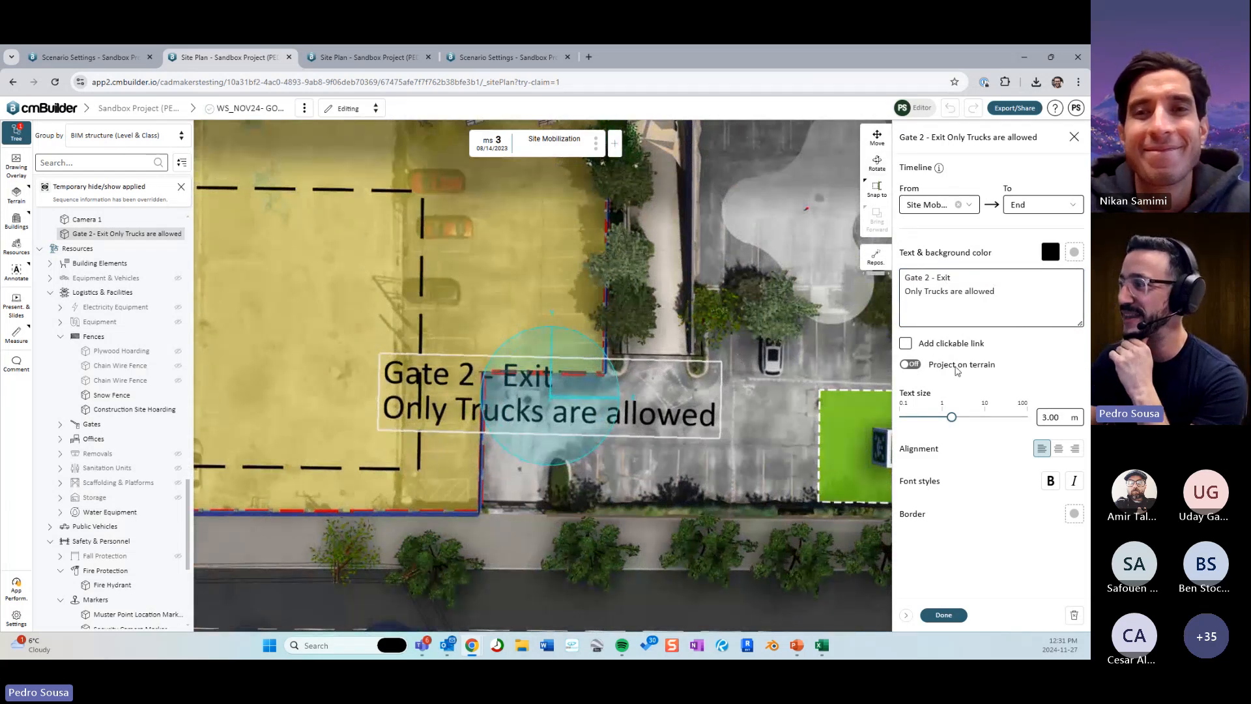
Center-align the gate label's text and try out the bold and italic font styles.
left_click(1059, 448)
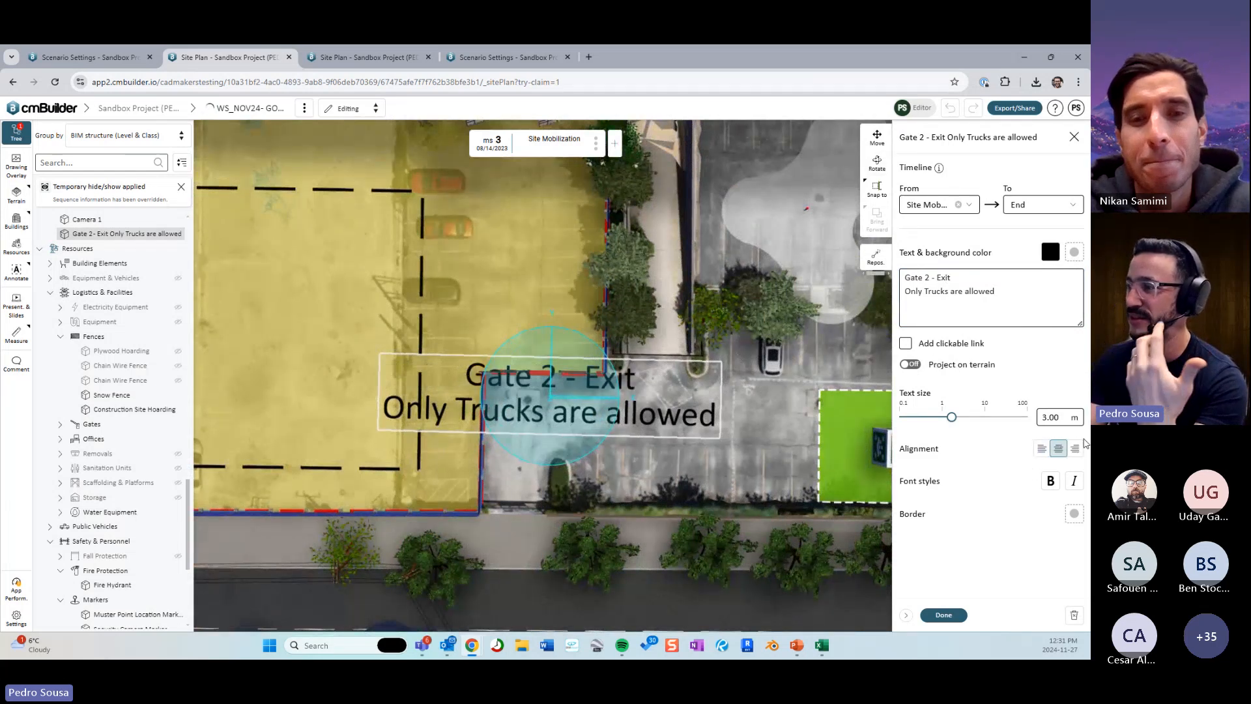
left_click(1051, 482)
left_click(1054, 486)
left_click(1052, 483)
left_click(1074, 482)
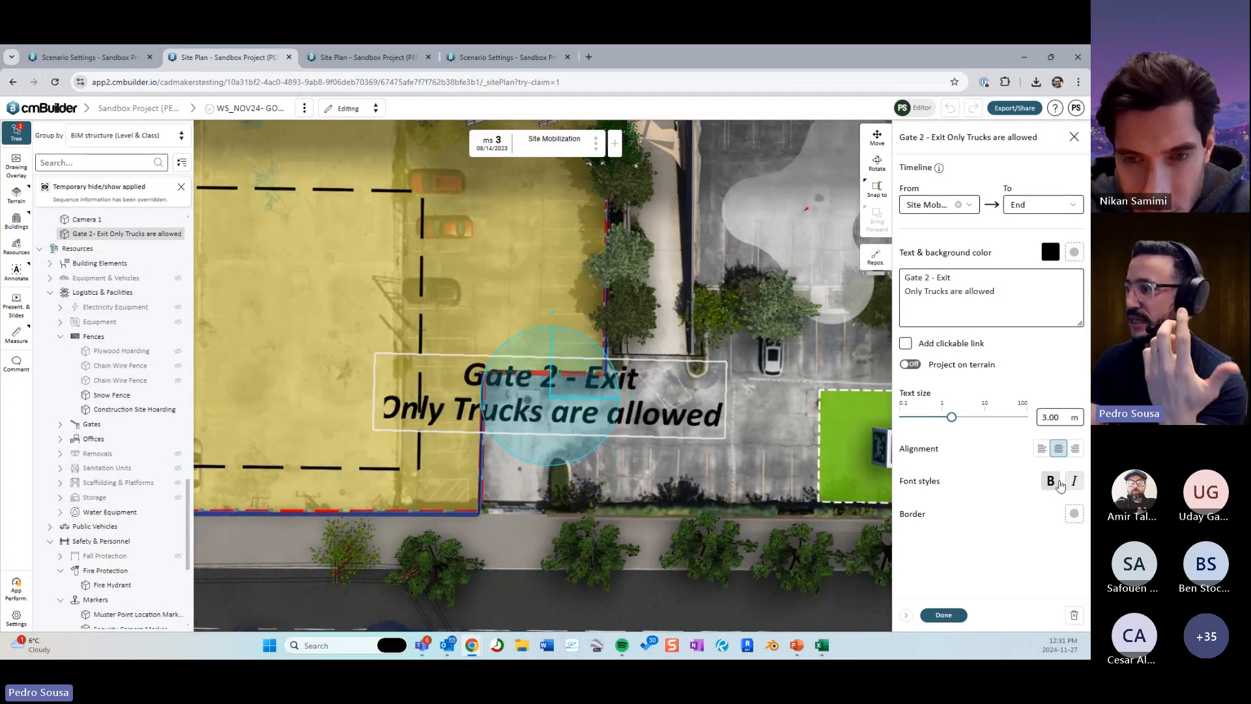
left_click(1075, 482)
Remove the second line of the gate label and move the label 1.92 m in X and -0.4 m in Y, clear of the fence.
mouse_move(697, 444)
left_mouse_down()
mouse_move(630, 471)
mouse_move(686, 453)
left_mouse_up()
left_click_drag(998, 291, 904, 291)
key("BackSpace")
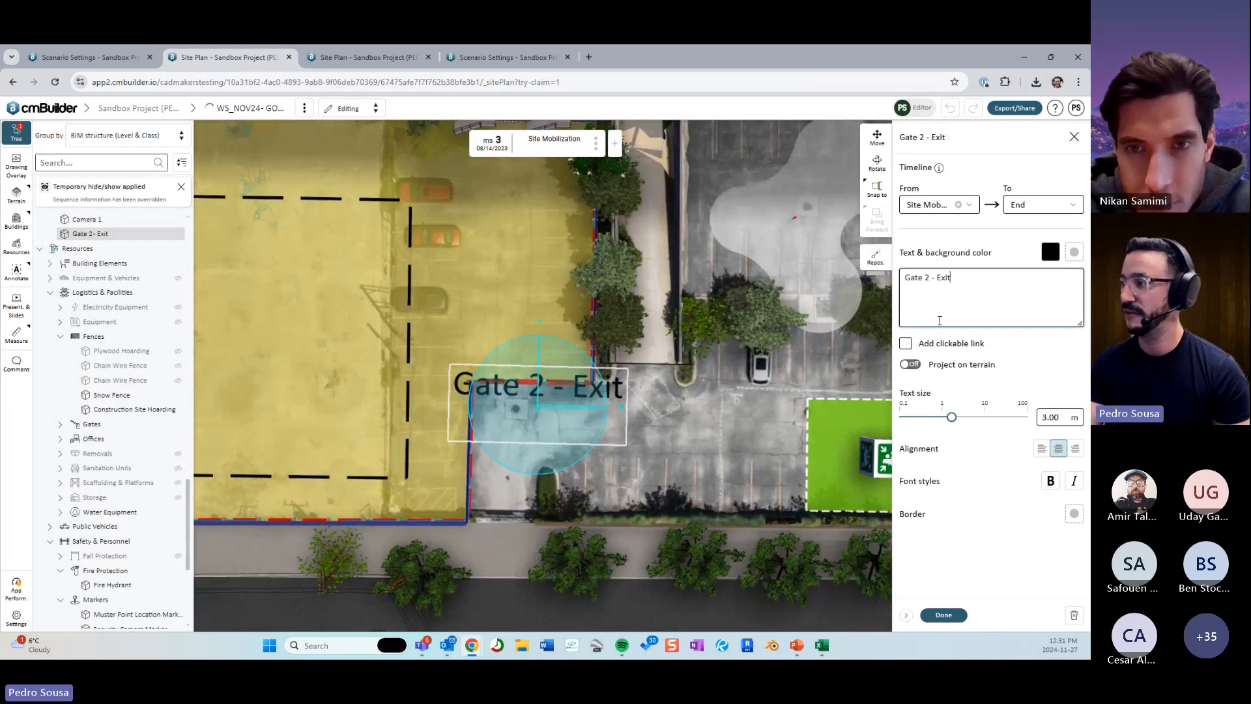
left_click(877, 137)
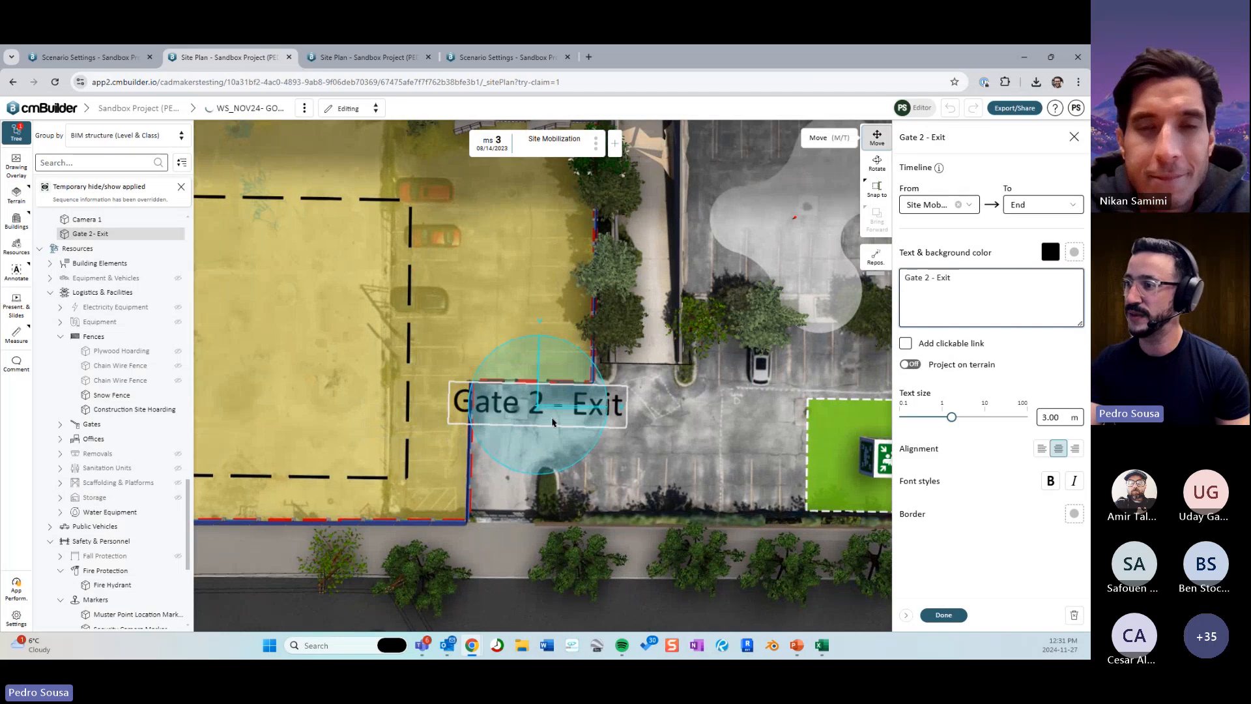
left_click_drag(568, 406, 590, 411)
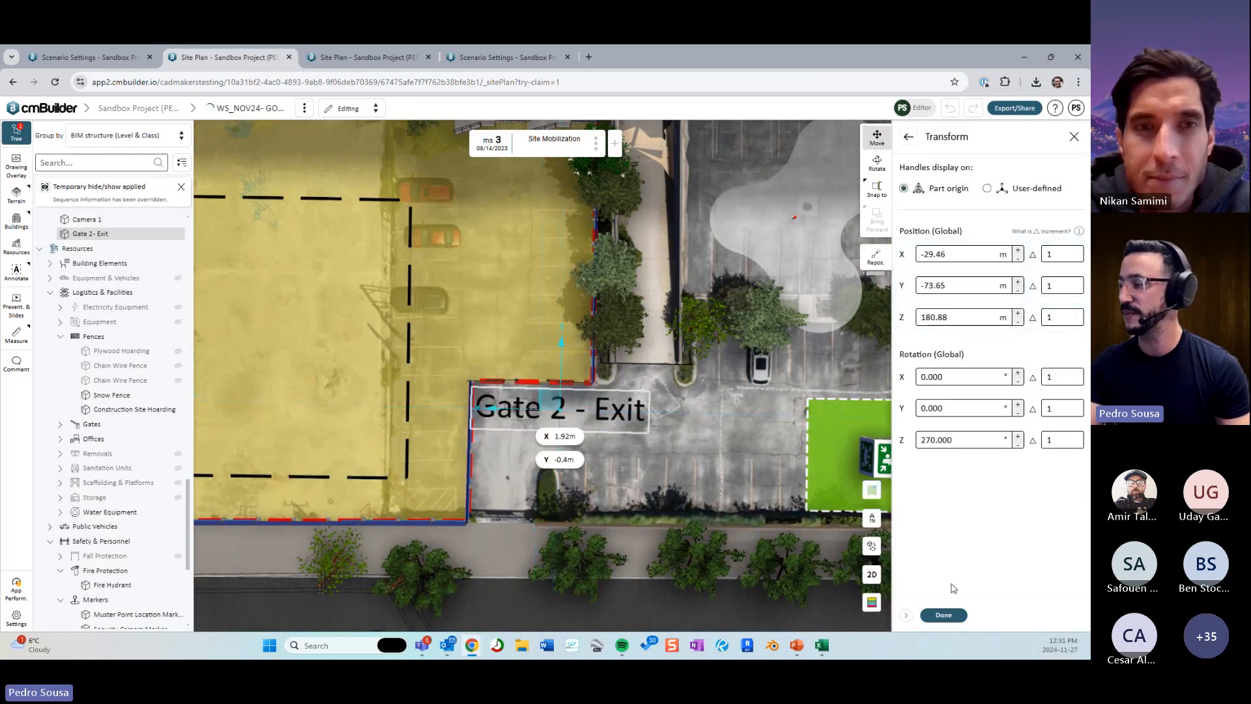
left_click(958, 616)
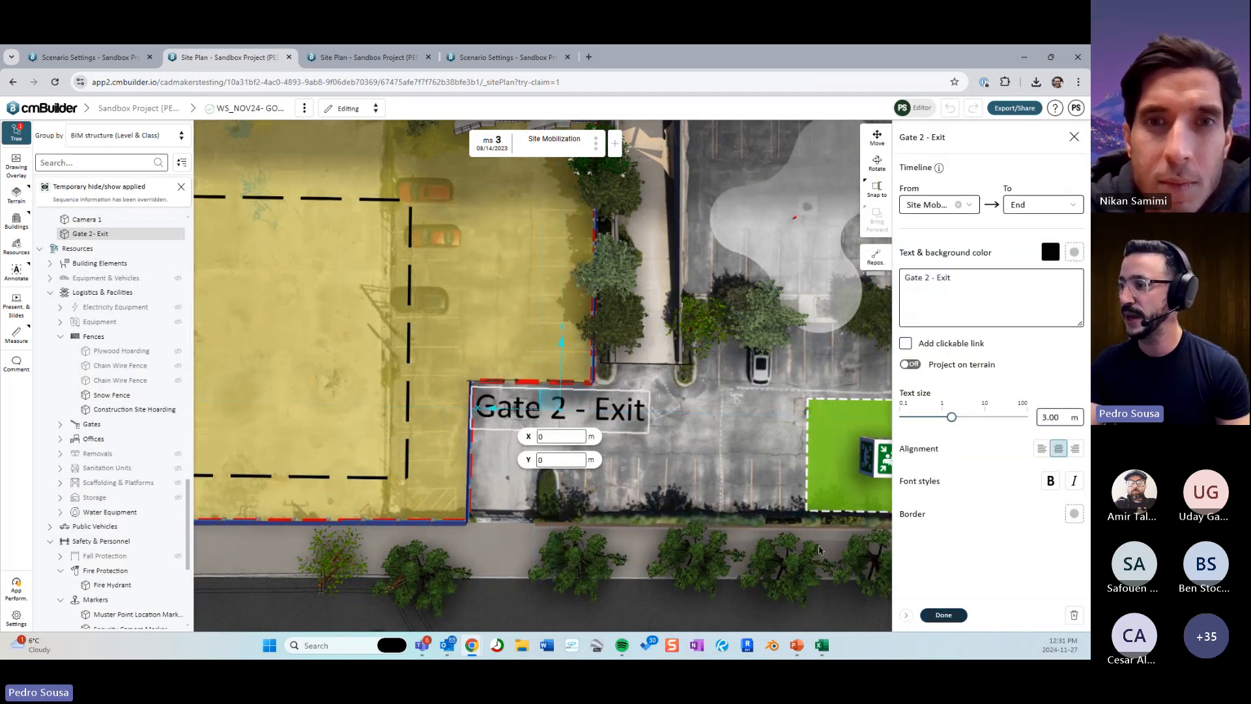
left_click(944, 615)
Examine the labels around the site at Site Mobilization, from the exit gate to the Camera 1 label across the street.
scroll(702, 438, "down", 3)
scroll(703, 438, "up", 3)
scroll(703, 438, "down", 1)
left_click_drag(702, 438, 635, 351)
right_click_drag(635, 350, 826, 361)
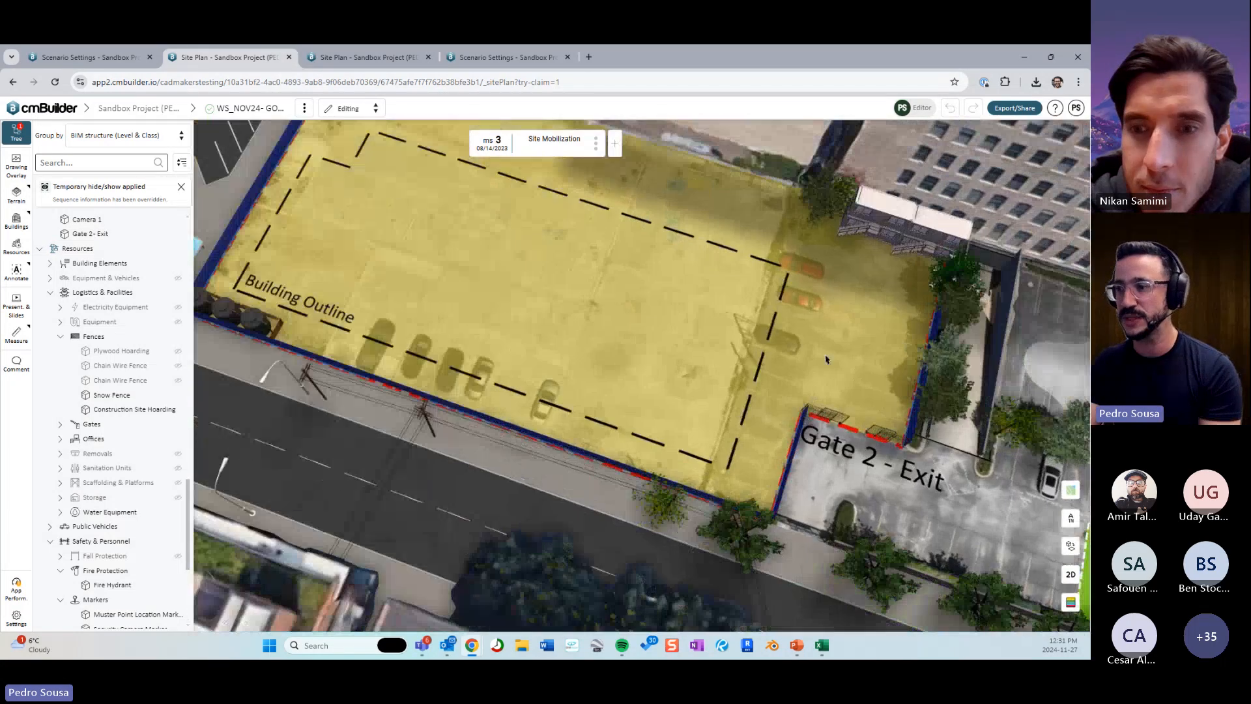
left_click_drag(826, 361, 745, 355)
right_click_drag(597, 360, 823, 421)
left_click_drag(823, 421, 776, 417)
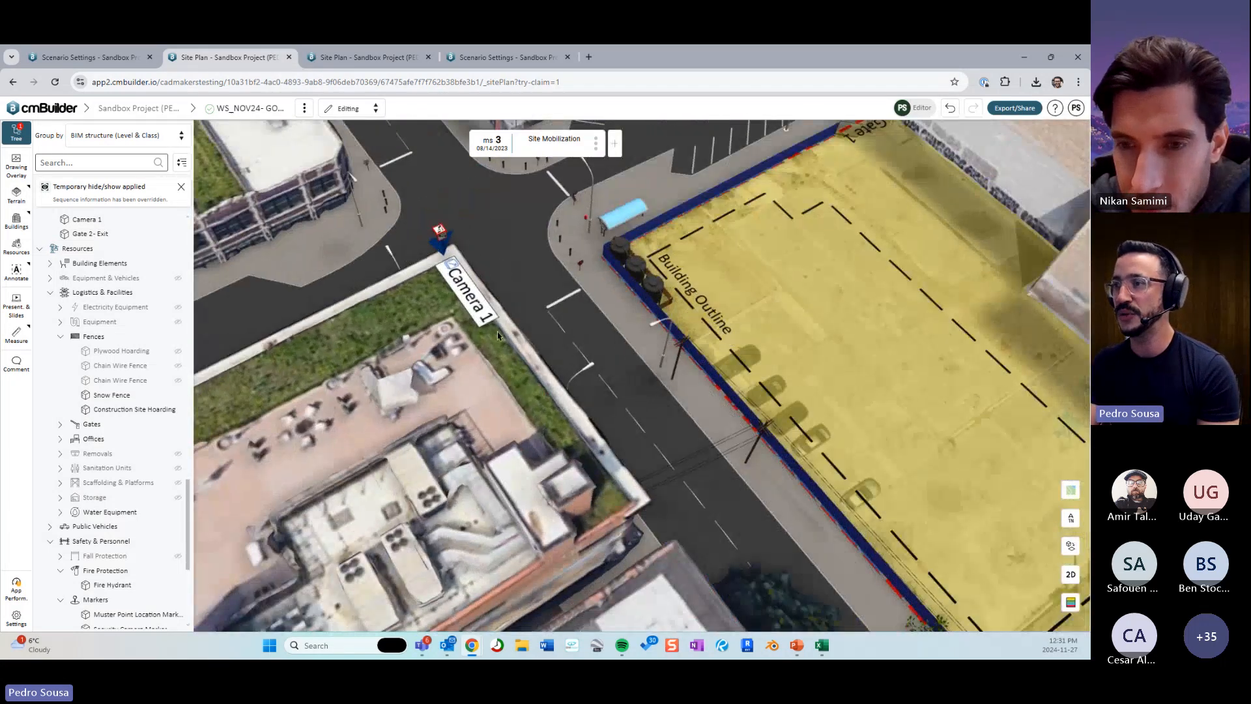
left_click_drag(477, 370, 449, 367)
key("Left")
key("Right")
right_click_drag(441, 385, 502, 423)
left_click_drag(574, 417, 519, 425)
scroll(540, 398, "up", 3)
scroll(520, 425, "up", 2)
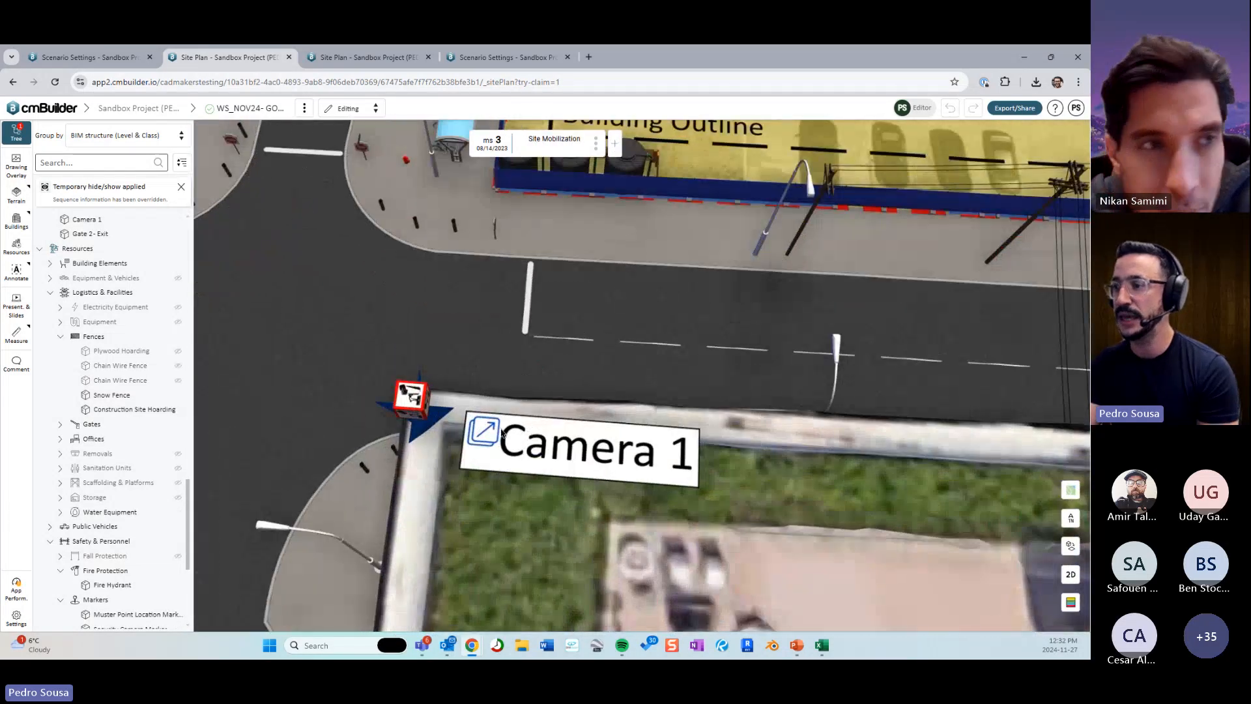
left_click(502, 434)
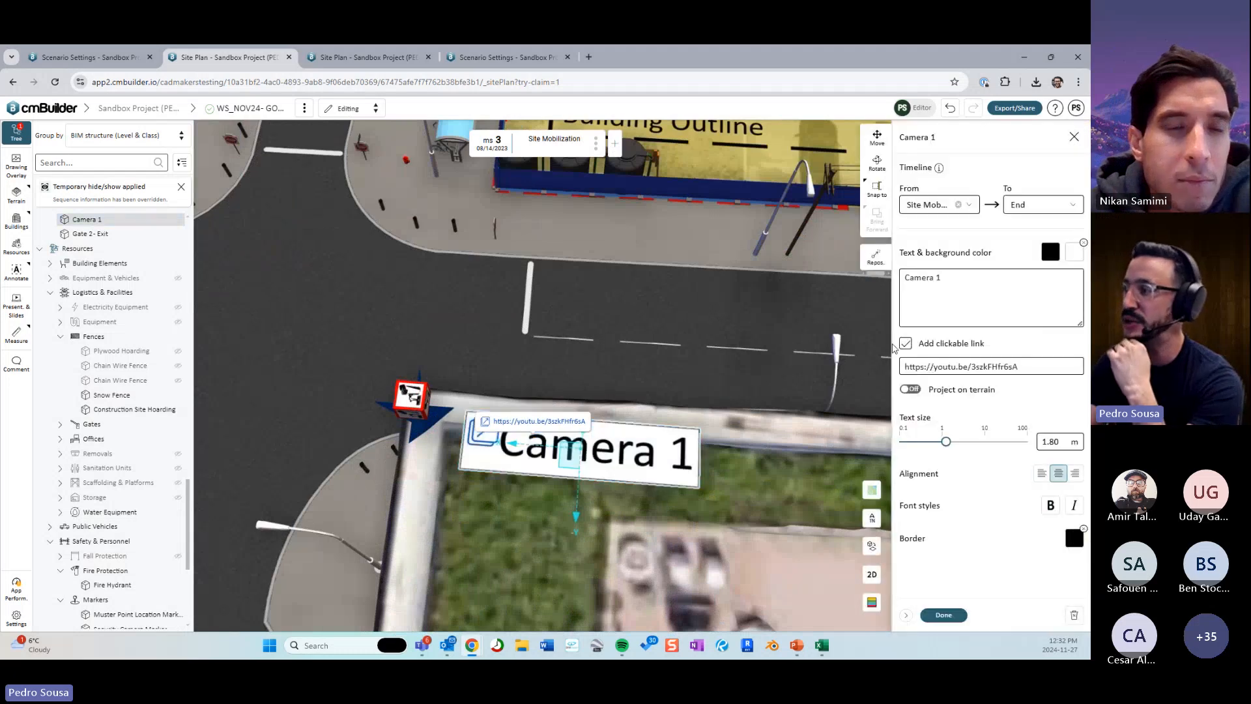
left_click(906, 343)
left_click(906, 344)
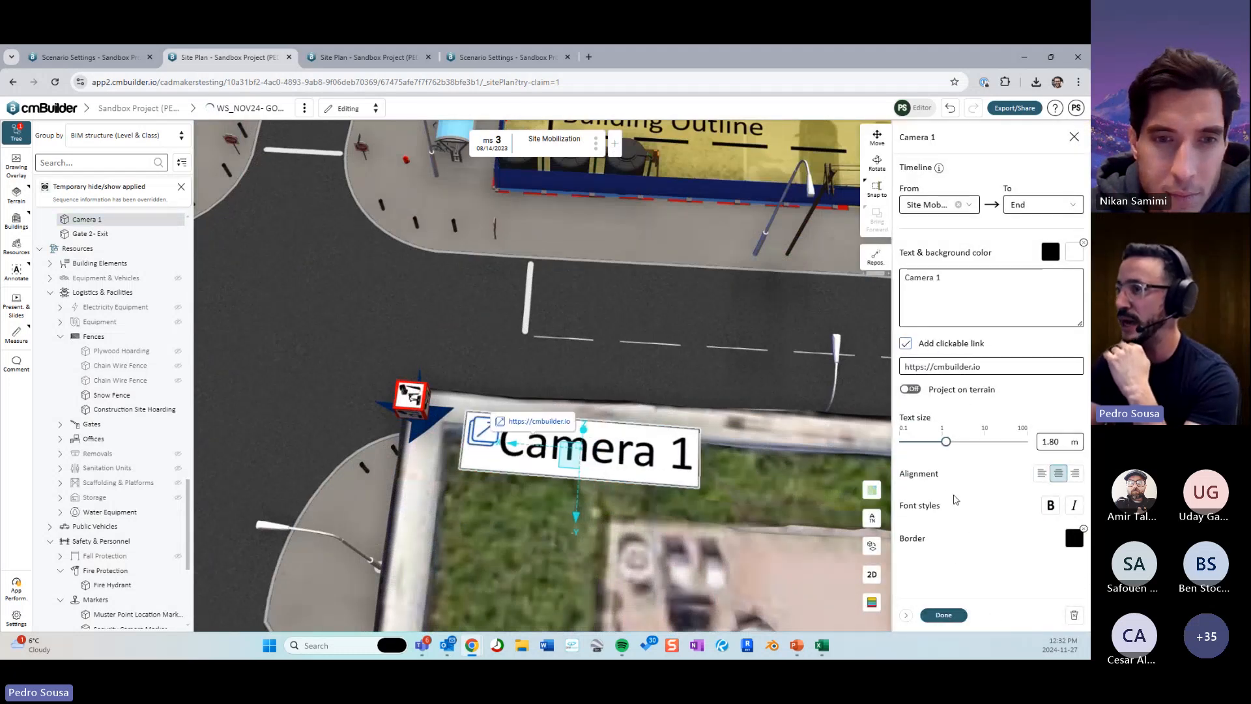
left_click(957, 616)
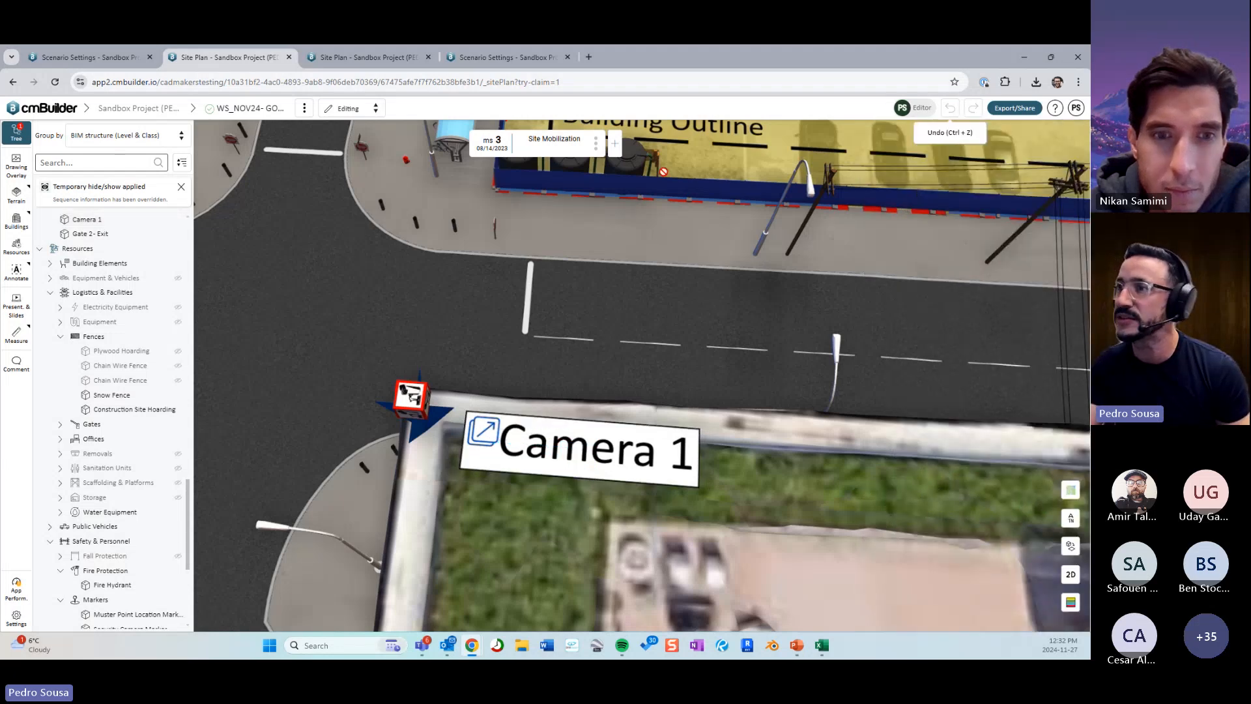
Undo the recent label updates one by one, checking the Camera 1 label's link address and settings in between.
left_click(949, 108)
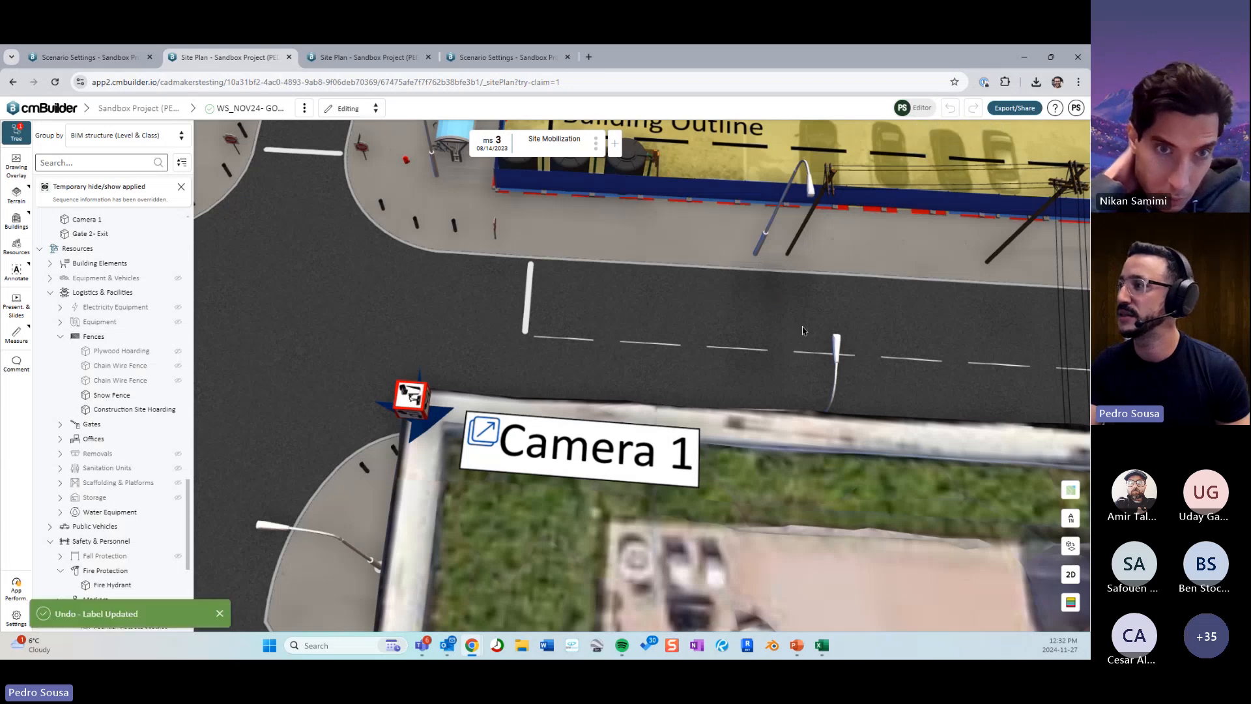
left_click(523, 442)
double_click(523, 443)
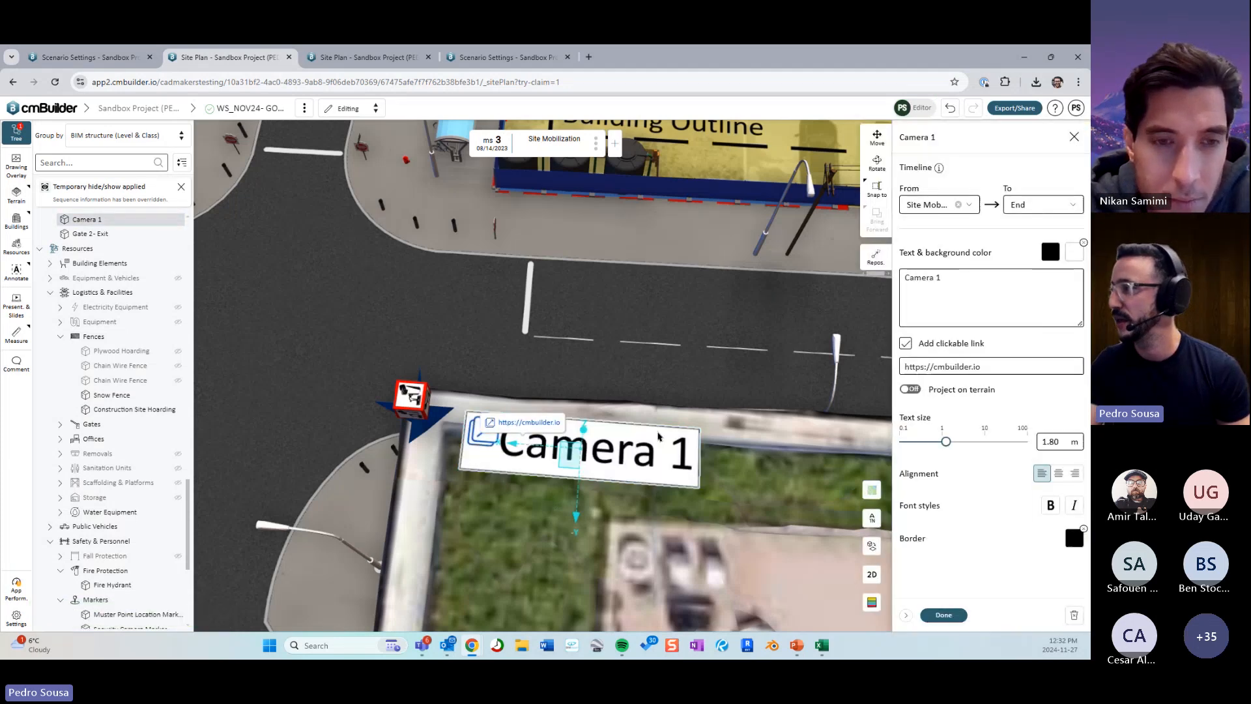
left_click(1074, 136)
left_click(950, 108)
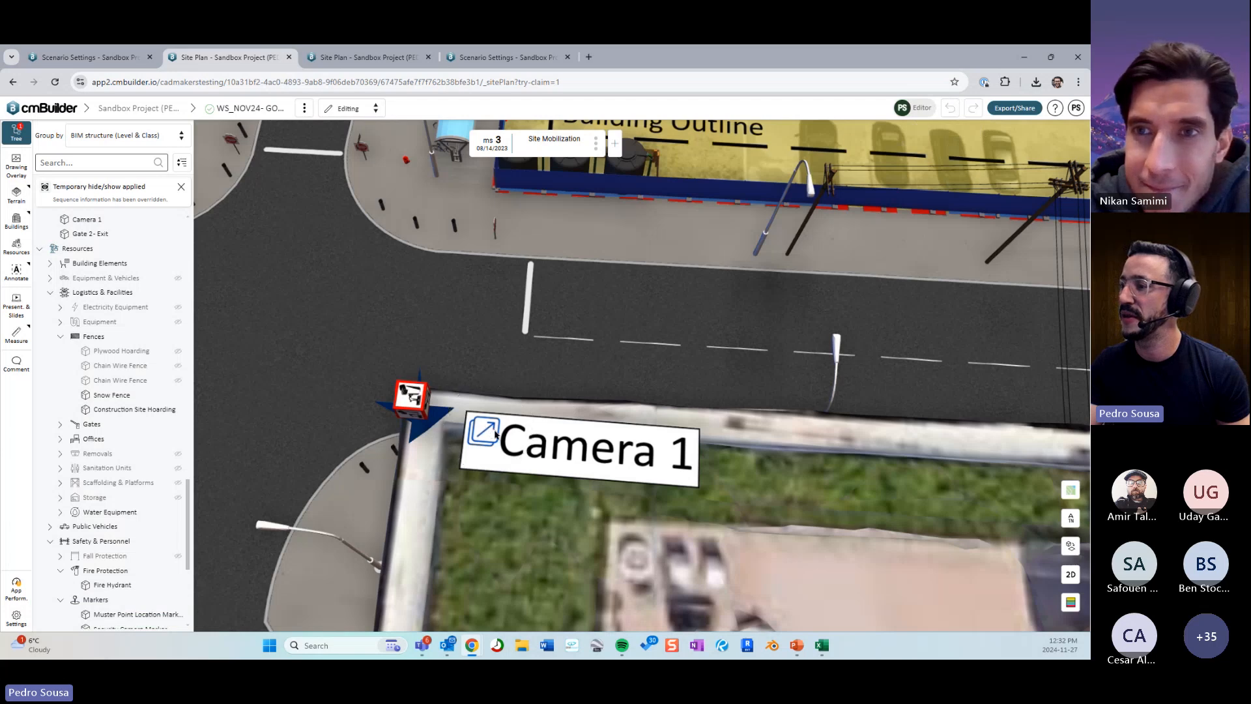
left_click(515, 441)
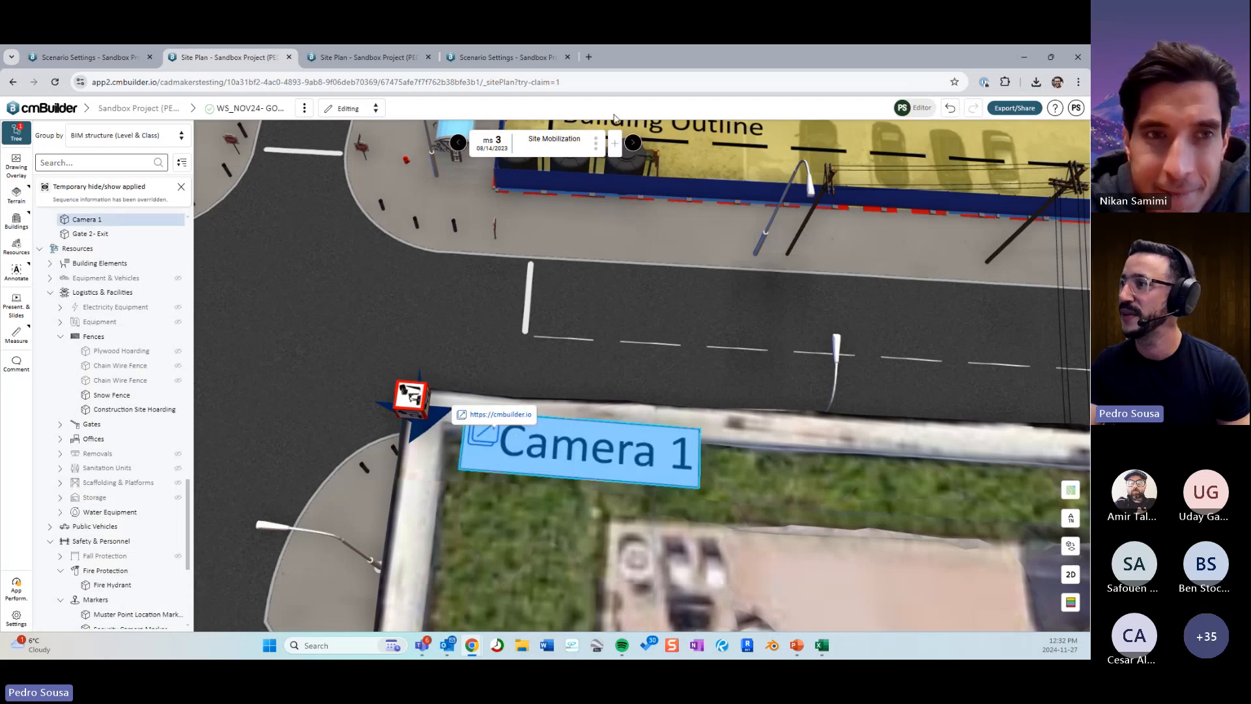
scroll(716, 305, "down", 3)
left_click(951, 108)
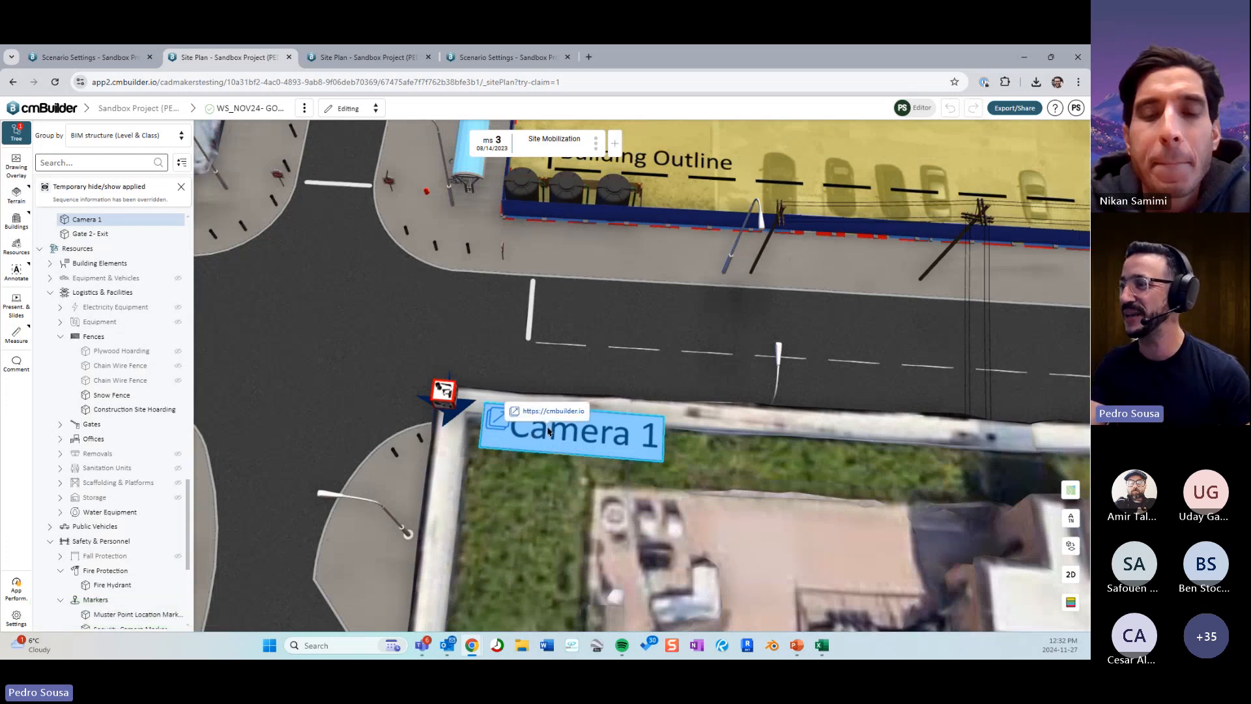
left_click(548, 430)
double_click(978, 365)
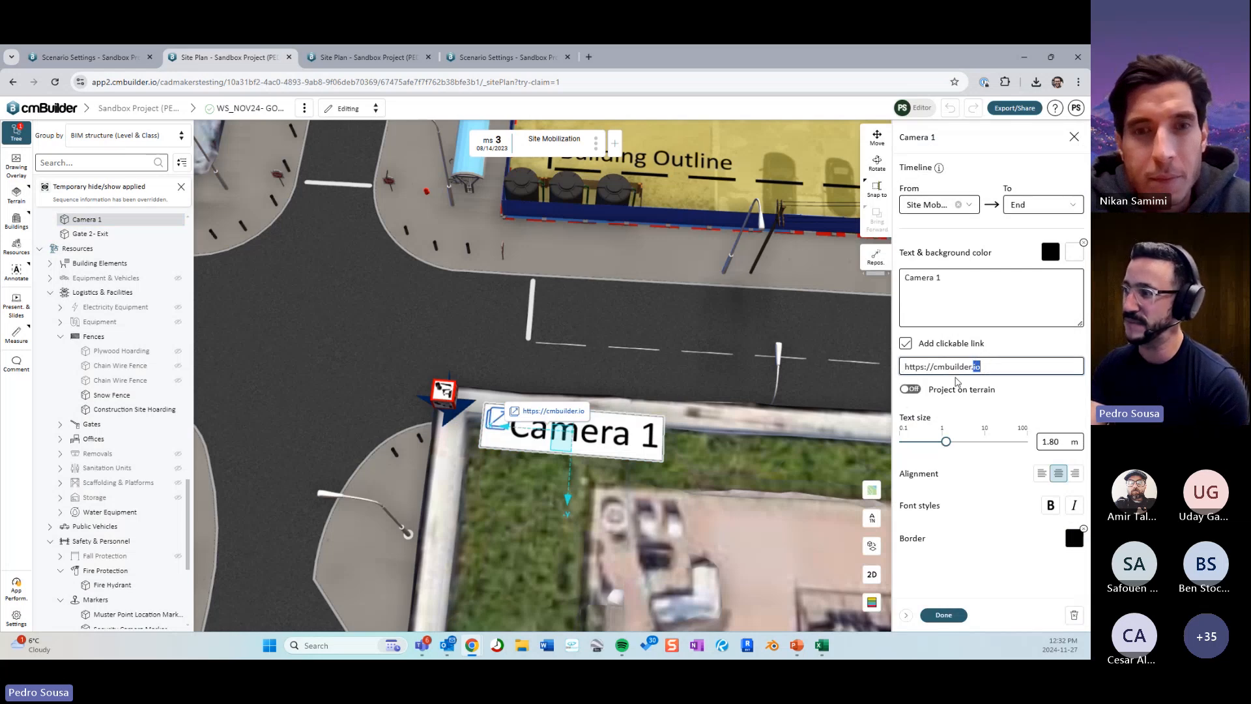
left_click(946, 618)
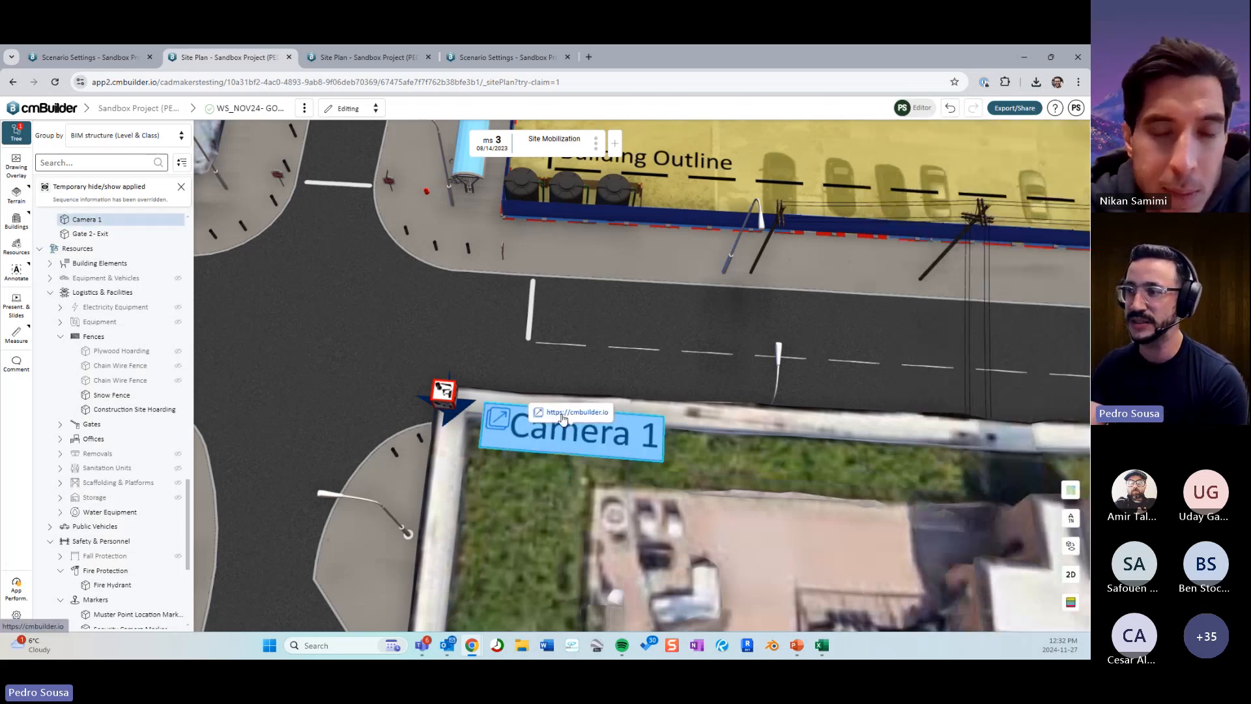
Open the YouTube video linked from the Camera 1 label and return to the site plan.
scroll(692, 480, "down", 3)
left_click_drag(692, 481, 607, 436)
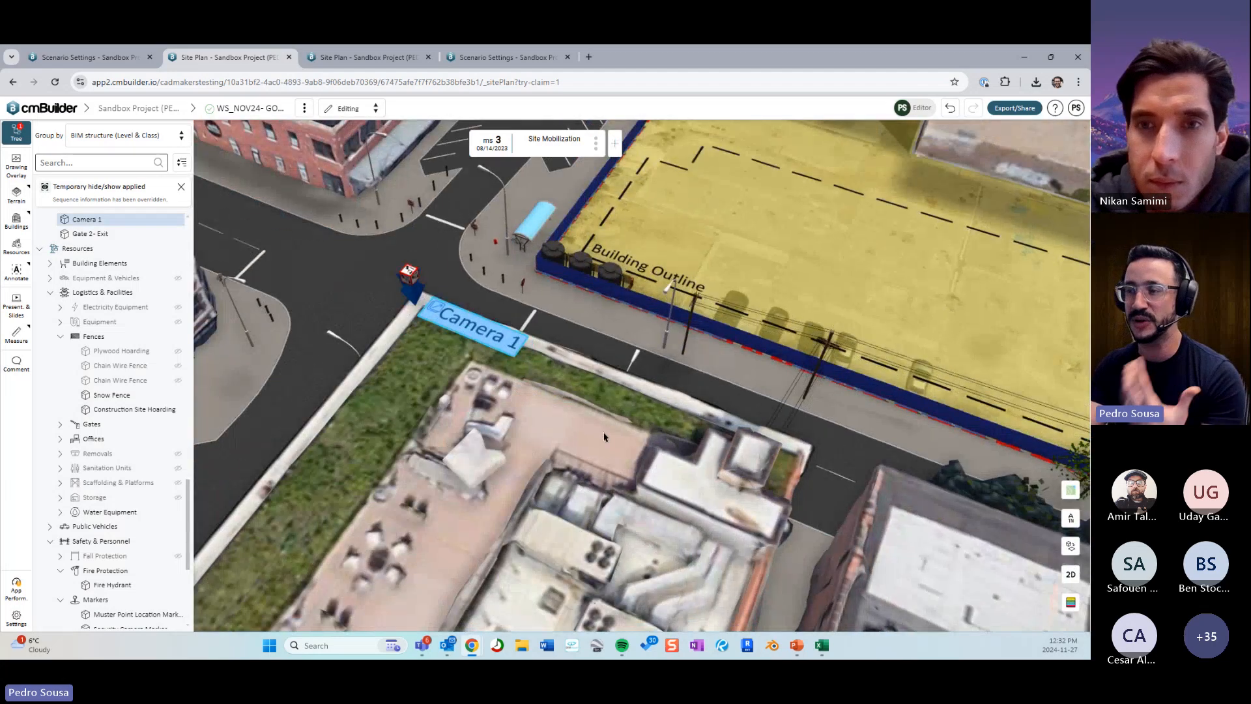
right_click_drag(607, 436, 502, 505)
mouse_move(502, 506)
left_mouse_down()
mouse_move(515, 479)
mouse_move(472, 488)
mouse_move(513, 497)
left_mouse_up()
mouse_move(472, 485)
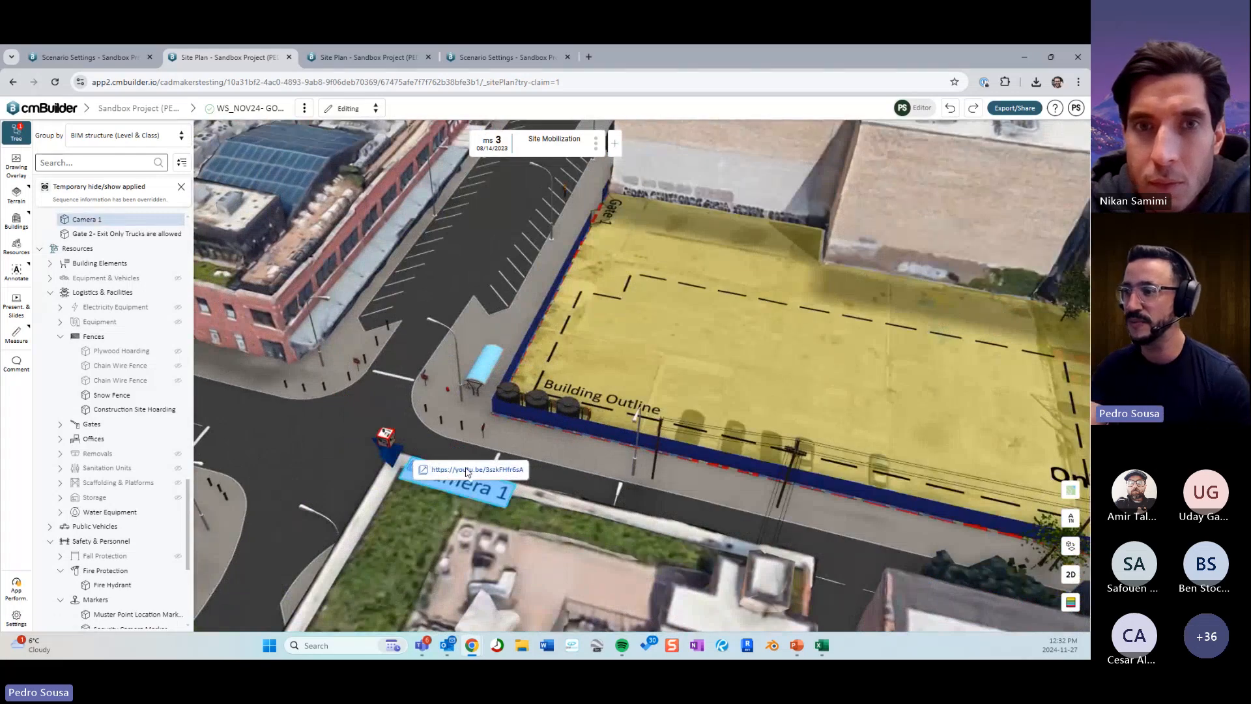
left_click(467, 471)
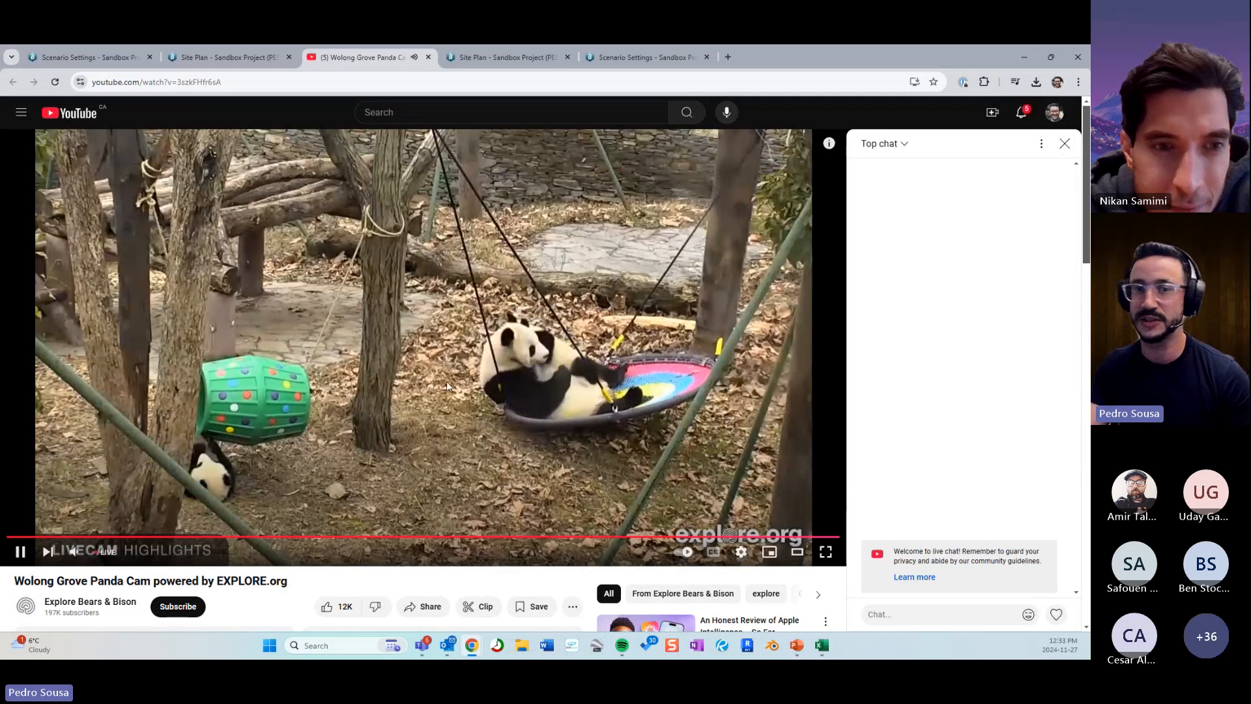
left_click(237, 60)
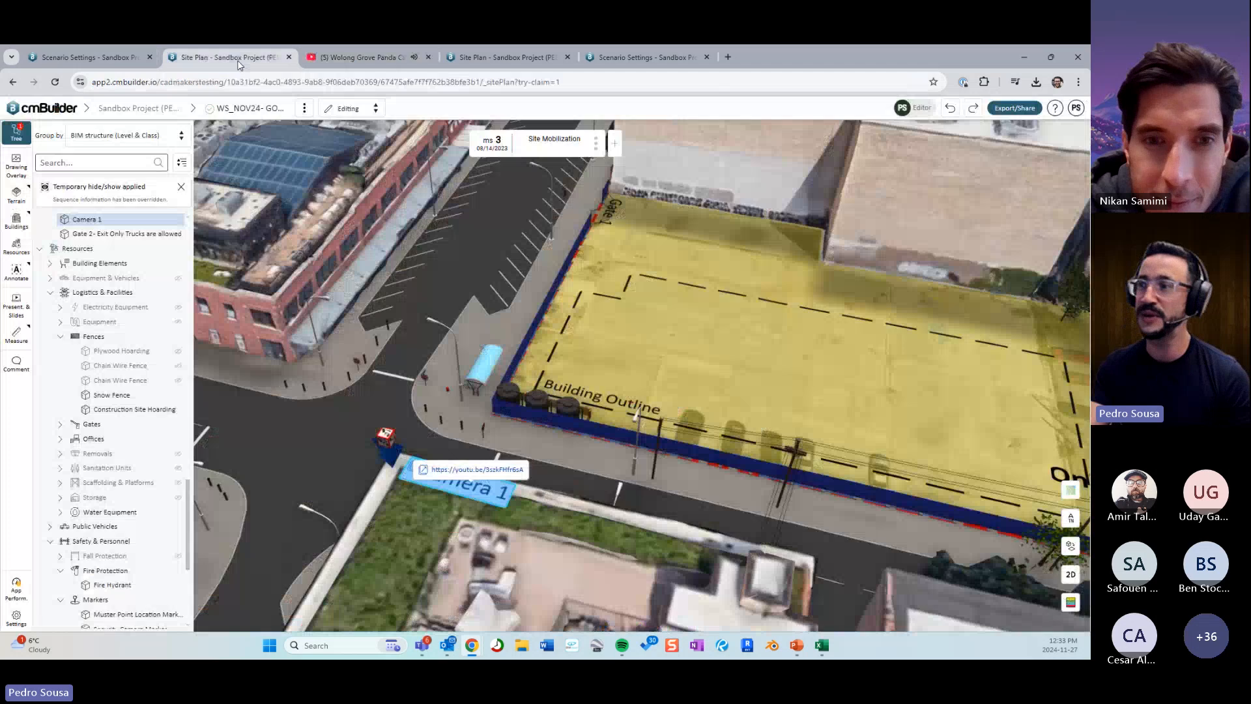
Examine the Camera 1 label and its link, and the whole site from the street corner to the Gate 2 exit.
scroll(527, 415, "up", 5)
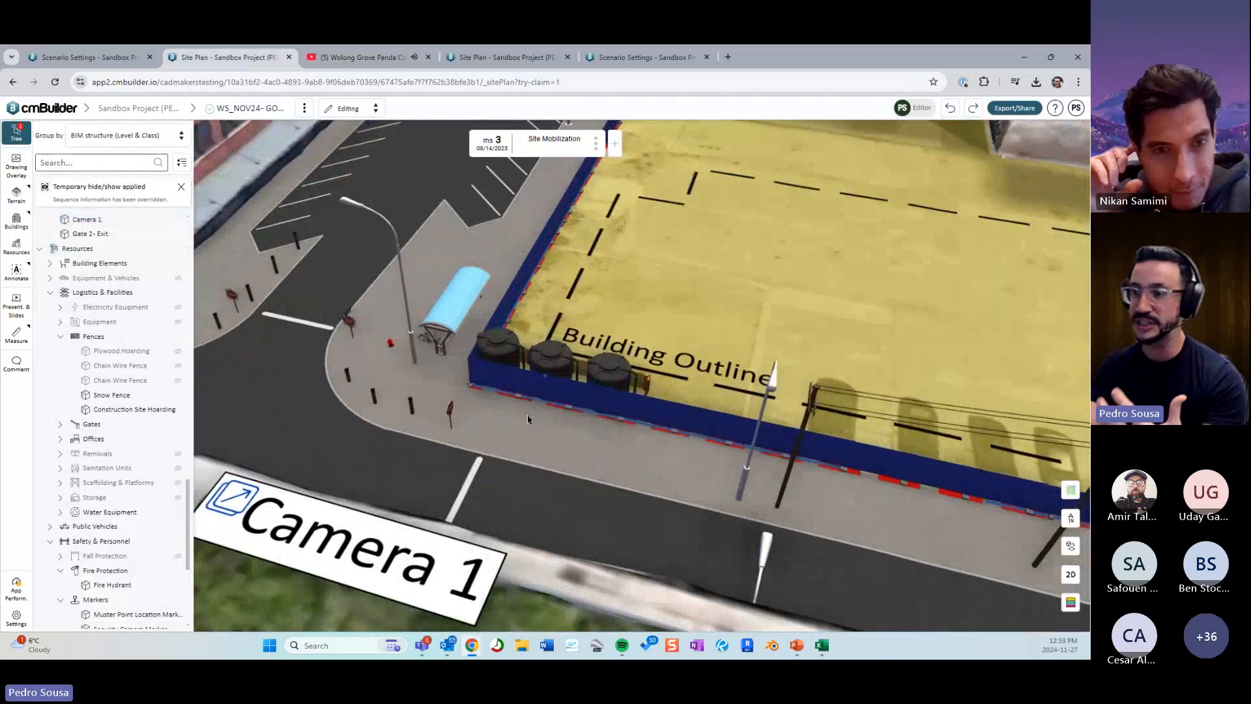
middle_click_drag(295, 523, 440, 426)
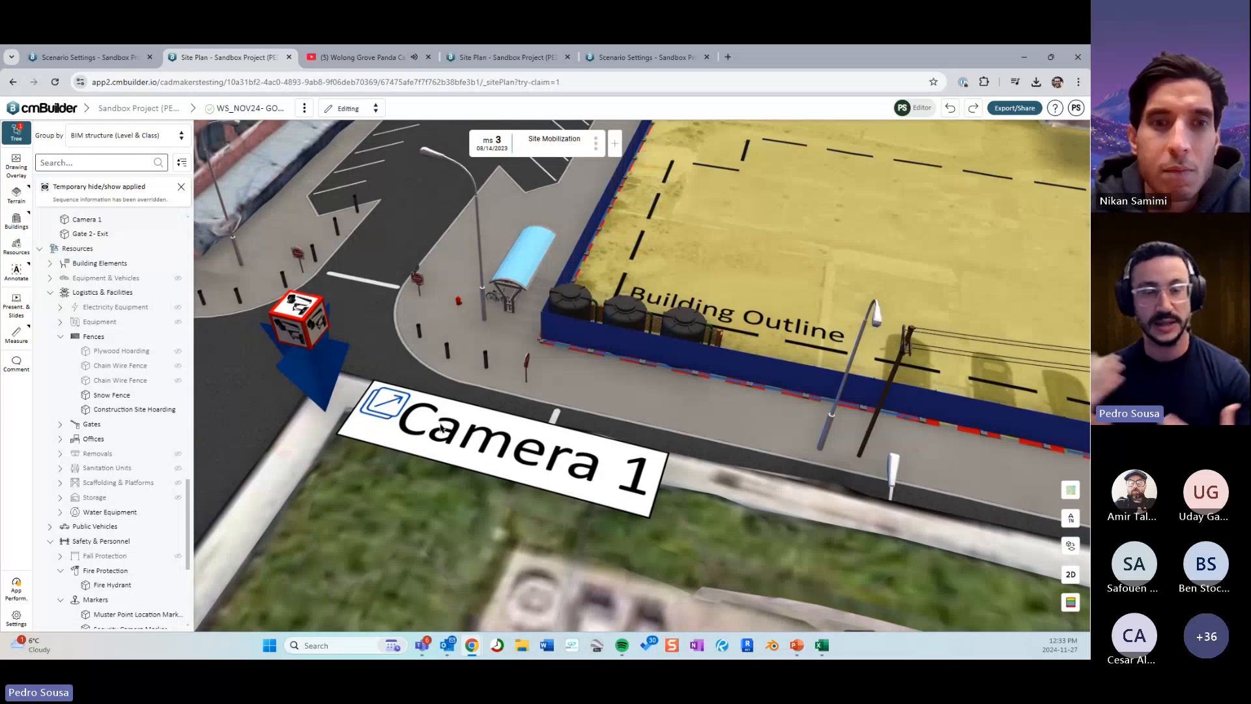
scroll(468, 438, "down", 3)
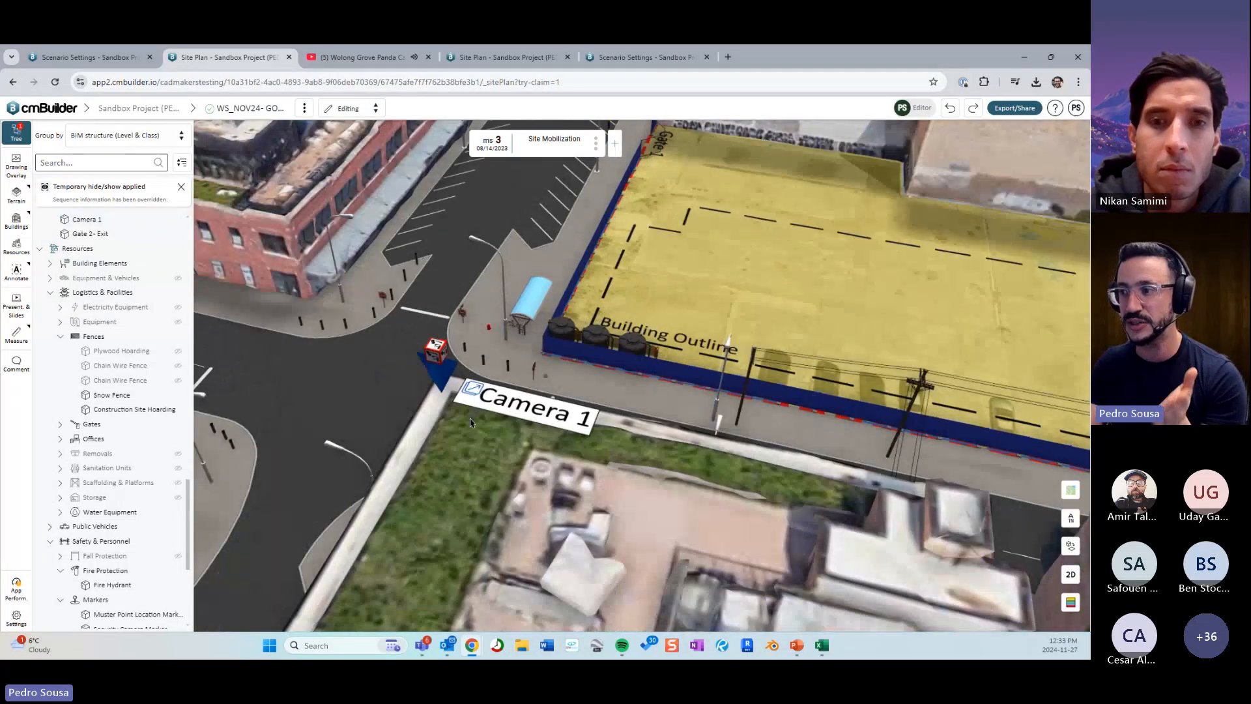
left_click(500, 400)
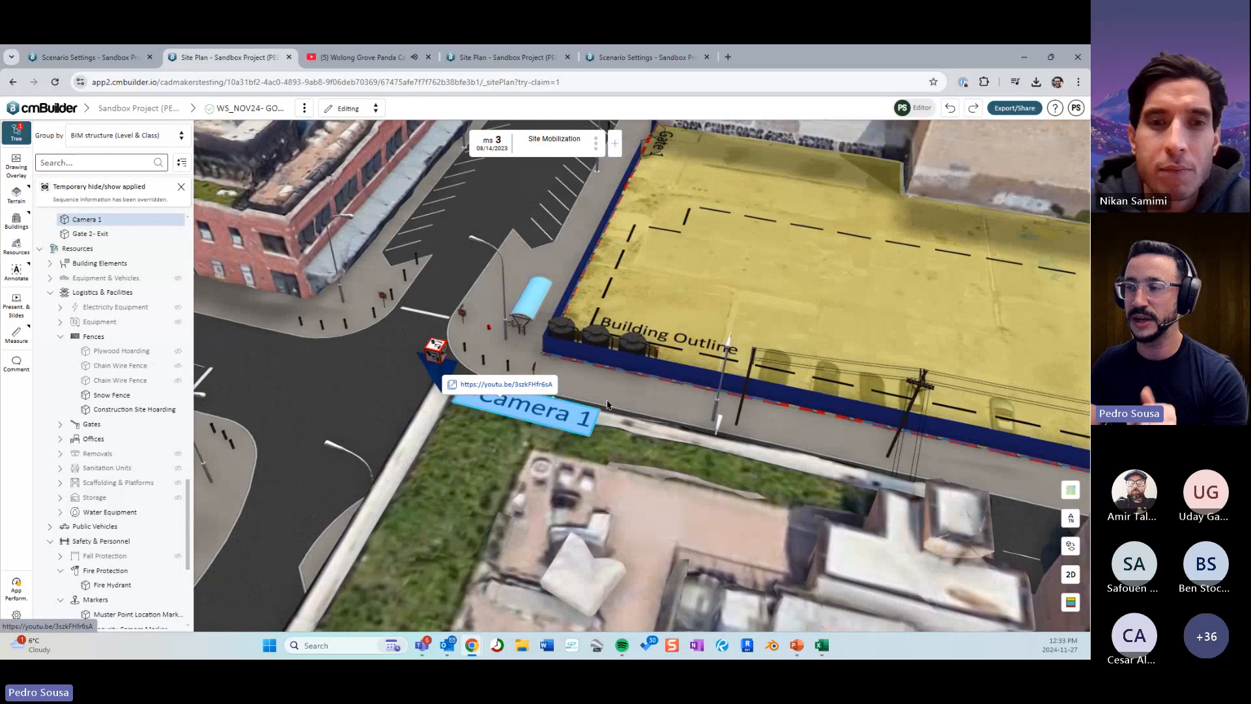
scroll(587, 400, "up", 1)
scroll(696, 407, "down", 5)
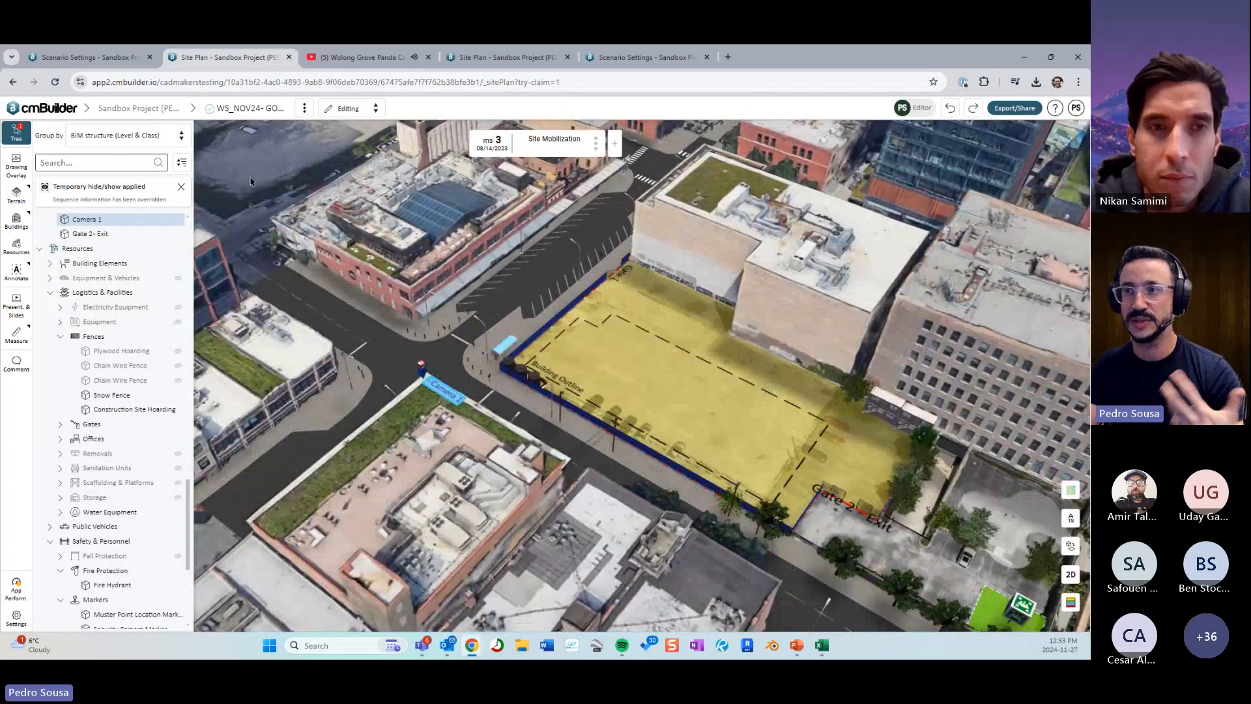
left_click(211, 163)
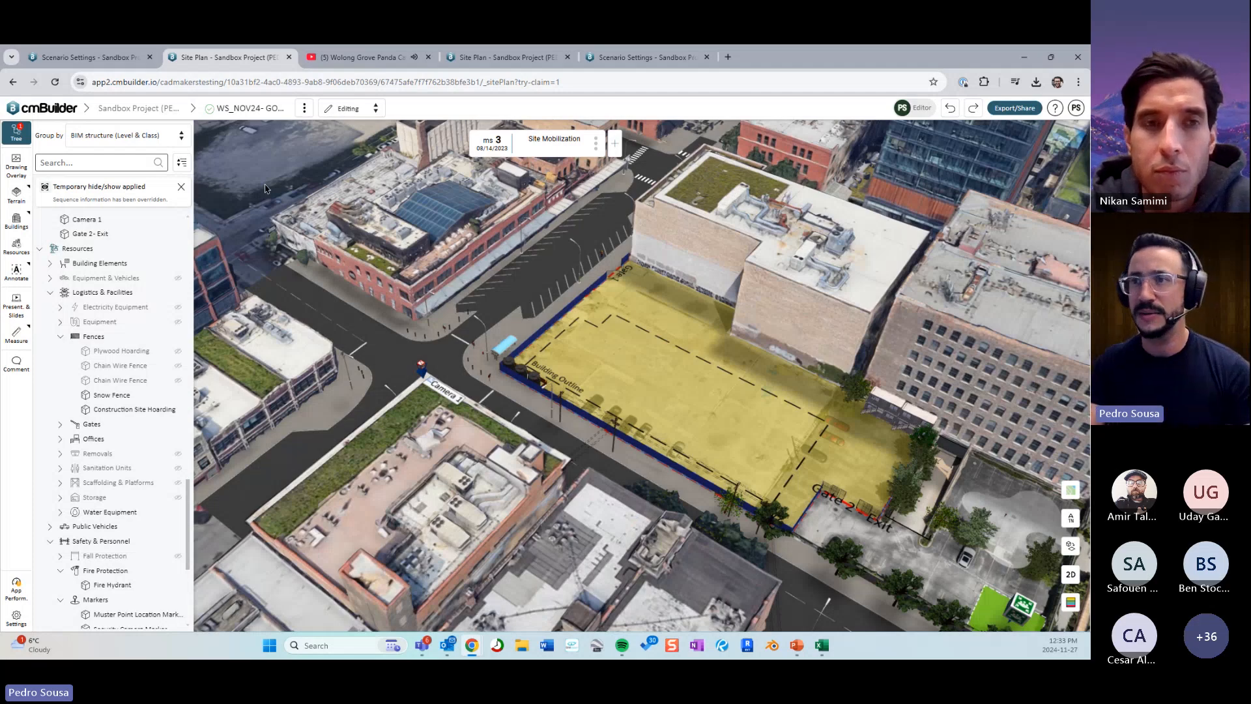
right_click_drag(337, 208, 322, 214)
right_click_drag(694, 326, 575, 328)
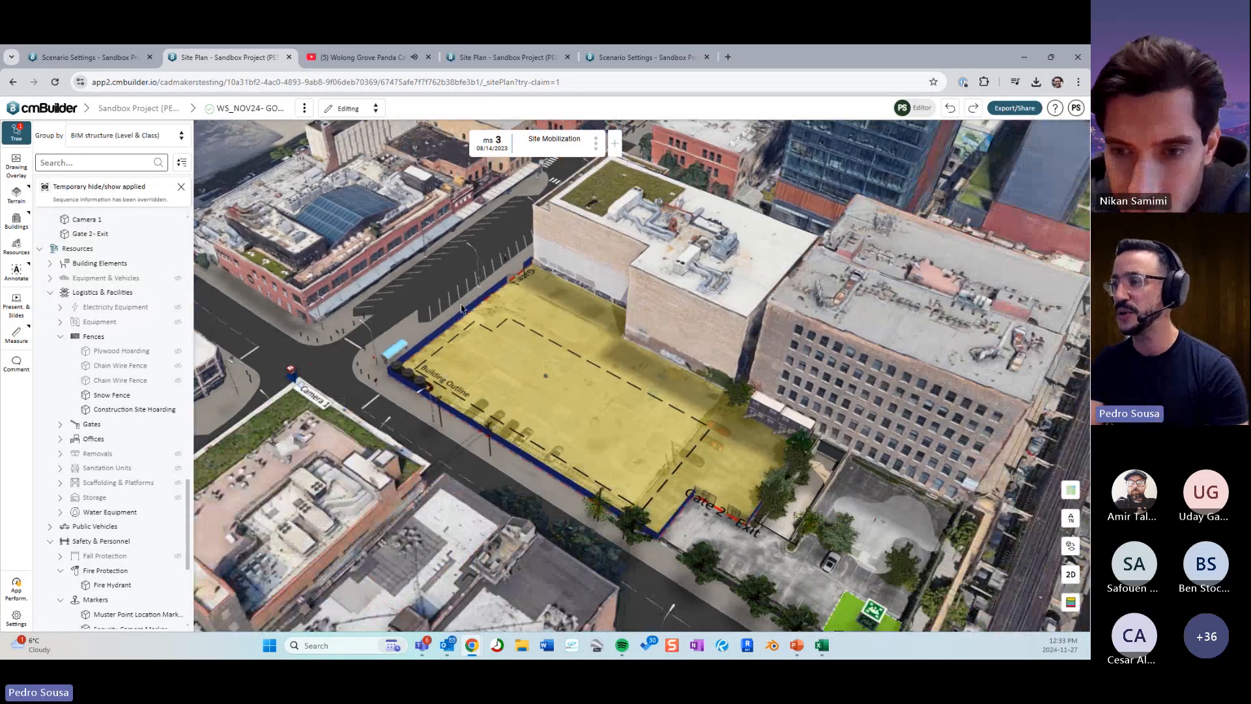
left_click_drag(575, 327, 605, 336)
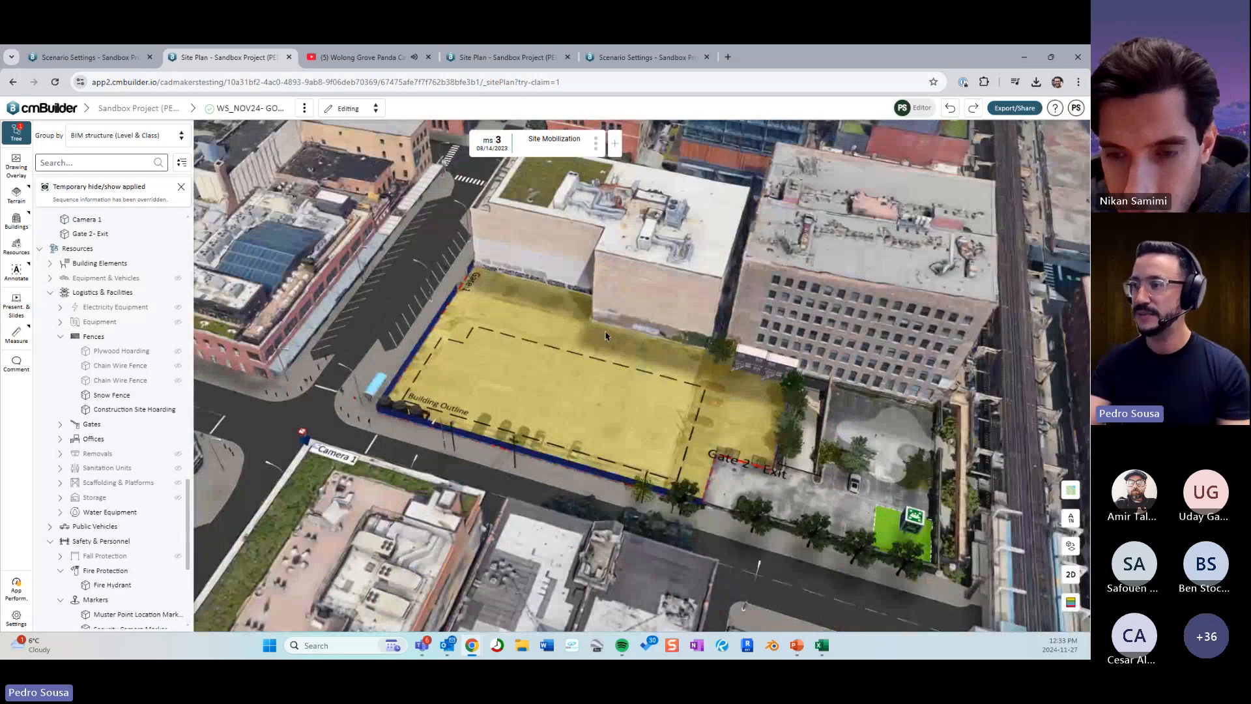
left_click_drag(615, 383, 623, 394)
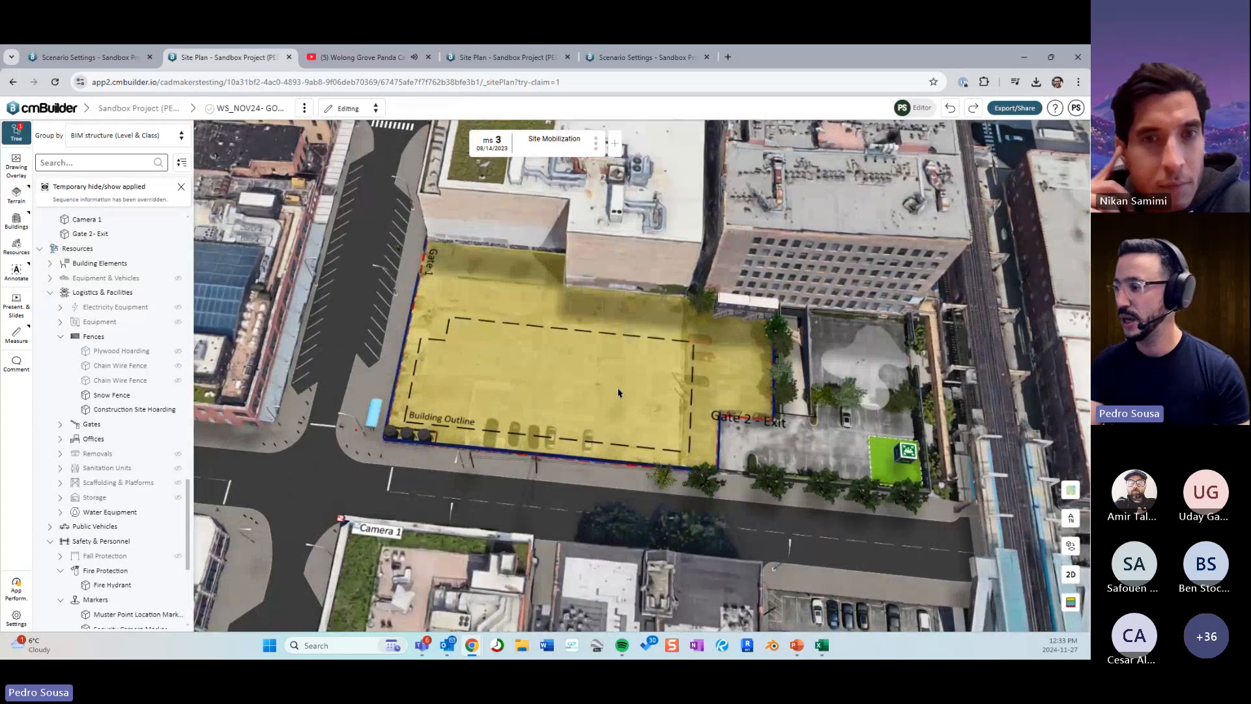
View the site from above, switch to PowerPoint for the Creating a Color Coding Sequence slide, and return to cmBuilder in the browser.
key("alt+Tab")
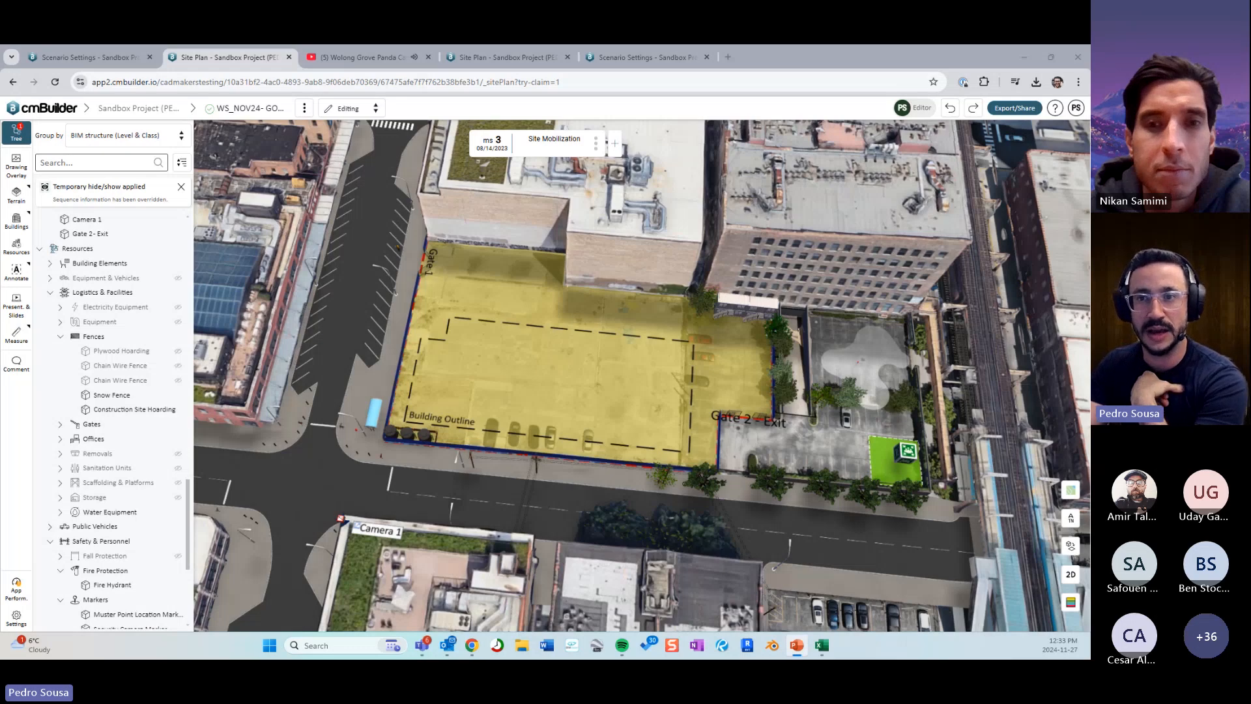
left_click_drag(599, 383, 514, 413)
scroll(522, 412, "down", 4)
left_click_drag(626, 433, 634, 450)
right_click_drag(634, 450, 650, 477)
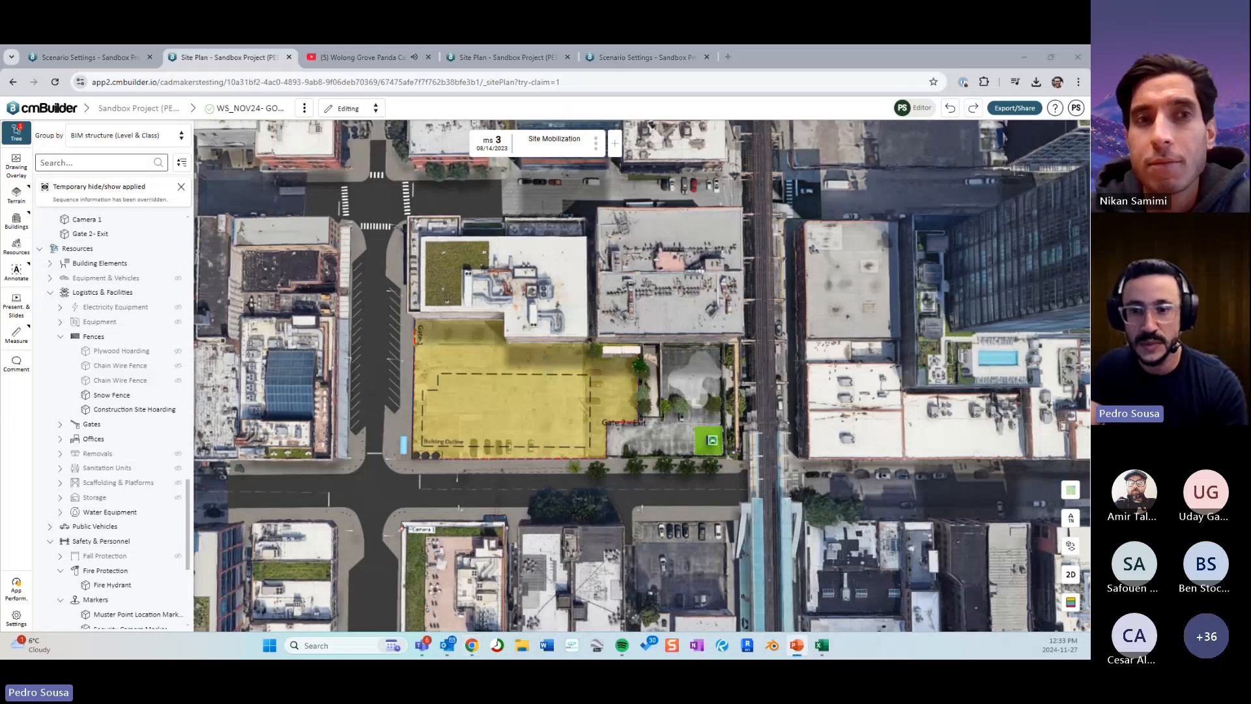
left_click(796, 646)
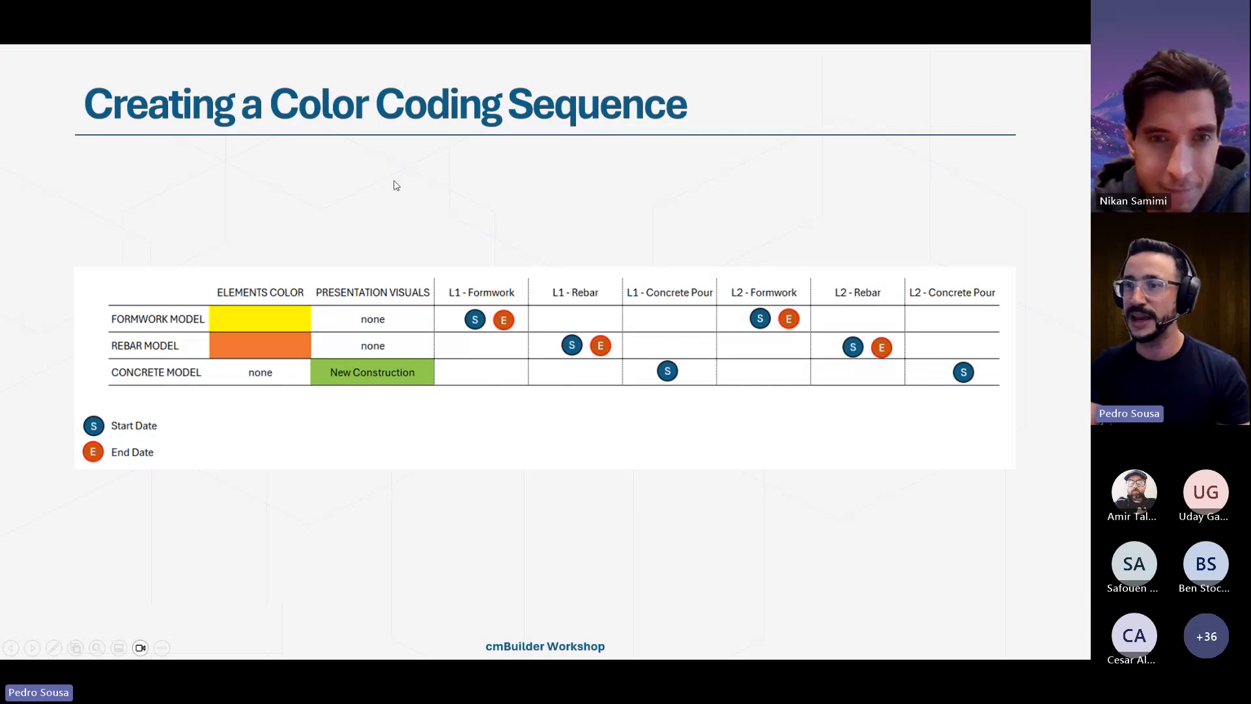
key("alt+Tab")
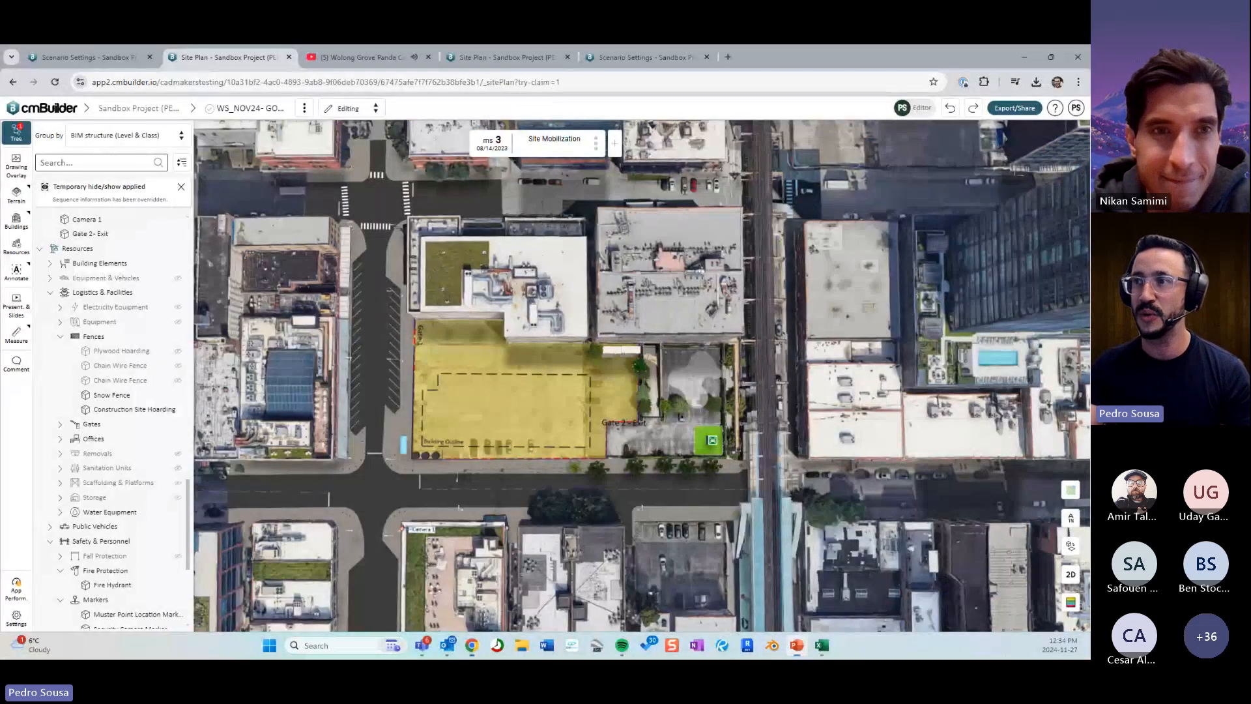
Switch to the site plan scenario with the building structure and check its project schedule and the building up close.
left_click(495, 55)
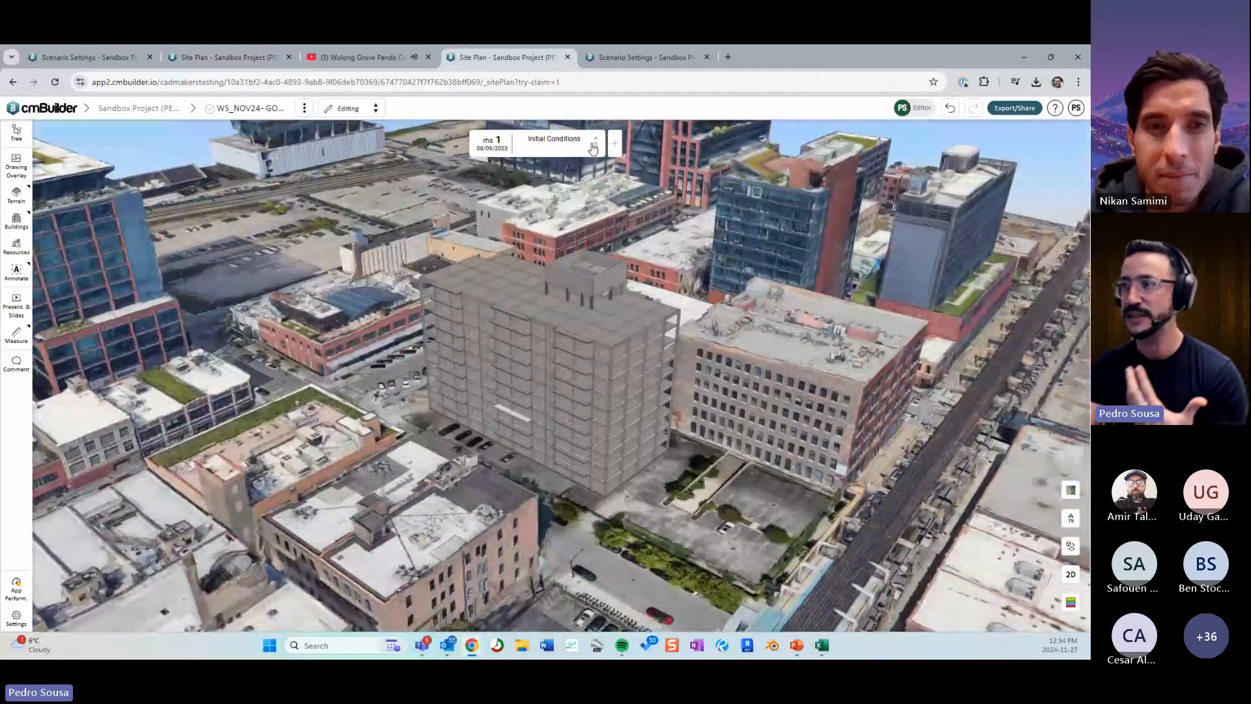
left_click(594, 143)
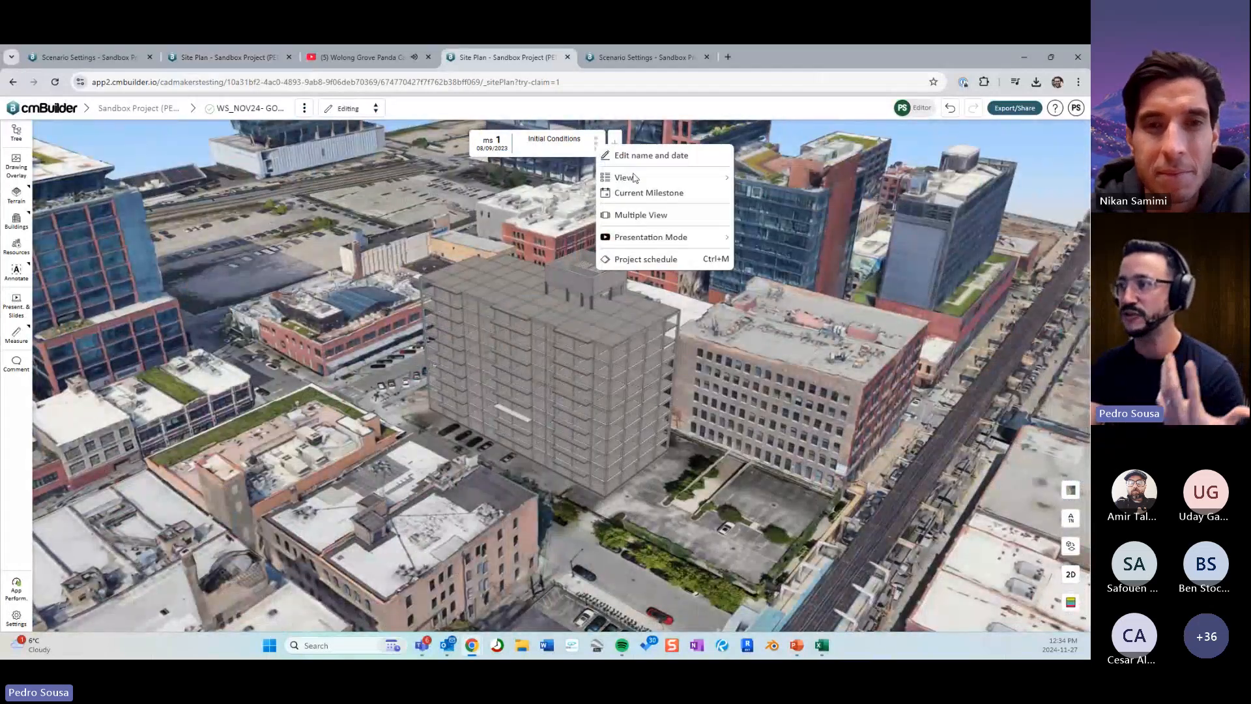
left_click(654, 258)
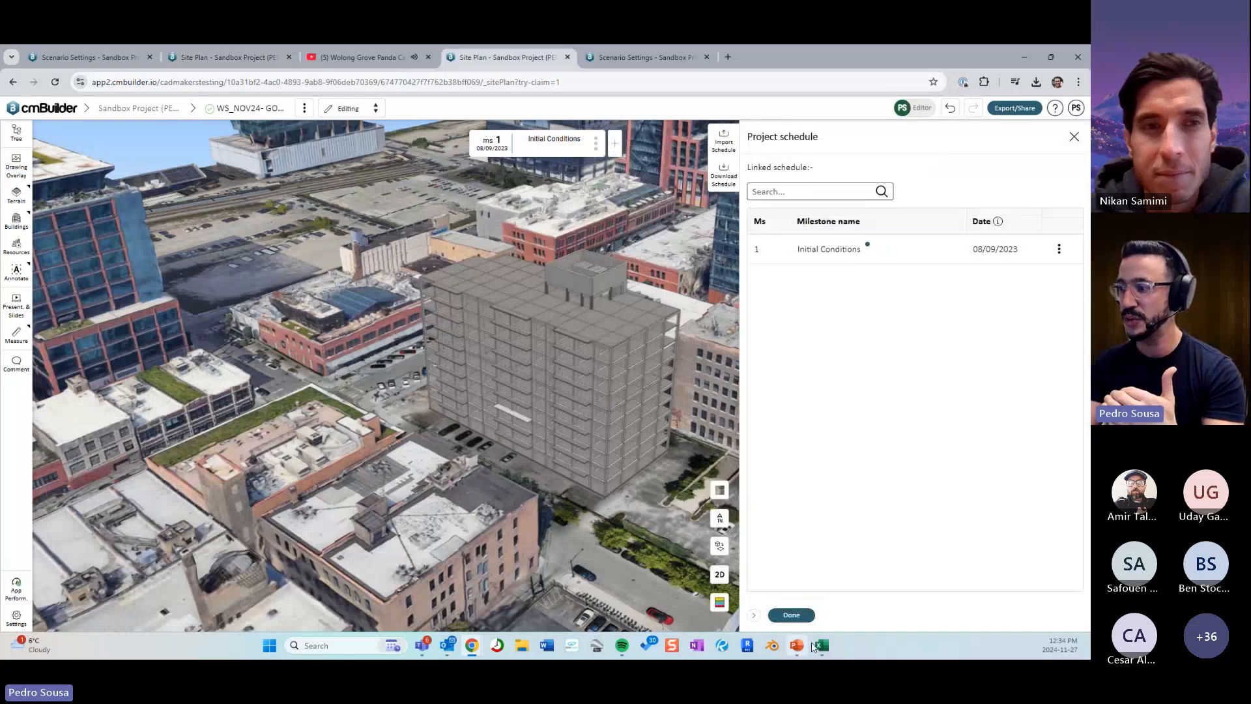
left_click(791, 615)
scroll(792, 607, "up", 4)
scroll(530, 373, "up", 3)
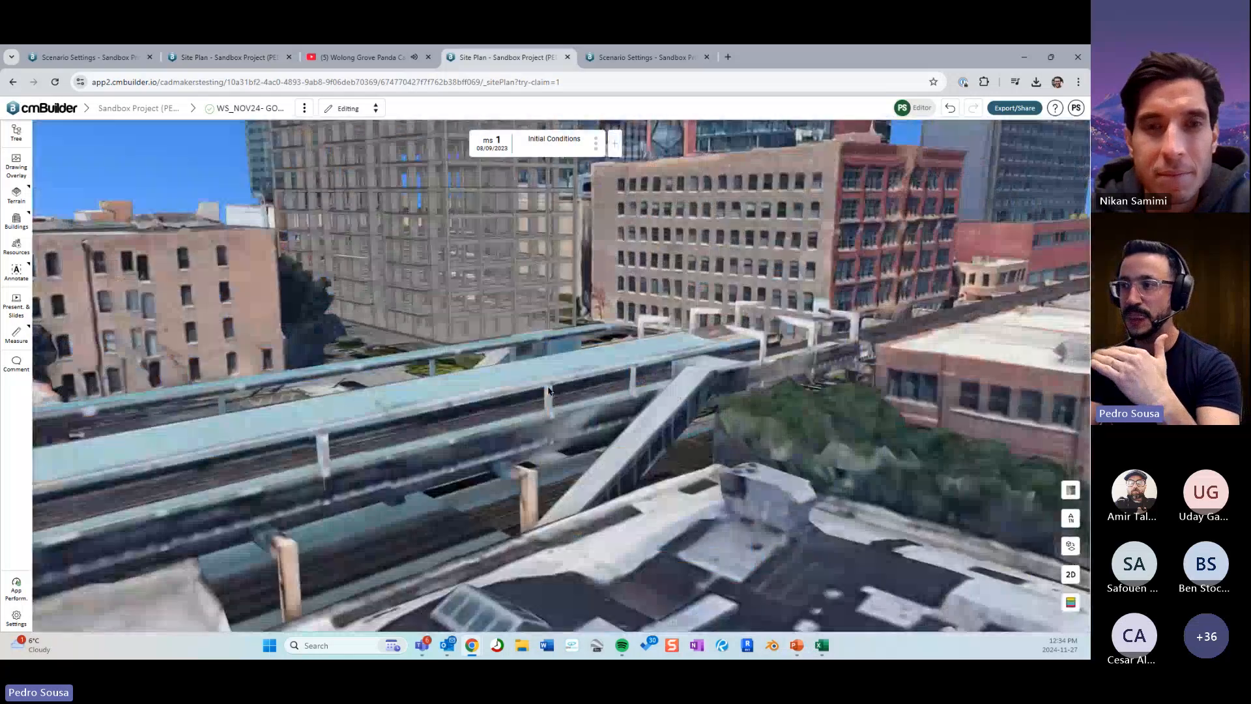
scroll(594, 456, "up", 2)
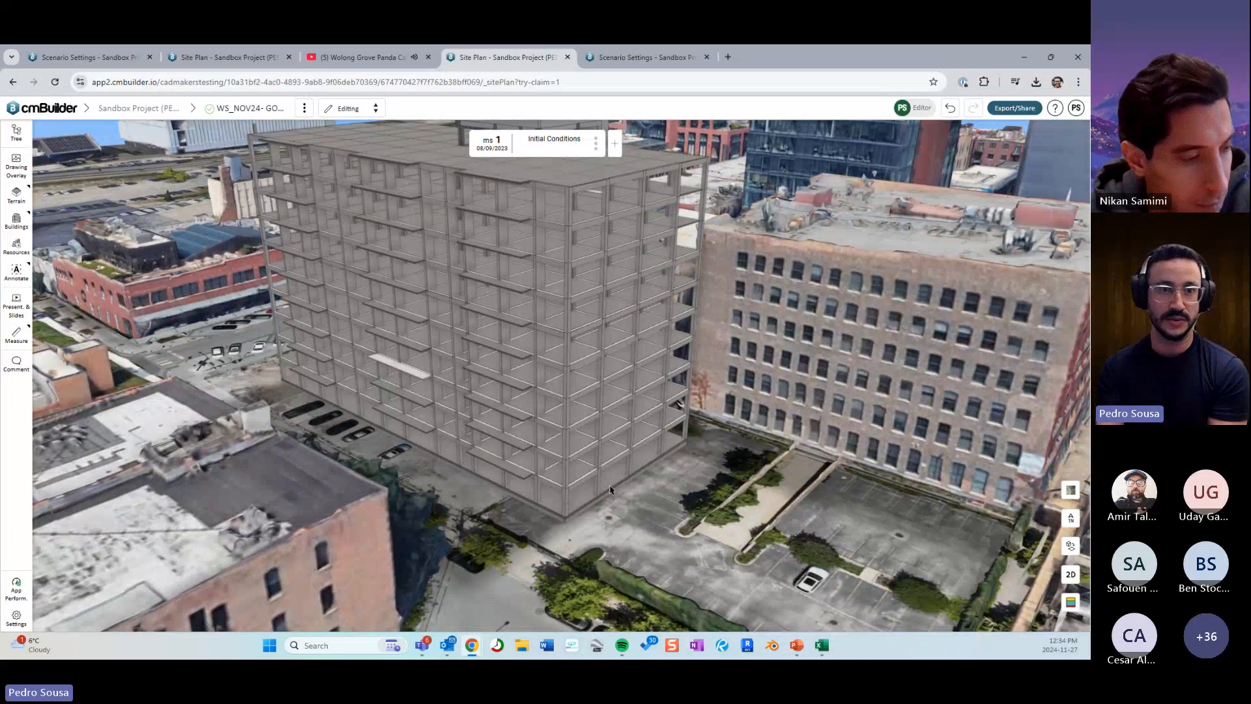
Apply the New construction presentation highlight rule to all elements of the Struct_-_The_Roxy BIM model.
left_click(16, 133)
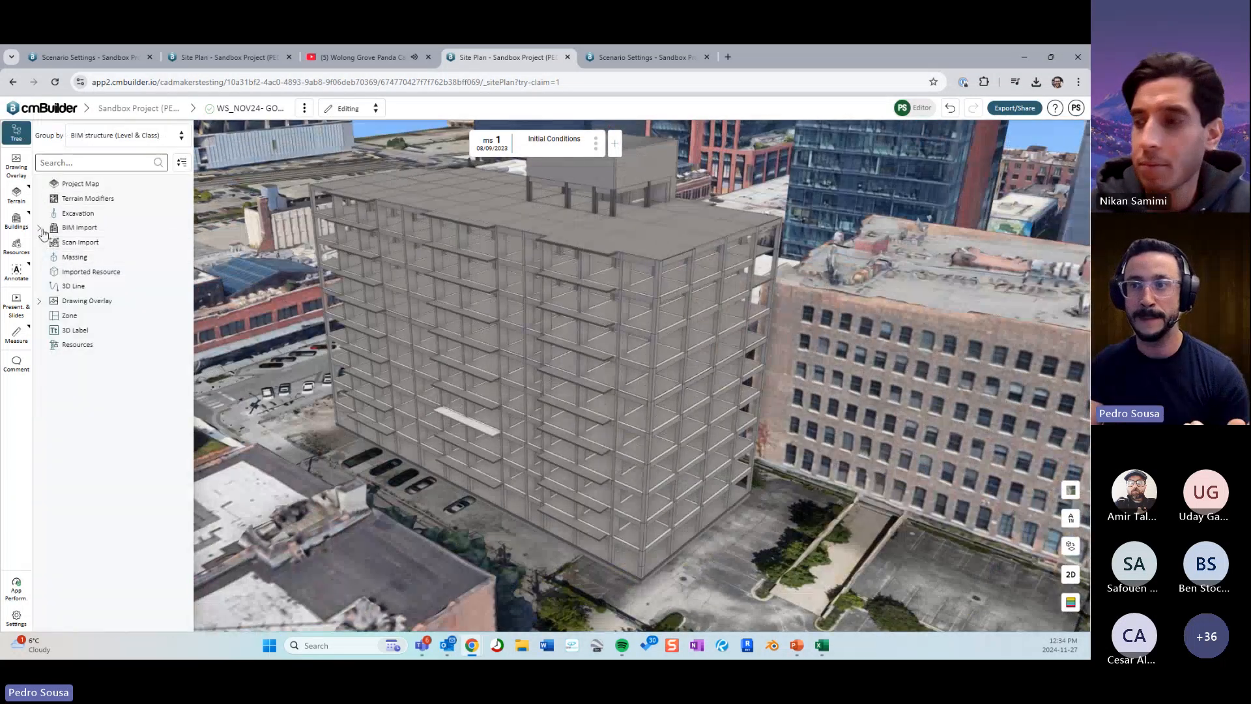
left_click(39, 227)
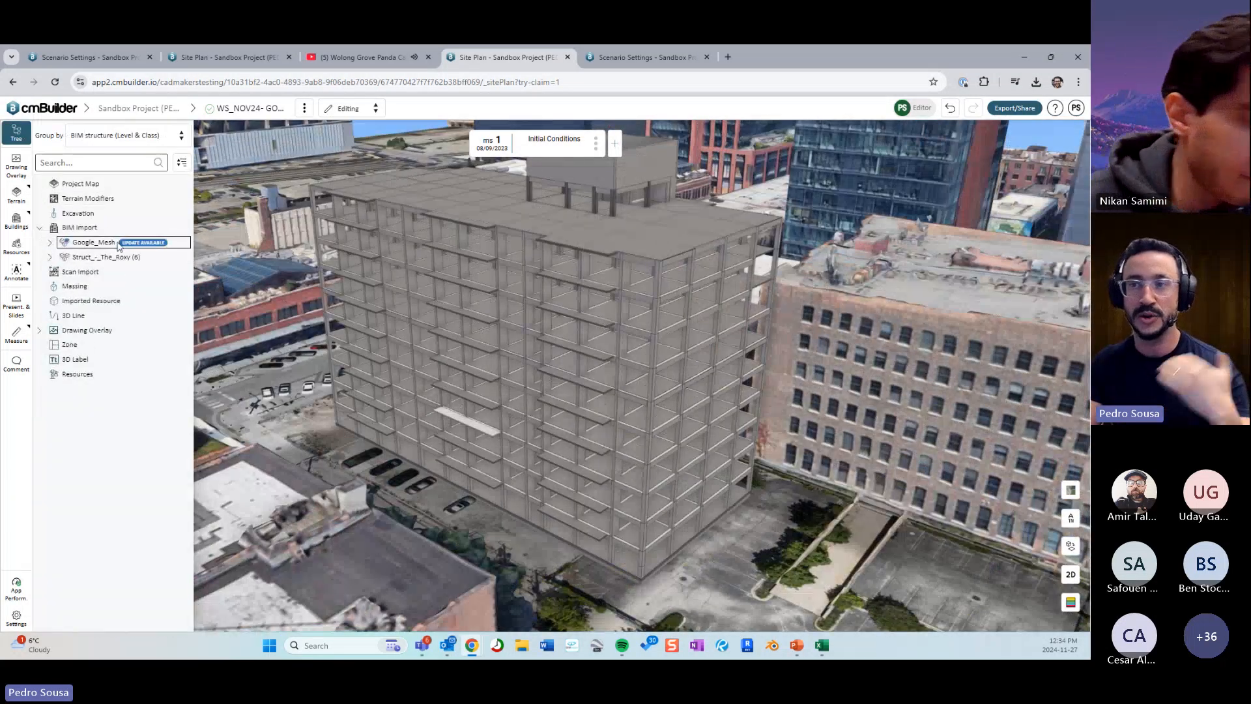
scroll(307, 410, "down", 5)
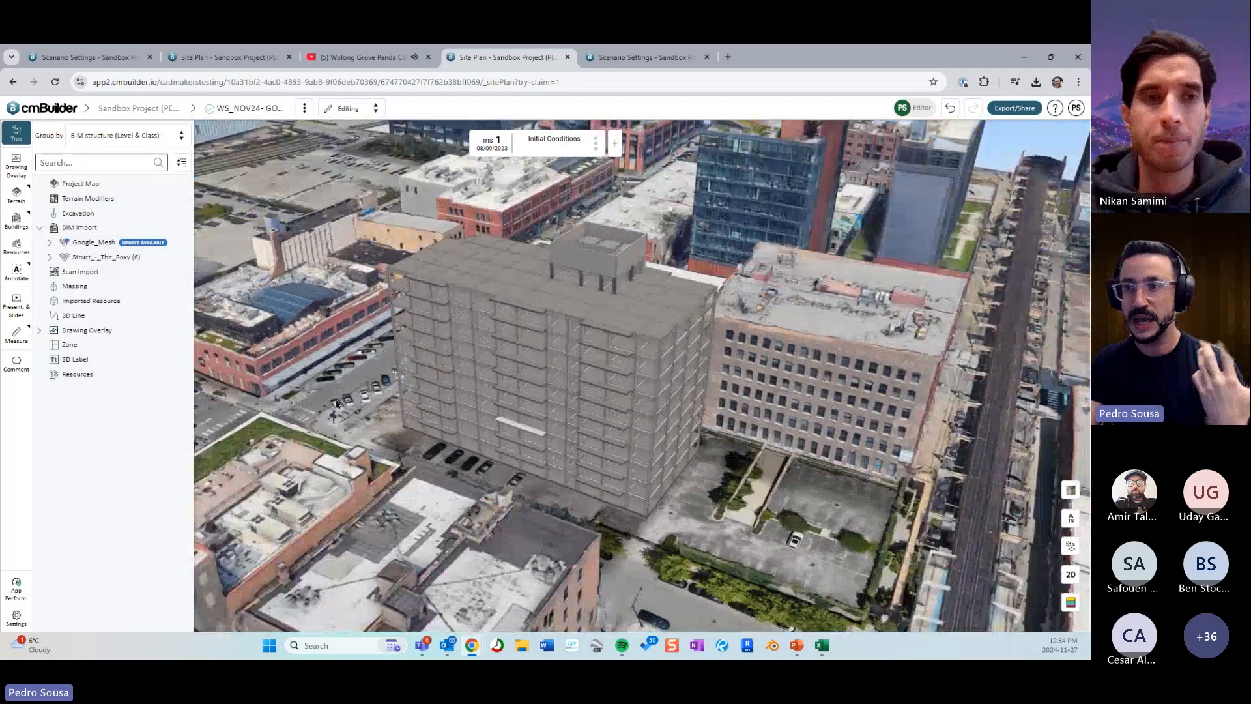
right_click(120, 259)
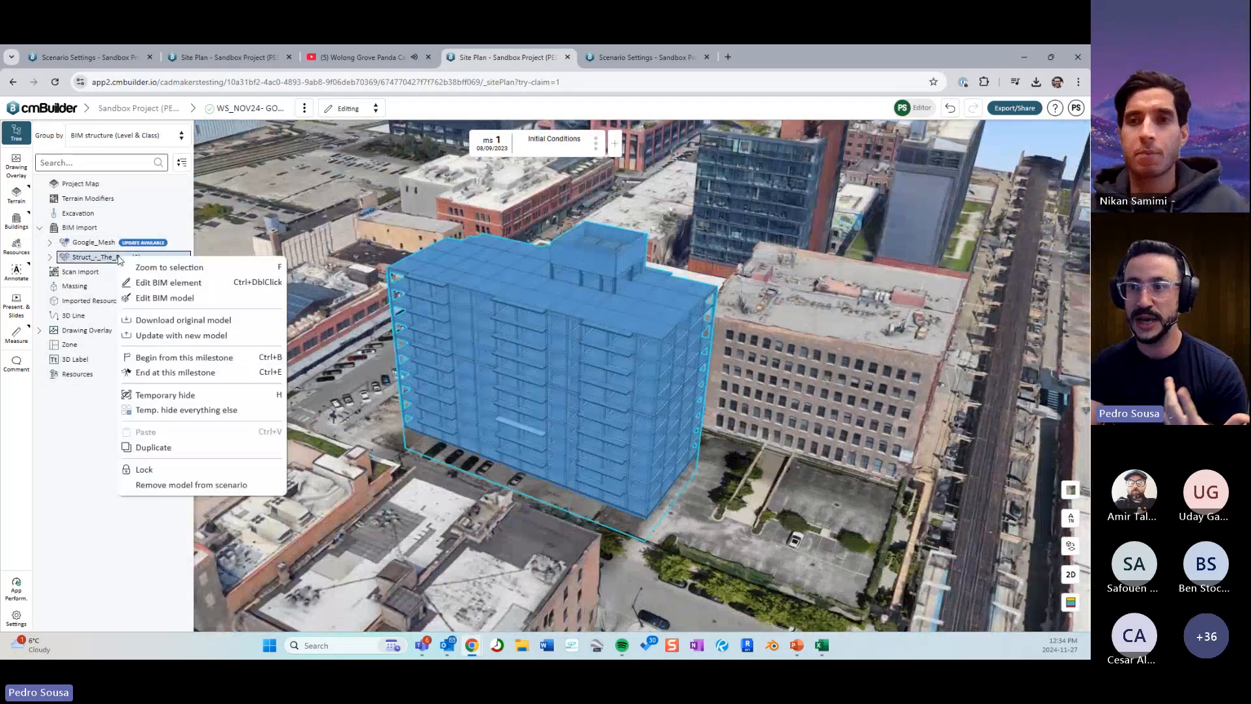
left_click(172, 283)
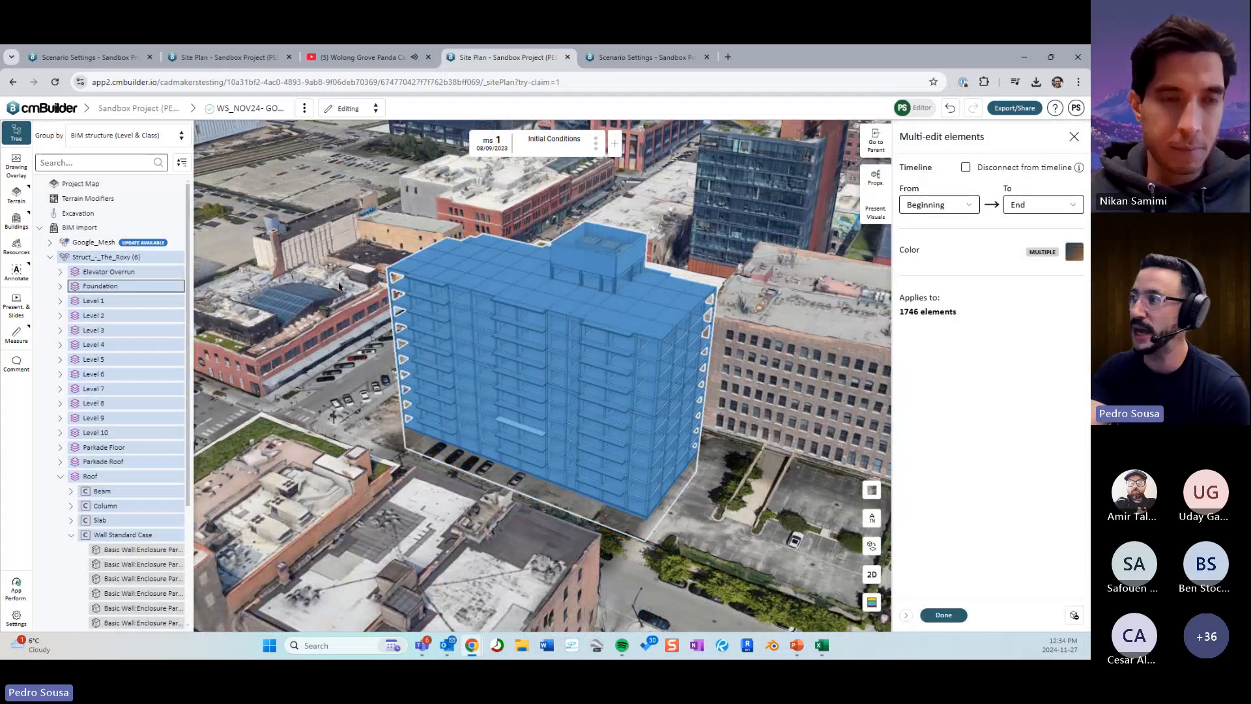
left_click(878, 215)
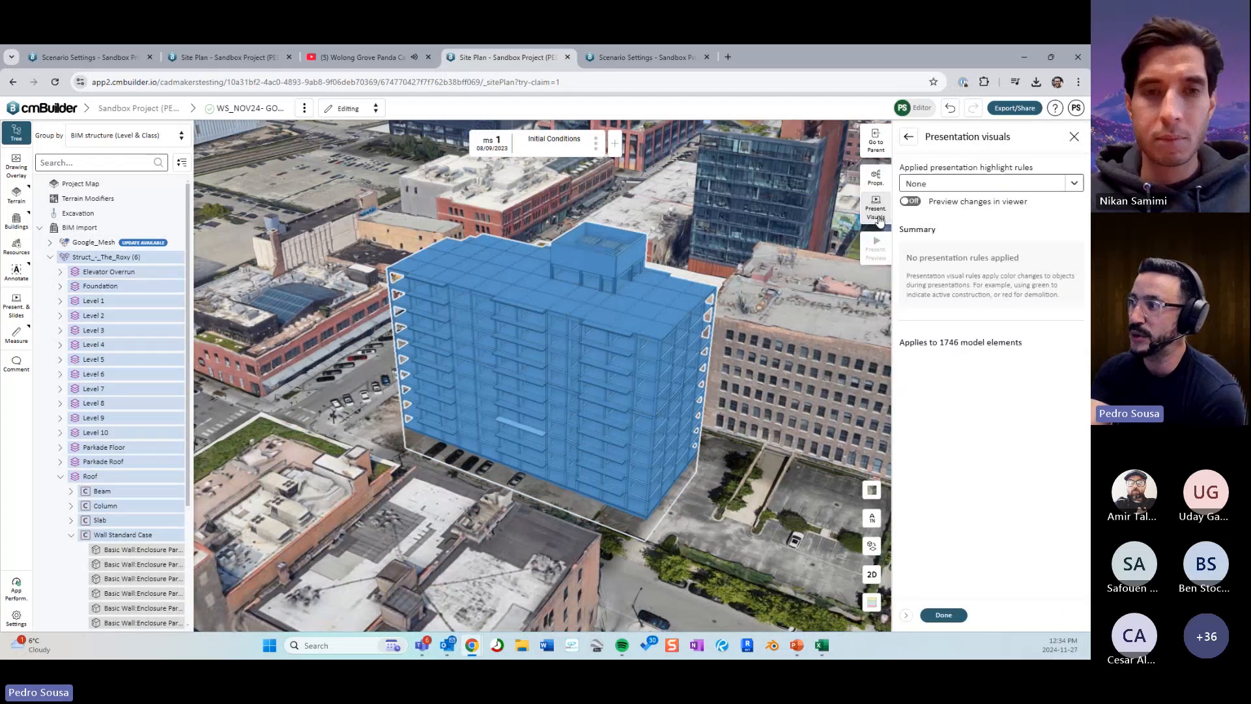
left_click(935, 186)
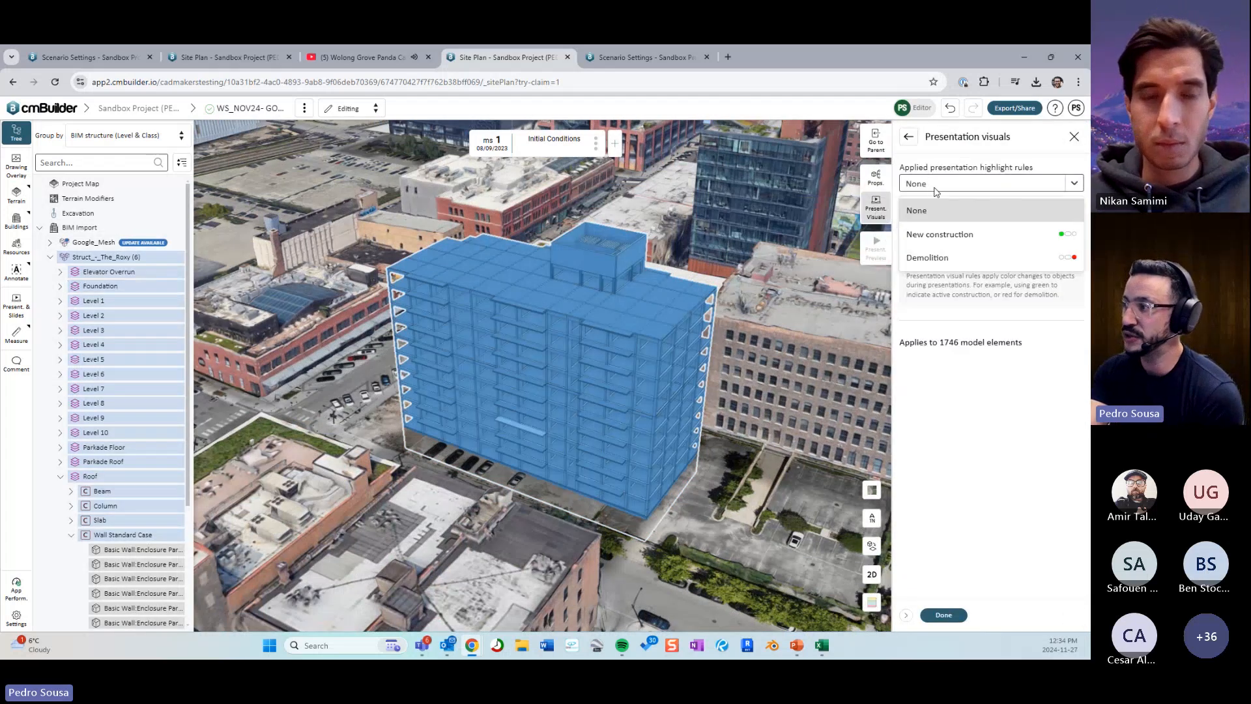
left_click(951, 236)
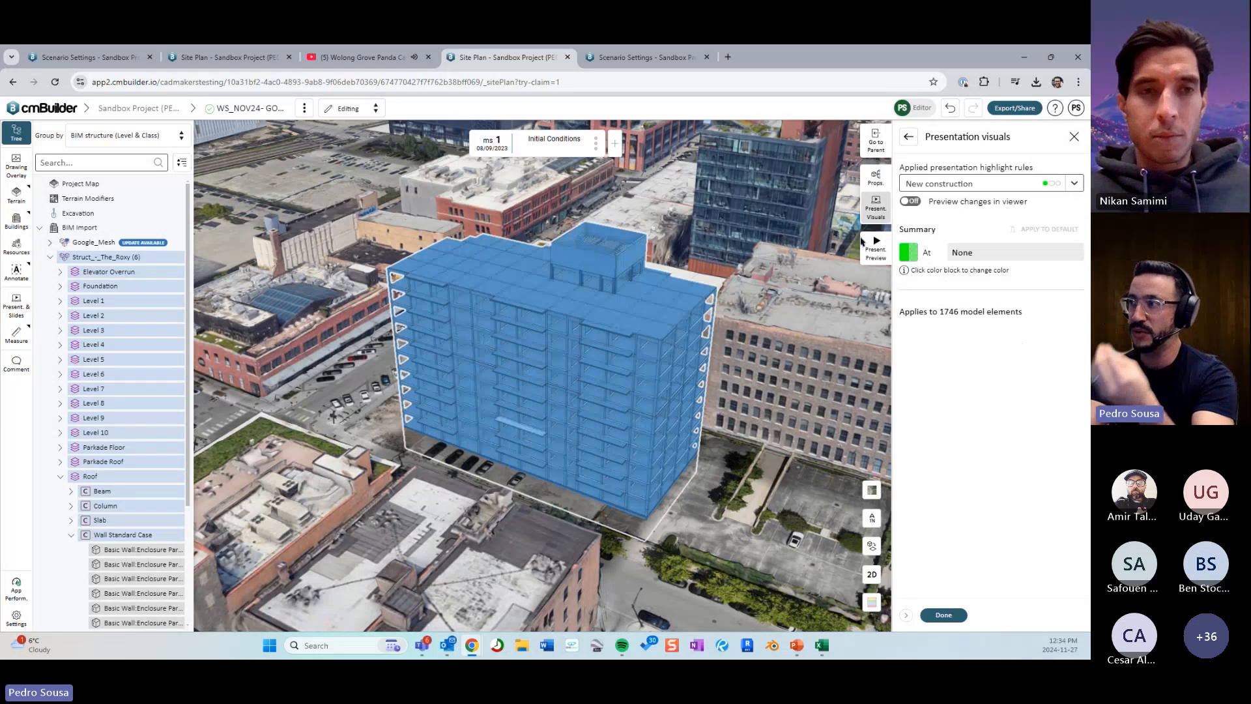
left_click(944, 614)
left_click(944, 612)
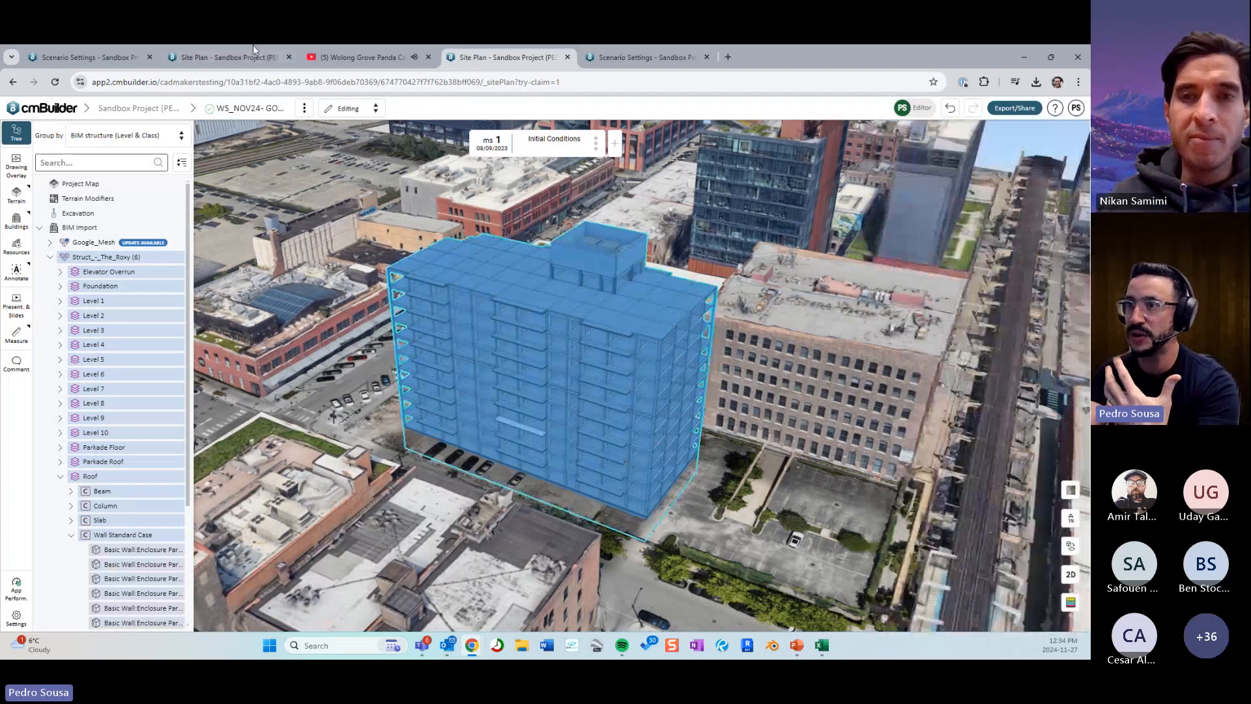
Switch to the Site Mobilization site plan and apply the New construction presentation highlight rule to all elements of the Concrete BIM model.
left_click(252, 52)
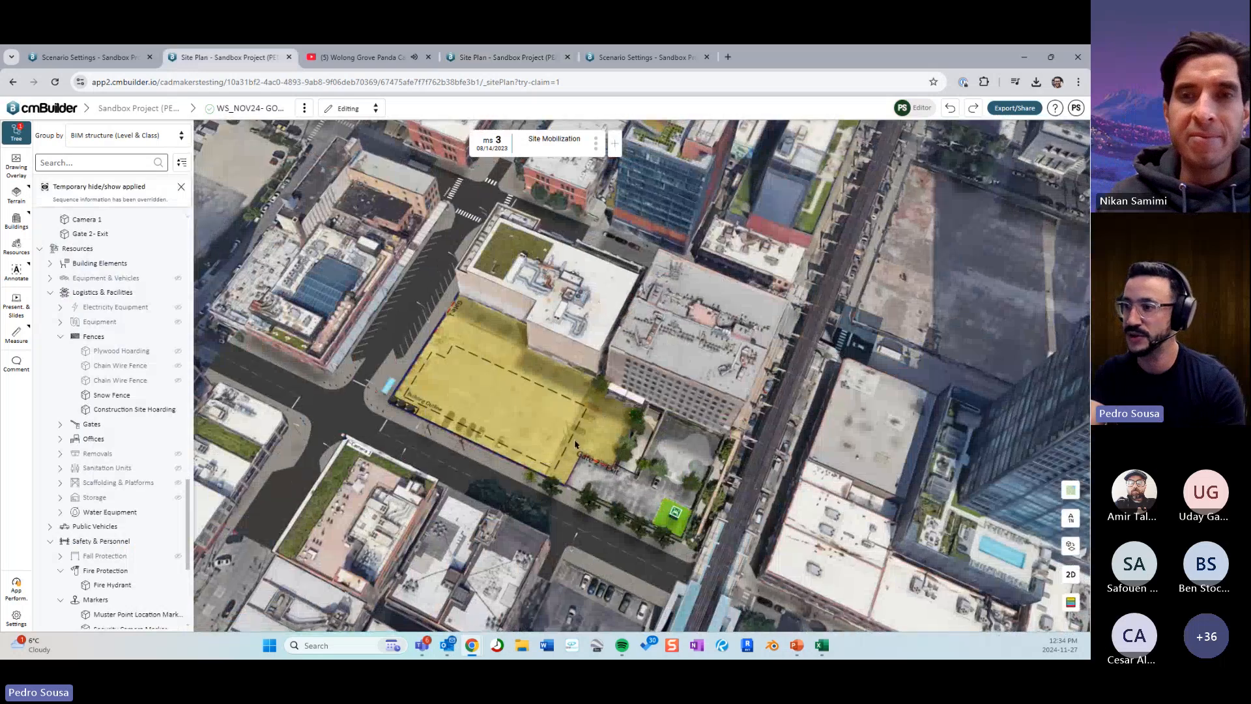
scroll(100, 294, "down", 10)
scroll(100, 313, "up", 15)
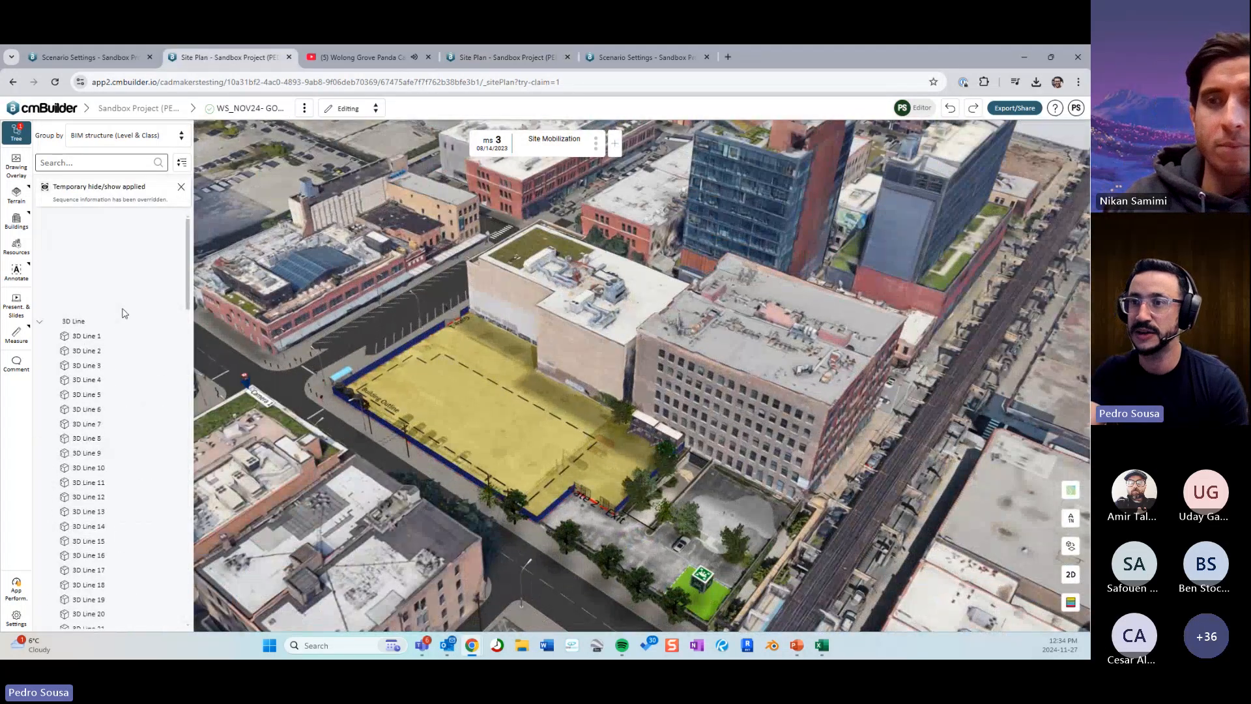
left_click(39, 263)
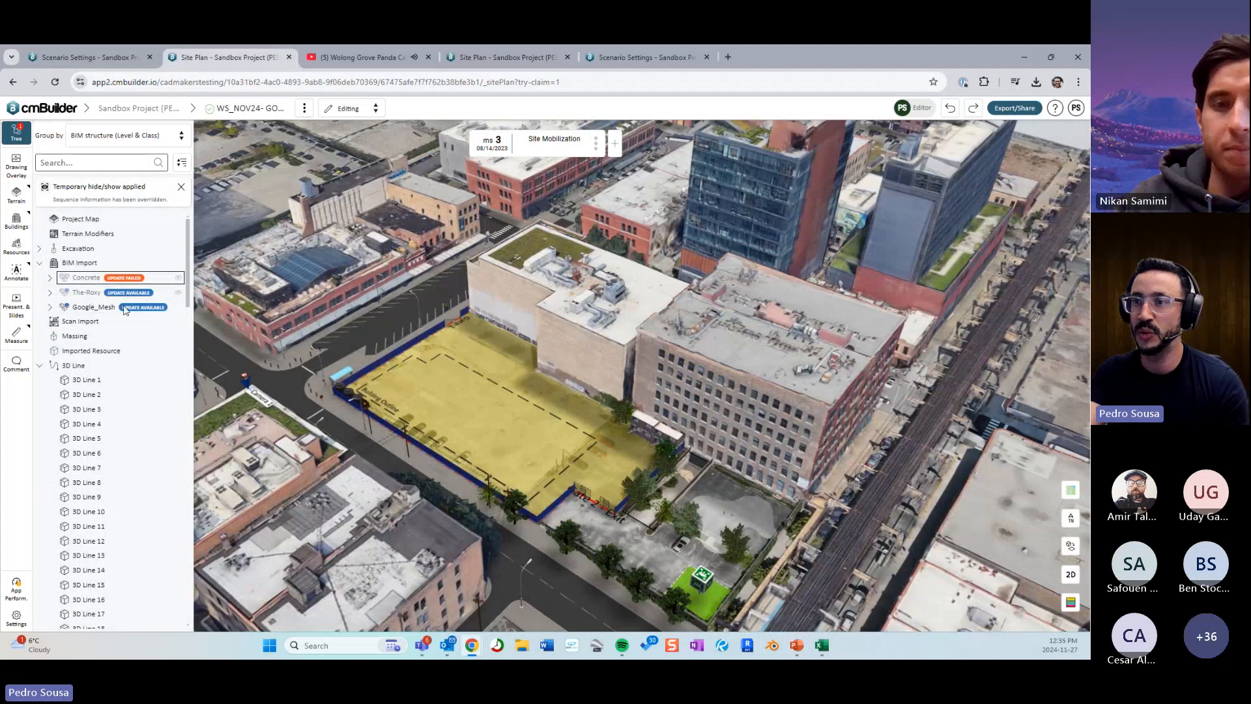
left_click(91, 277)
right_click(90, 282)
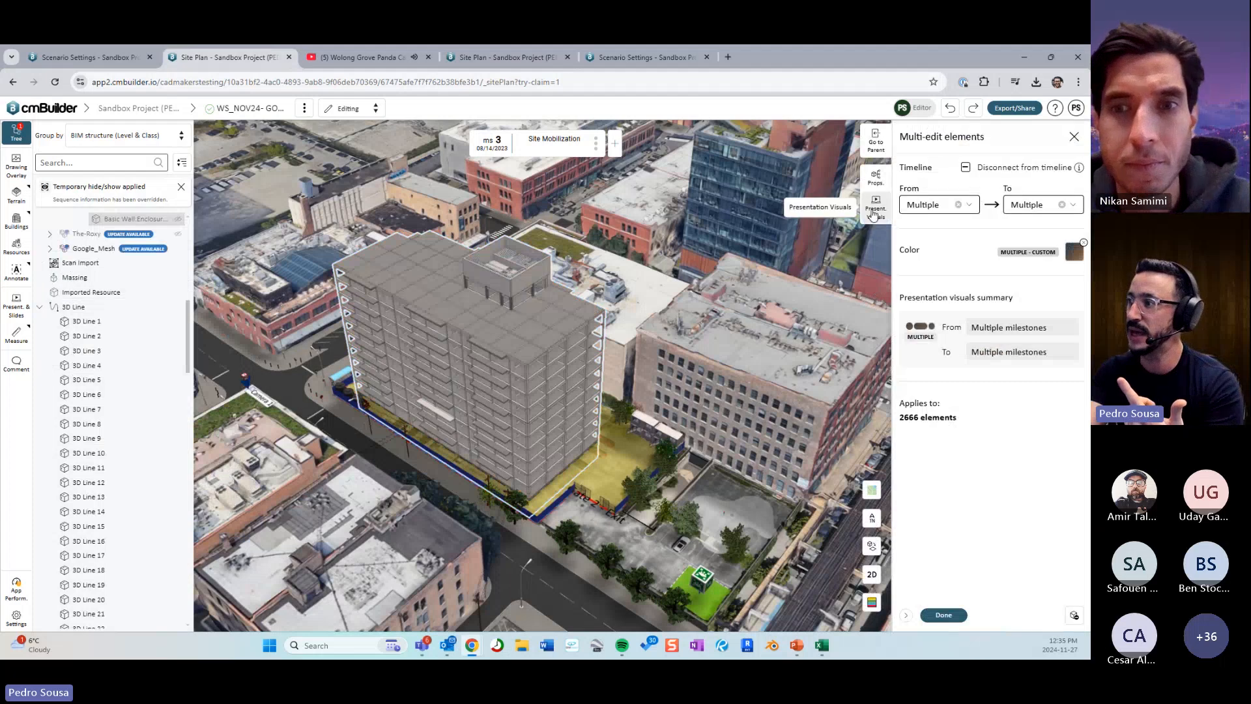
left_click(981, 326)
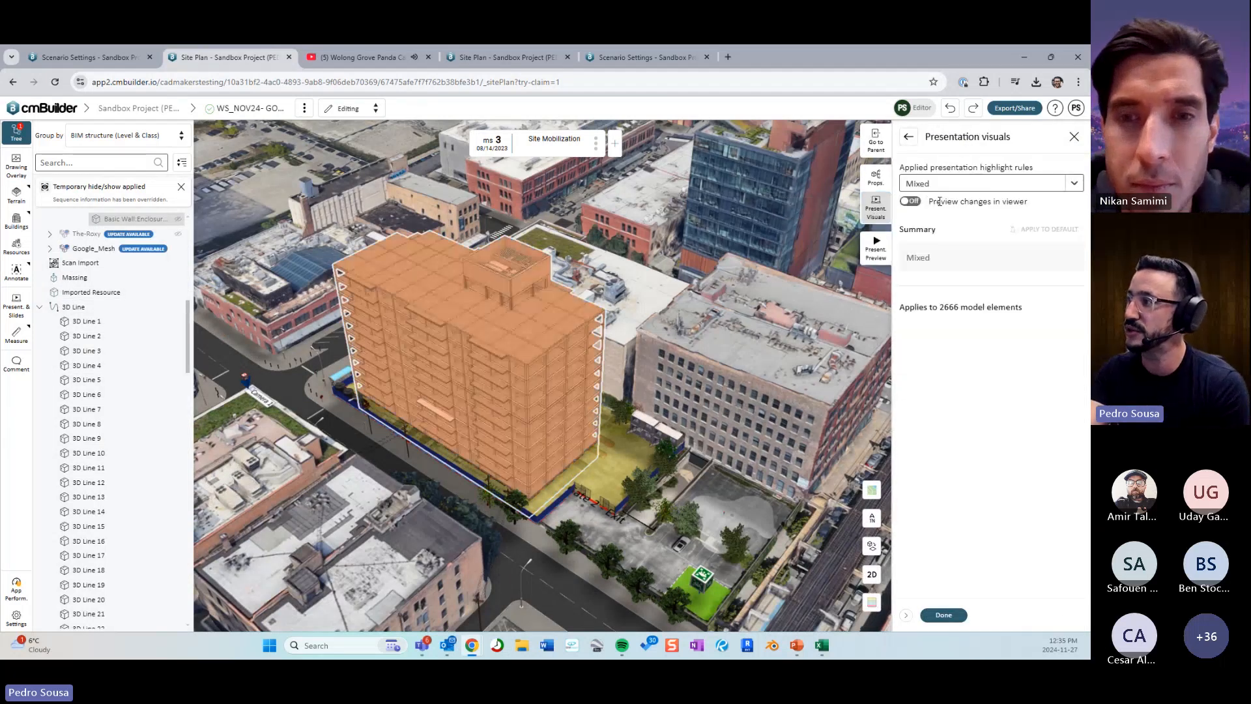
left_click(949, 185)
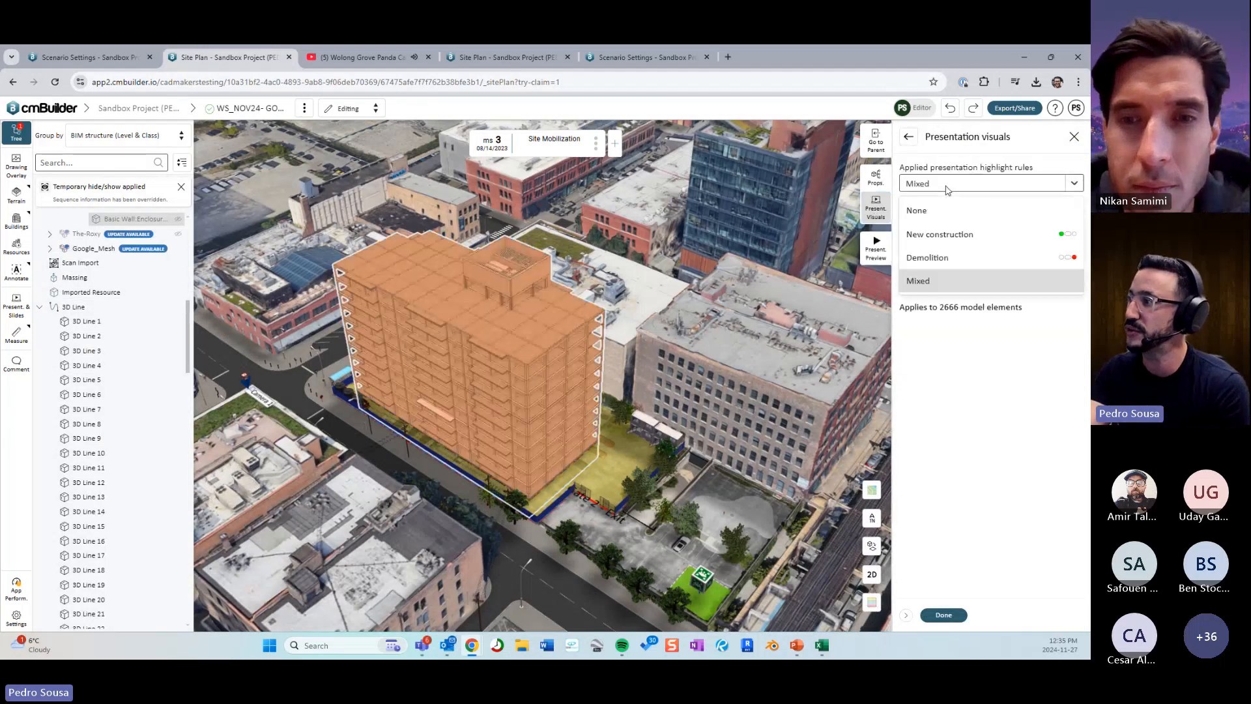
left_click(939, 239)
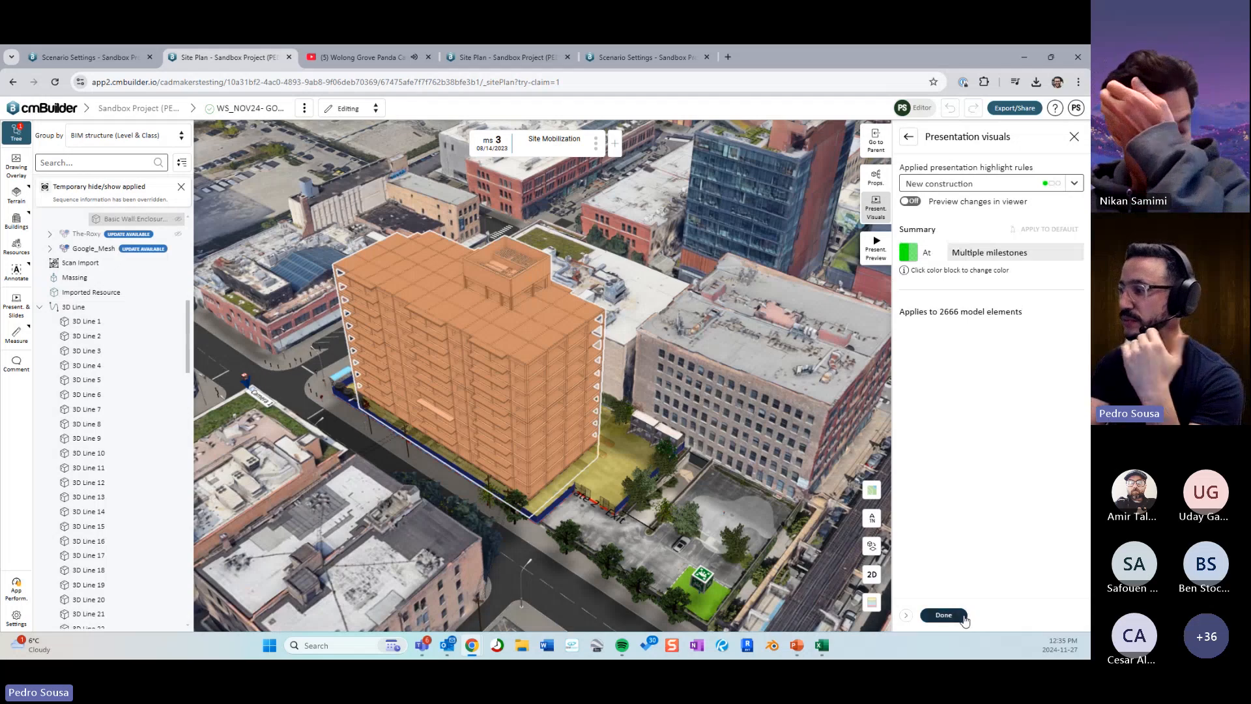
left_click(963, 617)
left_click(947, 615)
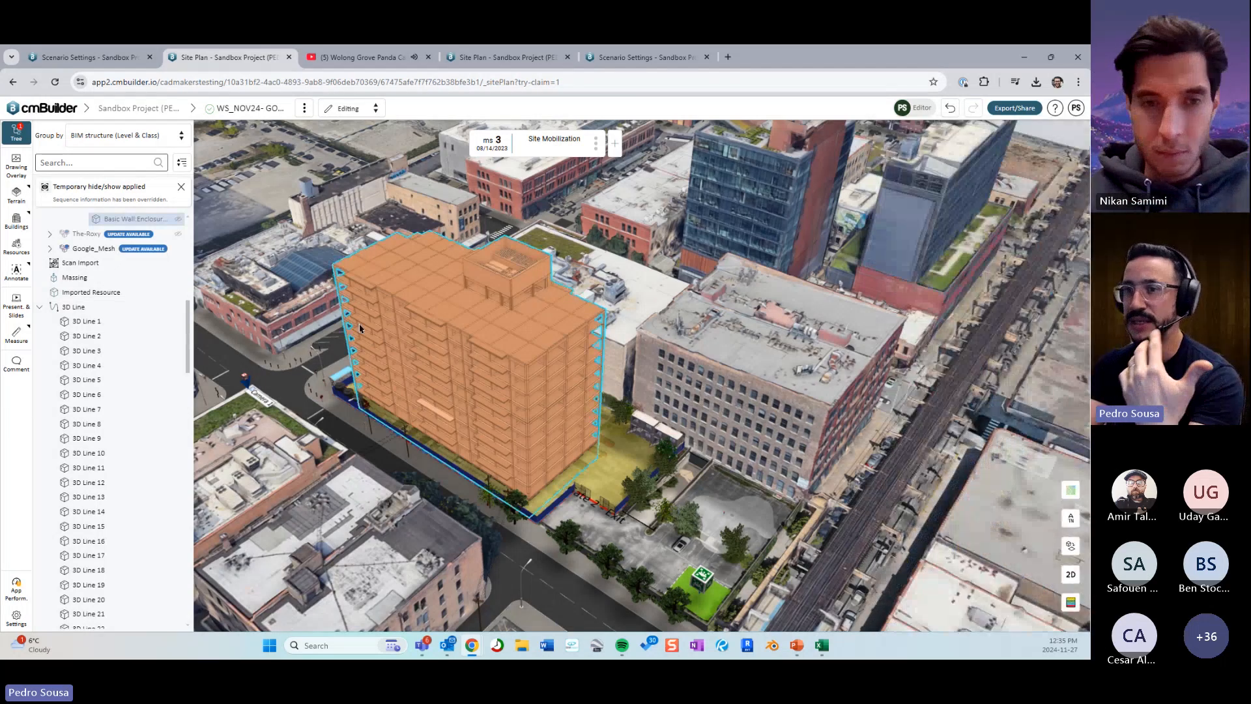
Play the presentation from the Milestone 10 Detailed Excavation slide through the L1 columns and L2 slab pours, and exit it.
left_click(17, 304)
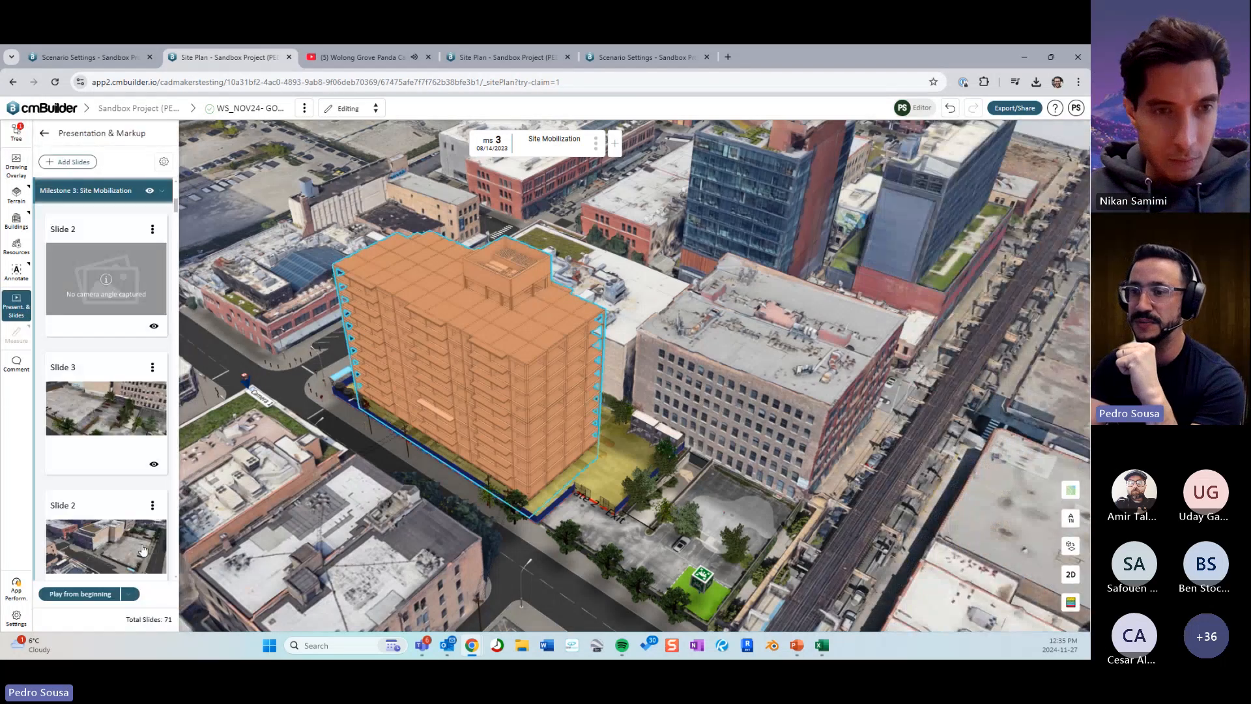
scroll(117, 404, "down", 10)
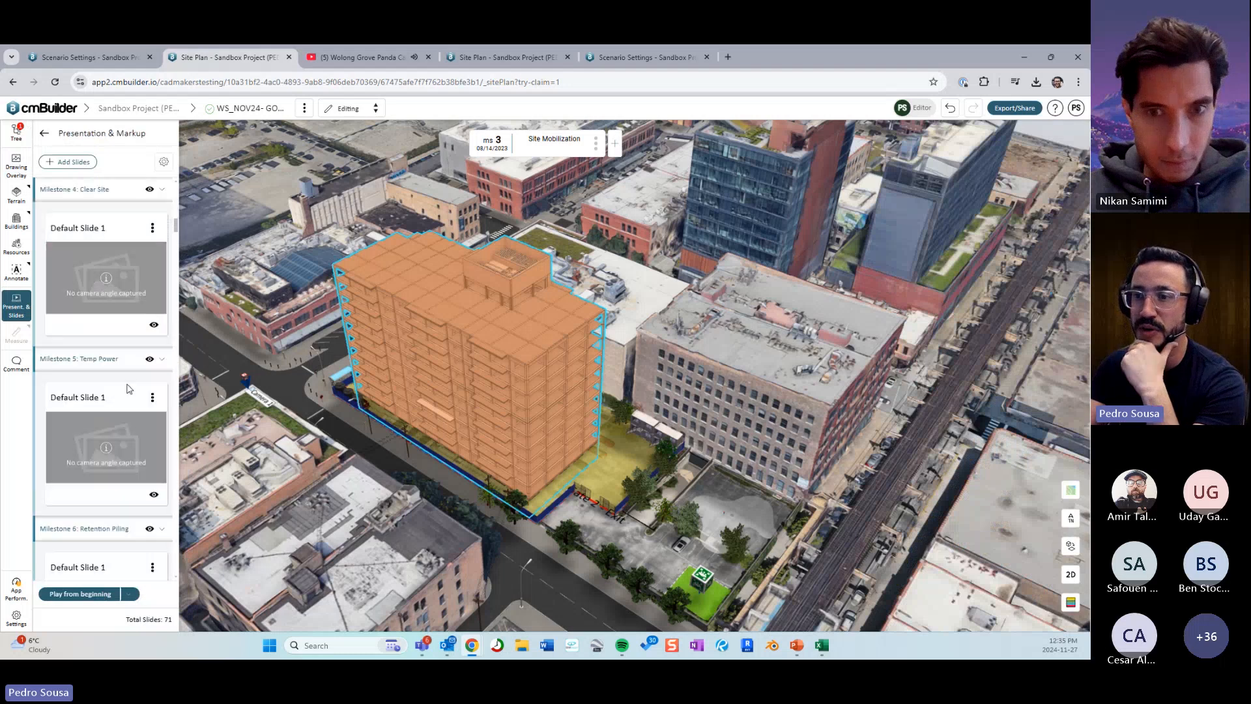
scroll(123, 400, "down", 3)
scroll(117, 409, "down", 5)
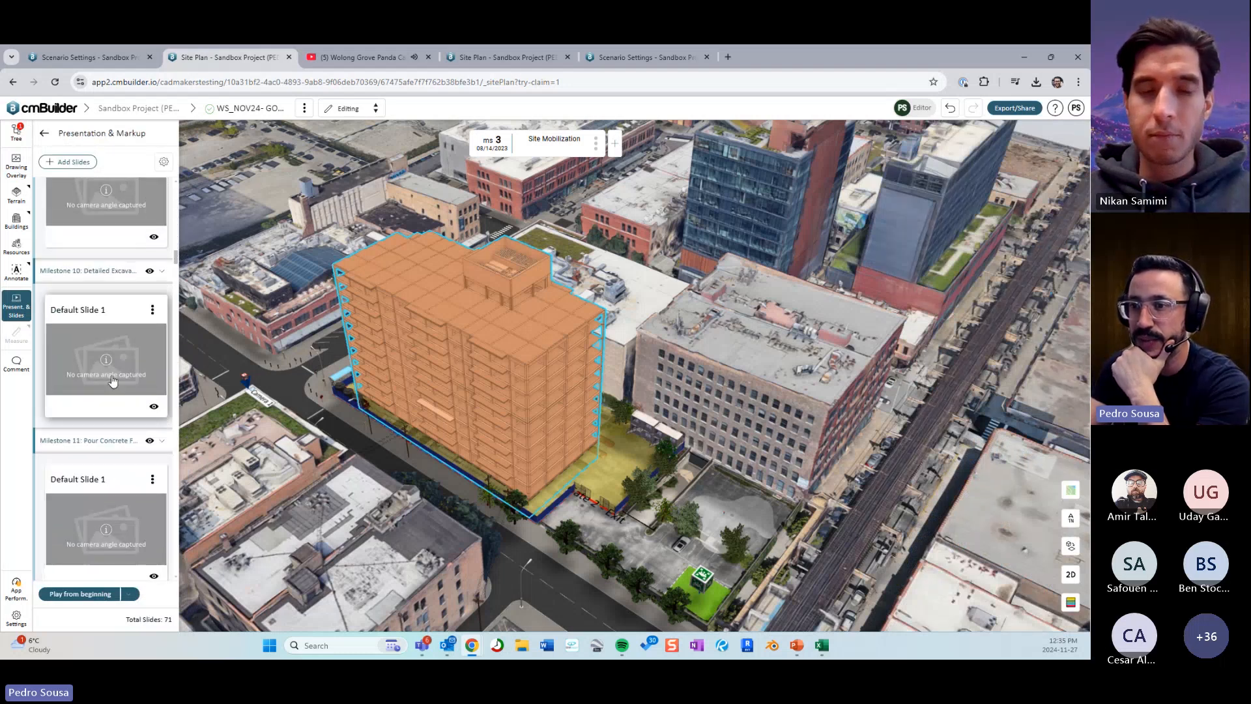
left_click(135, 320)
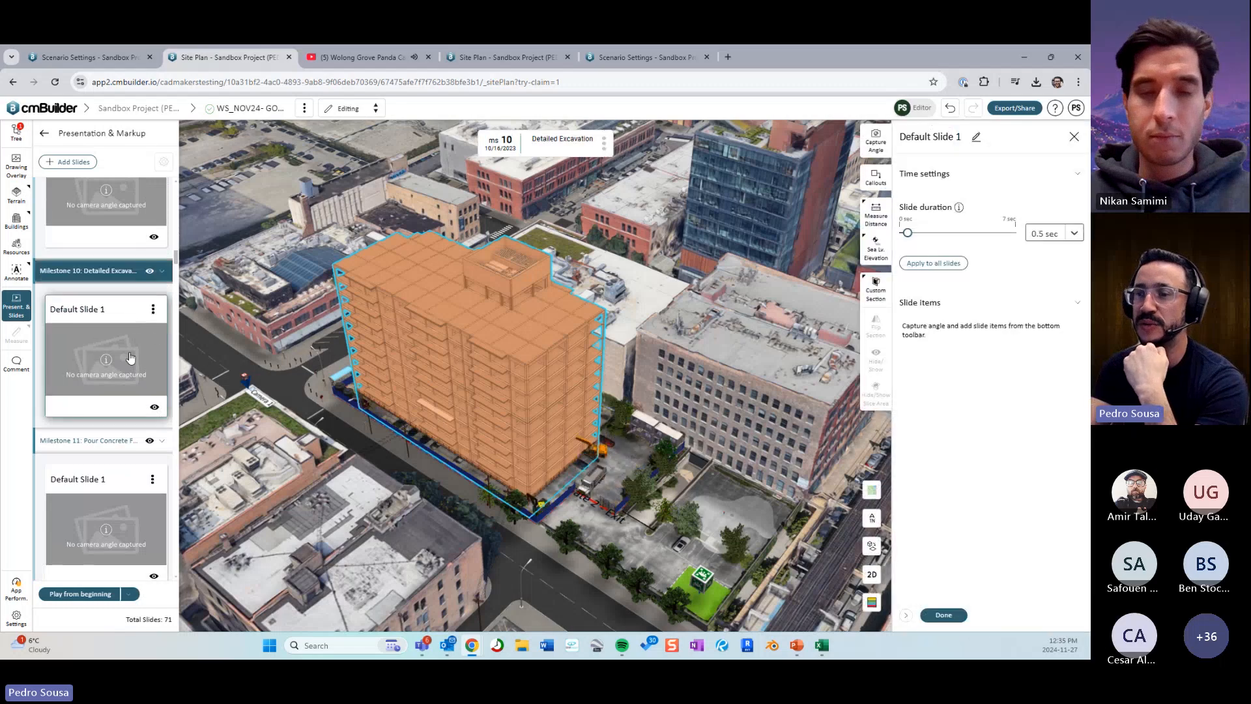
left_click(130, 594)
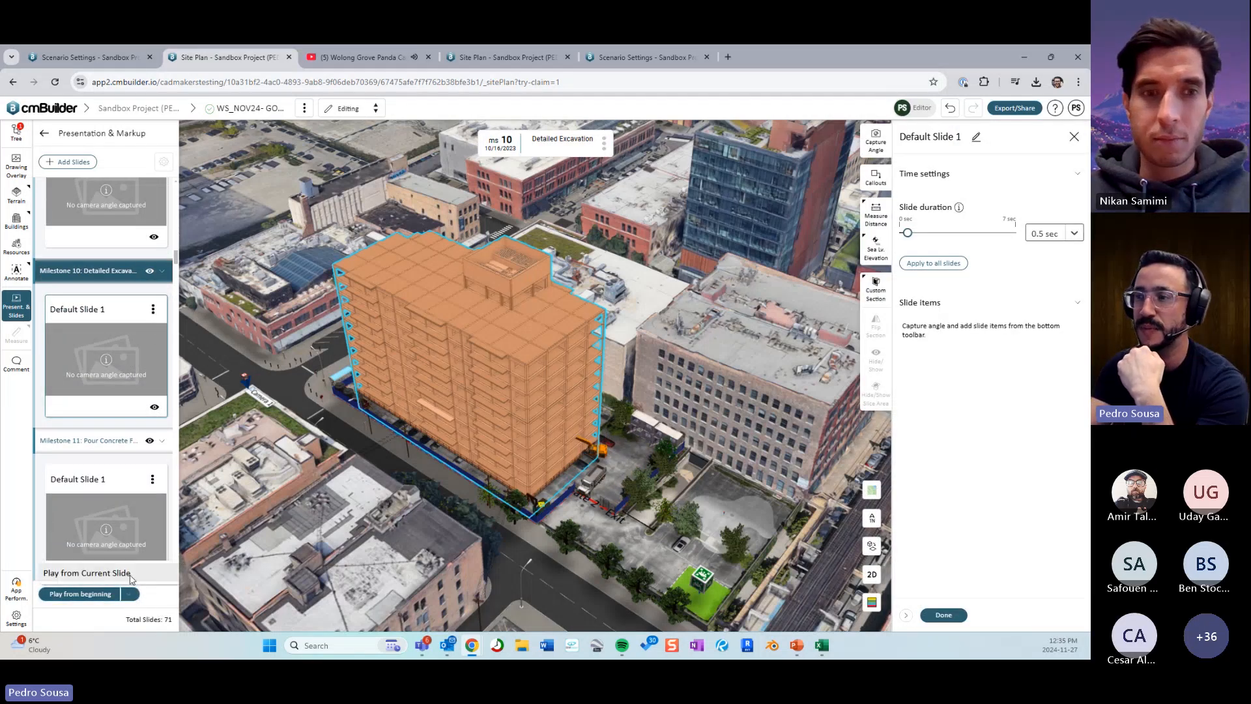
left_click(104, 574)
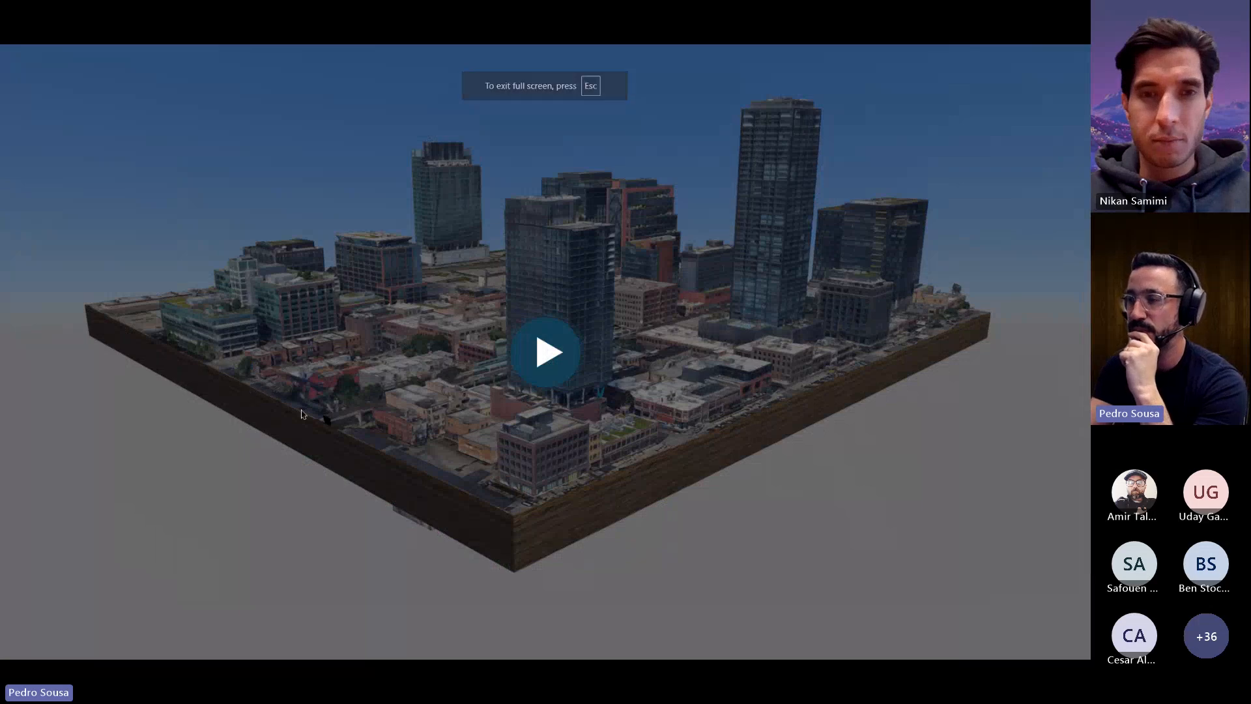
left_click(303, 389)
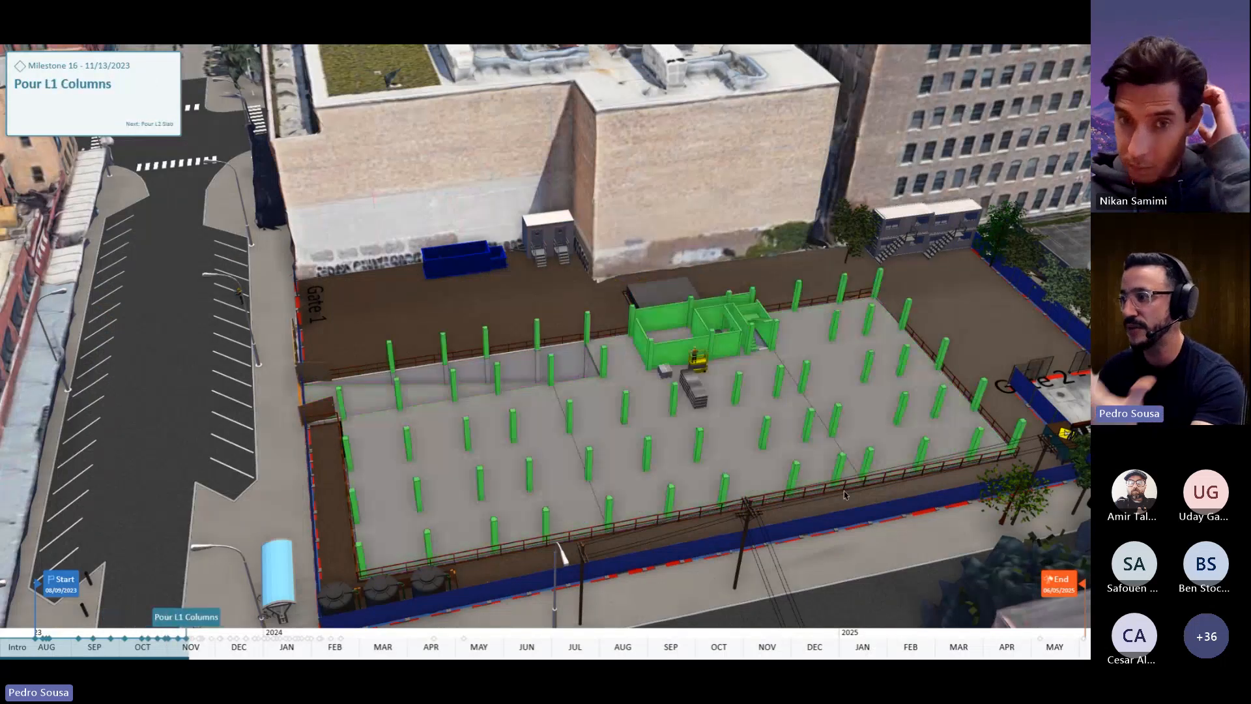
key("Escape")
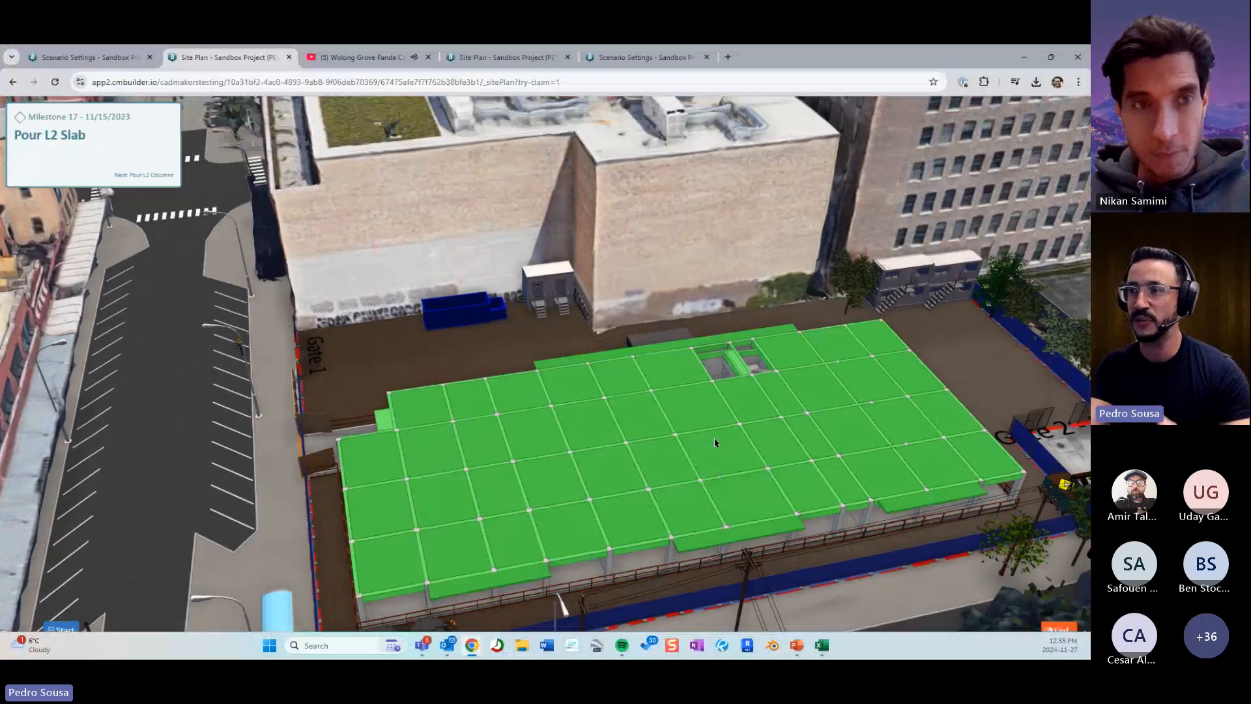
key("Escape")
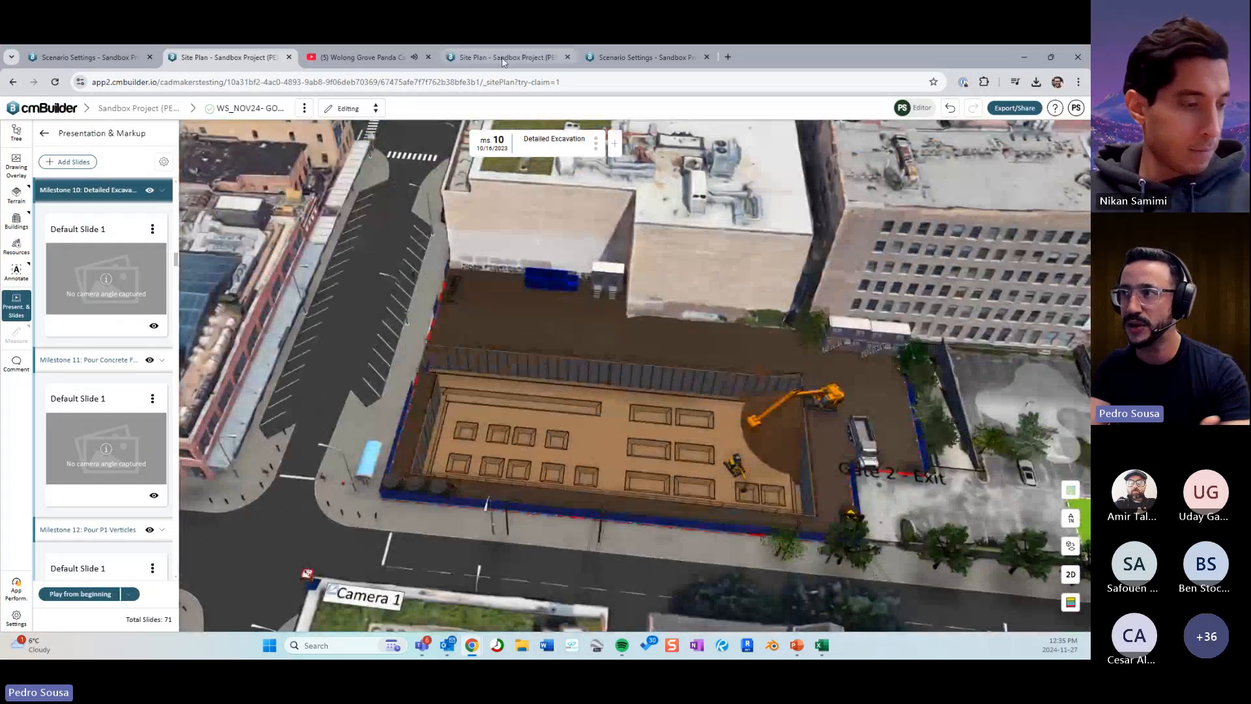
Return to the Initial Conditions site plan and hide the Google_Mesh model and the Project Map around the building structure.
left_click(533, 58)
left_click(786, 485)
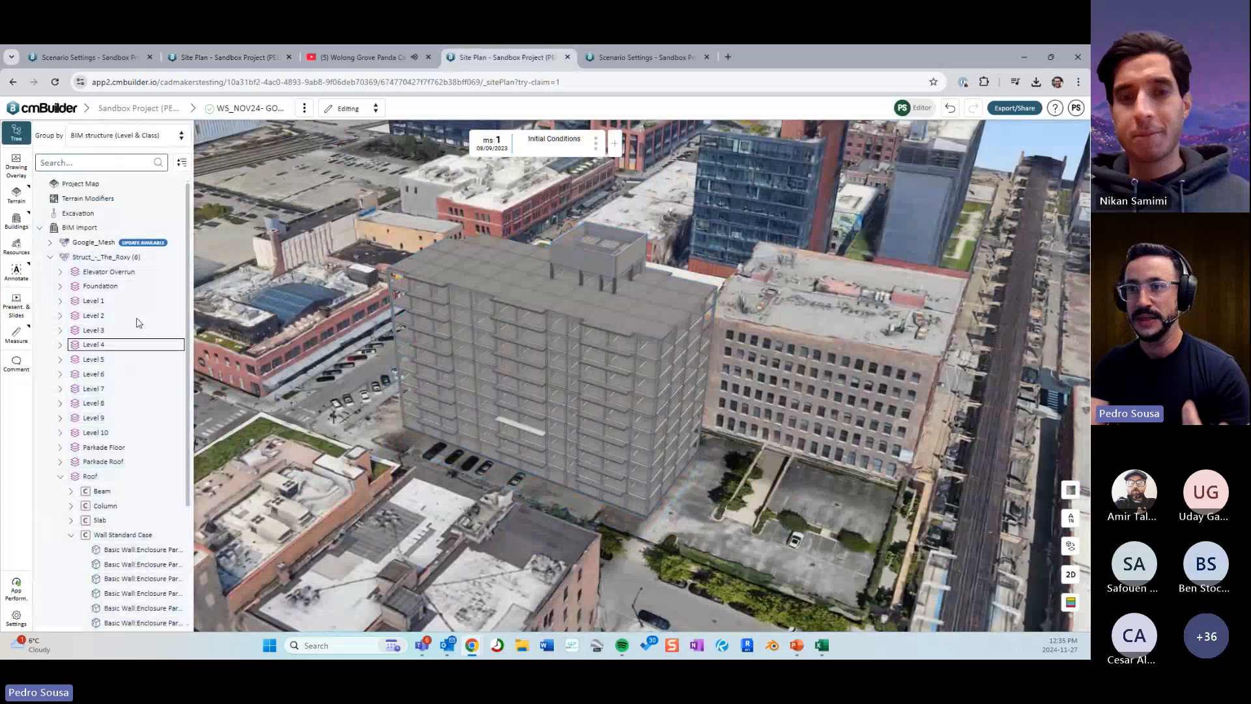
left_click(51, 260)
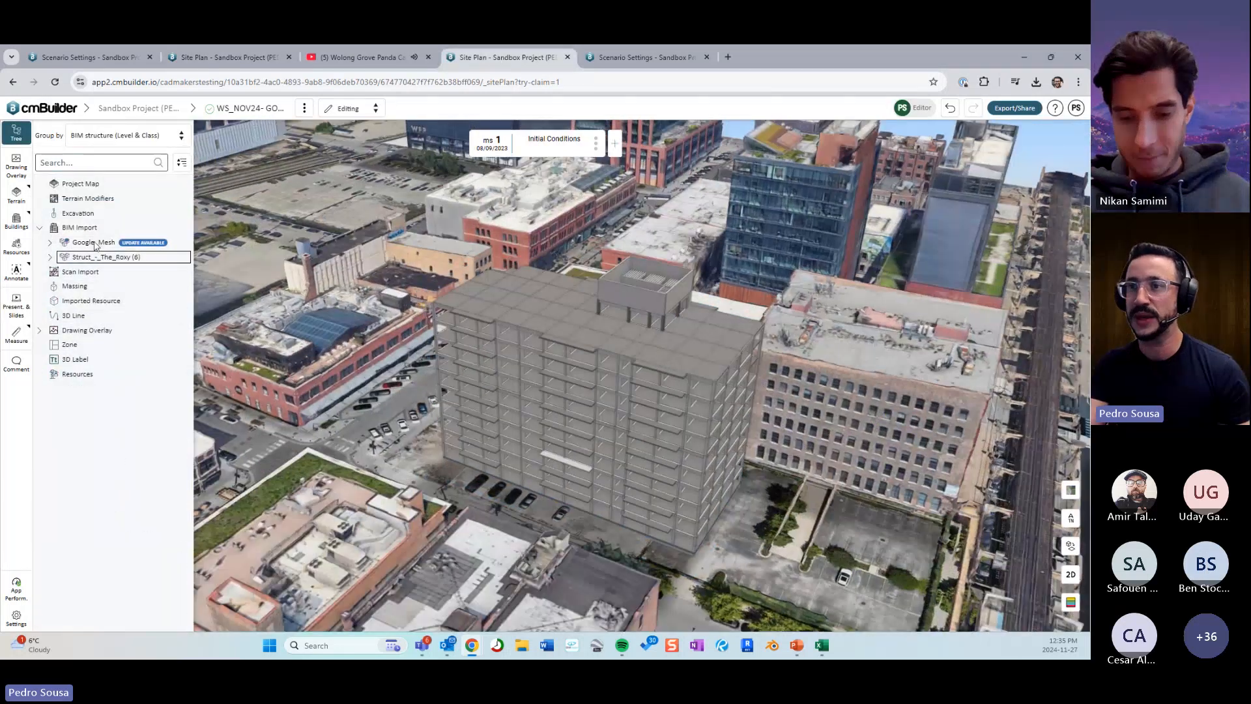
left_click(83, 242)
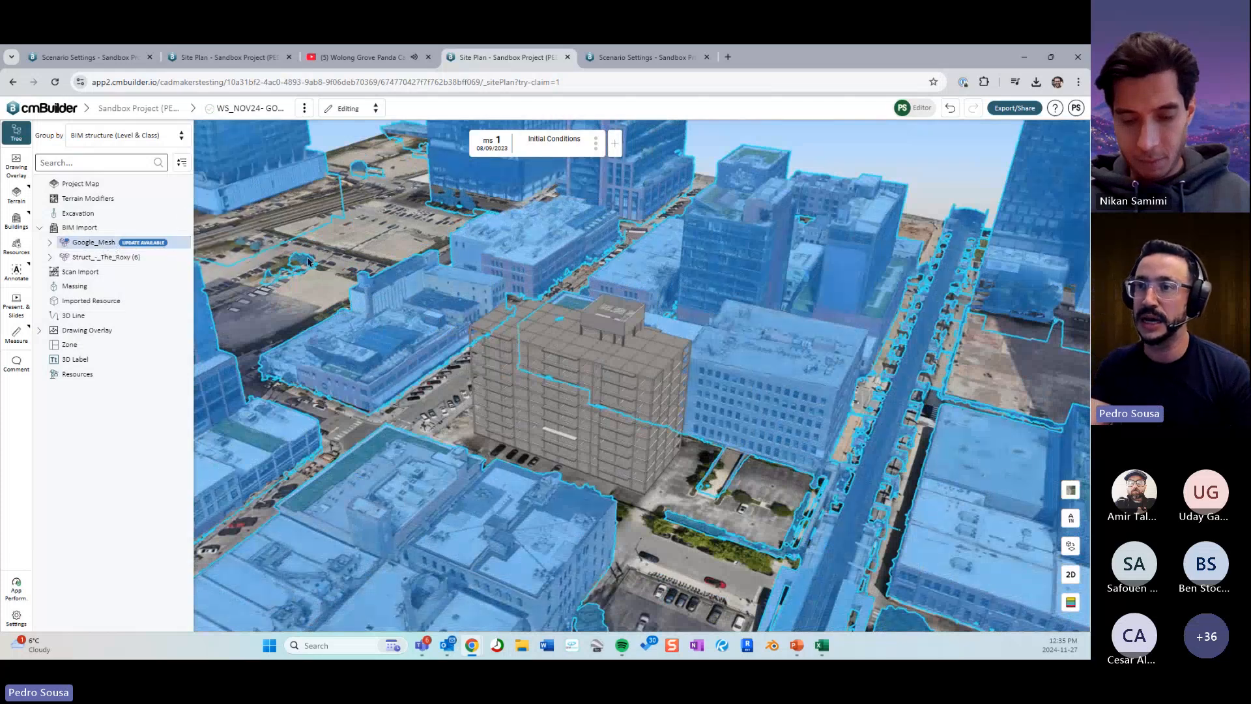
right_click(93, 245)
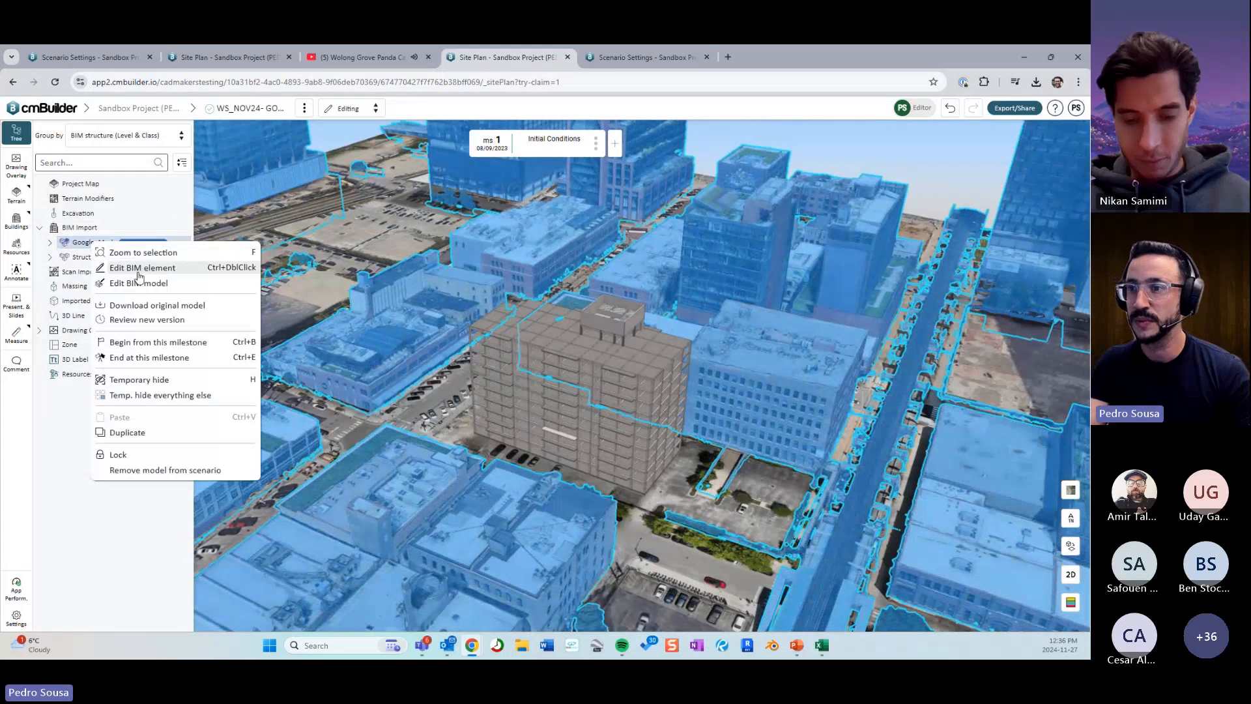
left_click(140, 267)
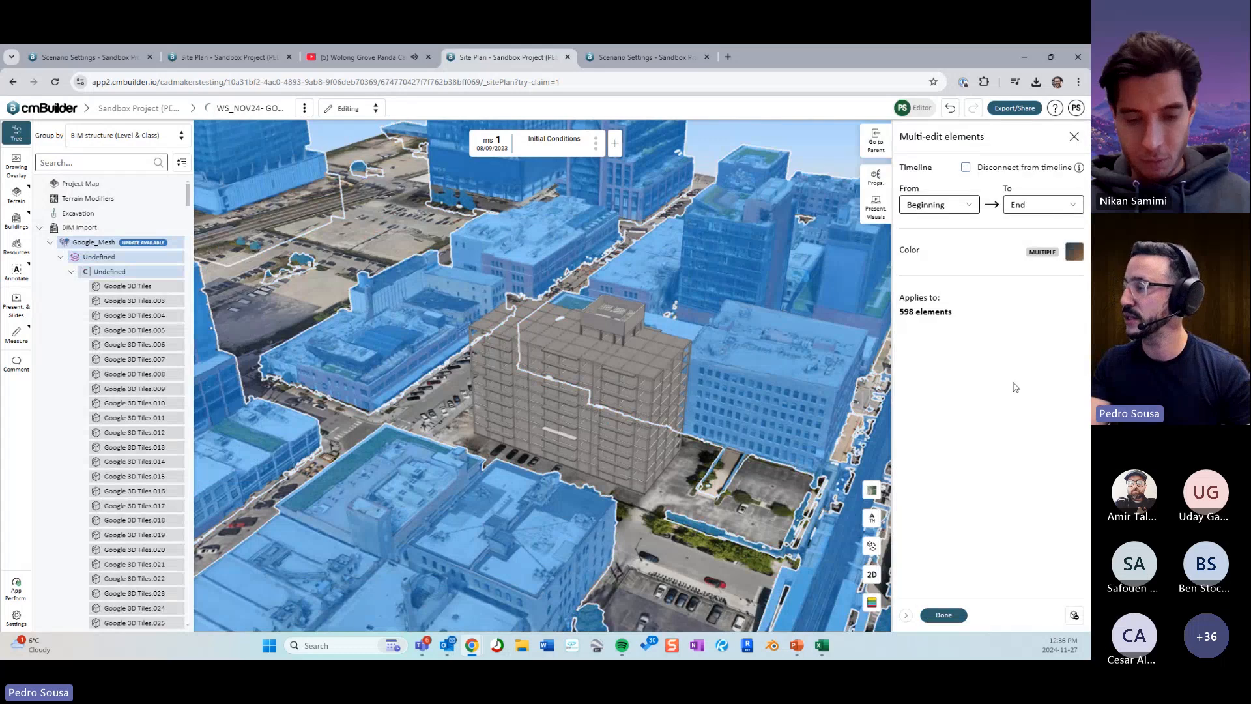
left_click(943, 614)
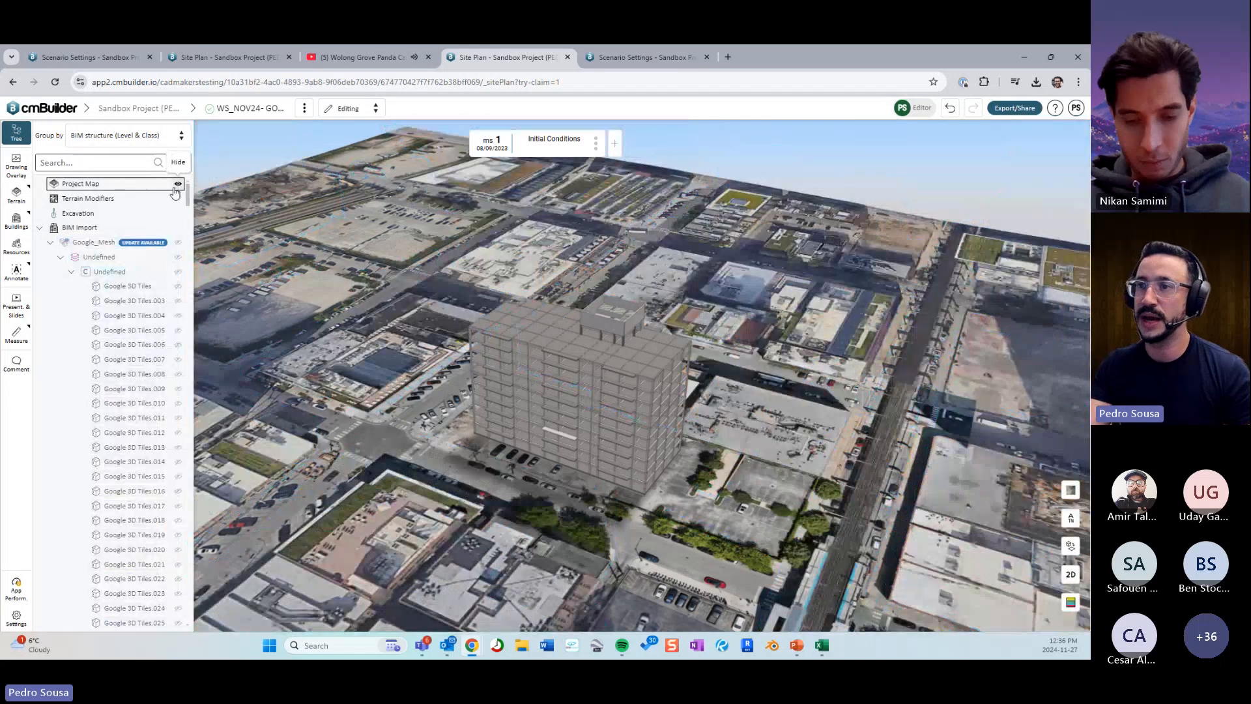
left_click(177, 184)
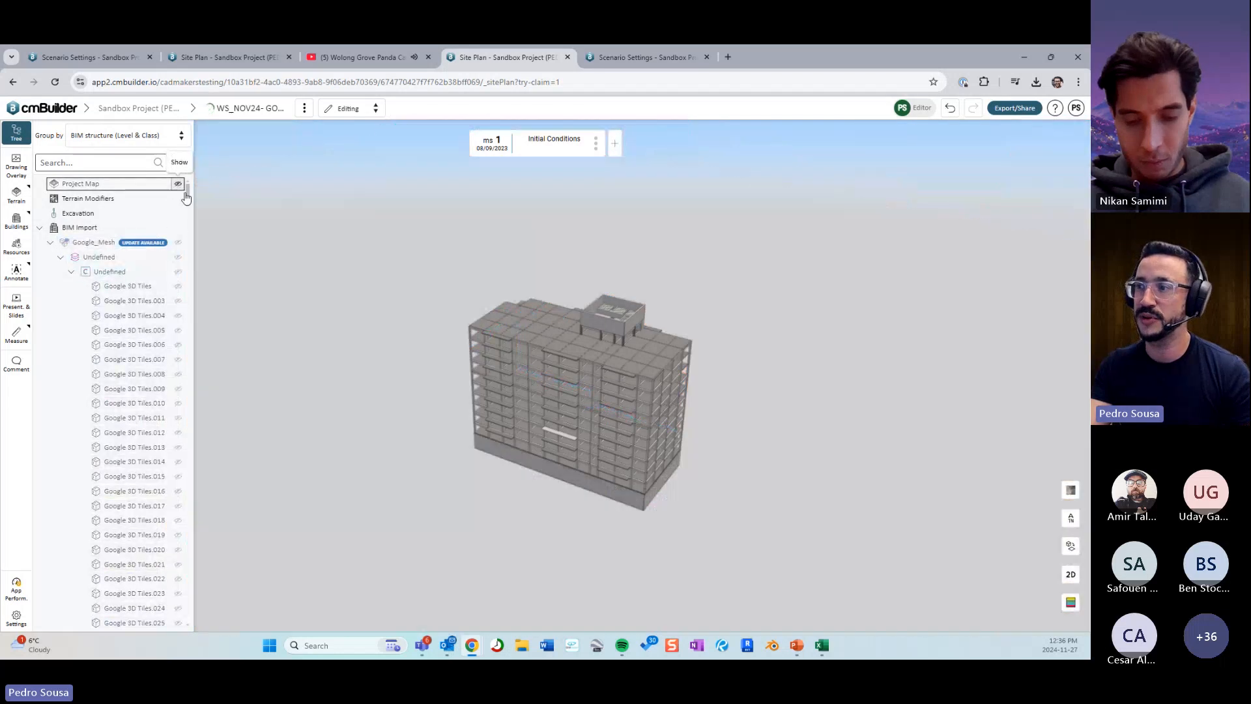
left_click(50, 243)
Examine the isolated building structure up close and from a low angle at its corner.
scroll(501, 324, "up", 5)
left_click_drag(500, 323, 494, 332)
right_click_drag(494, 332, 517, 354)
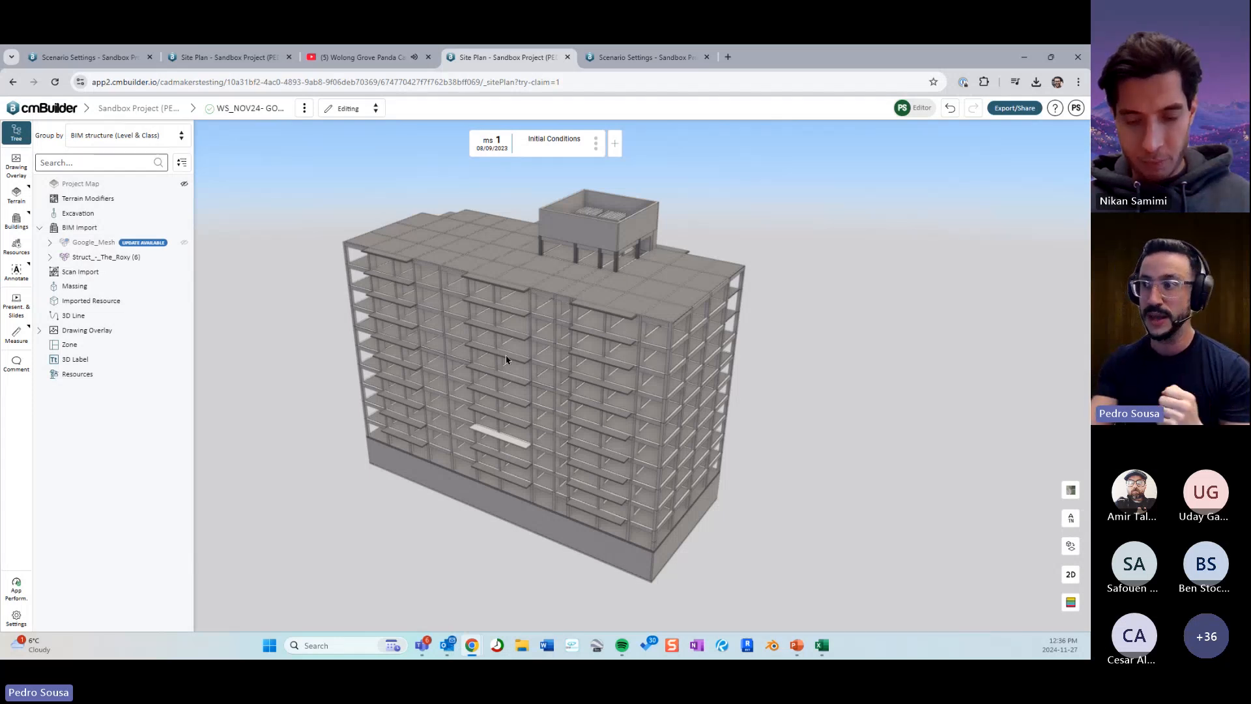
left_click_drag(697, 344, 671, 322)
left_click_drag(587, 362, 608, 398)
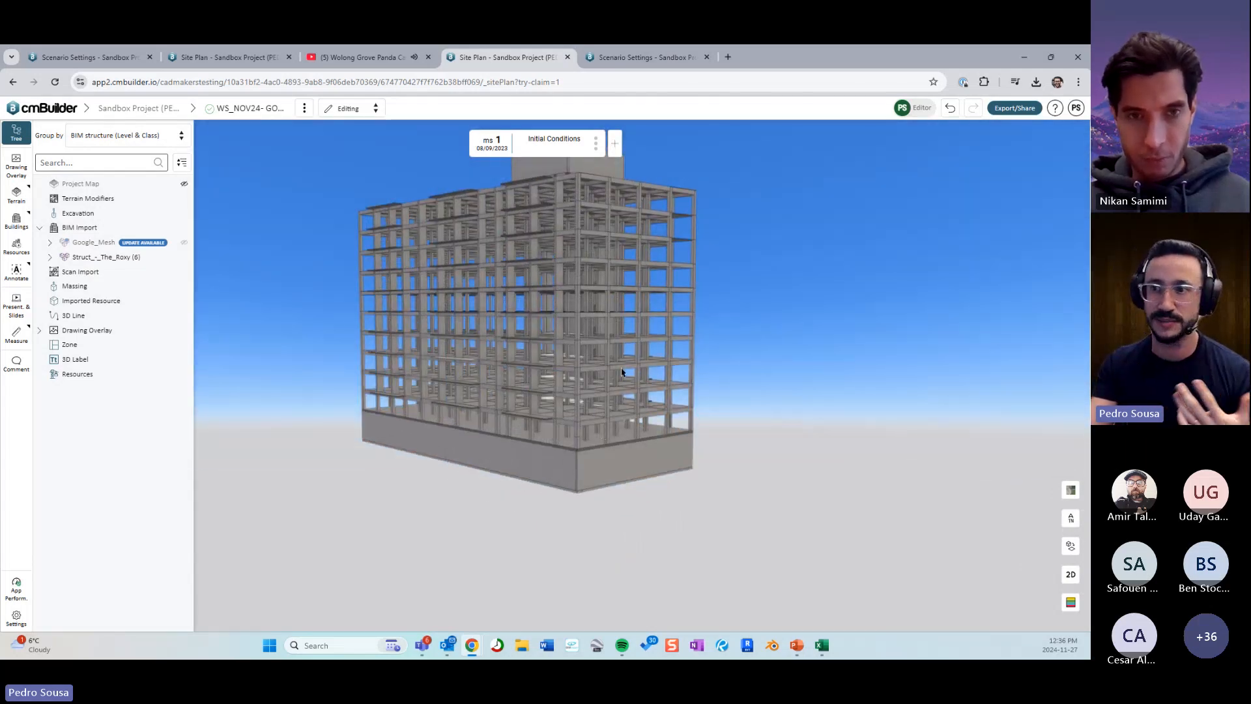
Duplicate the Struct_-_The_Roxy (6) BIM model.
left_click_drag(468, 332, 469, 352)
left_click(133, 258)
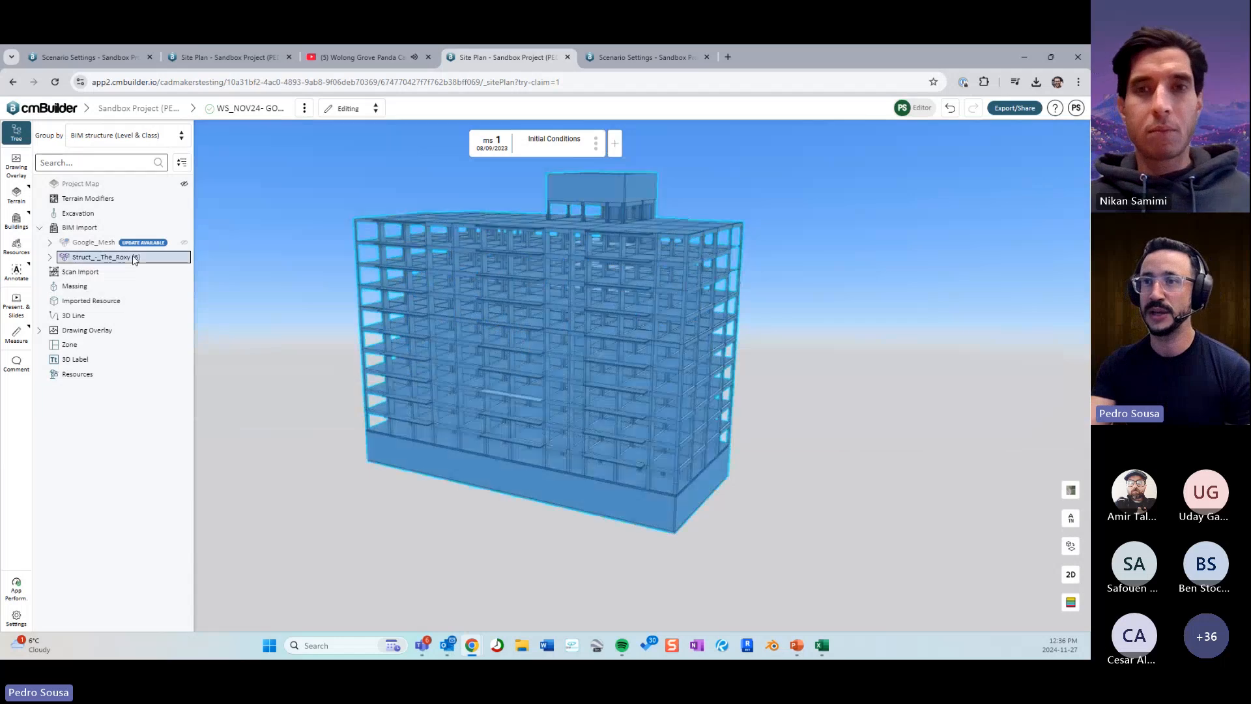
right_click(134, 260)
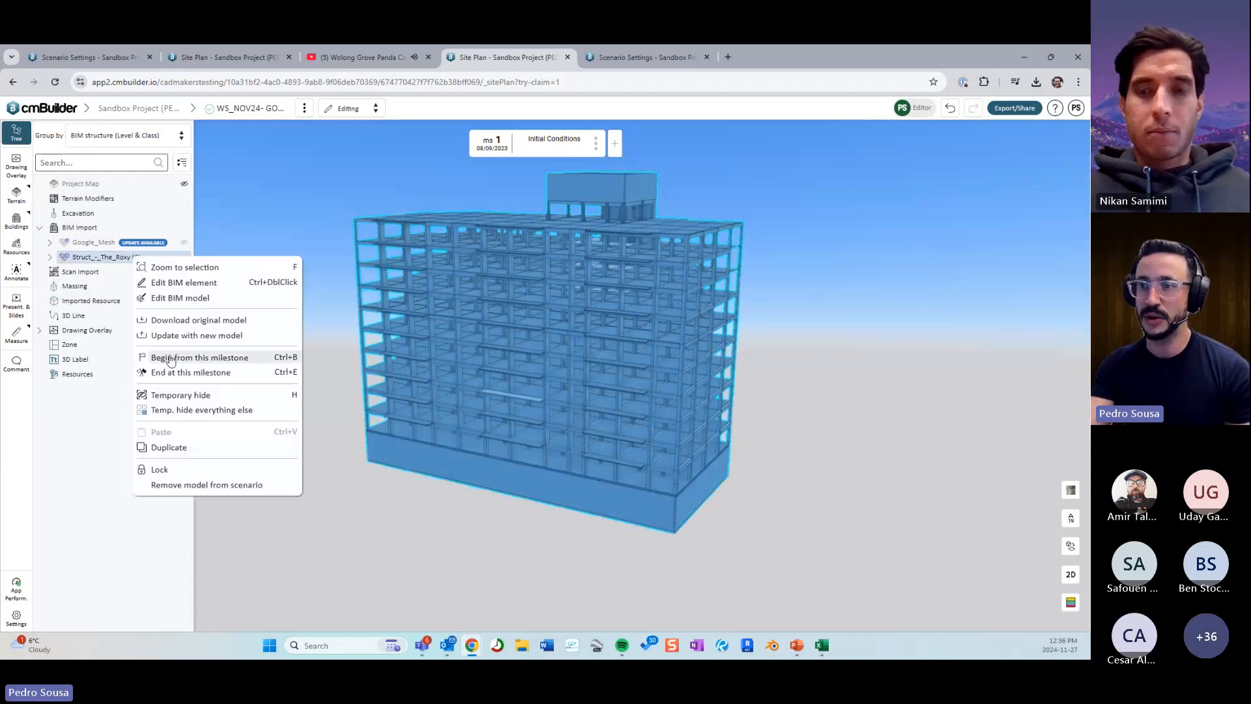
left_click(176, 447)
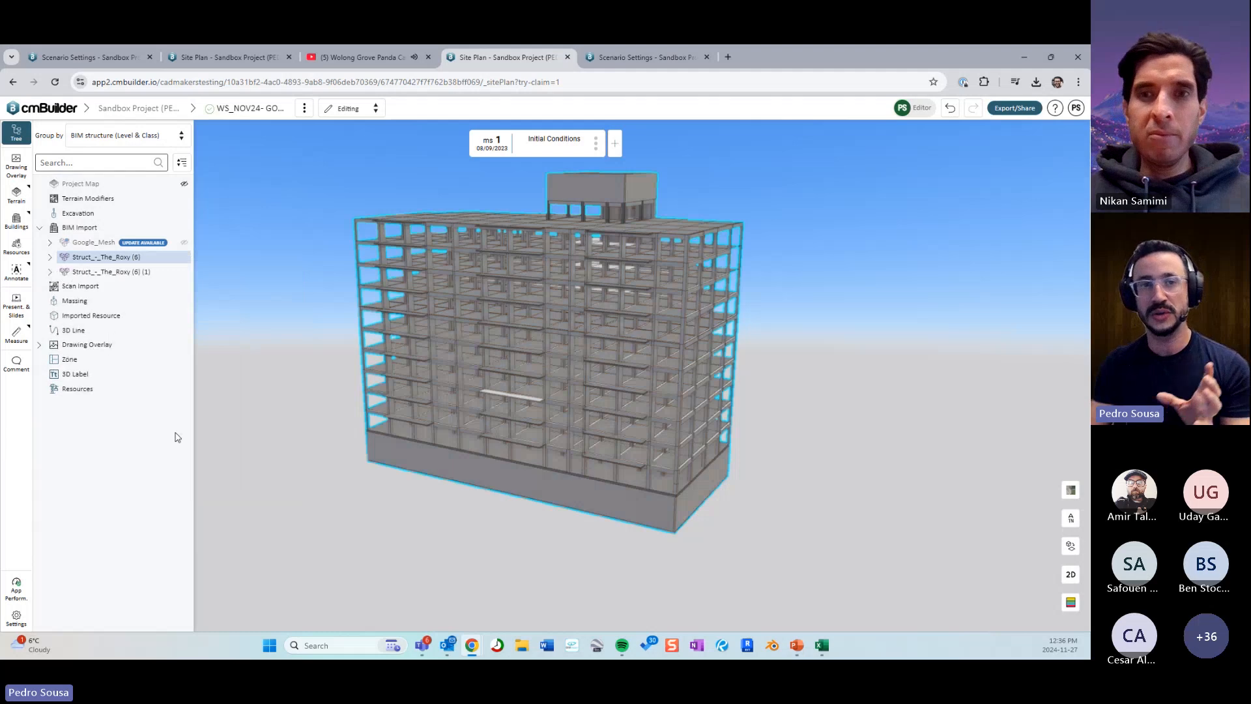
Rename the original Struct_-_The_Roxy (6) model as CONCRETE.
right_click(120, 260)
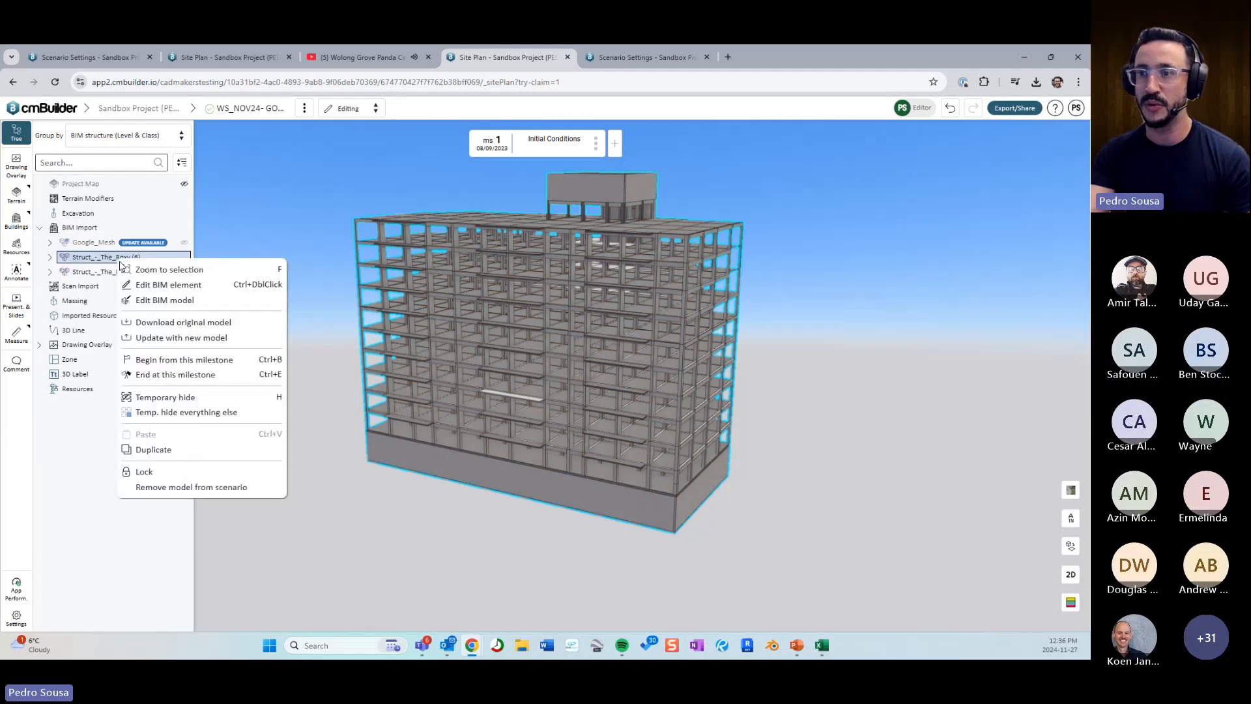
left_click(165, 301)
left_click(974, 138)
triple_click(974, 138)
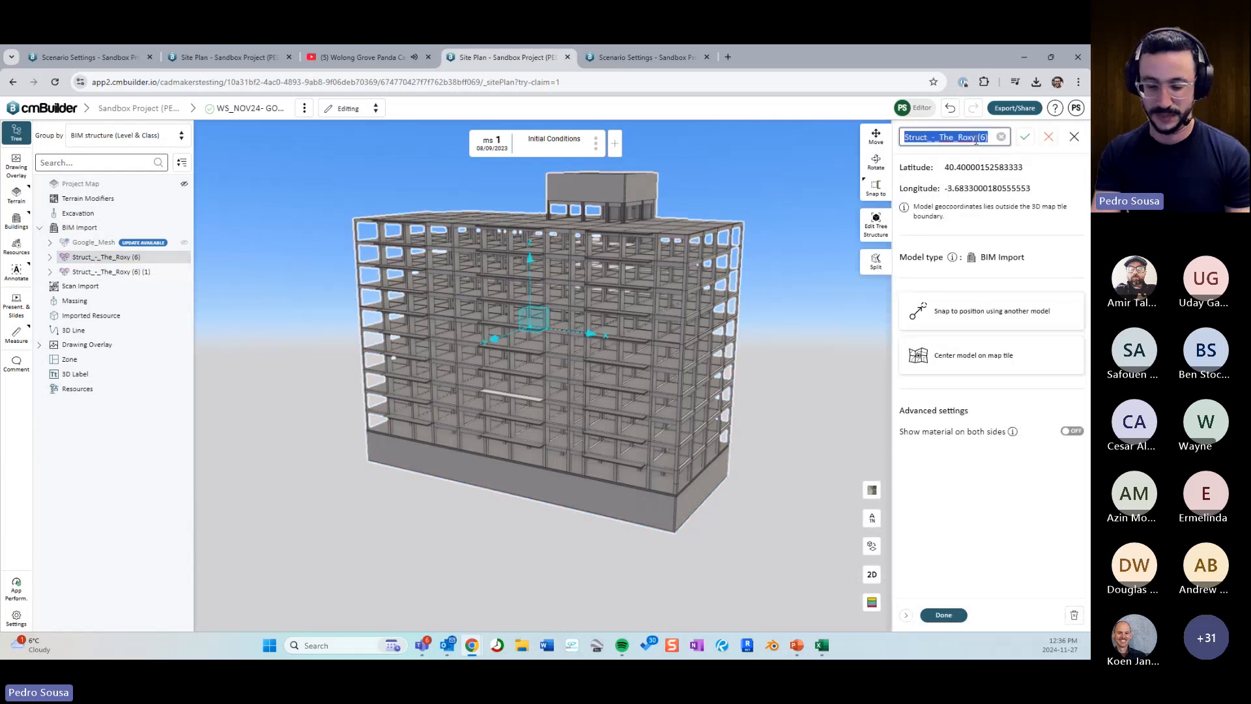
type("coNCRETE")
key("Return")
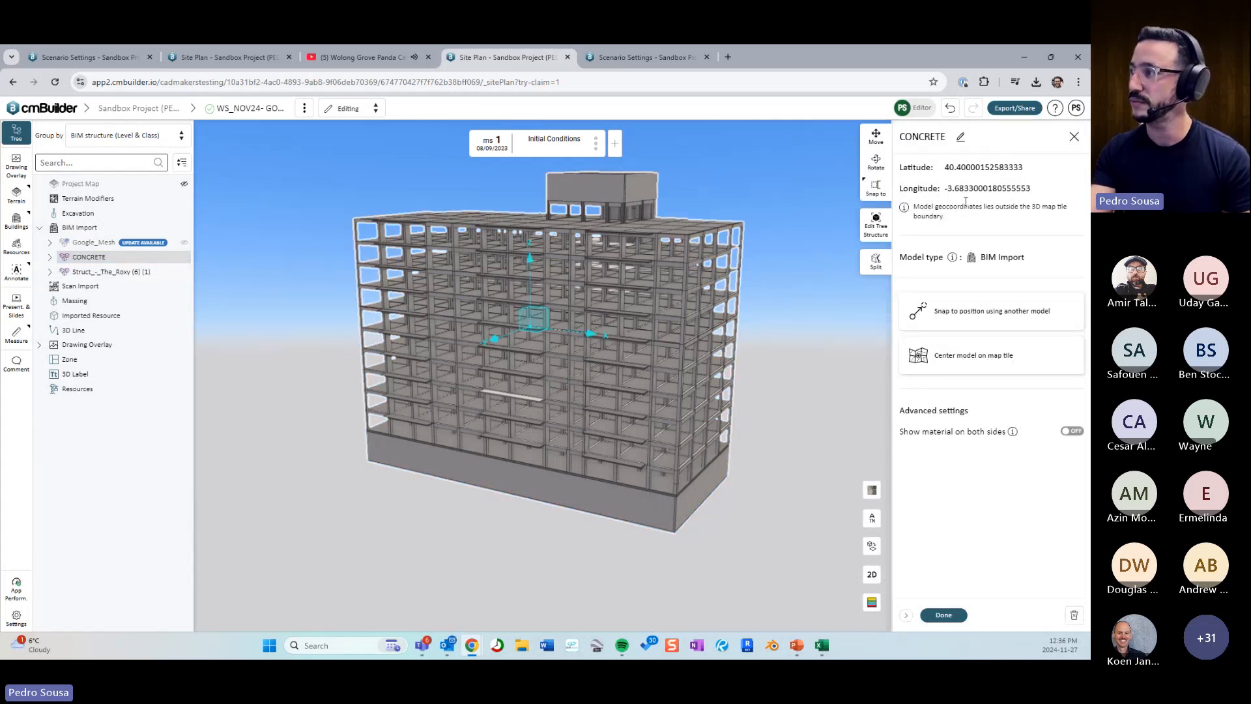
left_click(944, 615)
Rename the duplicated Struct_-_The_Roxy model as FORMWORK.
left_click(104, 271)
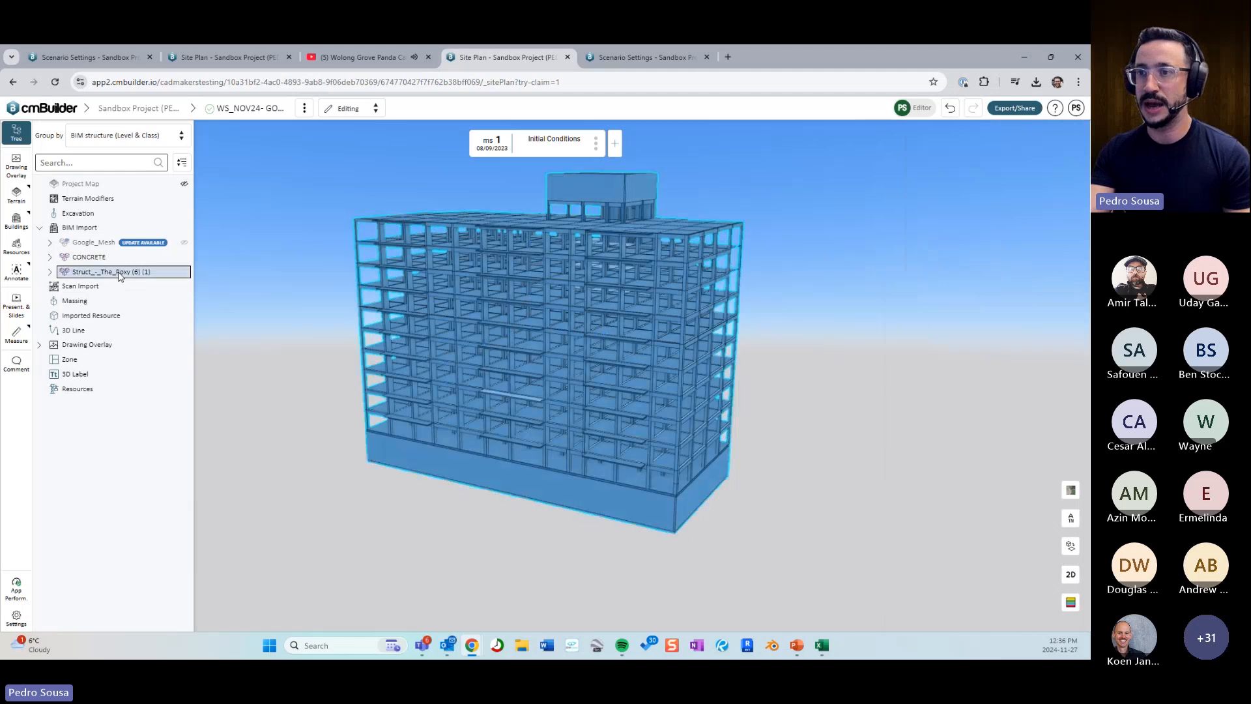
right_click(121, 273)
left_click(166, 314)
left_click(975, 137)
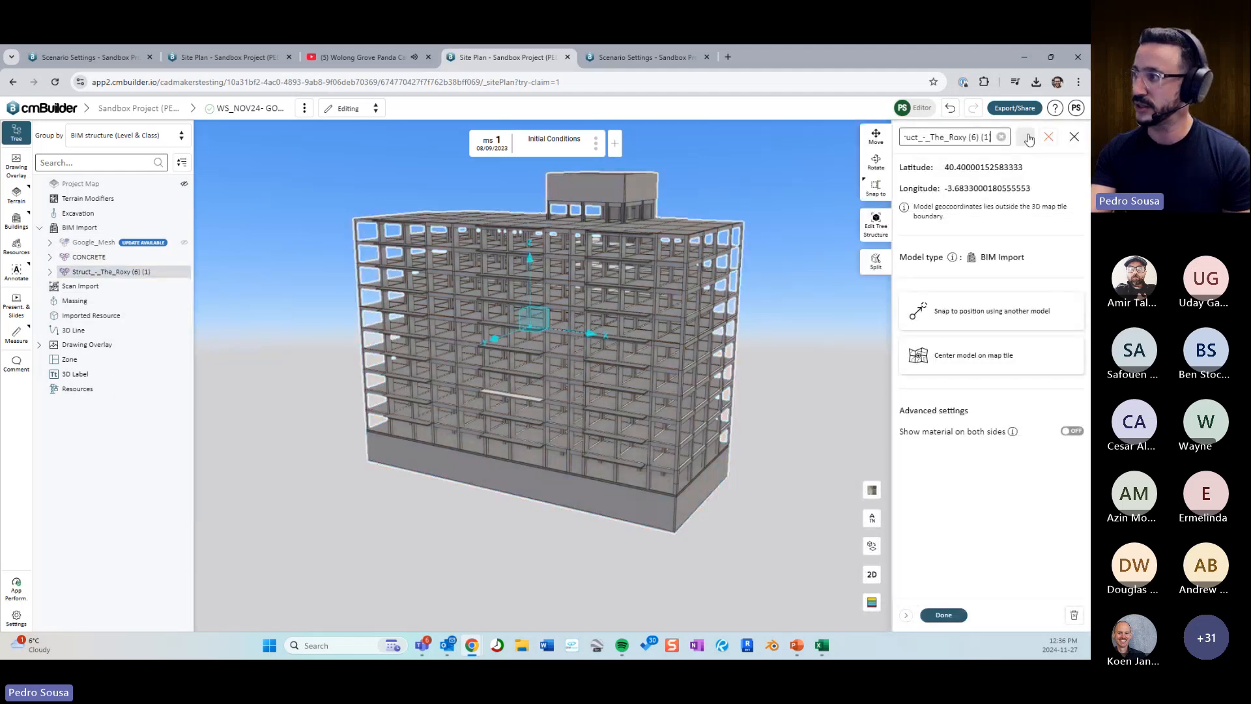
key("ctrl+a")
type("F")
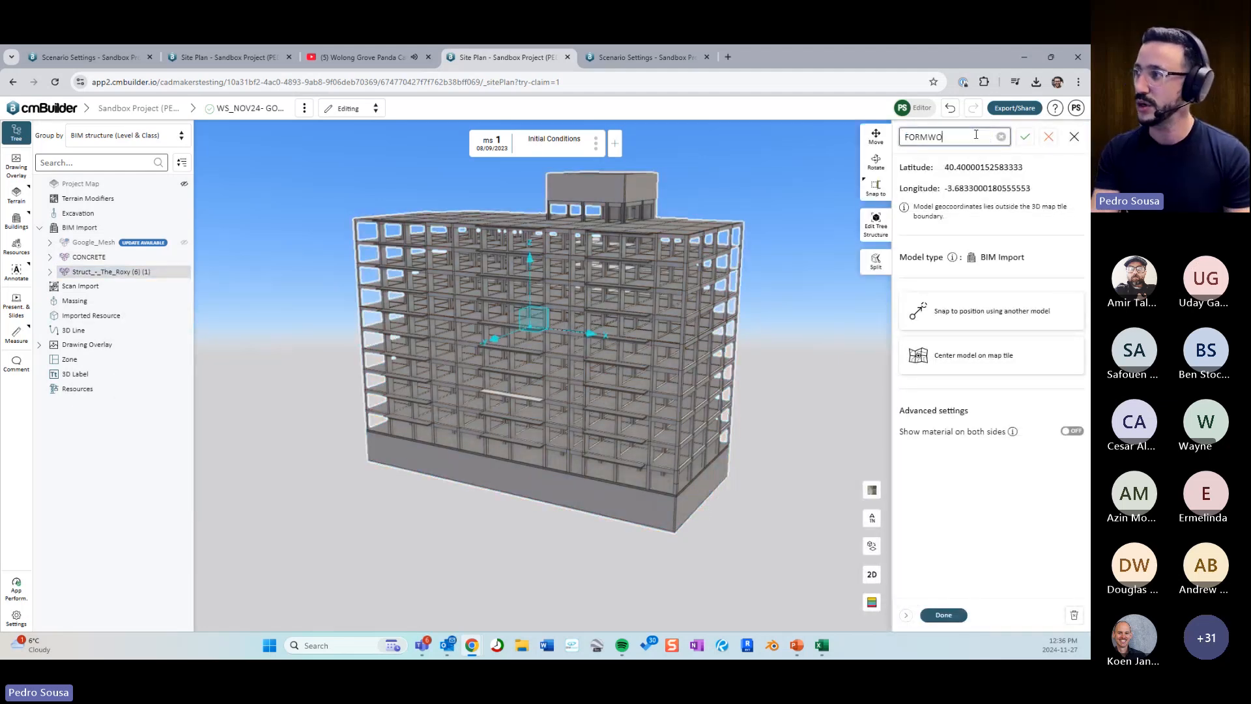
key("Return")
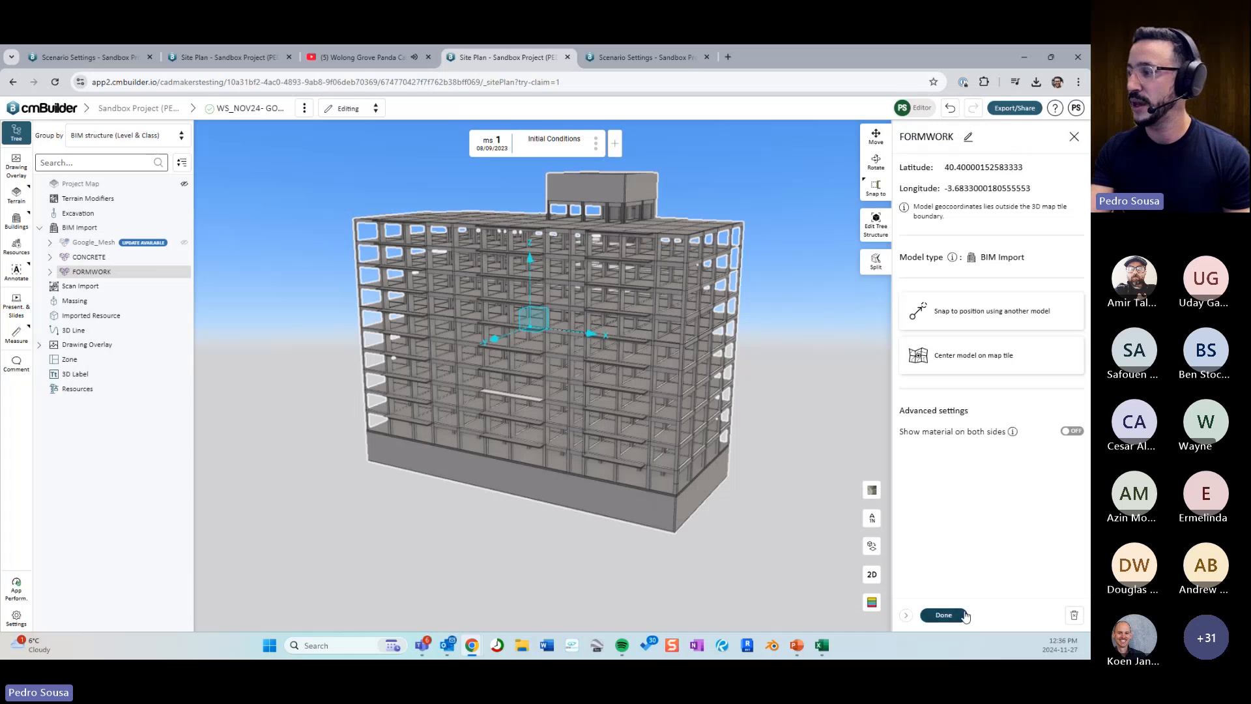
left_click(944, 614)
Duplicate the FORMWORK model and rename the copy as REBAR.
right_click(109, 272)
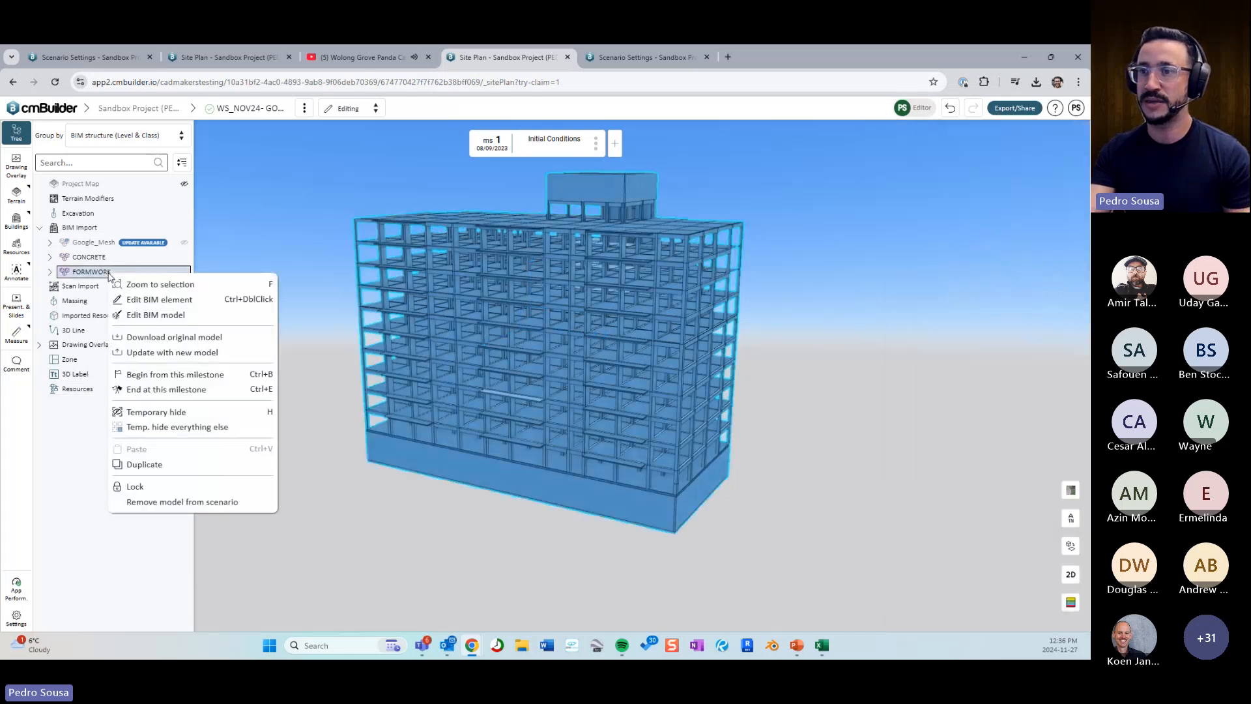
left_click(183, 473)
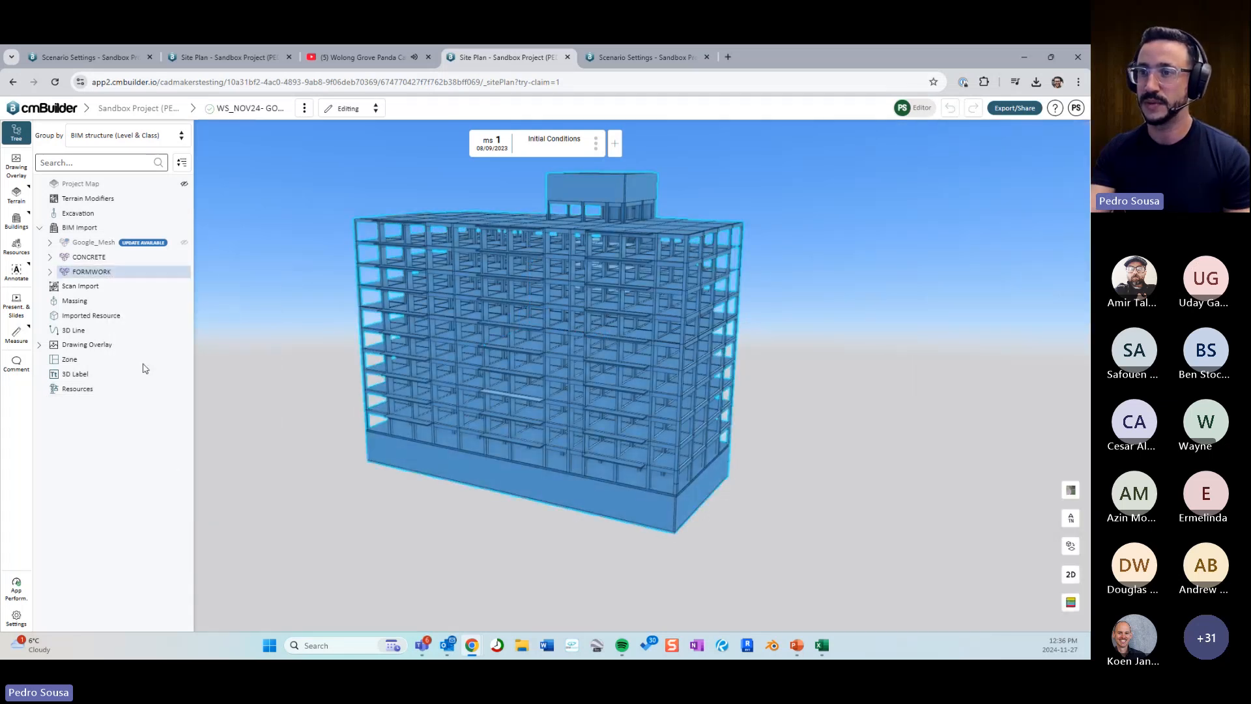
left_click(102, 285)
right_click(103, 285)
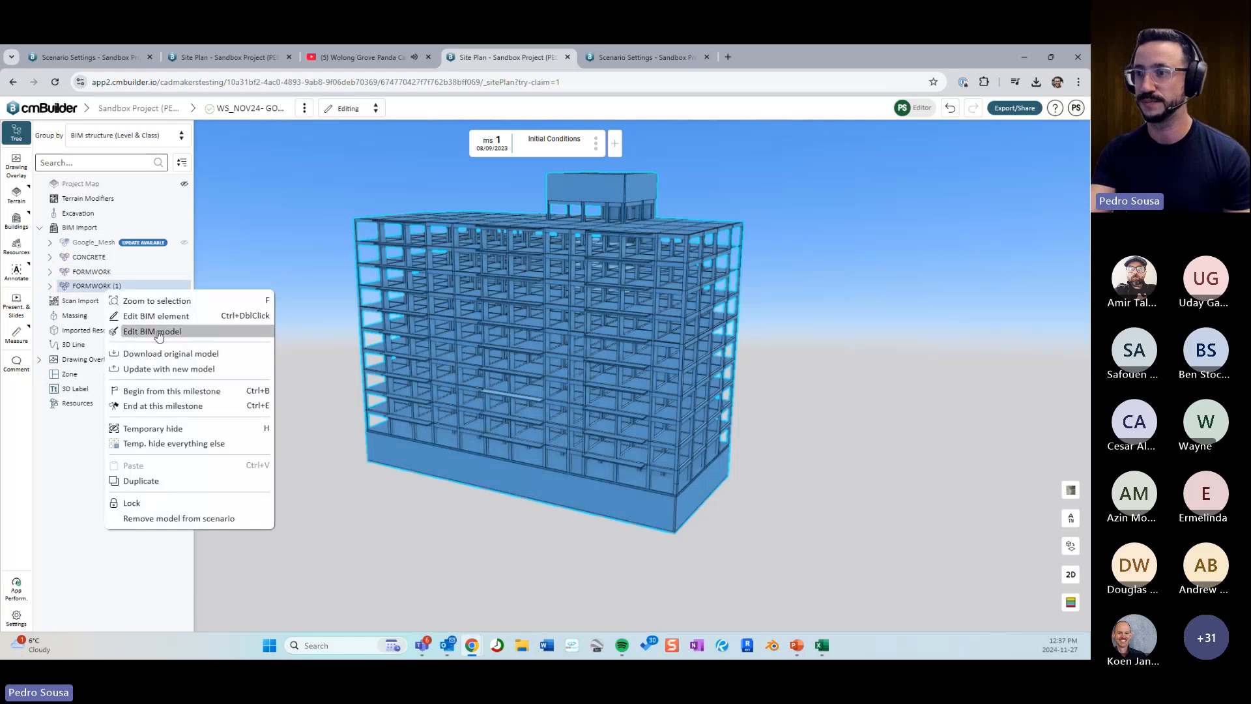
left_click(153, 333)
left_click(982, 136)
key("ctrl+a")
type("RE")
key("Escape")
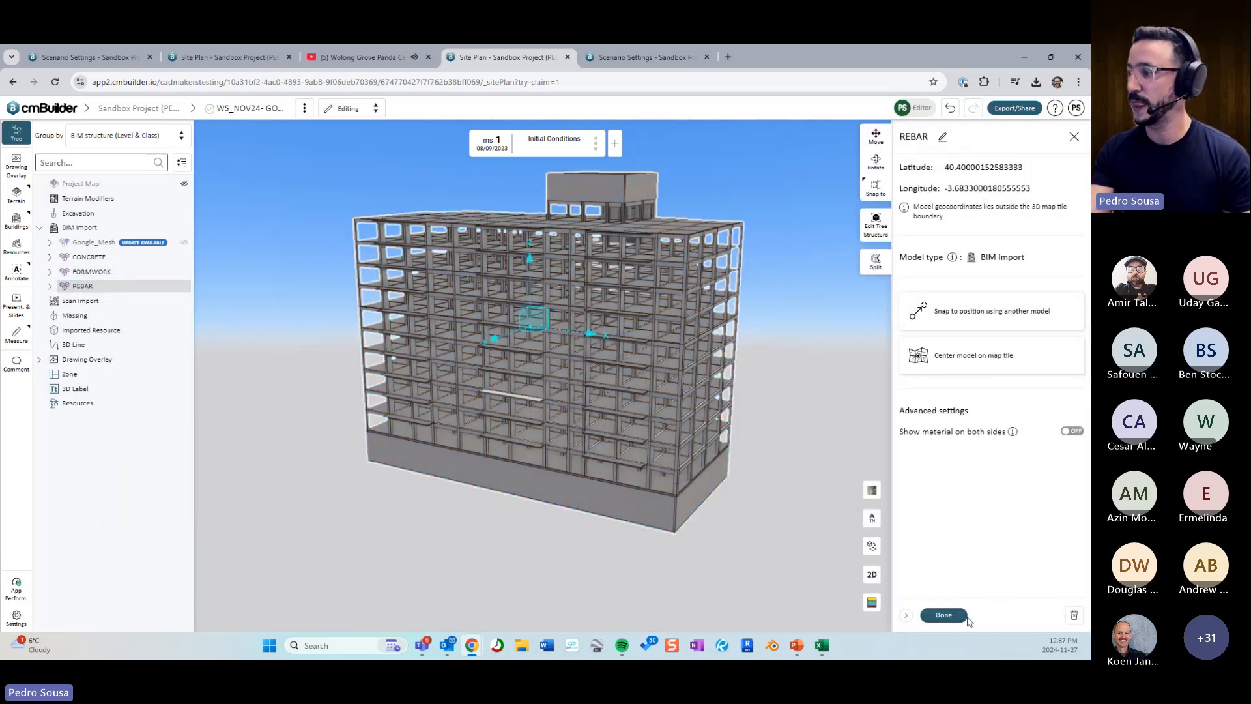
left_click(959, 616)
left_click_drag(785, 455, 587, 417)
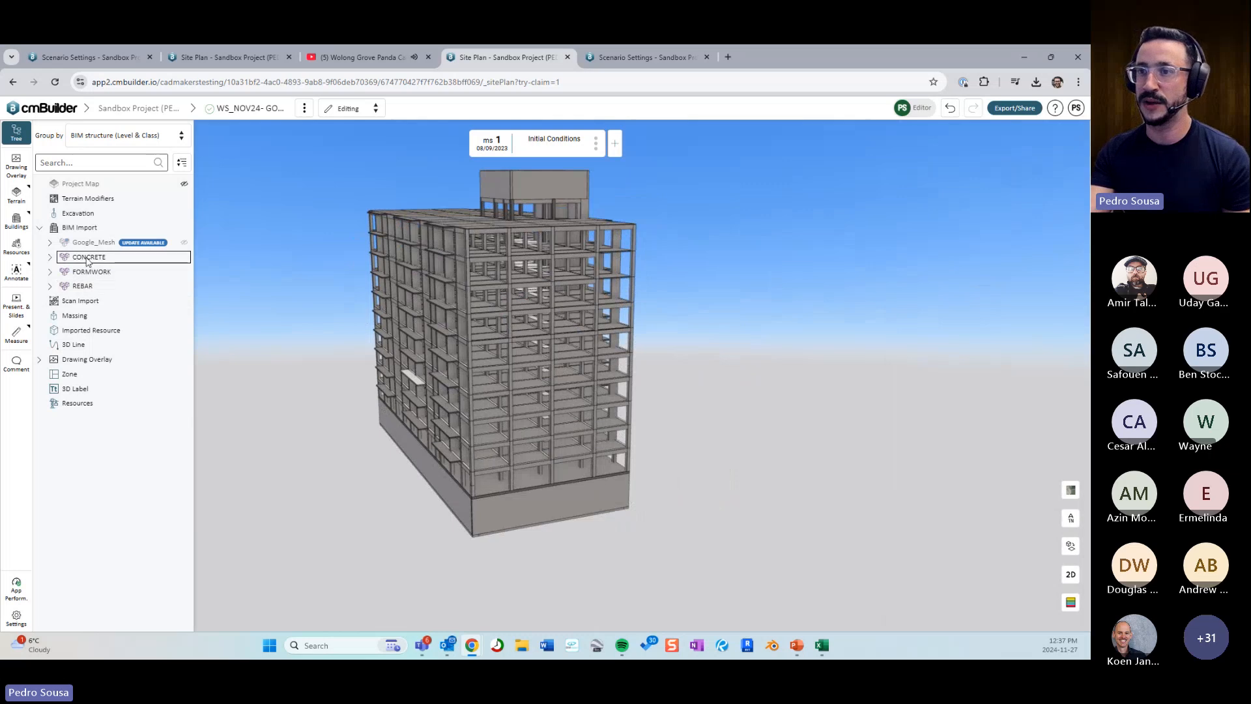
left_click(162, 287)
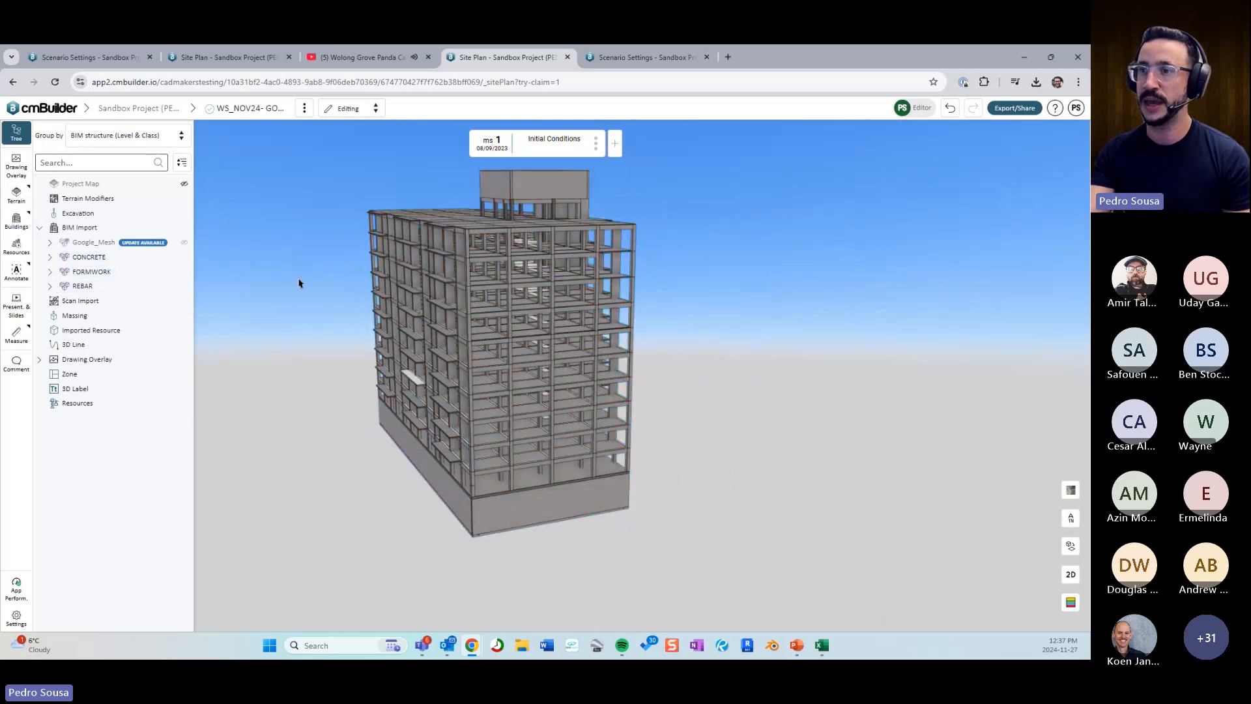
left_click_drag(299, 281, 345, 264)
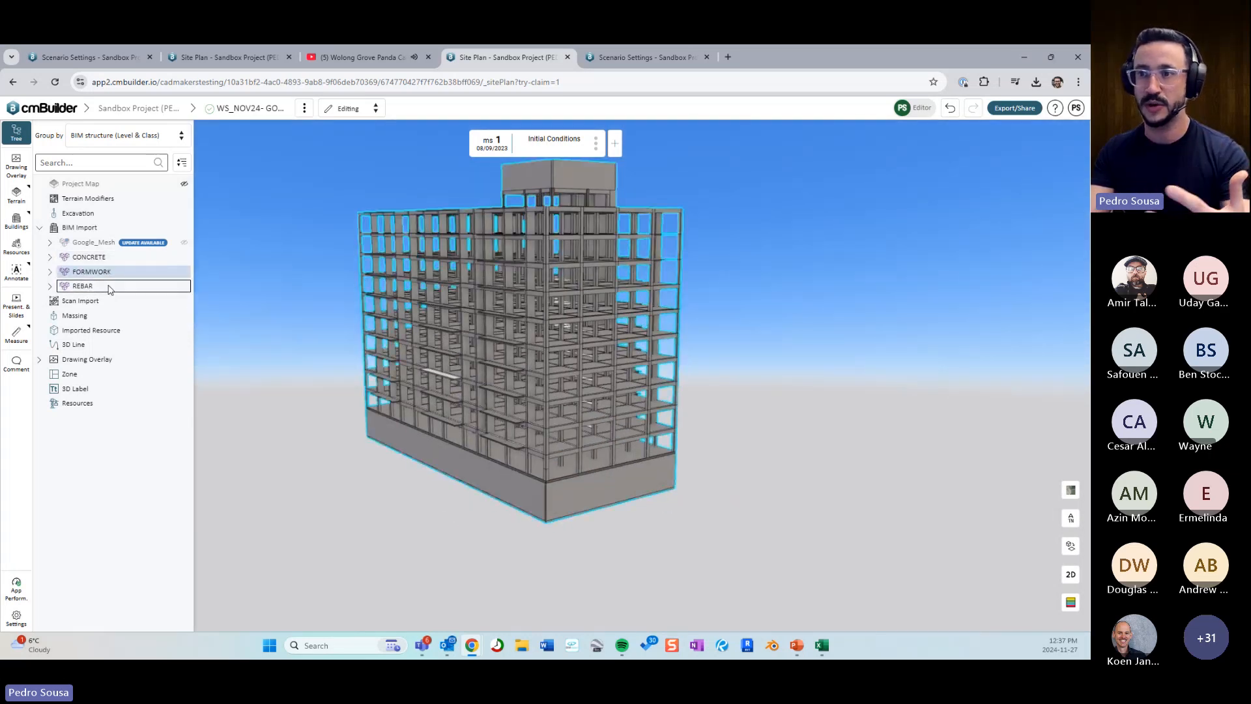
left_click(277, 338)
left_click_drag(509, 463, 403, 416)
Open all elements of the FORMWORK model for multi-editing and start a custom color for them.
left_click(127, 274)
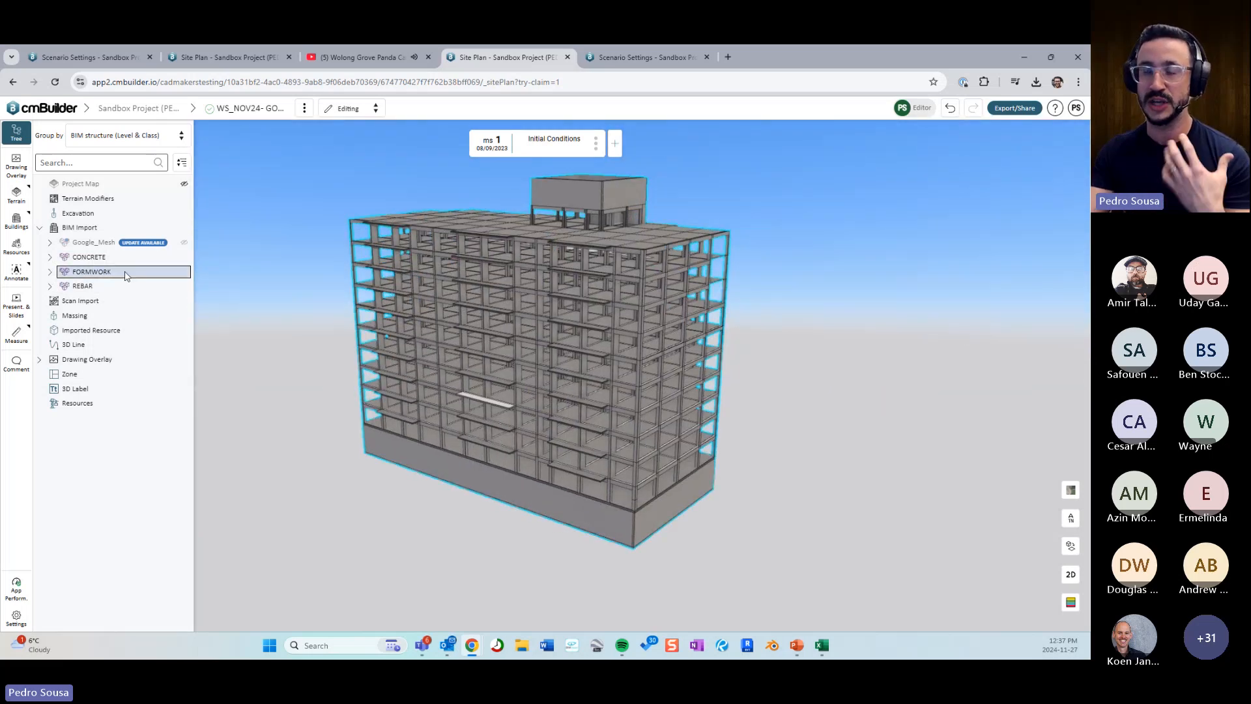
right_click(85, 276)
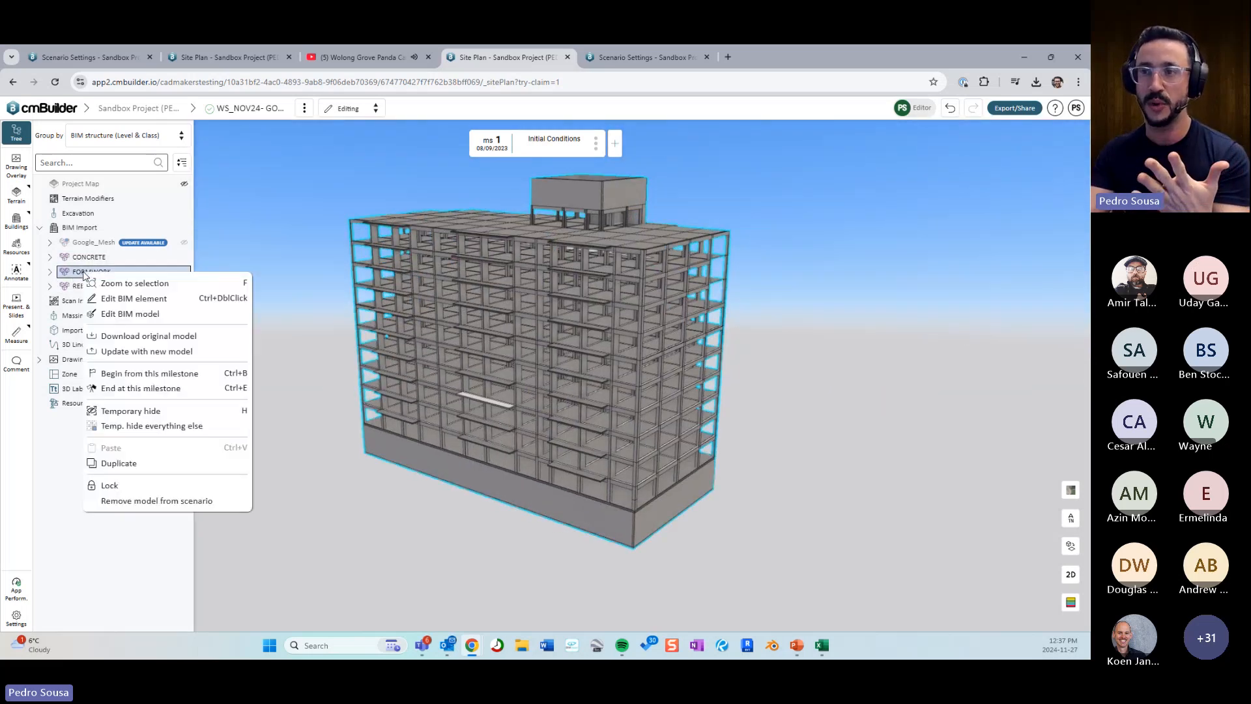
left_click(115, 299)
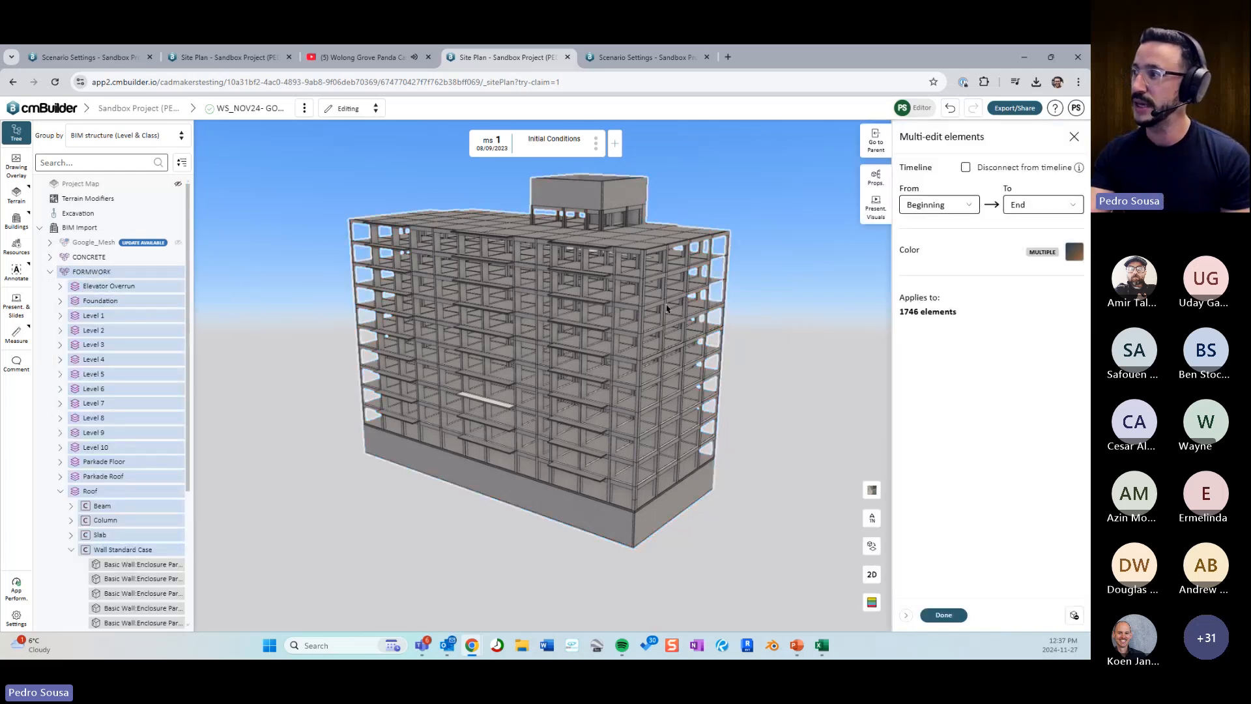
left_click(1076, 258)
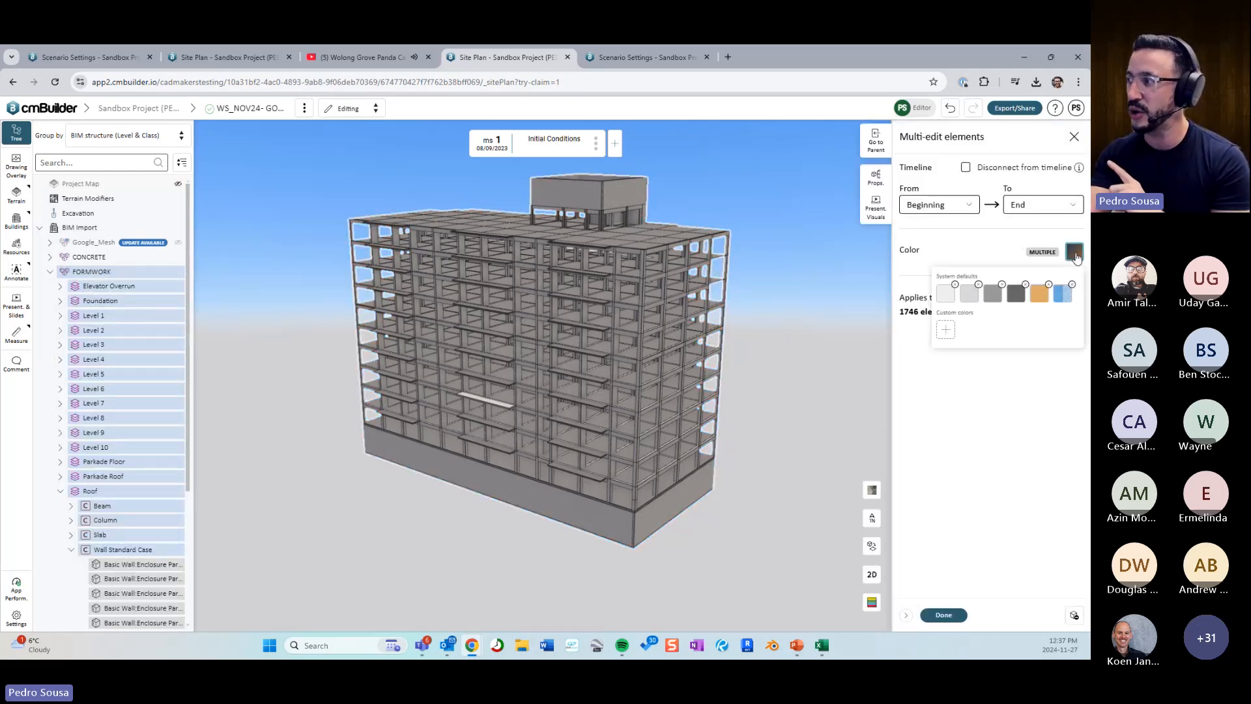
left_click(953, 327)
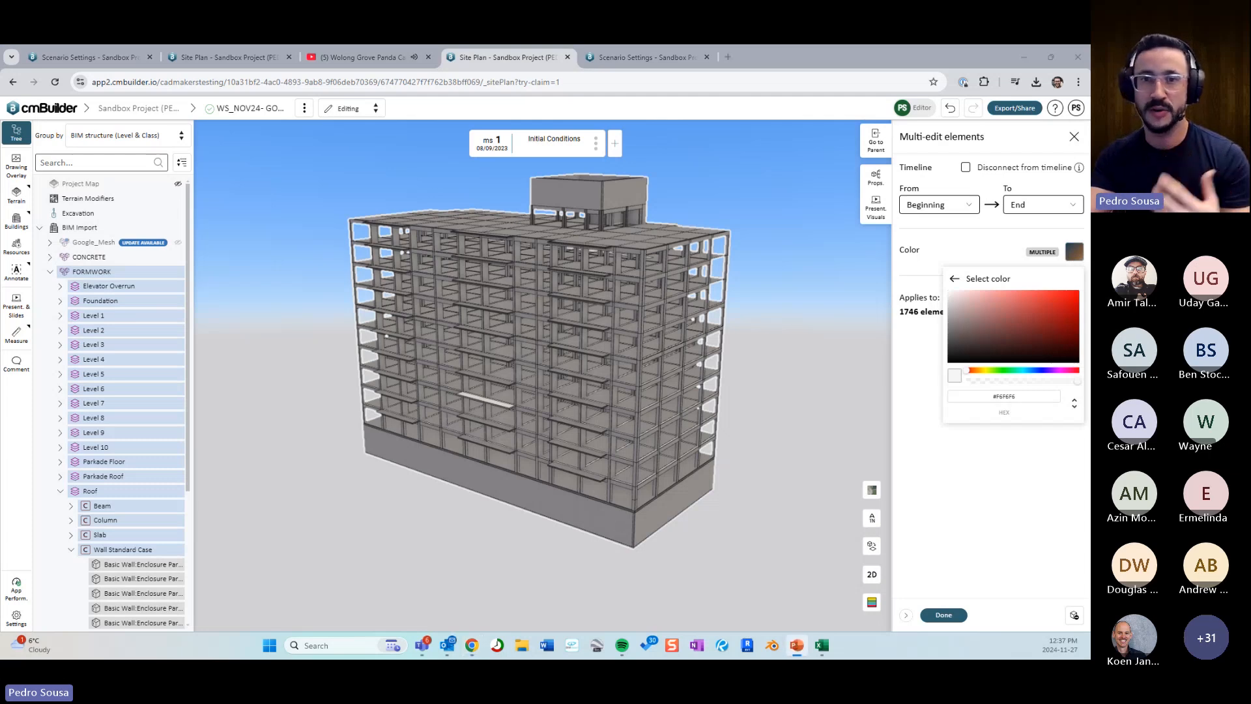
Switch to the PowerPoint deck and examine the element colors assigned to each model in the color coding sequence table.
left_click_drag(1, 137, 577, 148)
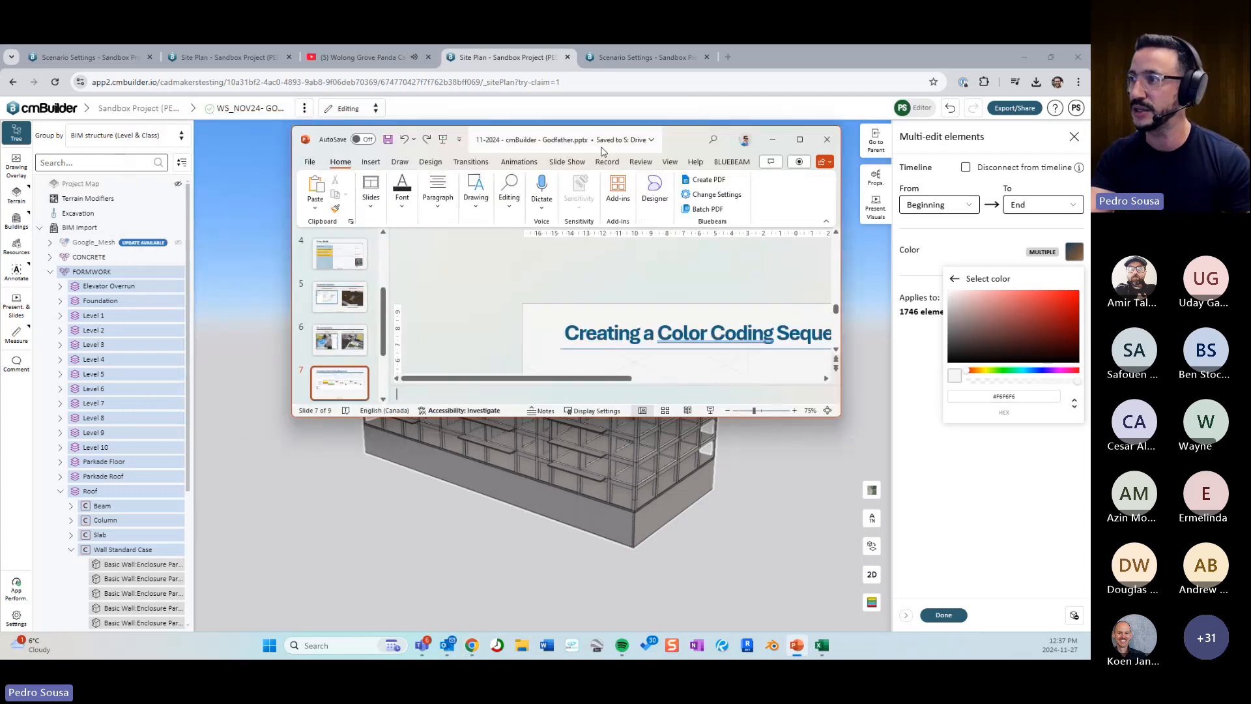
double_click(667, 140)
scroll(551, 422, "up", 7, "ctrl")
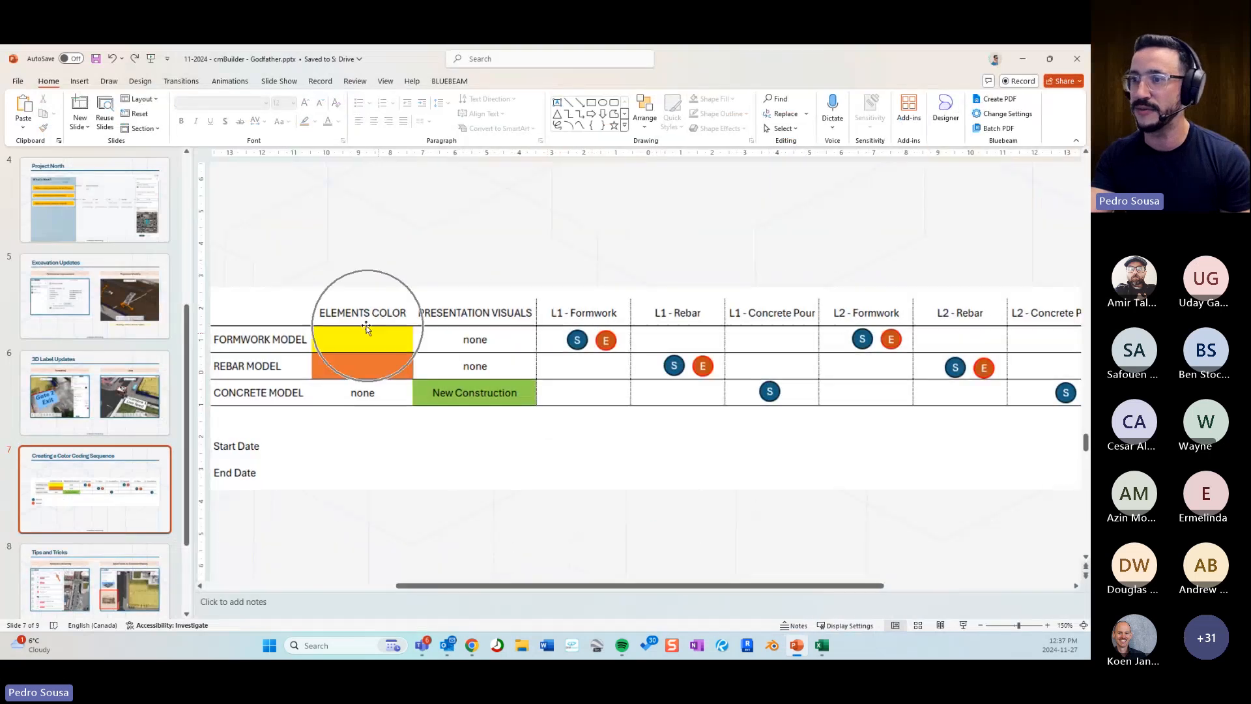
left_click_drag(439, 582, 416, 584)
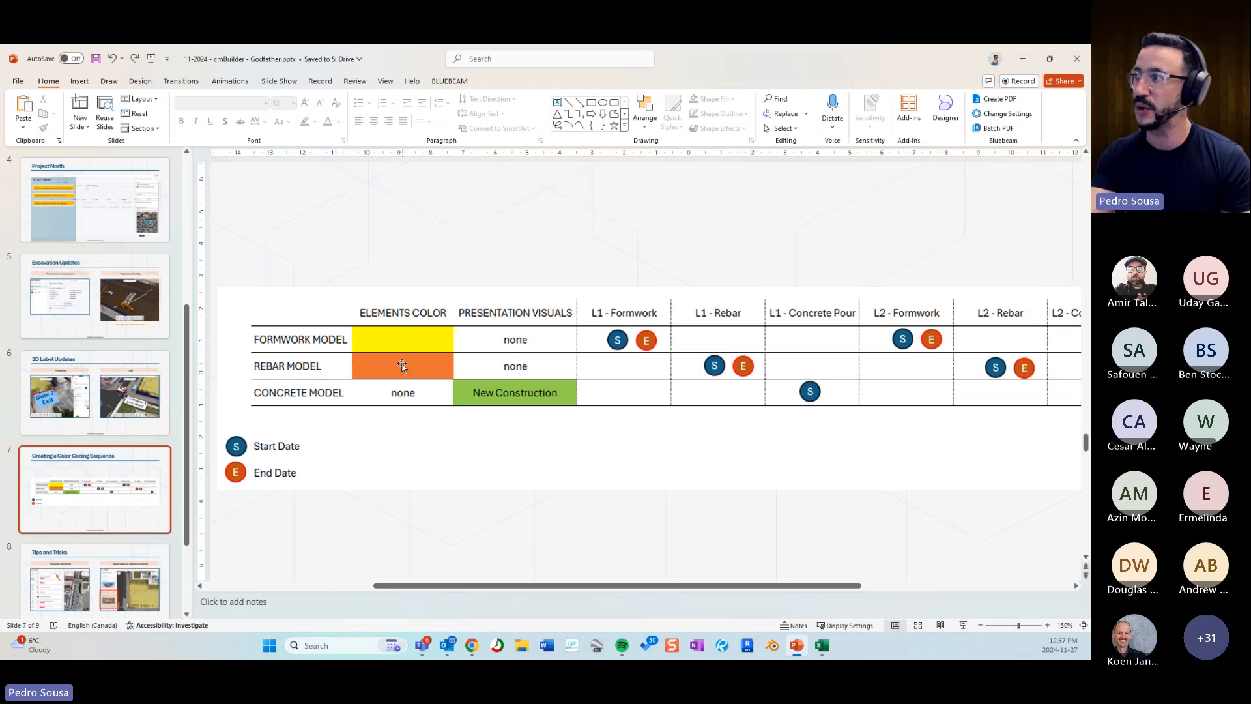
left_click(1023, 59)
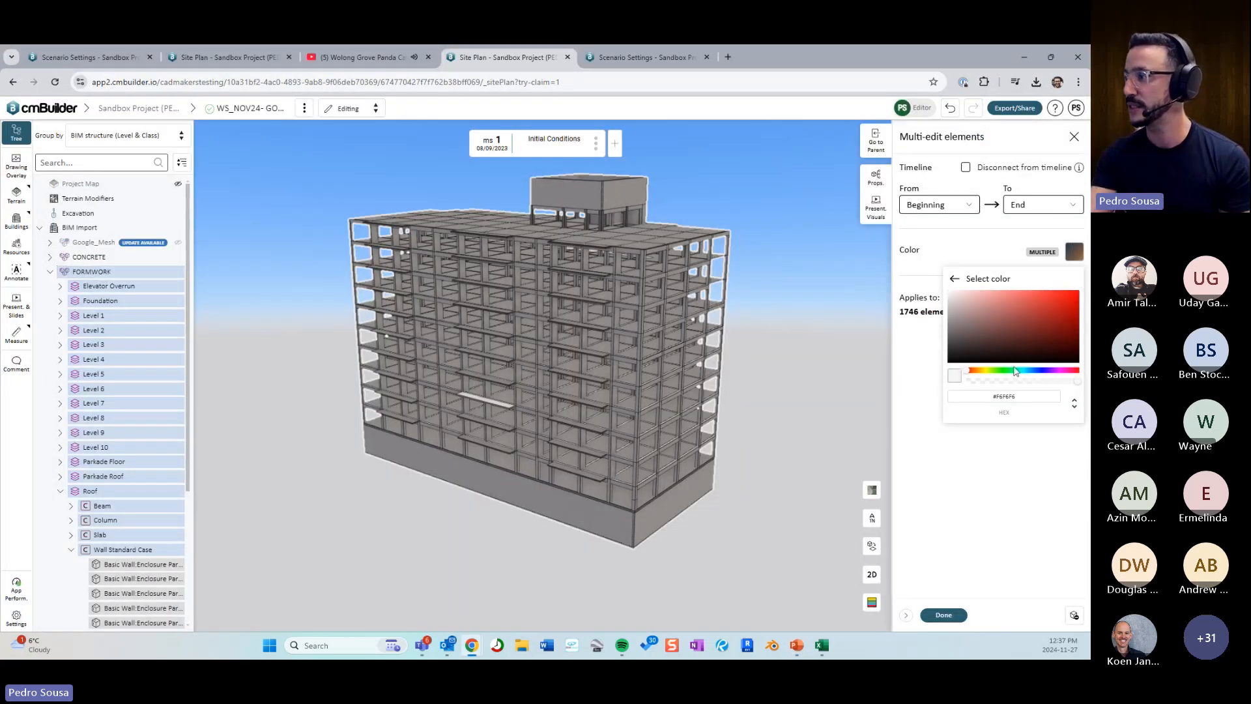
Set the color of all FORMWORK elements to a custom yellow and collapse the model in the tree.
left_click_drag(967, 372, 987, 370)
left_click_drag(1067, 298, 1077, 292)
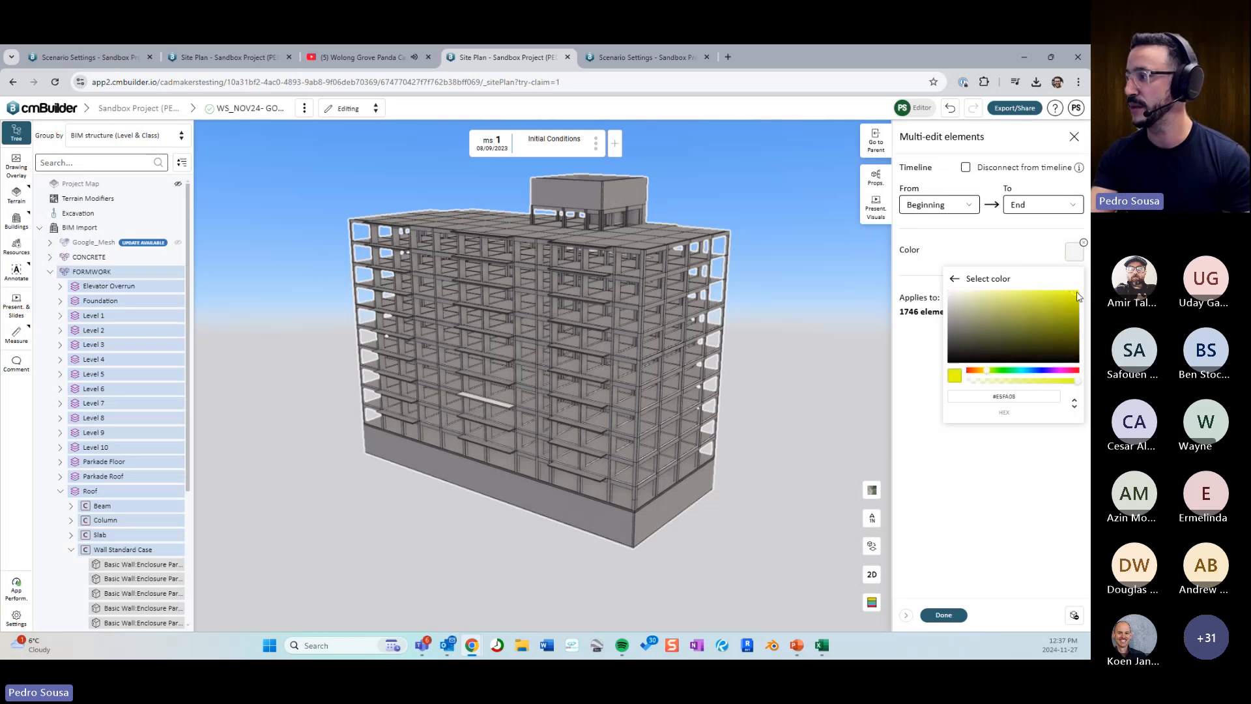
left_click(1030, 555)
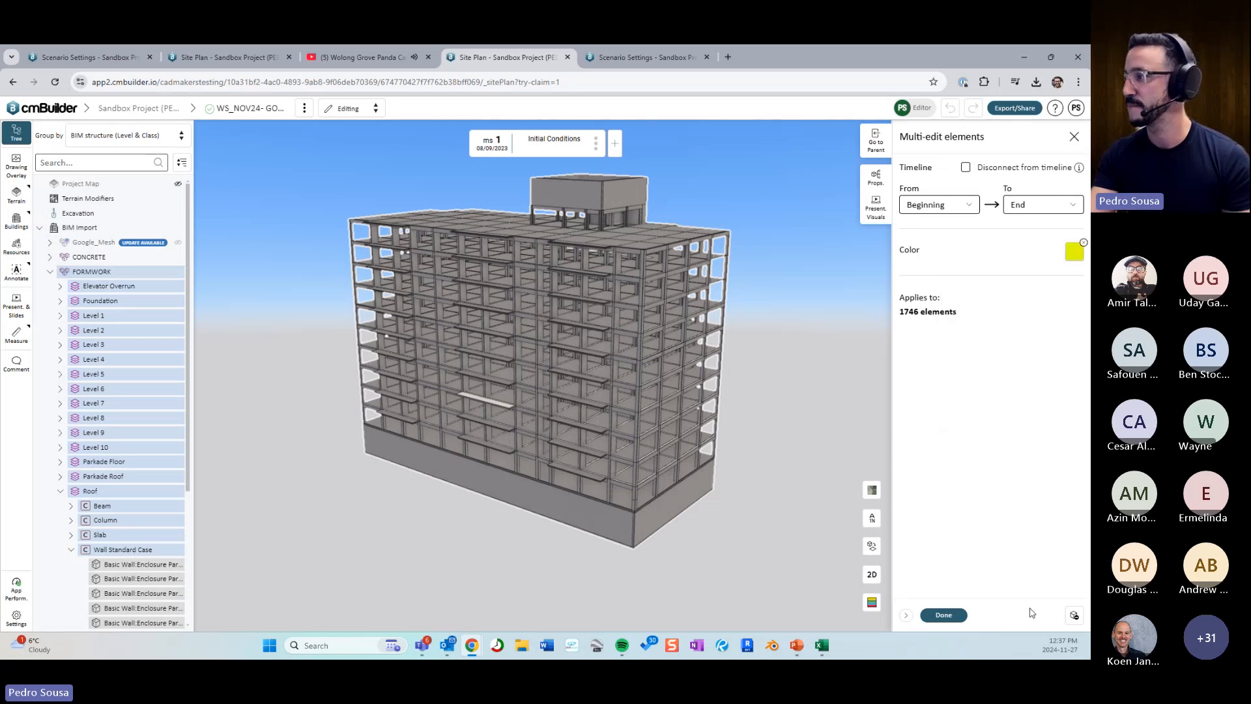
left_click(943, 615)
left_click(50, 272)
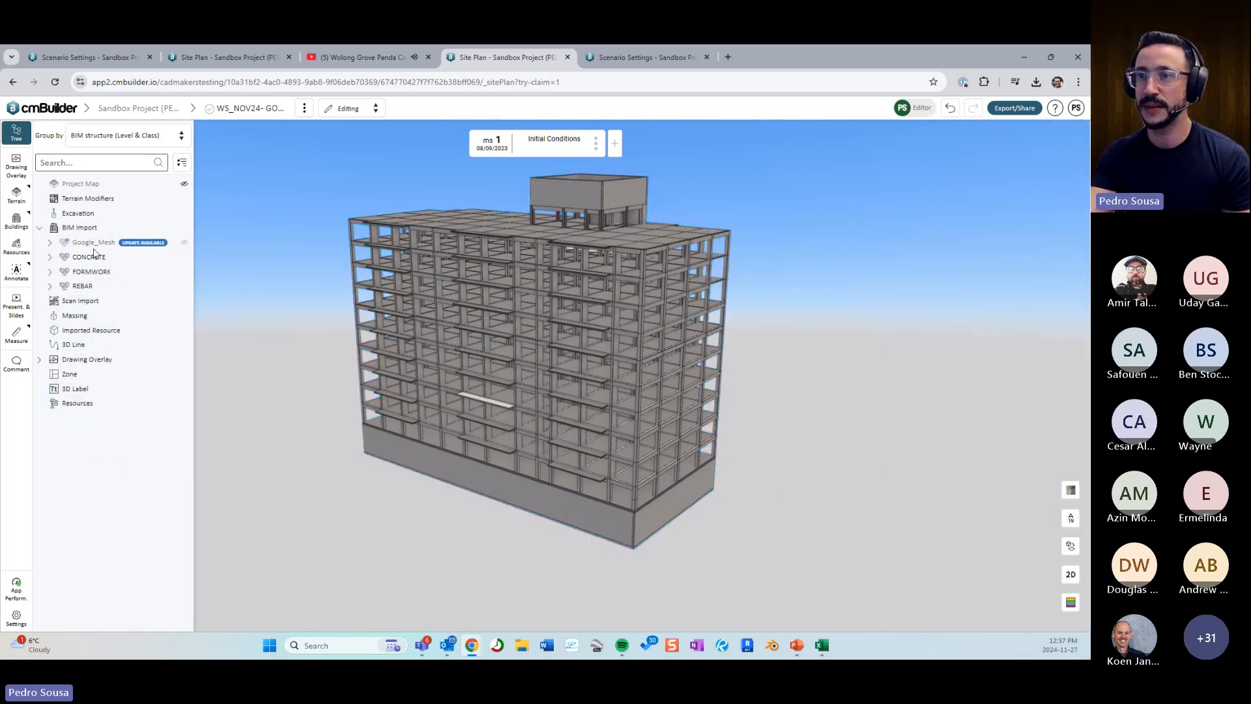
Temporarily hide the CONCRETE and FORMWORK models, leaving the REBAR model shown.
left_click(96, 258)
key("h")
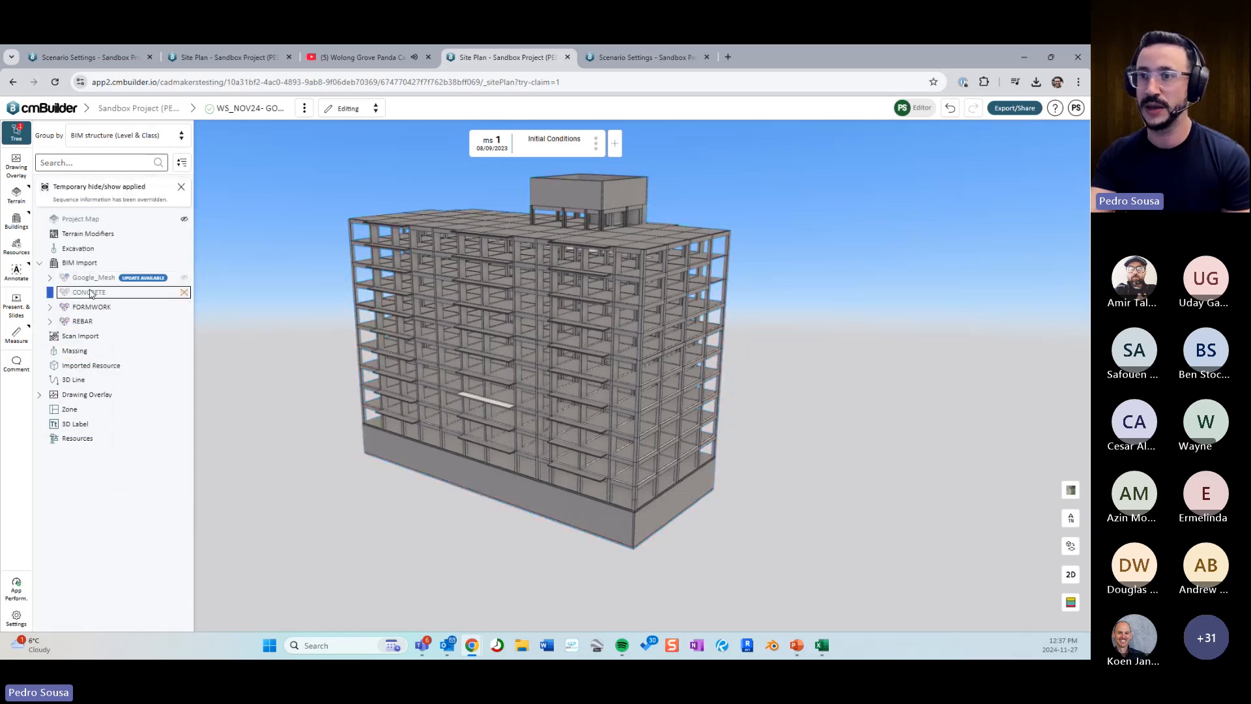
key("h")
left_click(104, 307)
key("h")
left_click(185, 322)
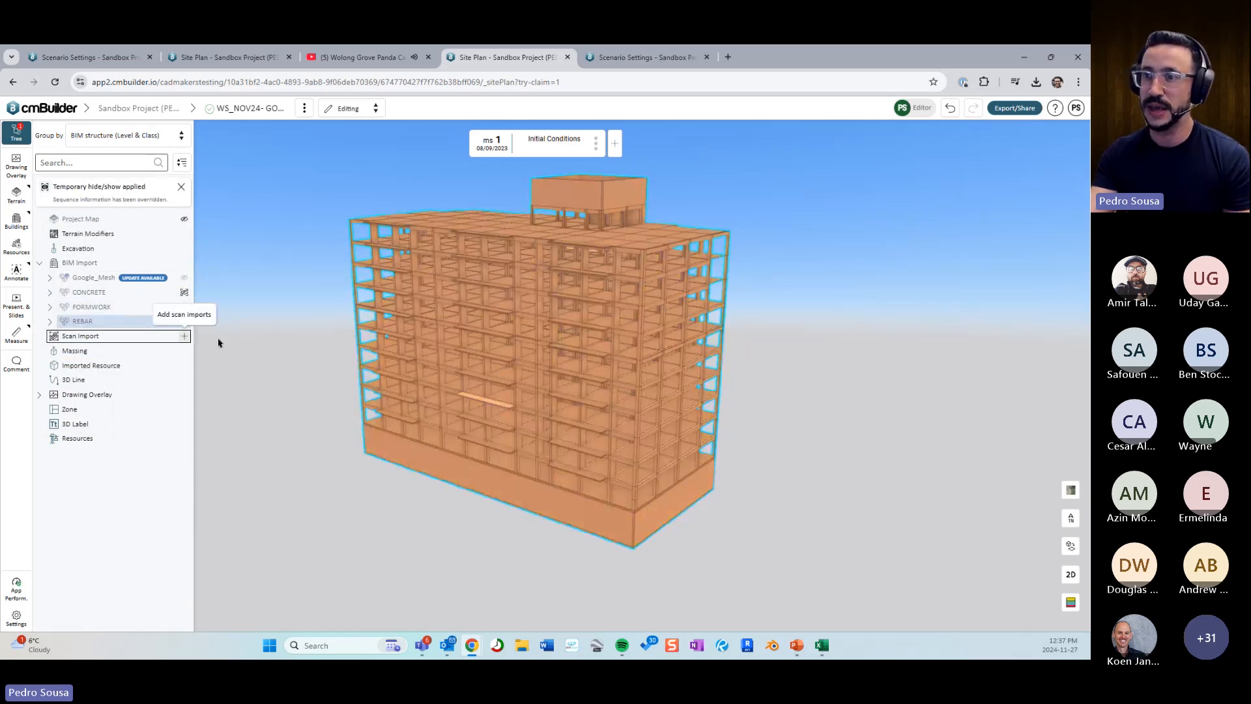
Set the color of all REBAR model elements to a custom orange.
right_click(461, 316)
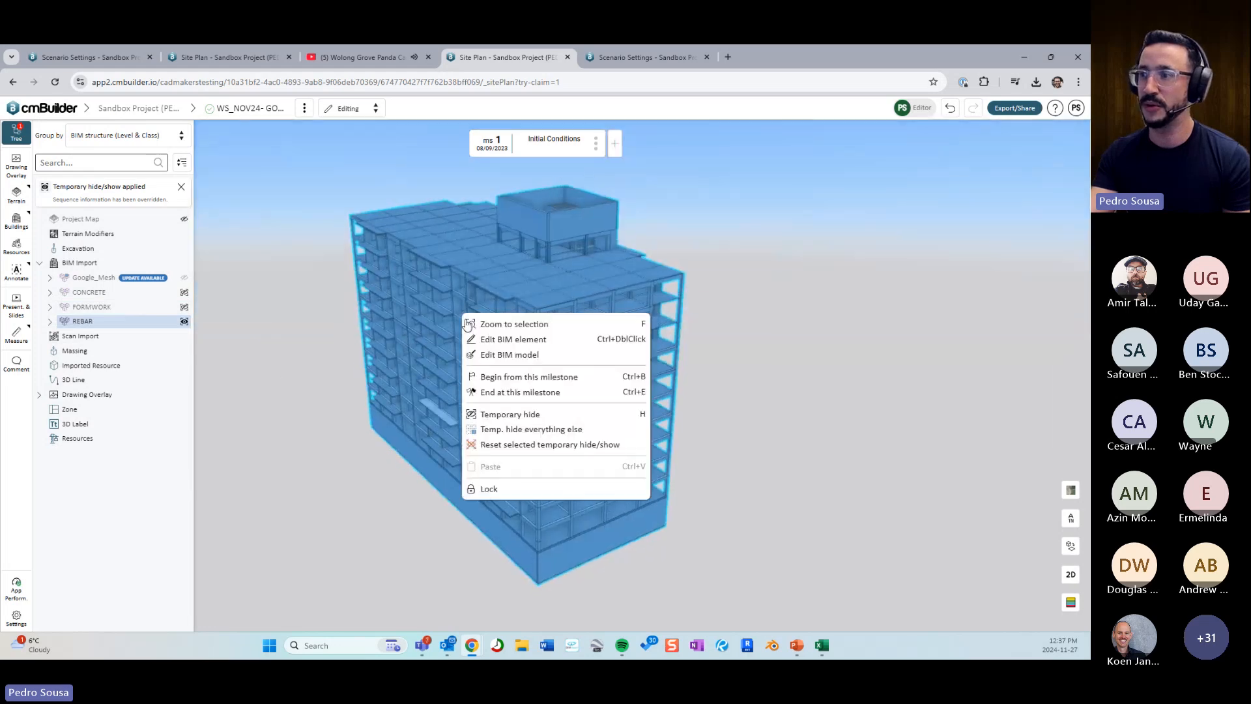
left_click(515, 344)
left_click(1074, 252)
left_click(994, 345)
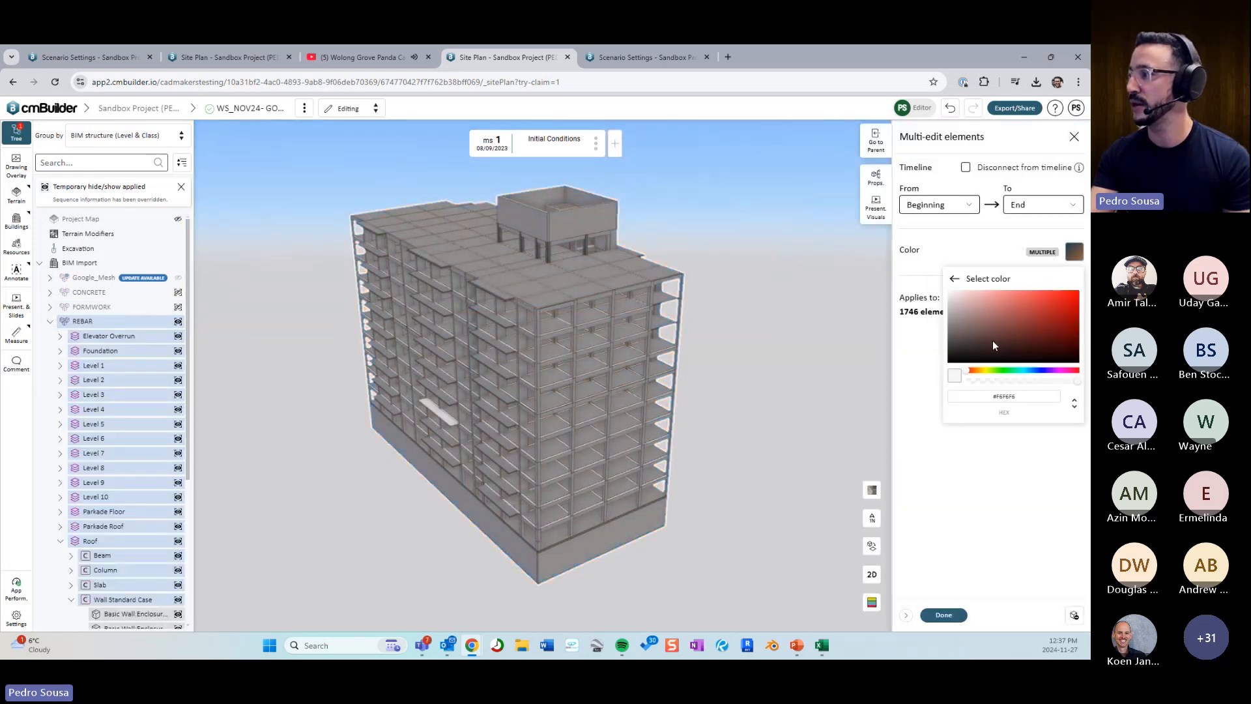
left_click(979, 372)
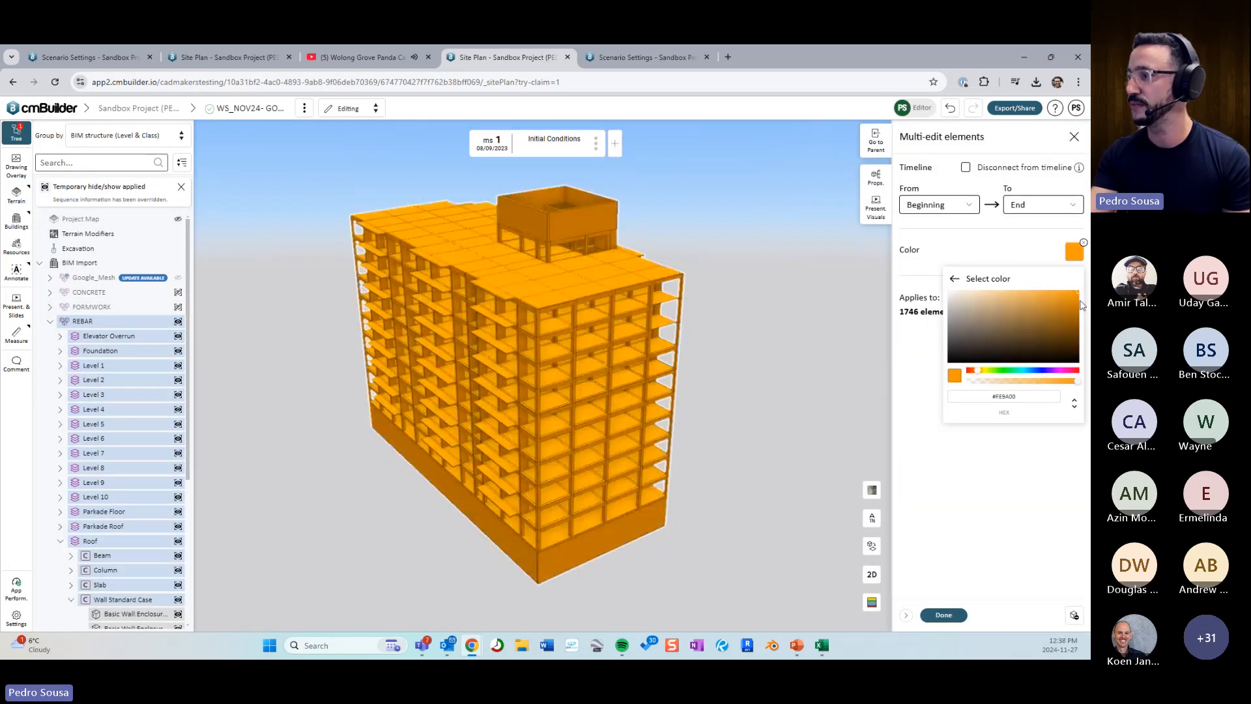
left_click(982, 484)
left_click(945, 616)
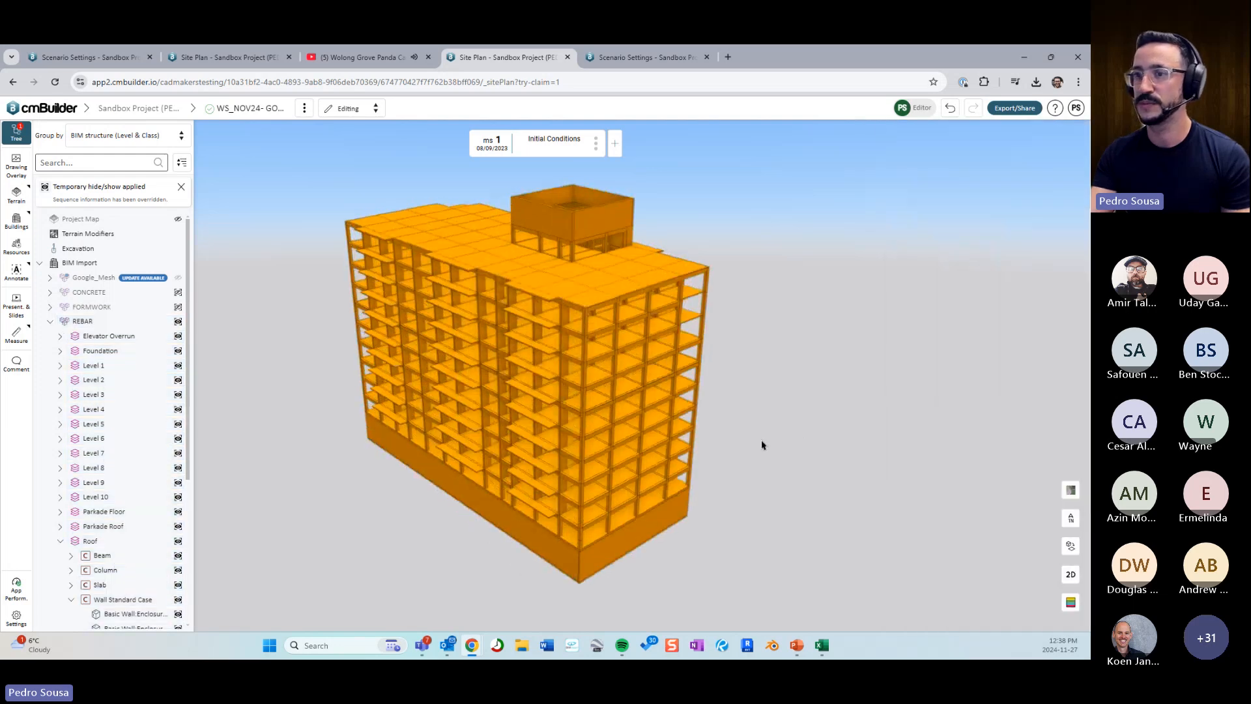
Collapse the REBAR model in the tree and reset the temporary hide/show on the CONCRETE, FORMWORK and REBAR models.
left_click(50, 322)
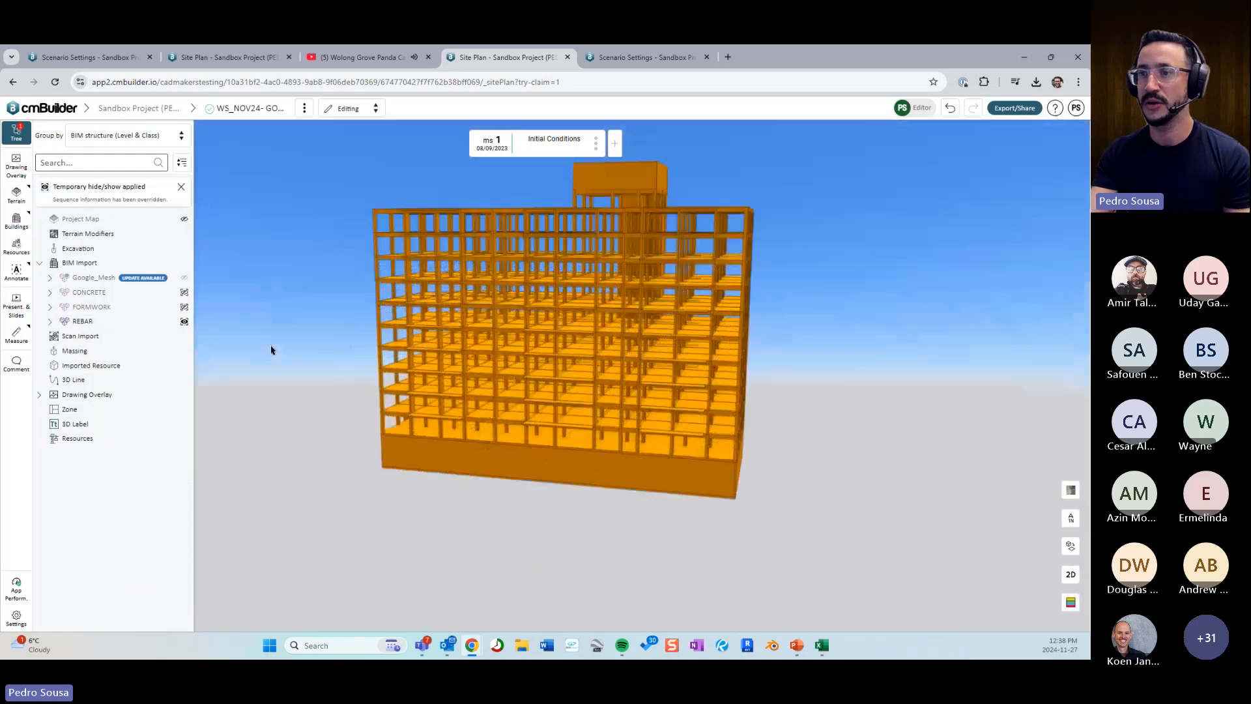
left_click(185, 308)
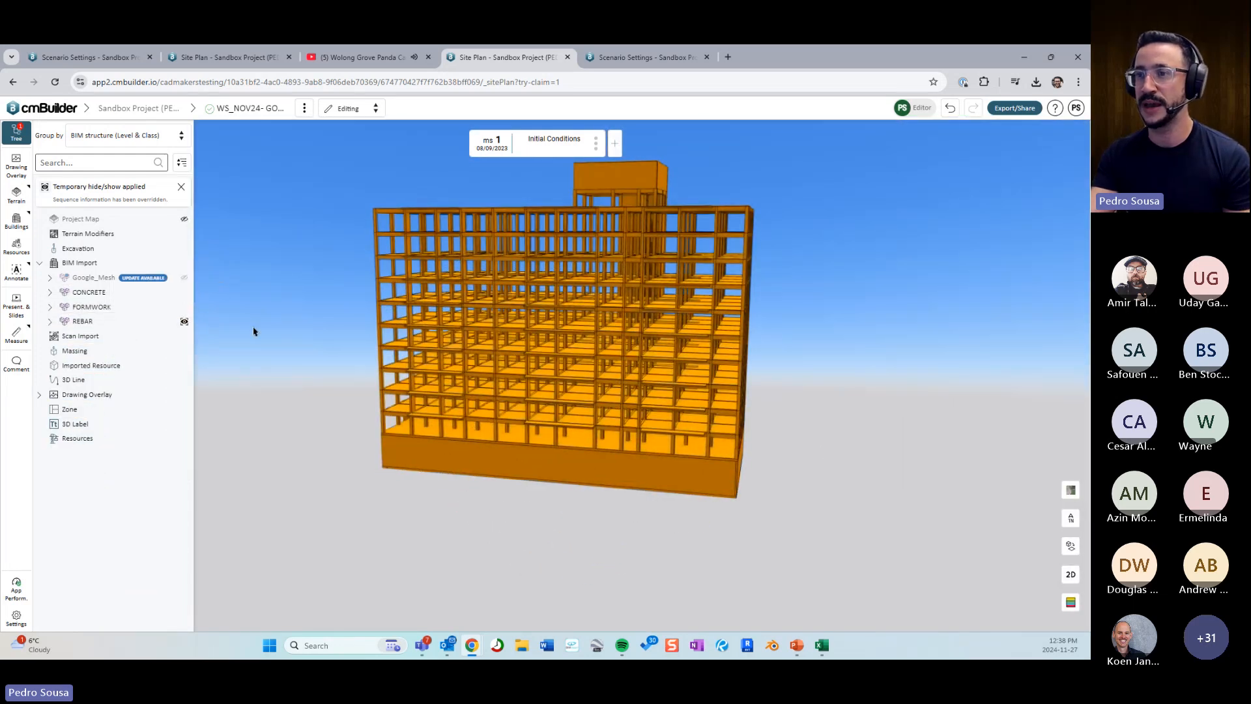
left_click(185, 321)
left_click_drag(346, 369, 450, 365)
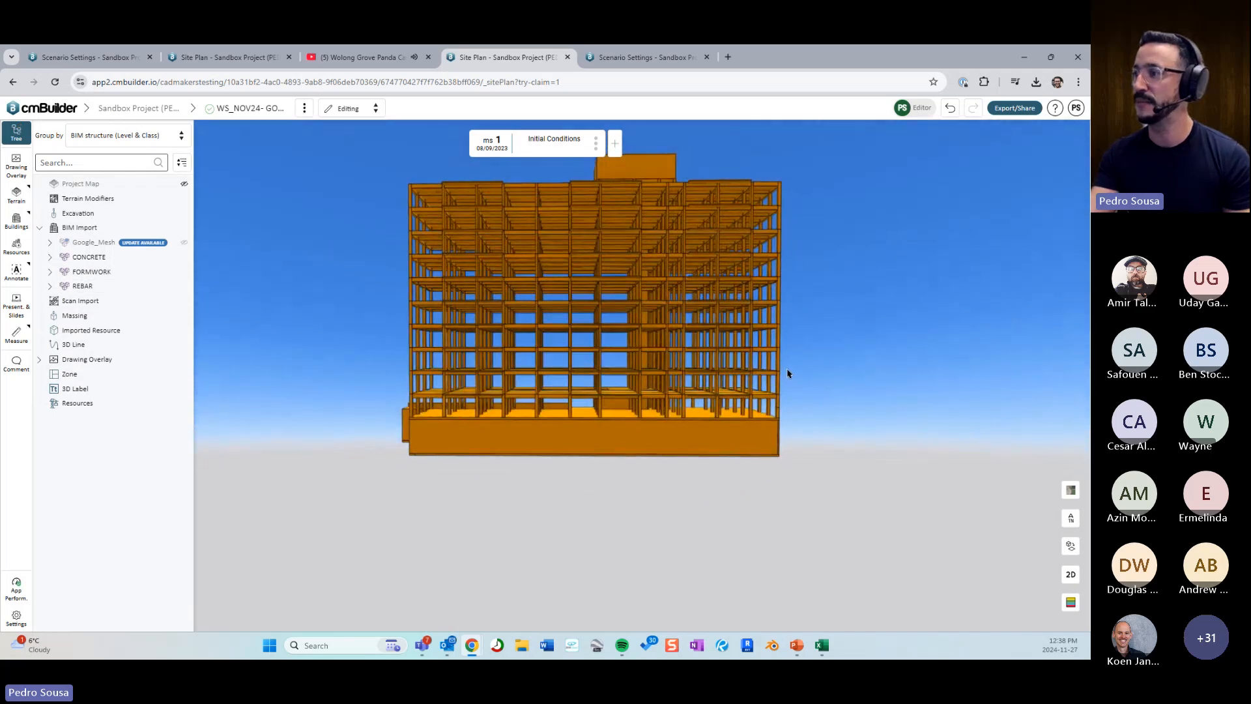
left_click_drag(781, 372, 699, 395)
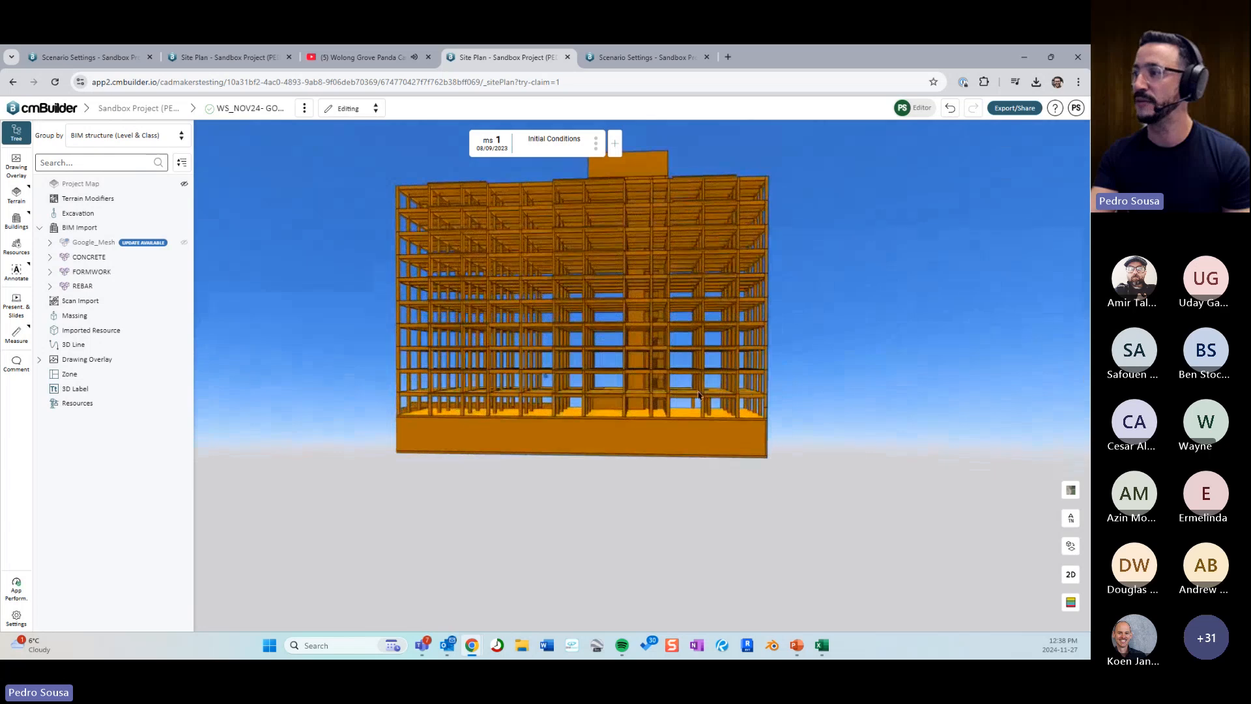
Disconnect all elements from Level 3 up to the roof and elevator overrun from the timeline in the CONCRETE, FORMWORK and REBAR models.
left_click(50, 258)
left_click(93, 301)
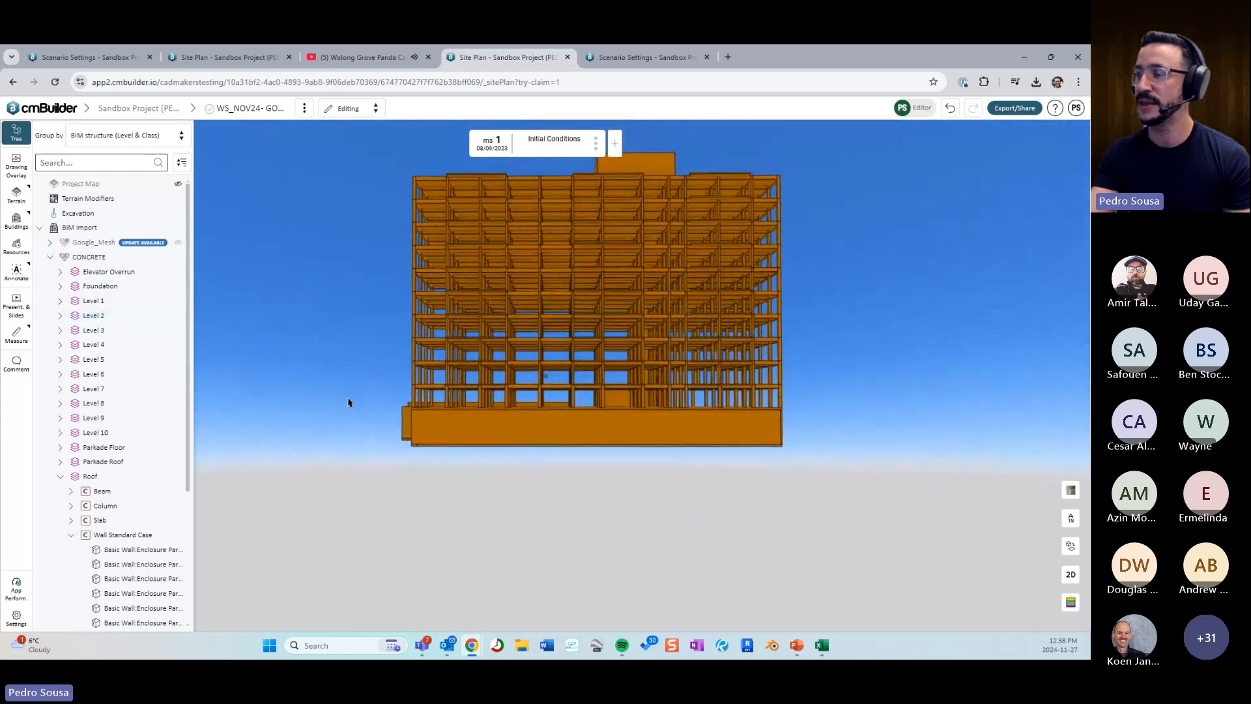
middle_click_drag(349, 402, 353, 412)
left_click_drag(796, 380, 327, 142)
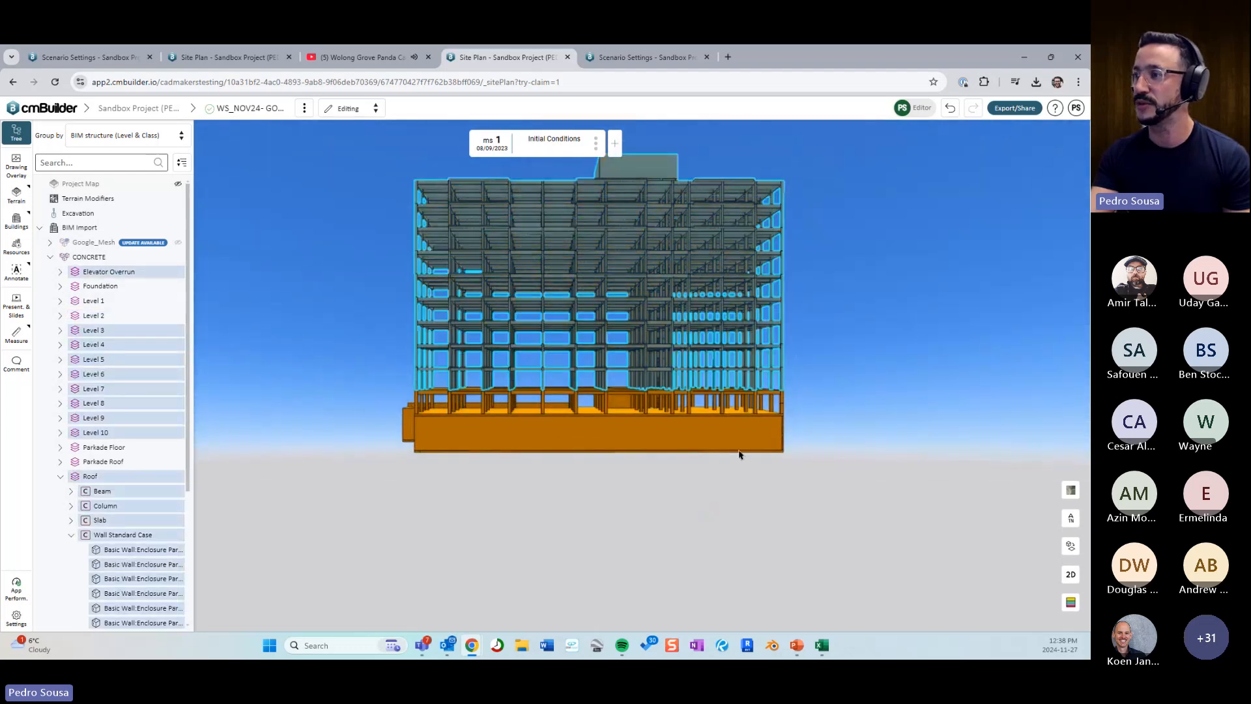
left_click_drag(812, 484, 393, 383)
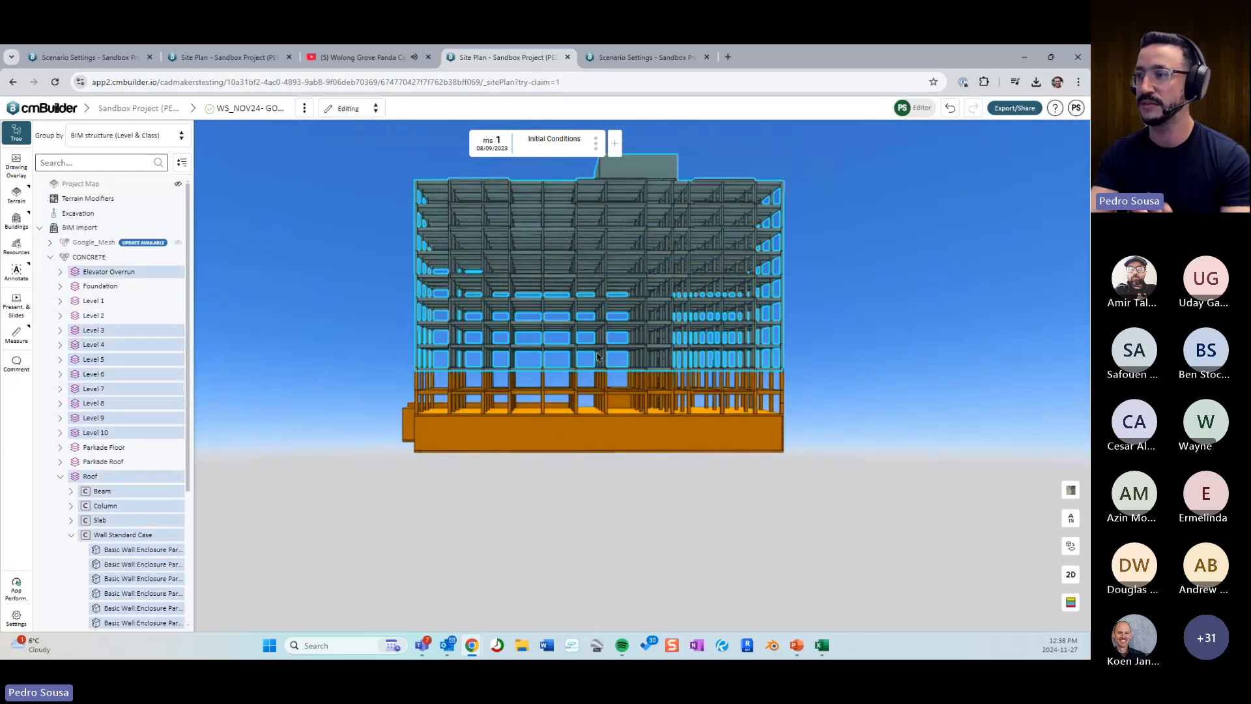
middle_click_drag(618, 355, 560, 365)
right_click(585, 301)
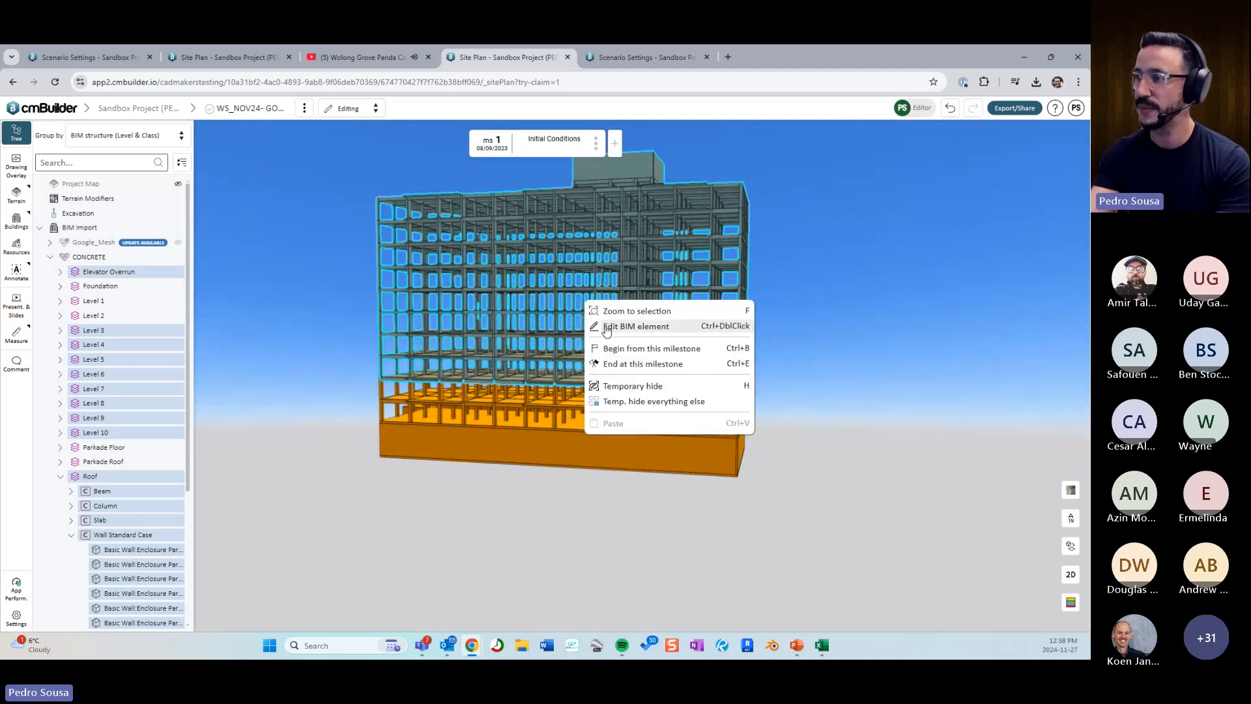
left_click(606, 328)
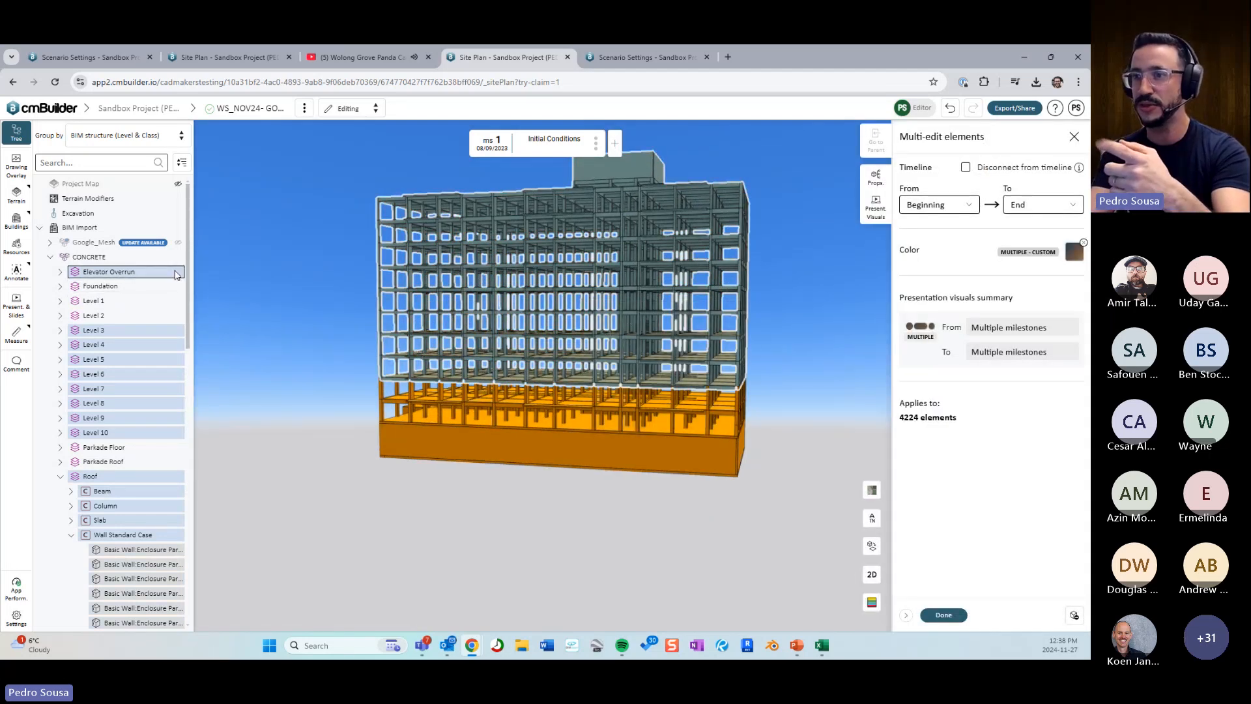
left_click(51, 257)
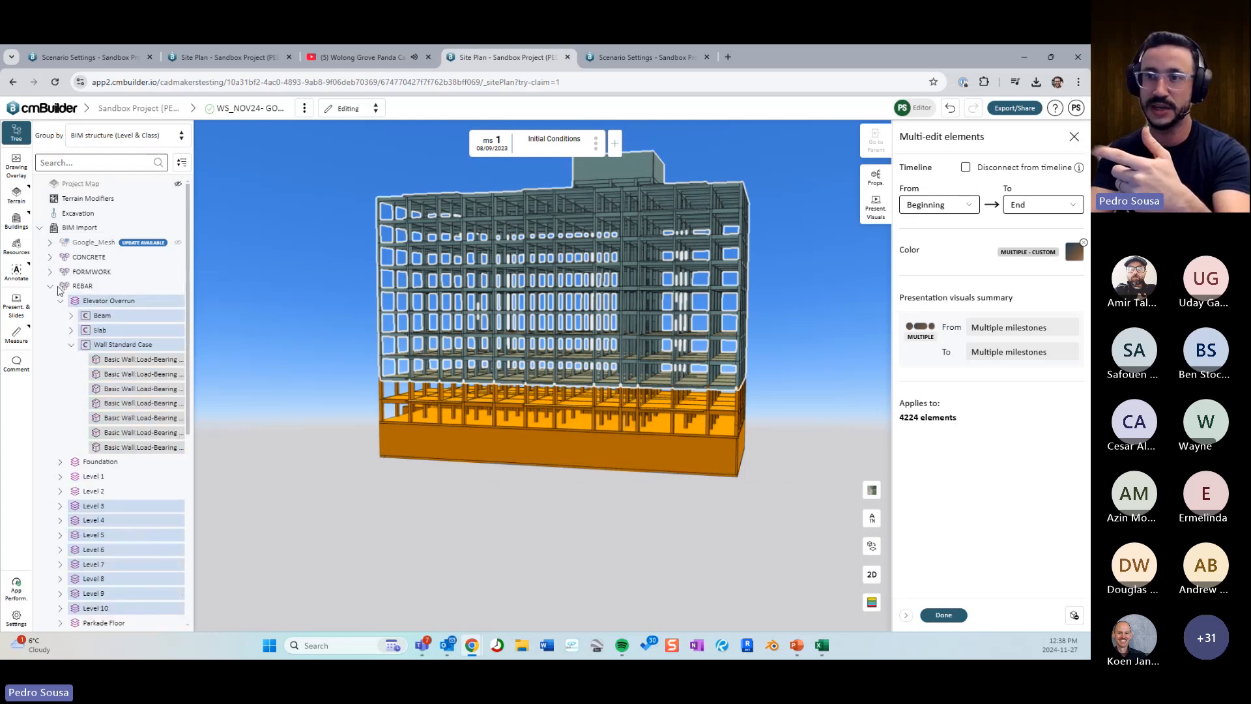
left_click(51, 286)
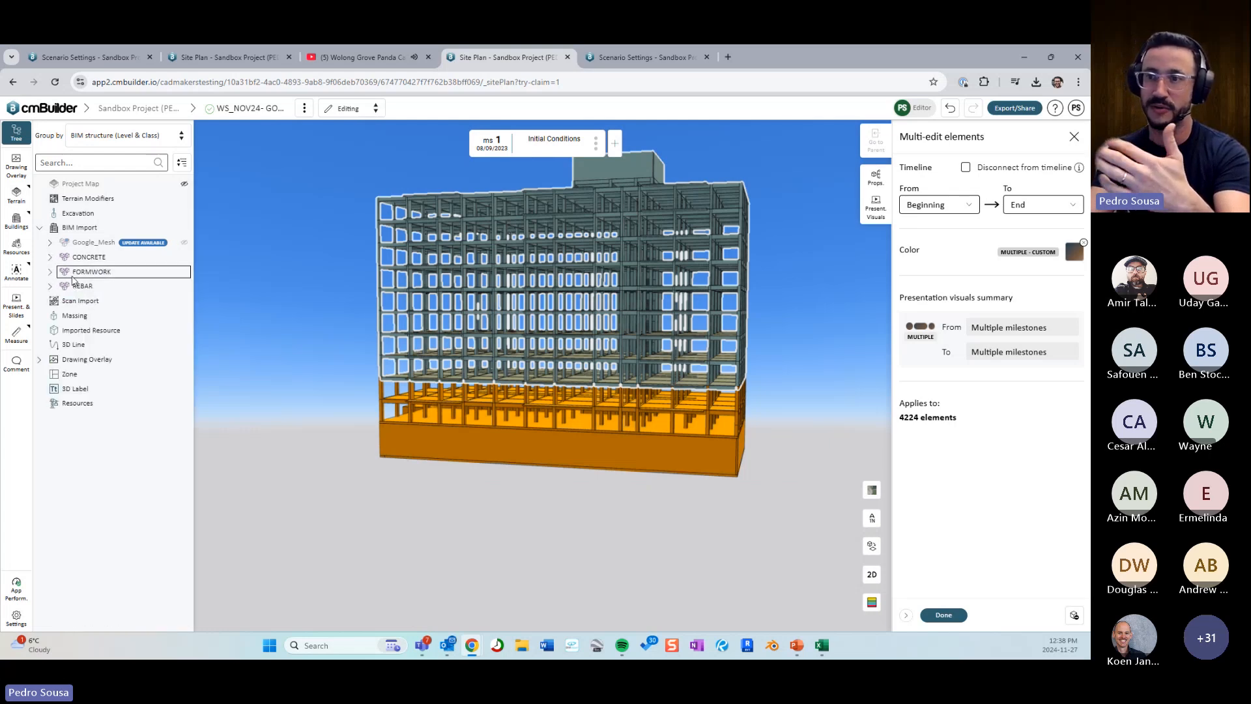
left_click(966, 169)
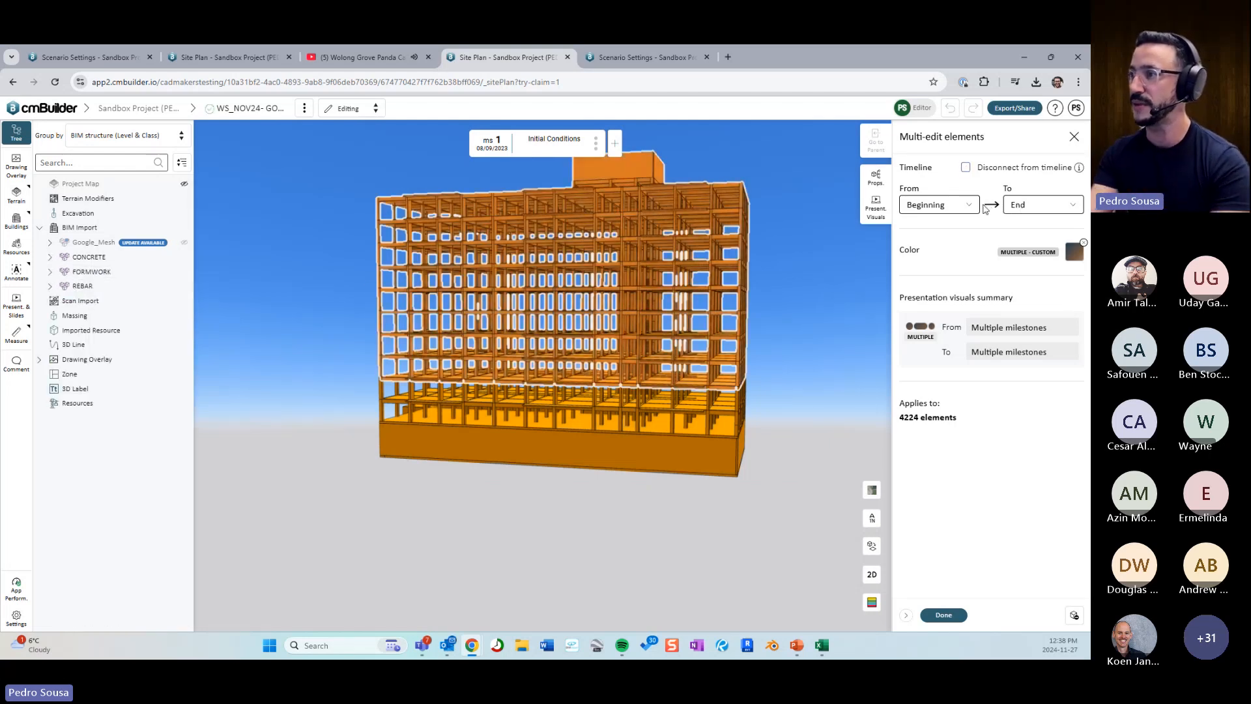
left_click(944, 614)
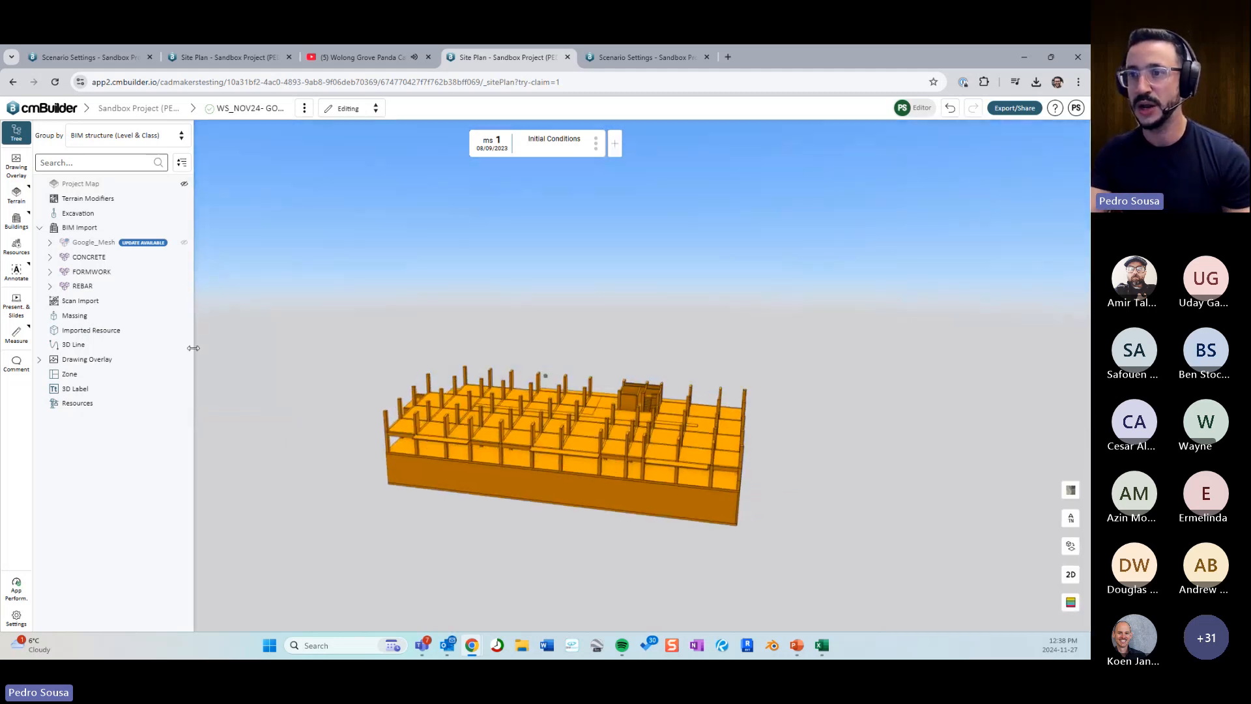
Temporarily hide the CONCRETE model and Levels 1 and 2 of the REBAR and FORMWORK models.
left_click(98, 271)
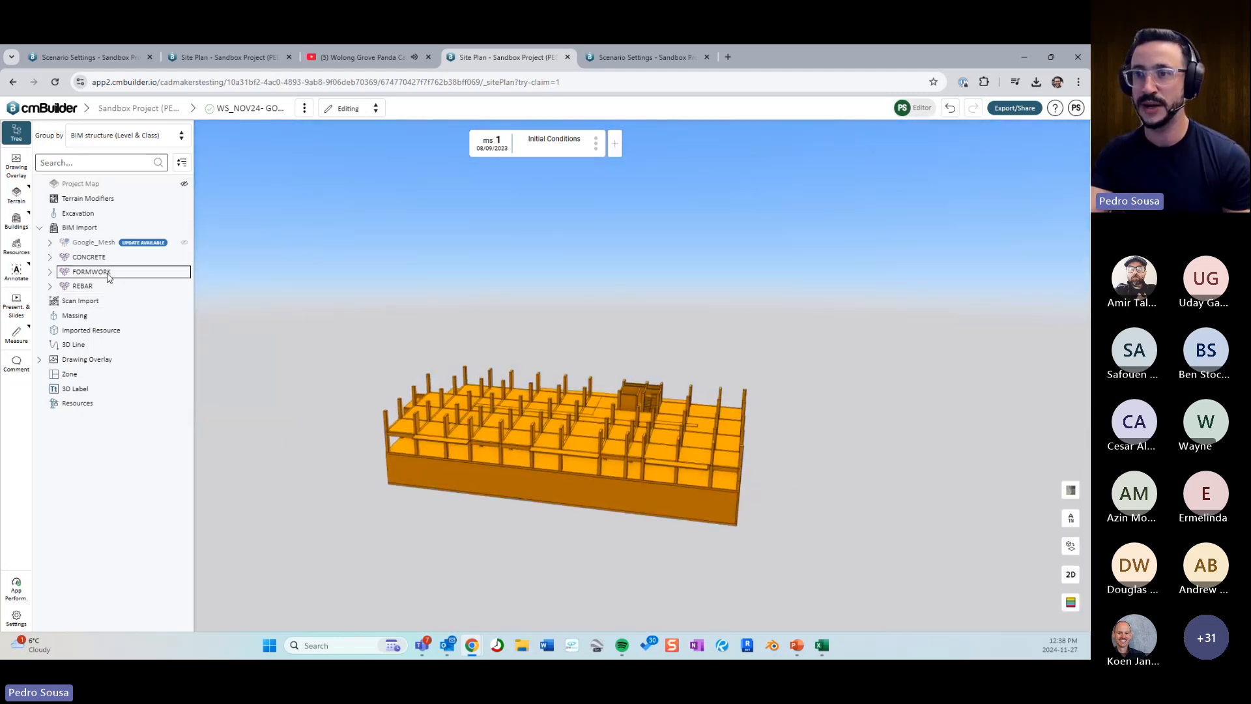
left_click(184, 257)
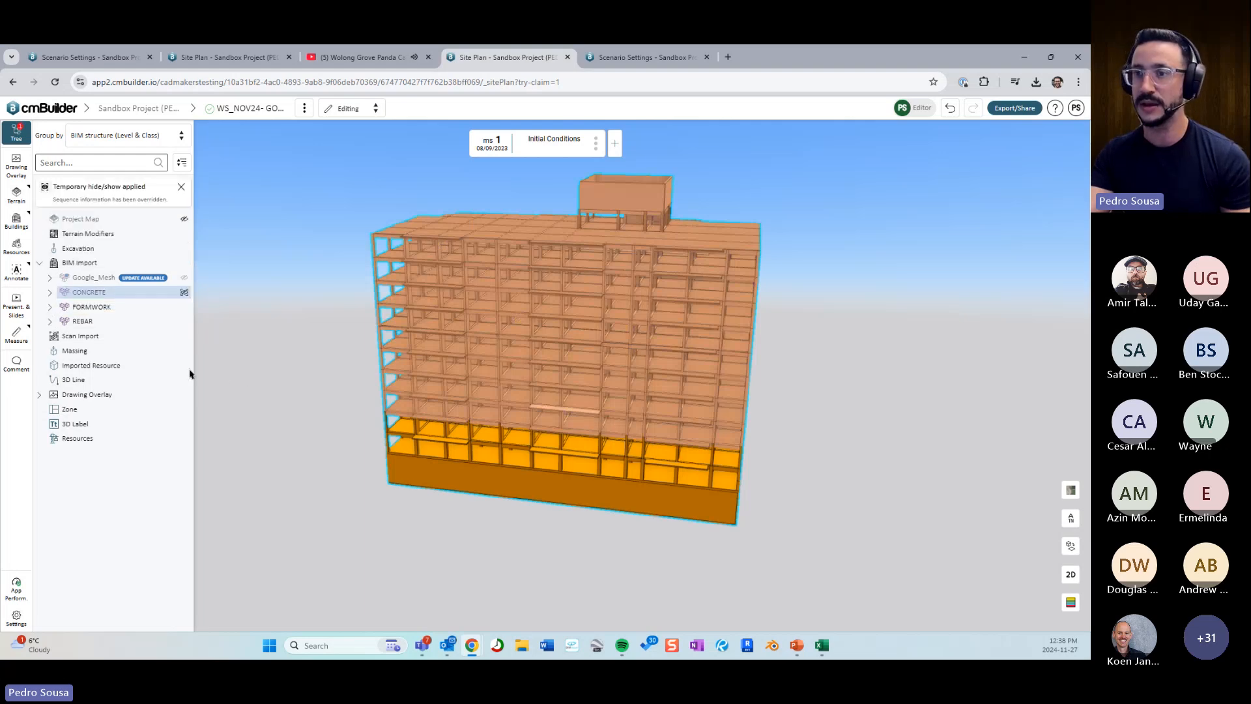
left_click(91, 307)
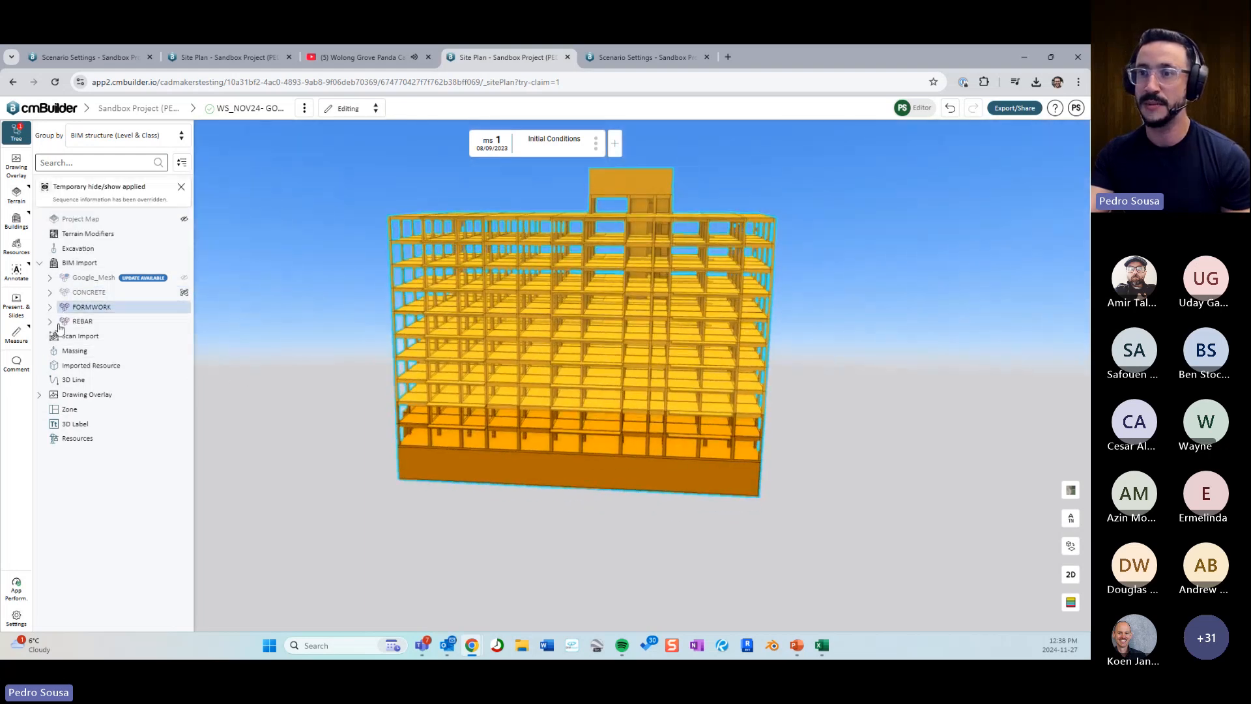
left_click(51, 307)
left_click(93, 351)
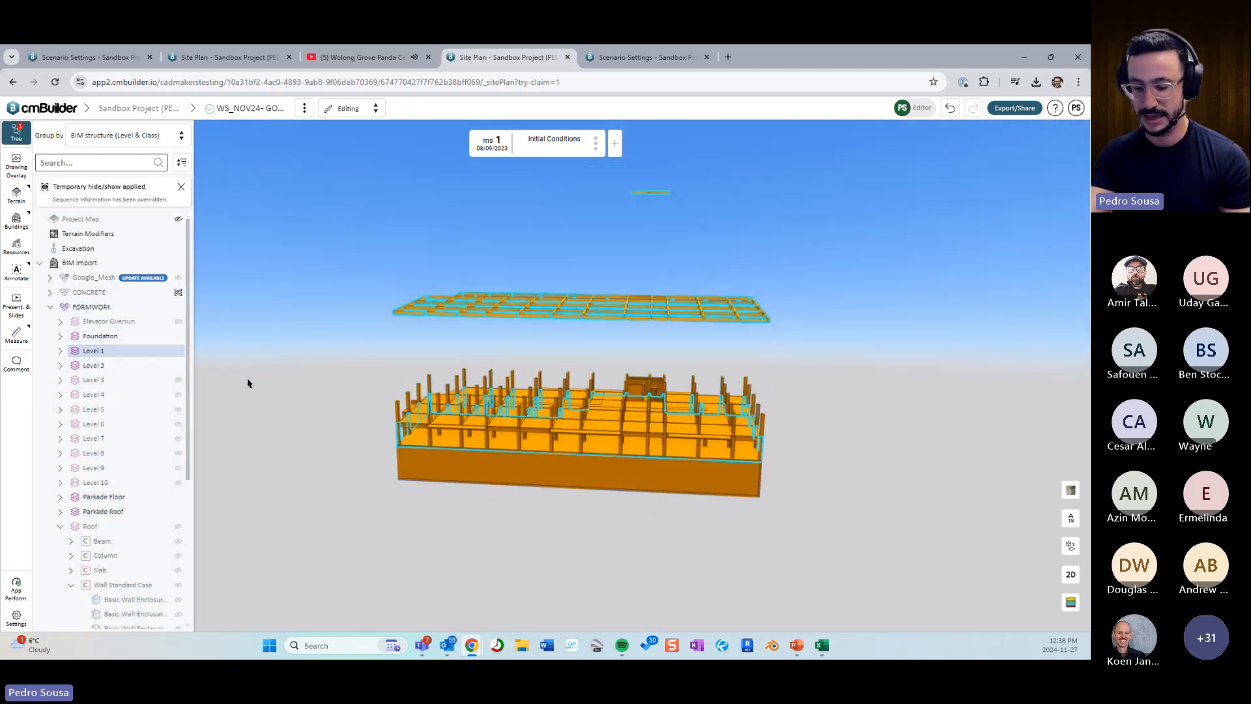
left_click(50, 307)
left_click(49, 322)
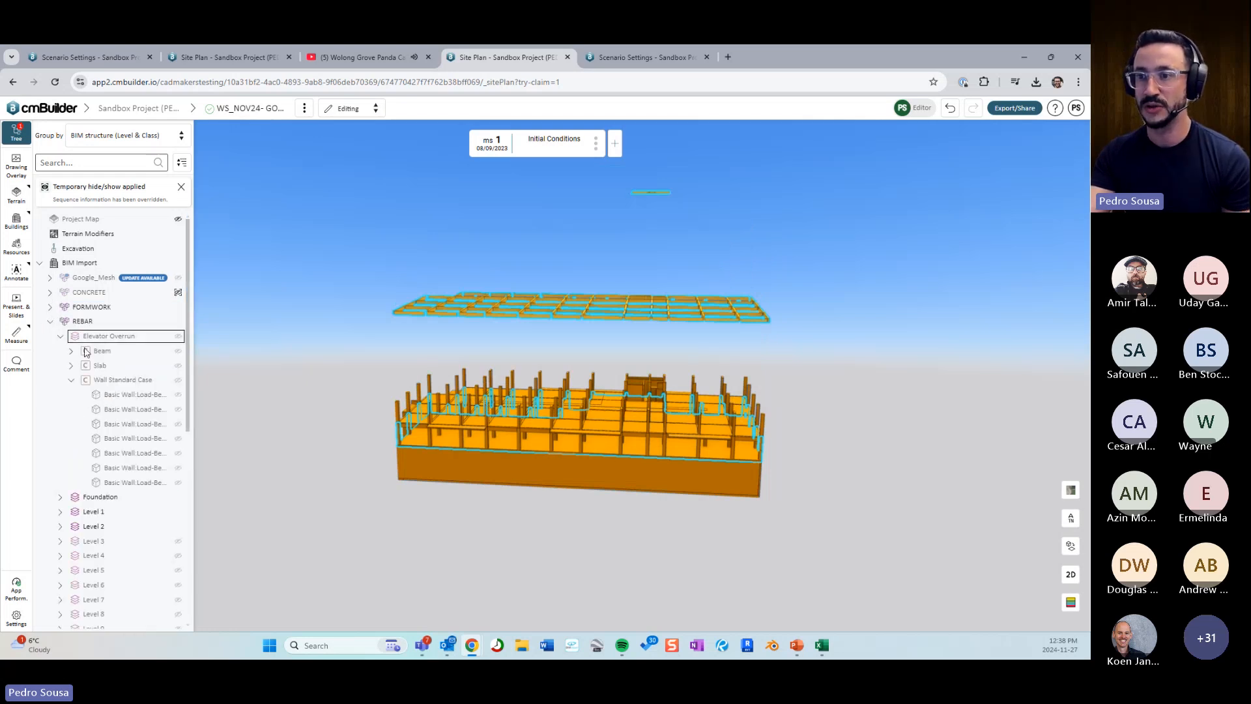
left_click(60, 337)
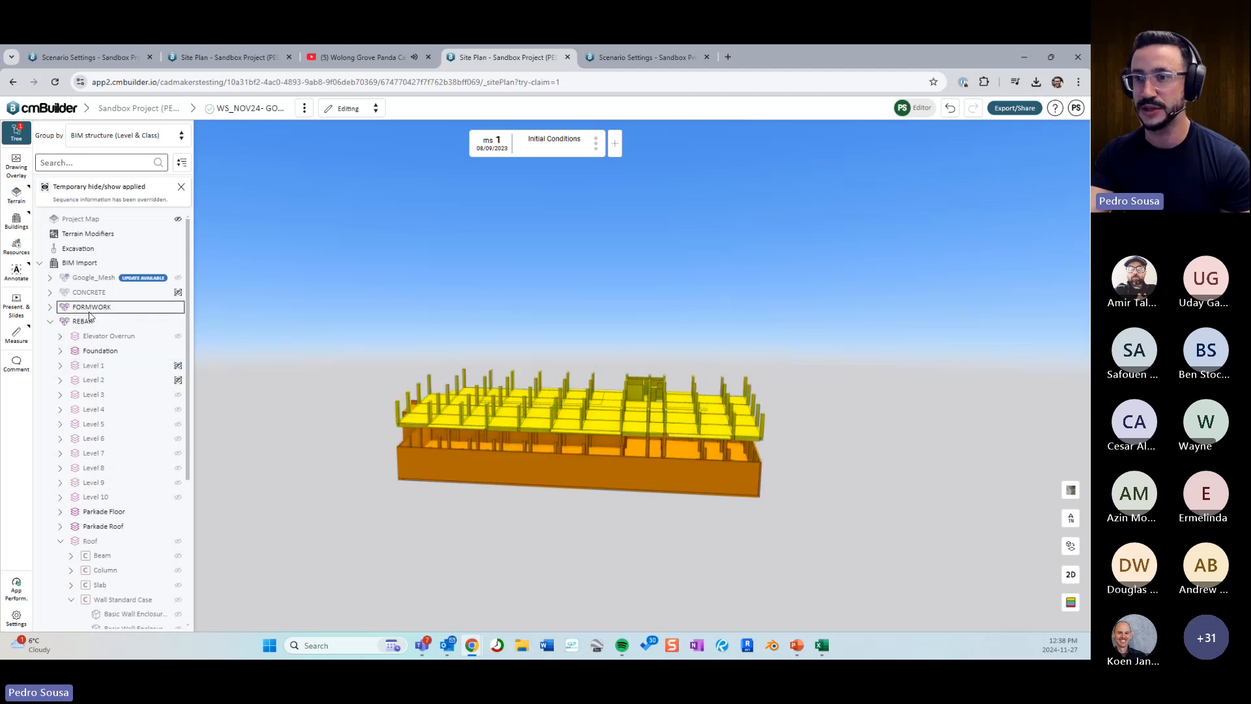
left_click(50, 307)
left_click(91, 368)
key("h")
Disconnect the foundation, parkade floor and parkade roof elements of the FORMWORK and REBAR models from the timeline.
middle_click_drag(318, 419, 339, 374)
left_click_drag(324, 355, 894, 569)
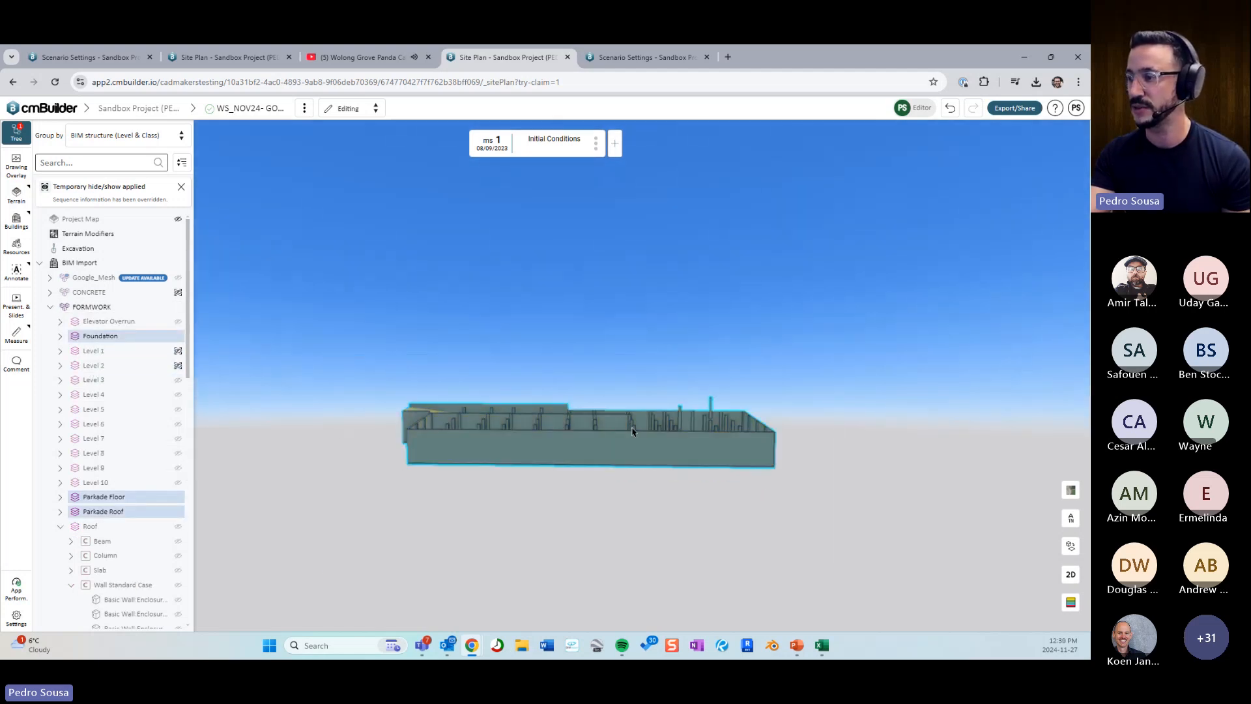
right_click(634, 430)
left_click(679, 454)
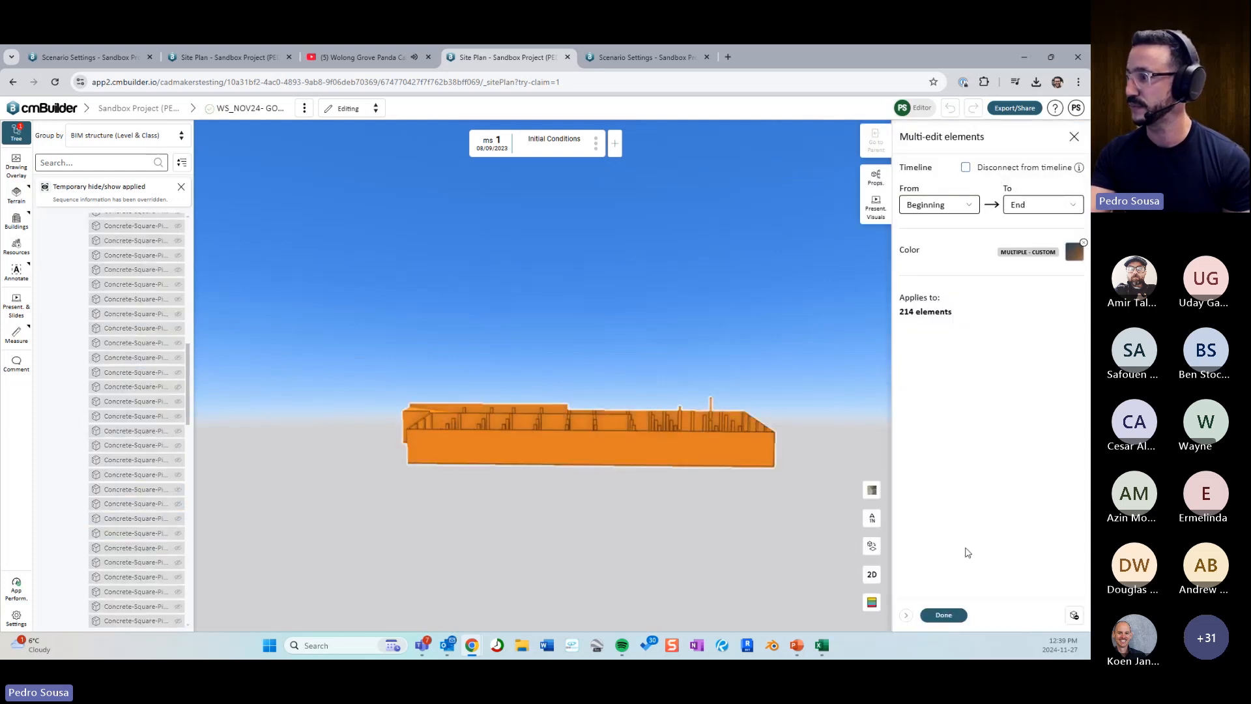
left_click(947, 616)
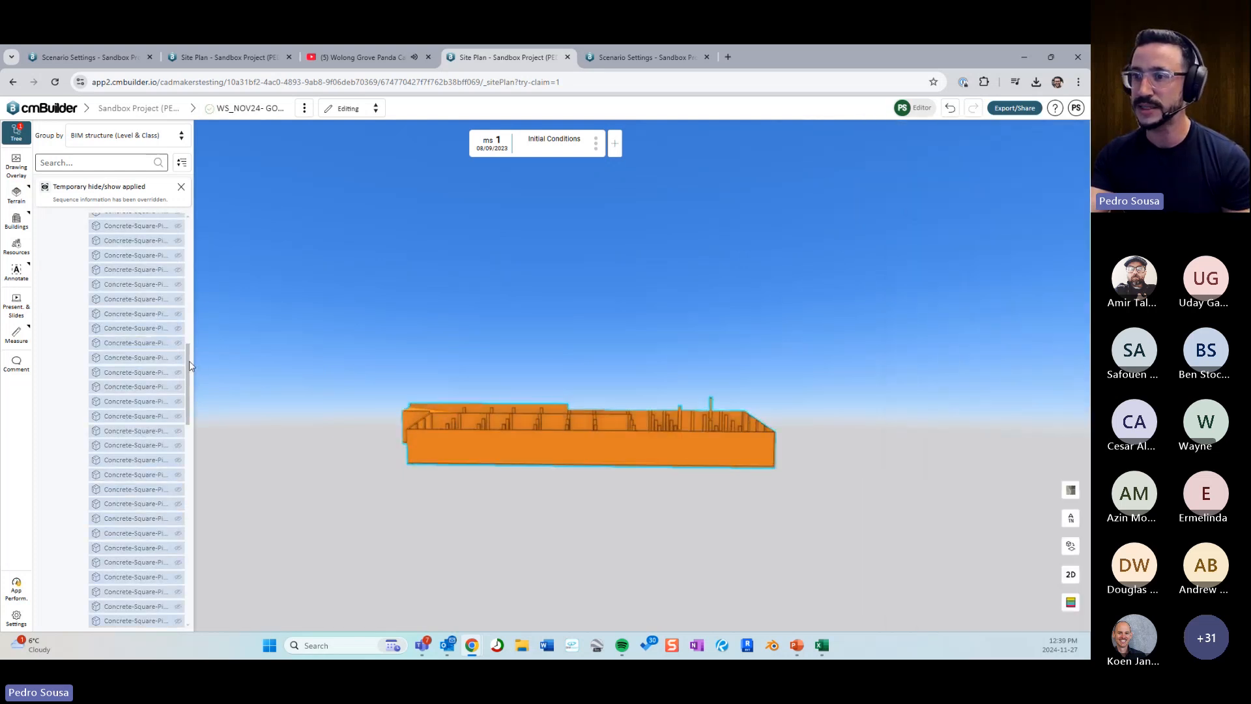
Reset the temporary hide/show on the CONCRETE, FORMWORK and REBAR models and collapse them in the tree.
left_click_drag(188, 365, 189, 241)
left_click(178, 277)
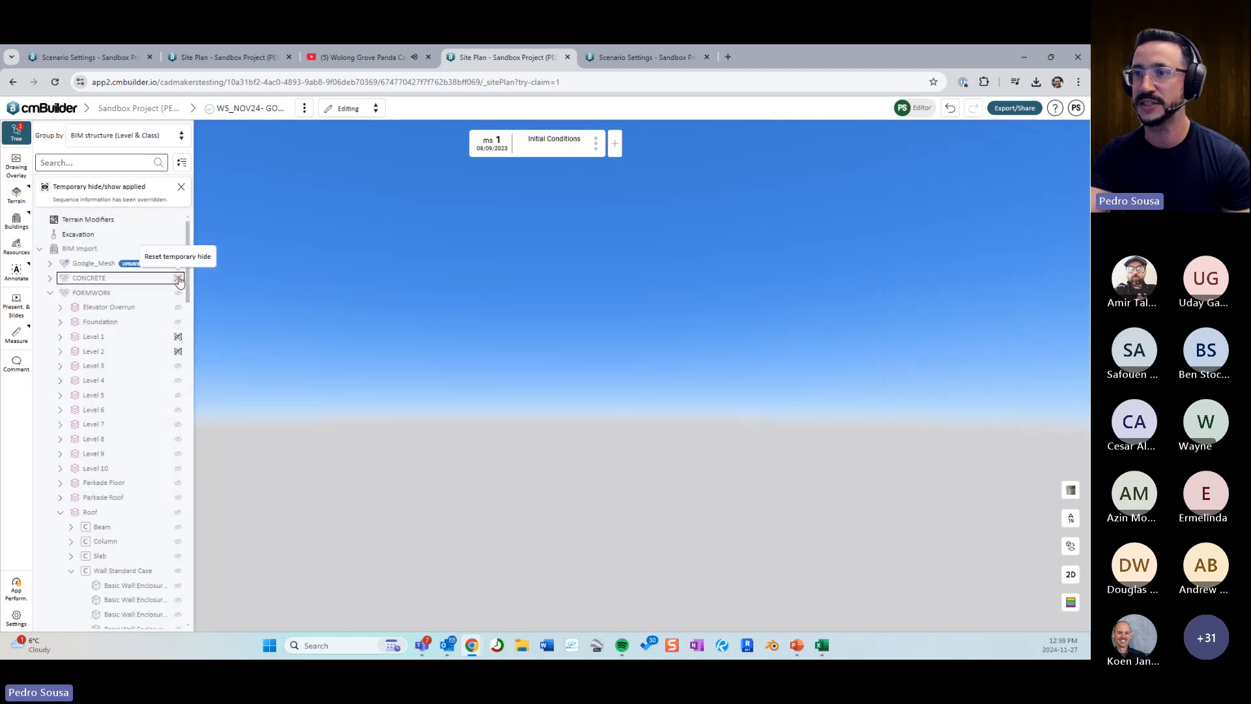
left_click(96, 294)
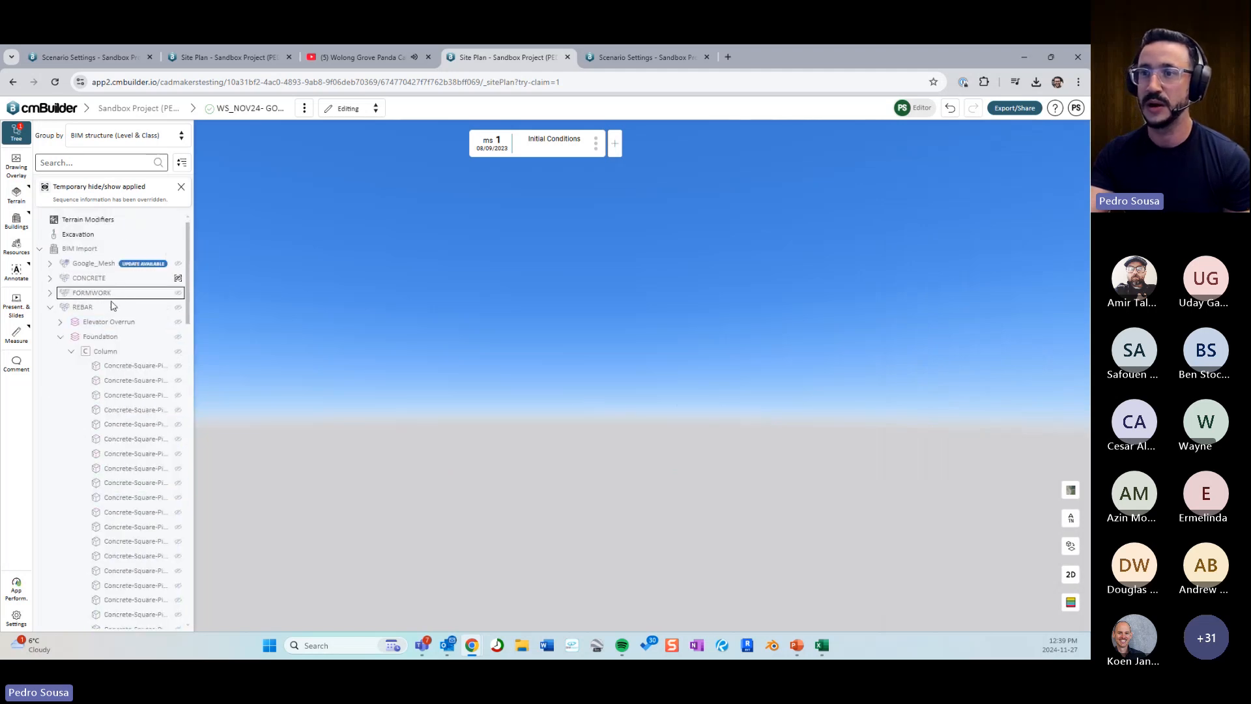
left_click(103, 283)
left_click(105, 304, "shift")
right_click(112, 293)
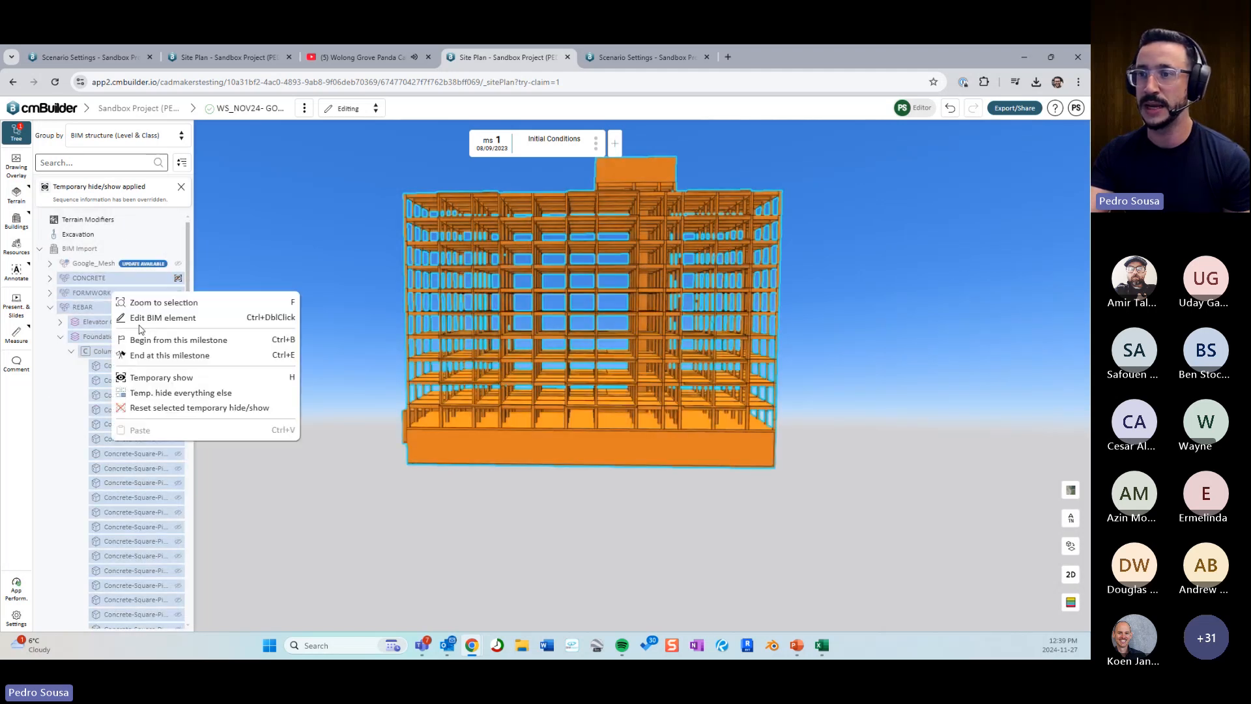
left_click(176, 409)
left_click_drag(365, 508, 291, 492)
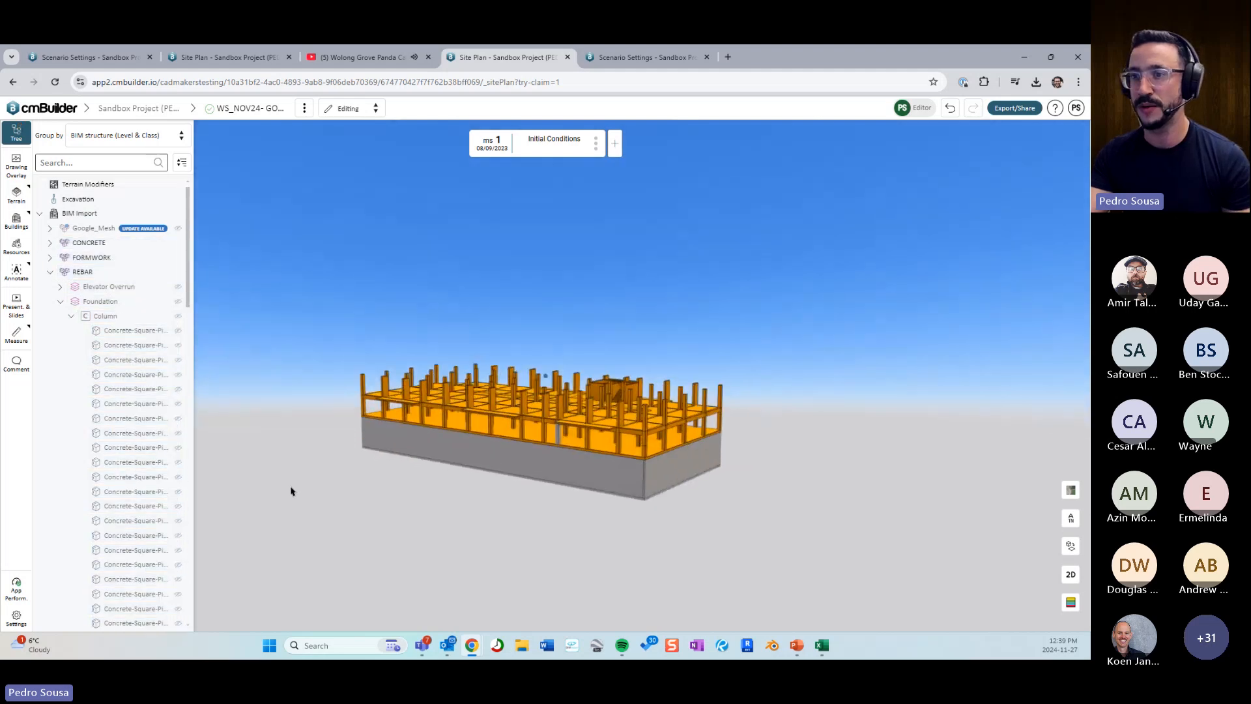
left_click(50, 272)
left_click(88, 257)
left_click(515, 500)
left_click_drag(459, 424, 530, 427)
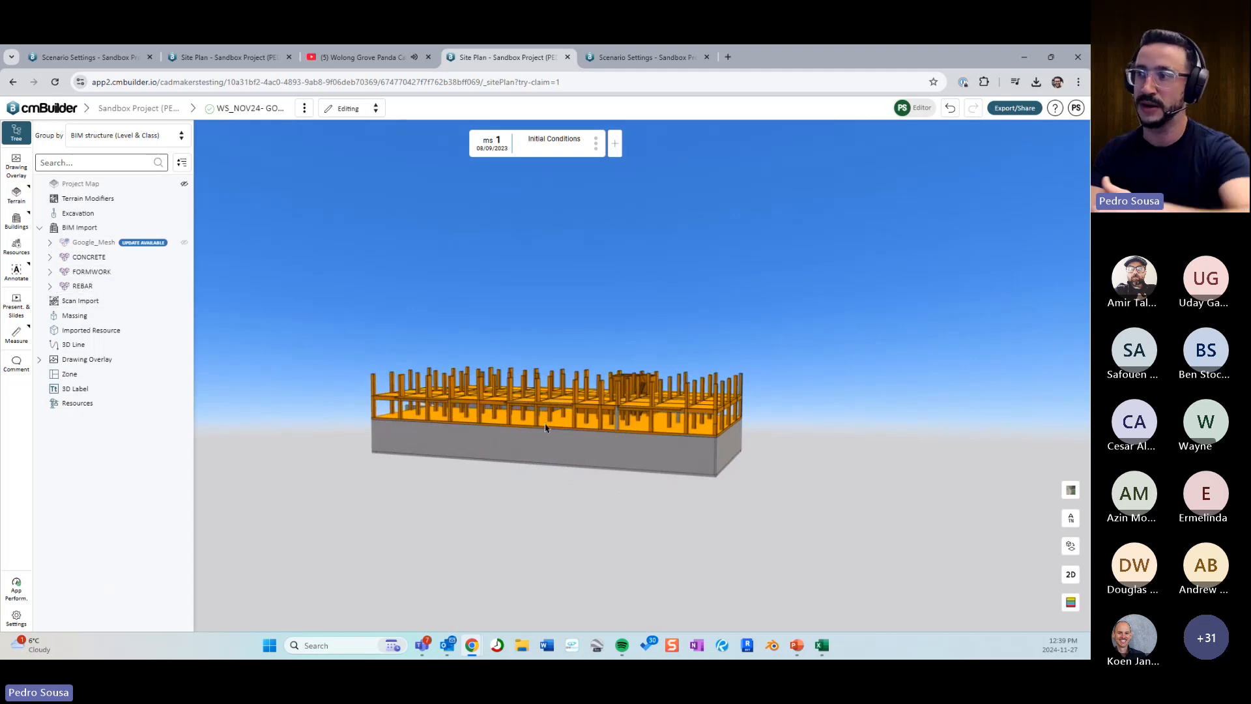
left_click(114, 272)
left_click(112, 287)
left_click(308, 334)
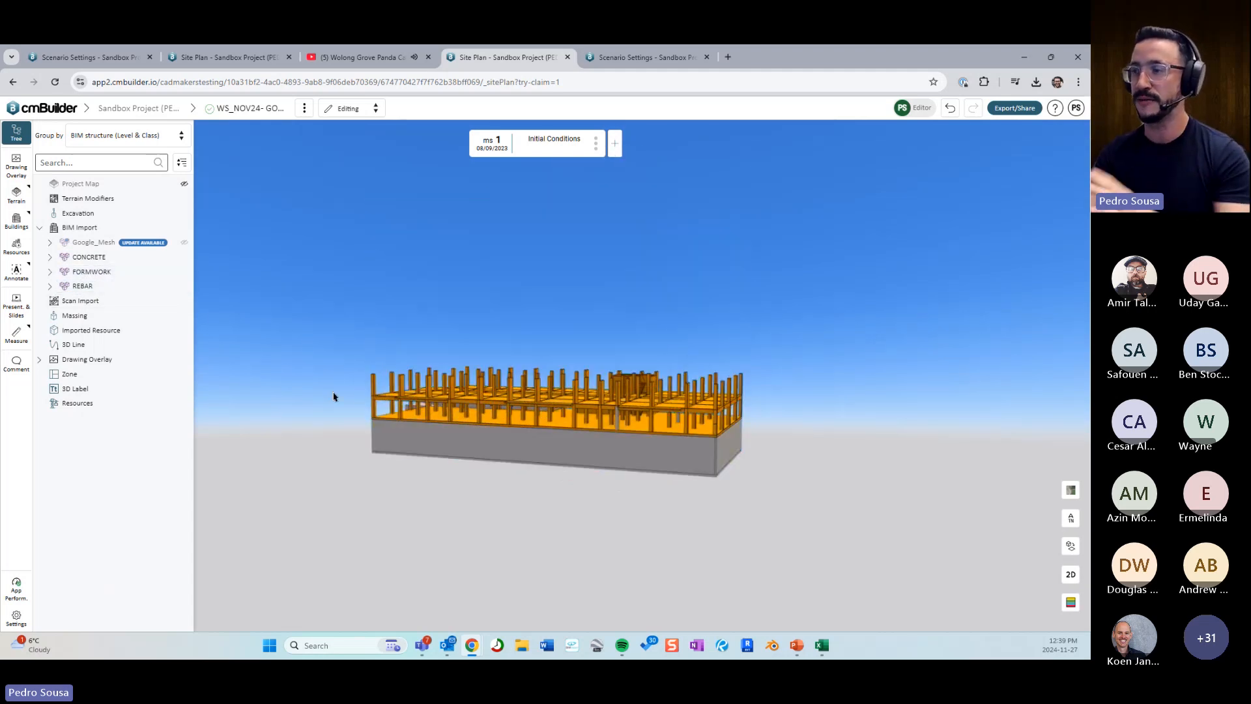
Open the project schedule from the Initial Conditions milestone.
left_click_drag(345, 335, 565, 333)
left_click_drag(621, 302, 650, 313)
scroll(639, 301, "up", 3)
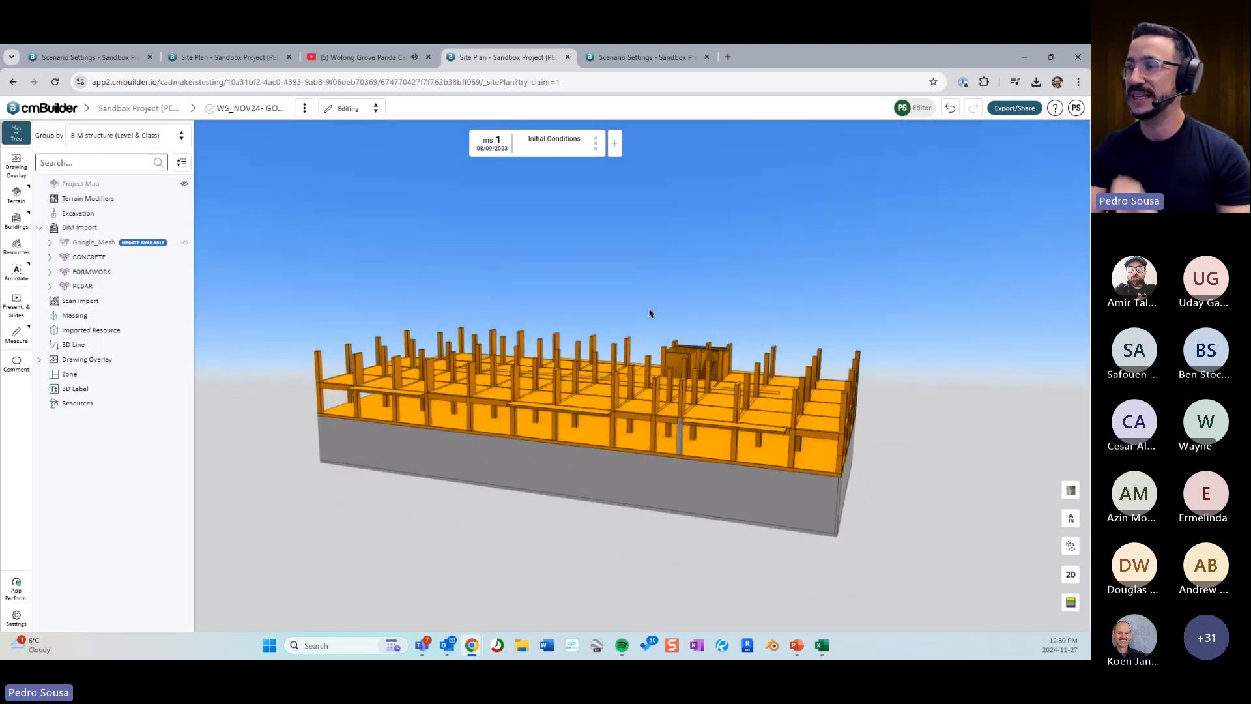
left_click_drag(550, 312, 531, 324)
scroll(531, 324, "down", 3)
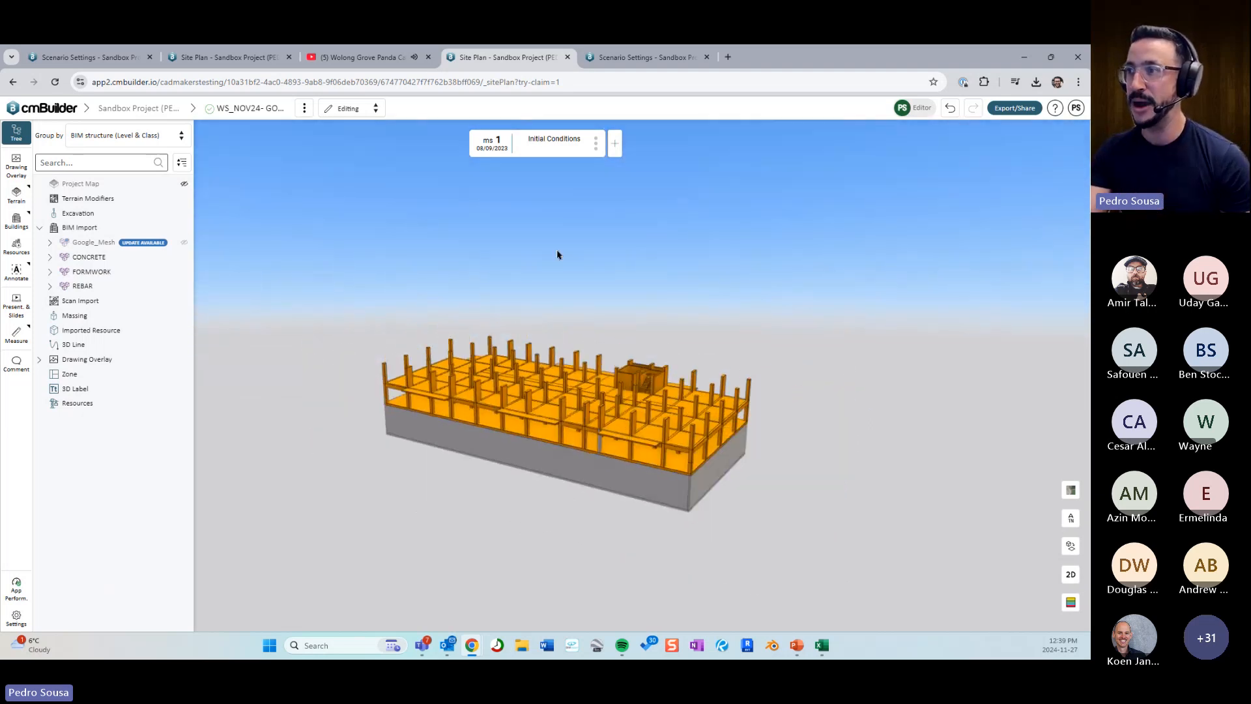
left_click(596, 143)
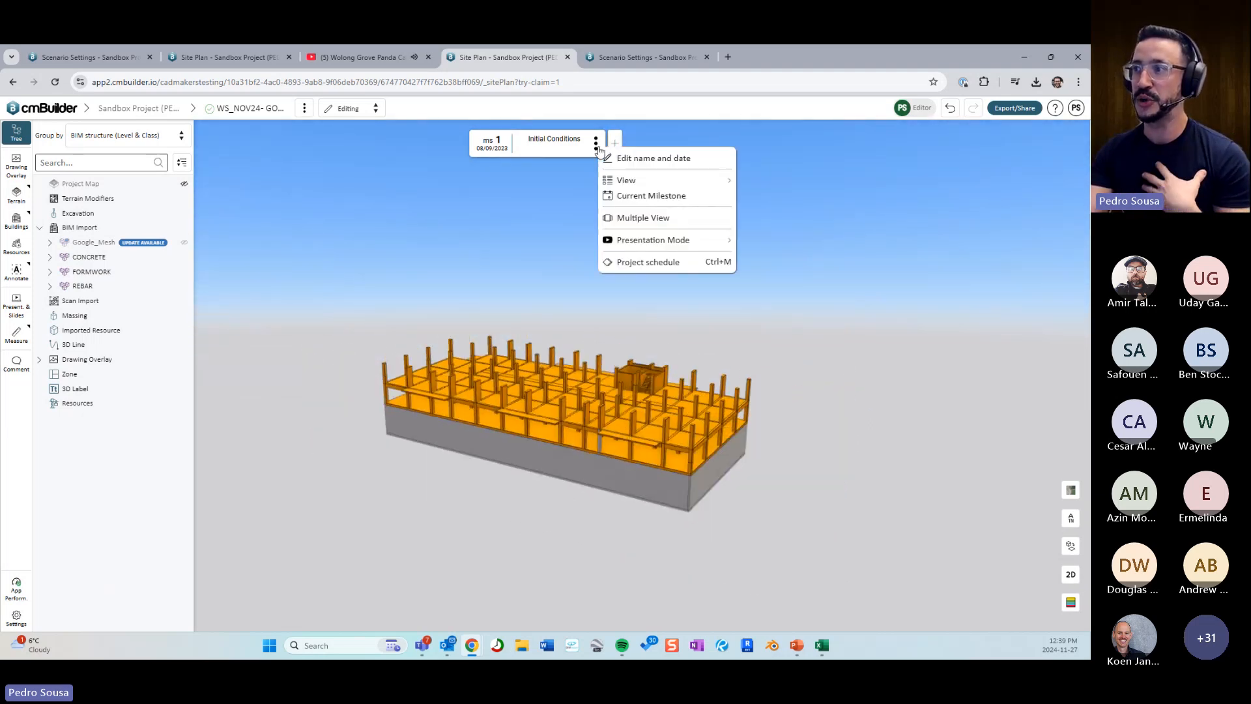
left_click(652, 264)
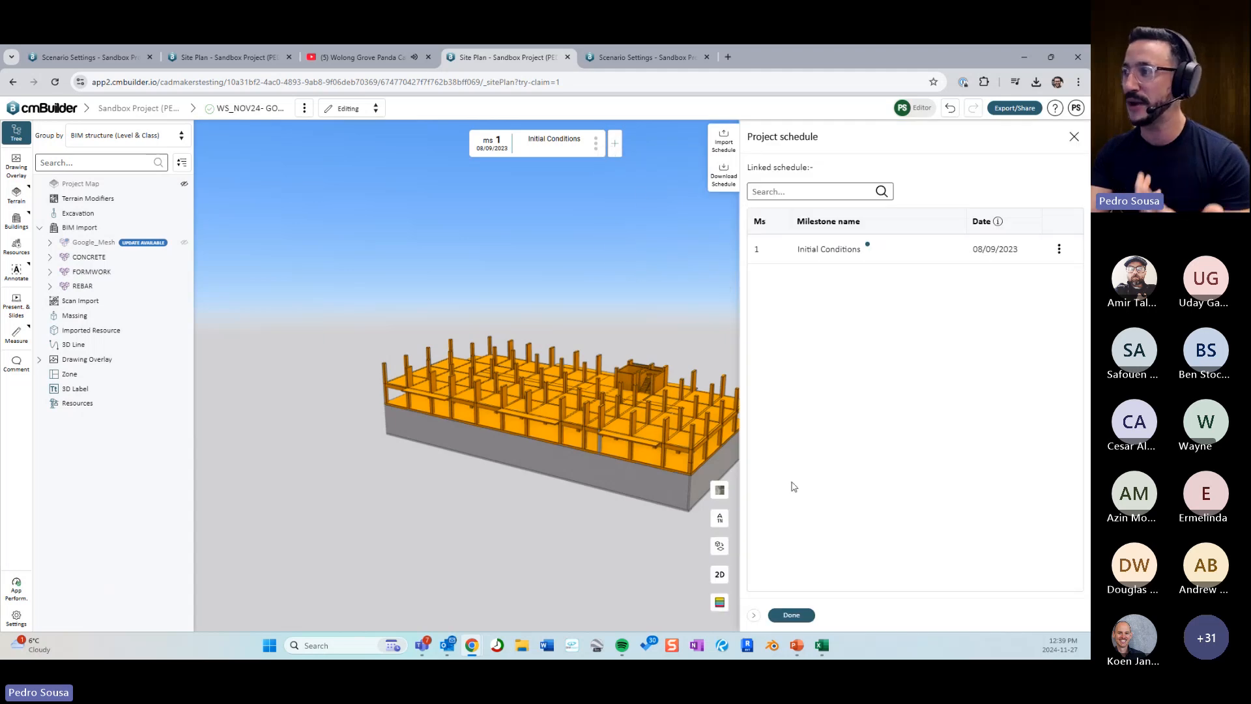
Switch to Excel, review the L1 and L2 formwork, rebar and concrete pour tasks in Example Schedule.xlsx, and return to cmBuilder.
left_click(822, 645)
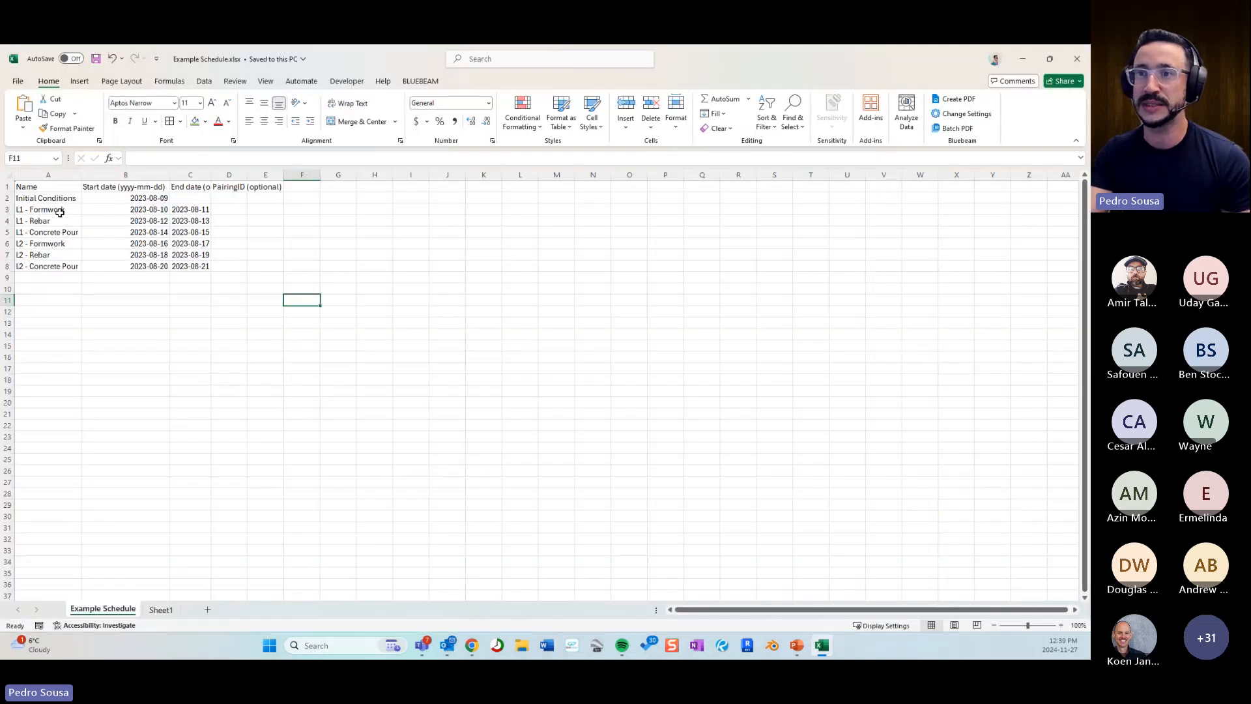
left_click(61, 222)
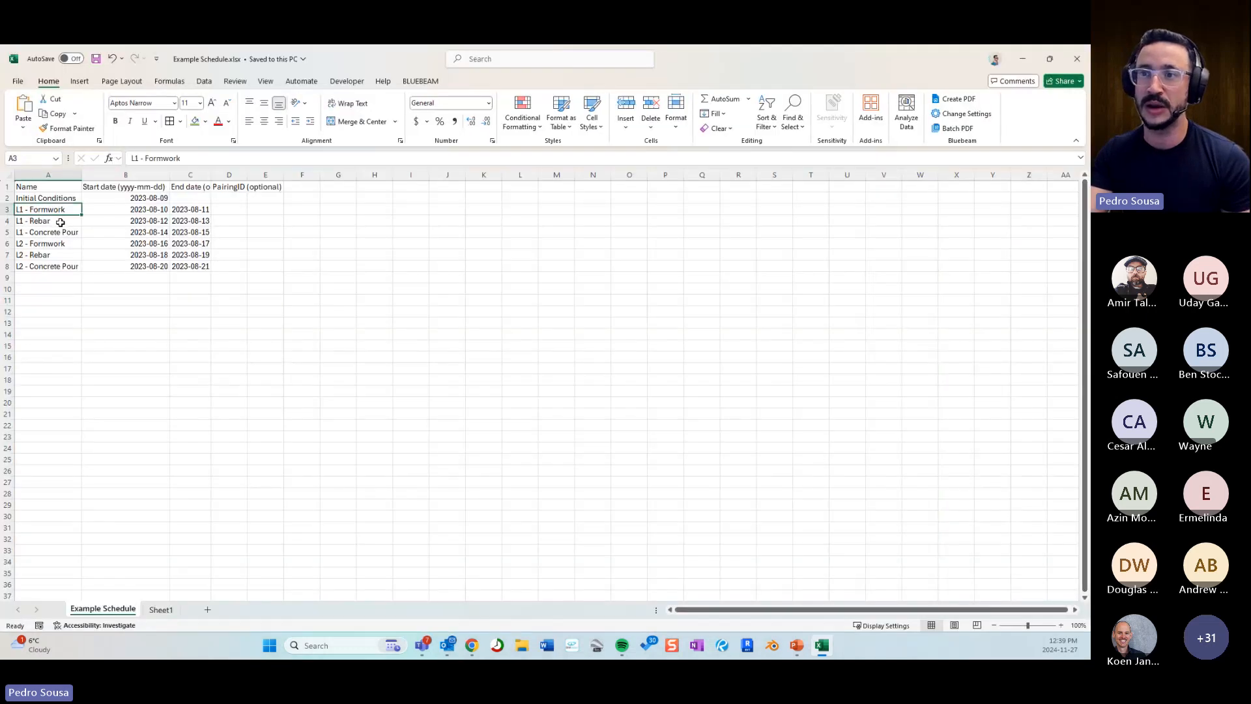
left_click(51, 210)
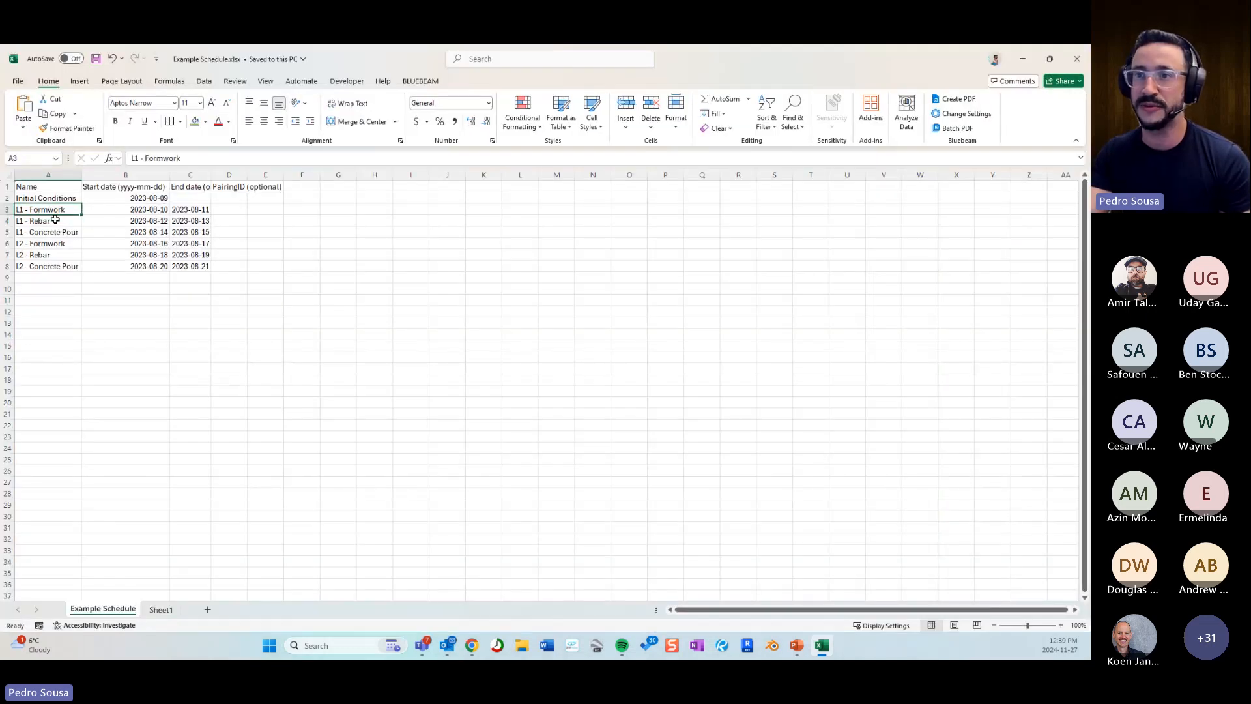
left_click(52, 222)
left_click(53, 232)
left_click(65, 245)
left_click(58, 256)
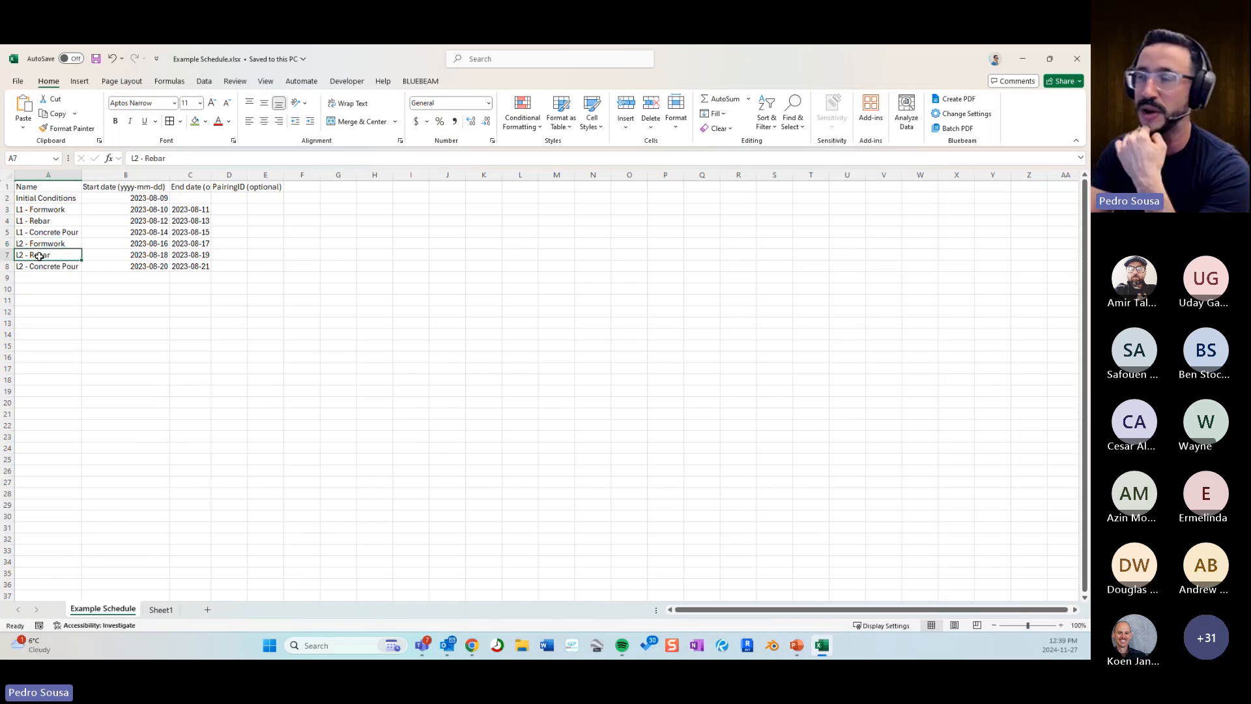
key("alt+Tab")
Load the ScenarioSchedule (26) CSV file as the schedule to import.
left_click(729, 148)
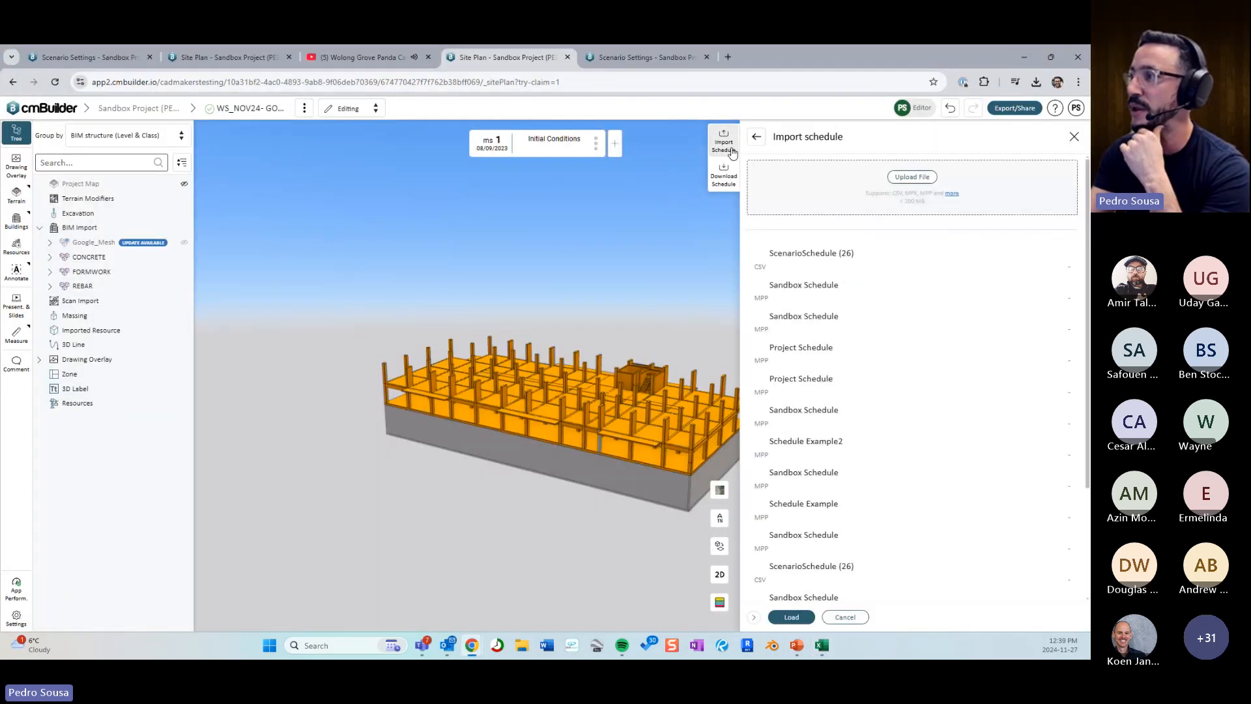
left_click(827, 268)
left_click(791, 617)
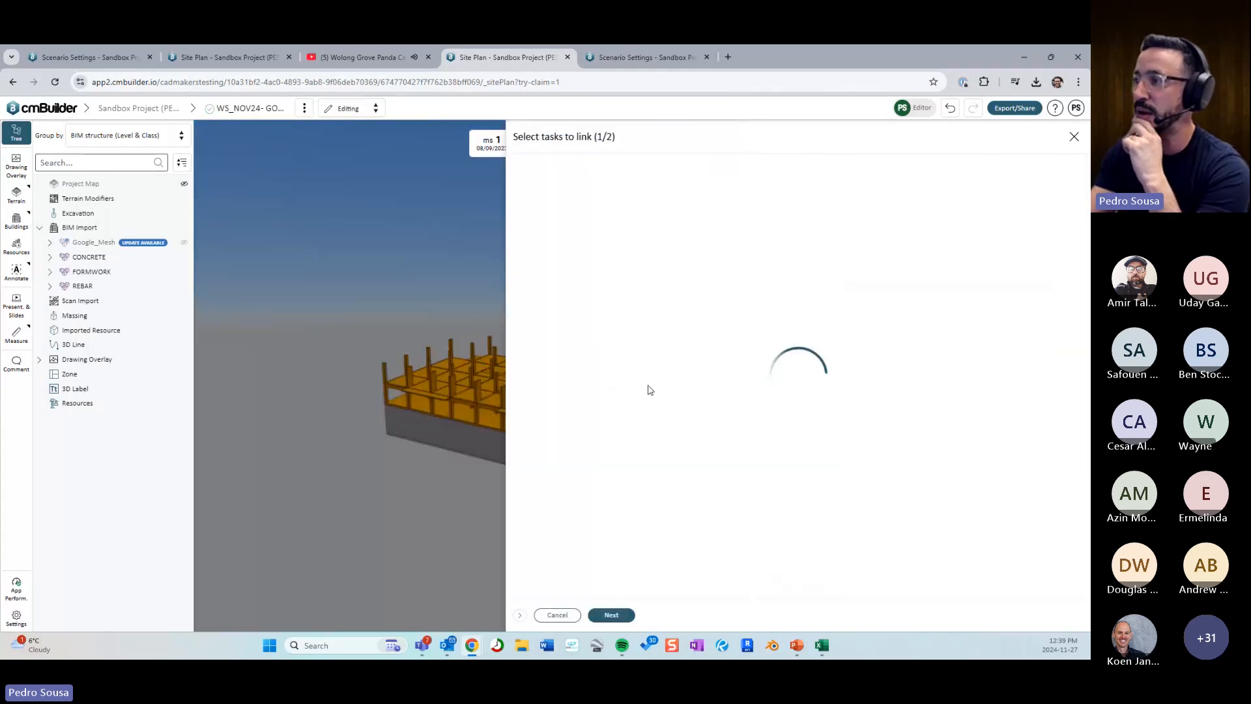
Link the finish dates of the L1 and L2 formwork, rebar and concrete pour tasks as milestones and finish the schedule update.
left_click(1001, 261)
left_click(1001, 296)
left_click(1001, 329)
left_click(1001, 362)
left_click(1001, 396)
left_click(1001, 429)
left_click(612, 615)
left_click(611, 615)
left_click(446, 405)
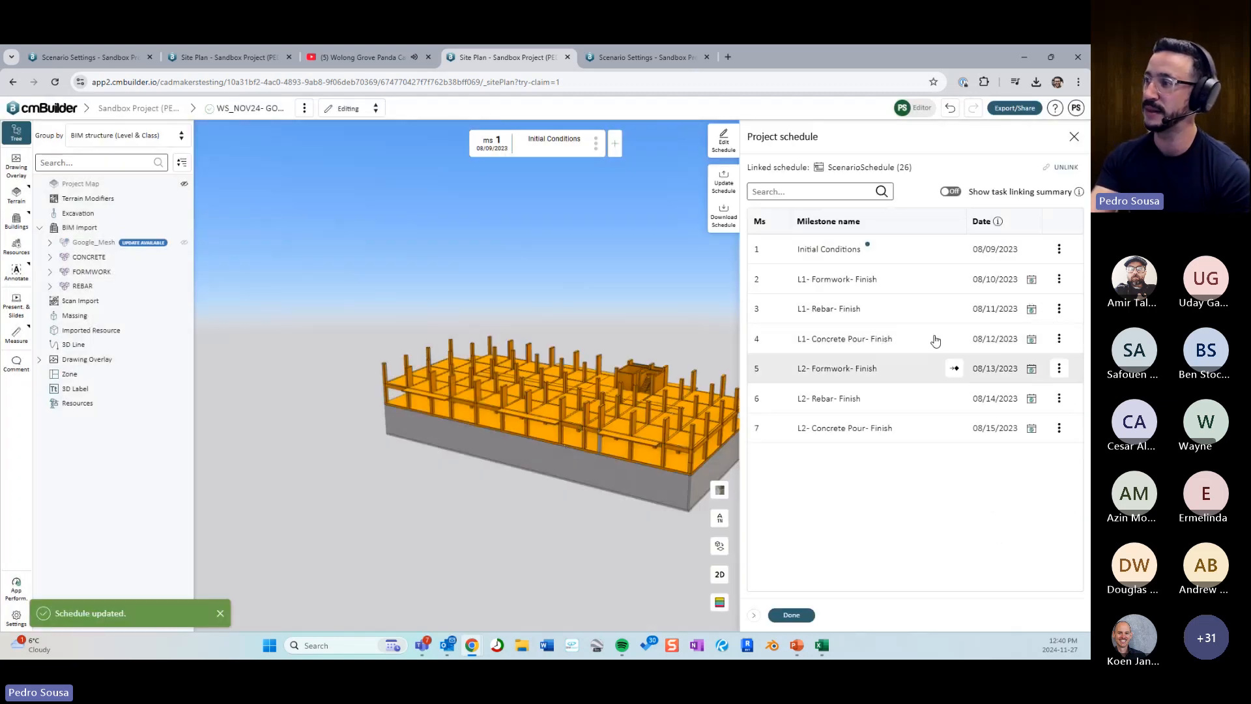
left_click(793, 615)
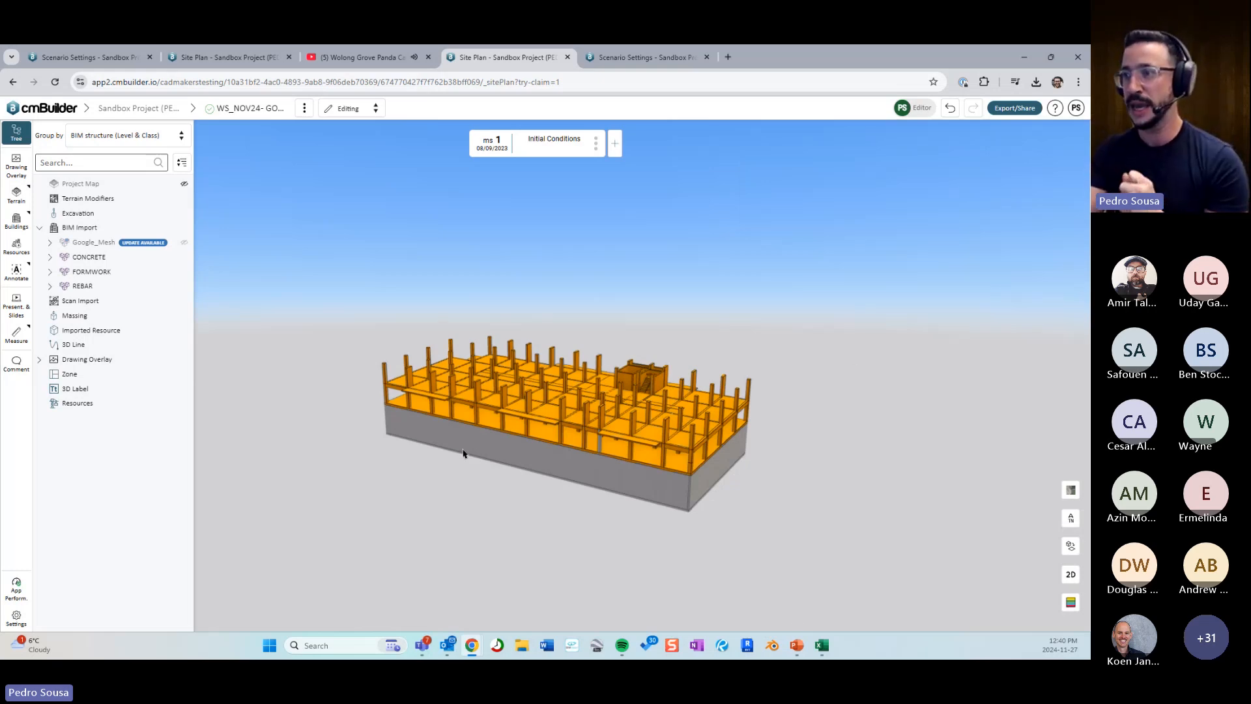
Switch to PowerPoint, examine the color-coding sequence table across all L1 and L2 activities, and return to cmBuilder.
mouse_move(565, 465)
left_mouse_down()
mouse_move(537, 451)
mouse_move(565, 453)
left_mouse_up()
left_click(800, 653)
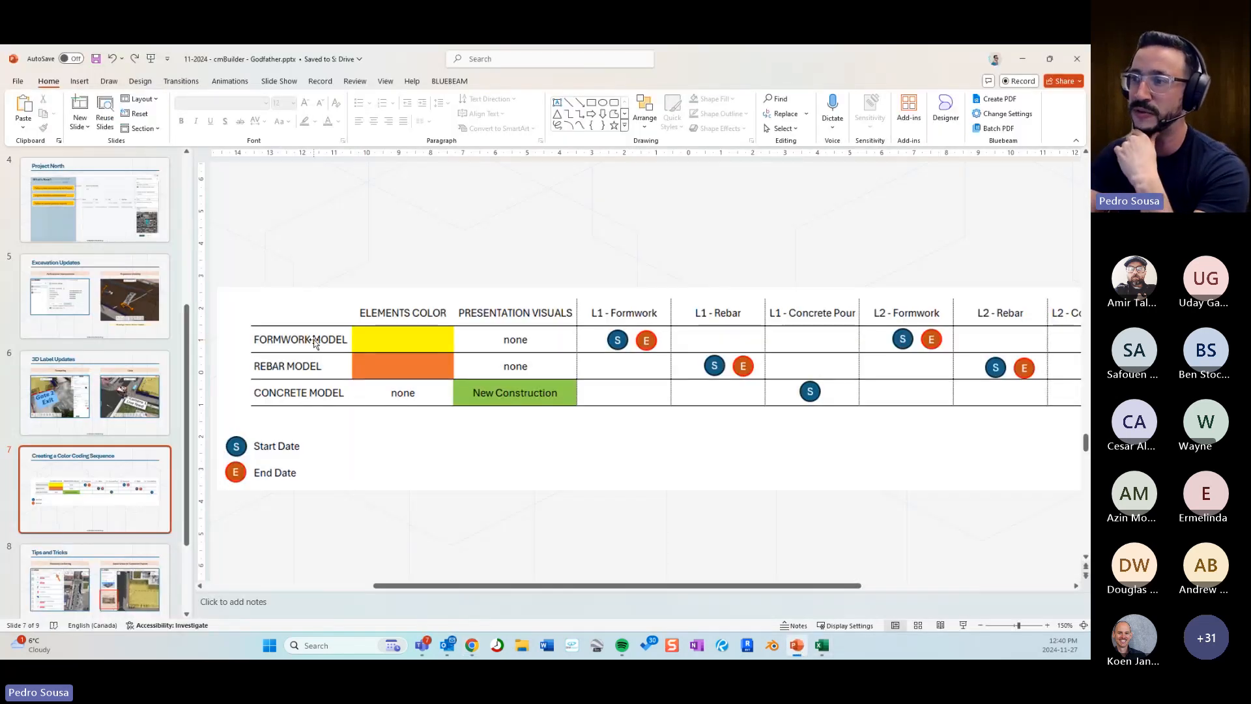
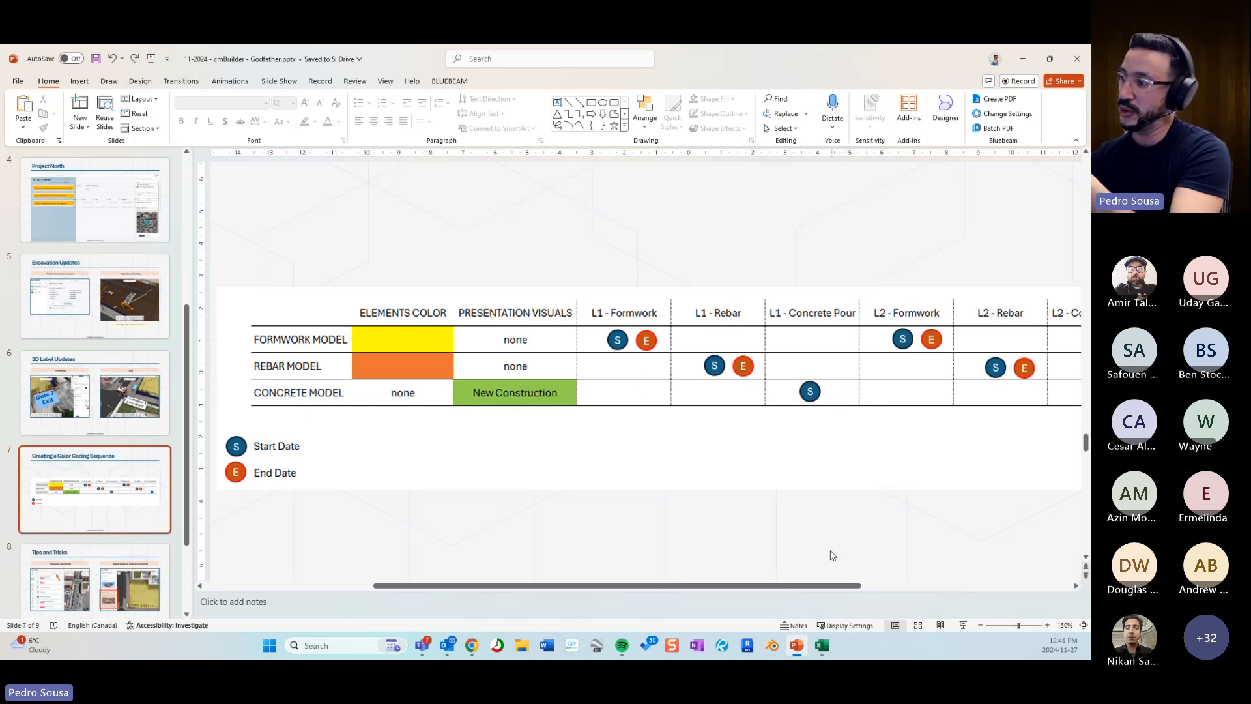
left_click_drag(841, 586, 939, 587)
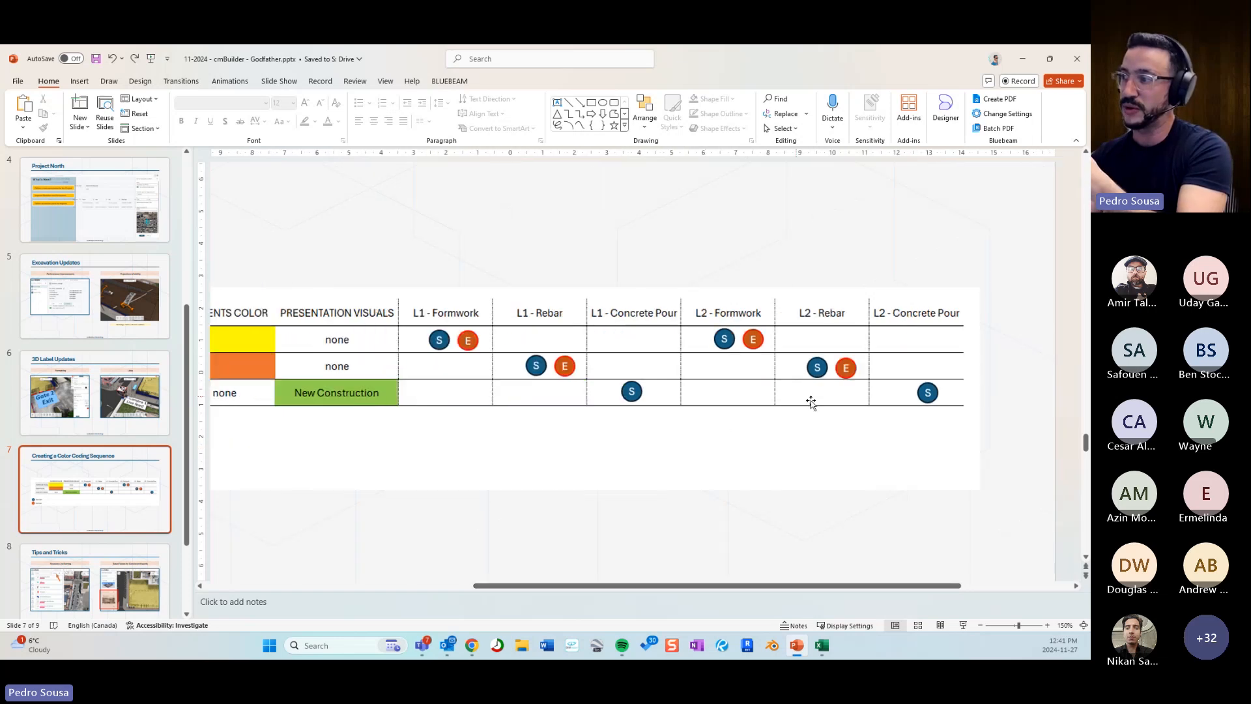
left_click_drag(748, 586, 712, 585)
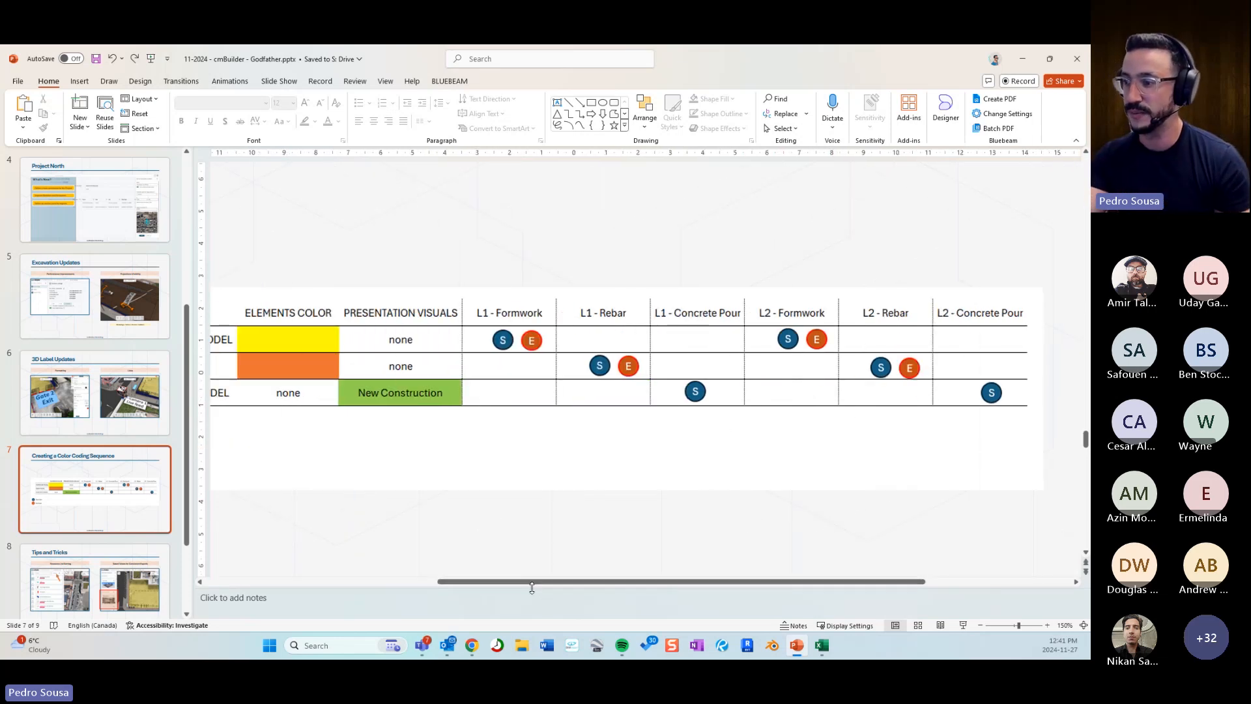
left_click_drag(540, 586, 502, 587)
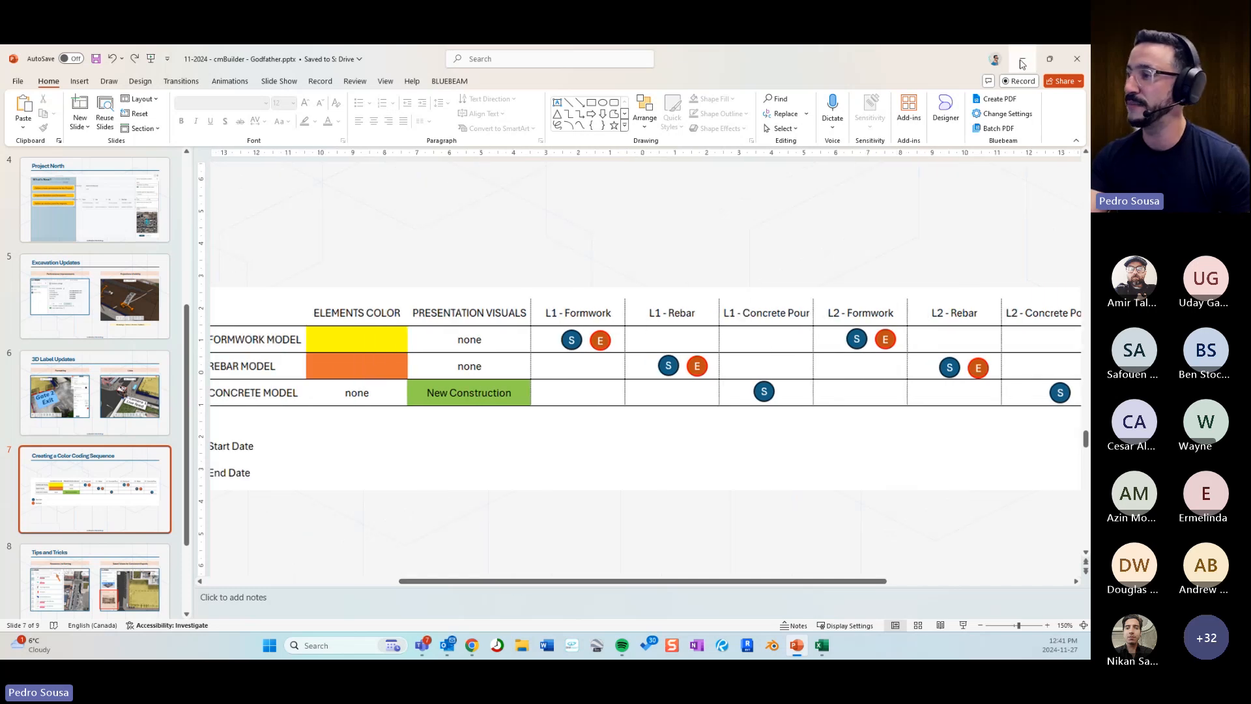
left_click(1022, 64)
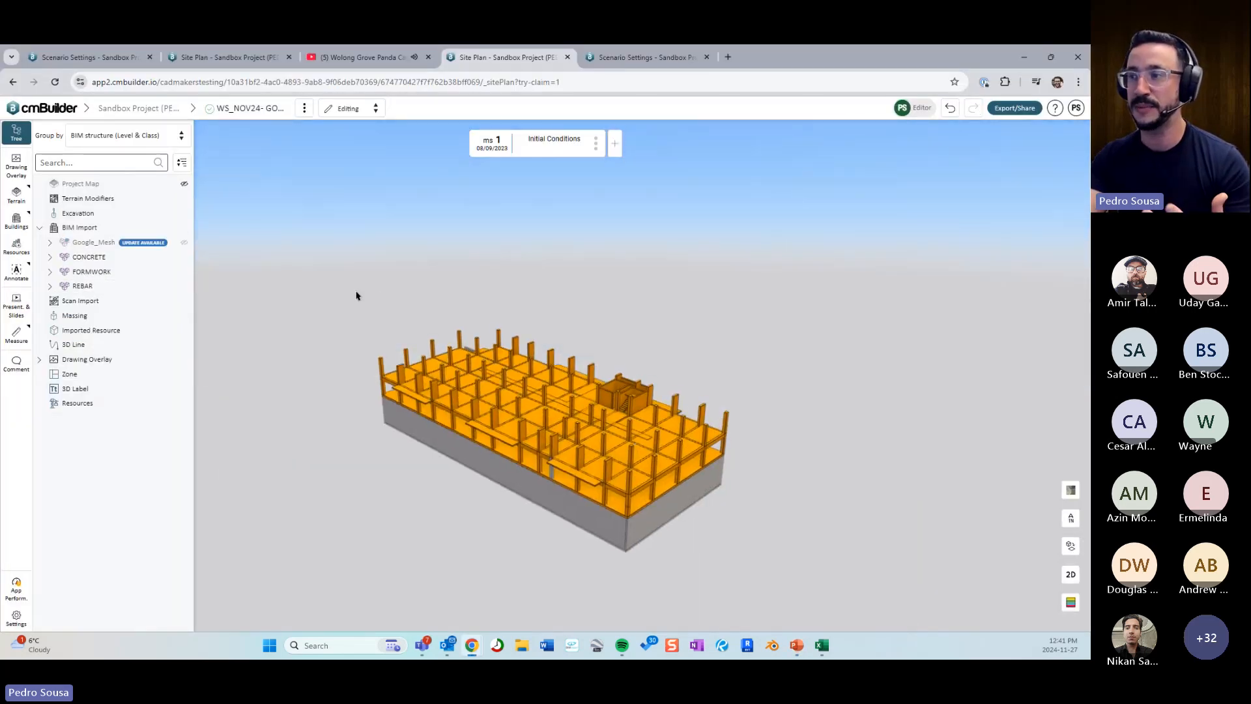
Temporarily hide the CONCRETE and REBAR models so only the FORMWORK model is shown.
left_click(106, 261)
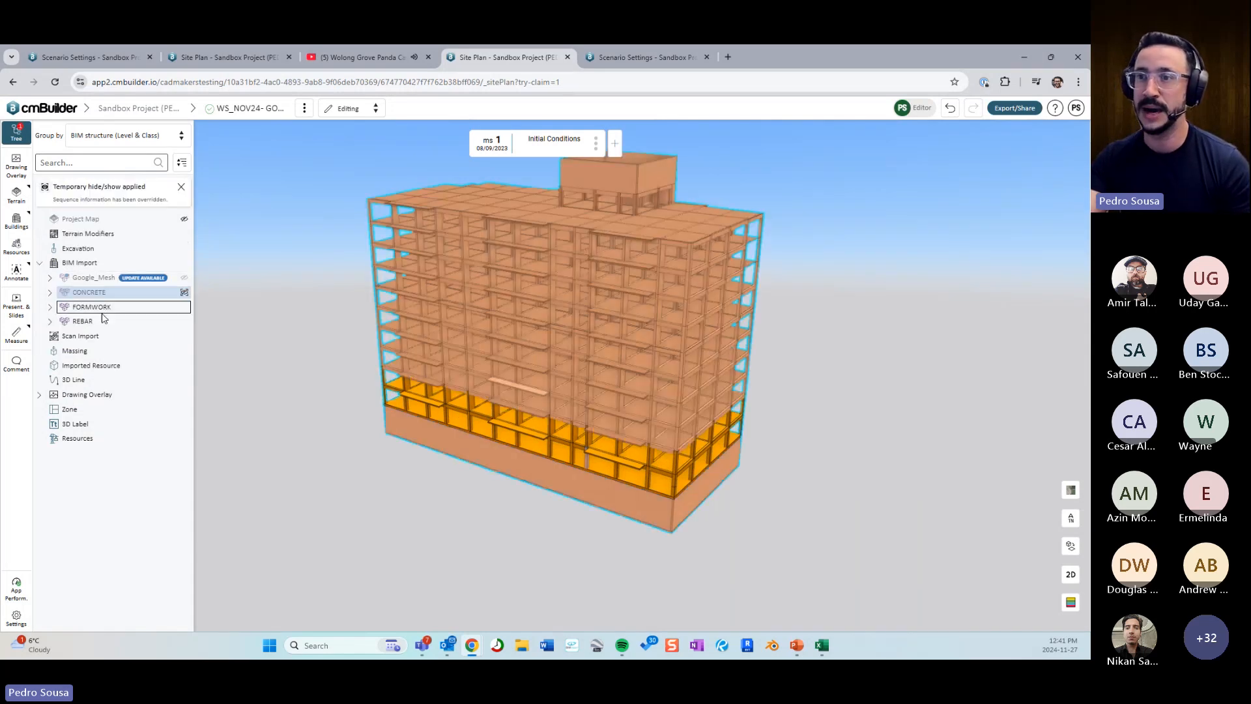
right_click(101, 324)
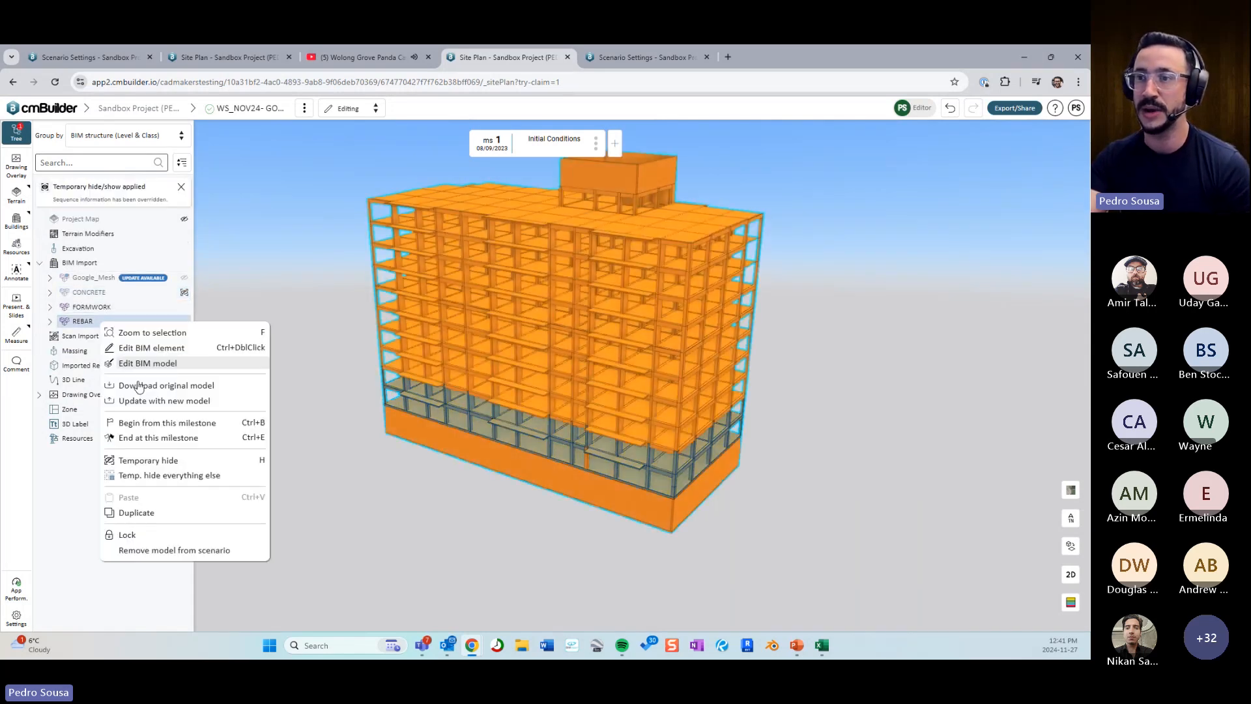
left_click(200, 461)
Set the lower-level formwork elements to begin from and end at milestone 2, L1 - Formwork - Finish.
left_click_drag(371, 502, 586, 392)
left_click_drag(509, 374, 215, 307)
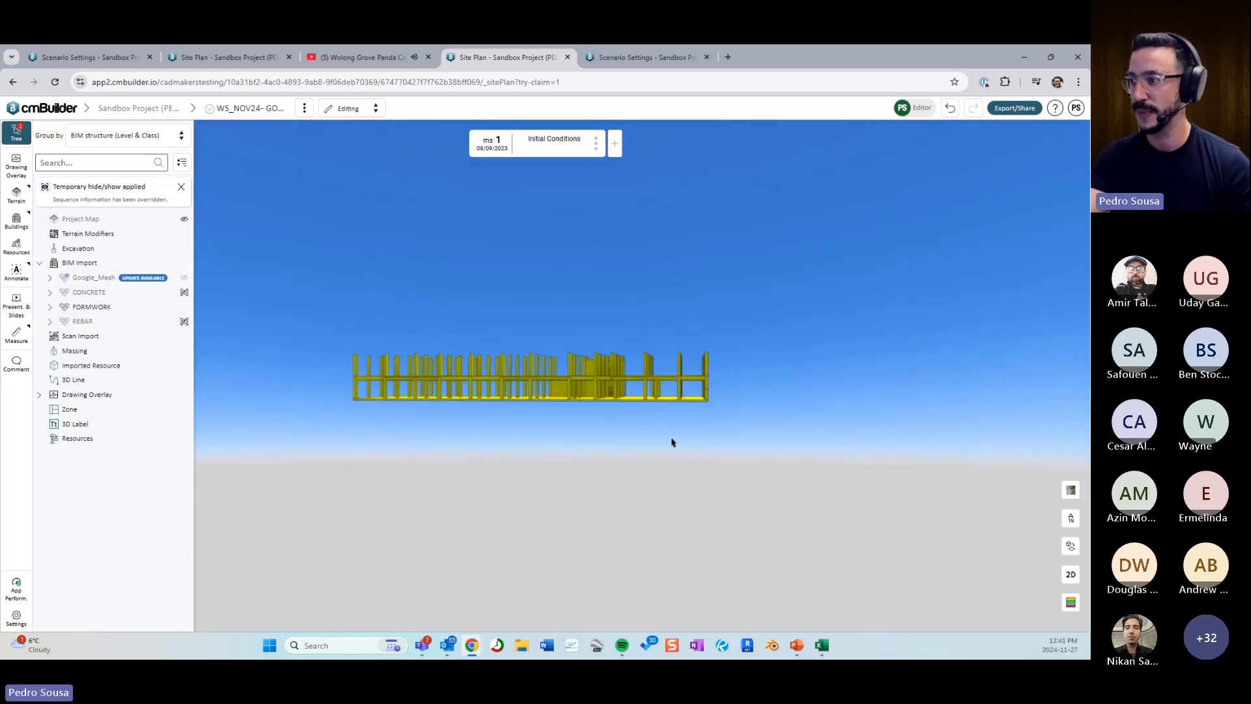
left_click_drag(760, 446, 329, 390)
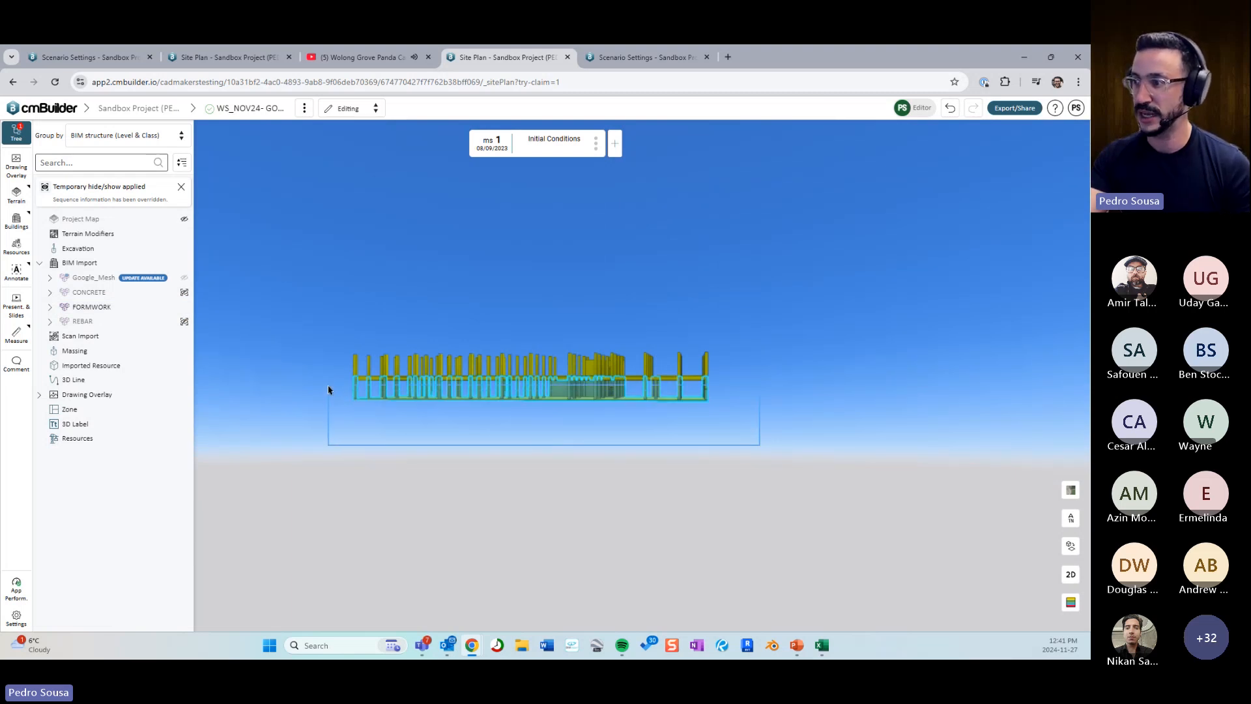
left_click_drag(533, 462, 553, 448)
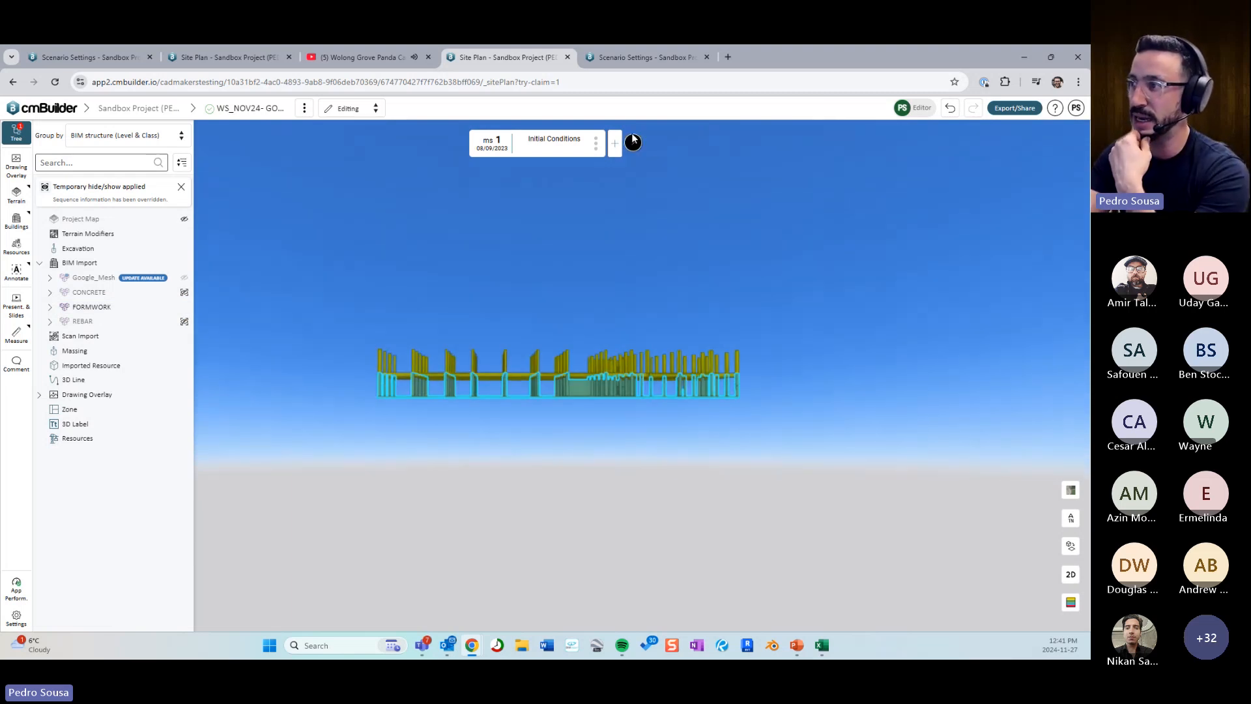
left_click(633, 143)
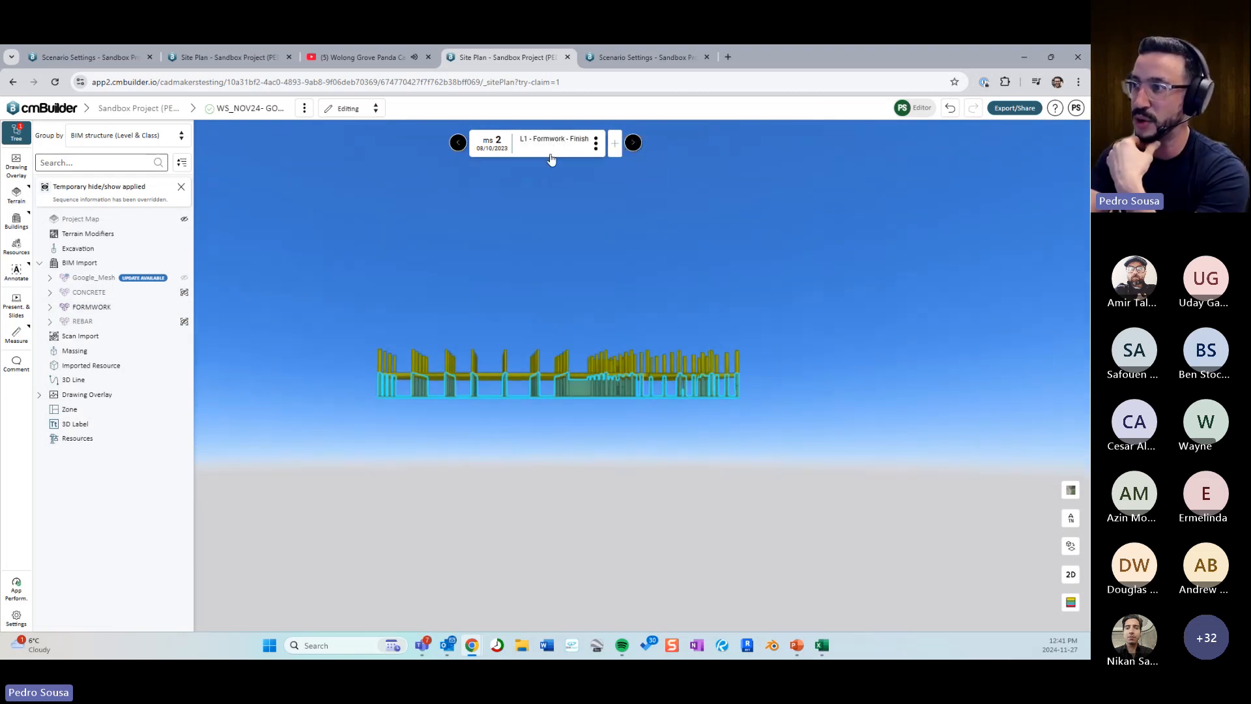
right_click(577, 394)
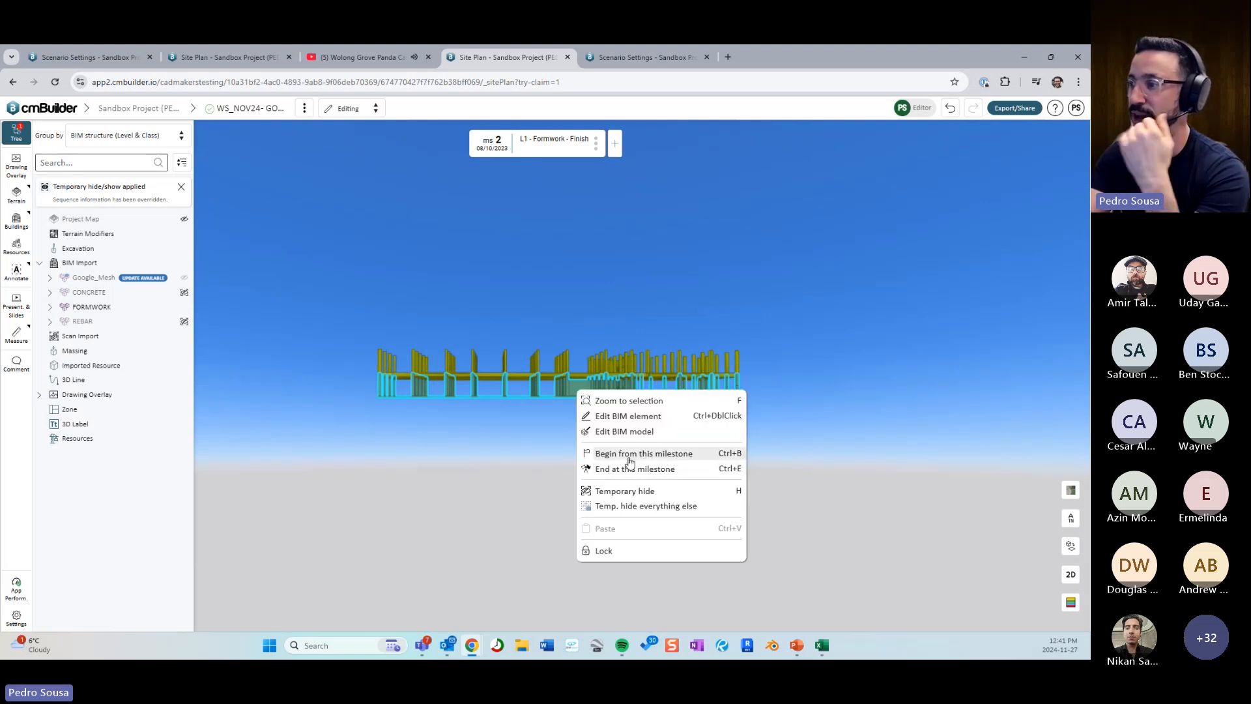
left_click(590, 452)
right_click(582, 389)
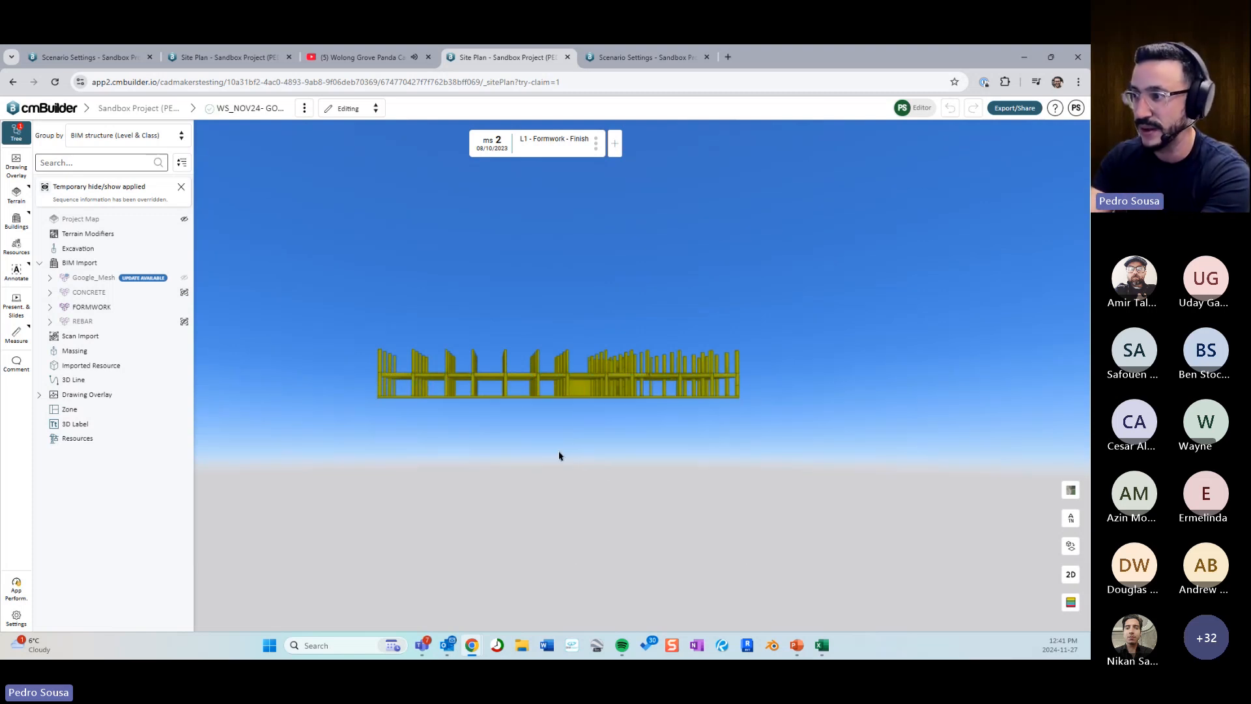
Set the remaining upper-level formwork elements to begin from and end at milestone 5, L2 - Formwork - Finish.
left_click_drag(621, 353, 578, 252)
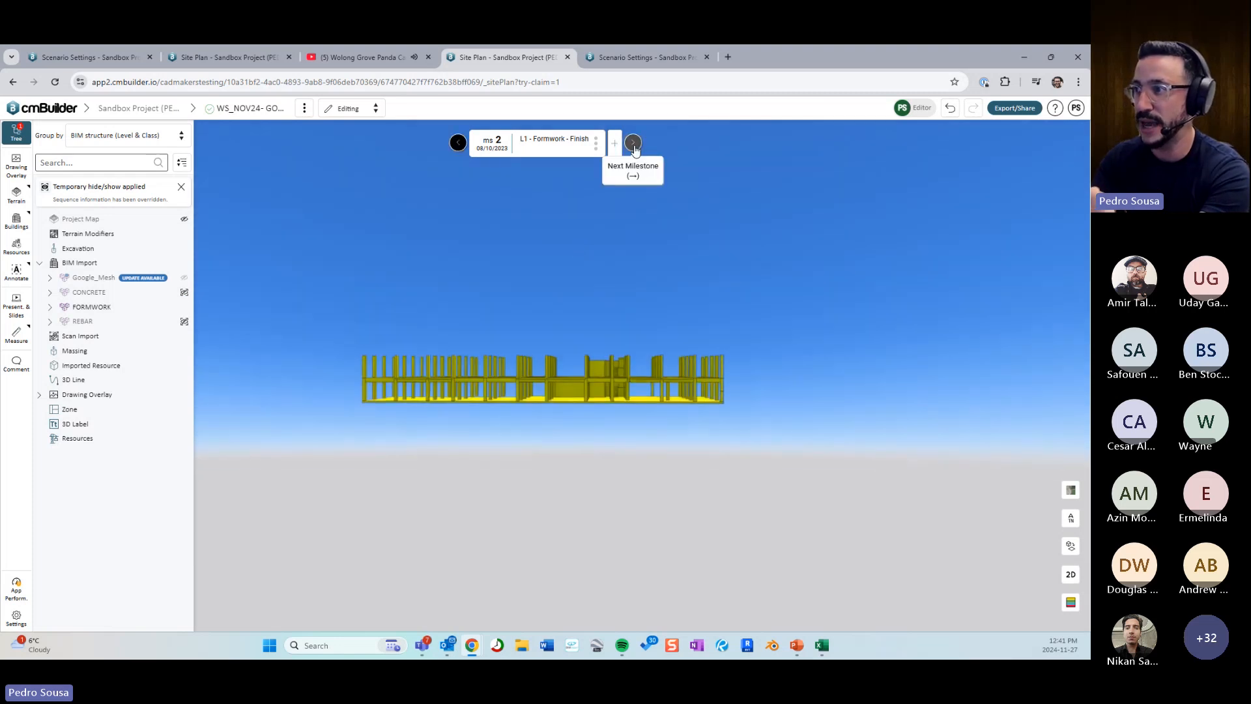
left_click(626, 146)
left_click(633, 144)
left_click(633, 144)
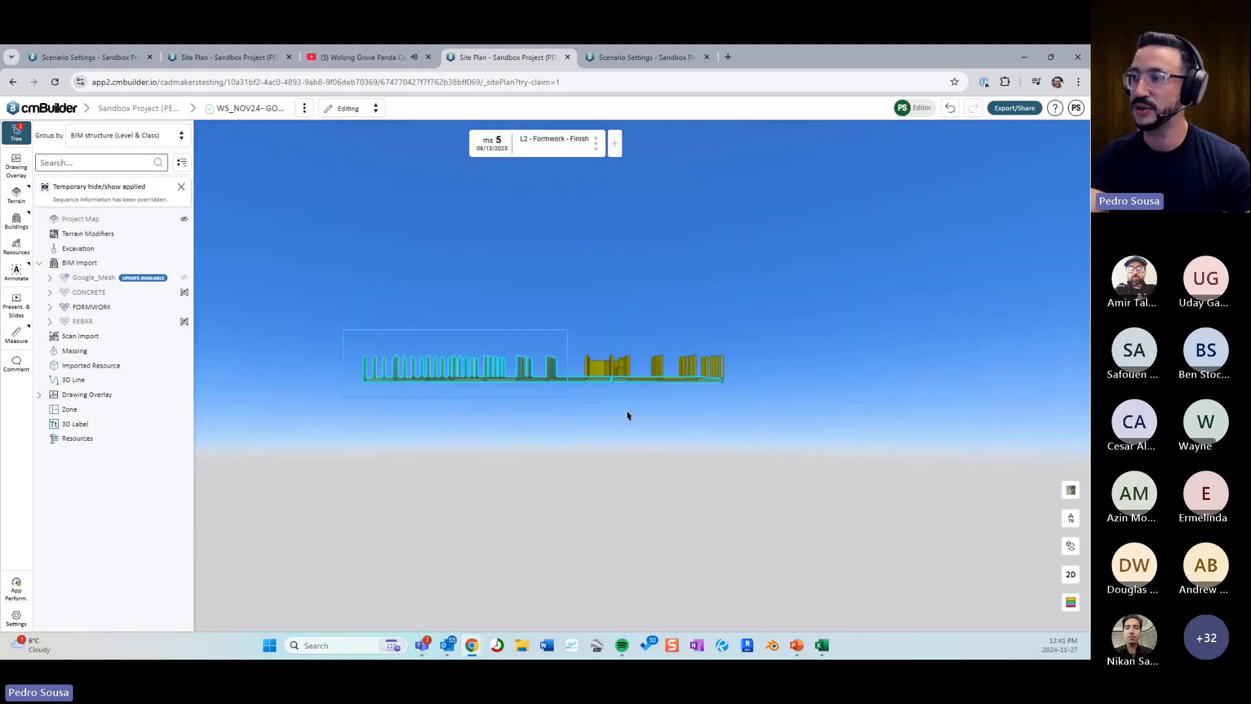
right_click(590, 357)
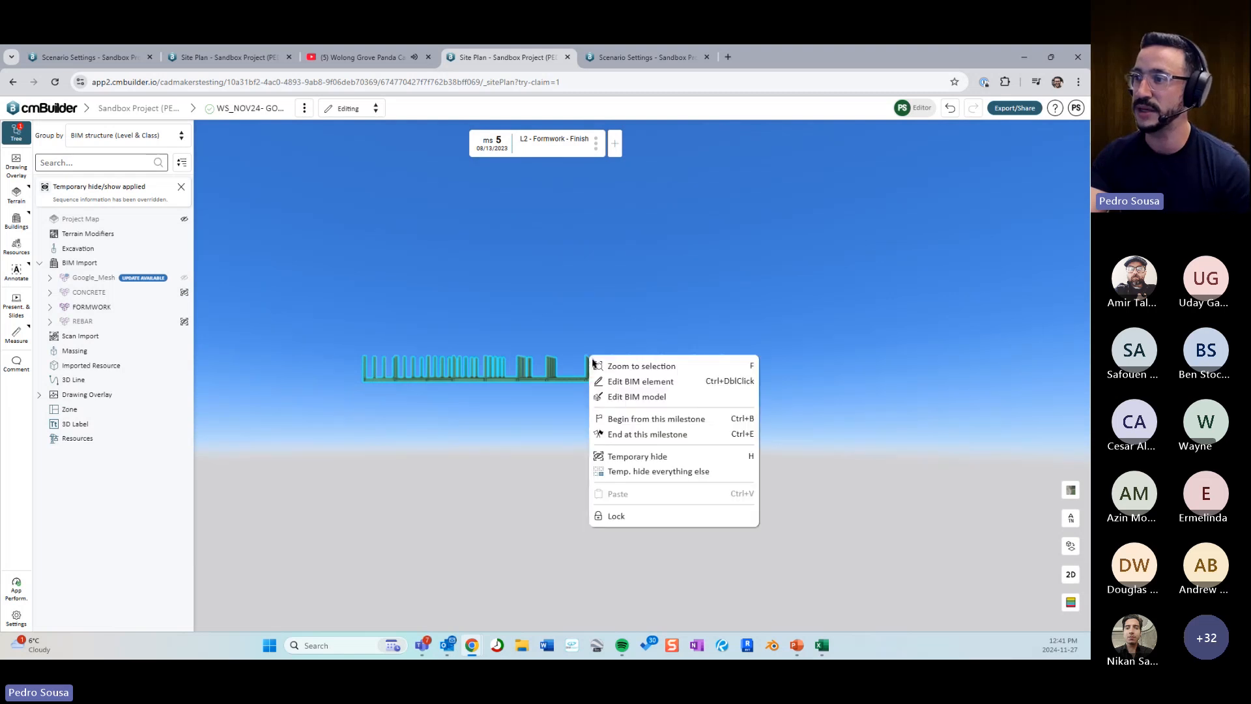
left_click(621, 423)
right_click(598, 374)
left_click(621, 451)
left_click(538, 483)
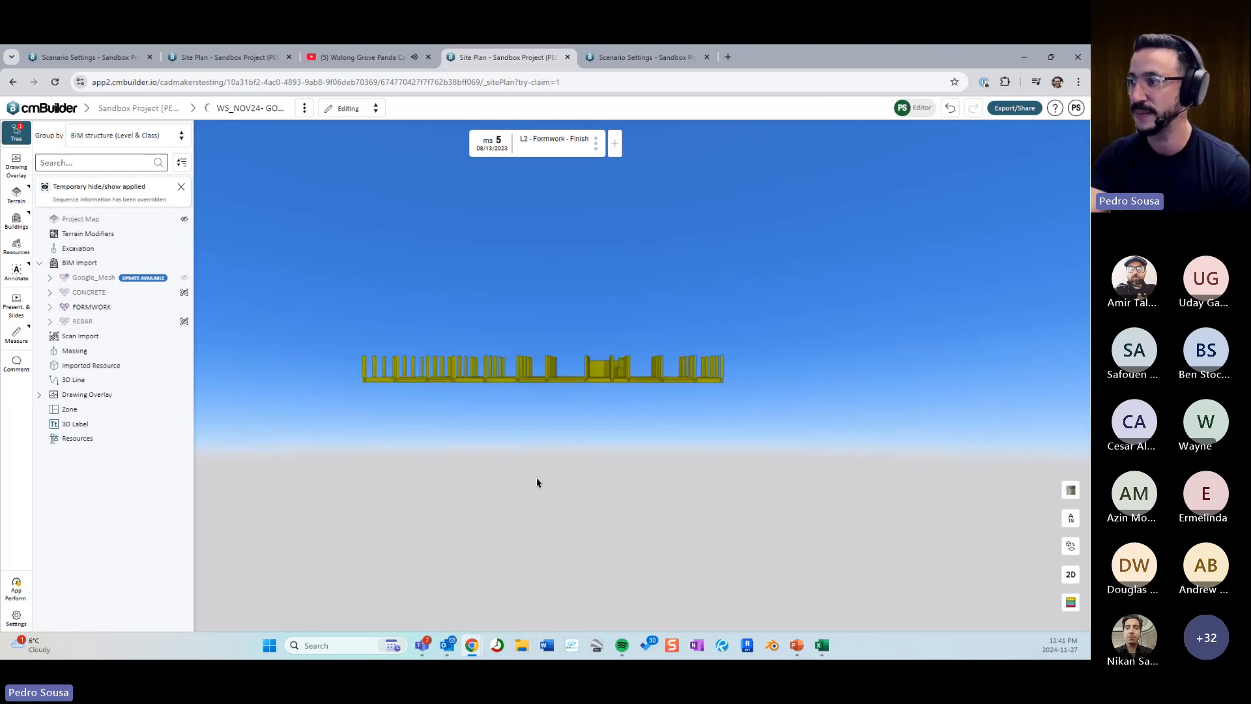
Step through milestones 2 to 5 in both directions to check the formwork sequence.
middle_click_drag(690, 427, 670, 437)
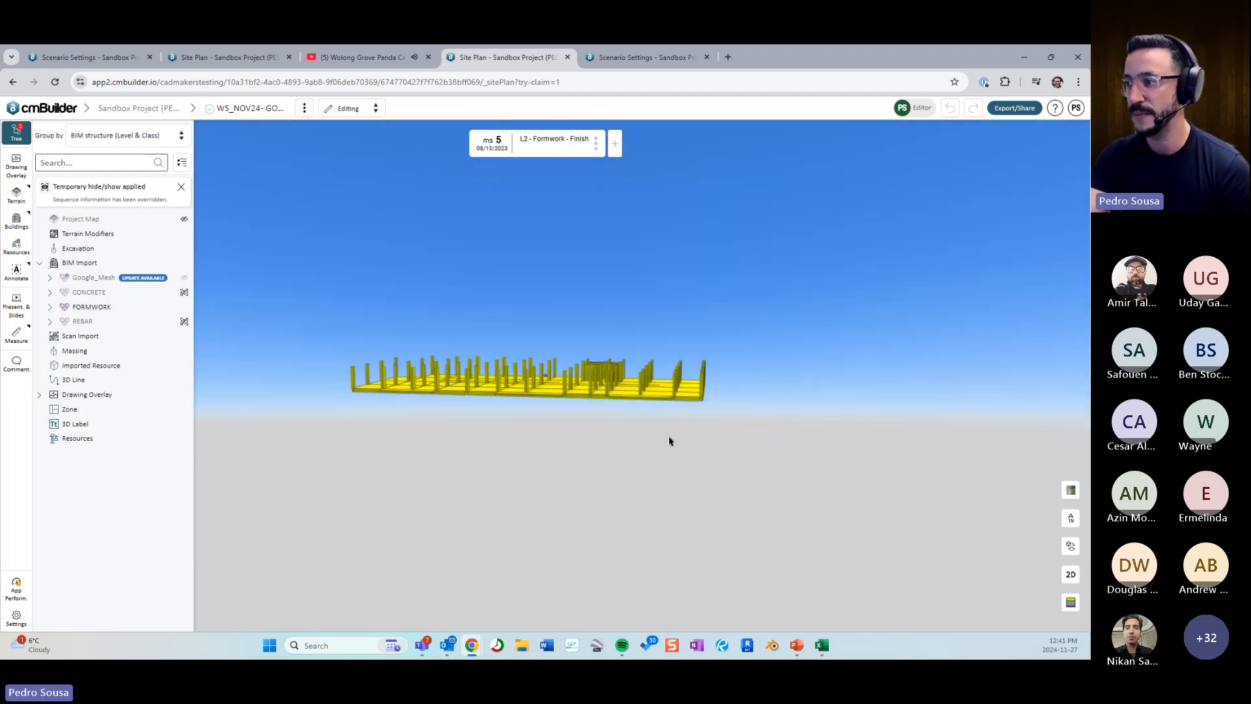
left_click(459, 145)
left_click(459, 145)
left_click(459, 145)
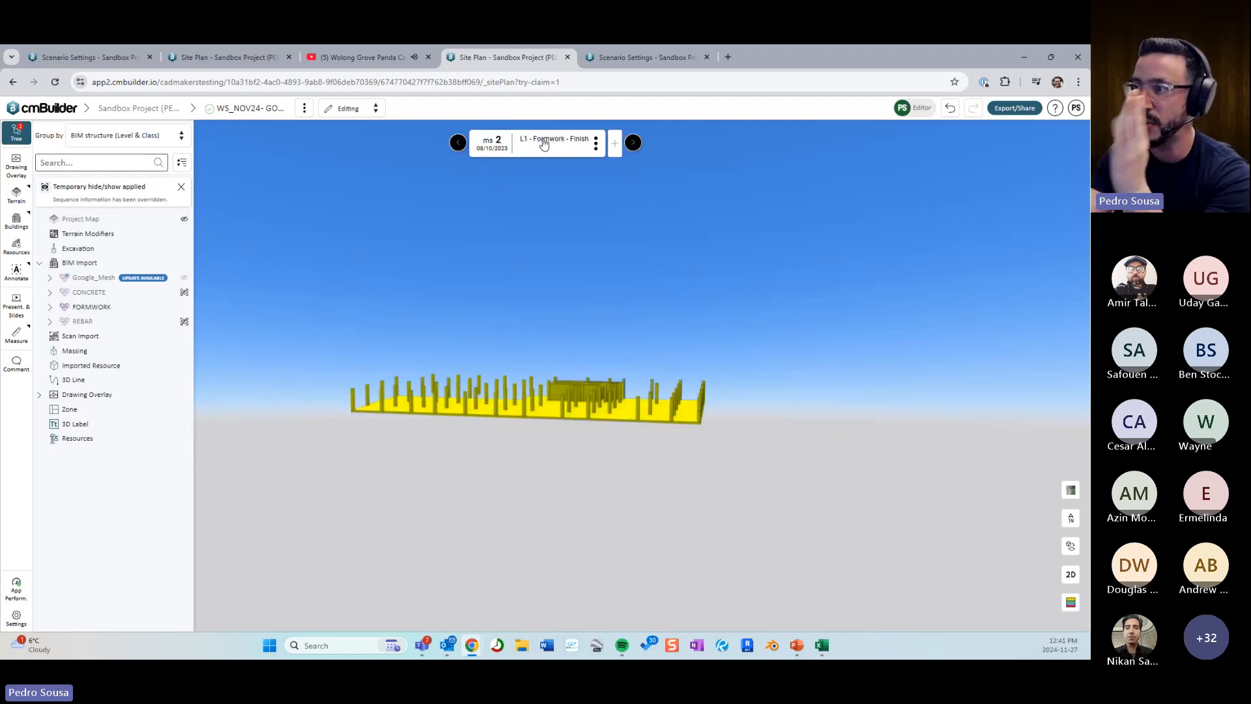
left_click(632, 144)
left_click(632, 143)
left_click(632, 144)
Reset the temporary hide/show on the REBAR model at milestone 3, L1 - Rebar - Finish.
left_click(459, 143)
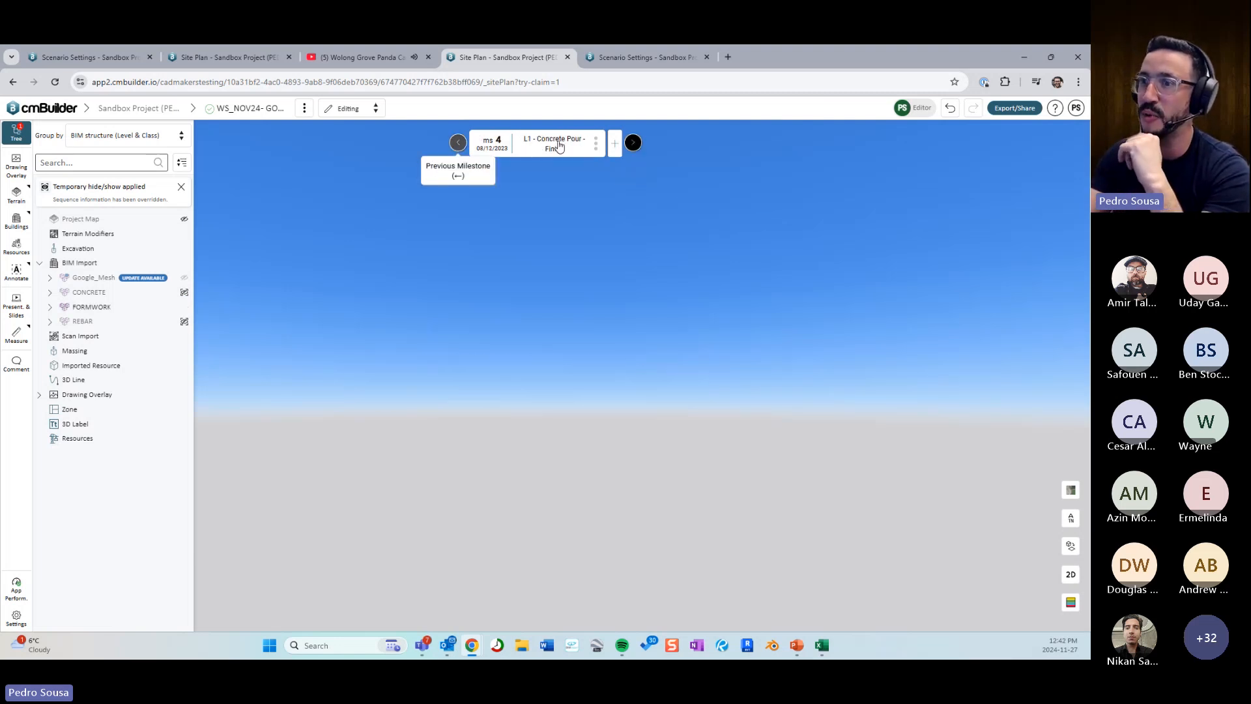
left_click(458, 143)
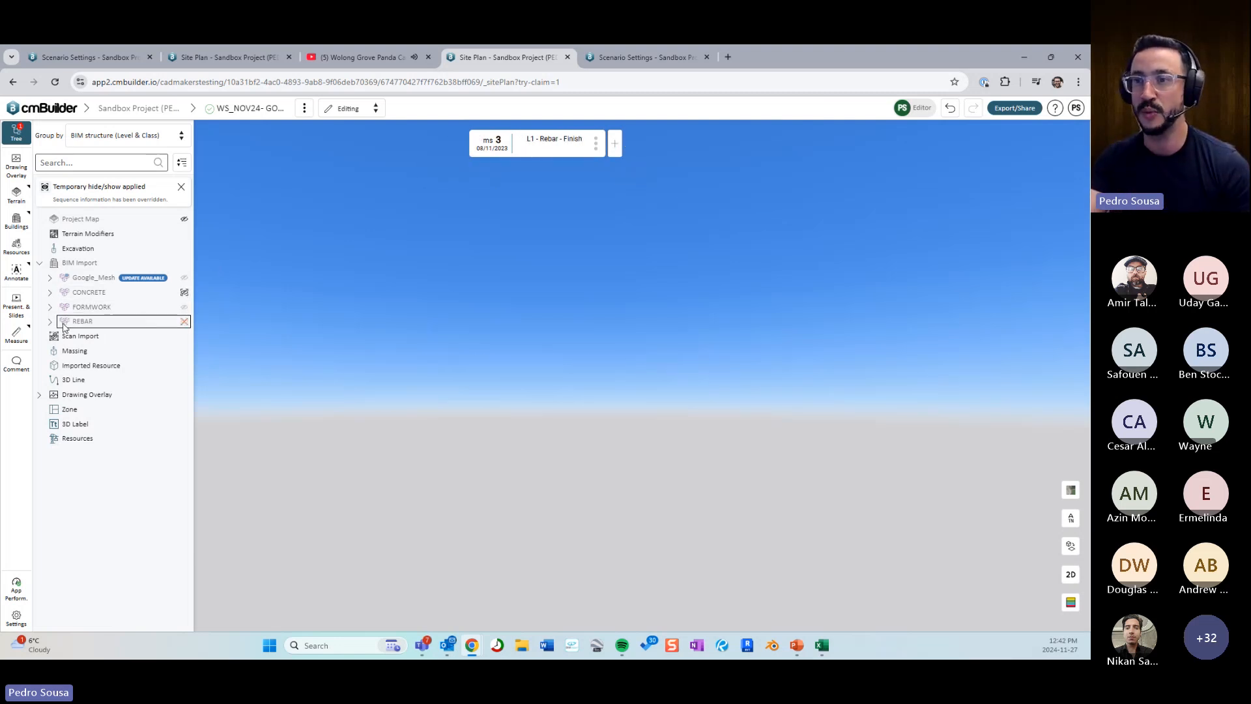
left_click(155, 321)
right_click(138, 321)
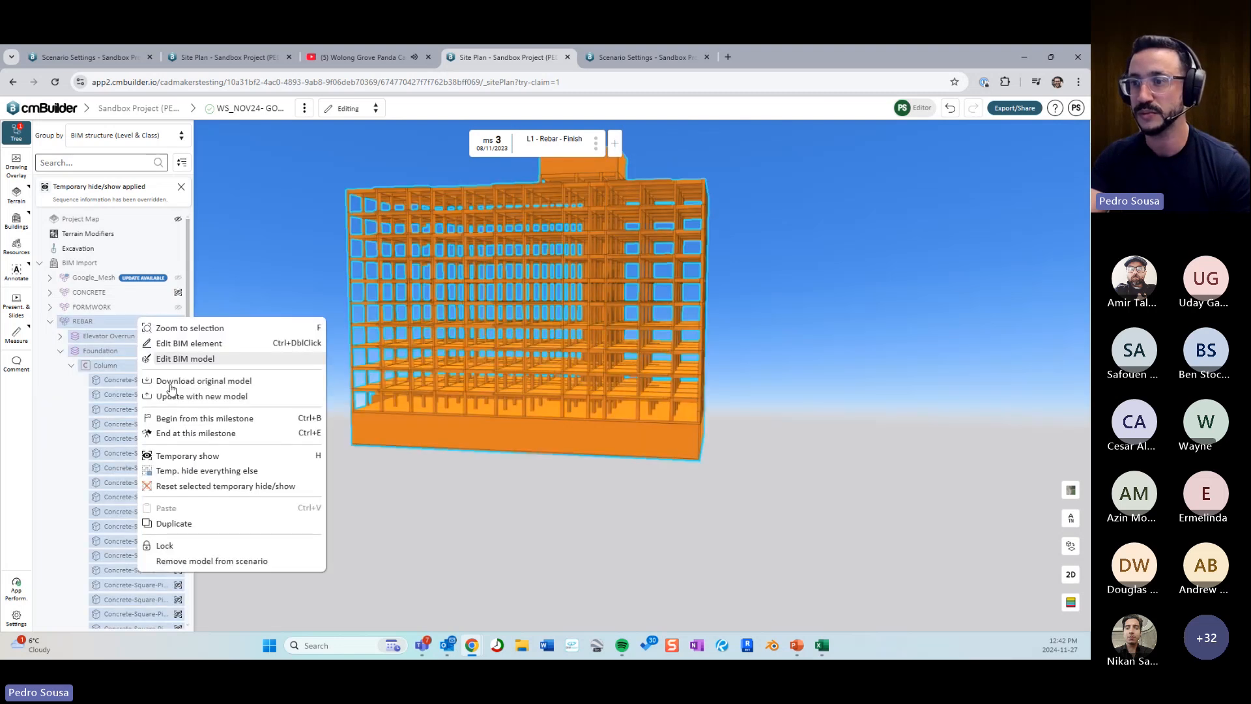
left_click(234, 486)
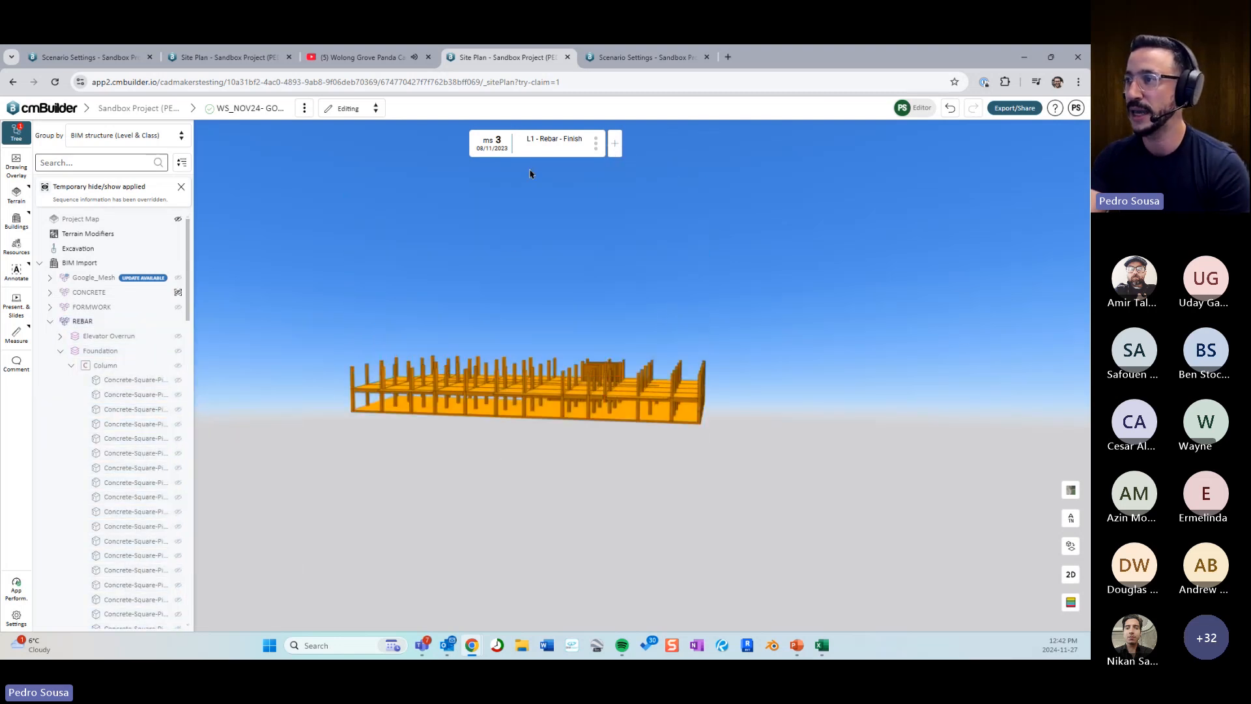
Set the lower-level rebar elements to begin from and end at milestone 3, L1 - Rebar - Finish.
left_click(458, 142)
left_click(632, 143)
left_click_drag(767, 464, 357, 392)
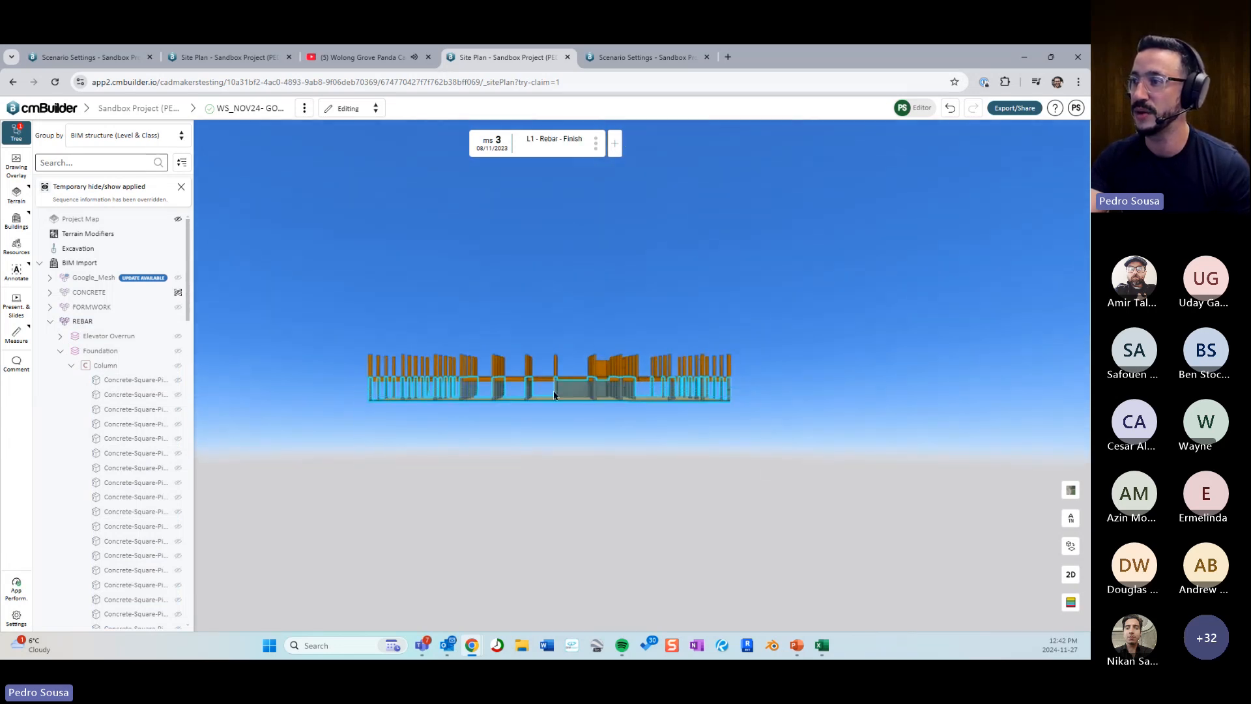
right_click(555, 392)
left_click(590, 454)
right_click(577, 395)
left_click(602, 476)
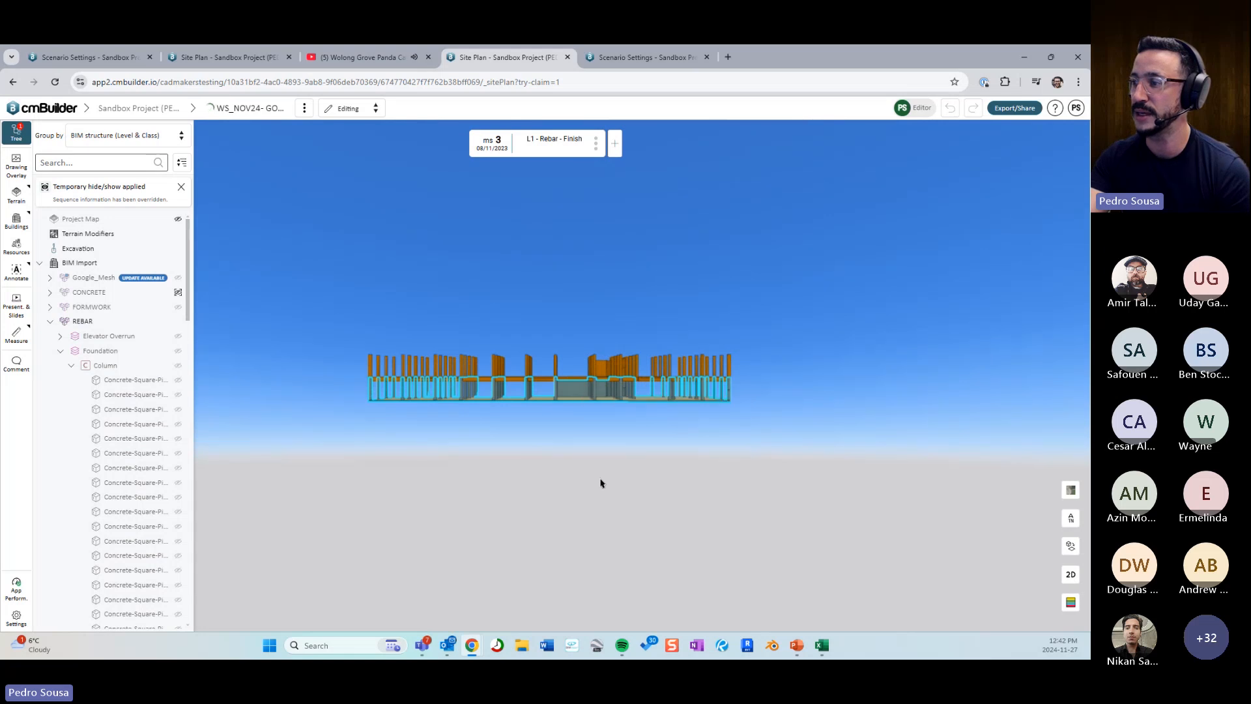
Set the remaining upper-level rebar elements to begin from and end at milestone 6, L2 - Rebar - Finish.
left_click(632, 144)
left_click(632, 144)
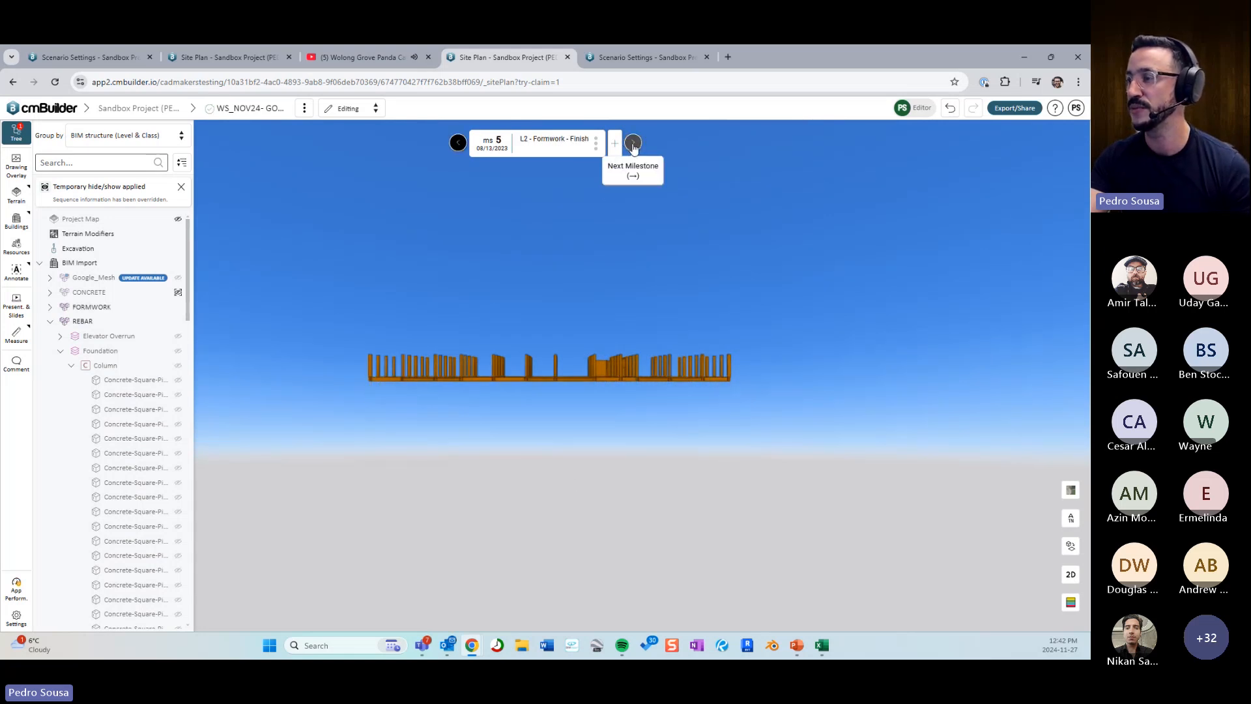
left_click(633, 143)
left_click_drag(333, 319, 841, 463)
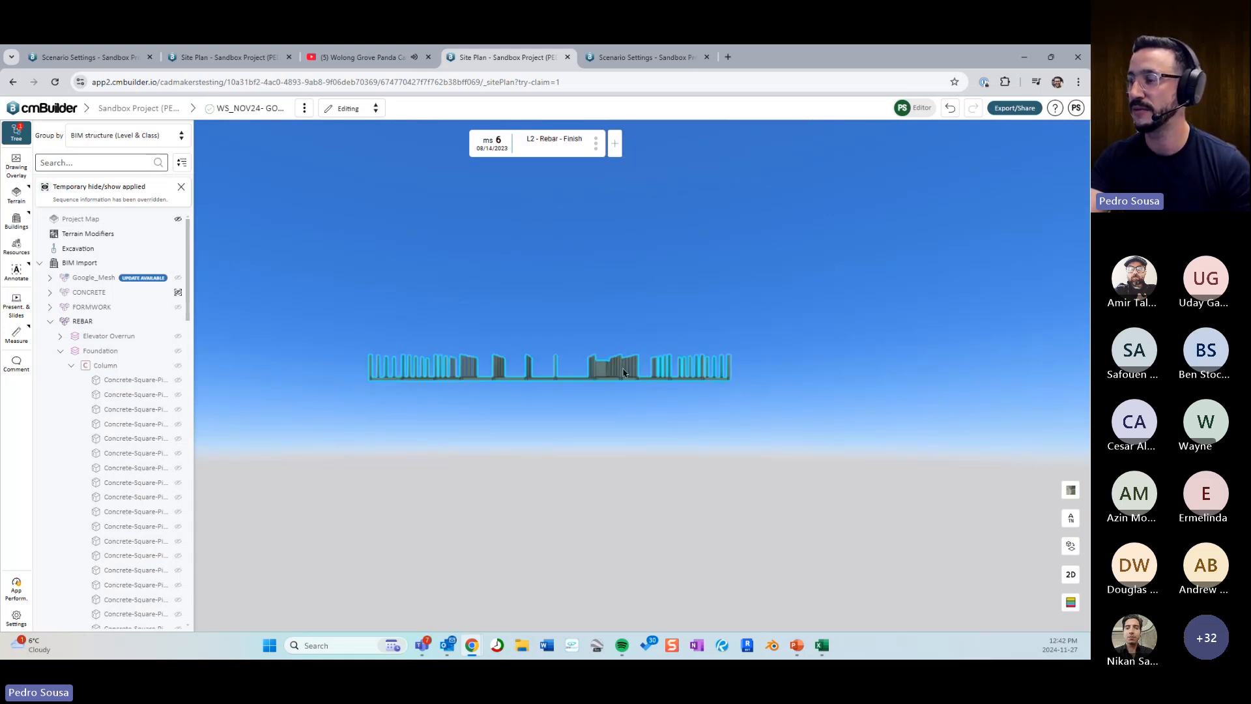
right_click(616, 370)
left_click(658, 434)
right_click(616, 376)
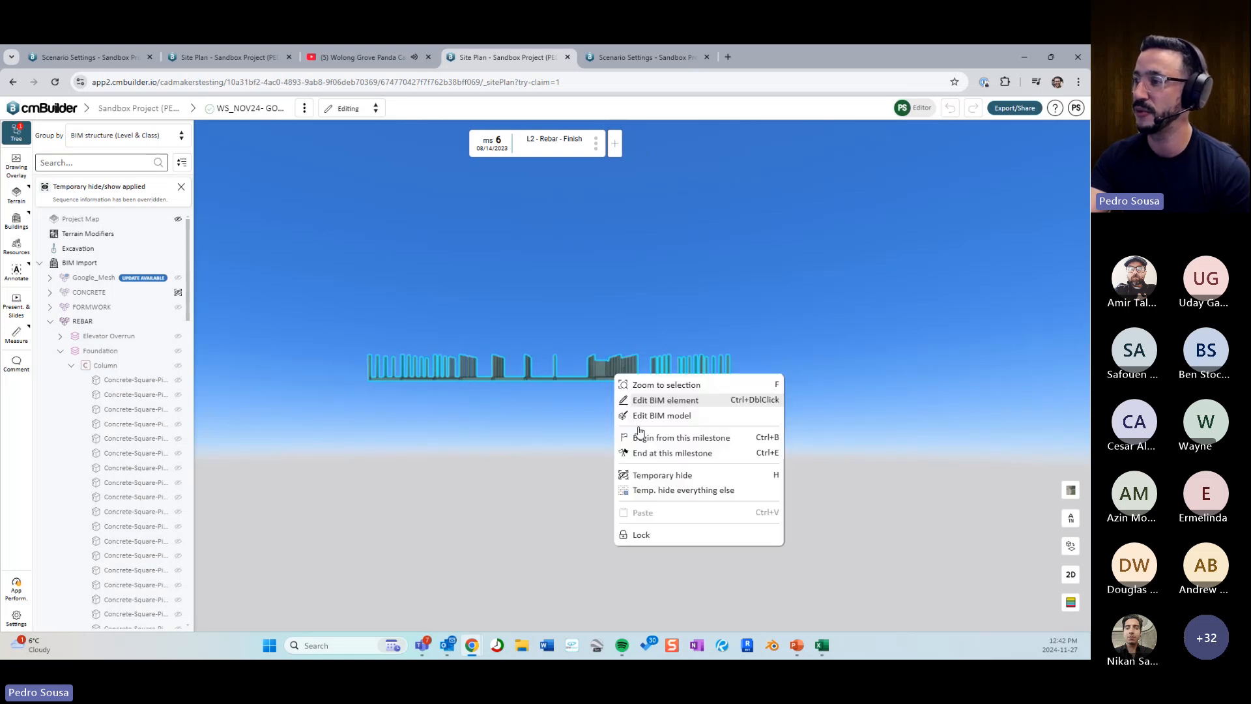
left_click(647, 455)
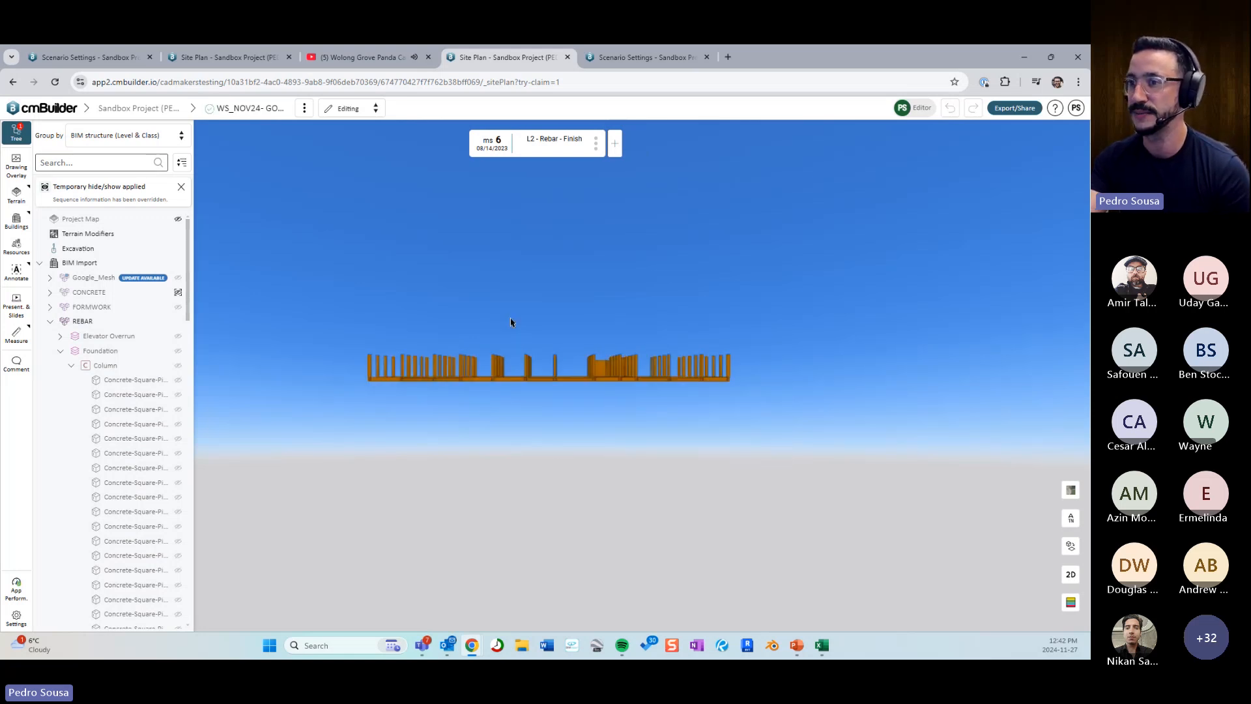
Go back to milestone 4, L1 - Concrete Pour - Finish, and show only Level 1 of the CONCRETE model.
left_click(459, 143)
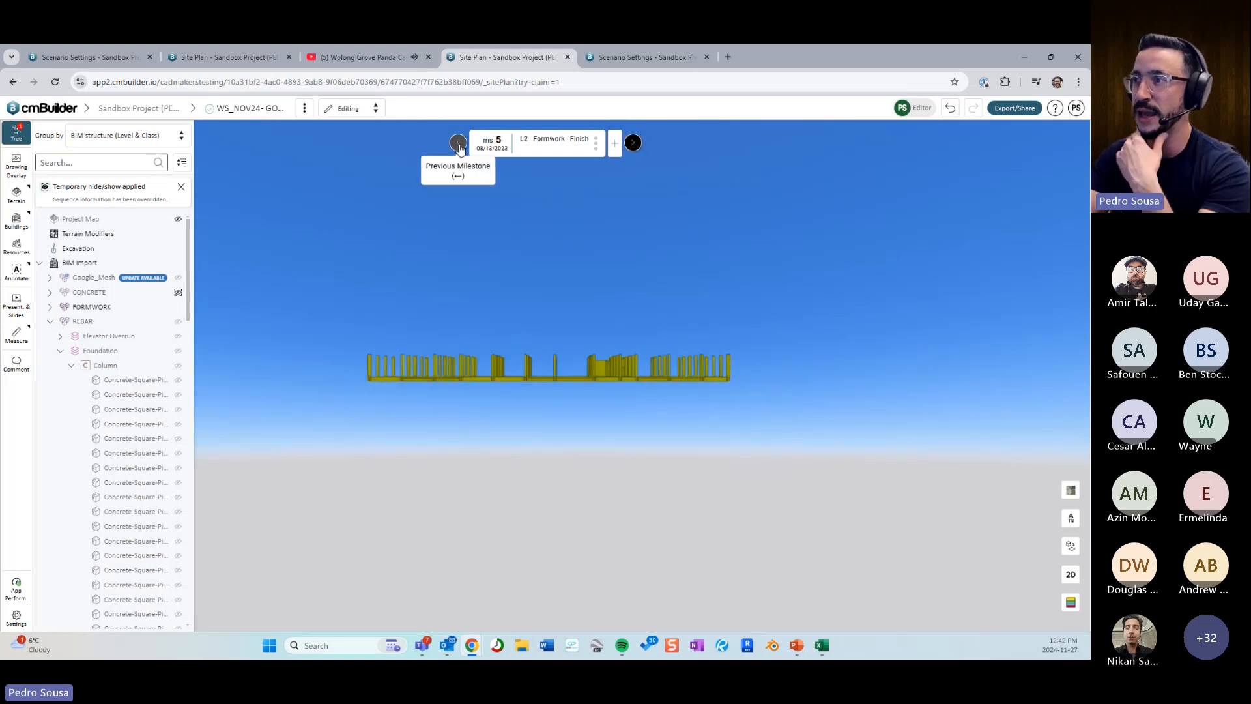
left_click(459, 144)
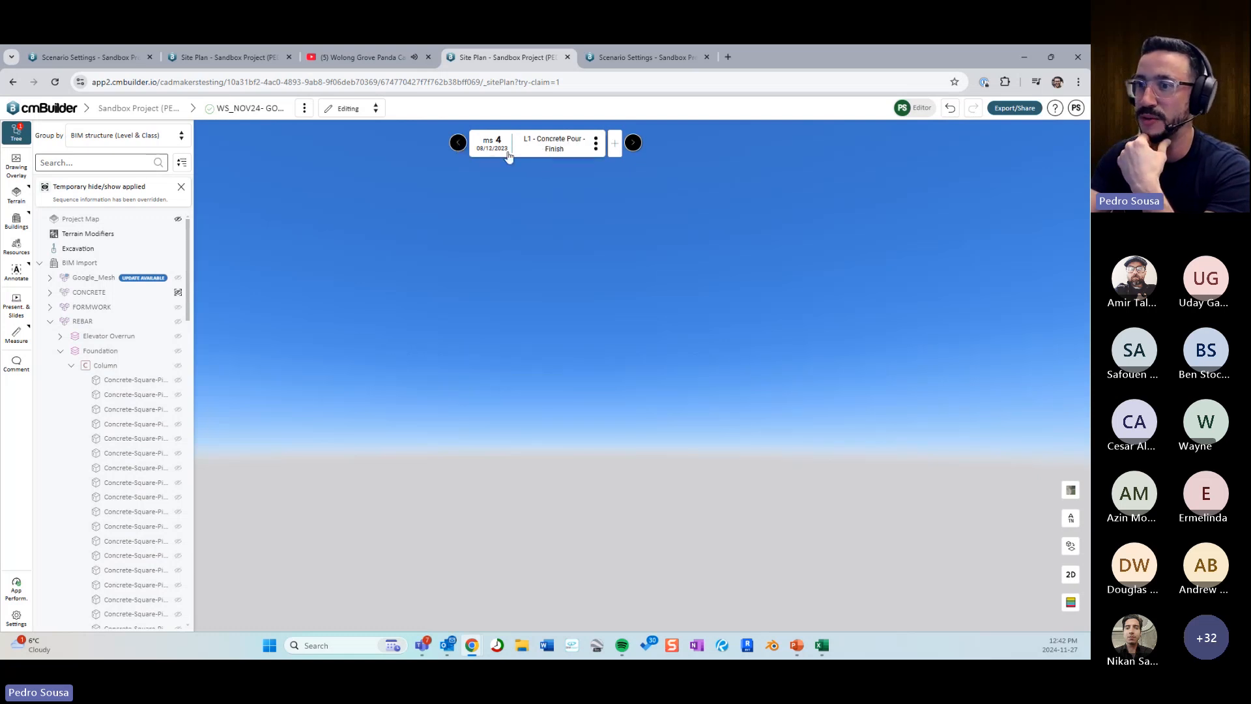
left_click(50, 322)
left_click(51, 292)
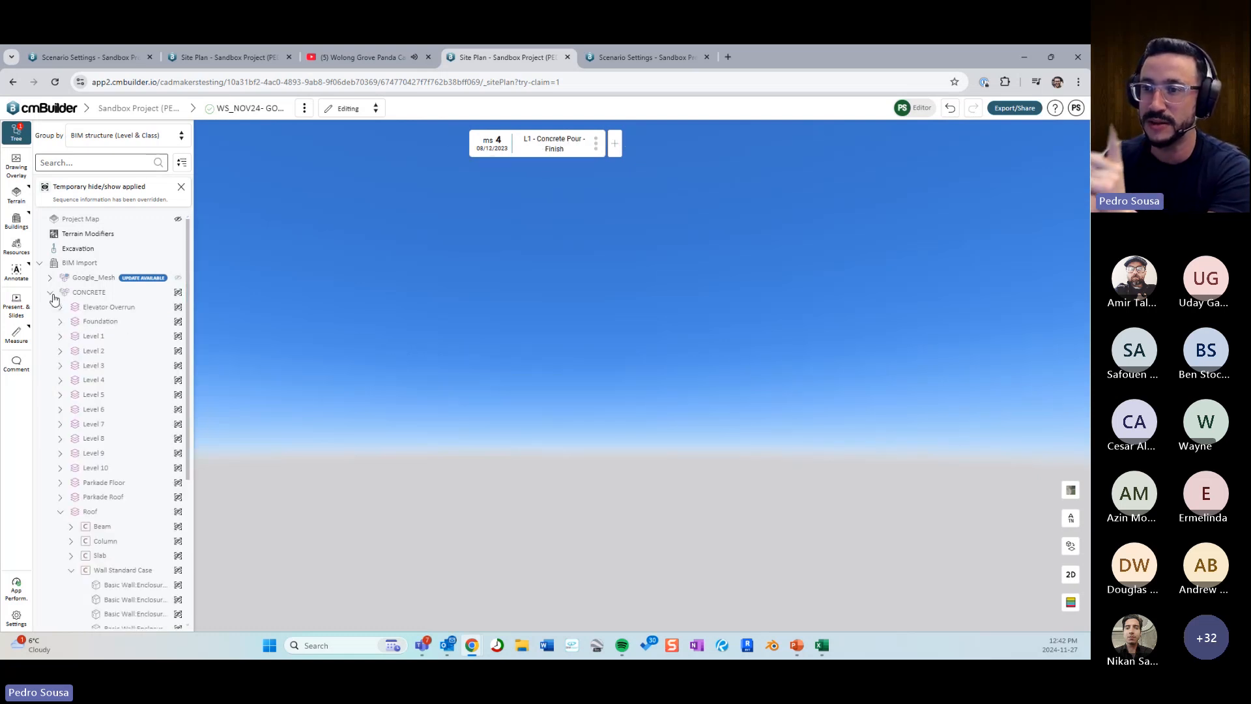
left_click(177, 335)
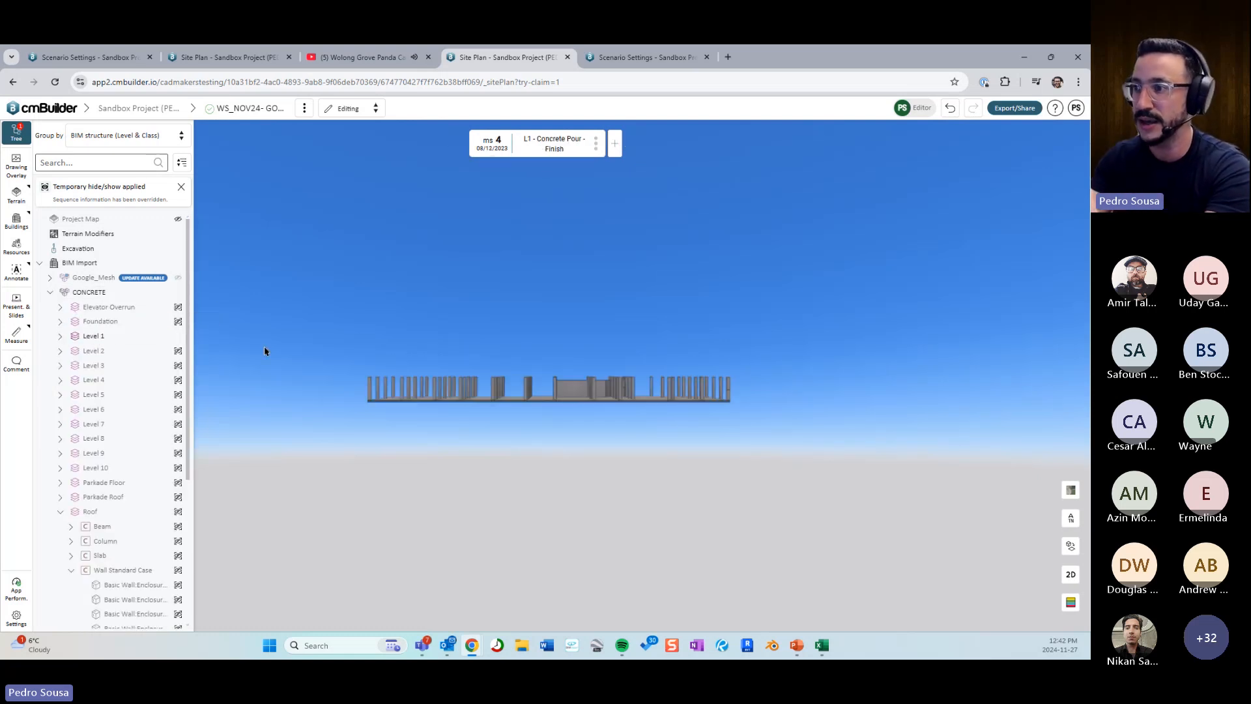
Set all the displayed Level 1 concrete elements to begin from milestone 4, L1 - Concrete Pour - Finish.
left_click_drag(429, 349, 416, 356)
scroll(416, 357, "down", 3)
right_click_drag(417, 363, 418, 417)
left_click_drag(418, 418, 455, 461)
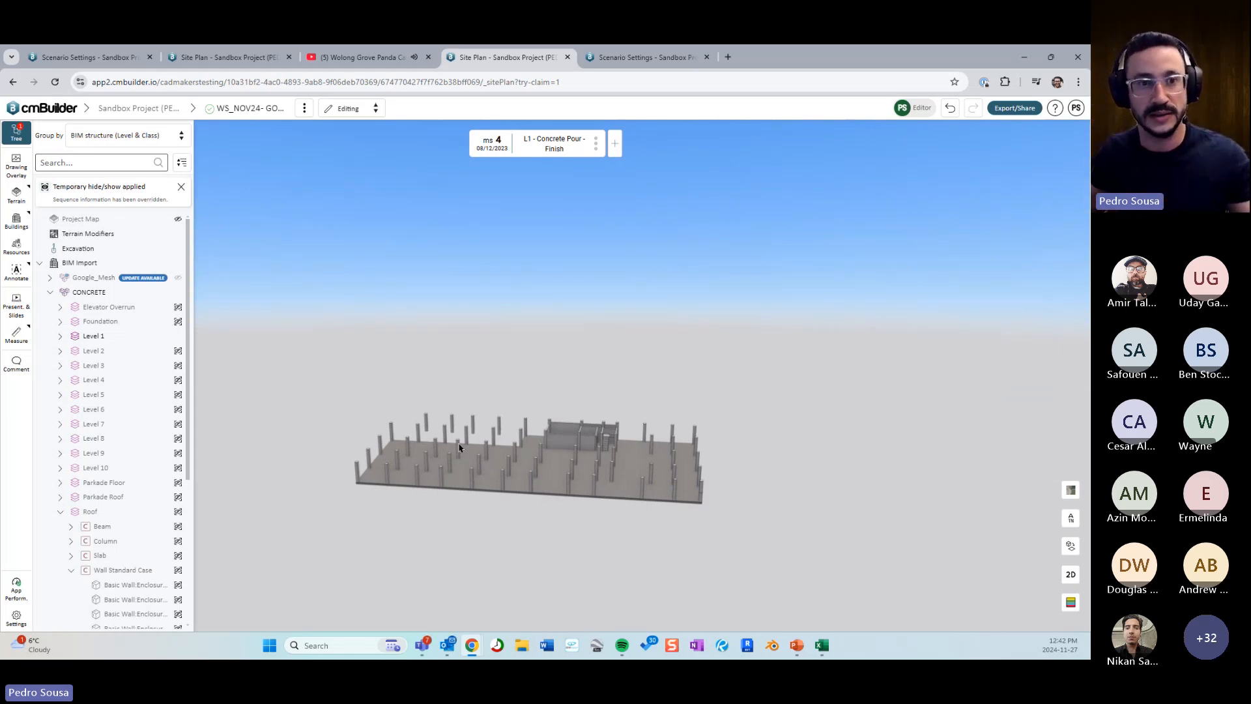
middle_click_drag(460, 445, 362, 384)
left_click_drag(347, 381, 821, 541)
right_click(590, 445)
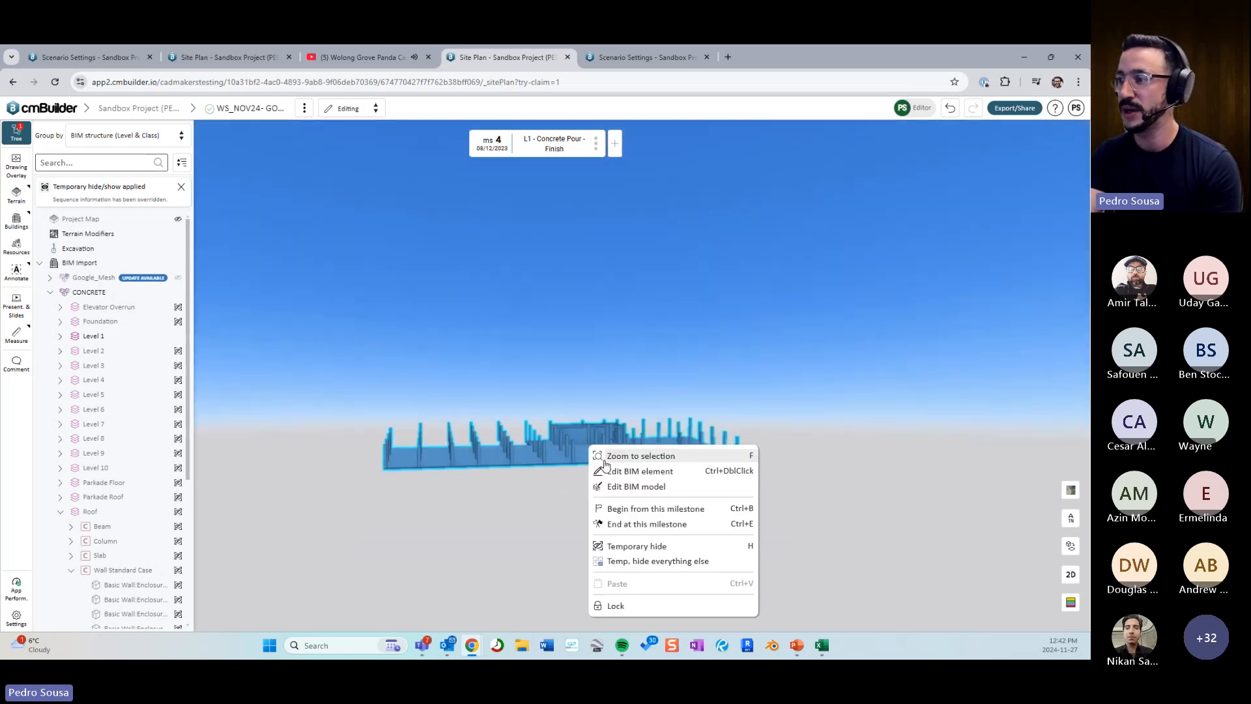
left_click(628, 507)
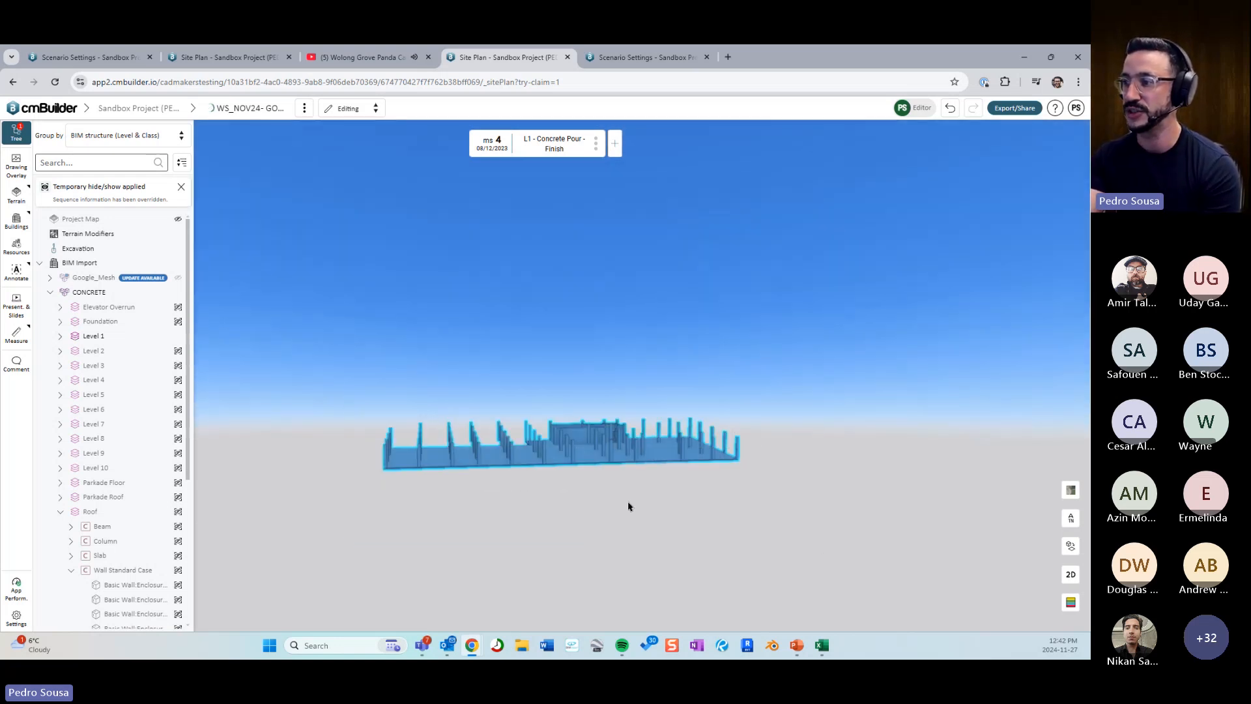
At milestone 7, L2 - Concrete Pour - Finish, show Level 2 of the CONCRETE model and temporarily hide Level 1.
left_click(633, 142)
left_click(633, 143)
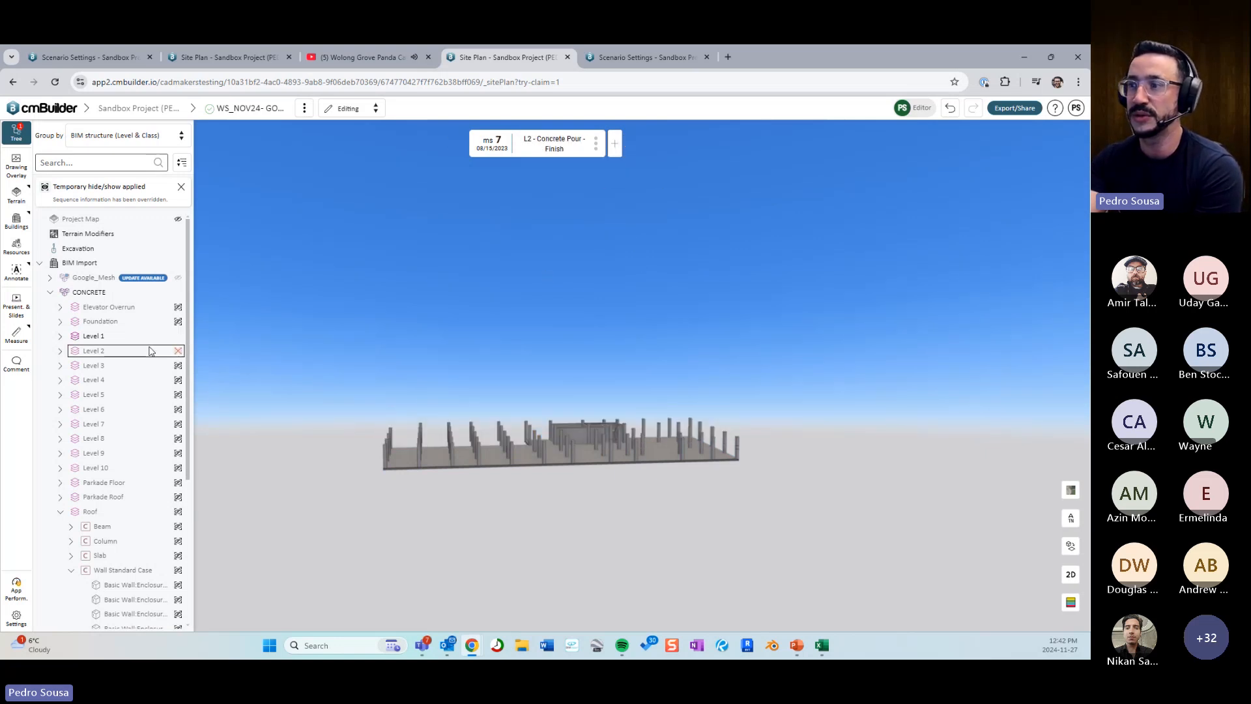
left_click(178, 351)
left_click_drag(446, 359, 469, 344)
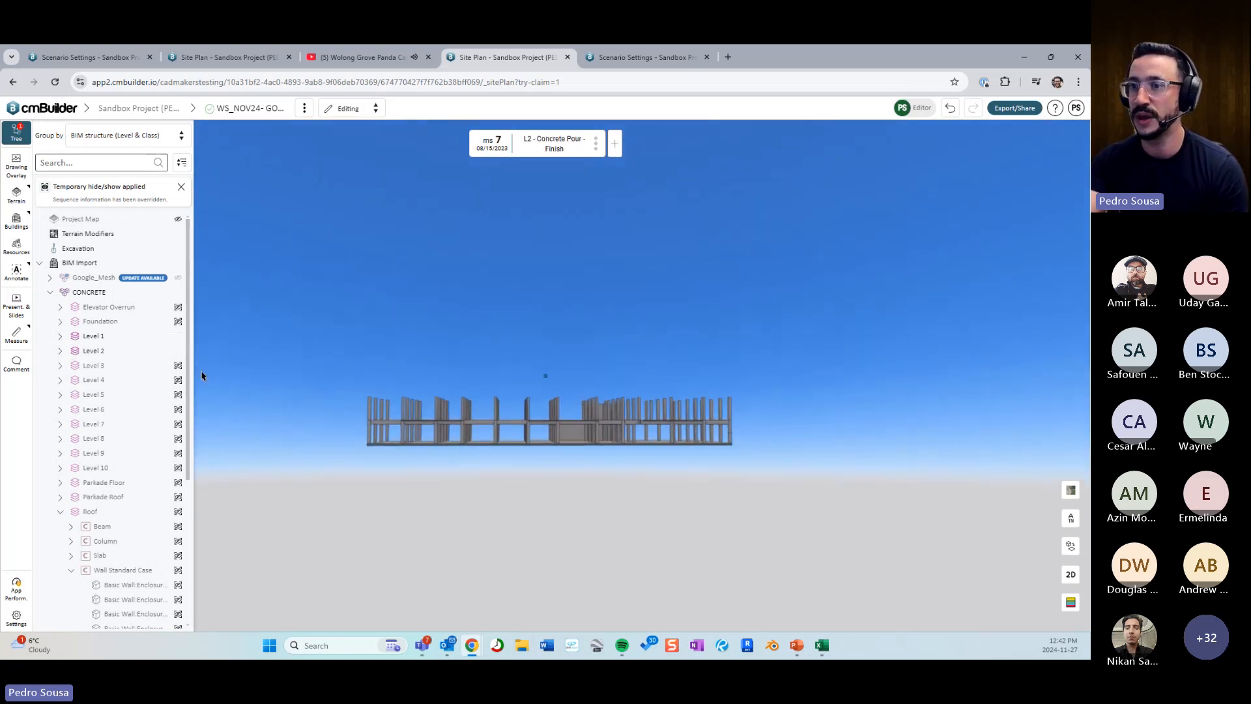
left_click(143, 343)
key("h")
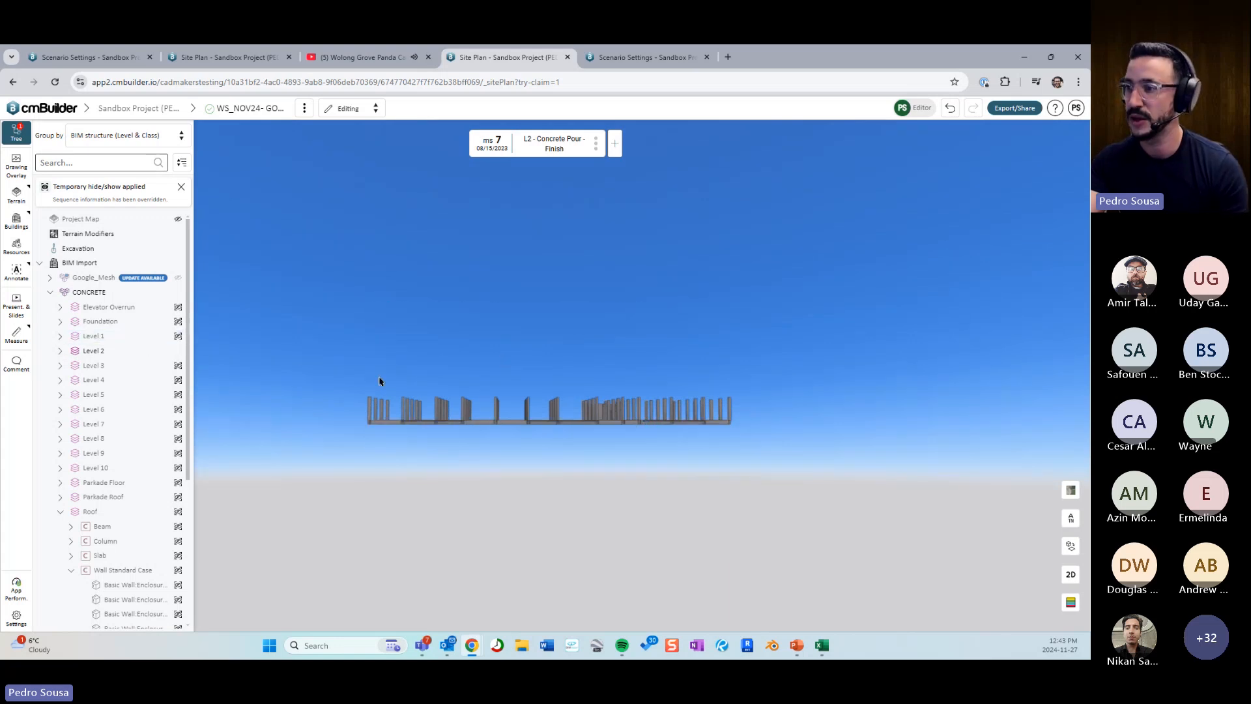
Set the Level 2 concrete elements to begin from milestone 7, L2 - Concrete Pour - Finish.
left_click(552, 406)
right_click(586, 406)
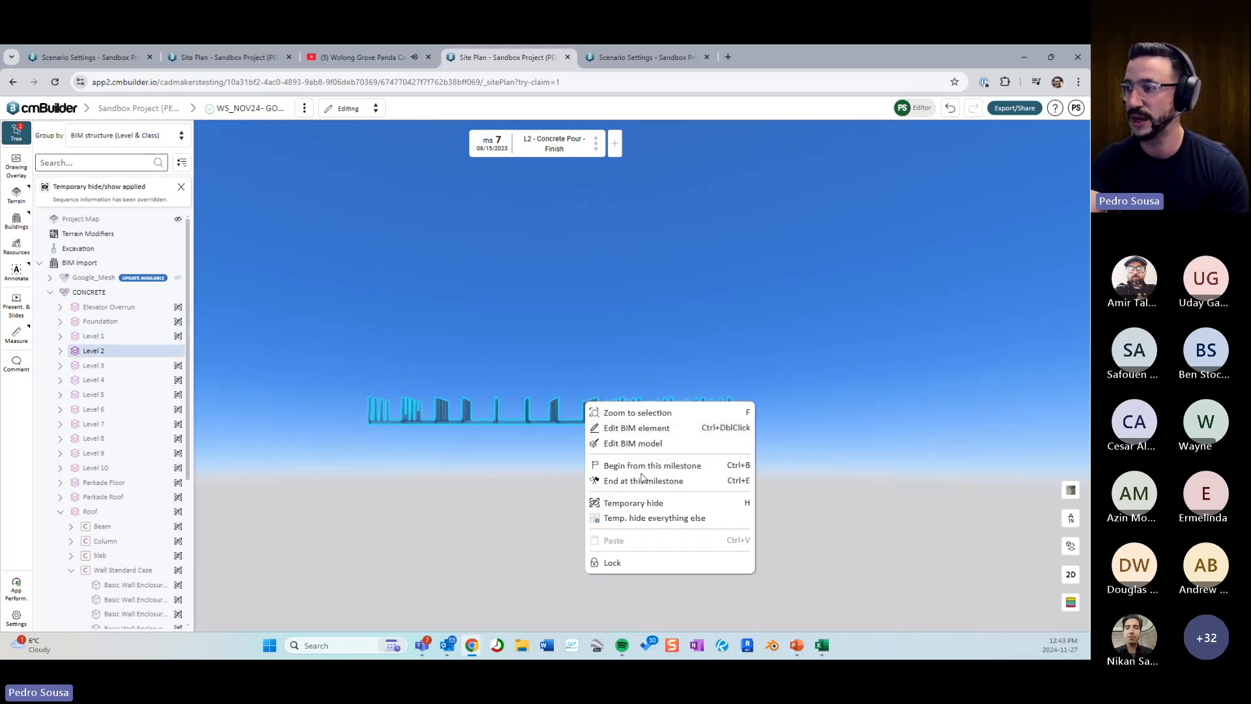
left_click(598, 469)
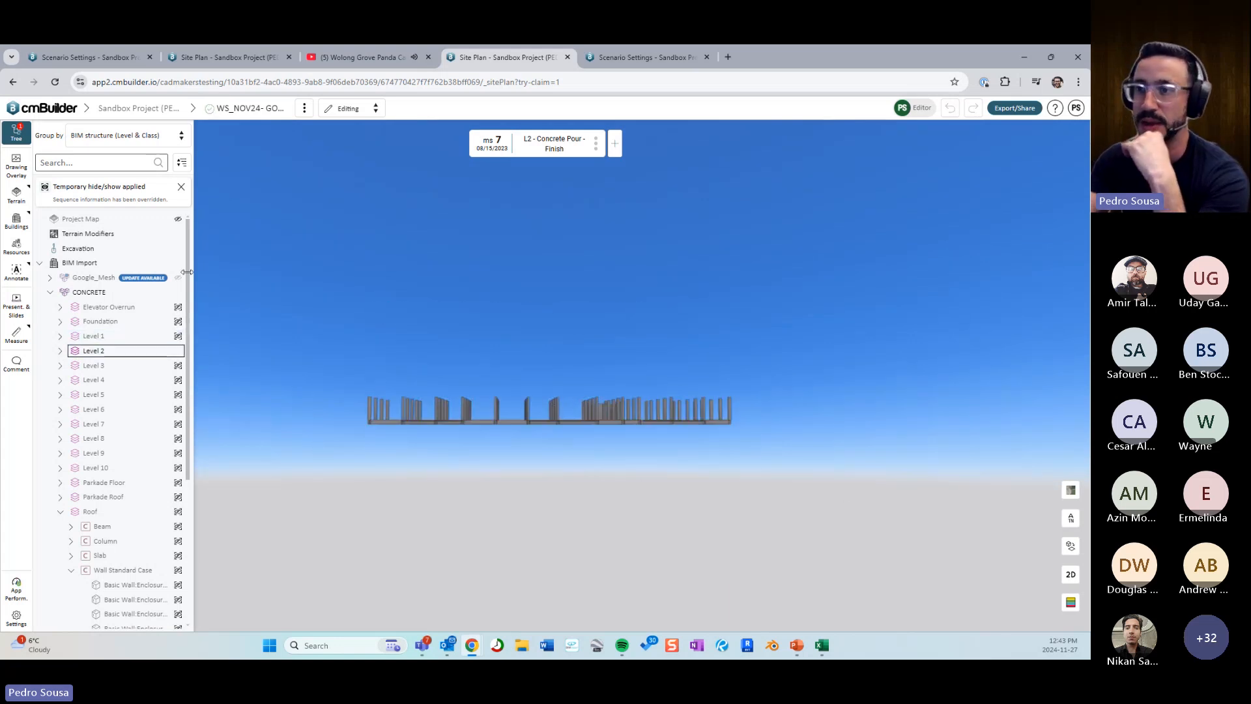
Collapse the CONCRETE model in the tree and reset its temporary hide/show.
left_click(50, 292)
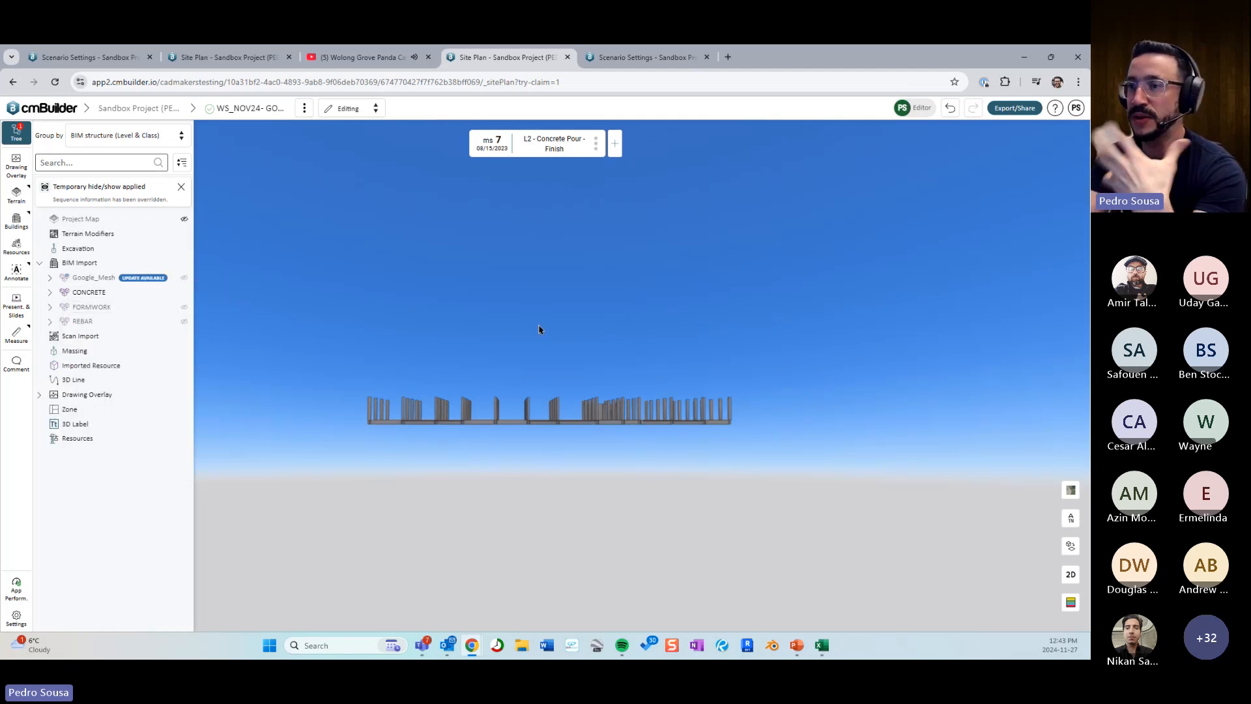
left_click_drag(540, 330, 325, 349)
left_click(150, 293)
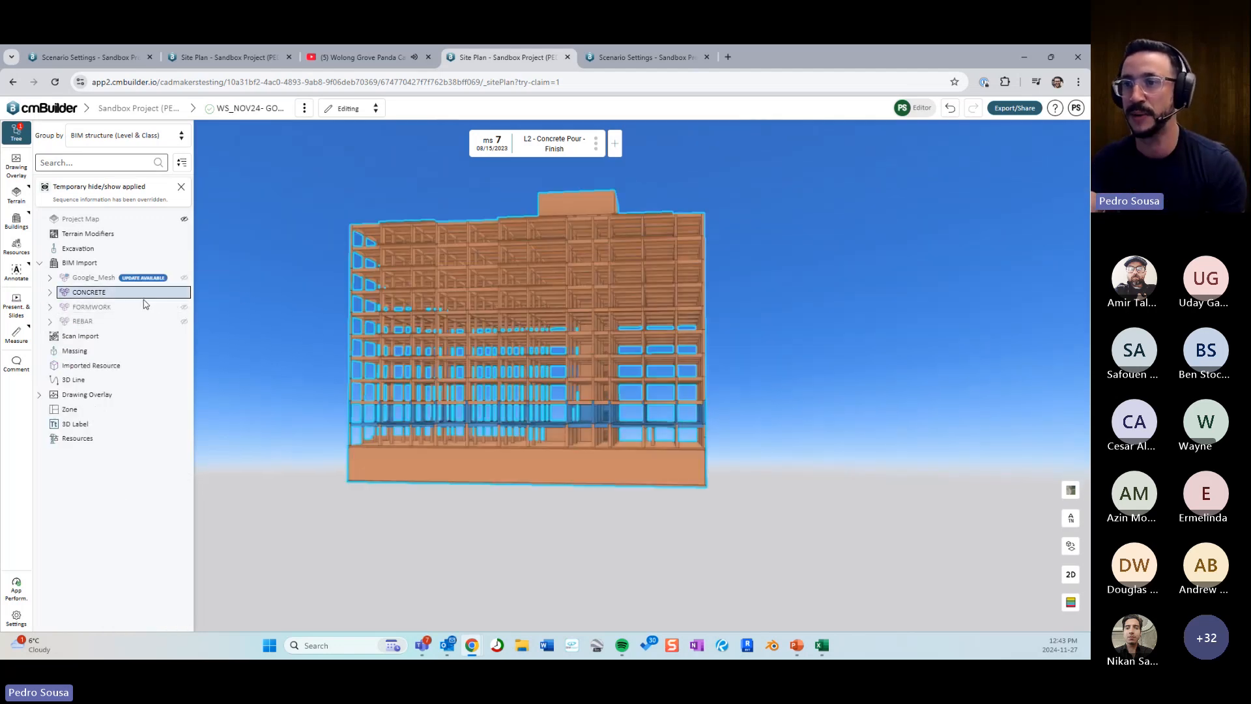
right_click(122, 325)
left_click(174, 434)
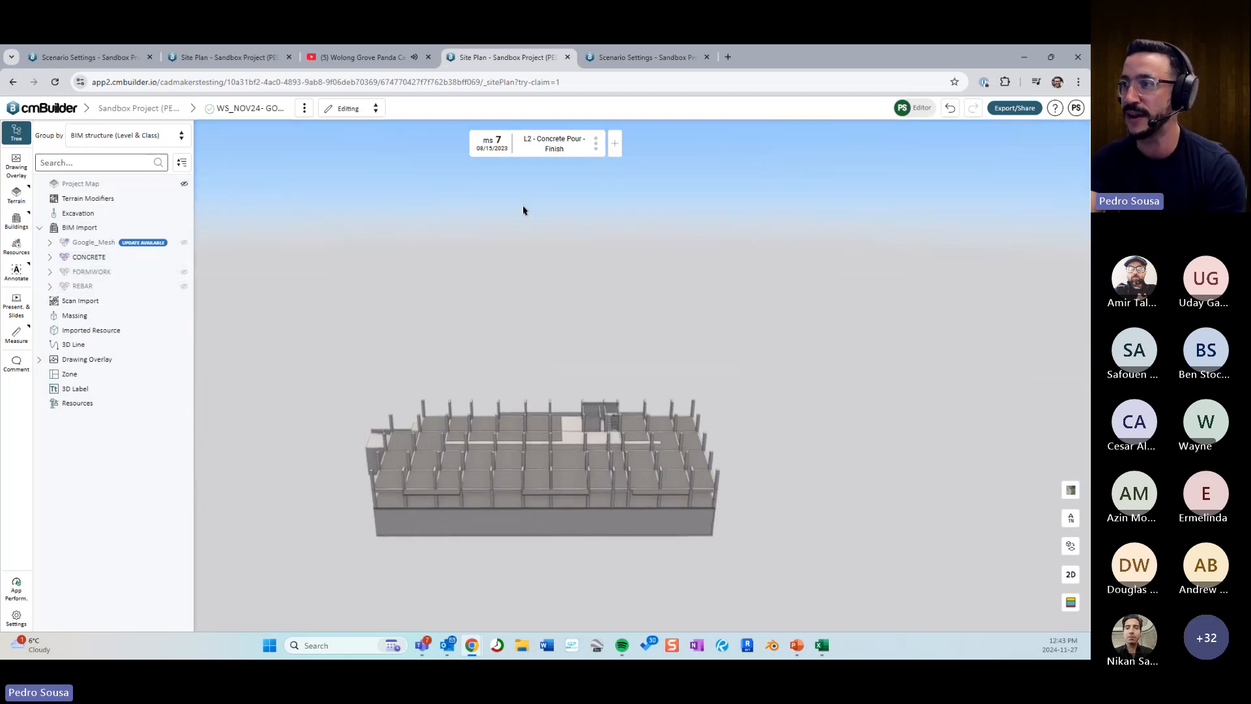
Return to milestone 1, Initial Conditions, and view the building closer from a corner angle.
left_click(459, 143)
left_click(460, 144)
left_click(460, 145)
left_click(460, 144)
left_click(460, 145)
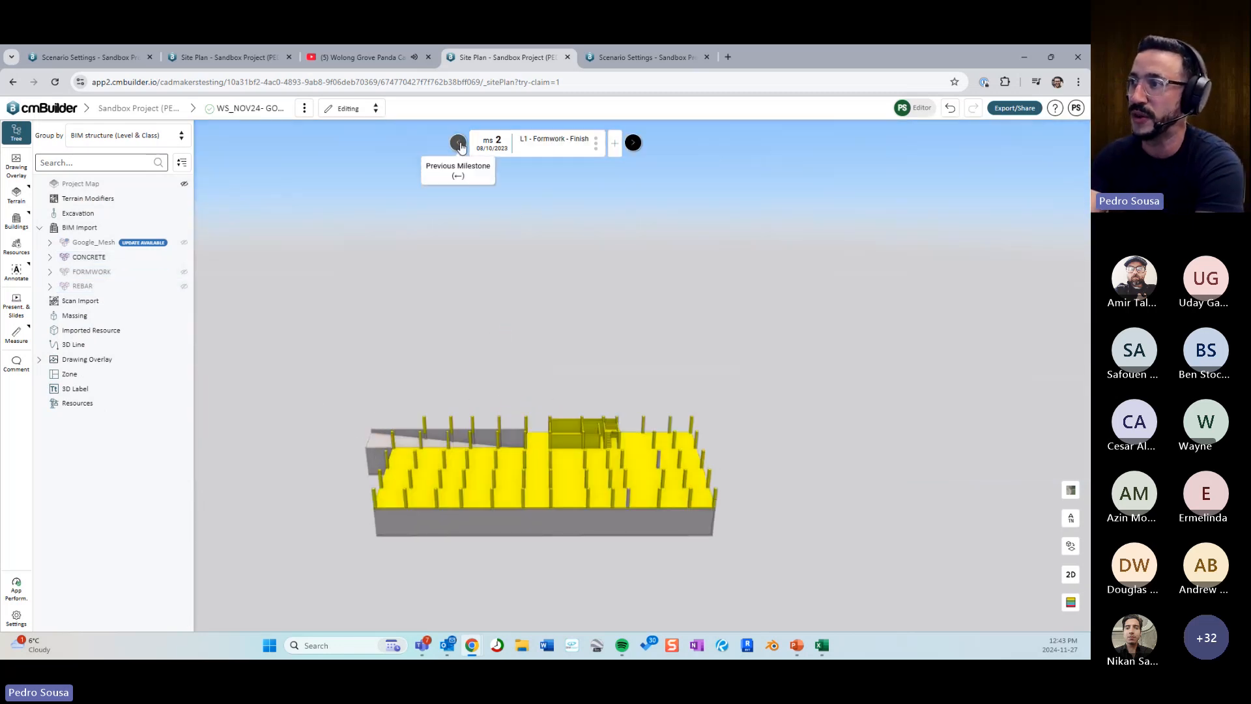
left_click(461, 146)
left_click_drag(688, 340, 662, 293)
scroll(642, 339, "up", 3)
scroll(685, 325, "up", 2)
Step forward from milestone 1 to milestone 5 to review the formwork, rebar and concrete pour sequence.
mouse_move(634, 144)
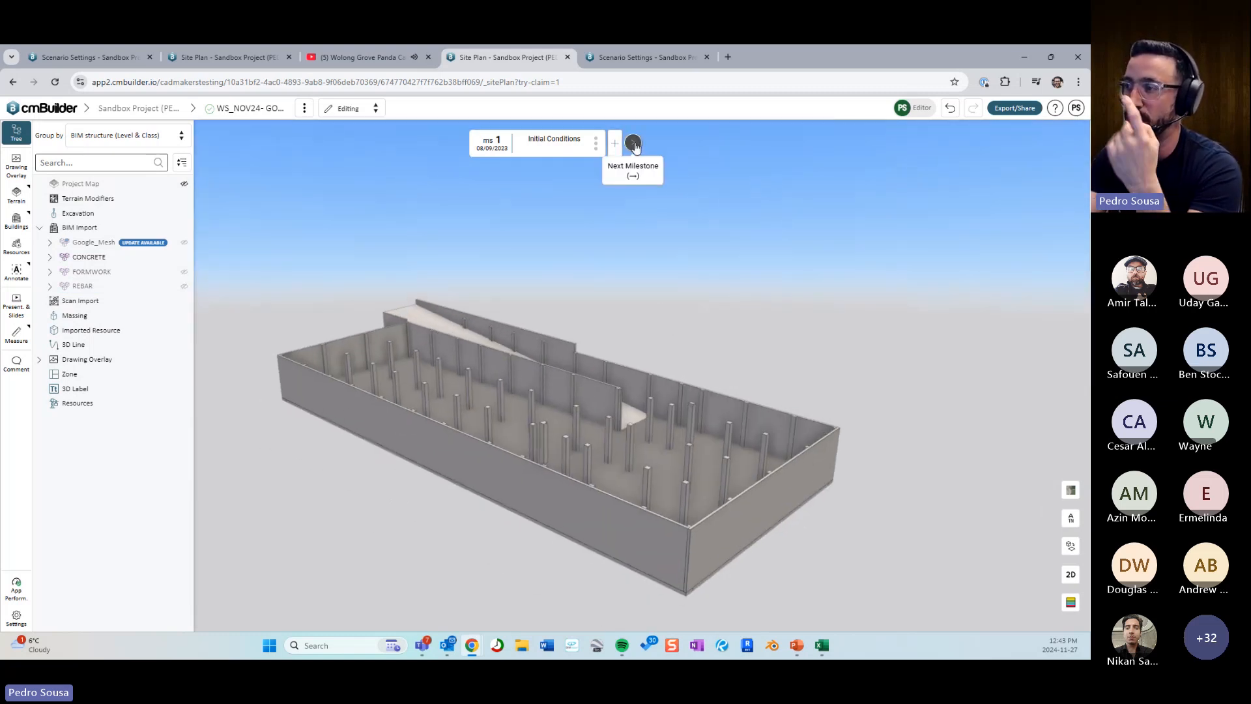
left_click(633, 144)
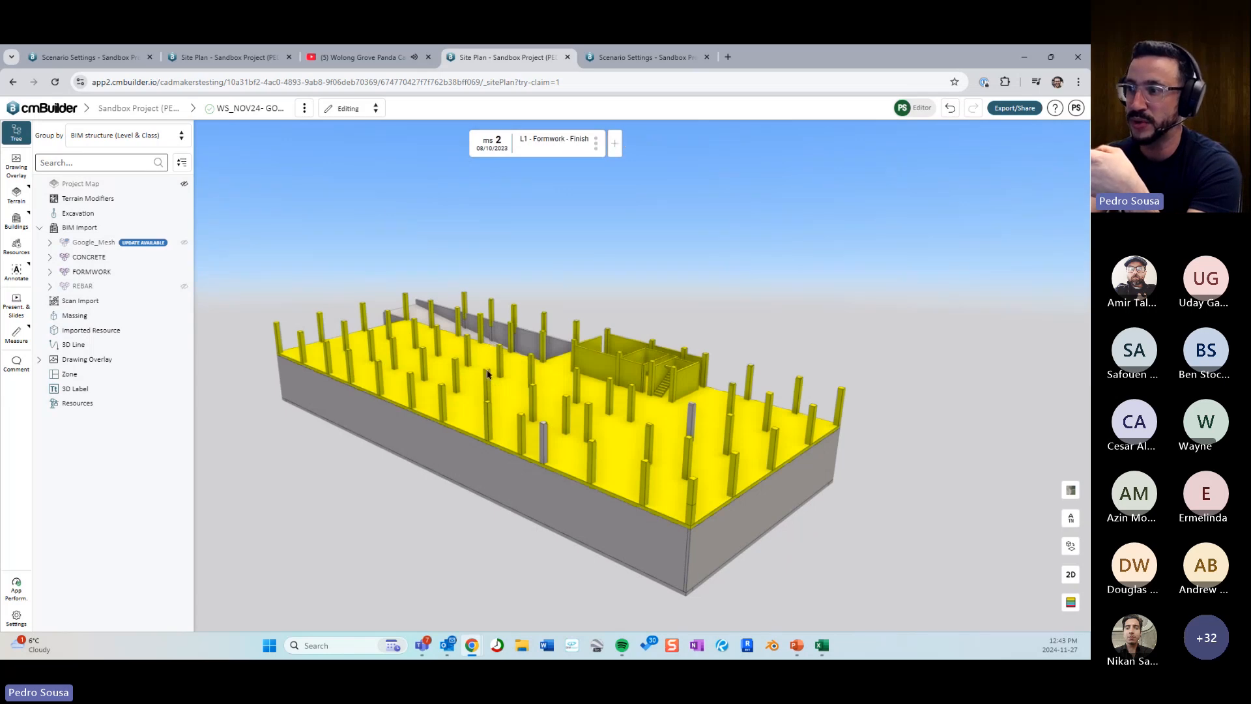
mouse_move(636, 146)
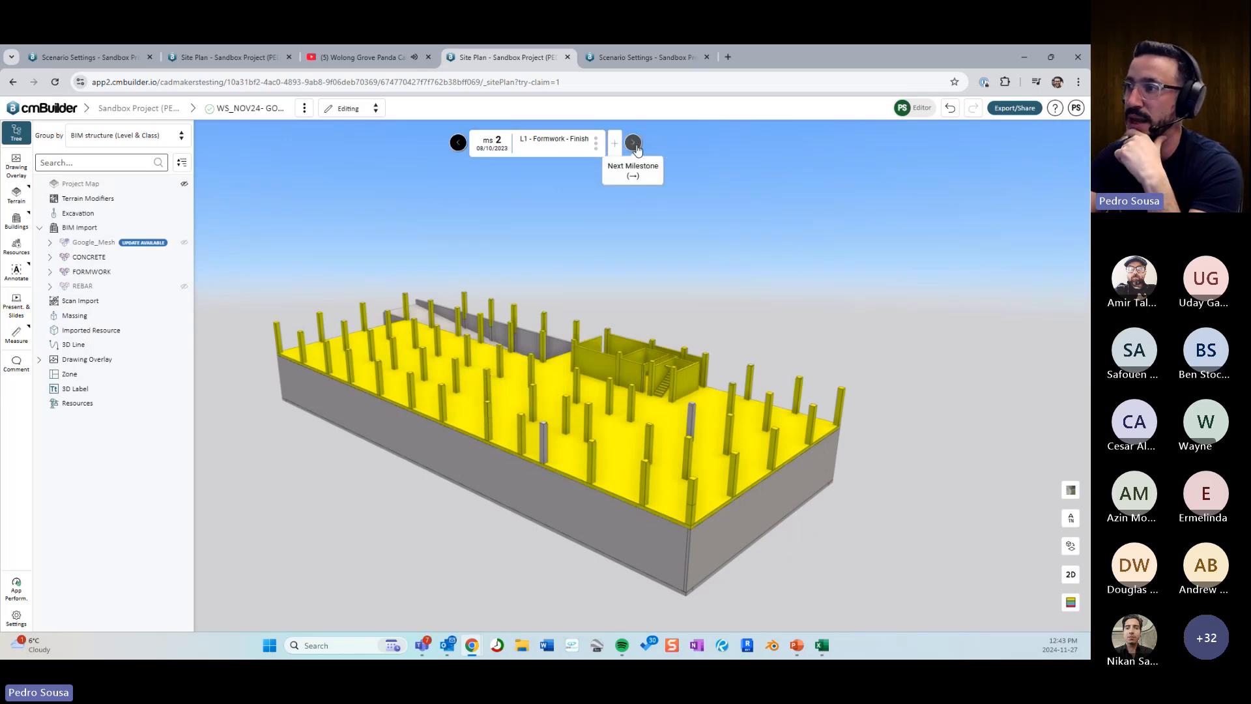
left_click(634, 146)
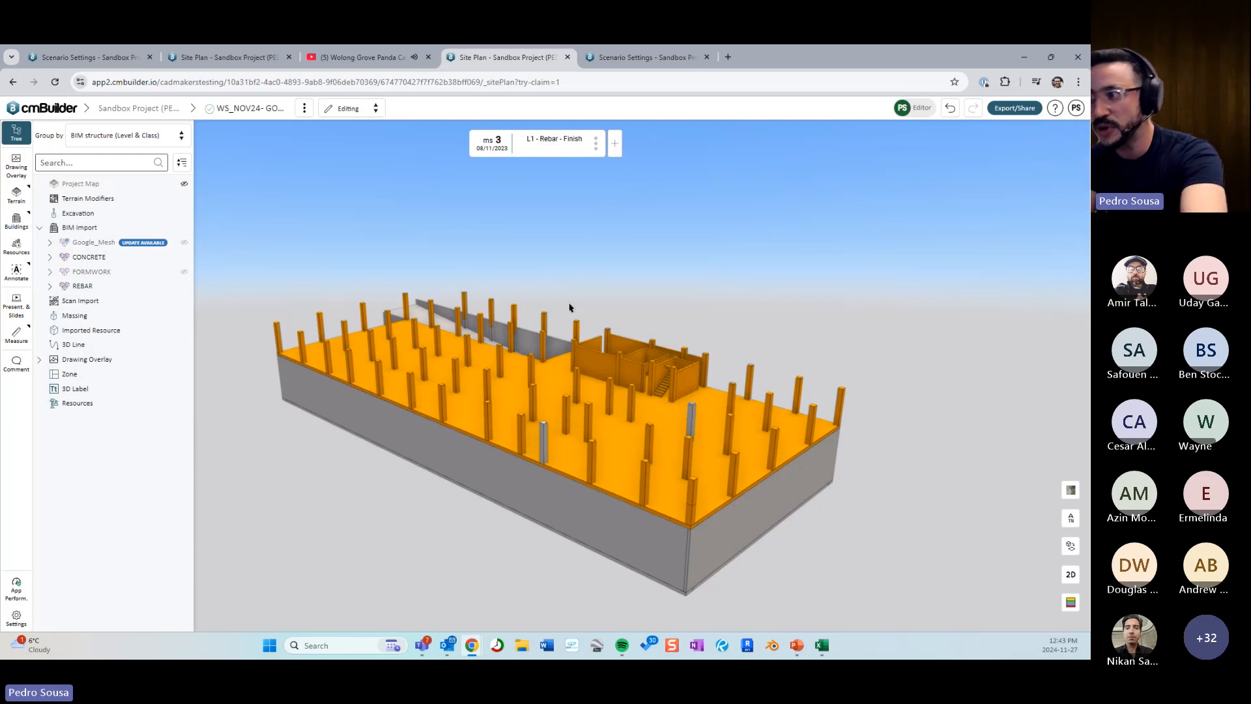
mouse_move(537, 152)
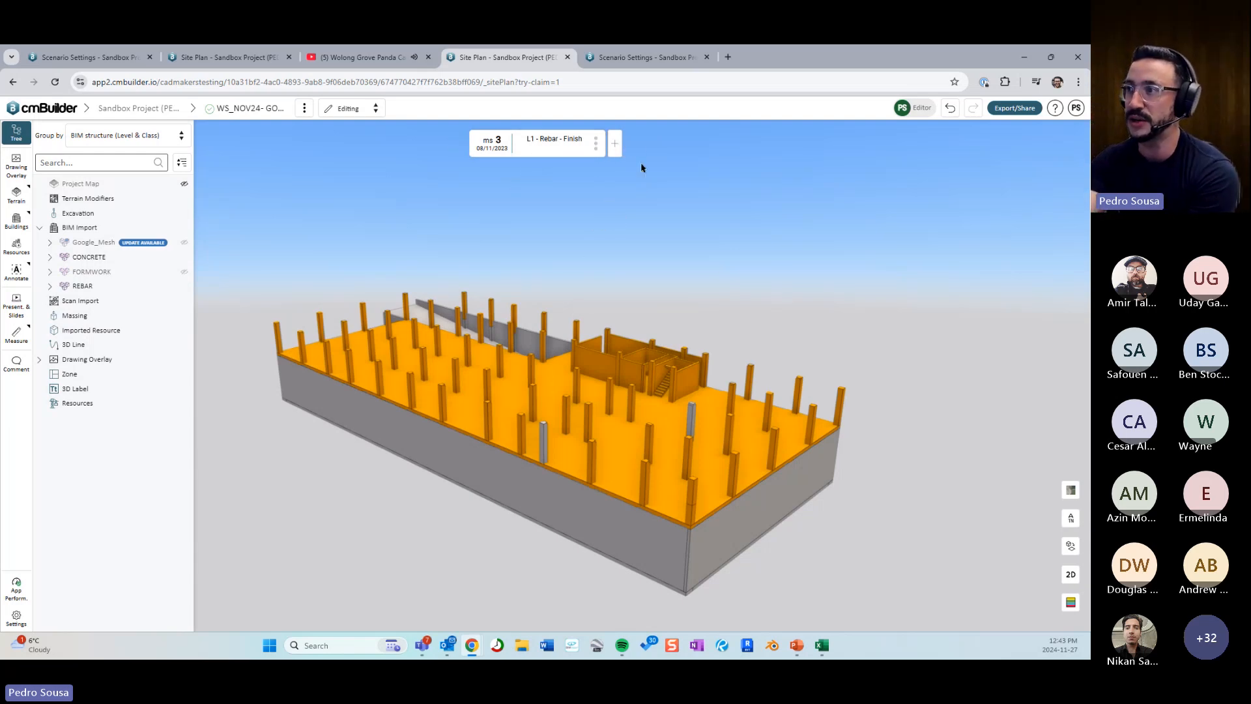
left_click(632, 144)
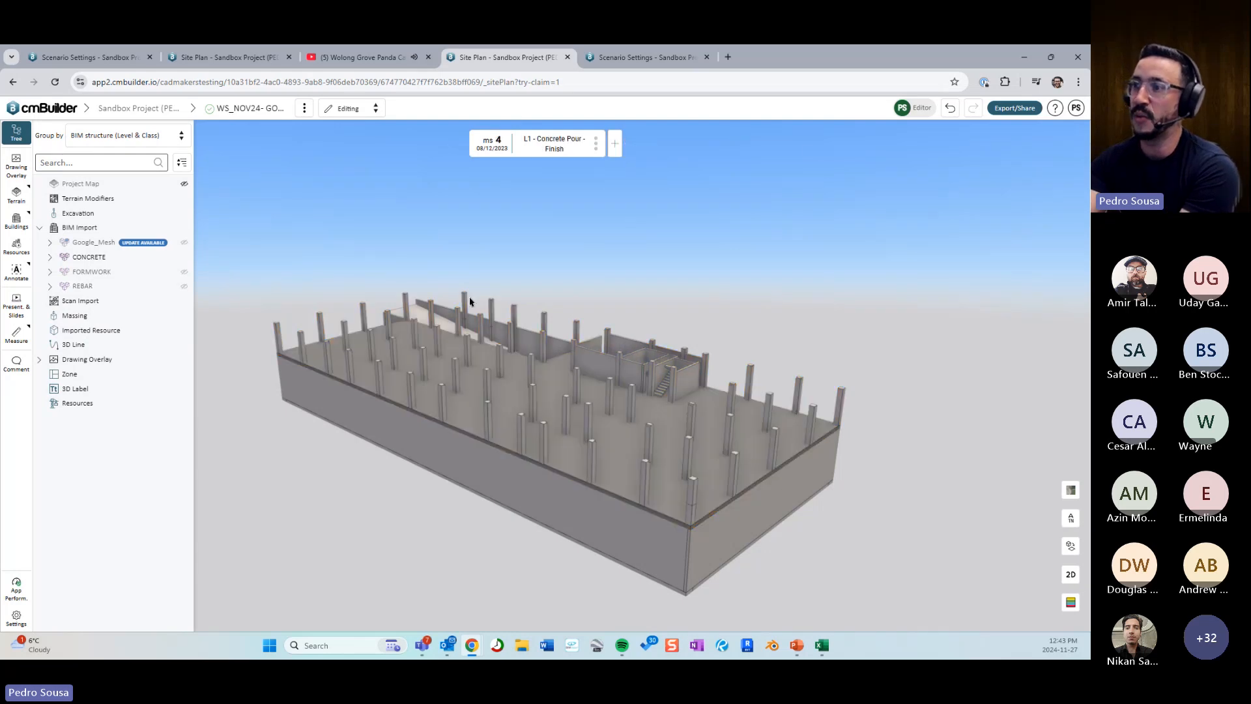
mouse_move(532, 142)
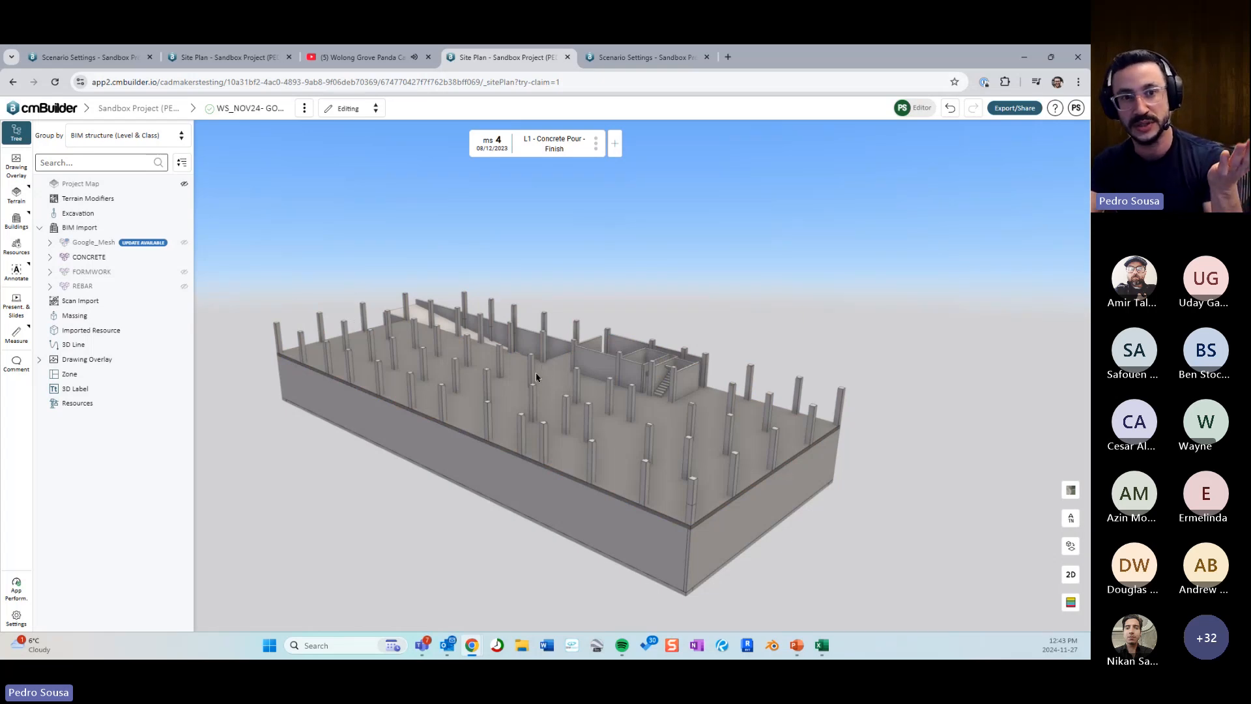
left_click_drag(549, 415, 575, 404)
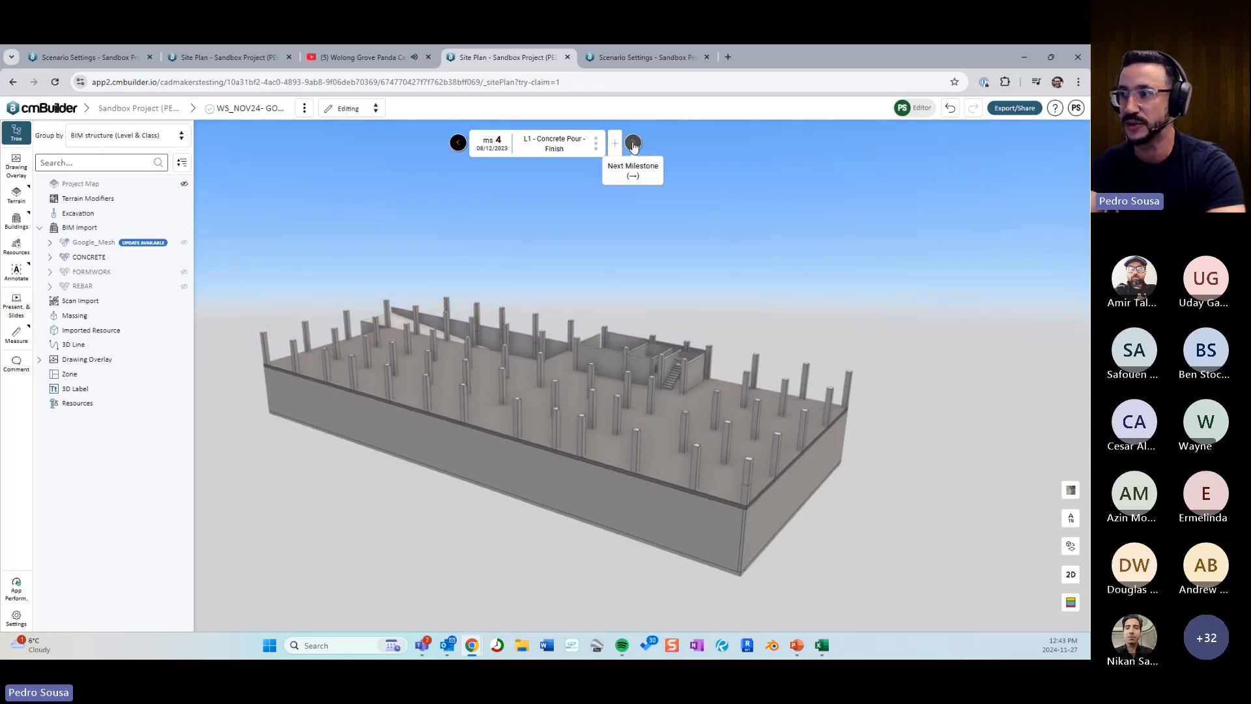
left_click(633, 144)
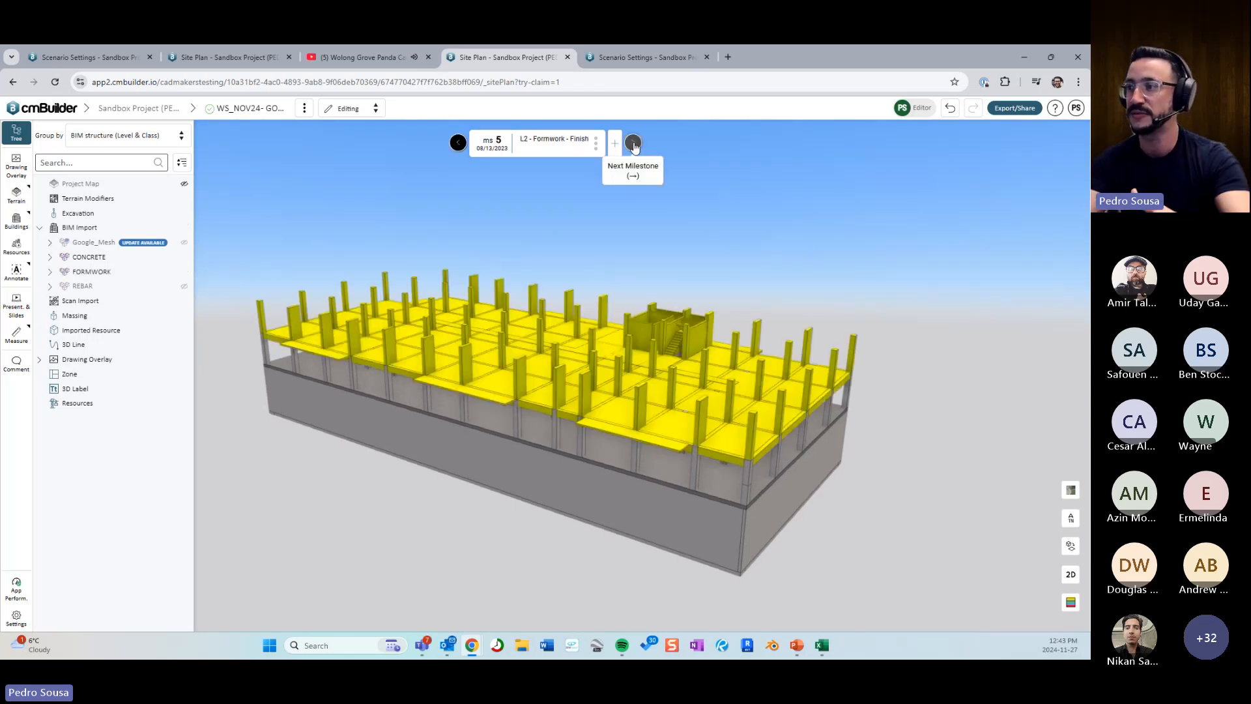
Step forward to milestone 7, L2 - Concrete Pour - Finish, and open the presentation slides.
left_click(634, 143)
left_click(634, 143)
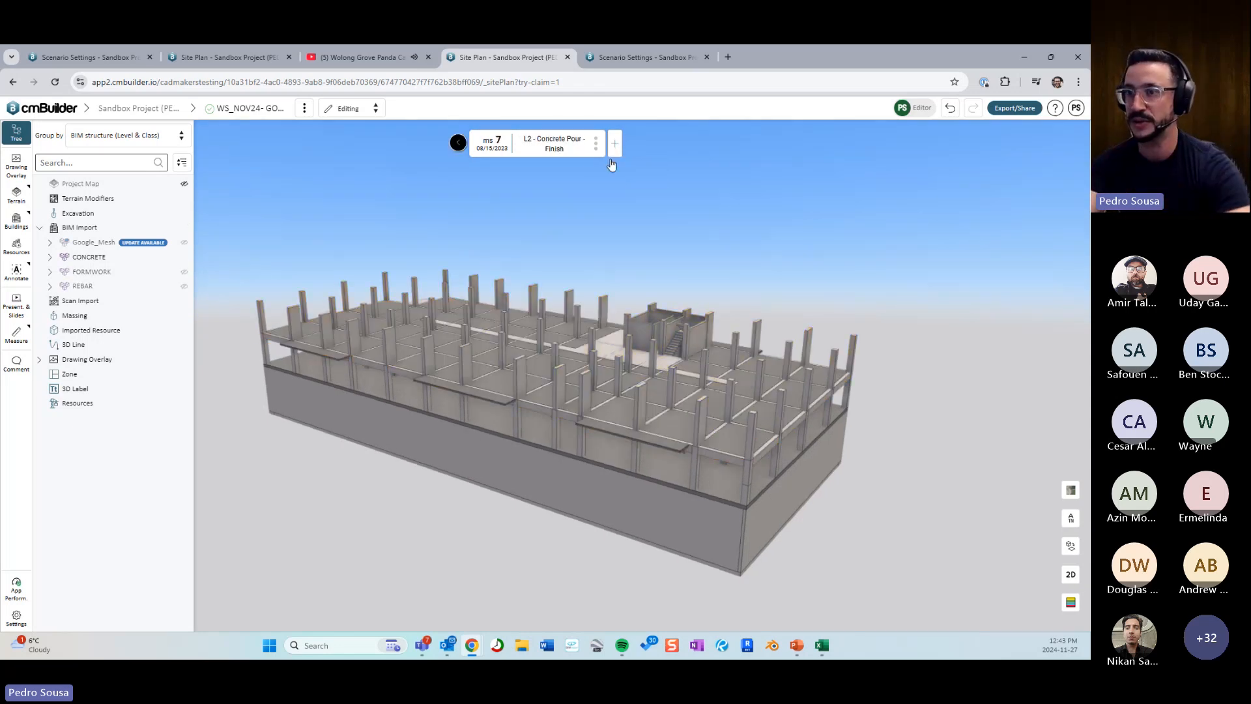
left_click(28, 304)
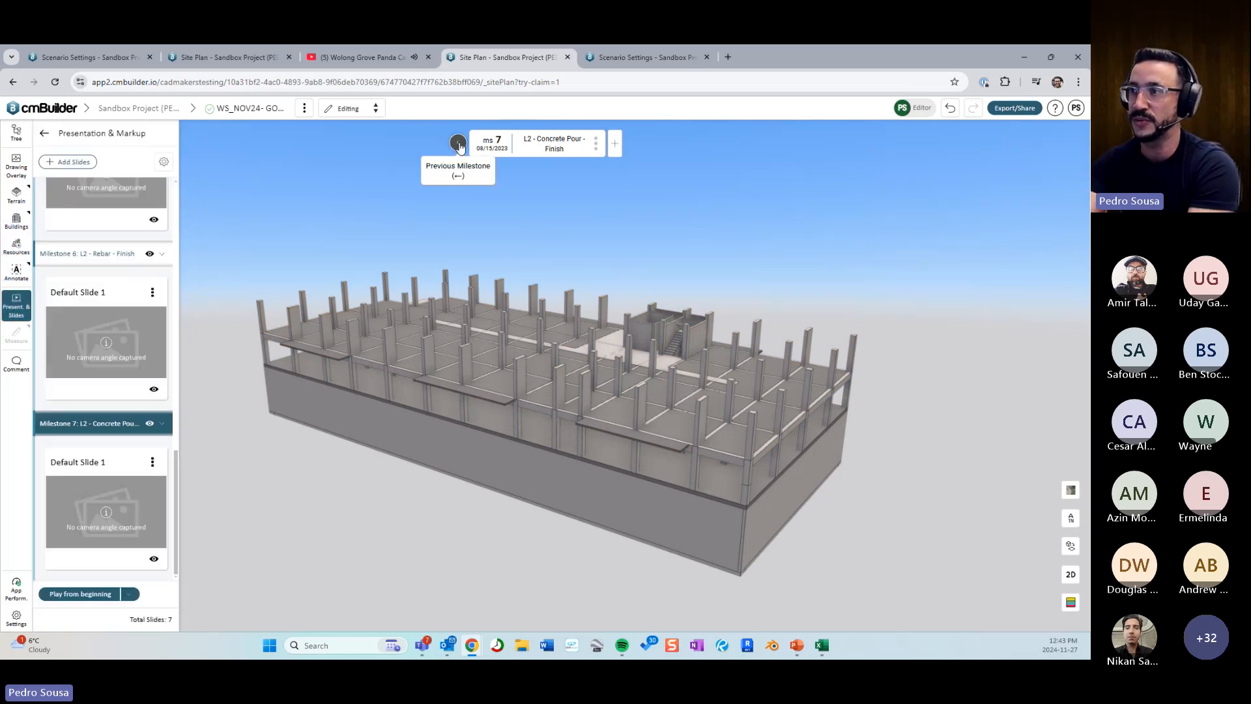
Step back to milestone 3, L1 - Rebar - Finish, and examine the Level 1 columns up close.
left_click(459, 143)
left_click(459, 144)
left_click(459, 144)
left_click(459, 144)
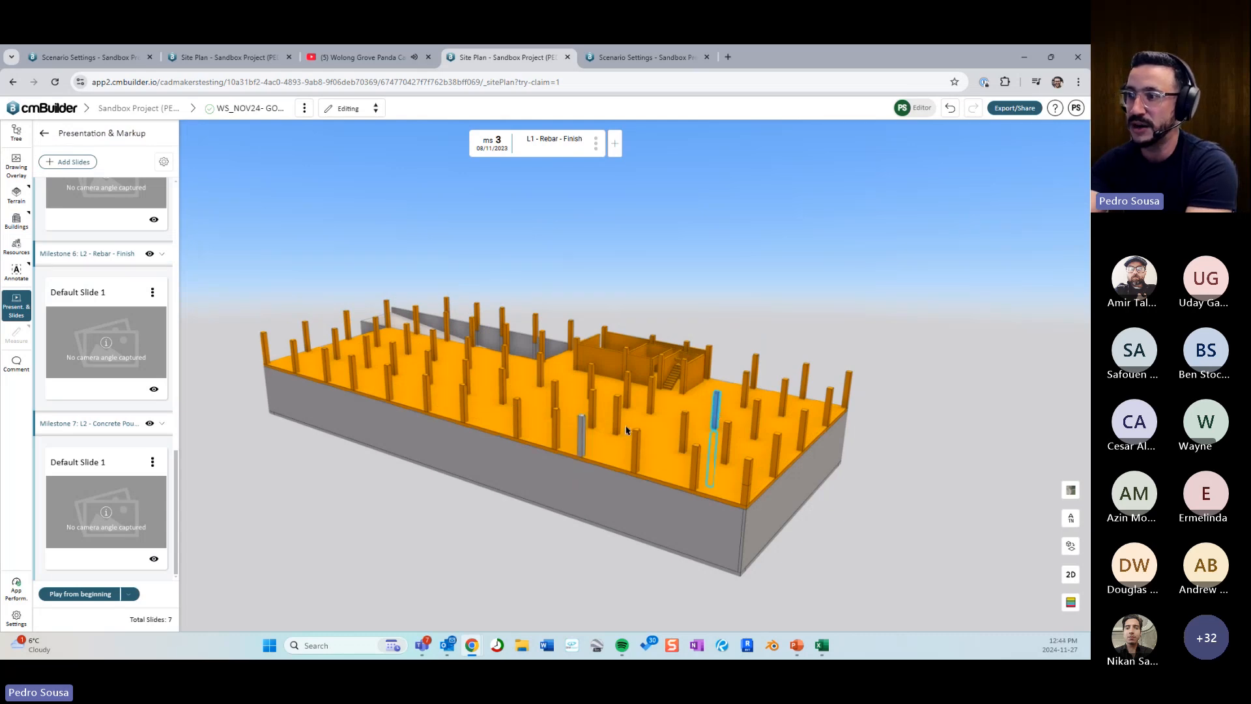
scroll(727, 362, "up", 5)
middle_click_drag(632, 492, 497, 420)
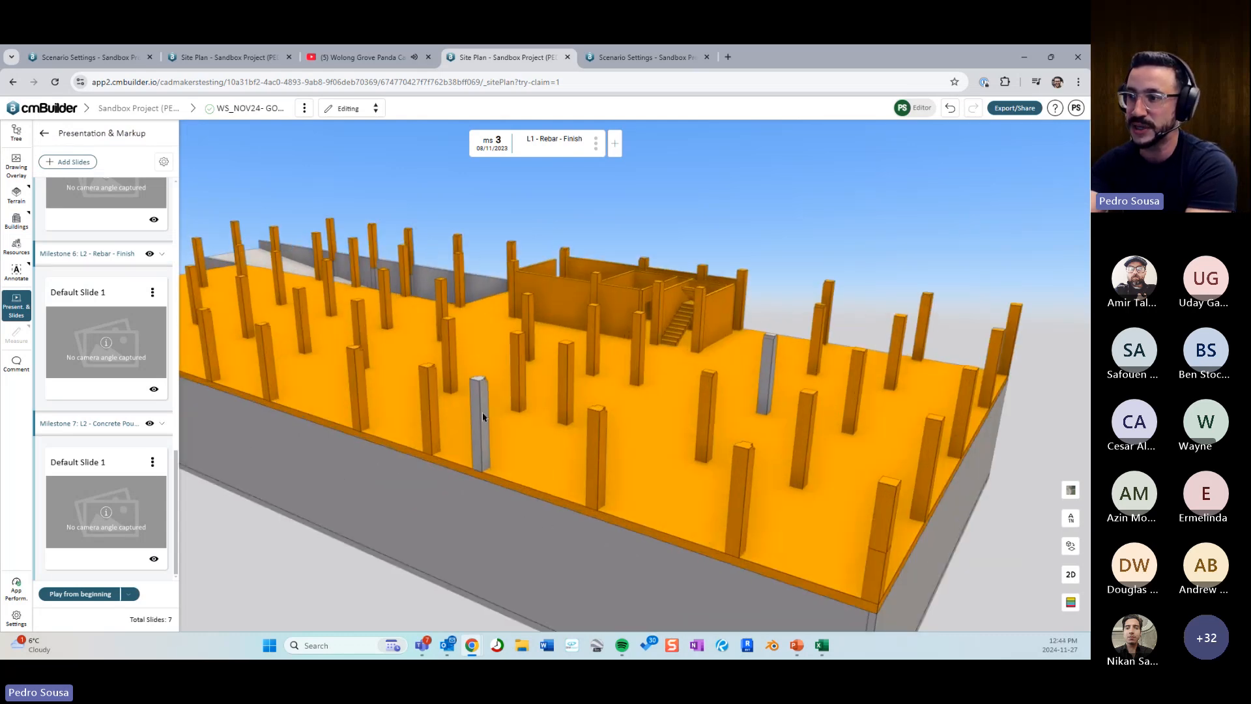
scroll(743, 290, "down", 6)
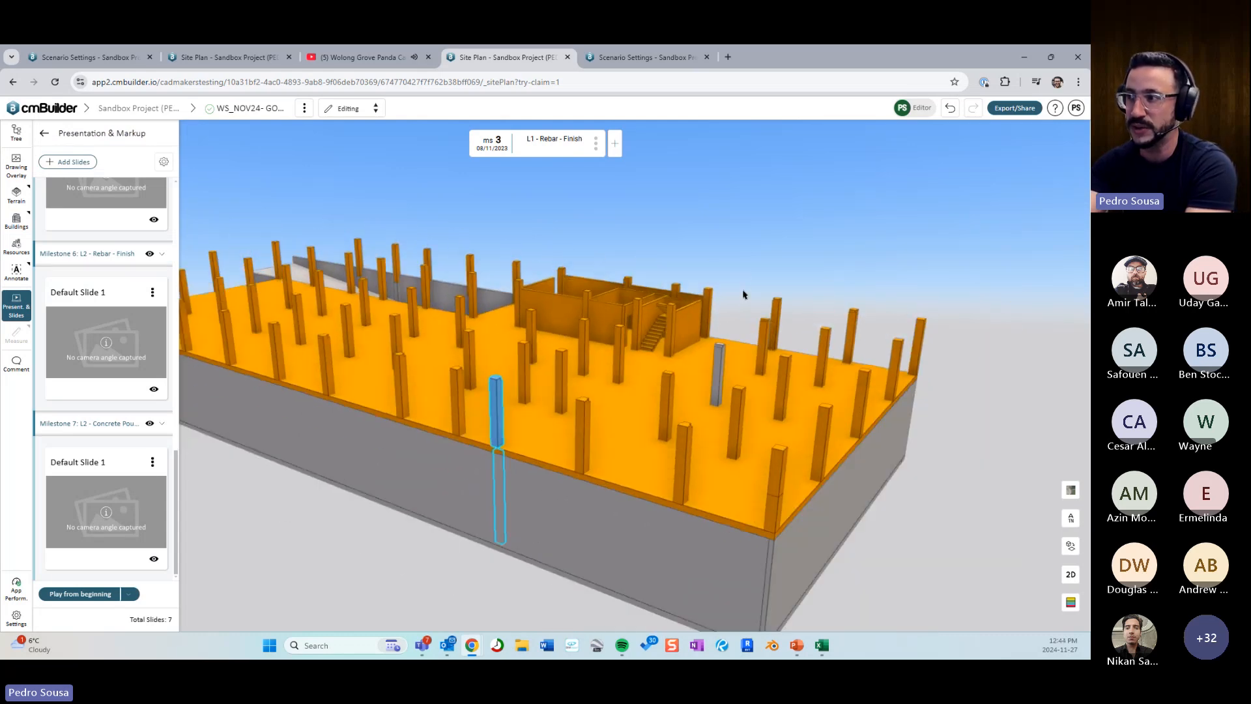
middle_click_drag(651, 259, 634, 255)
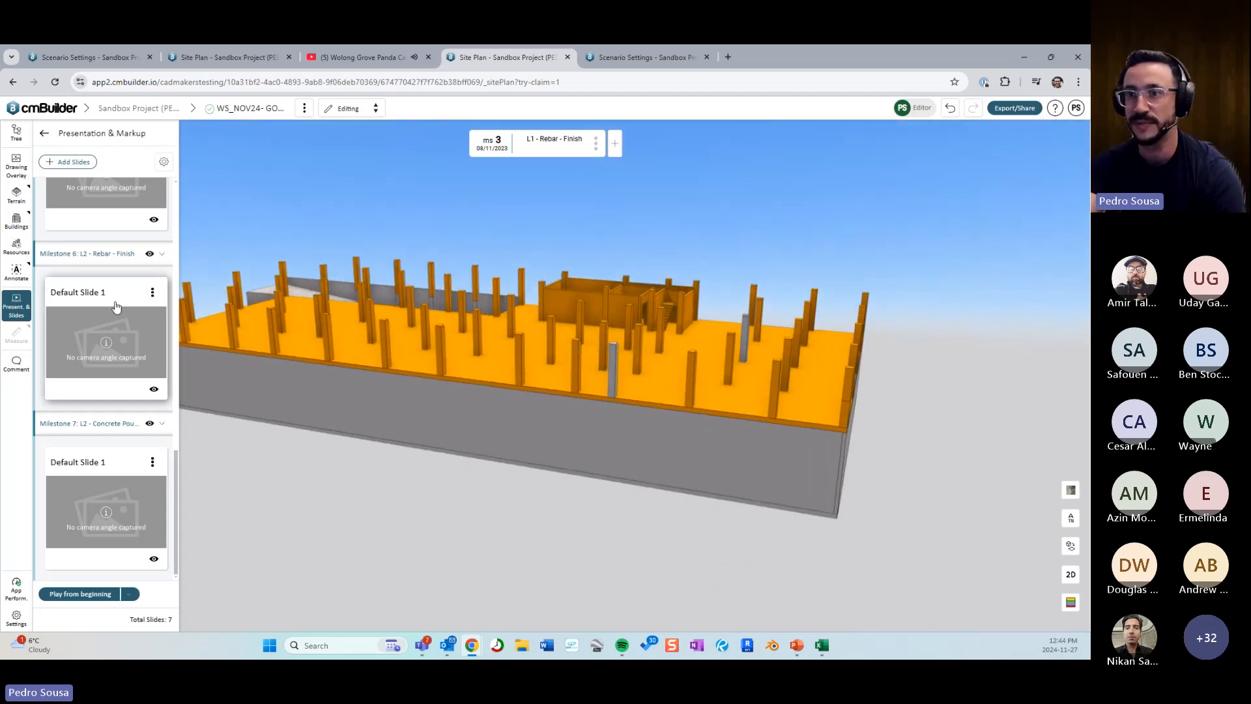
Open Default Slide 1 of milestone 1, Initial Conditions, examine the building around its corner, and close the slide settings.
scroll(113, 374, "up", 3)
scroll(113, 374, "up", 5)
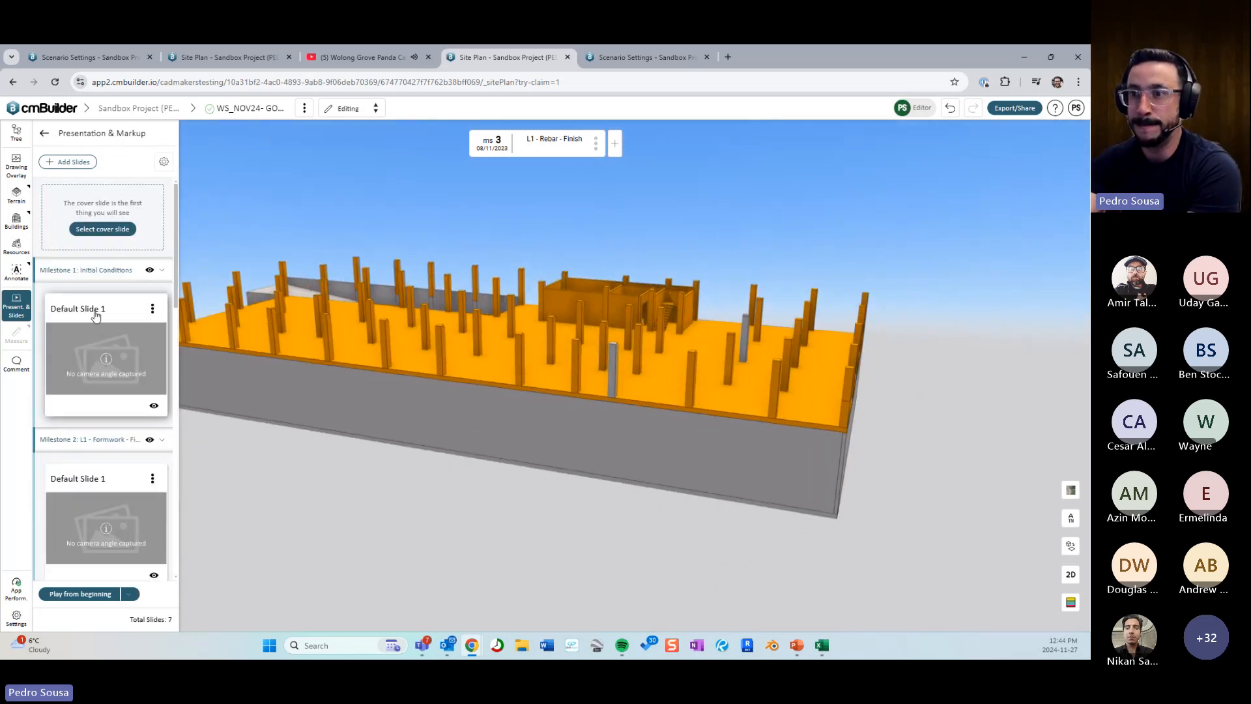
left_click(157, 401)
scroll(511, 436, "down", 5)
middle_click_drag(563, 427, 545, 427)
scroll(698, 442, "up", 5)
middle_click_drag(698, 441, 768, 441)
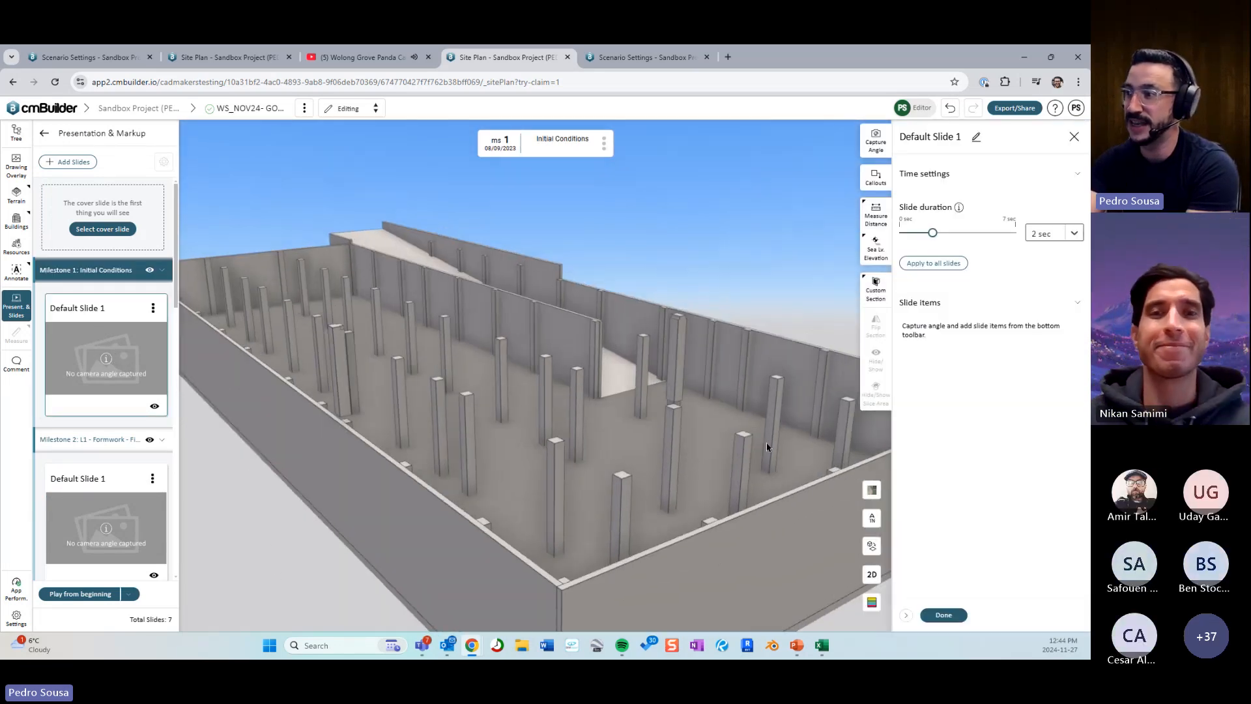
left_click(944, 615)
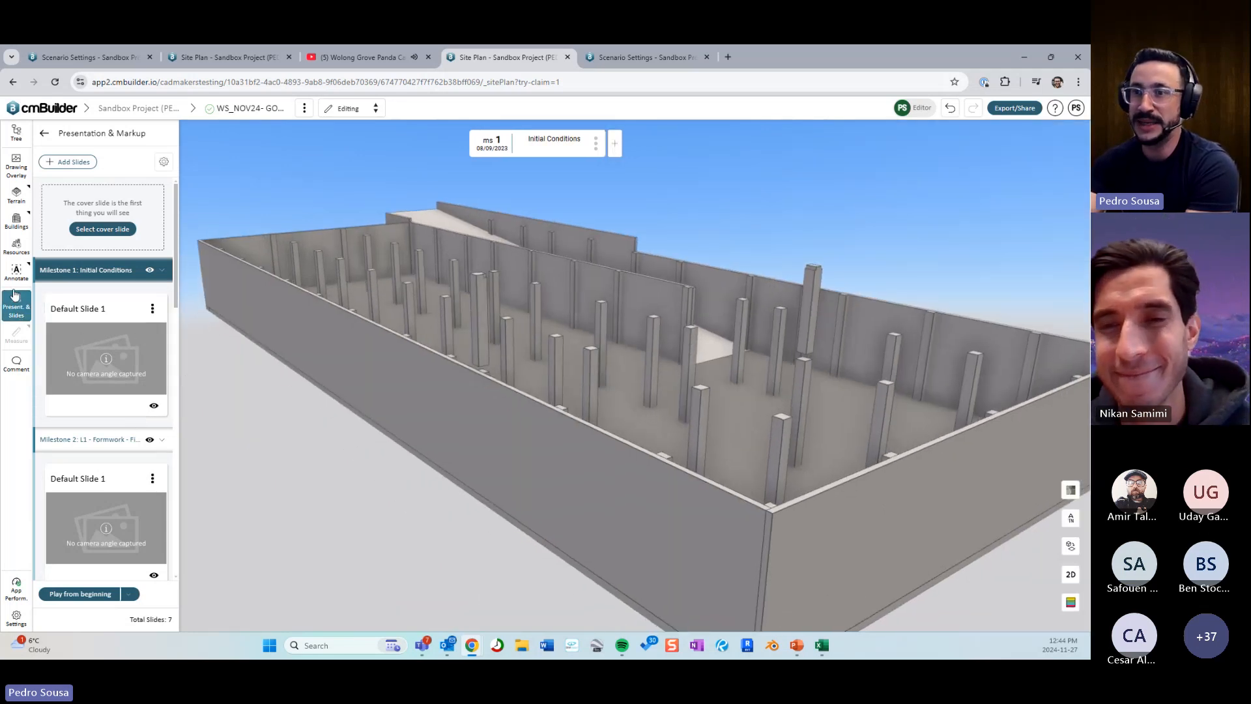
Play the presentation from the beginning and exit at milestone 2, L1 - Formwork - Finish.
left_click(80, 594)
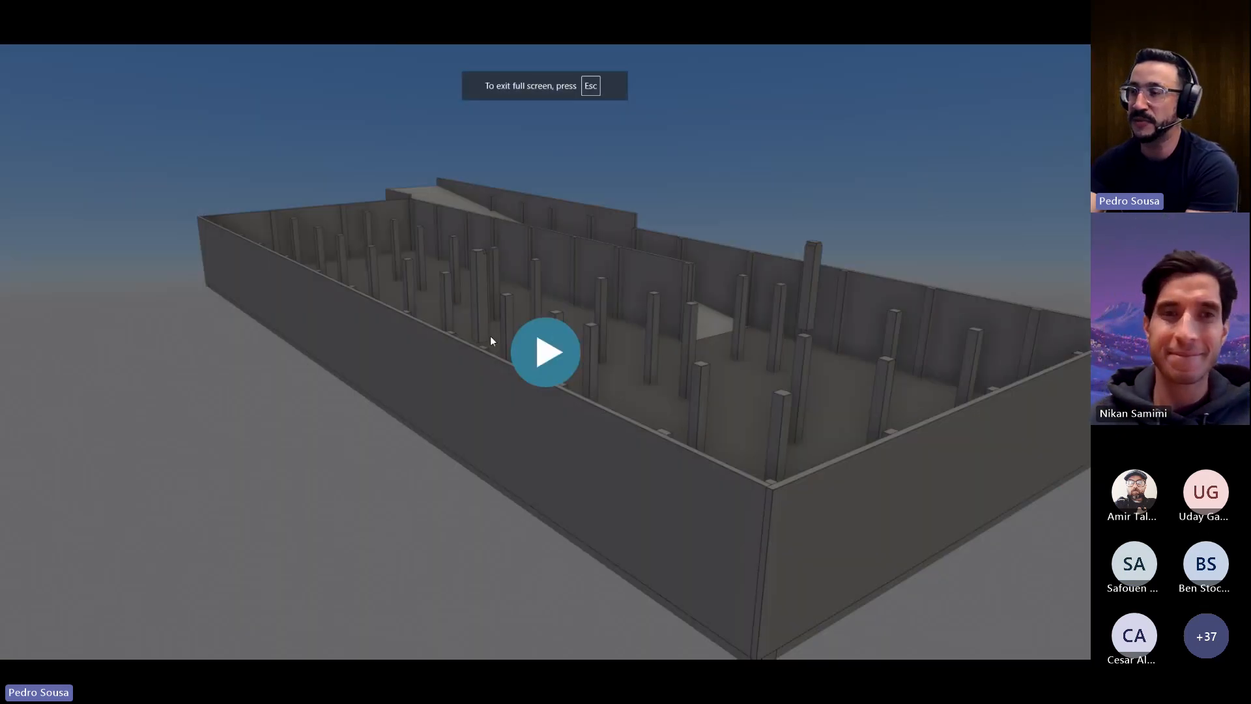
left_click(299, 355)
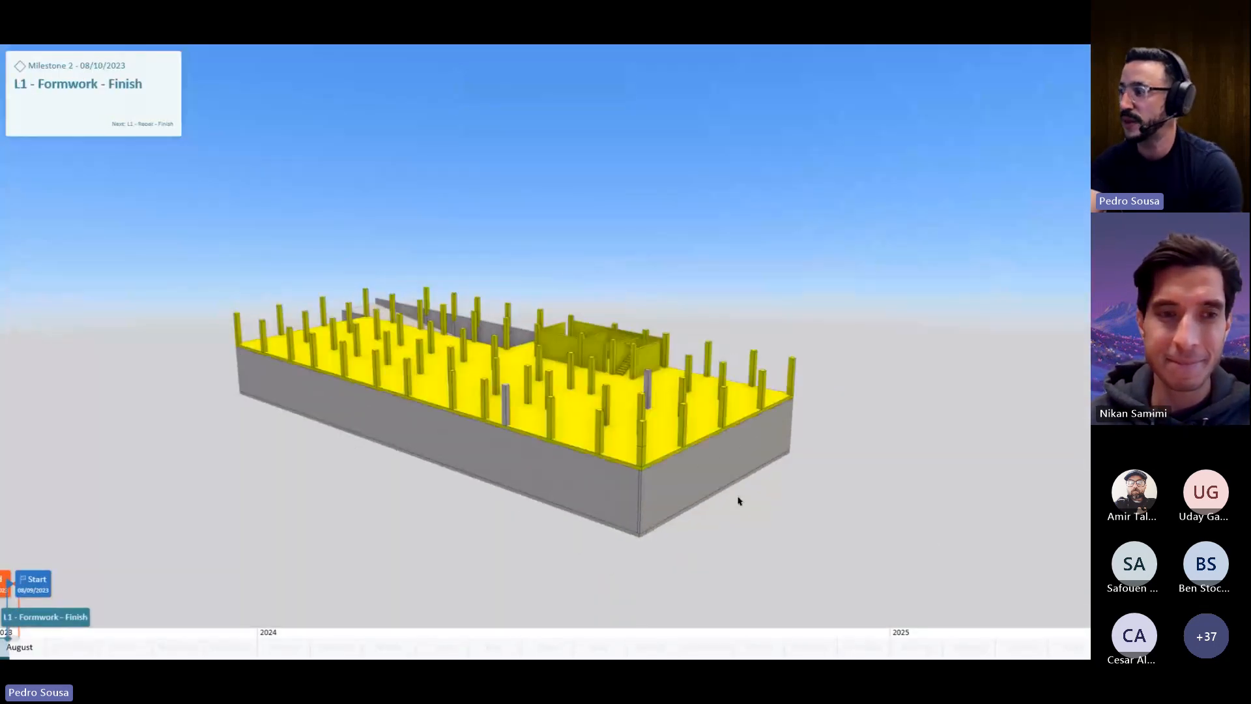
key("Escape")
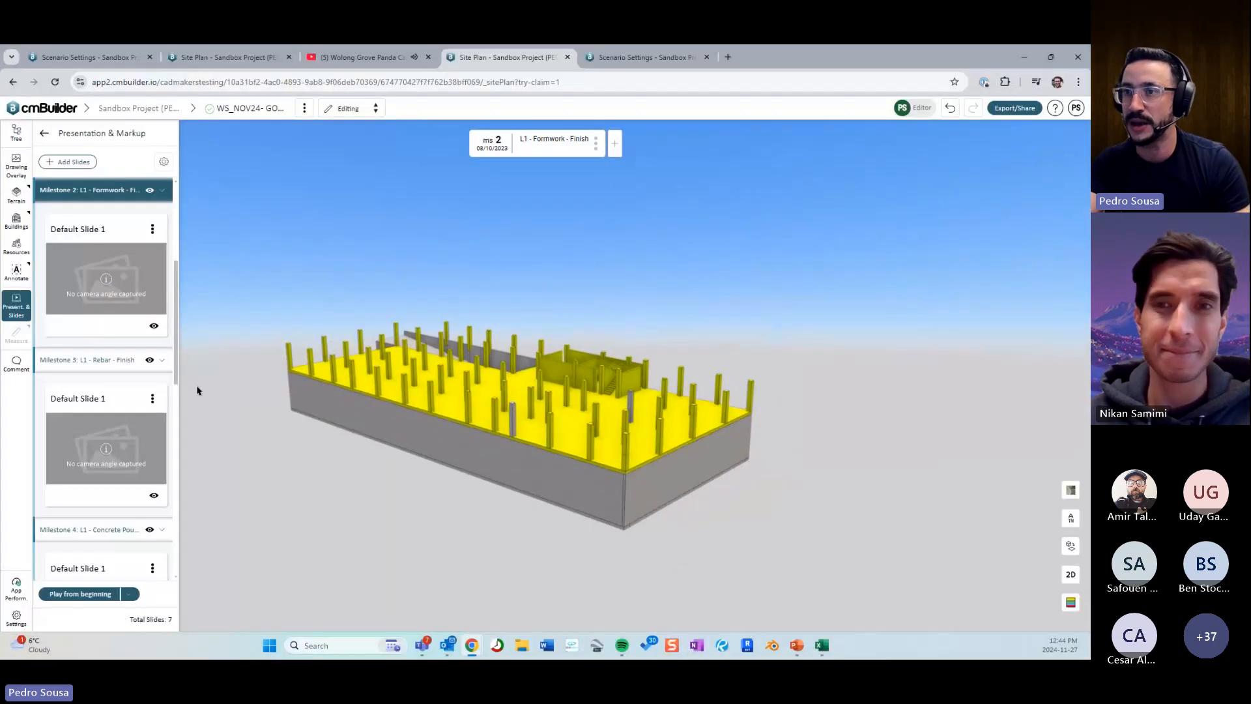
Turn off the auto-scale timeline option in the presentation settings.
left_click(164, 161)
left_click(948, 442)
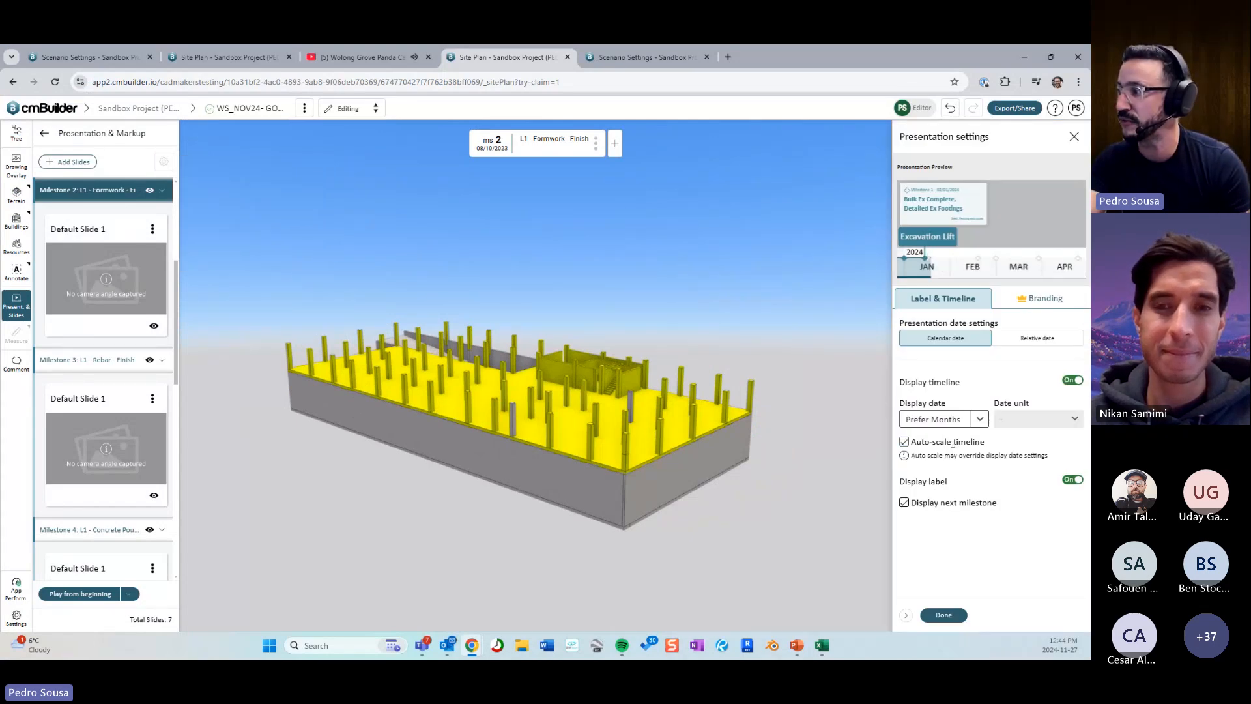
left_click(944, 615)
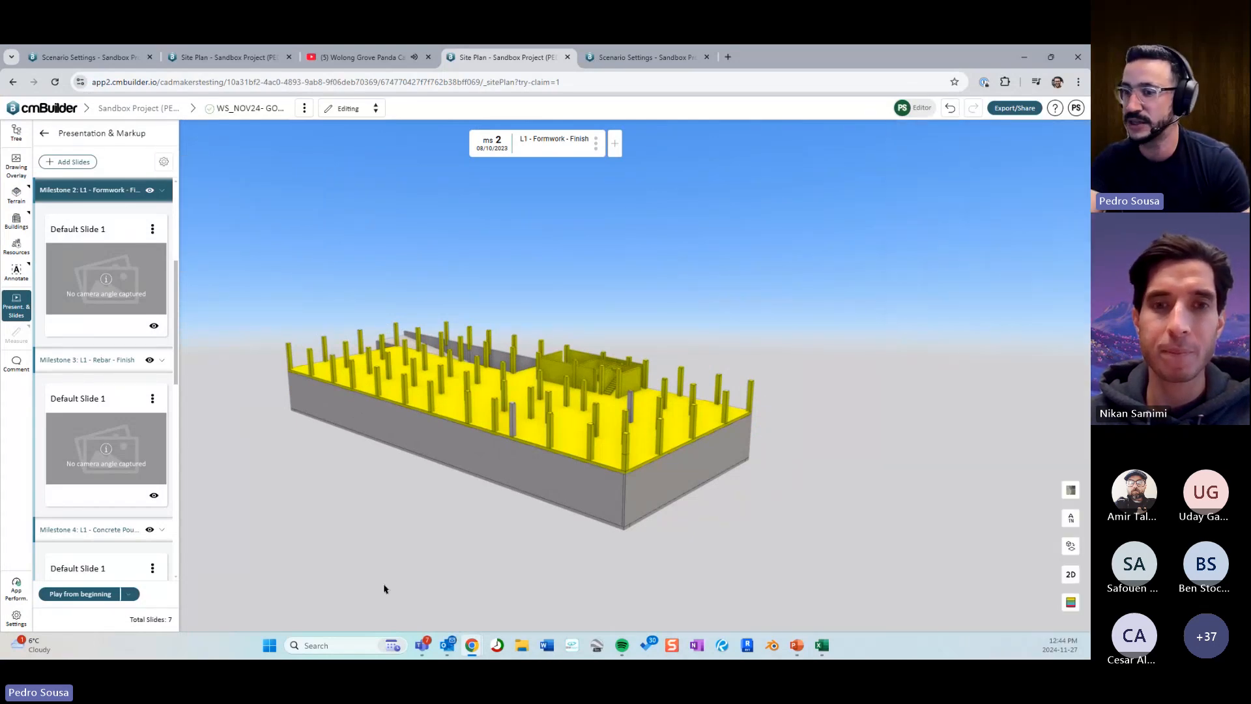
Replay the presentation to check its timeline scale, exiting full screen at milestone 2.
left_click(79, 595)
left_click(546, 352)
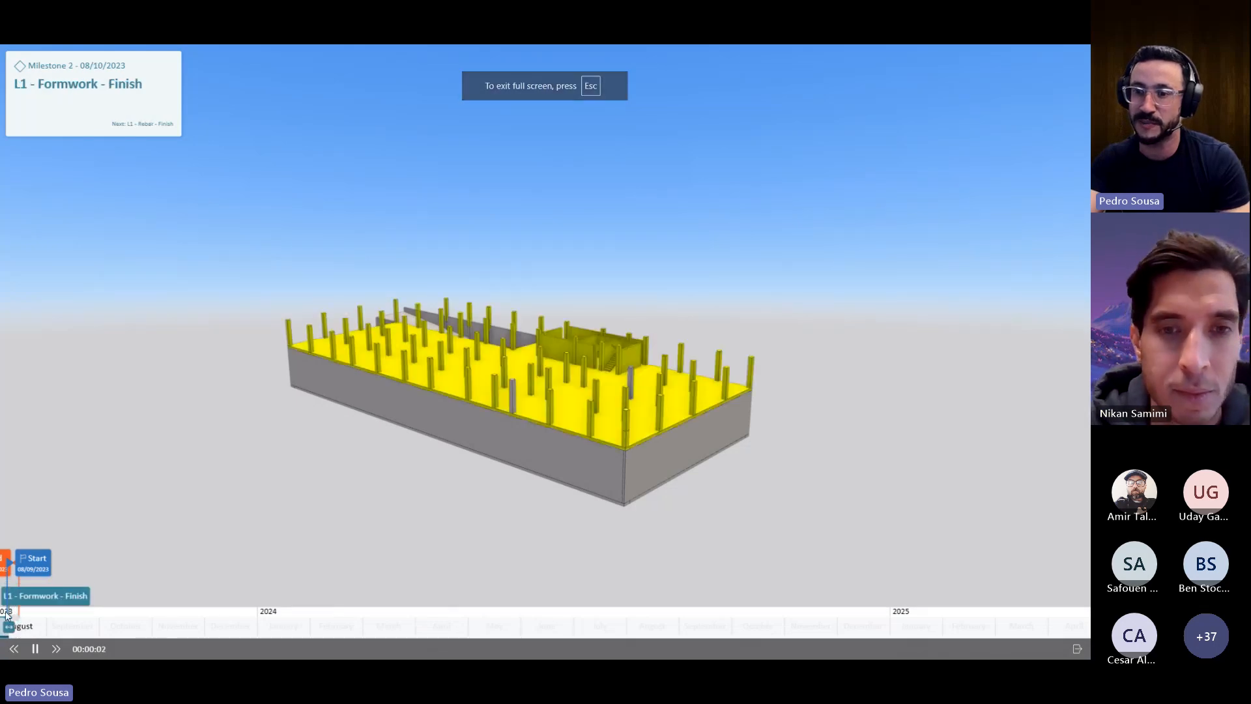
key("Escape")
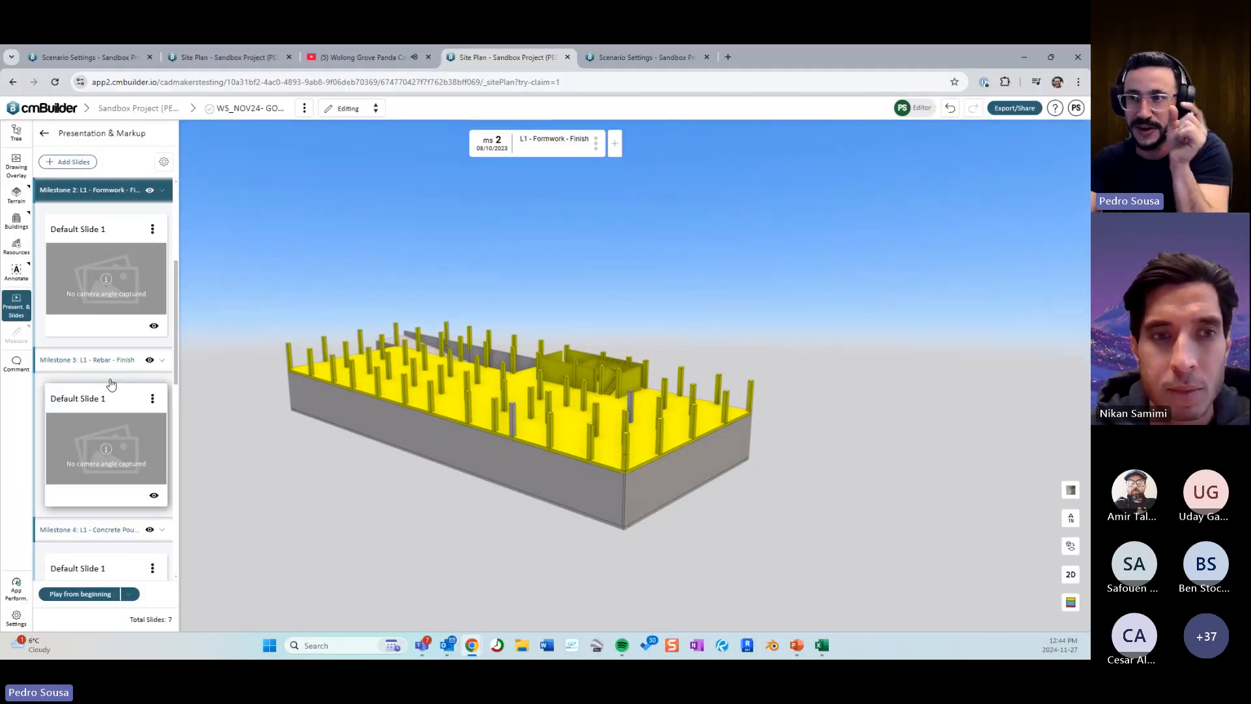
Set the presentation timeline to display dates by day.
left_click(164, 162)
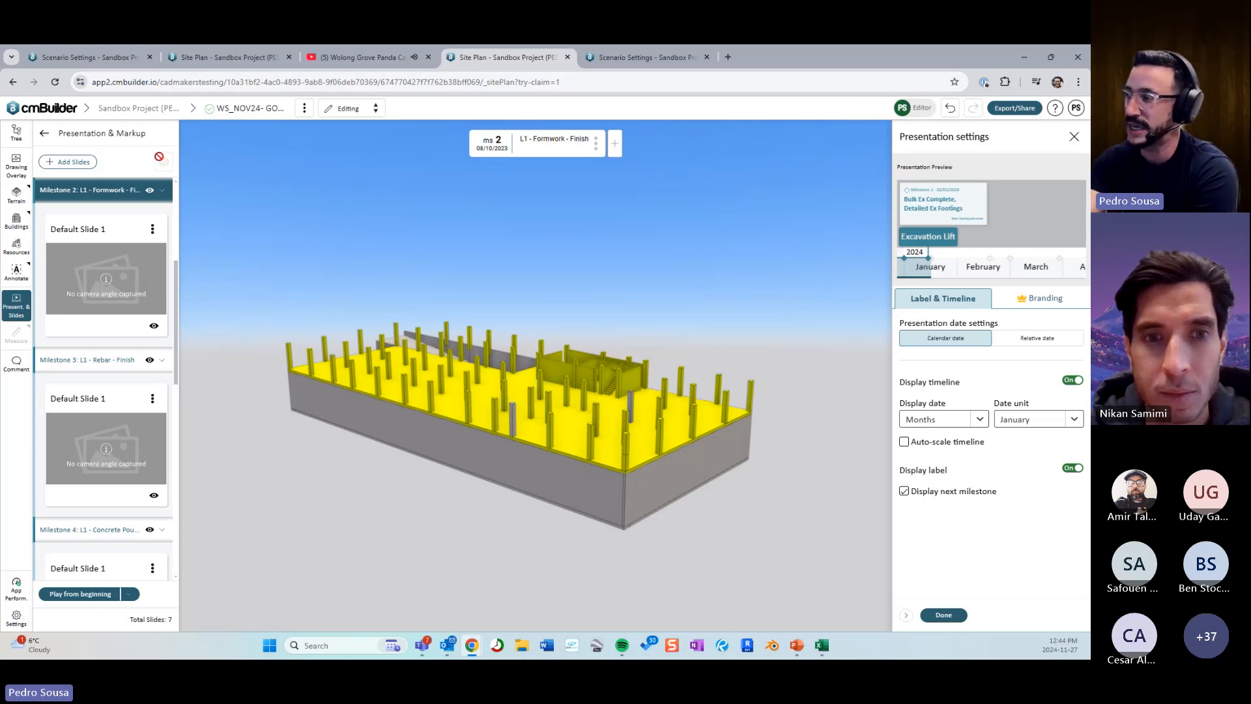
left_click(944, 615)
Play the presentation, pause it, rewind to Initial Conditions, step through the milestones to L2 - Concrete Pour - Finish, and exit.
left_click(70, 594)
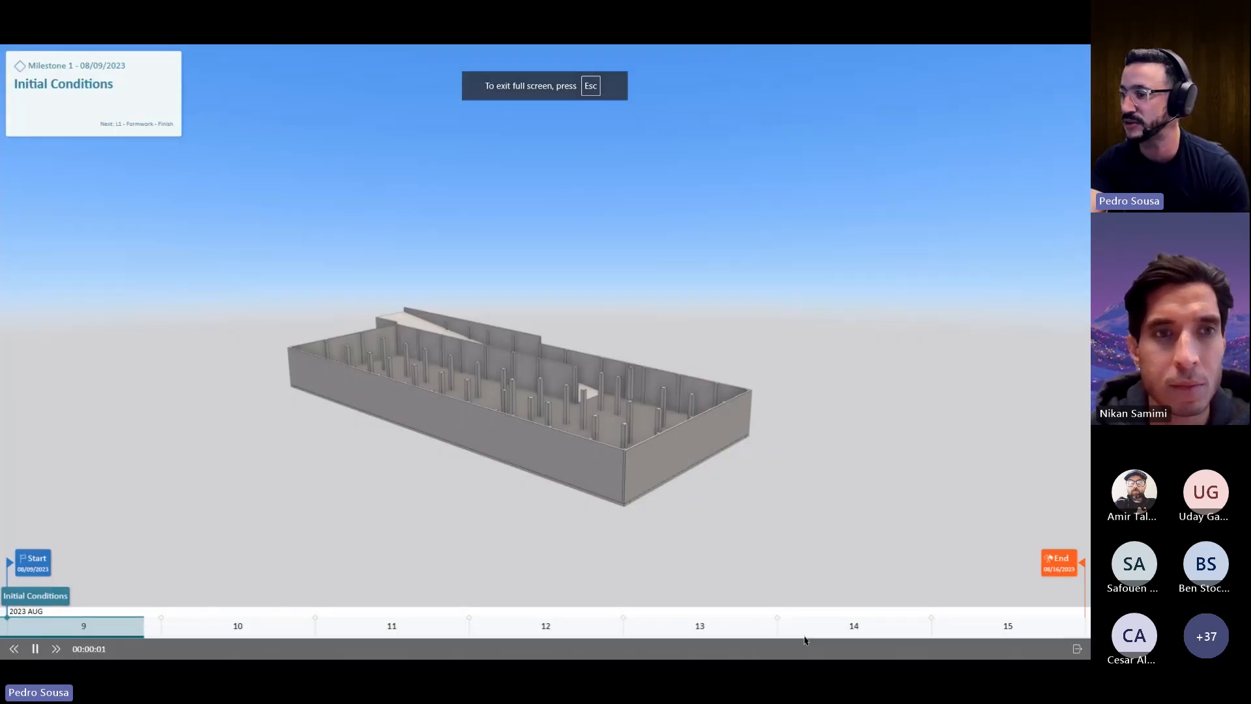
left_click(40, 651)
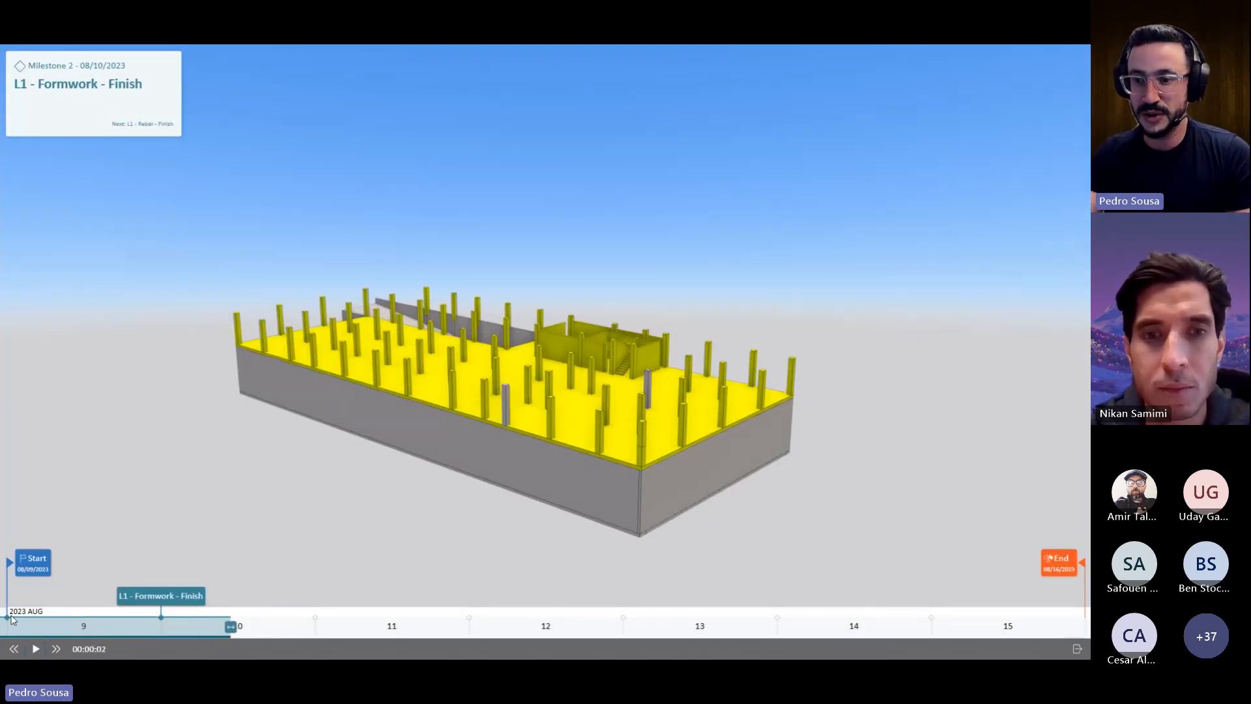
left_click(44, 638)
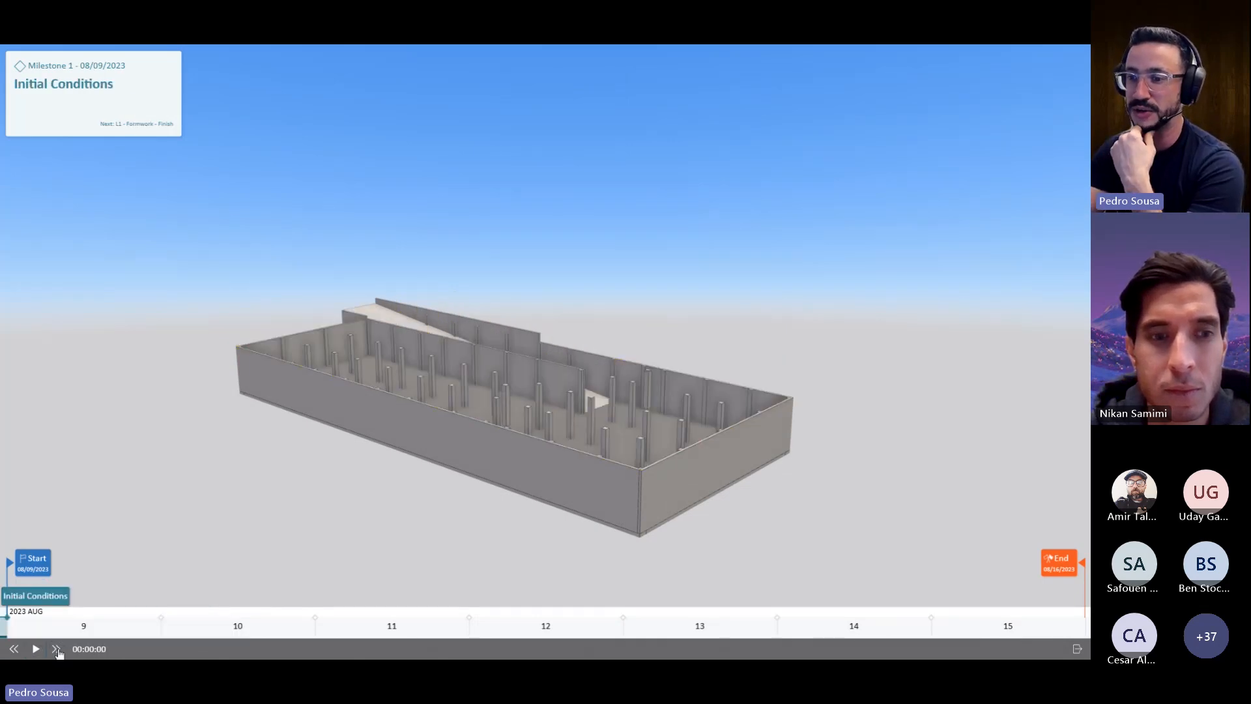
left_click(57, 649)
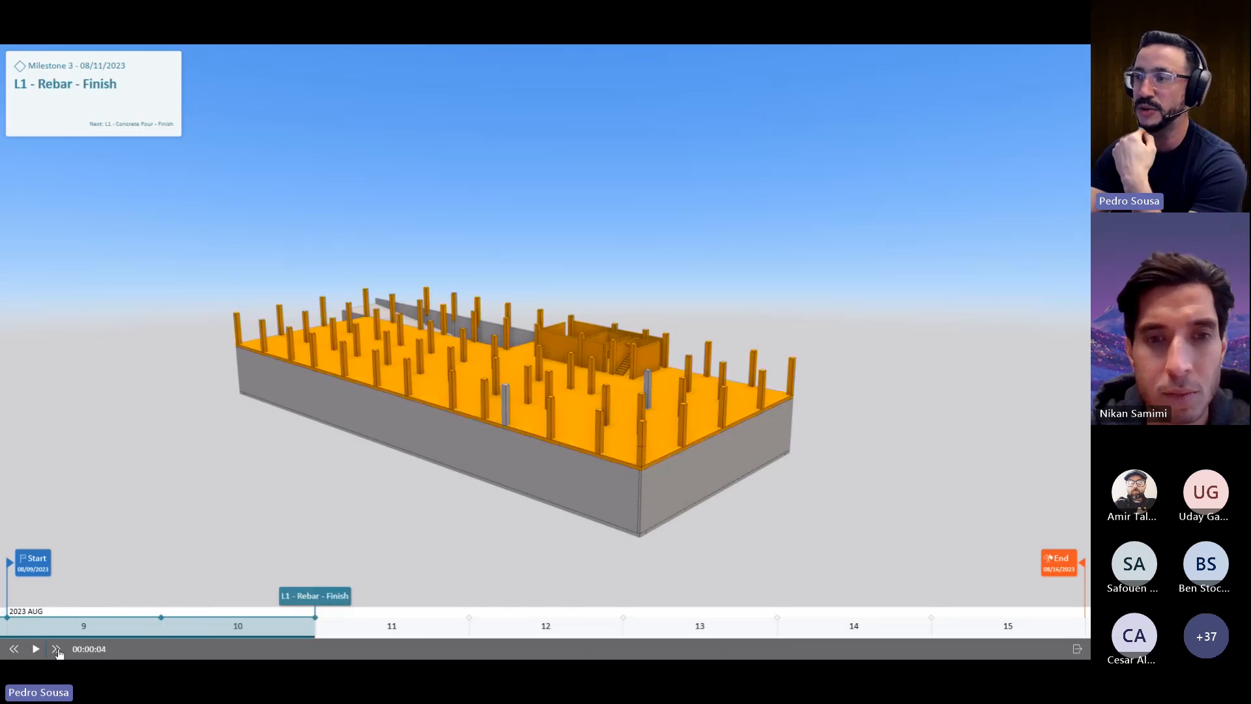
left_click(56, 649)
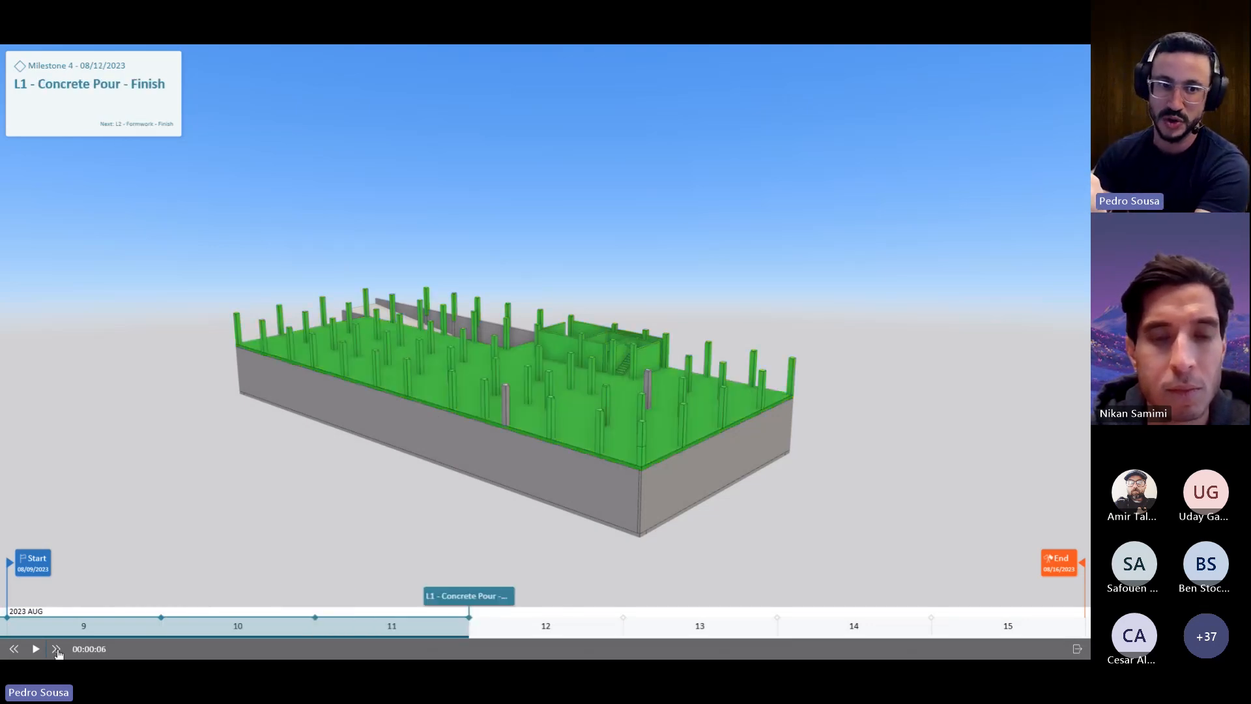
left_click(56, 650)
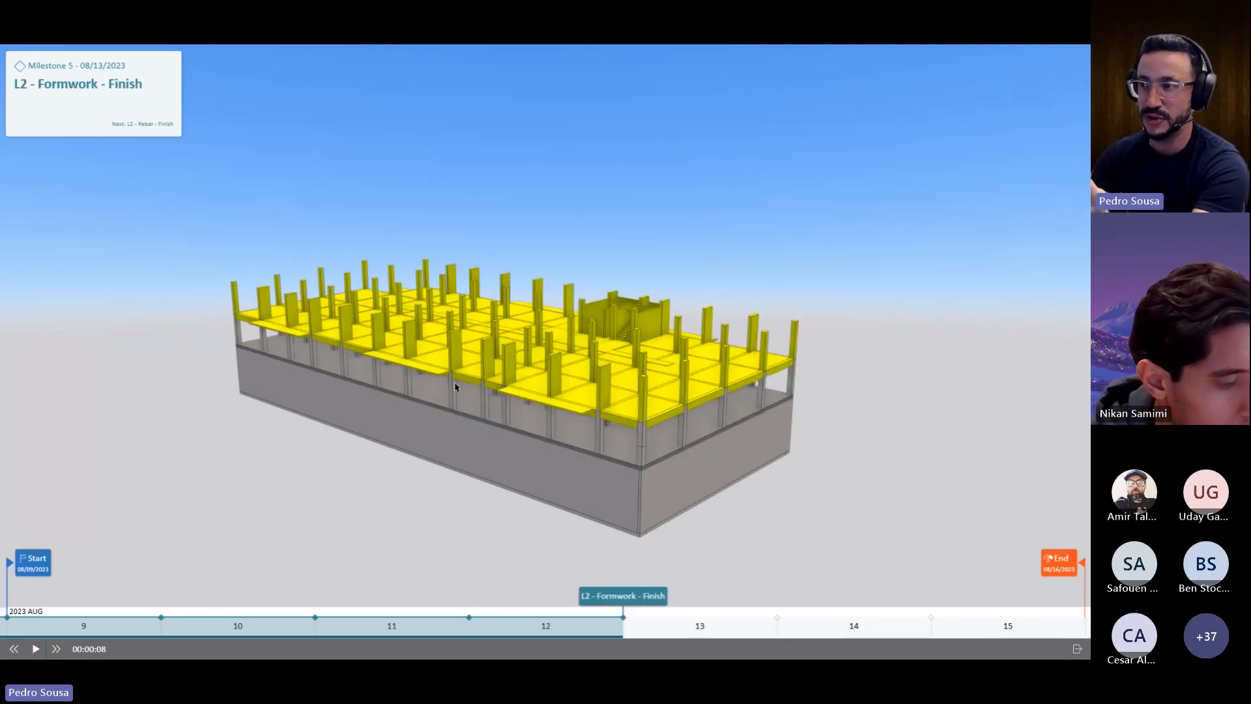
left_click(57, 649)
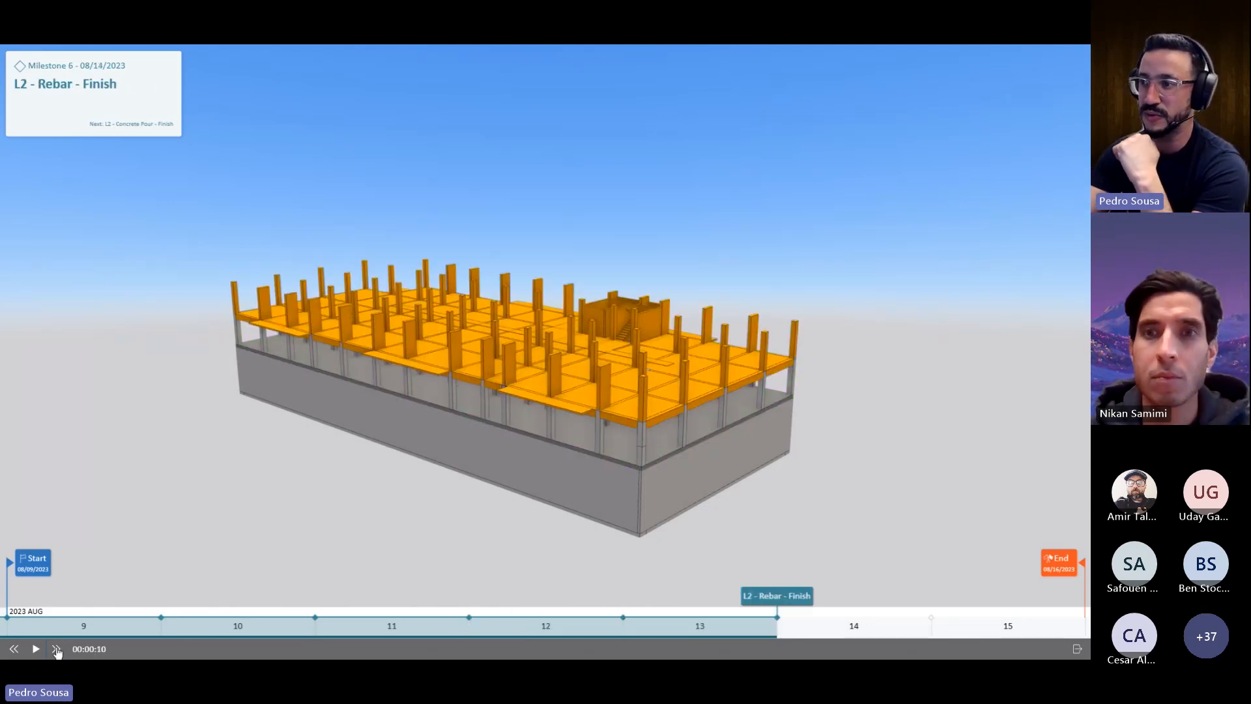
left_click(56, 649)
left_click(56, 649)
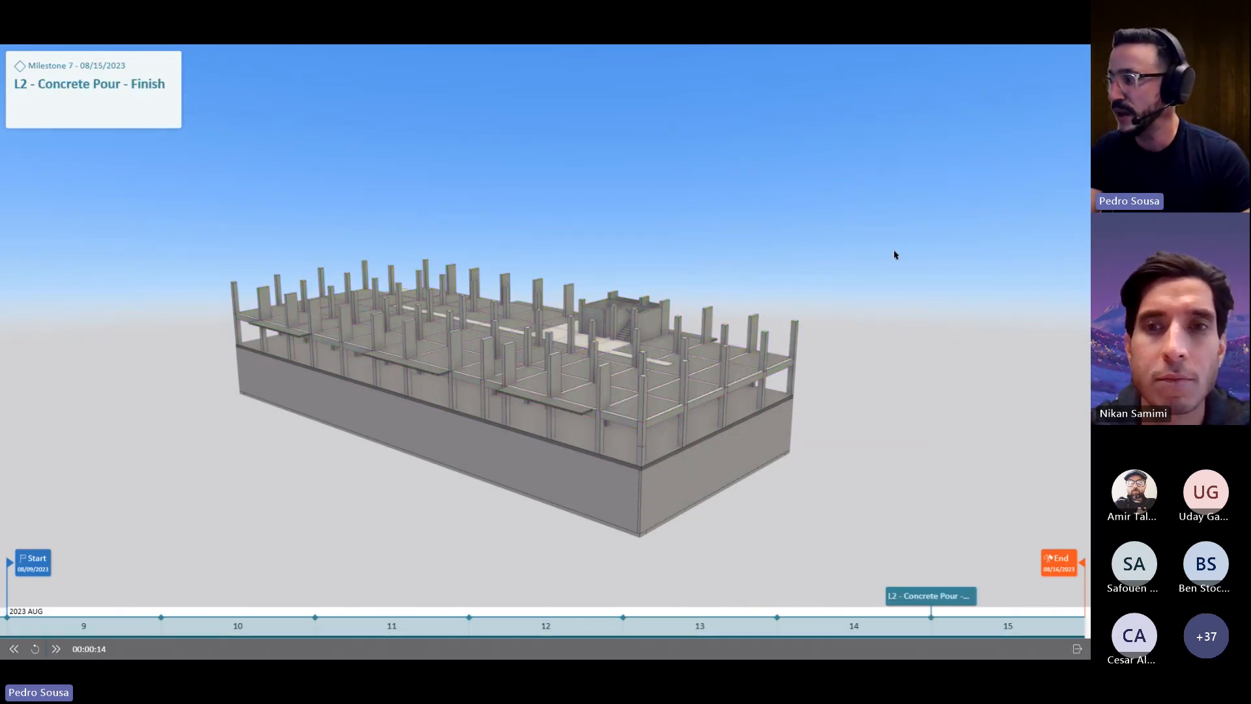
left_click(1076, 650)
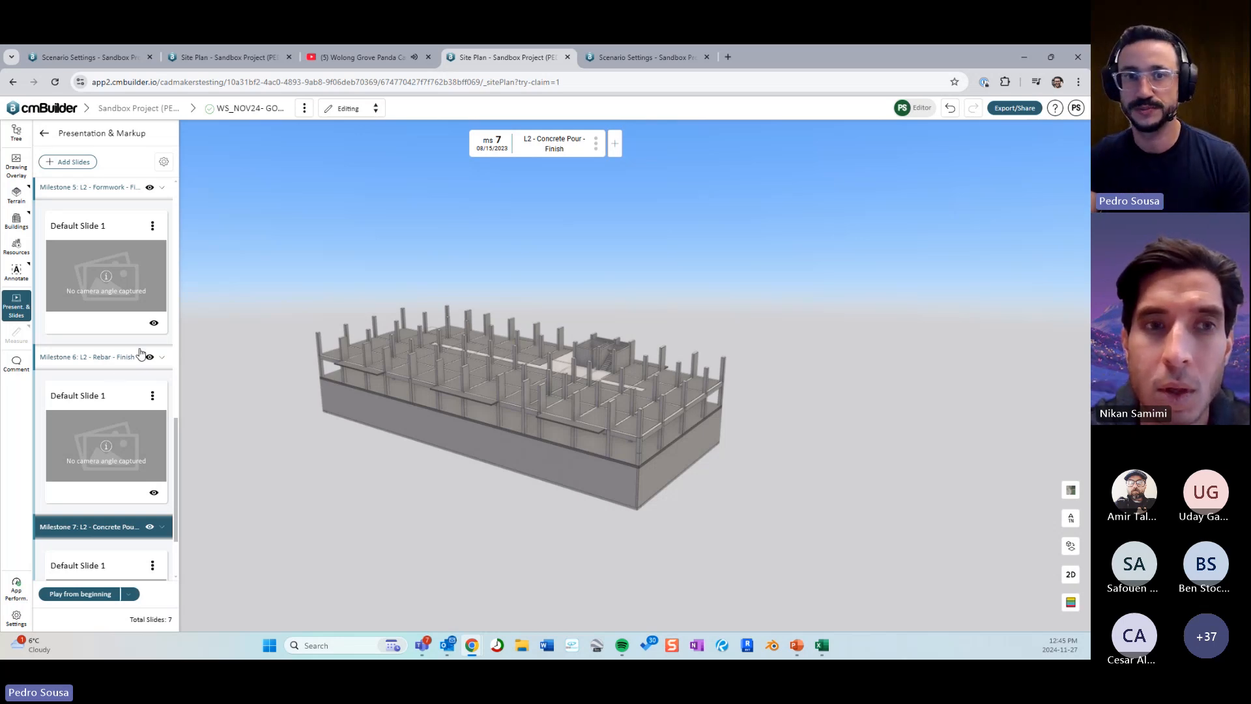
Step back from milestone 7 to milestone 4, L1 - Concrete Pour - Finish, and view the building closer.
left_click_drag(332, 301, 357, 289)
left_click_drag(277, 276, 397, 313)
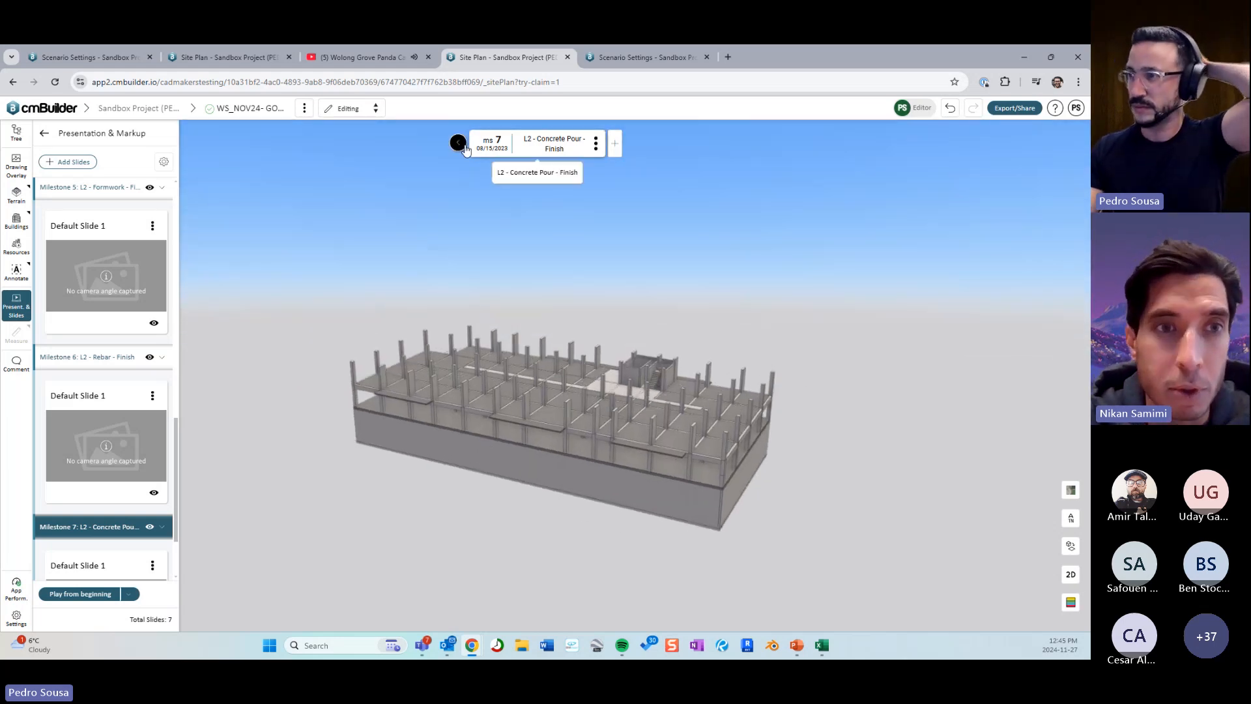
left_click(458, 143)
left_click(458, 143)
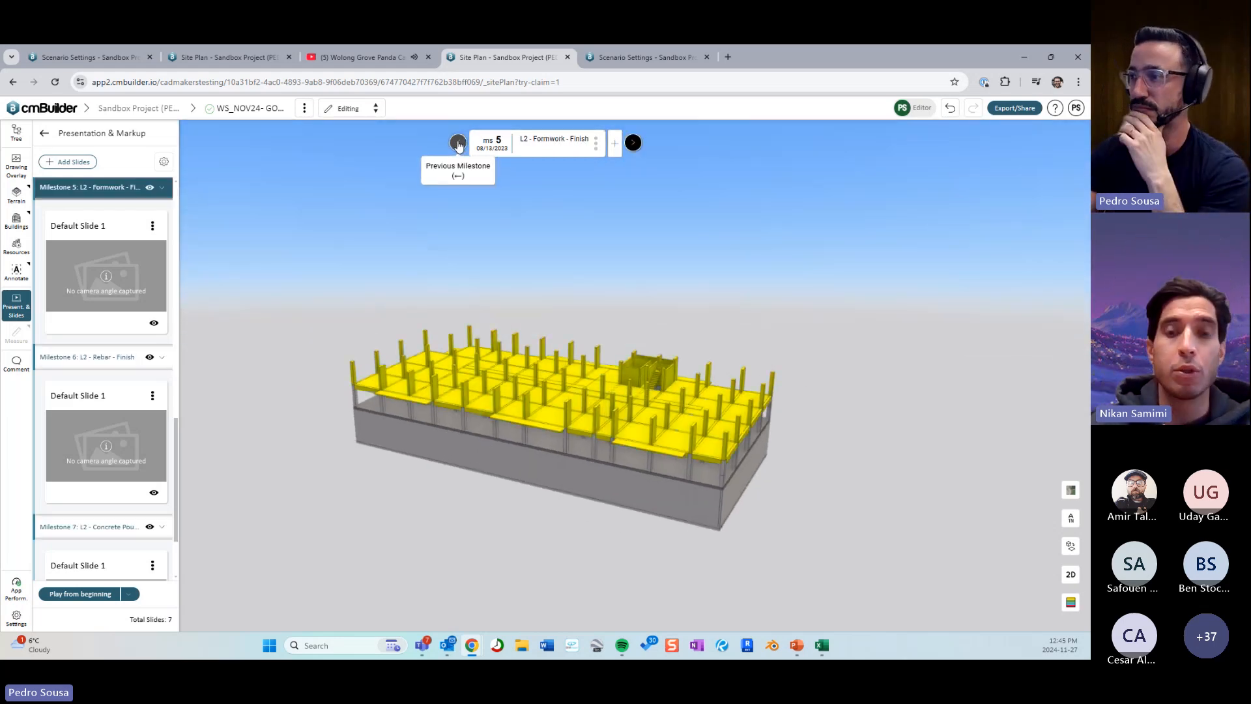
left_click(459, 143)
scroll(600, 316, "up", 3)
left_click_drag(583, 322, 561, 315)
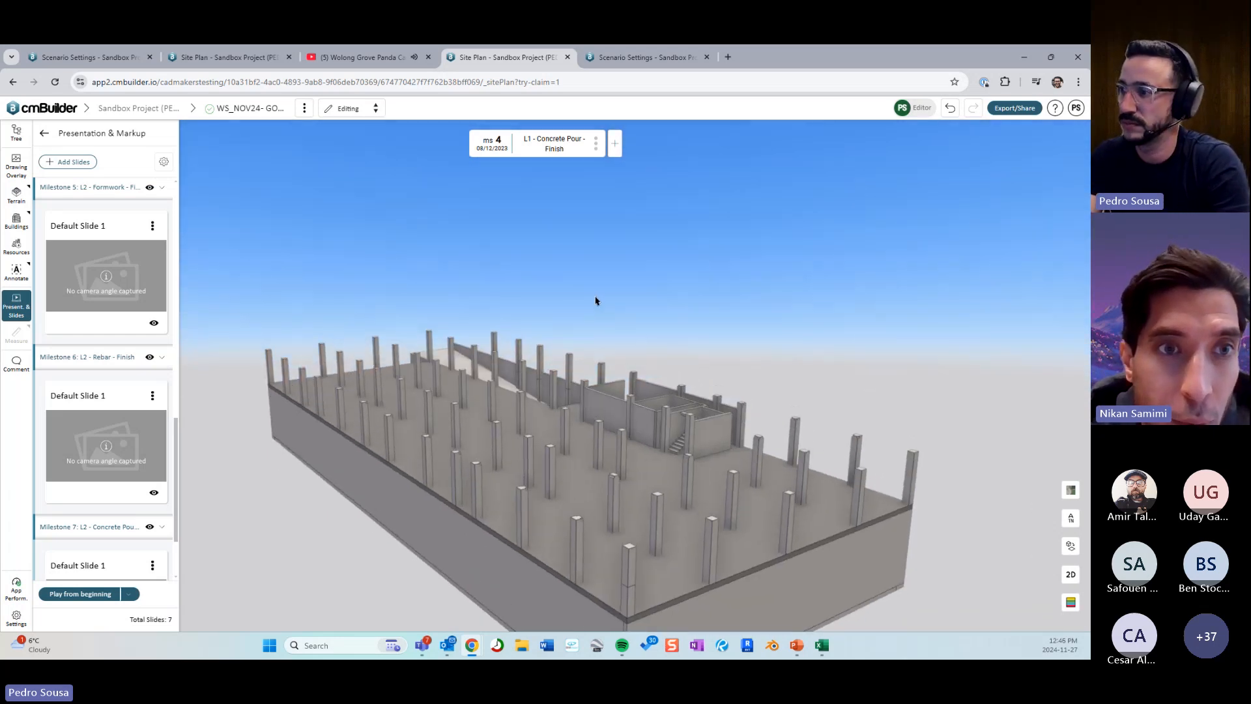
Step back to milestone 1, then return to milestone 3, L1 - Rebar - Finish, viewing the slab from above.
key("Left")
right_click_drag(595, 301, 568, 270)
key("Left")
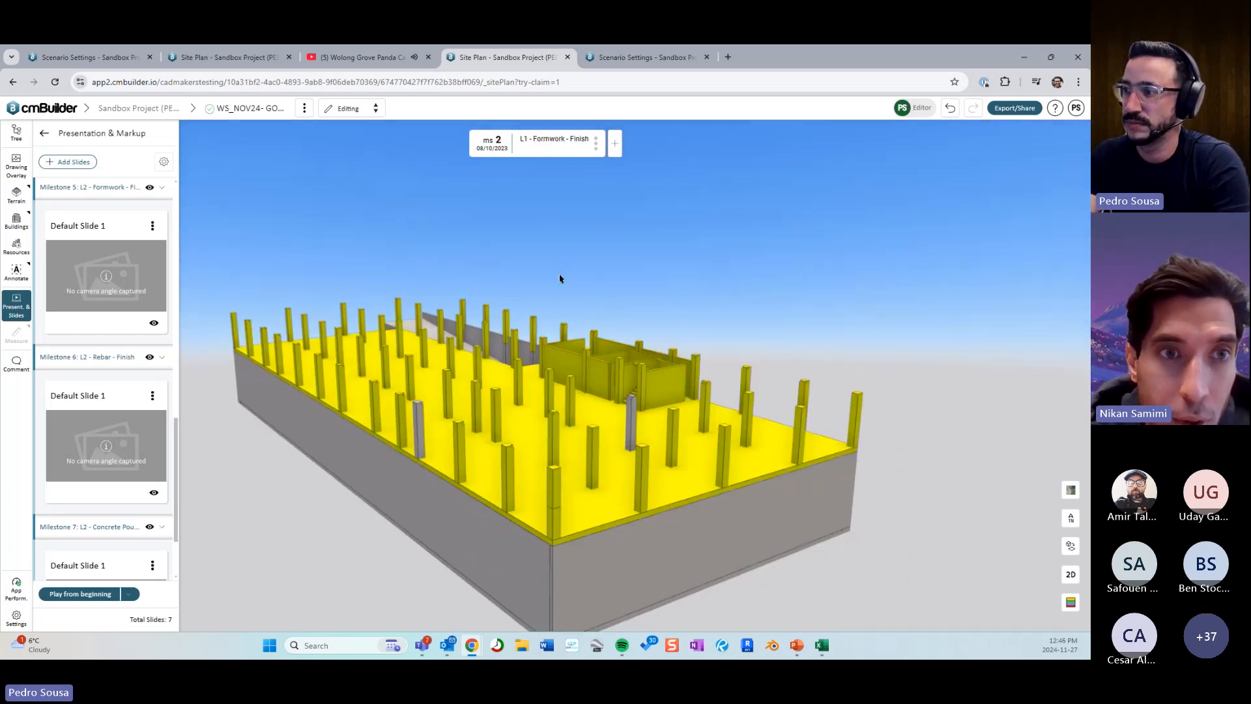
key("Left")
left_click_drag(631, 268, 739, 273)
key("Right")
key("Right")
left_click_drag(375, 344, 373, 389)
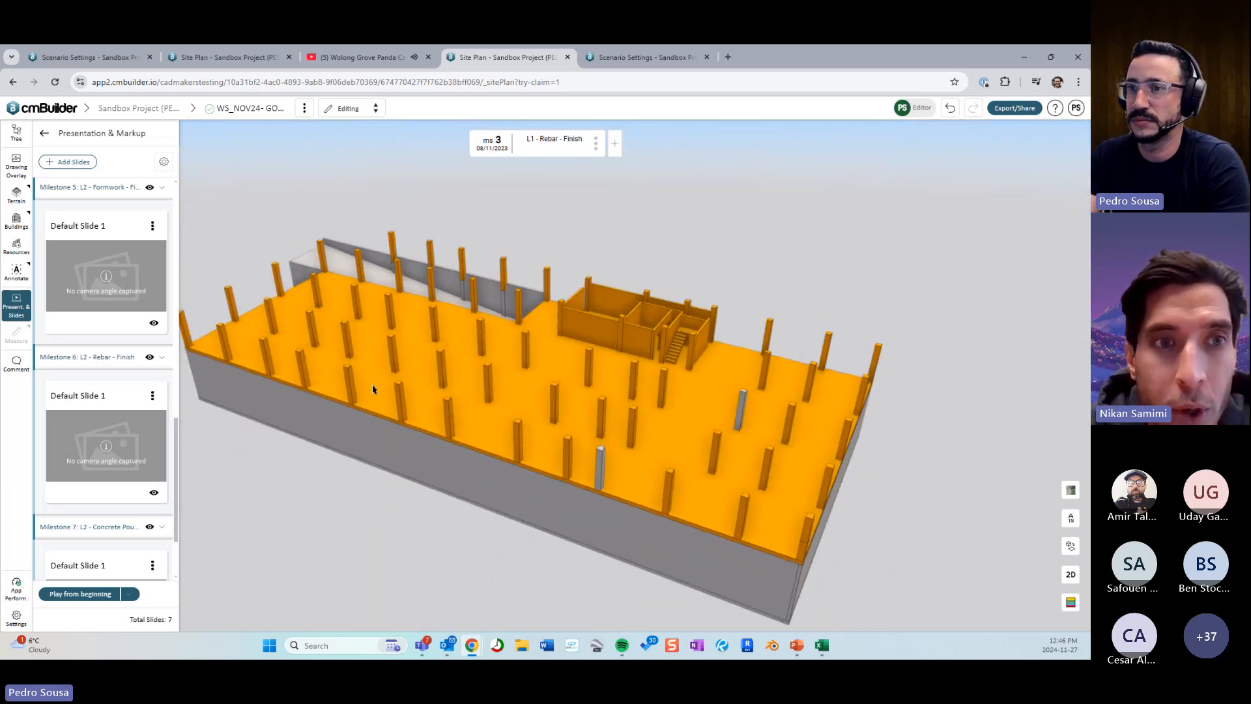
Search the resource library for rebar and place a Mesh Rebar at the corner of the Level 1 slab.
left_click(17, 247)
double_click(938, 165)
type("rebar")
left_click(997, 460)
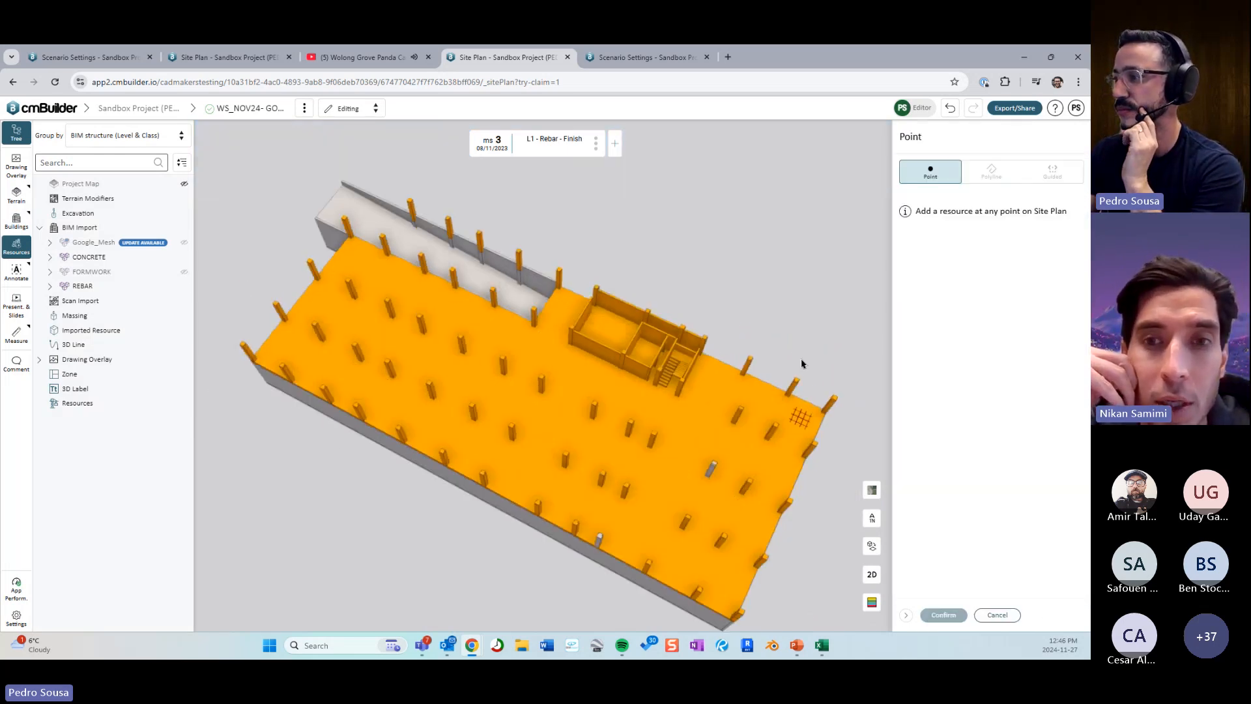
left_click(720, 569)
Rotate the Mesh Rebar to 180° about the Z axis in the 2D view.
left_click_drag(450, 507, 525, 515)
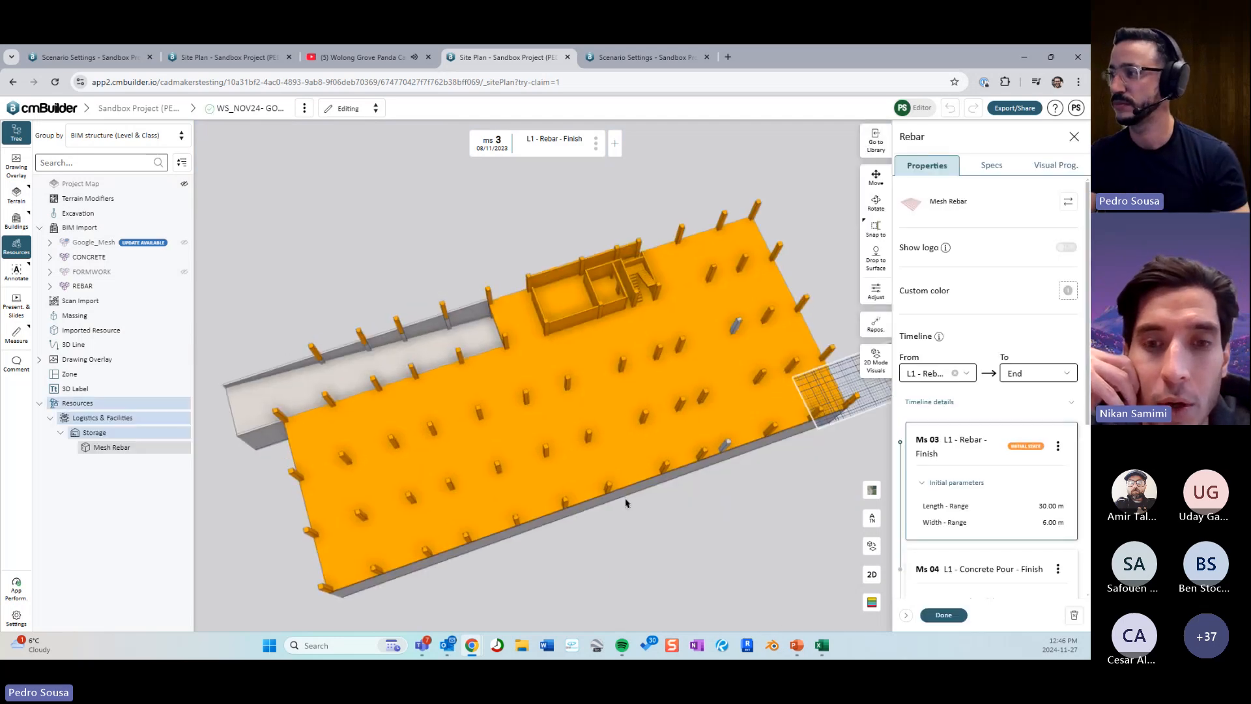
key("r")
key("2")
left_click_drag(770, 456, 833, 277)
left_click_drag(816, 314, 777, 316)
key("3")
right_click_drag(825, 412, 771, 417)
left_click_drag(771, 416, 728, 404)
Move the Mesh Rebar onto the slab's corner and fine-tune its rotation to follow the long slab edge.
key("m")
left_click_drag(660, 456, 681, 496)
key("2")
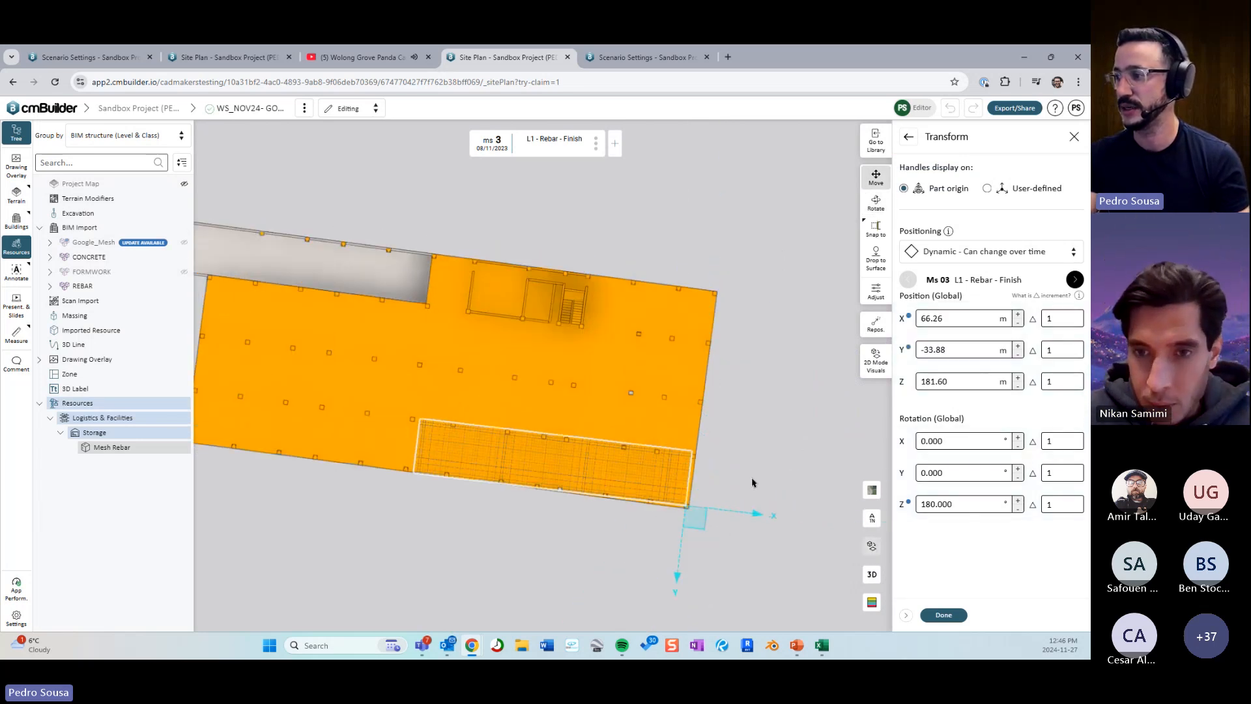
key("r")
left_click_drag(721, 541, 726, 545)
Lengthen the Mesh Rebar to 55 m along the long edge of the slab.
key("a")
middle_click_drag(415, 492, 475, 515)
left_click_drag(465, 495, 246, 464)
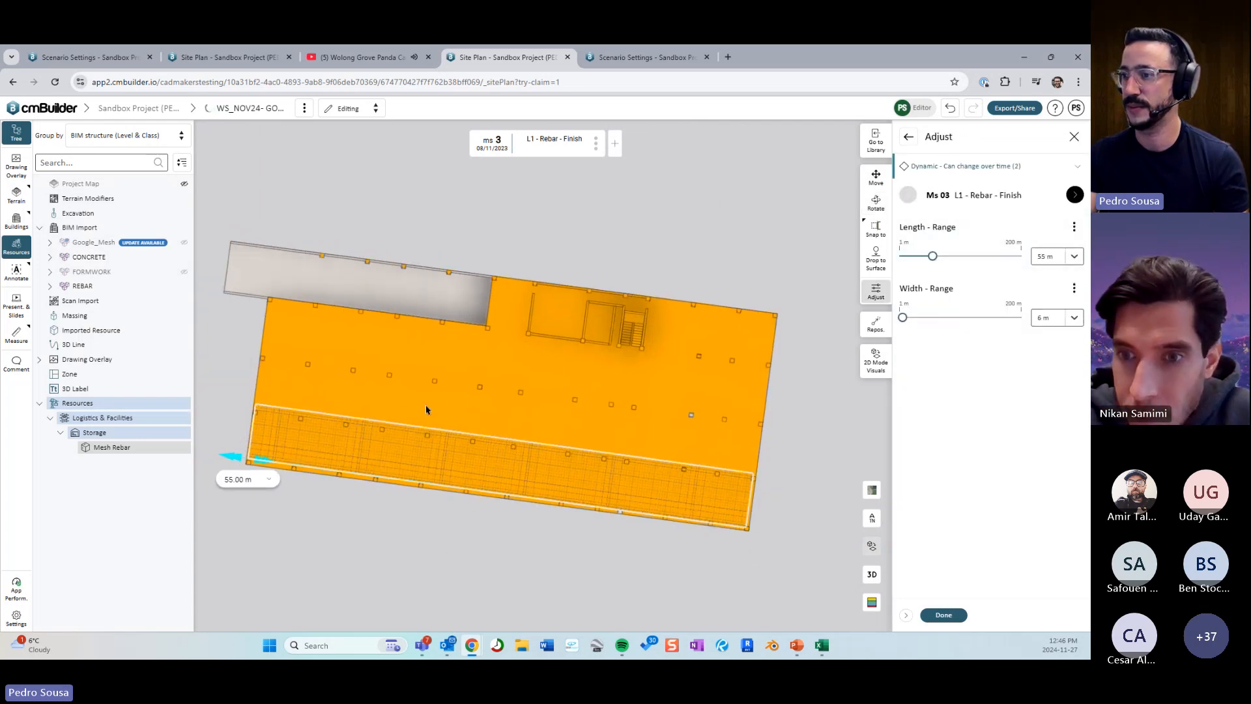
Widen the Mesh Rebar across the Level 1 slab toward its opposite long edge and finish the adjustment.
left_click_drag(261, 406, 271, 299)
left_click(944, 614)
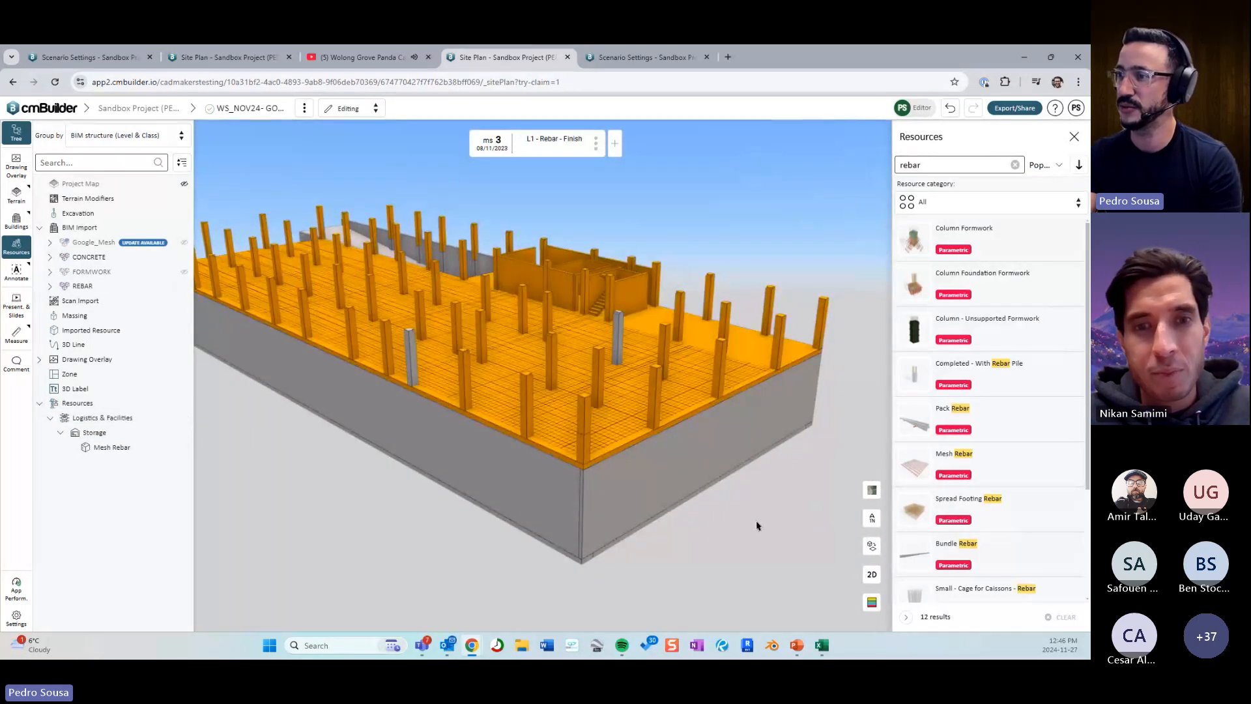
left_click(1072, 136)
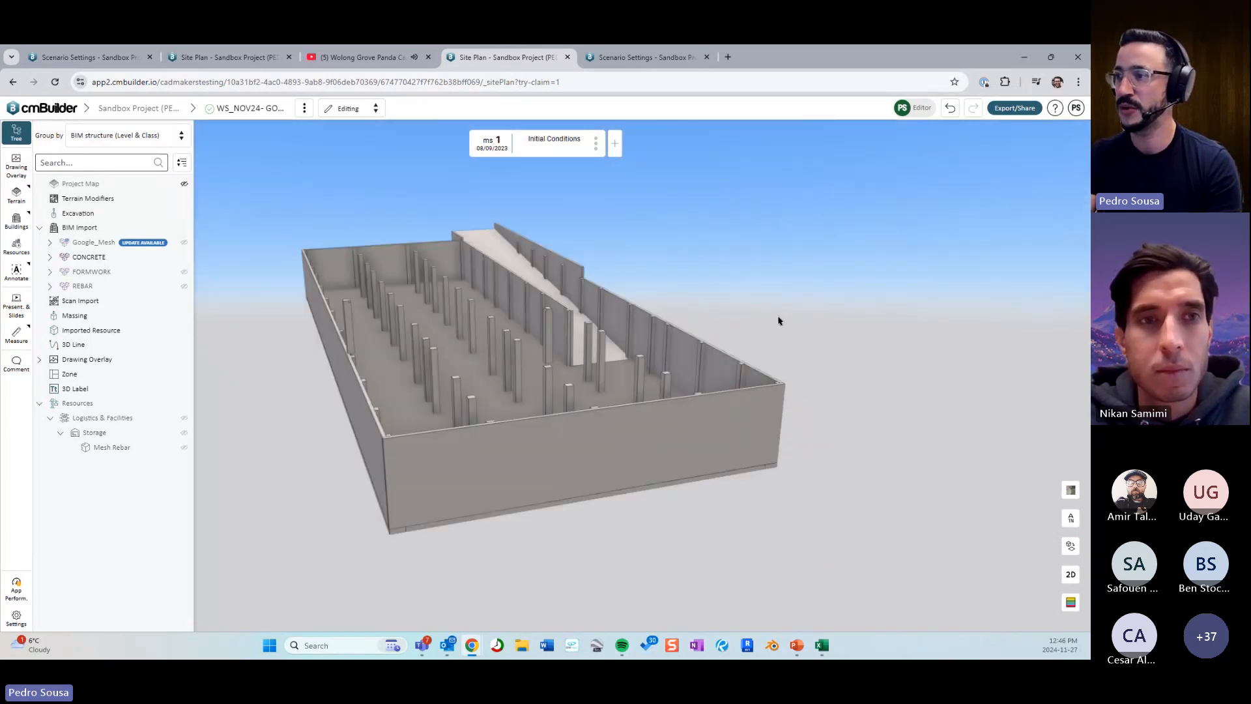
Examine the two concrete columns that extend above the parkade walls in the Initial Conditions milestone.
scroll(762, 365, "up", 4)
left_click_drag(750, 437, 515, 365)
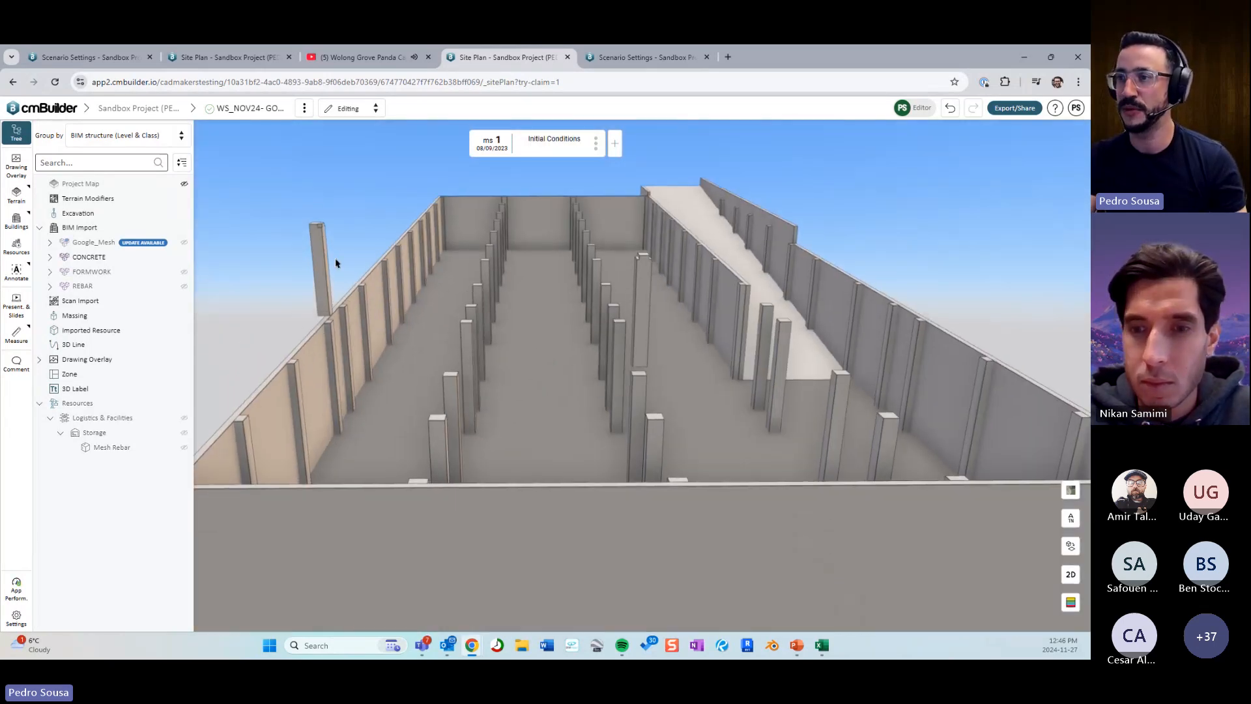
left_click_drag(336, 269, 545, 374)
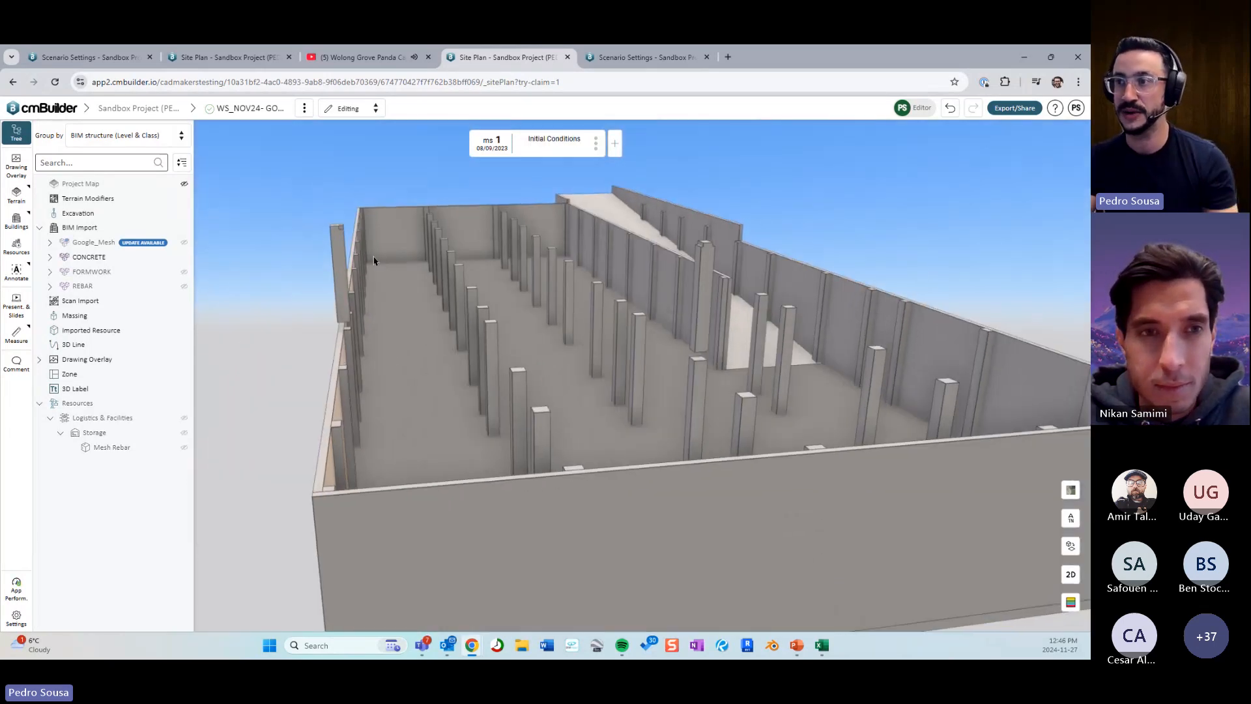
left_click_drag(367, 247, 378, 249)
left_click(357, 254)
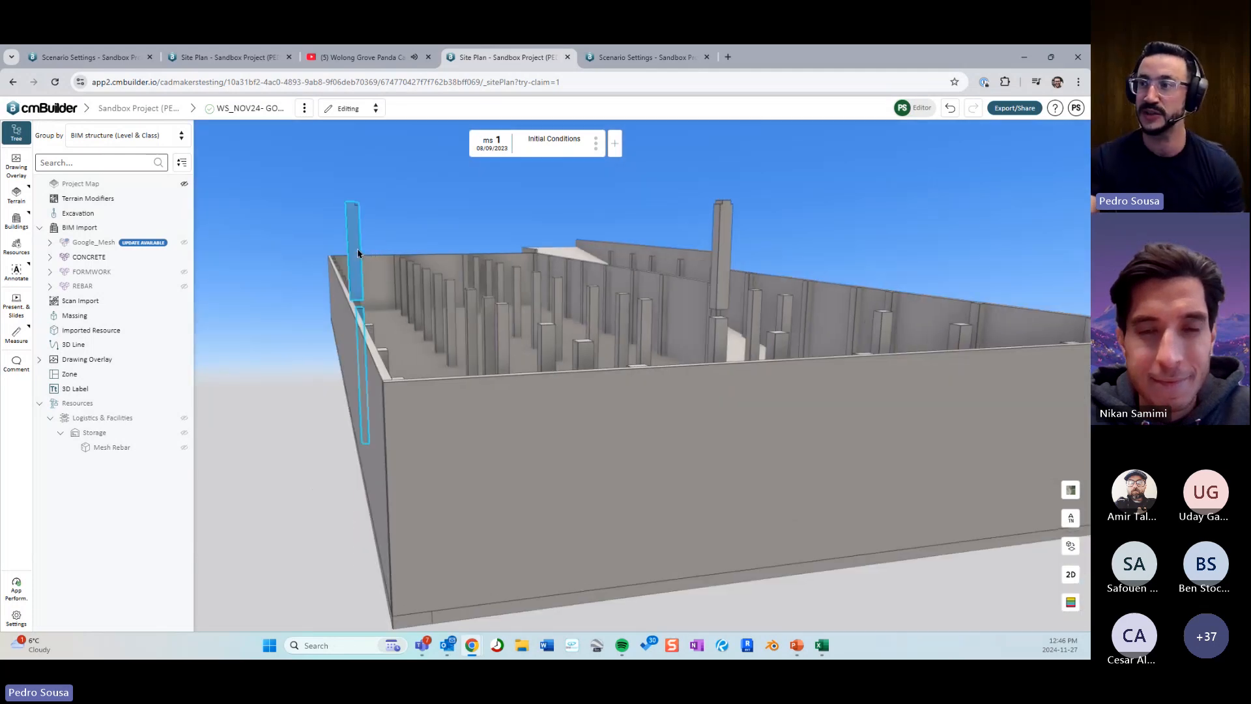
left_click(723, 259)
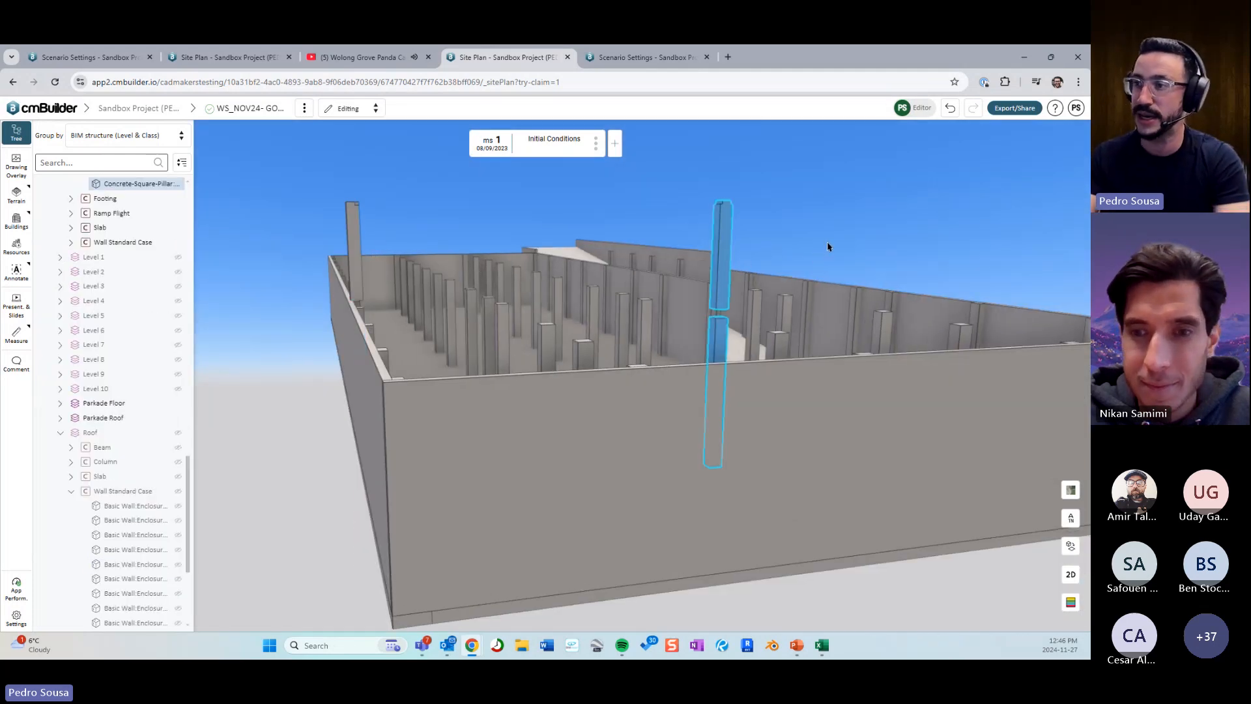
left_click(826, 247)
left_click_drag(820, 248, 794, 253)
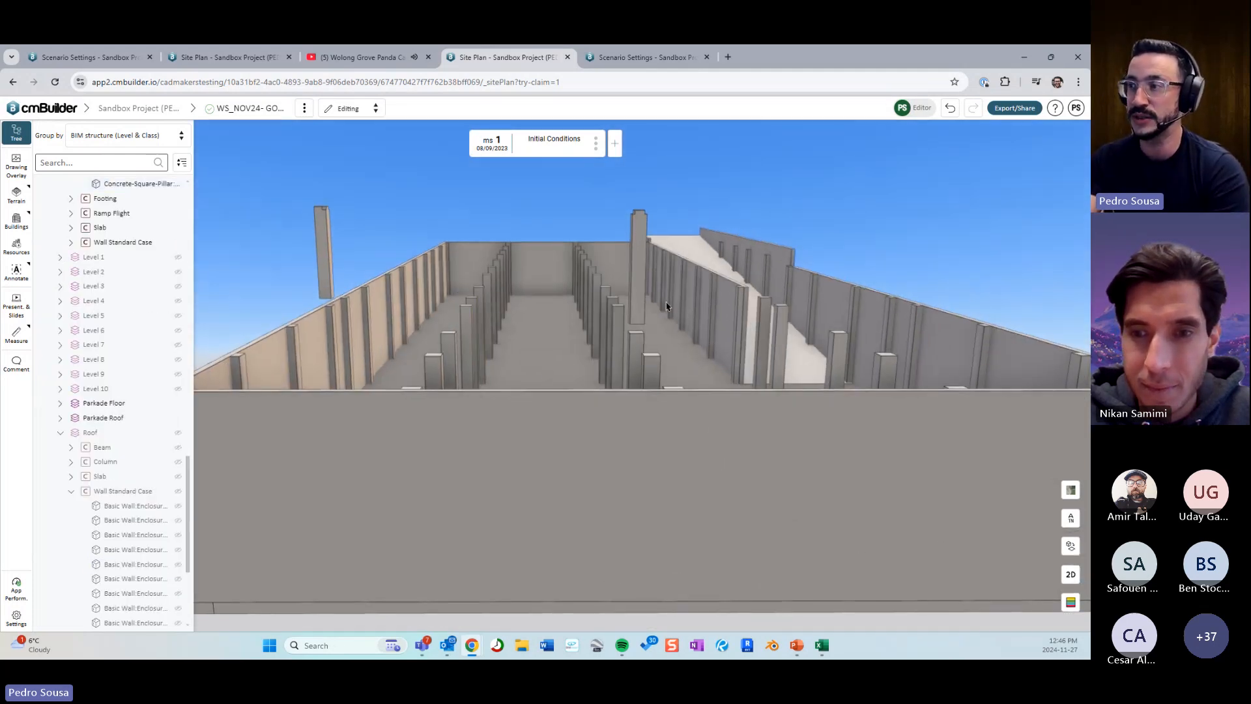
Open the CONCRETE BIM model for editing from one of the overly tall columns and start the Split tool.
left_click_drag(374, 248, 341, 264)
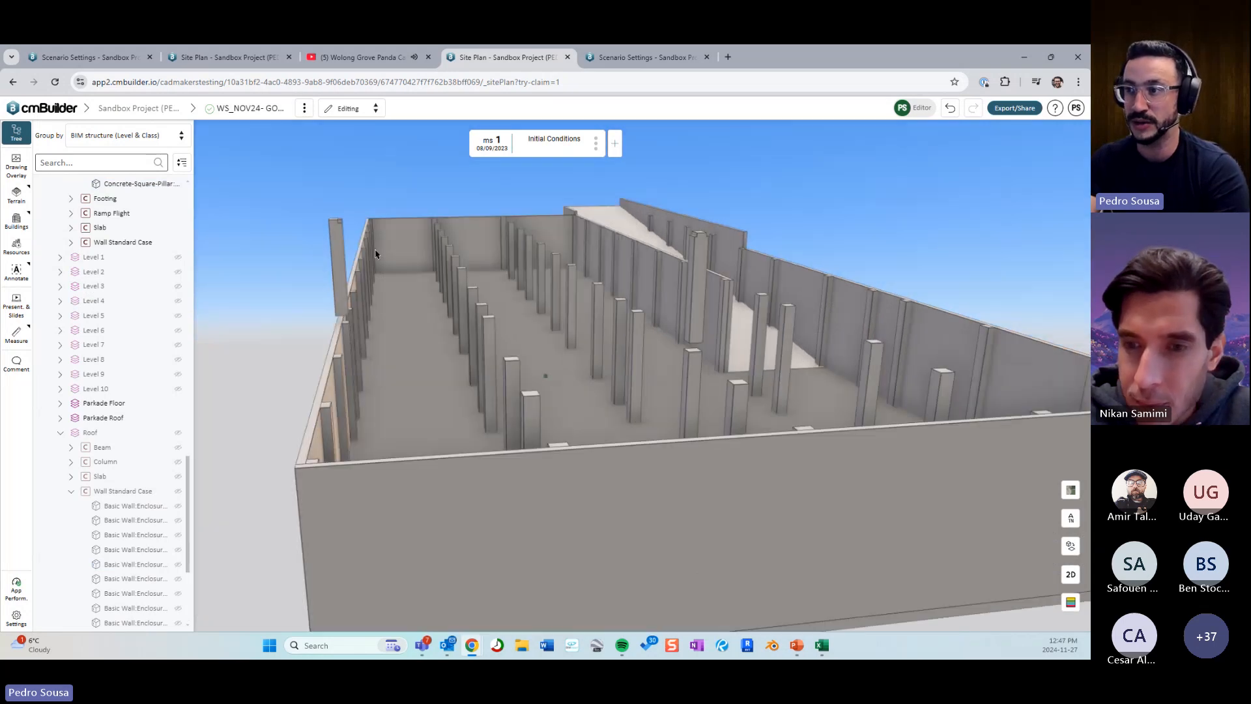
right_click(338, 260)
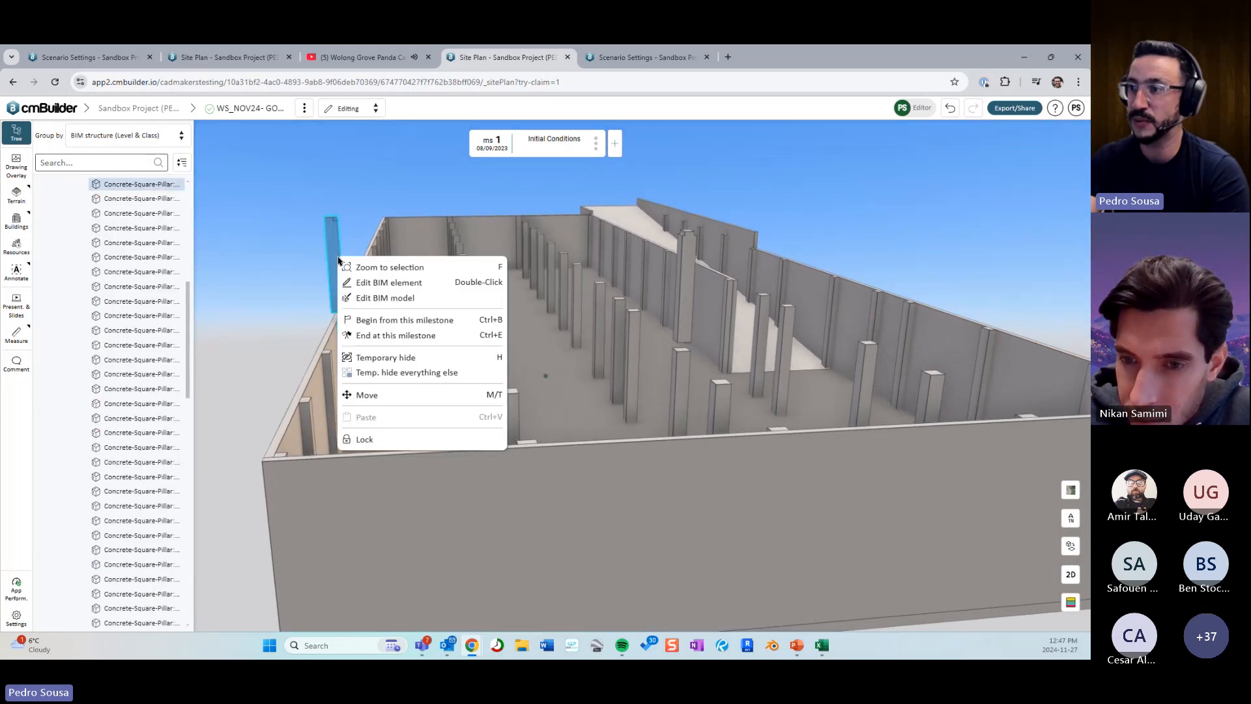
left_click(385, 297)
scroll(764, 254, "down", 3)
left_click_drag(706, 293, 702, 297)
left_click(876, 261)
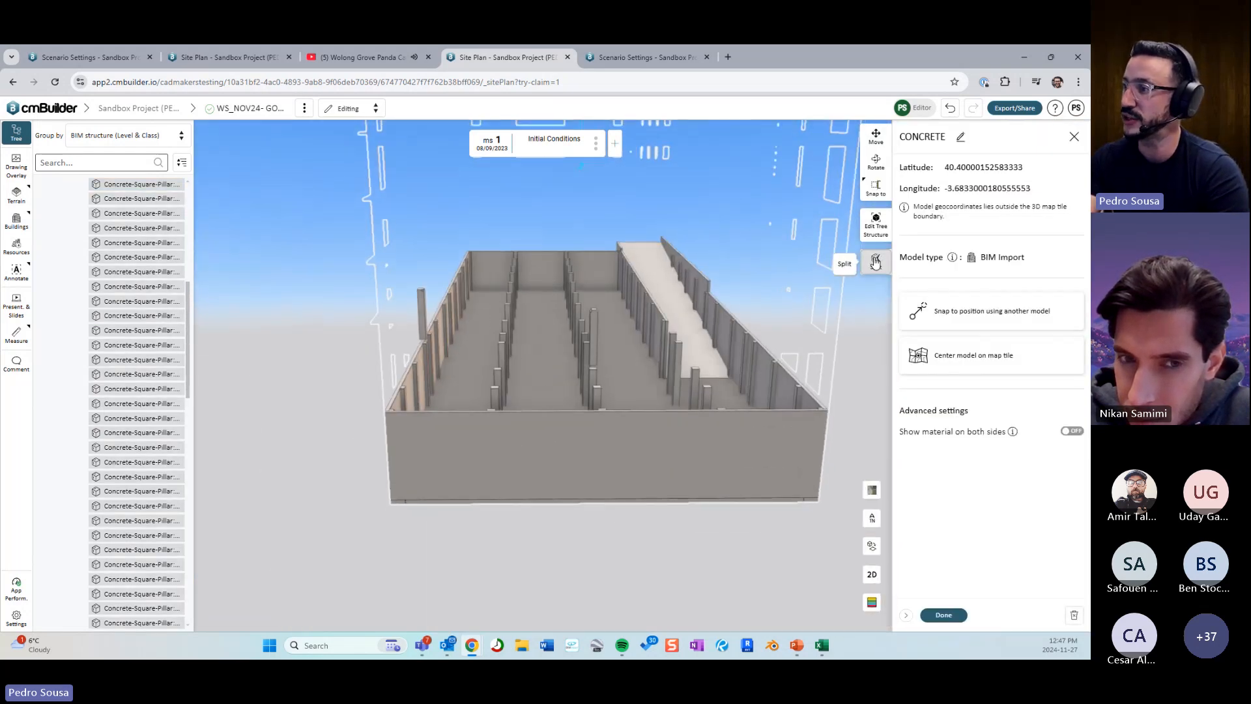
Create a splitting line with Object as the sketch surface, drawn horizontally across both tall columns above the parkade.
left_click(874, 142)
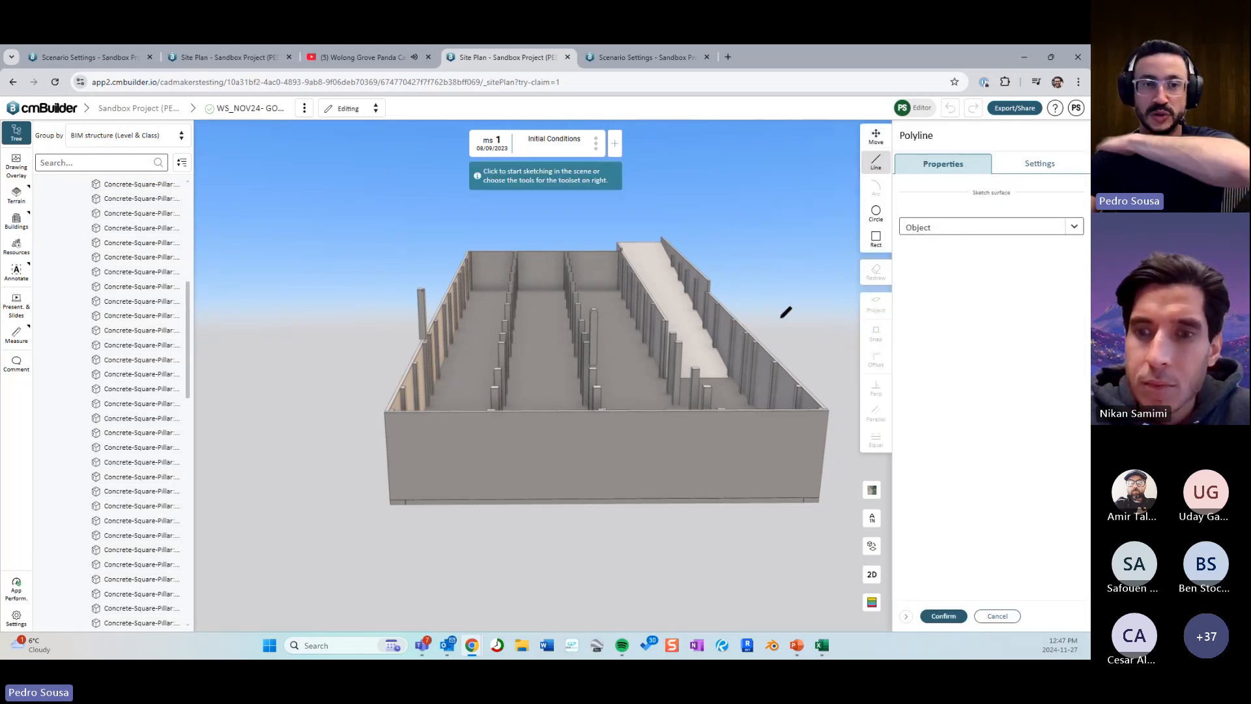
left_click(957, 227)
left_click(937, 302)
scroll(637, 347, "up", 5)
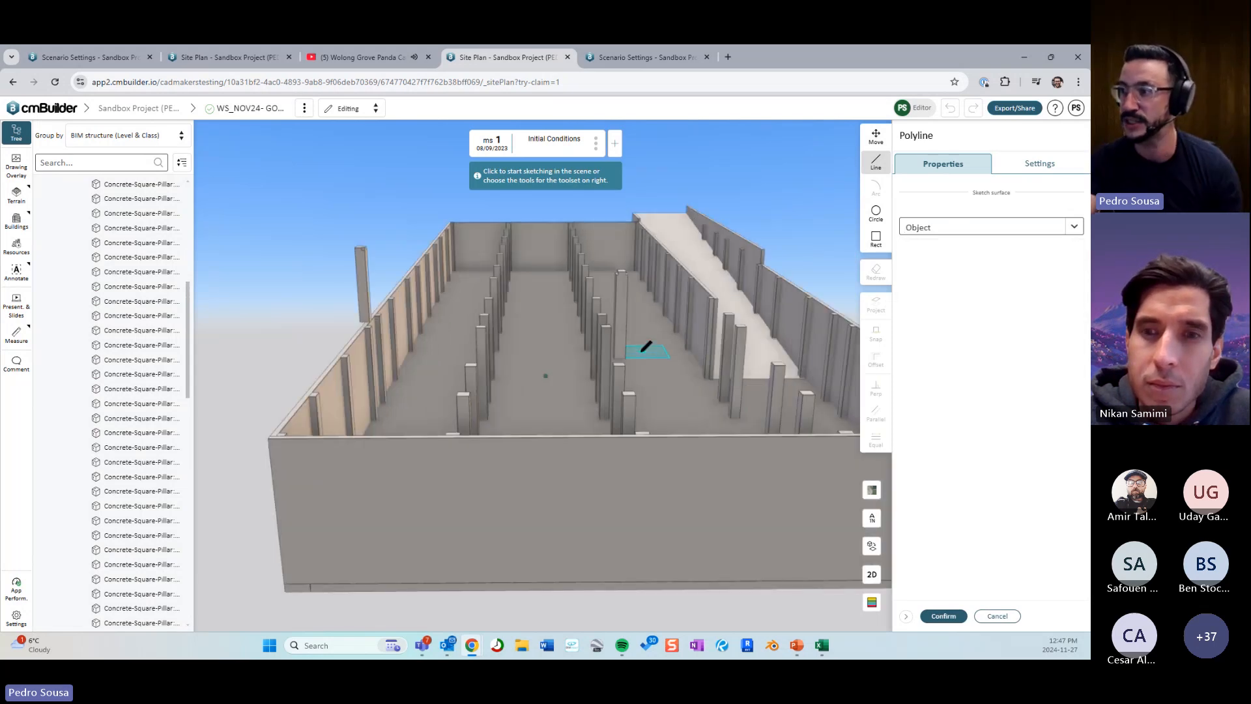
left_click(605, 317)
scroll(676, 381, "down", 3)
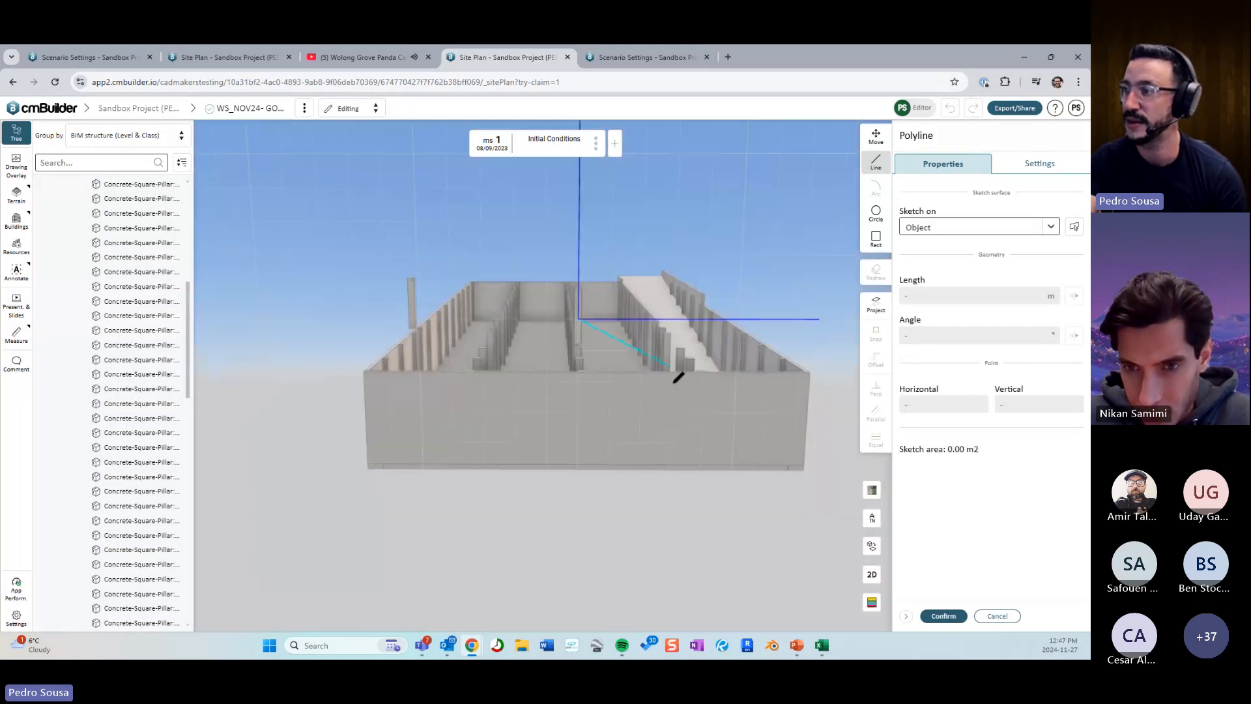
double_click(802, 295)
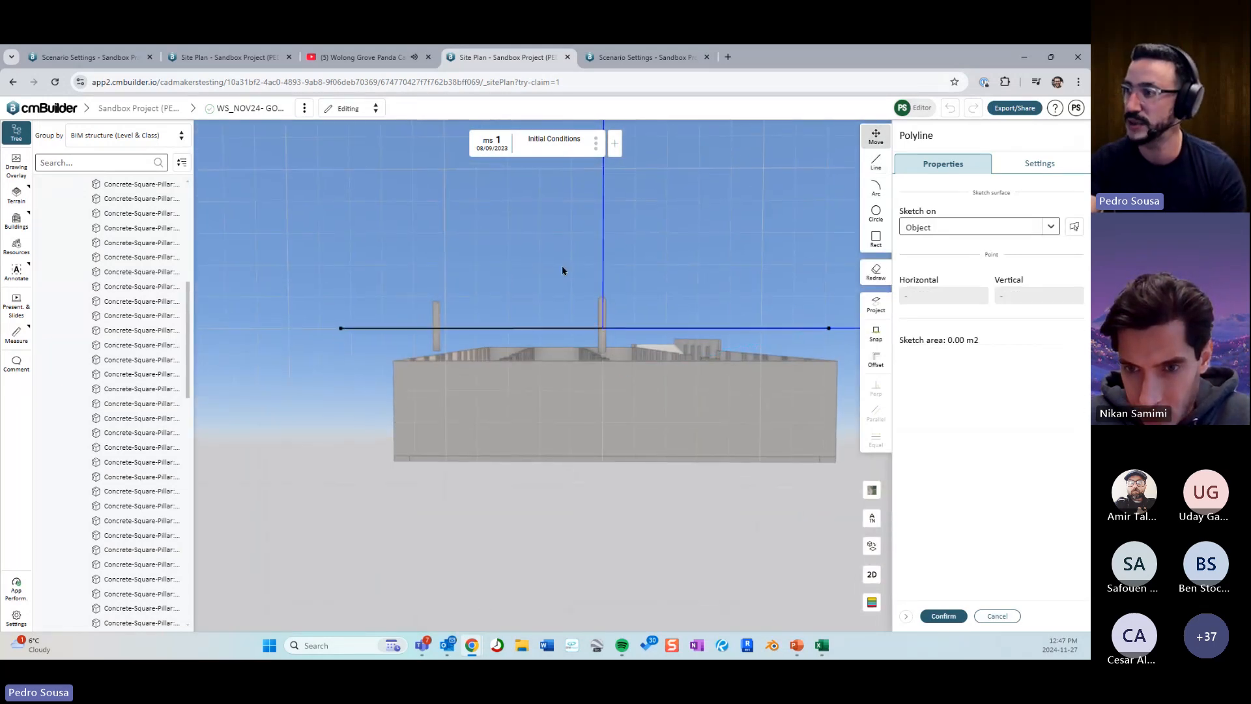
Lower the splitting line to the top of the parkade walls and confirm the sketch.
scroll(589, 405, "up", 3)
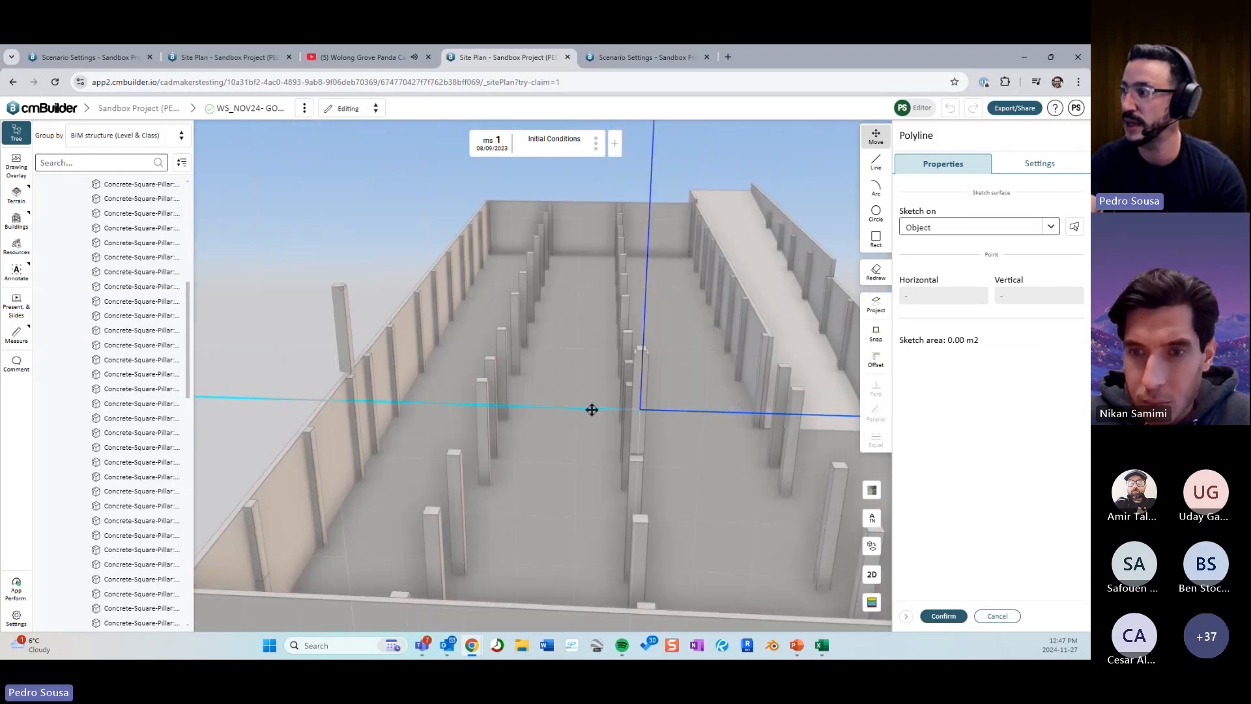
left_click(876, 333)
left_click(830, 379)
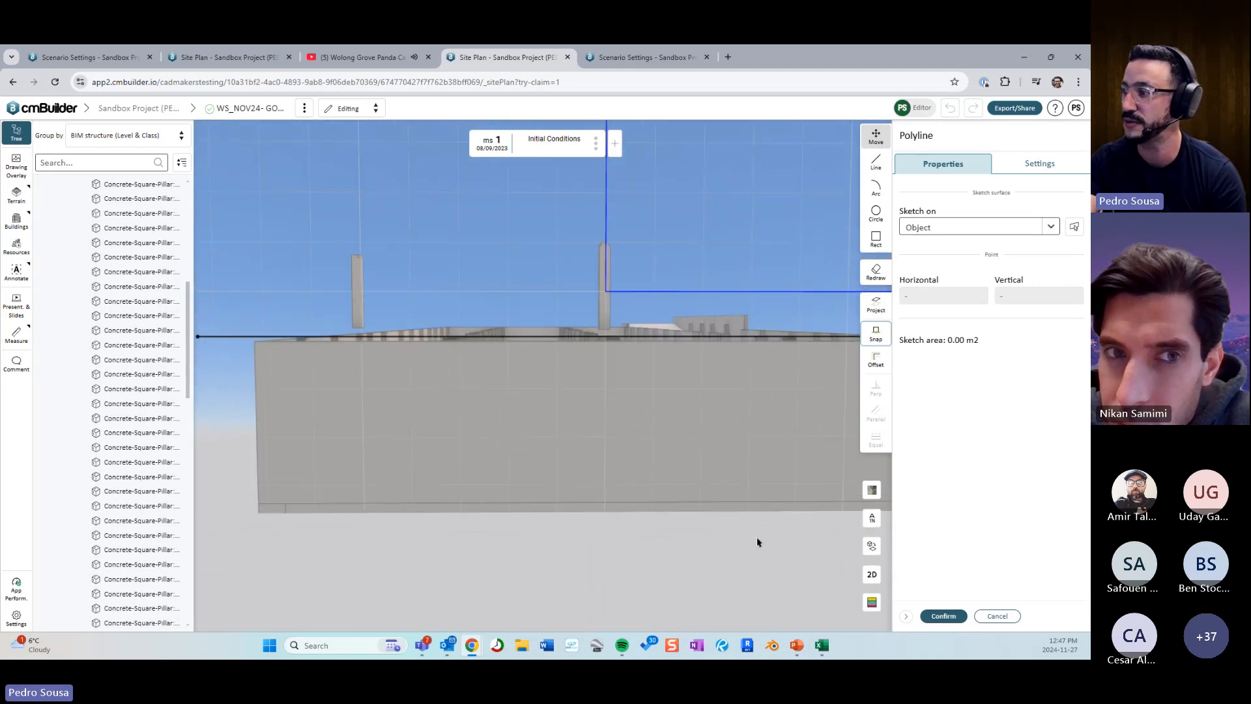
left_click(944, 615)
Add the two tall concrete columns as the objects to split and complete the split operation.
mouse_move(634, 508)
left_mouse_down()
mouse_move(684, 500)
mouse_move(651, 501)
left_mouse_up()
left_click_drag(675, 315, 518, 327)
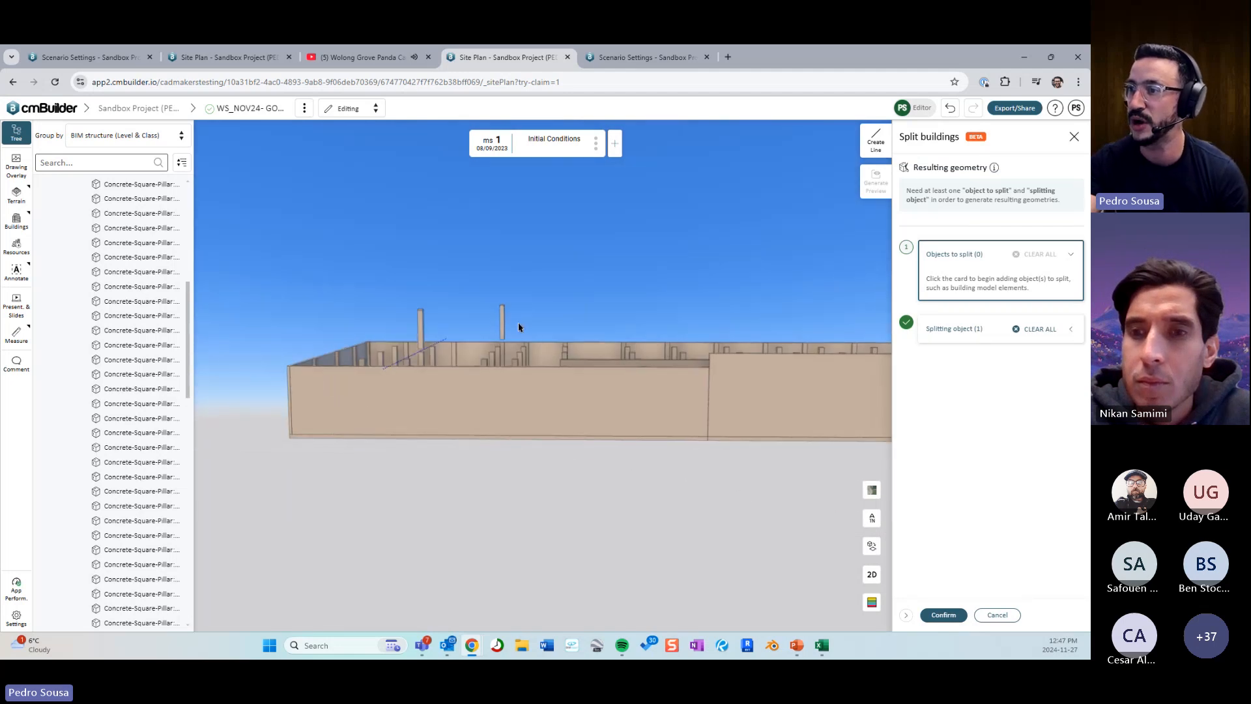
left_click(412, 314)
left_click_drag(294, 291, 411, 290)
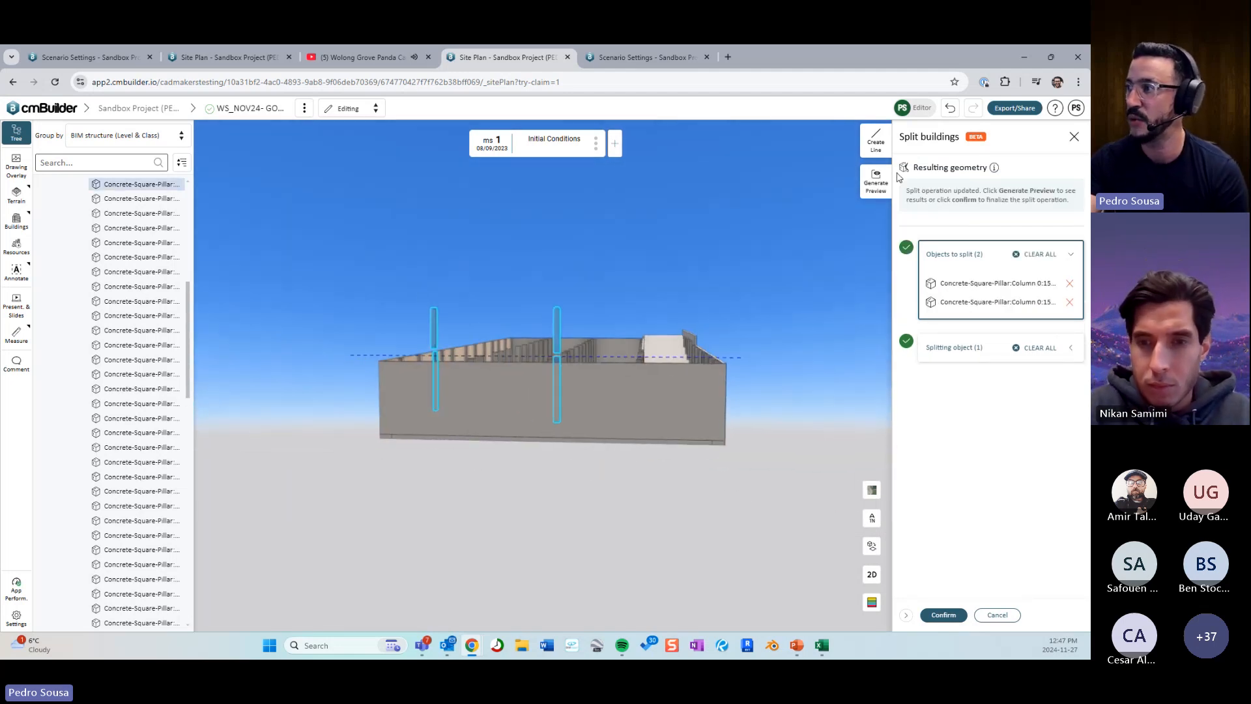
left_click(944, 614)
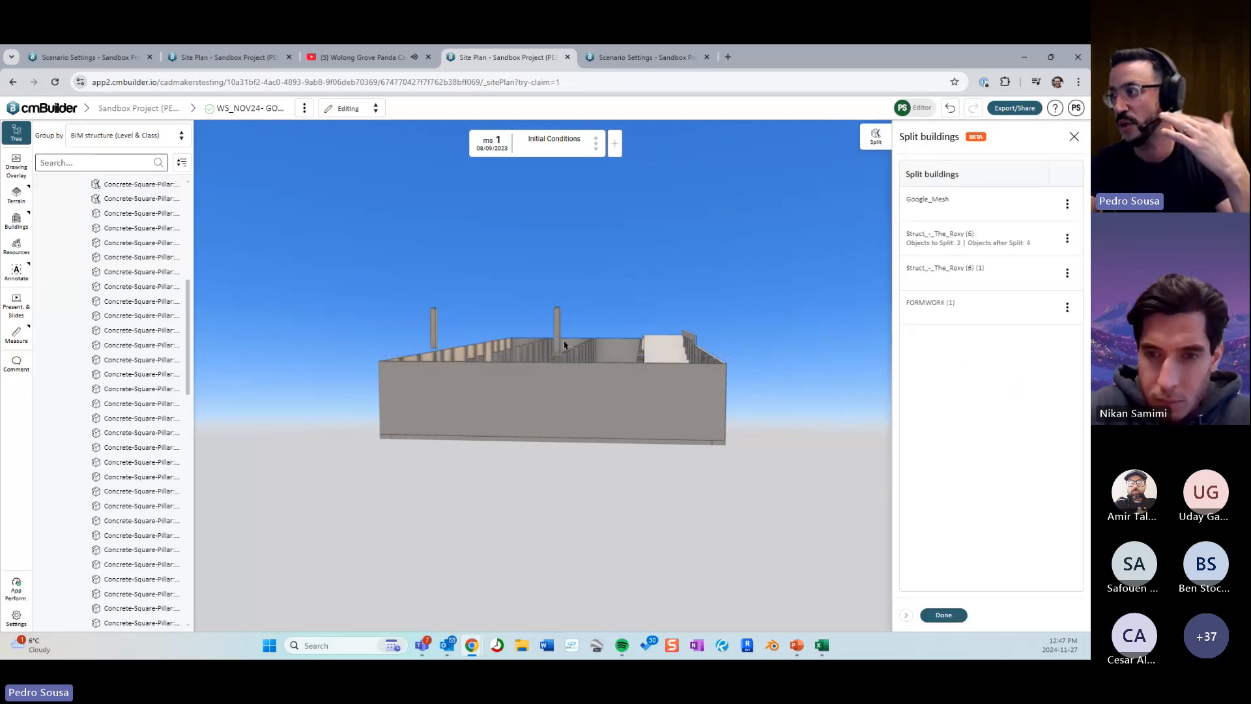
left_click(944, 614)
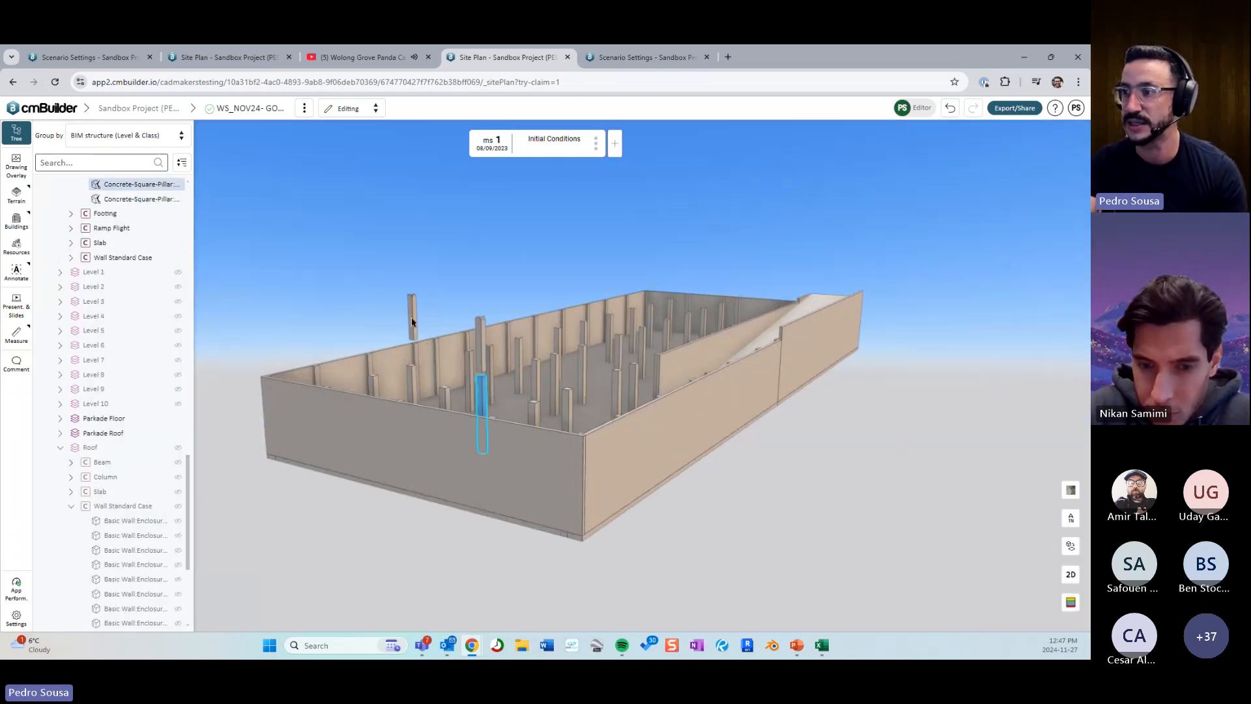
Multi-edit the two split-off upper column pieces to remove them from the Initial Conditions milestone.
left_click_drag(447, 327, 511, 310)
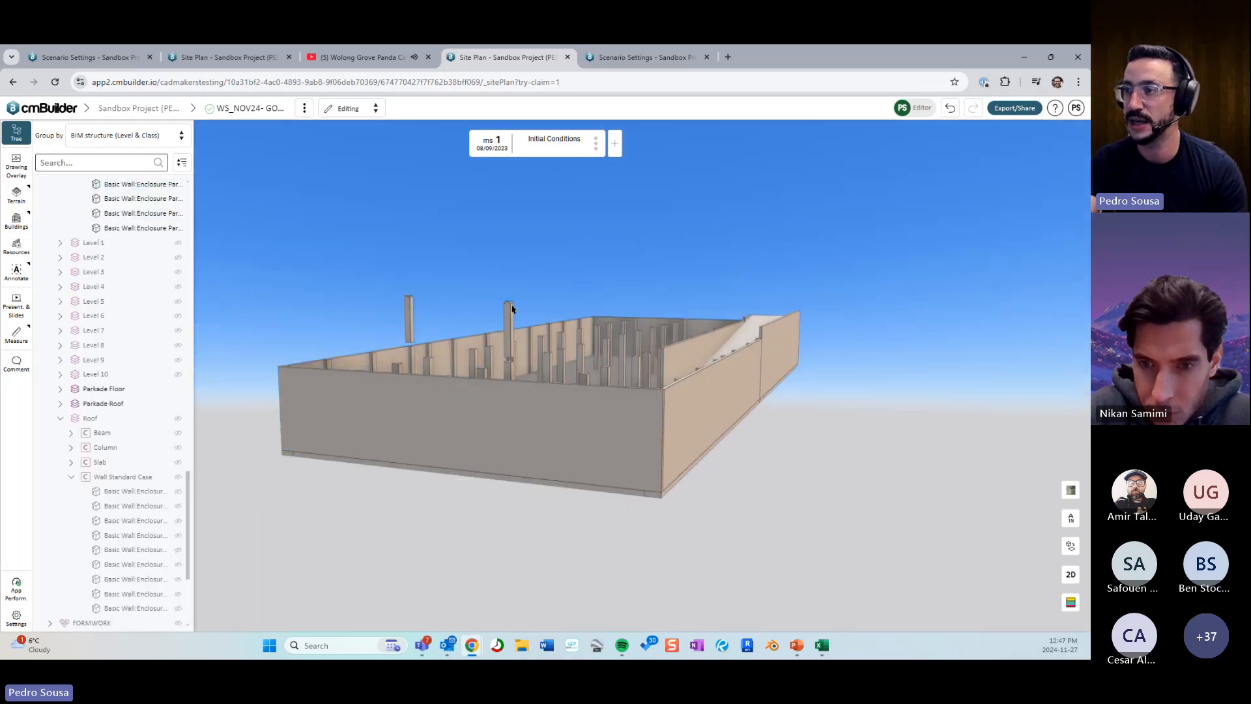
right_click(413, 308)
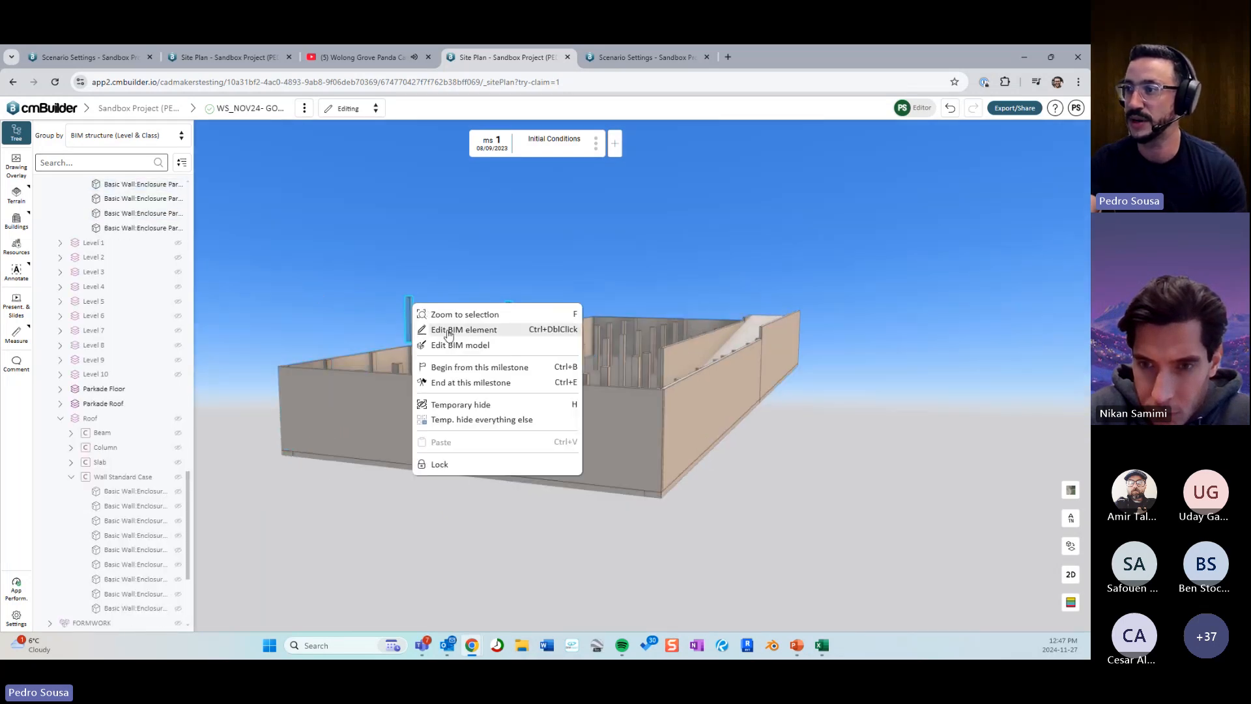
left_click(433, 333)
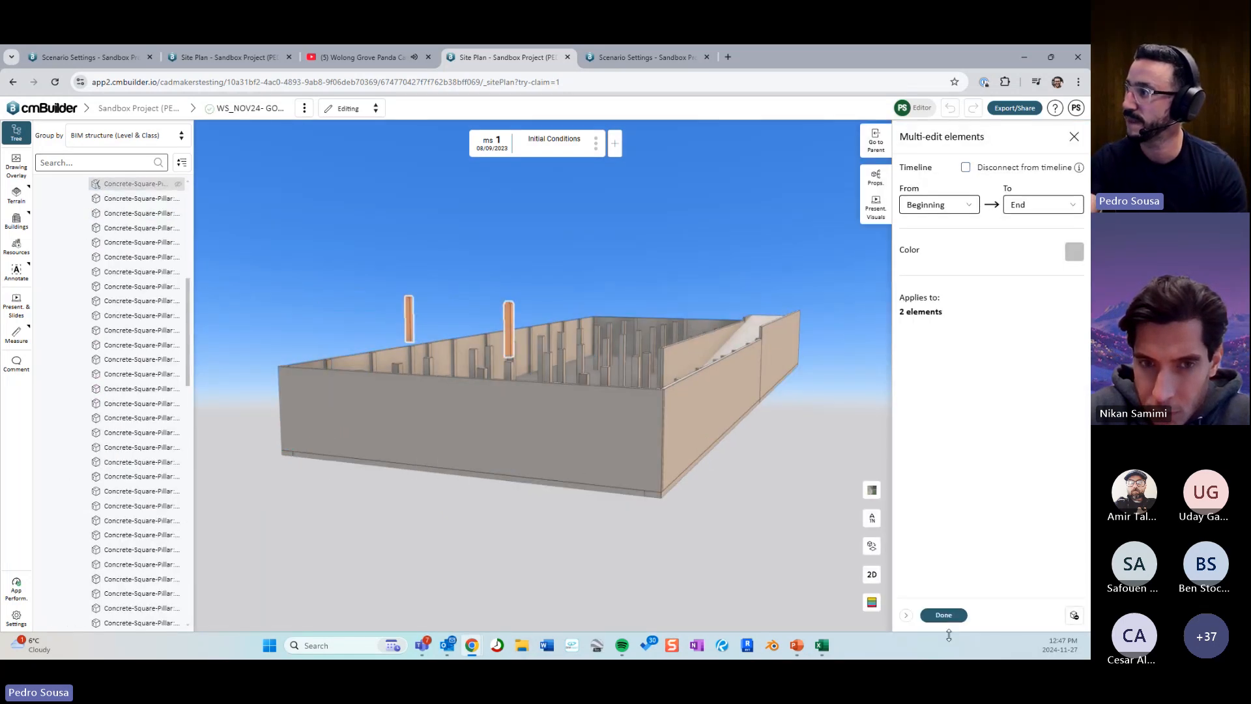
left_click(944, 614)
Collapse the Foundation, Roof and CONCRETE branches in the model tree.
left_click_drag(752, 506, 880, 526)
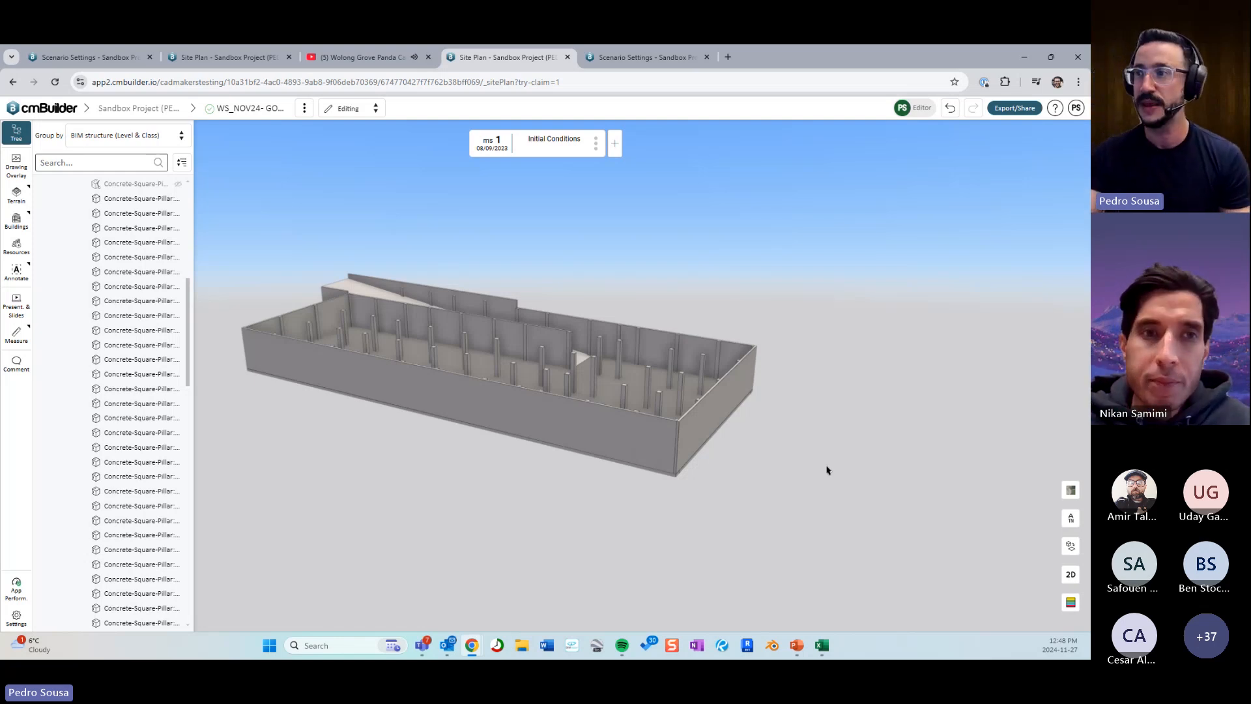
right_click_drag(688, 325, 754, 397)
left_click_drag(754, 397, 744, 383)
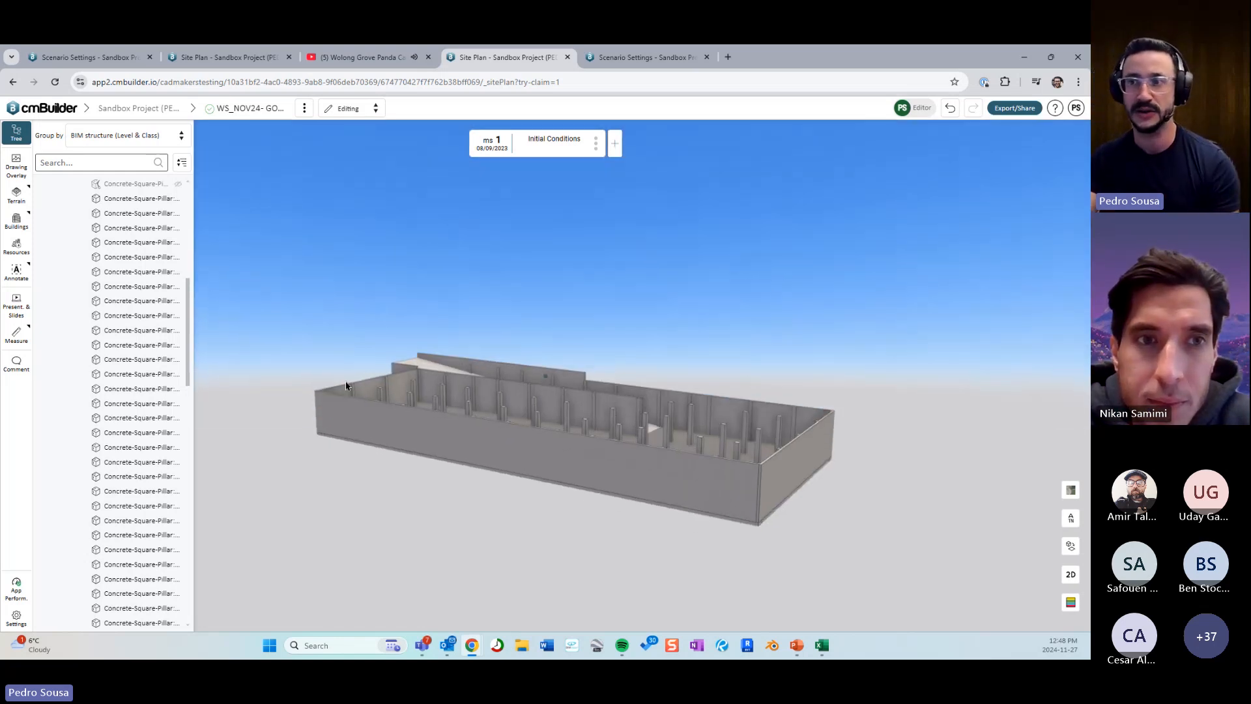
scroll(183, 327, "up", 6)
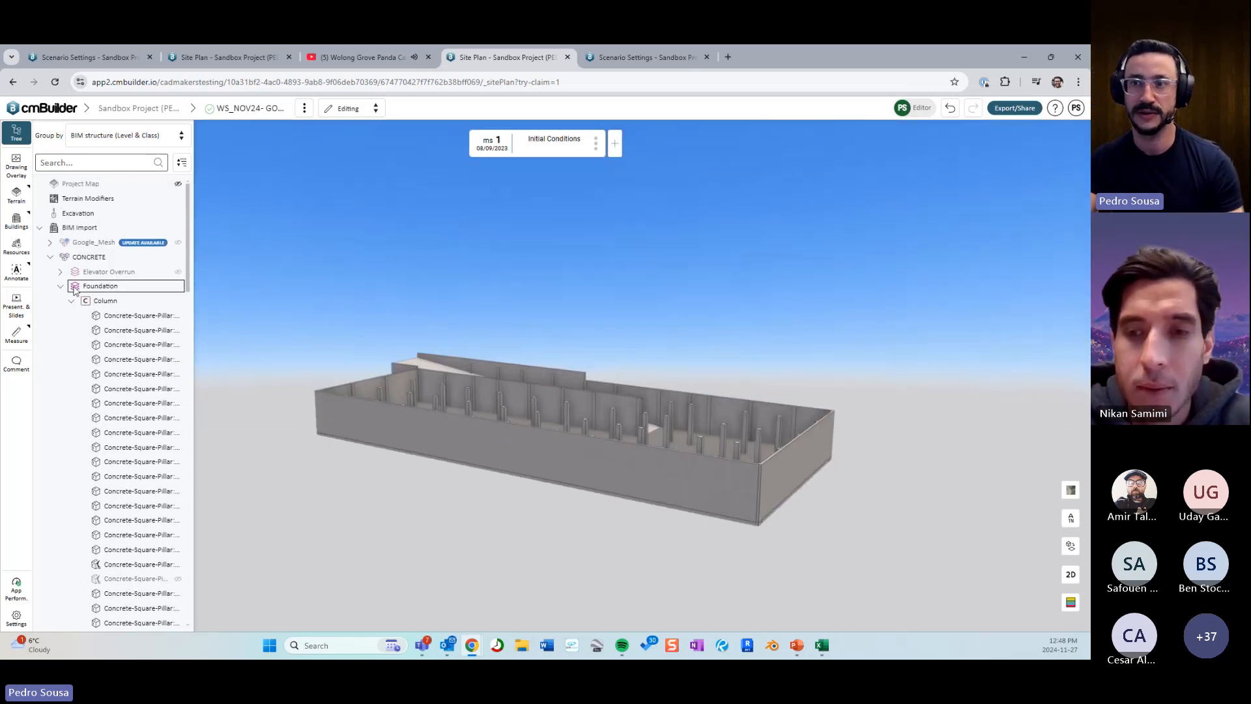
left_click(61, 287)
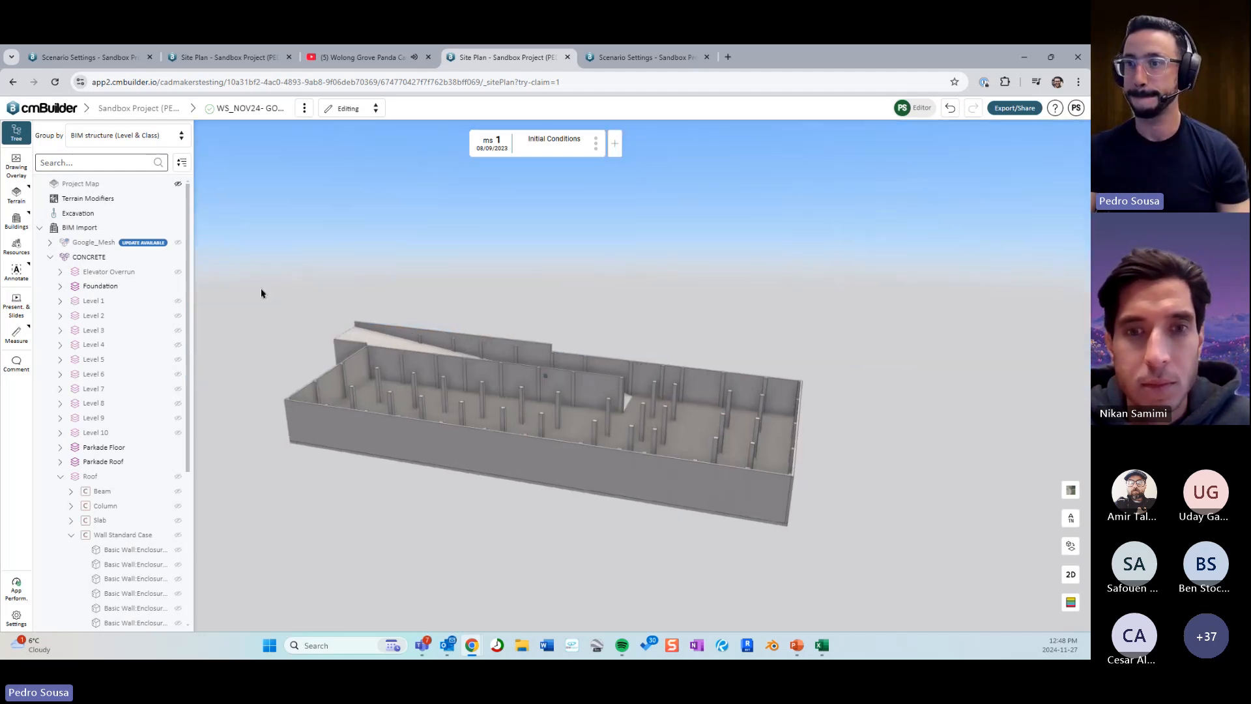
left_click(61, 476)
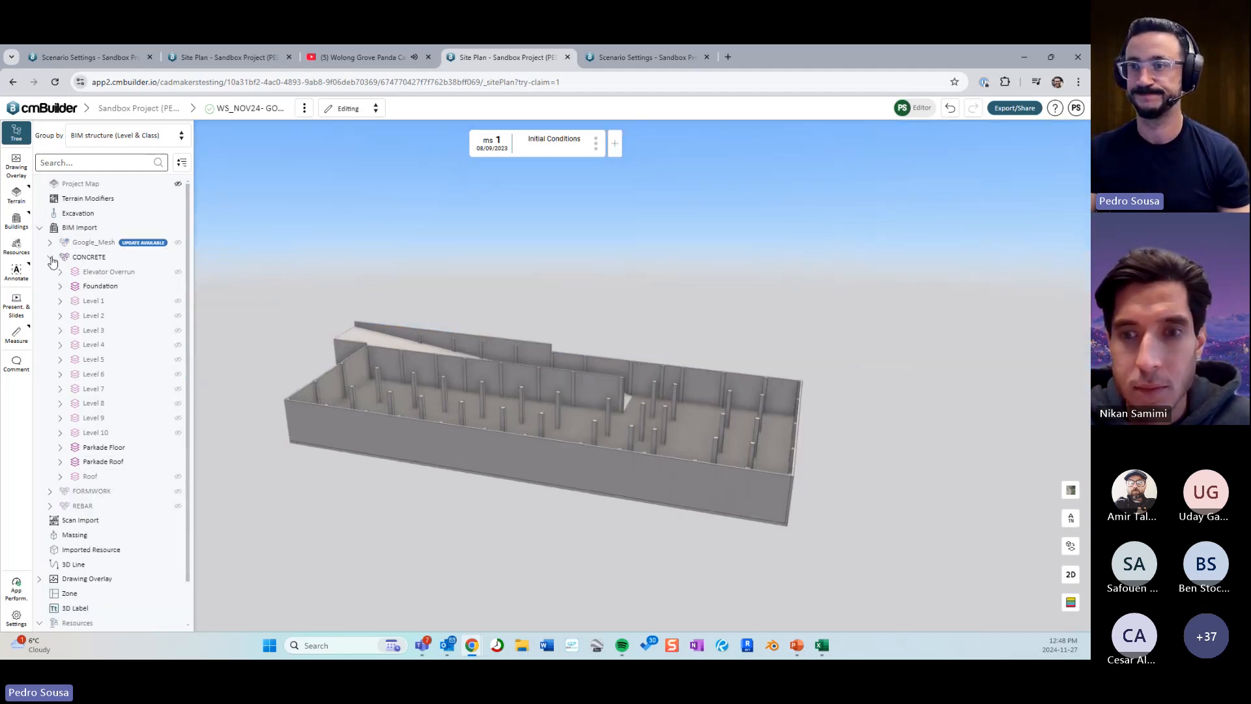
left_click(51, 258)
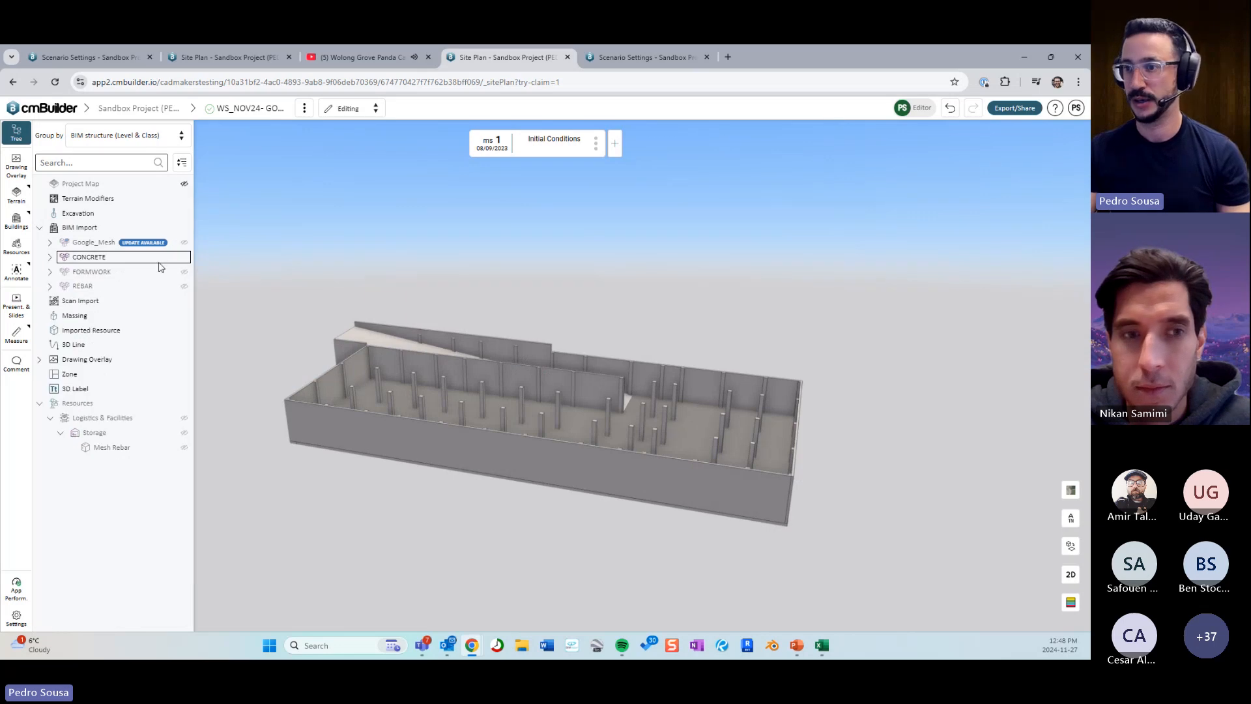
Switch to the PowerPoint deck, review the color coding sequence table and go to the Tips and Tricks slide.
left_click(796, 645)
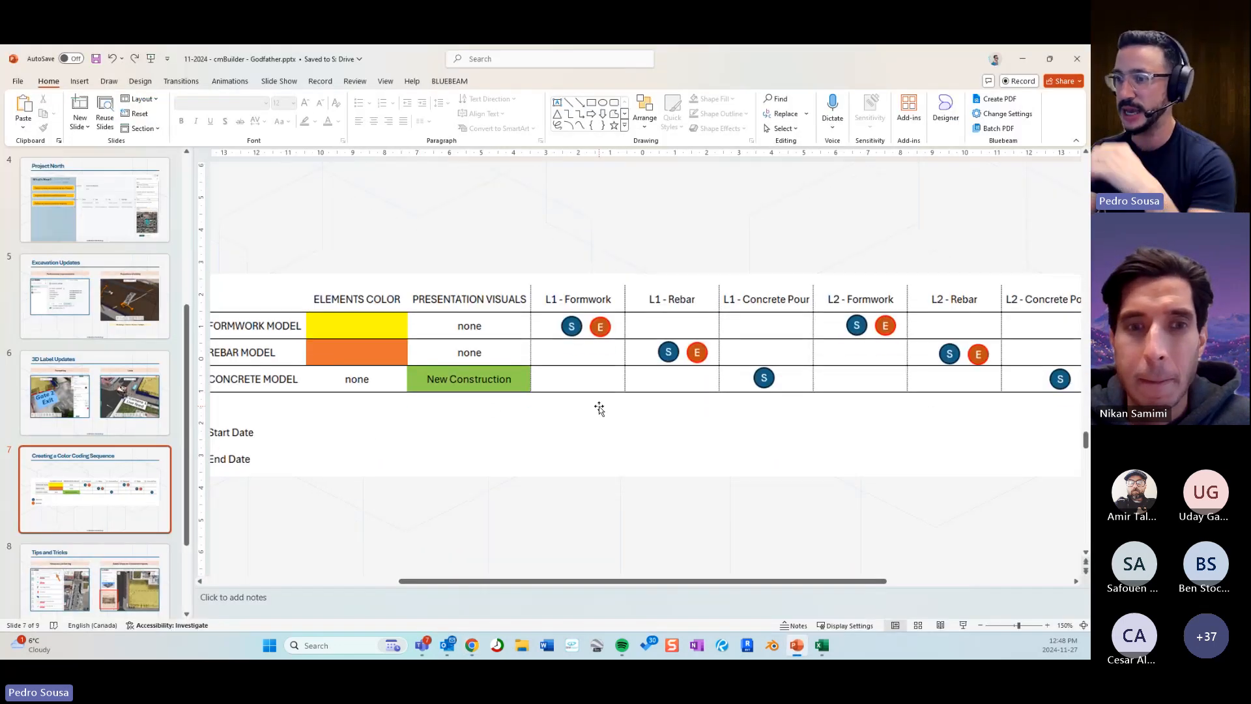
scroll(564, 412, "down", 2, "ctrl")
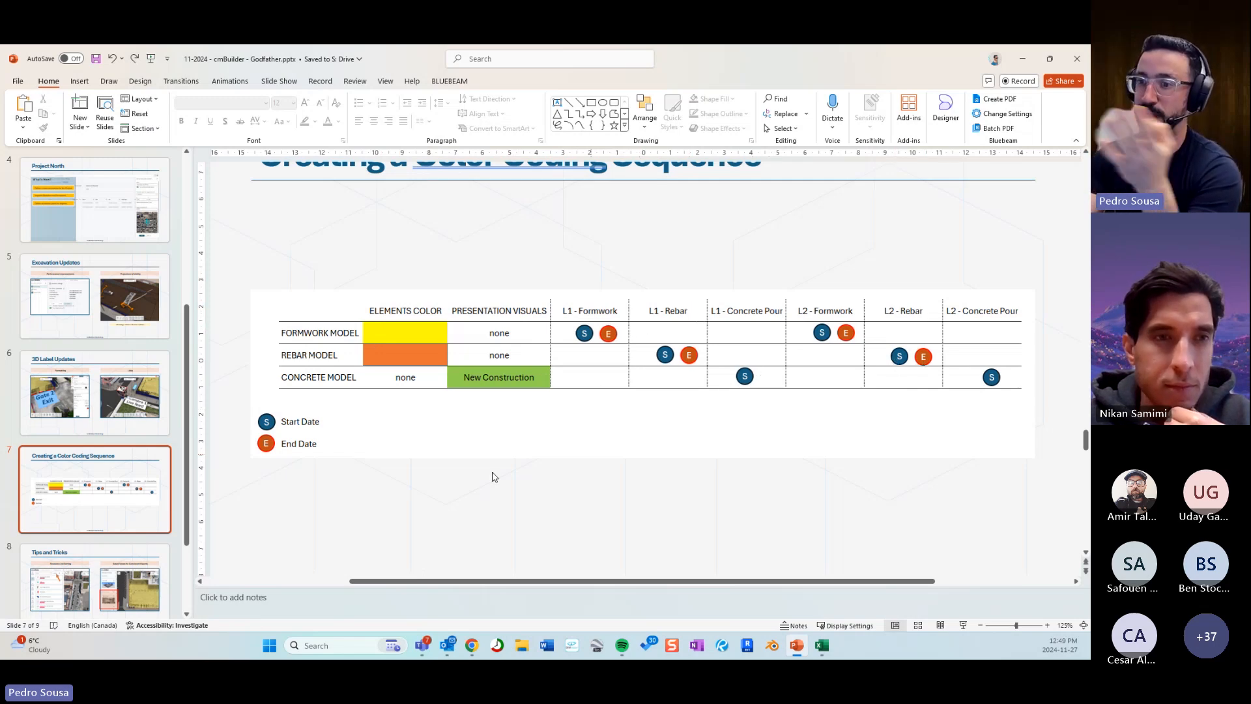
left_click(96, 577)
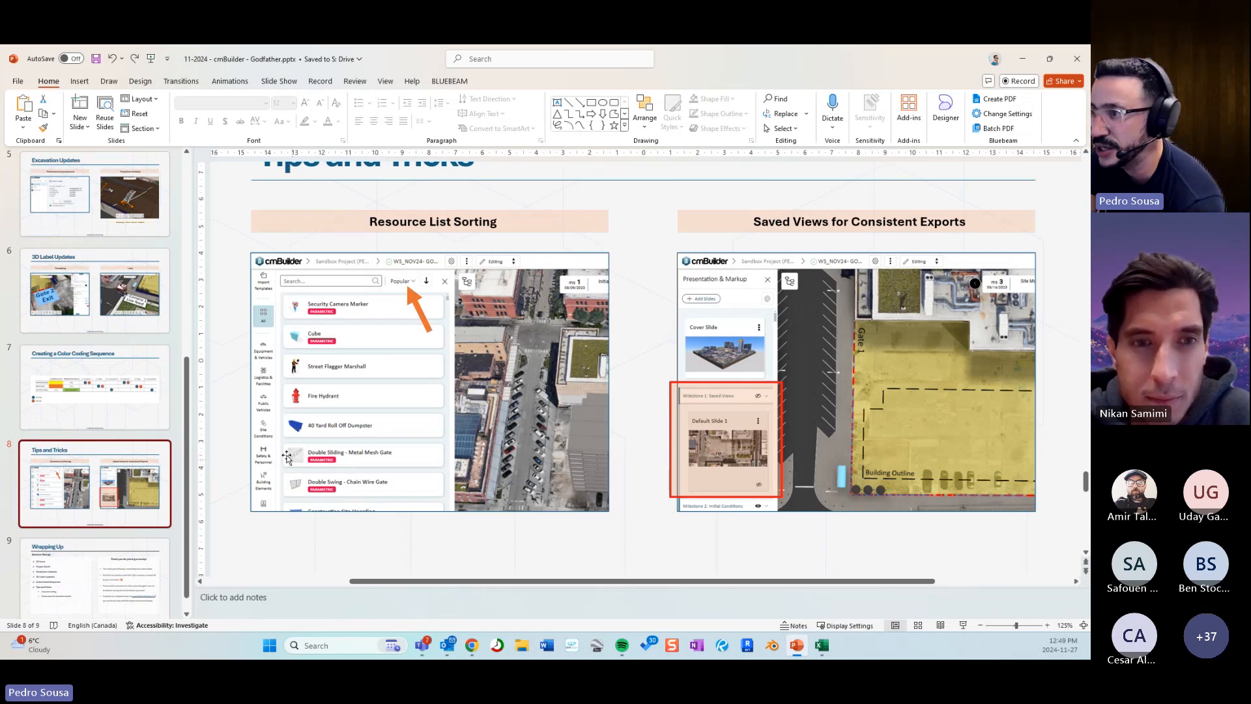
scroll(637, 317, "up", 2)
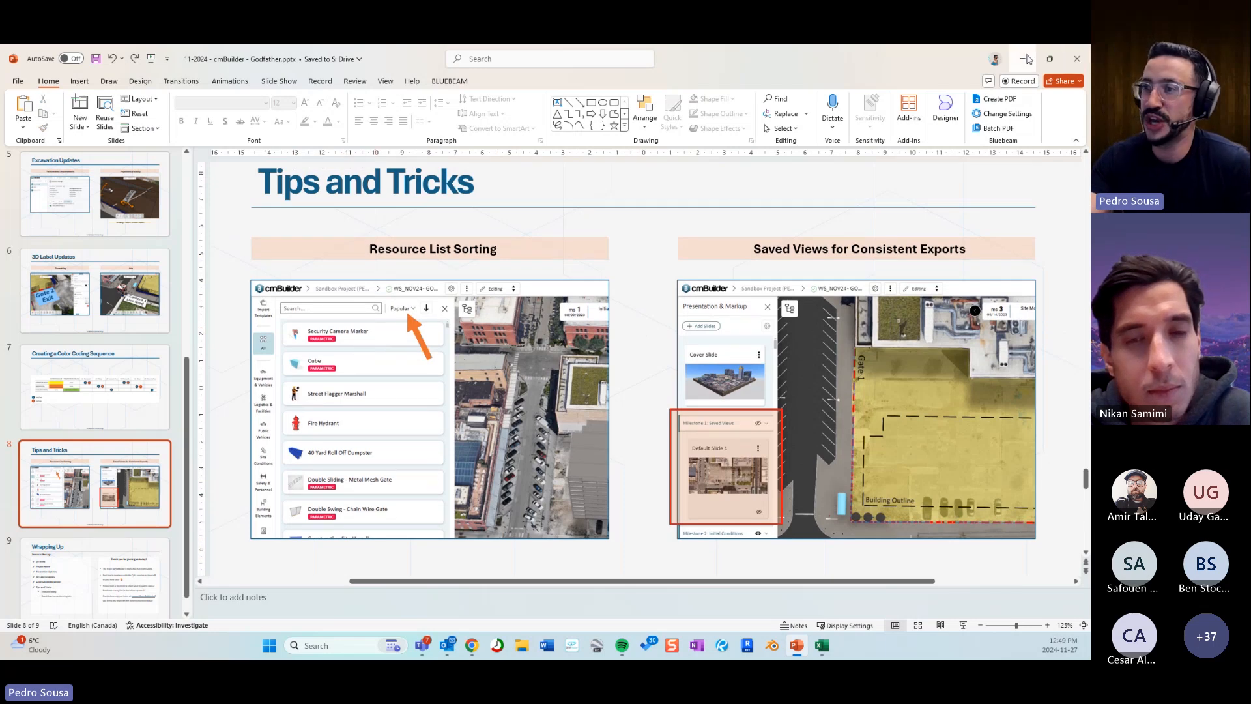
Switch to cmBuilder, open the resource library and sort the rebar resources by Popular.
left_click(1026, 59)
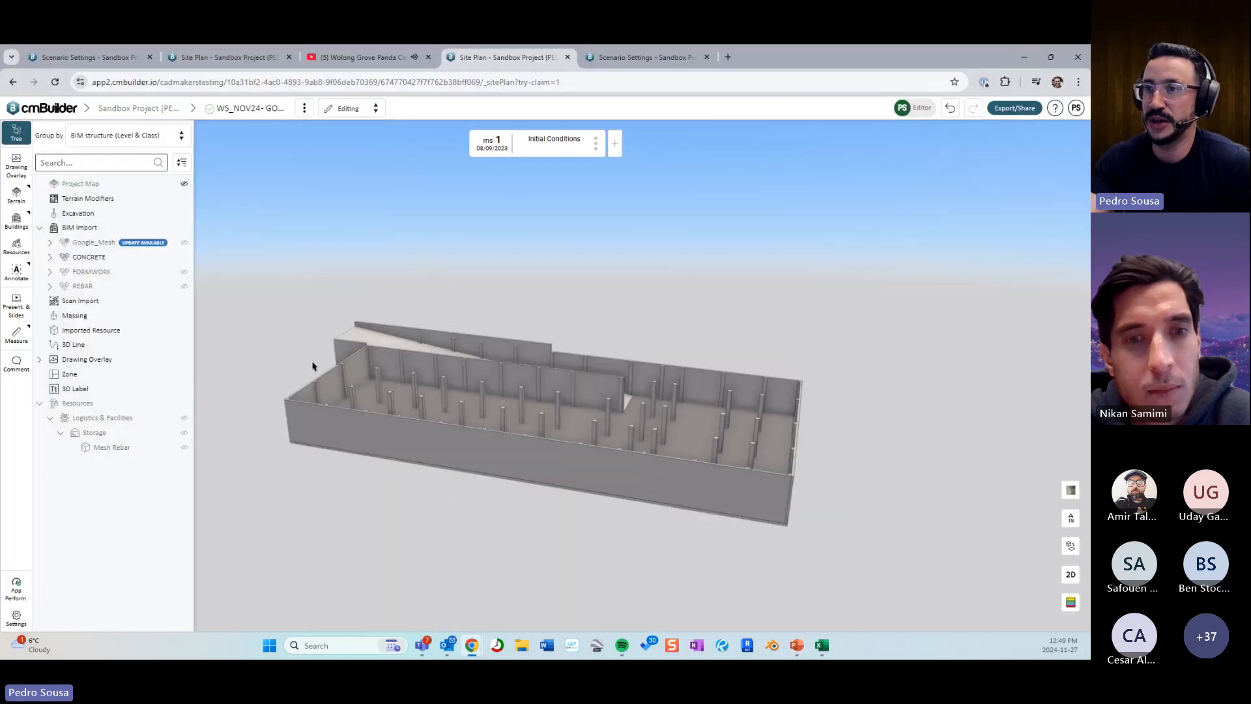
left_click(17, 247)
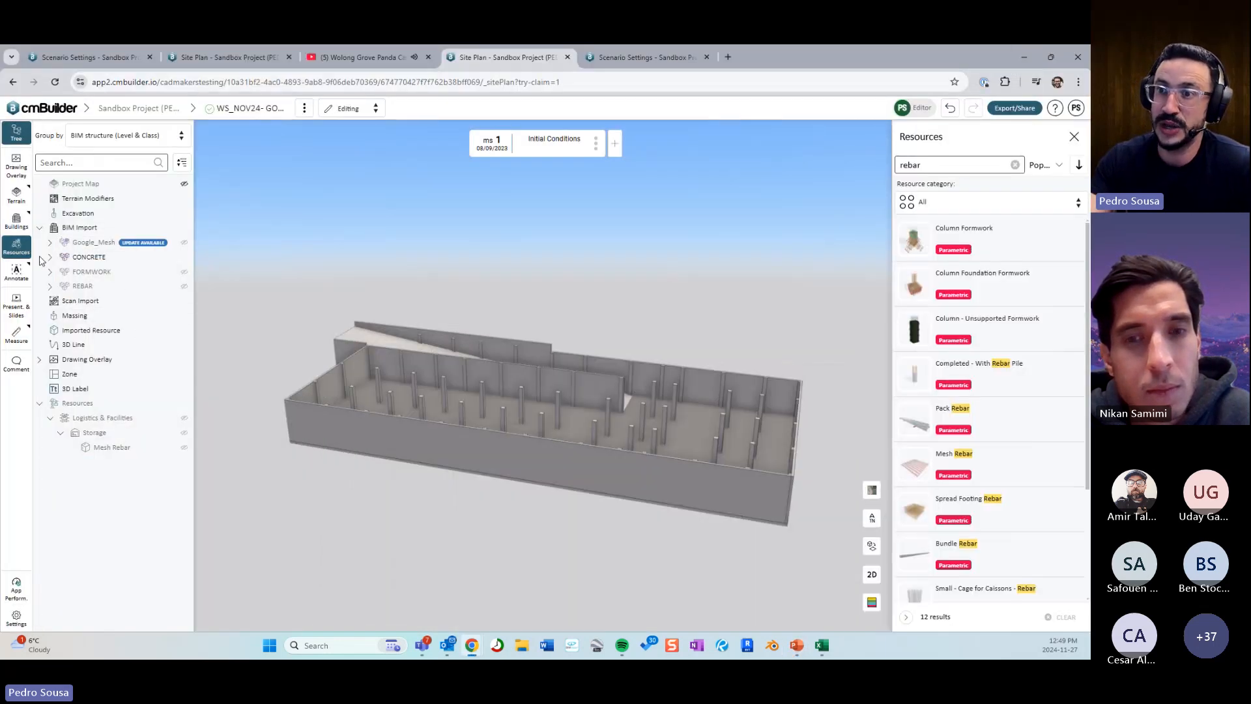
left_click(1045, 168)
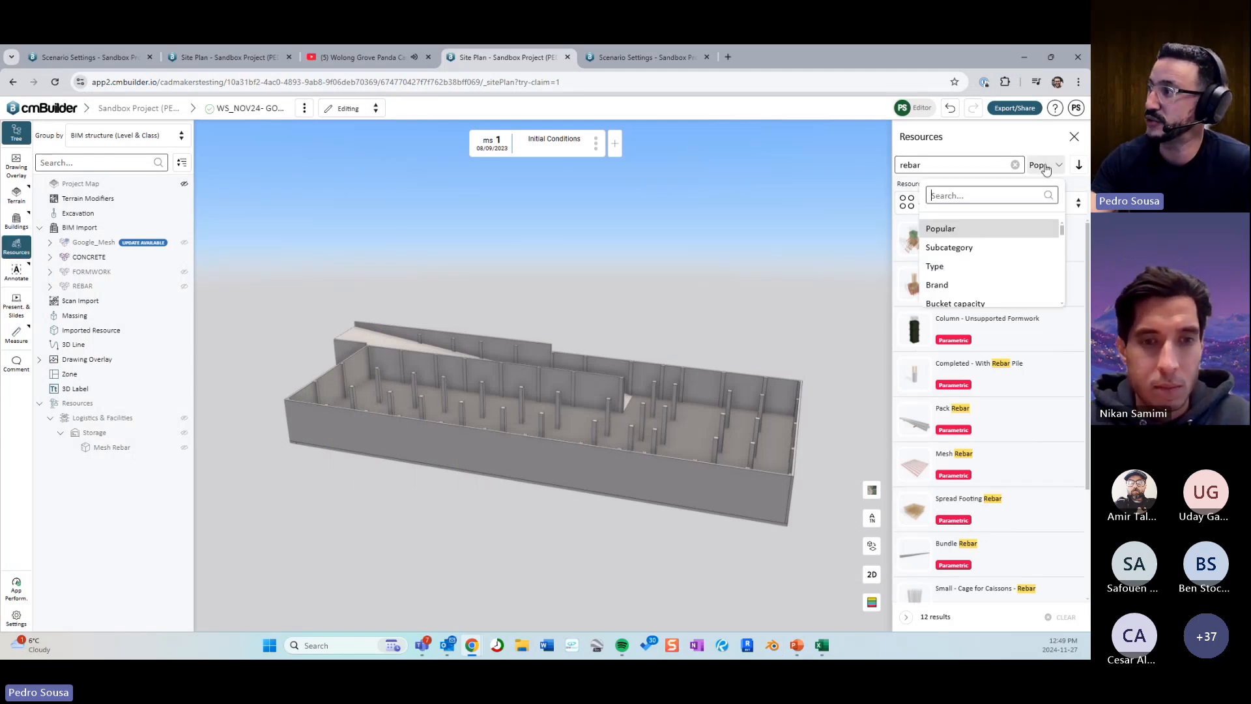
left_click(958, 233)
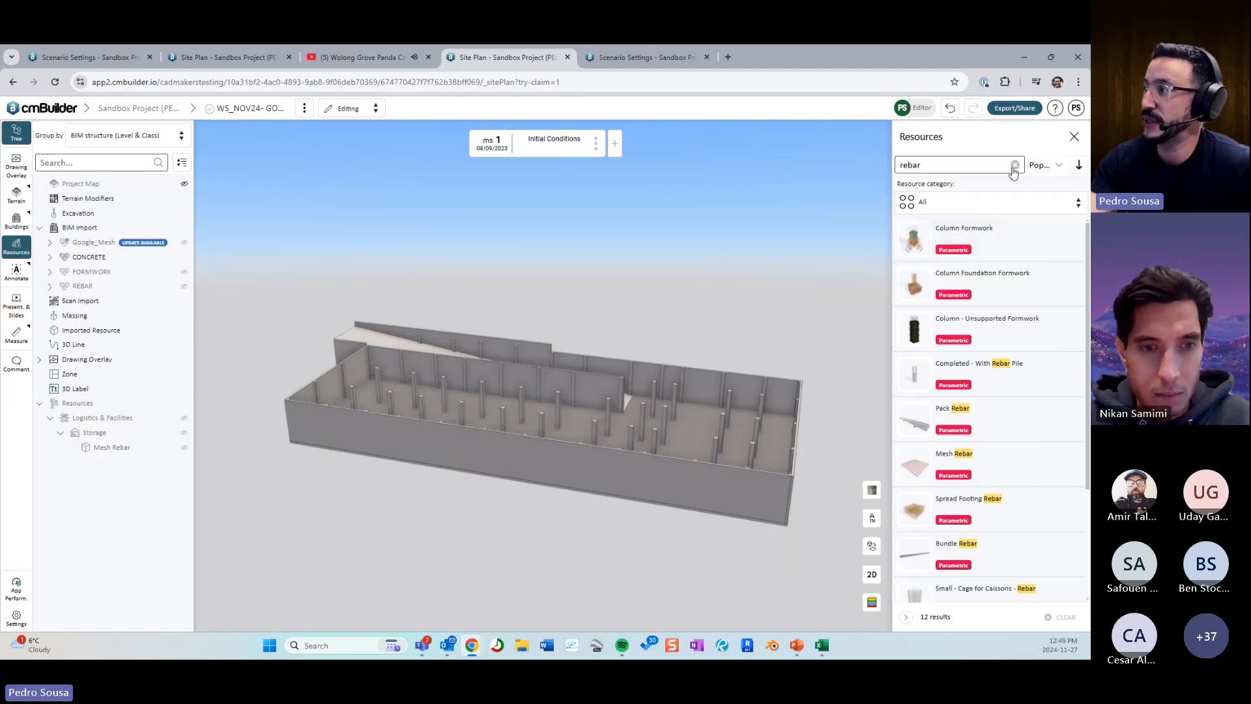
key("ctrl+minus")
key("ctrl+minus")
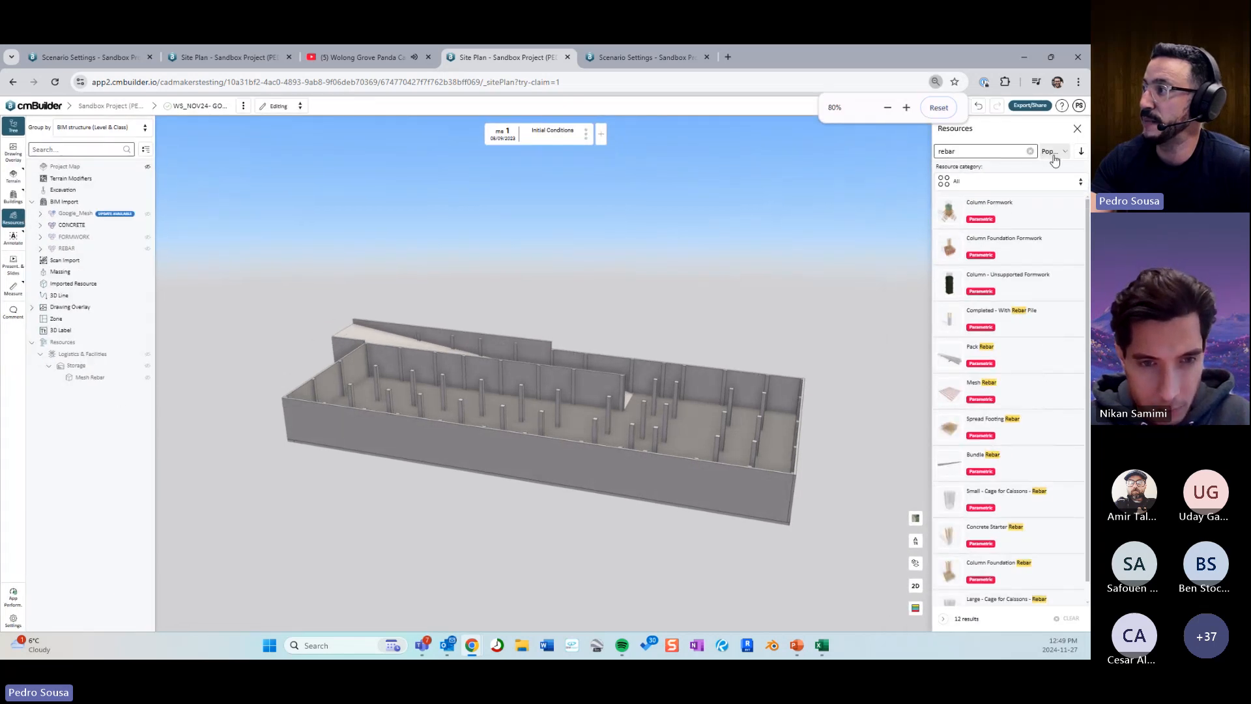
key("ctrl+plus")
key("ctrl+plus")
left_click(1046, 167)
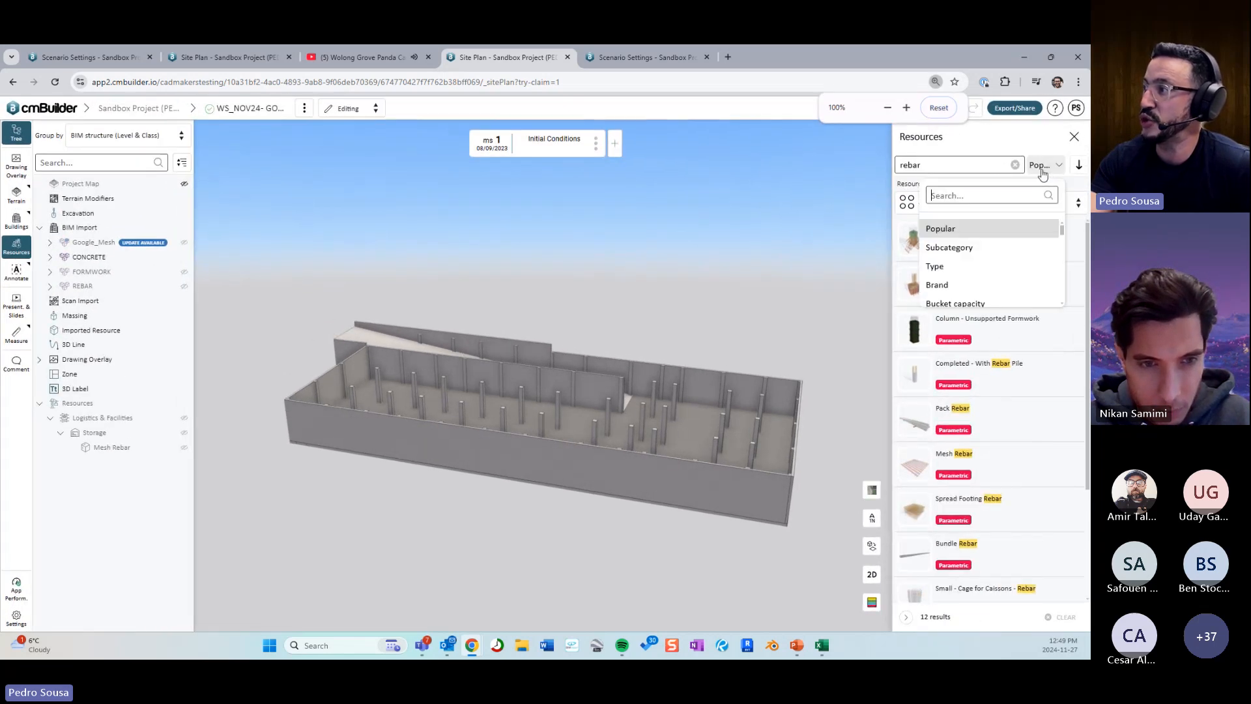
left_click(1006, 233)
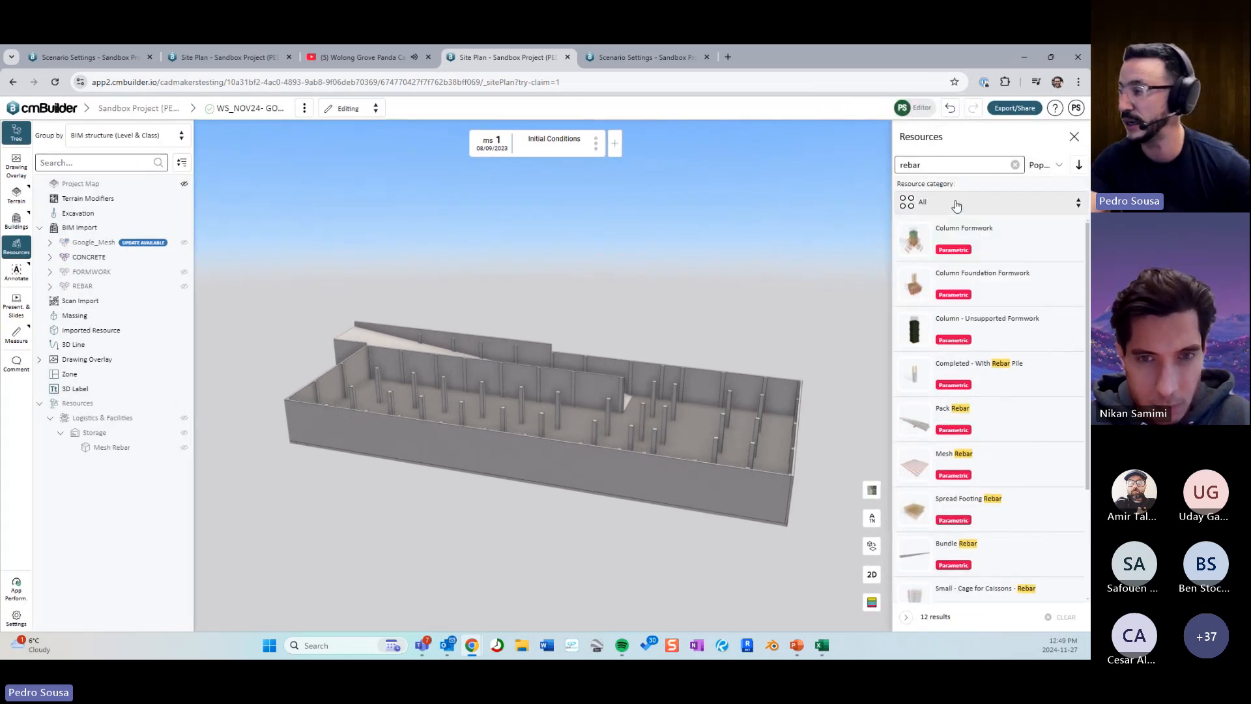
Clear the rebar search and browse the full resource list across all categories.
middle_click_drag(693, 318, 568, 346)
left_click(970, 204)
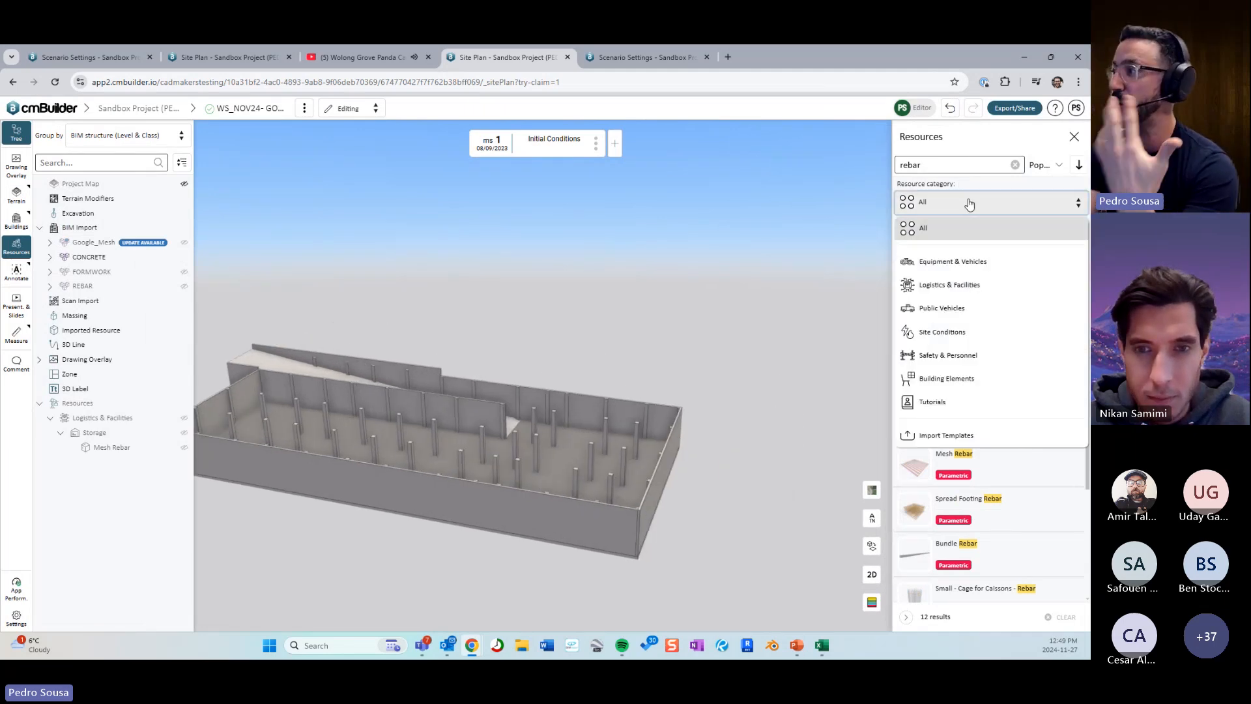
left_click(1015, 165)
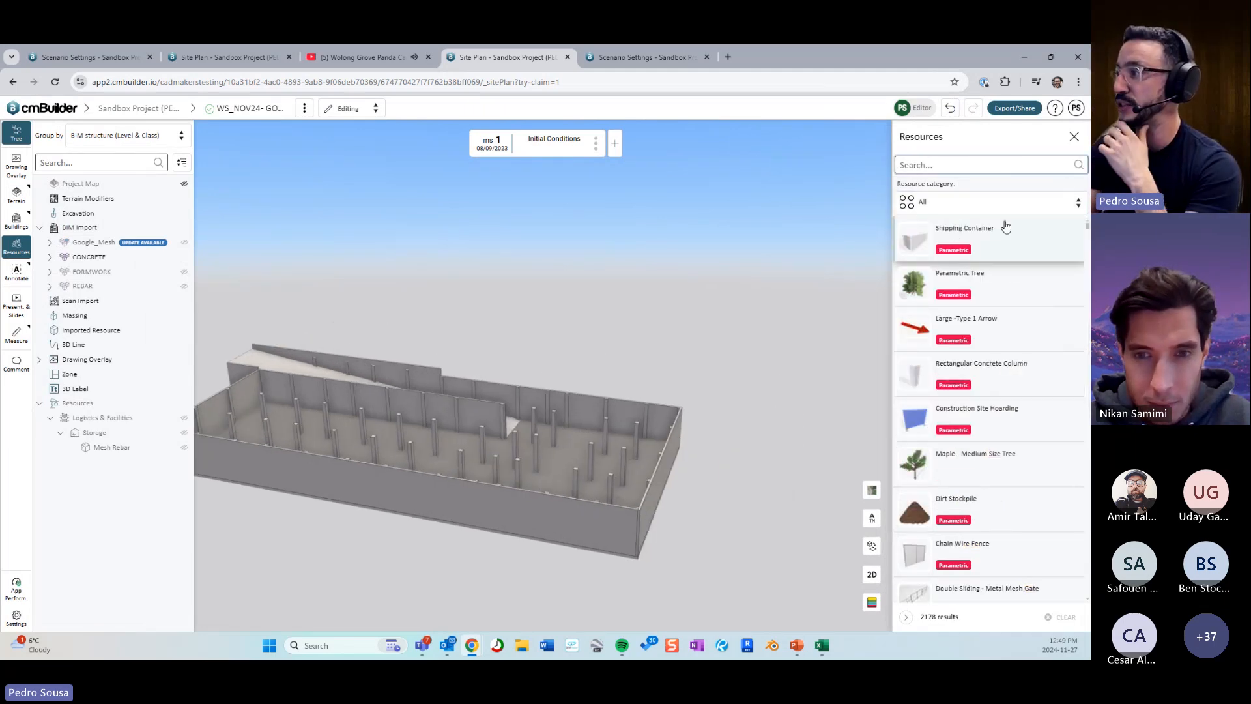
left_click(963, 204)
left_click(988, 204)
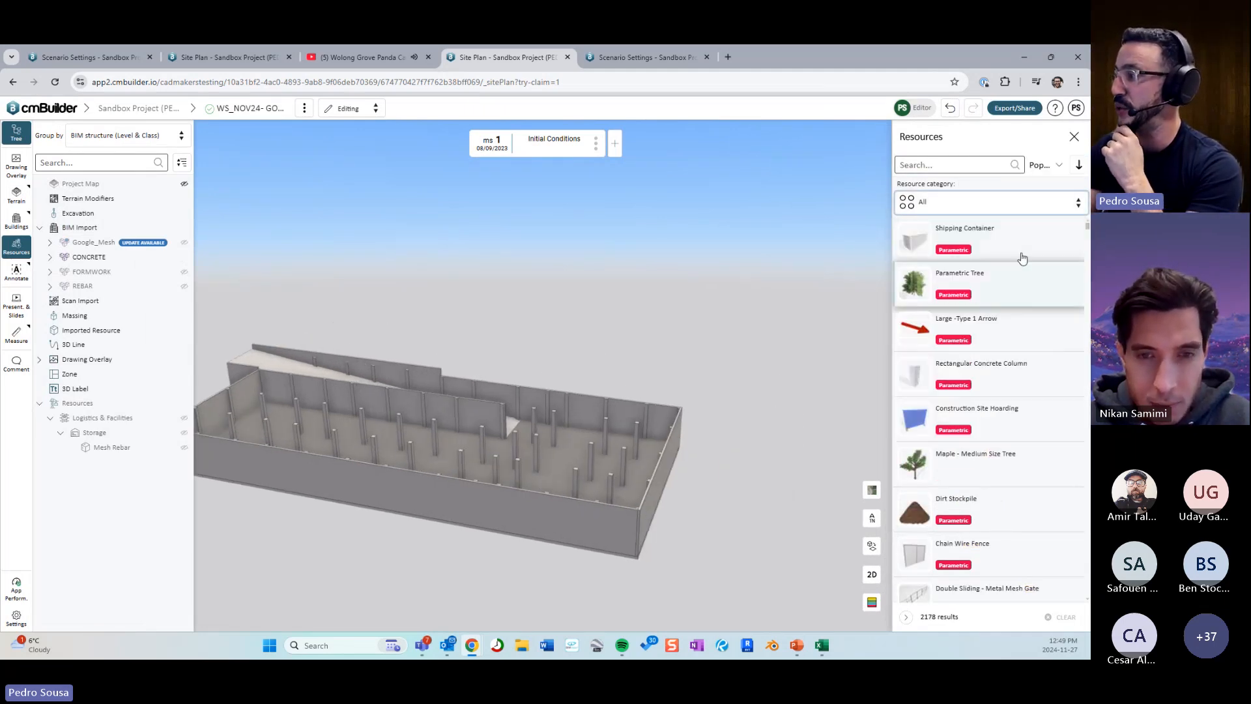
scroll(976, 385, "down", 1)
scroll(971, 371, "down", 1)
Filter the resources to the Safety & Personnel category and view its Signage and Traffic Controls subcategories.
left_click(946, 203)
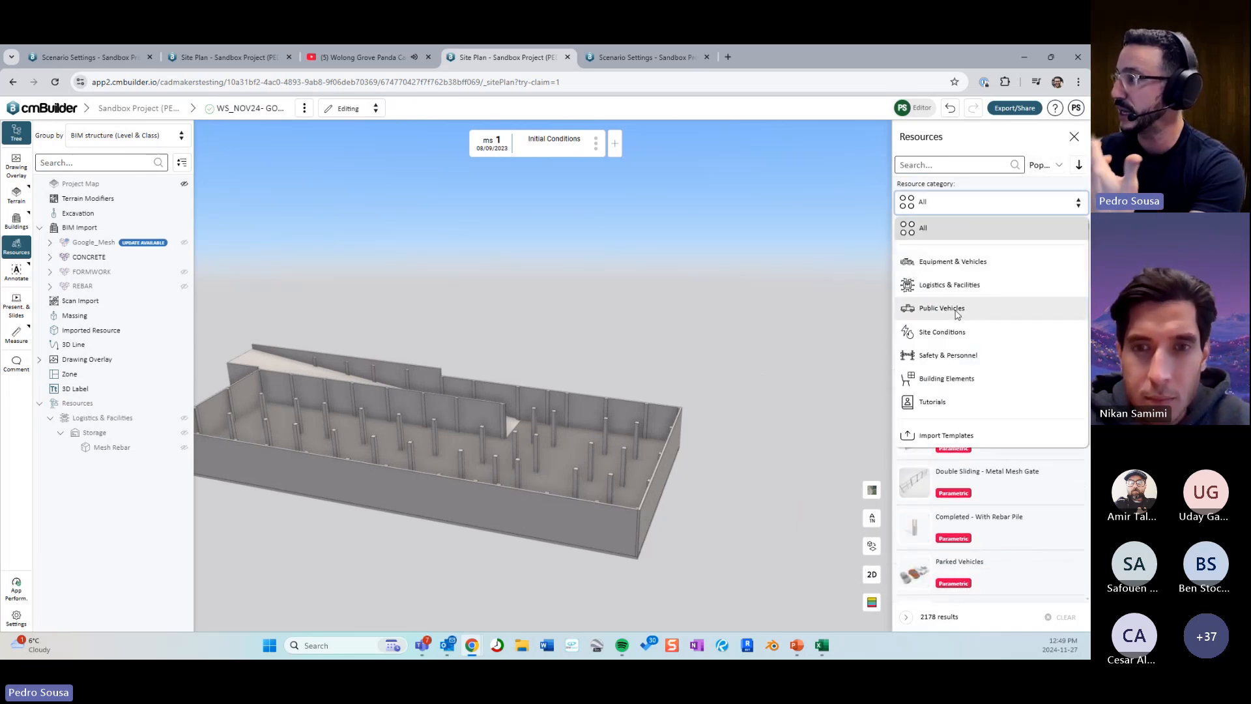
left_click(953, 356)
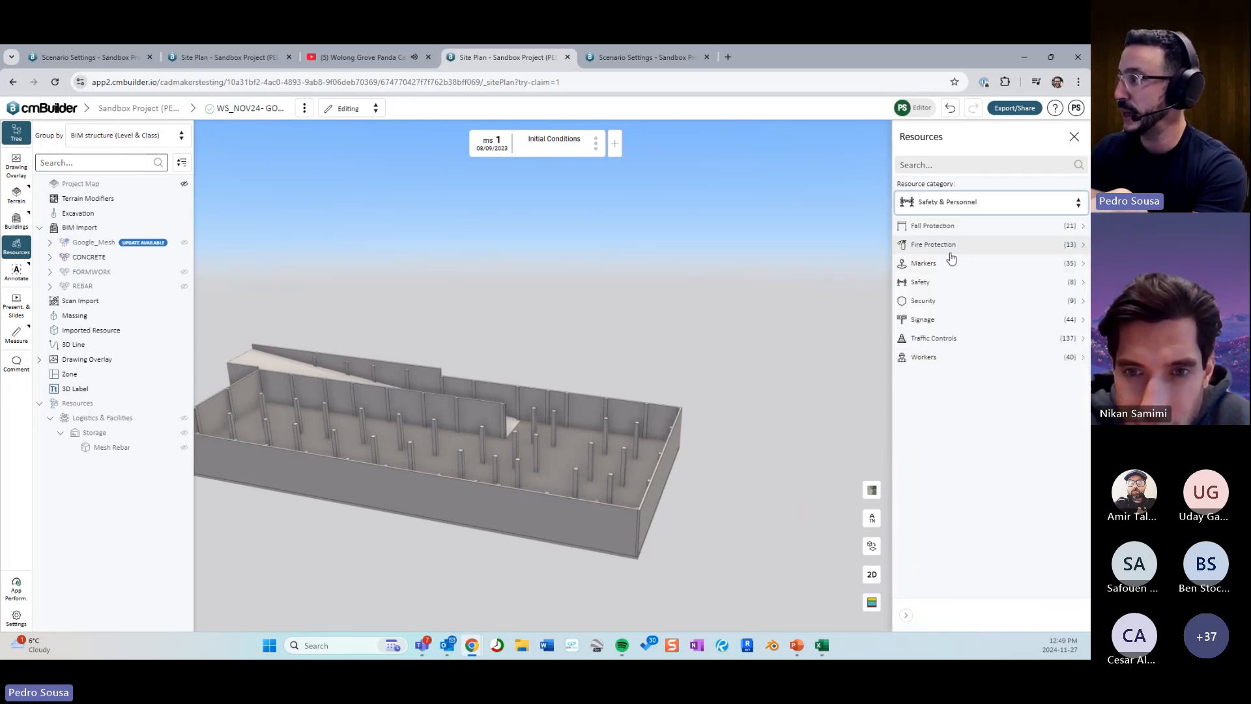
left_click(942, 319)
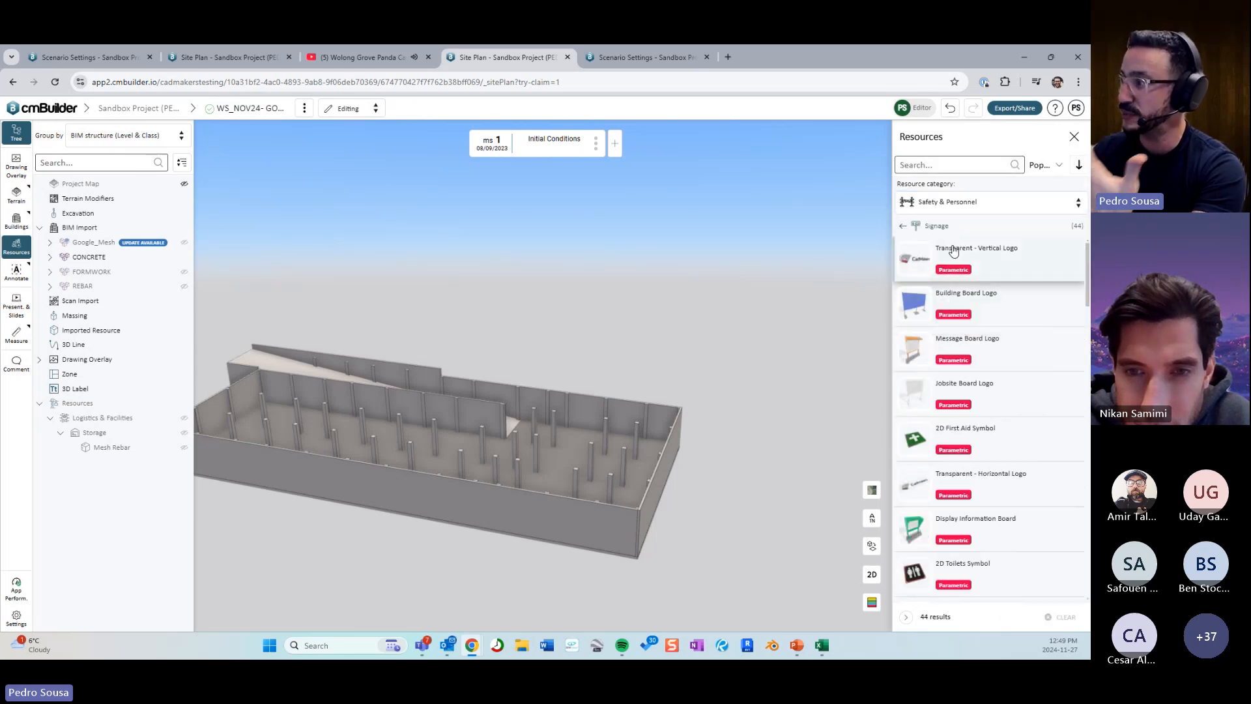
left_click(903, 225)
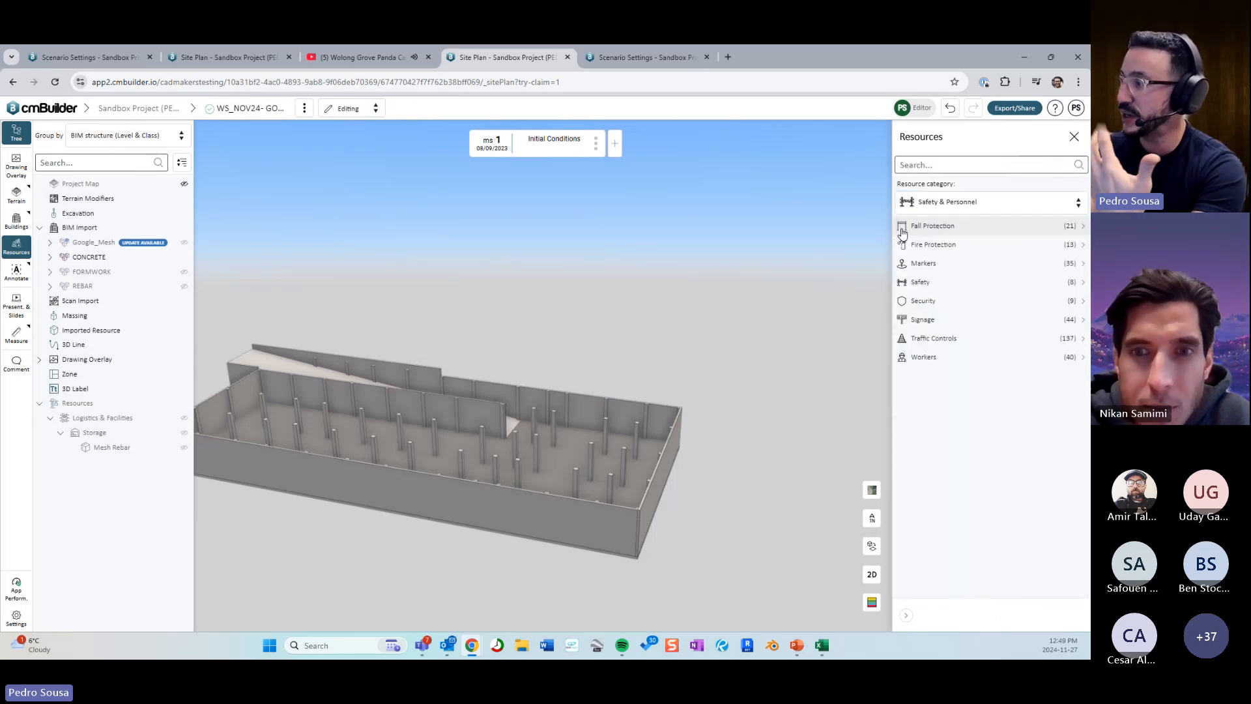
left_click(939, 338)
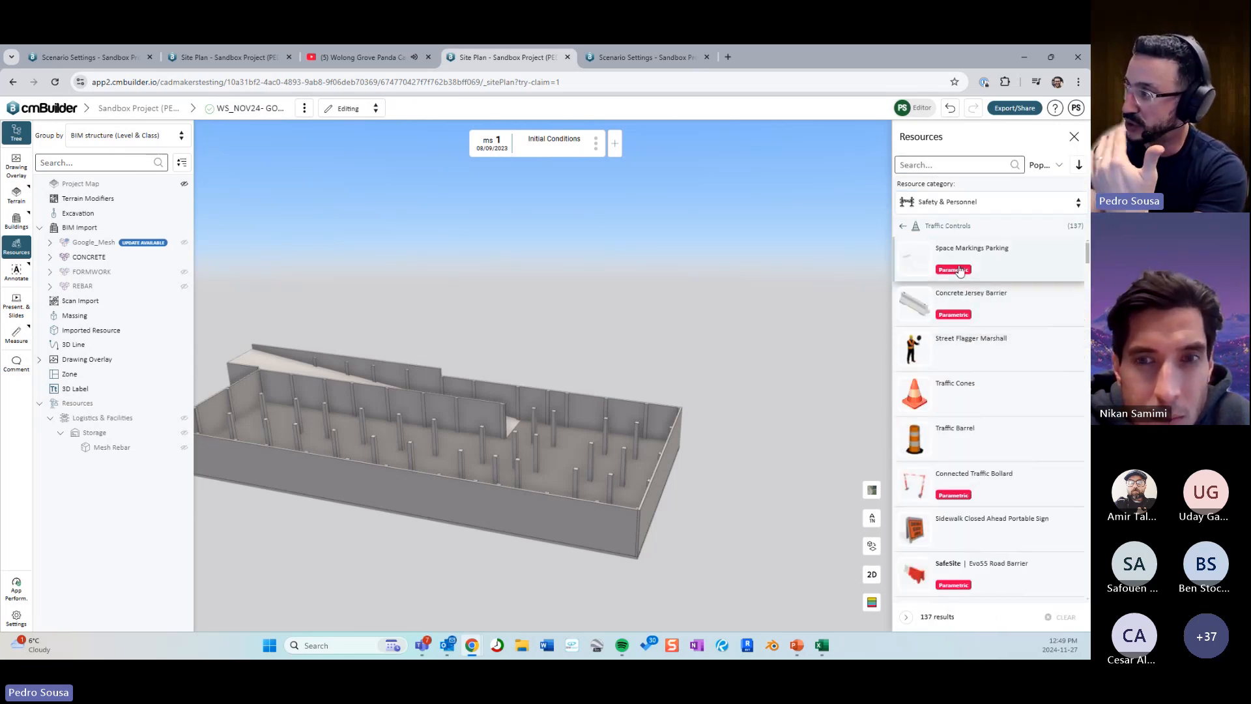
middle_click_drag(593, 355, 717, 330)
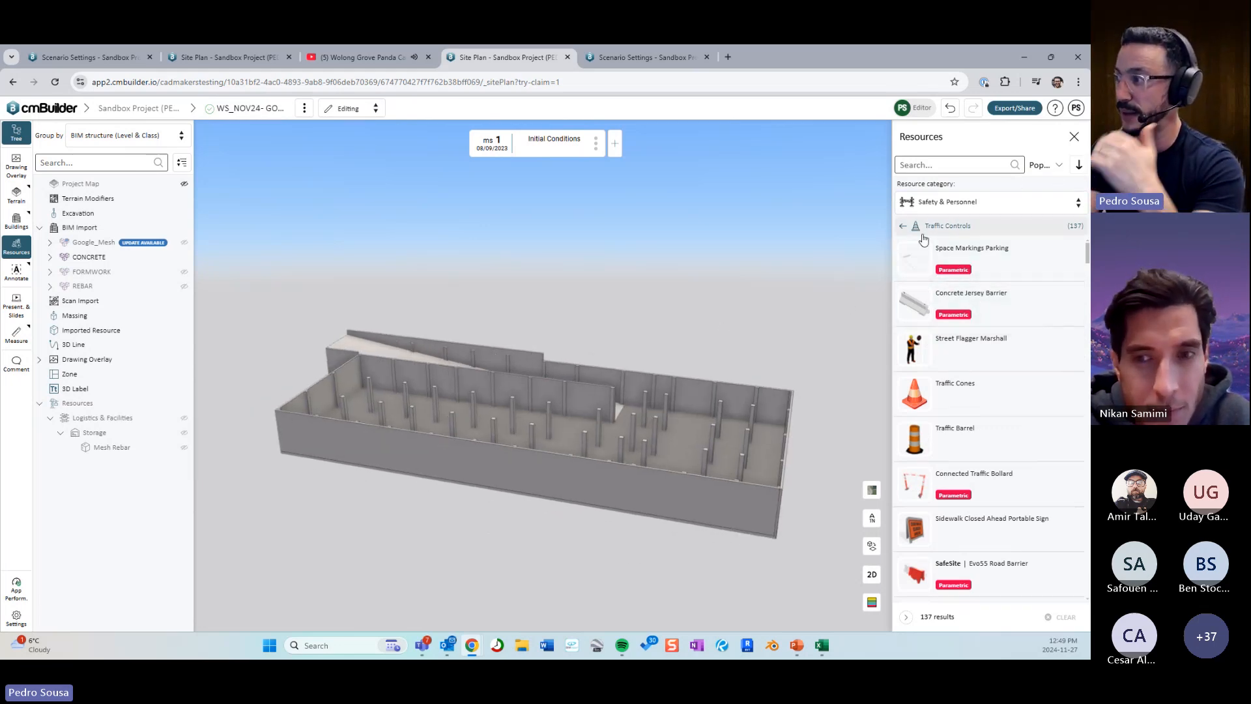
Review the sorting options available for the Traffic Controls resources and close the resource library.
left_click(1052, 168)
scroll(1004, 269, "down", 3)
scroll(1005, 268, "up", 3)
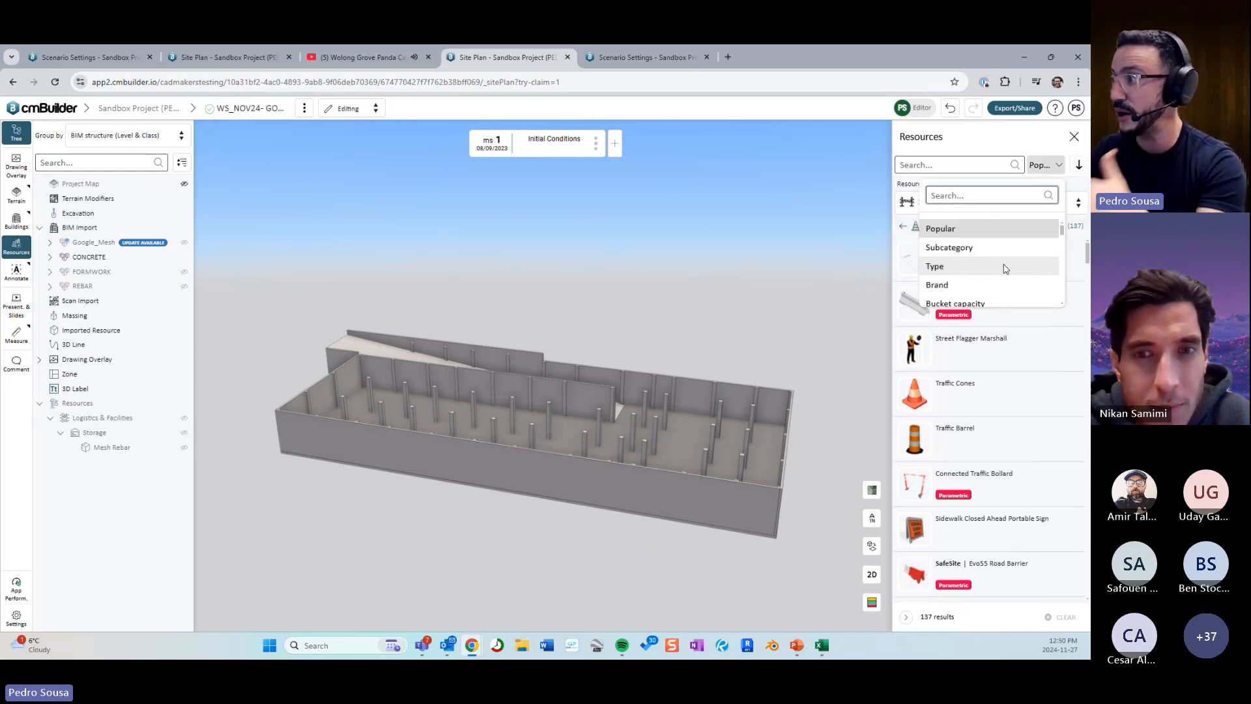
left_click(1075, 136)
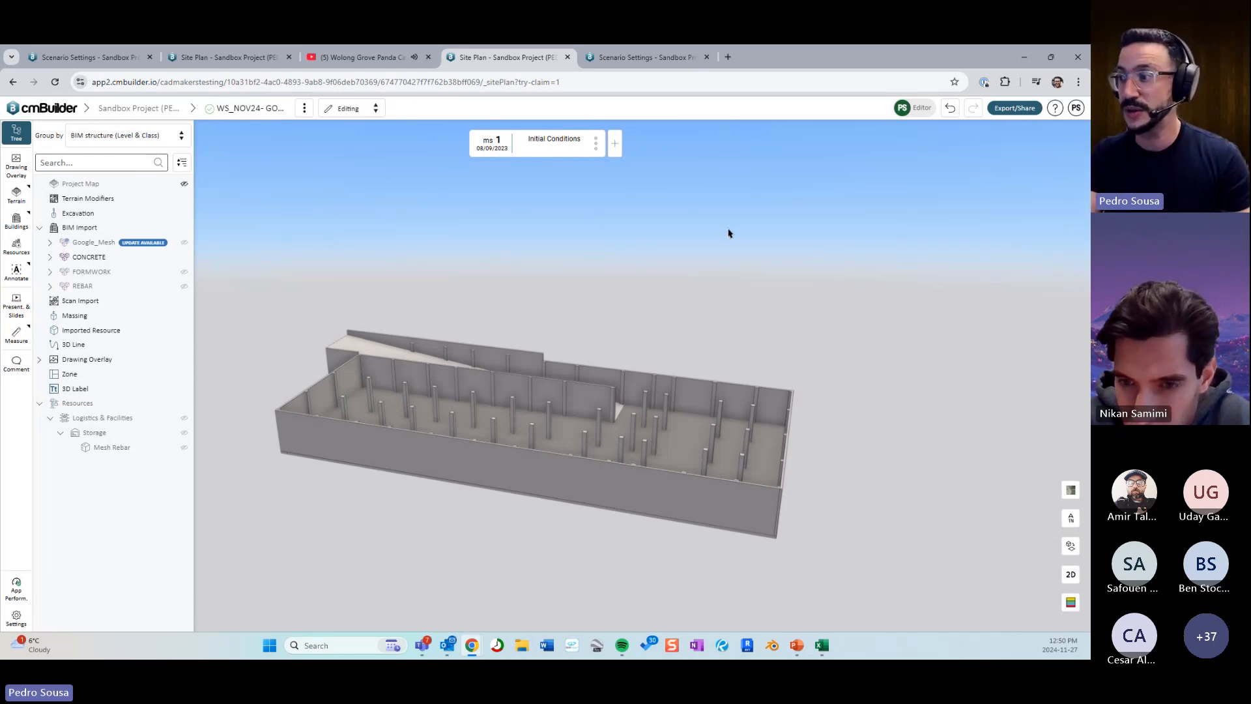
left_click_drag(712, 296, 771, 306)
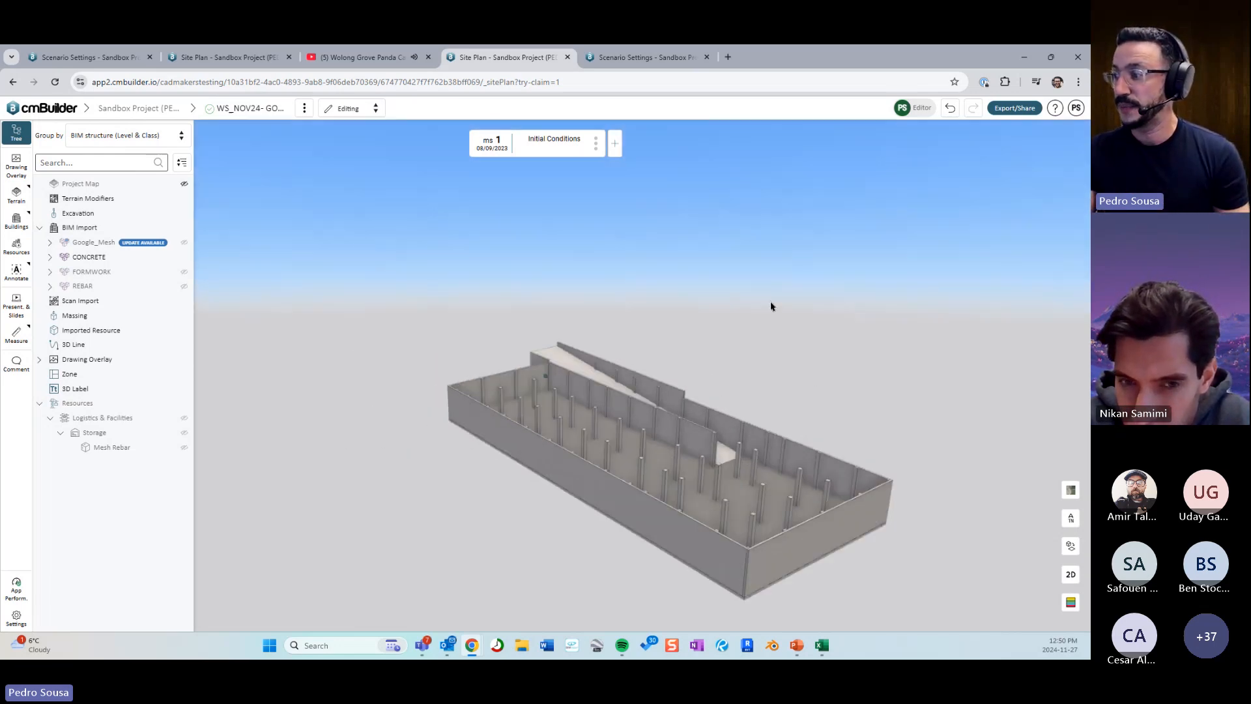
Revisit the Tips and Tricks slide in PowerPoint and return to cmBuilder's site plan at the Detailed Excavation milestone.
left_click(796, 645)
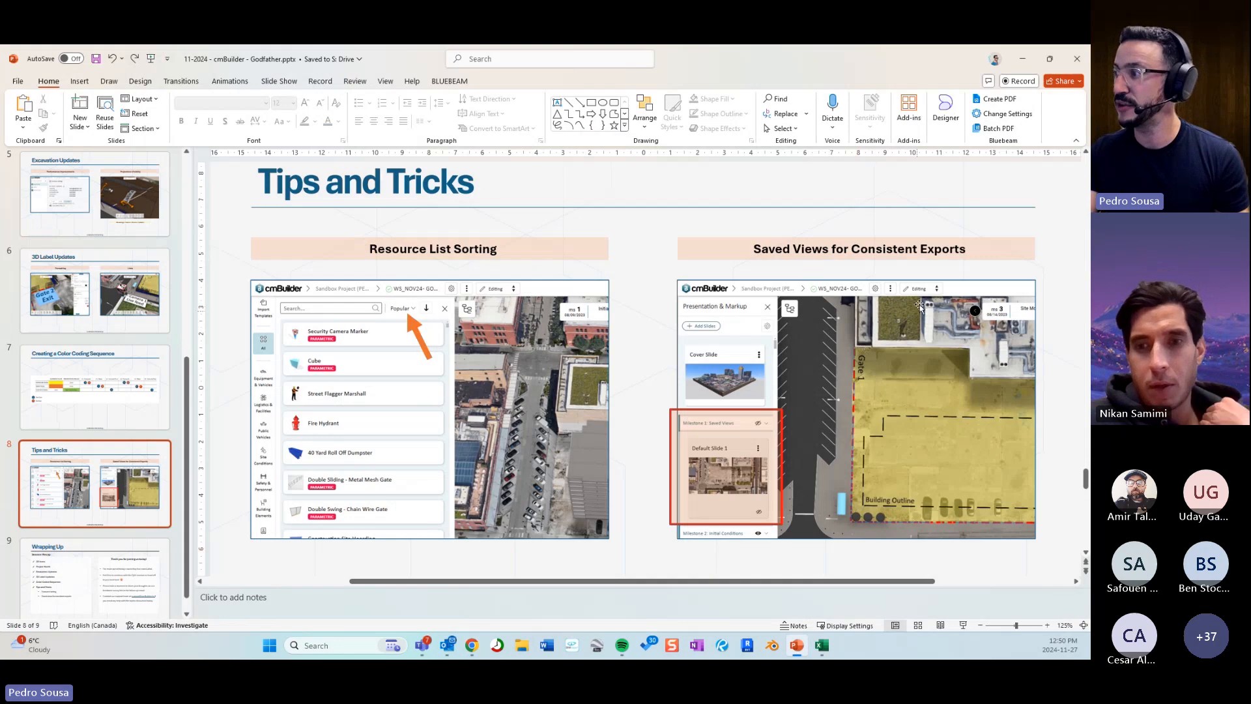
left_click(1022, 59)
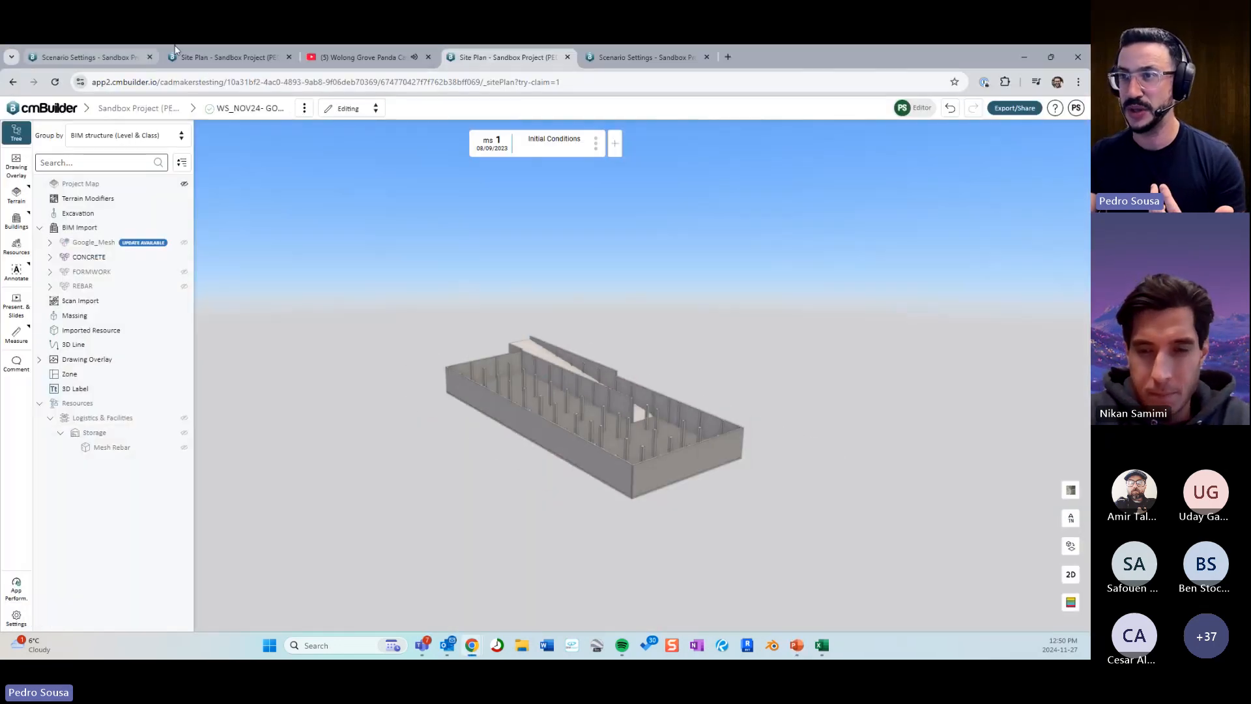
left_click(176, 46)
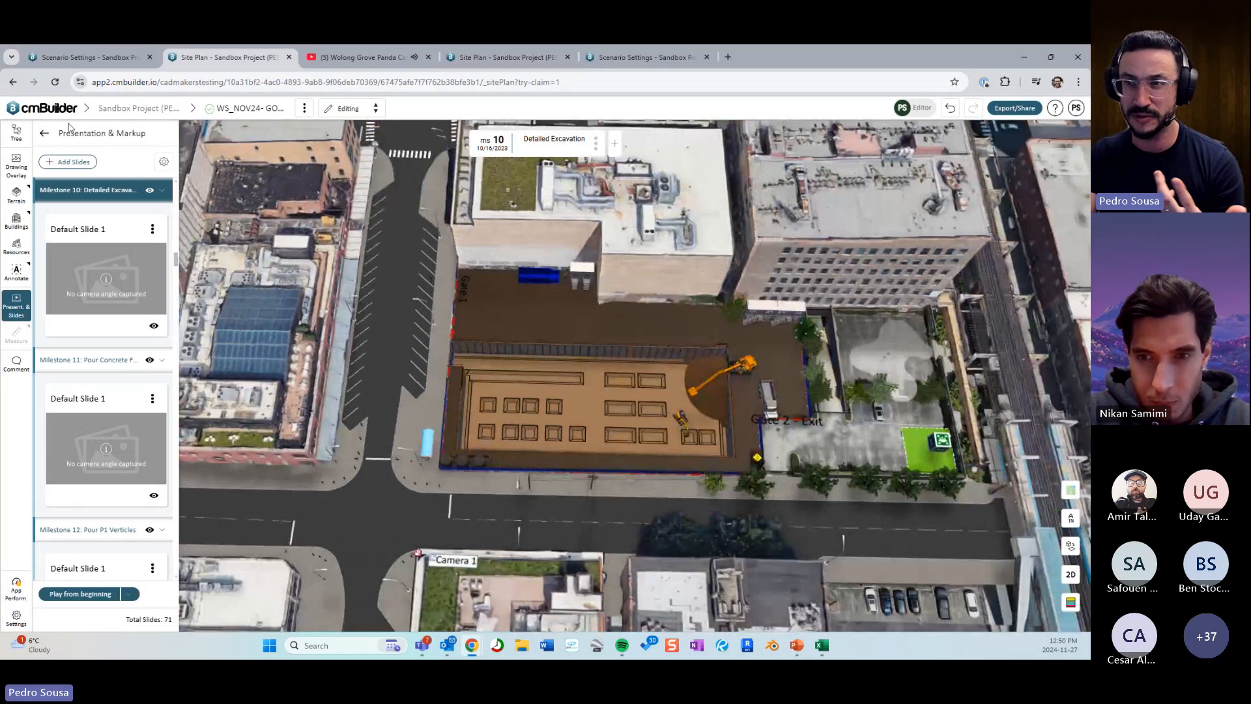
Leave the presentation slides and show the Detailed Excavation site plan in 2D from above.
left_click(44, 133)
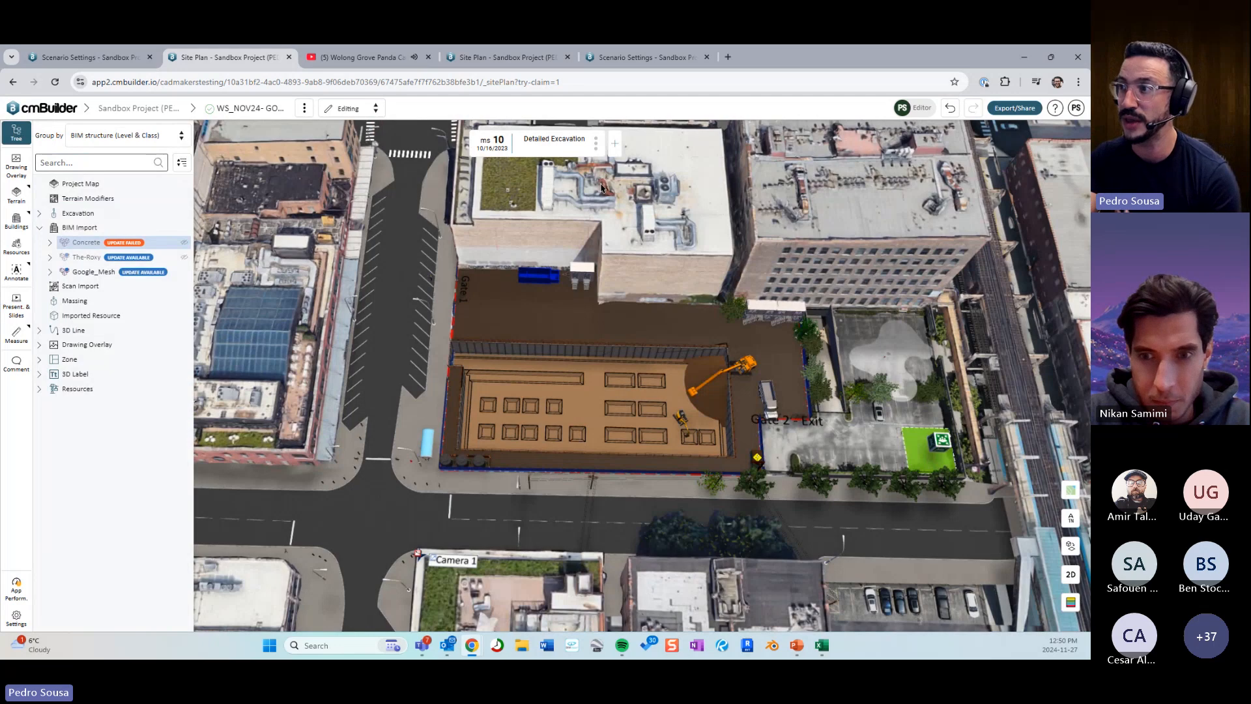
left_click_drag(925, 456, 934, 510)
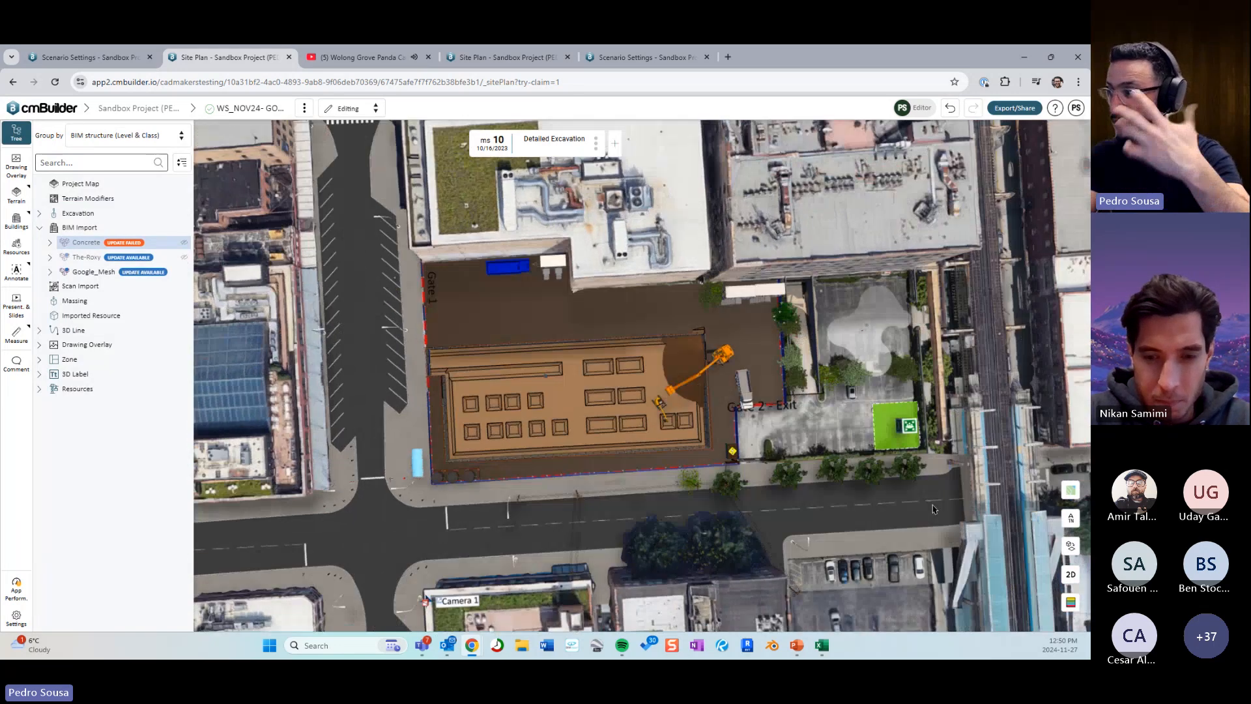
left_click_drag(788, 441, 790, 445)
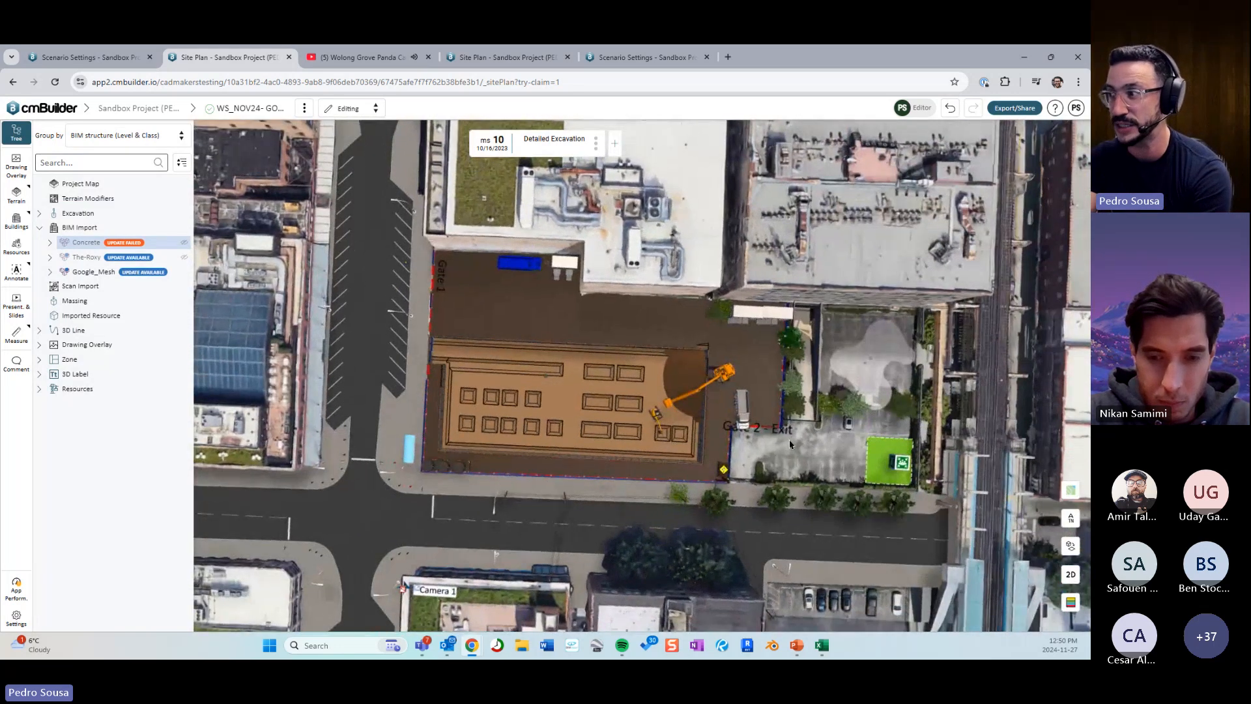
left_click(1071, 574)
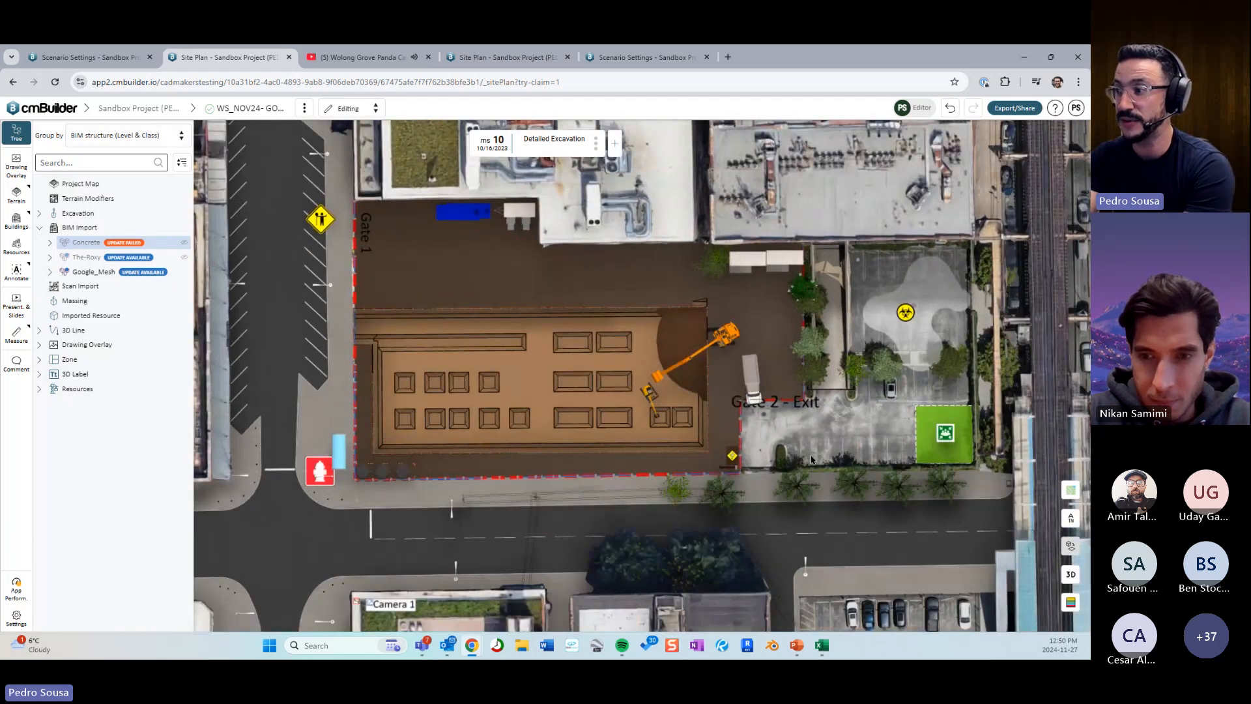
Open the project schedule and go to milestone 1, Saved Views.
left_click(596, 143)
left_click(662, 279)
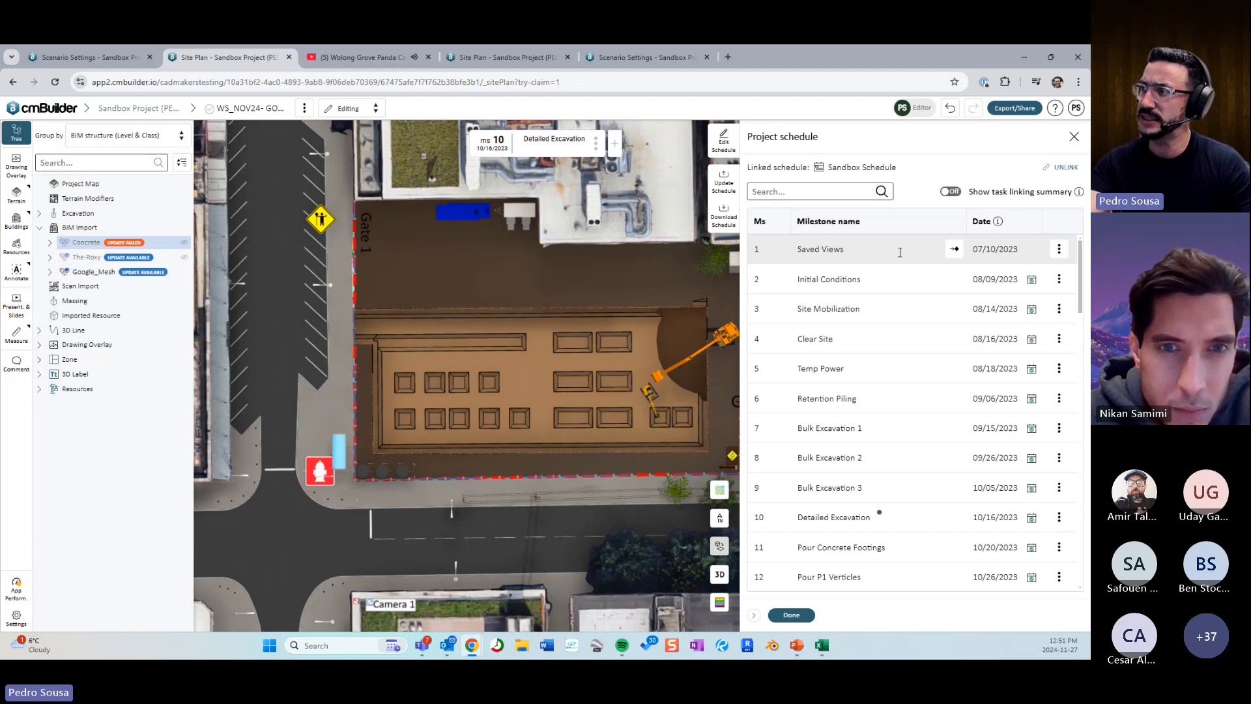
left_click(956, 250)
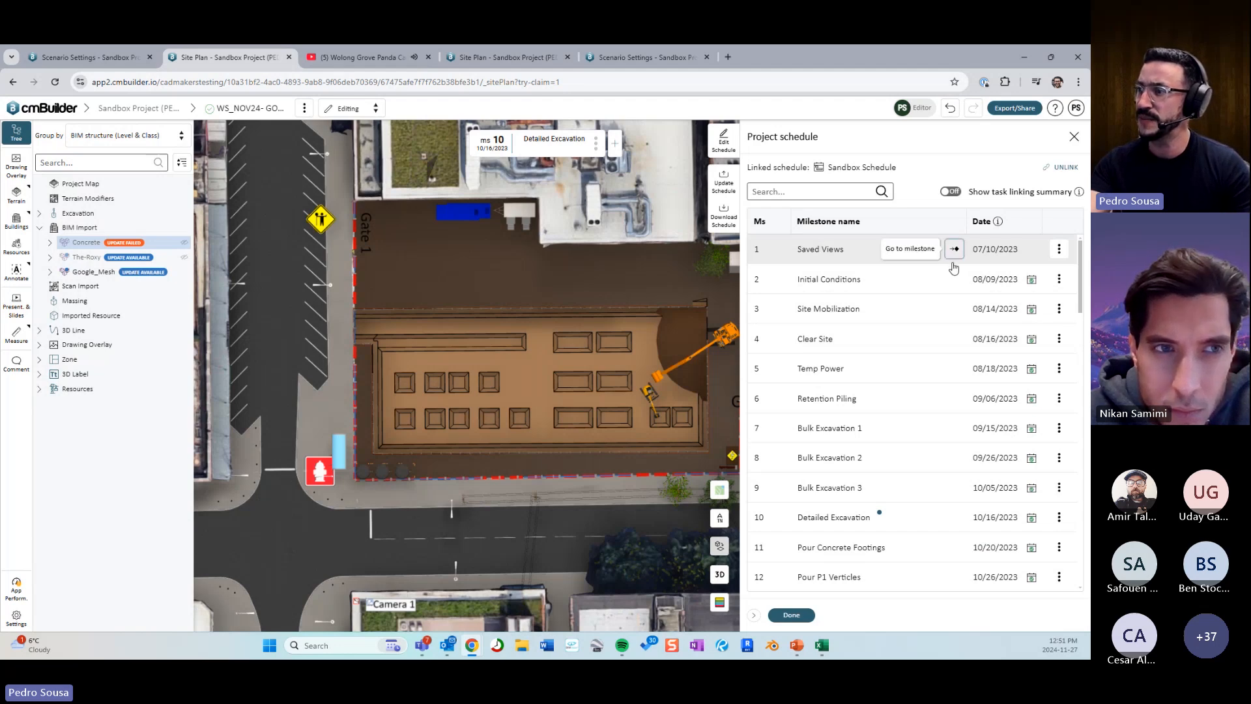
left_click(794, 617)
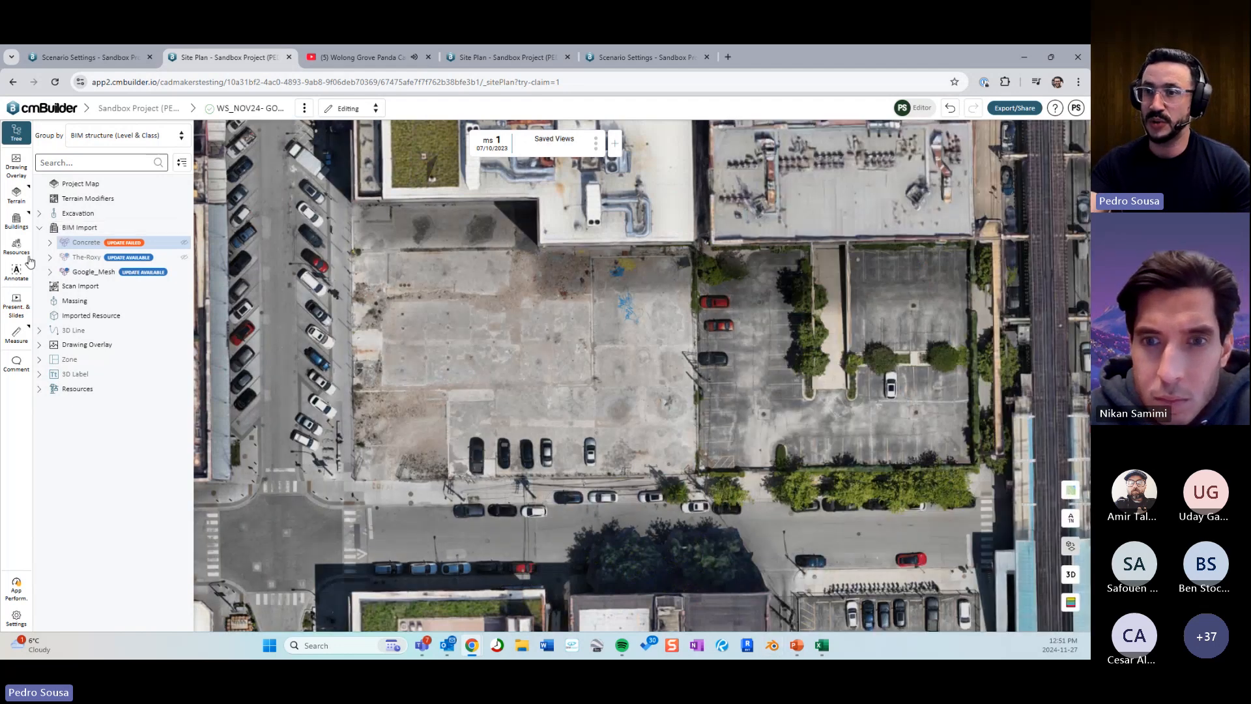
Edit Default Slide 1 of the Saved Views milestone in the presentation and delete its captured camera angle.
left_click(18, 308)
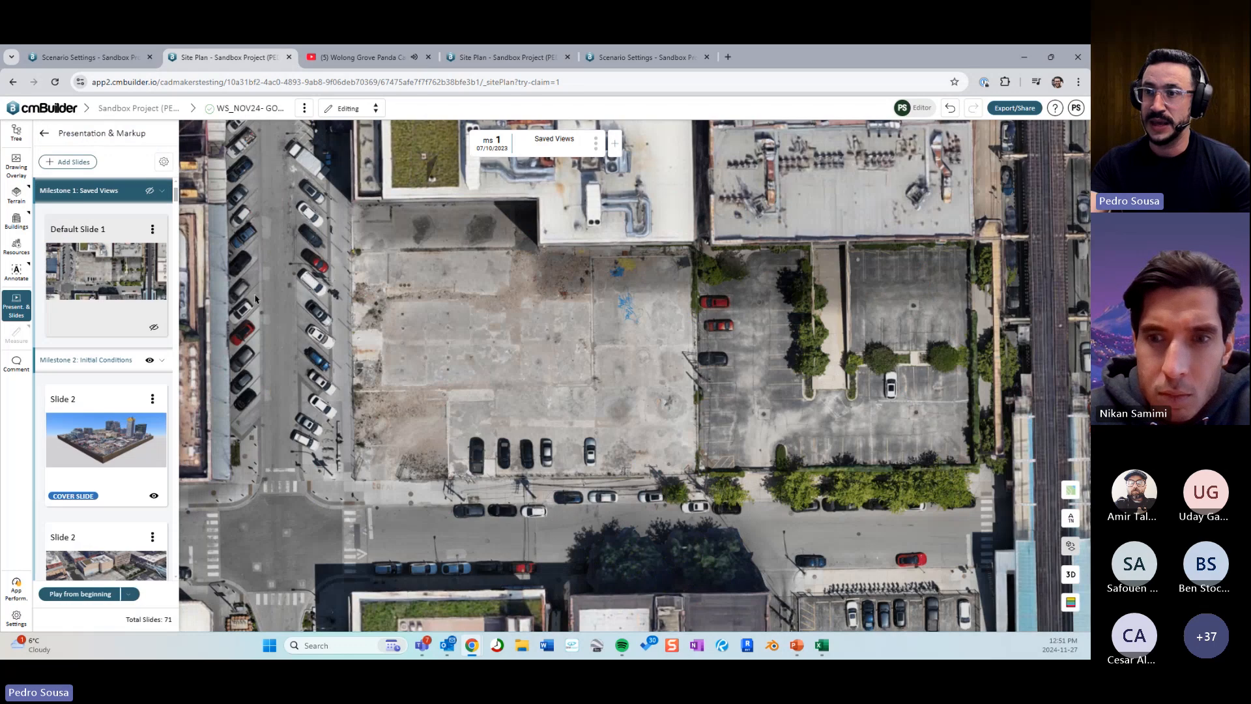
left_click(153, 229)
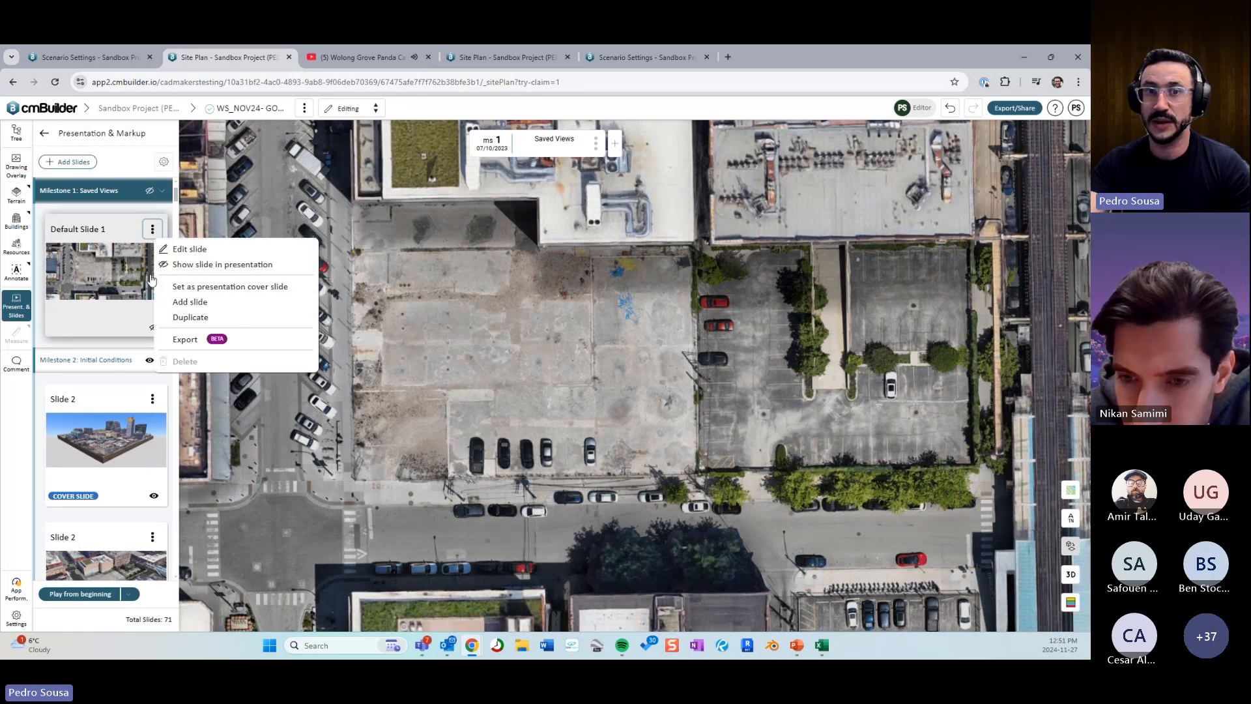
left_click(187, 249)
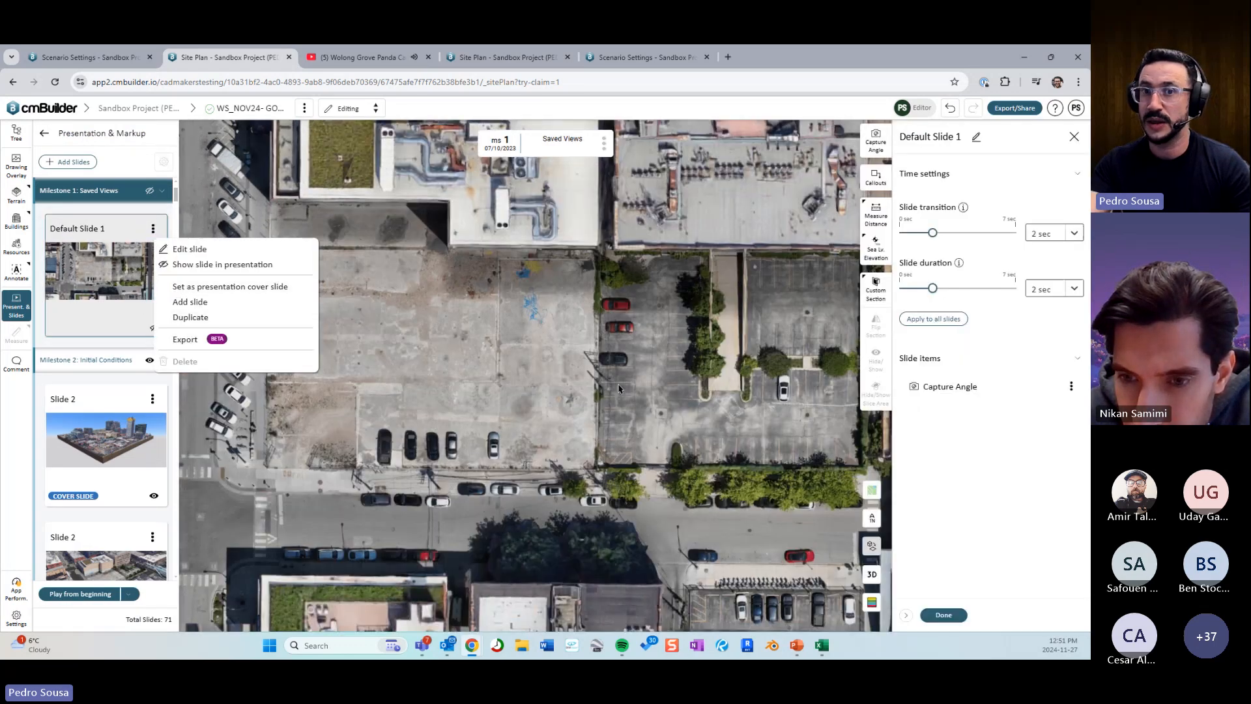
left_click(1073, 383)
left_click(1014, 437)
left_click(944, 615)
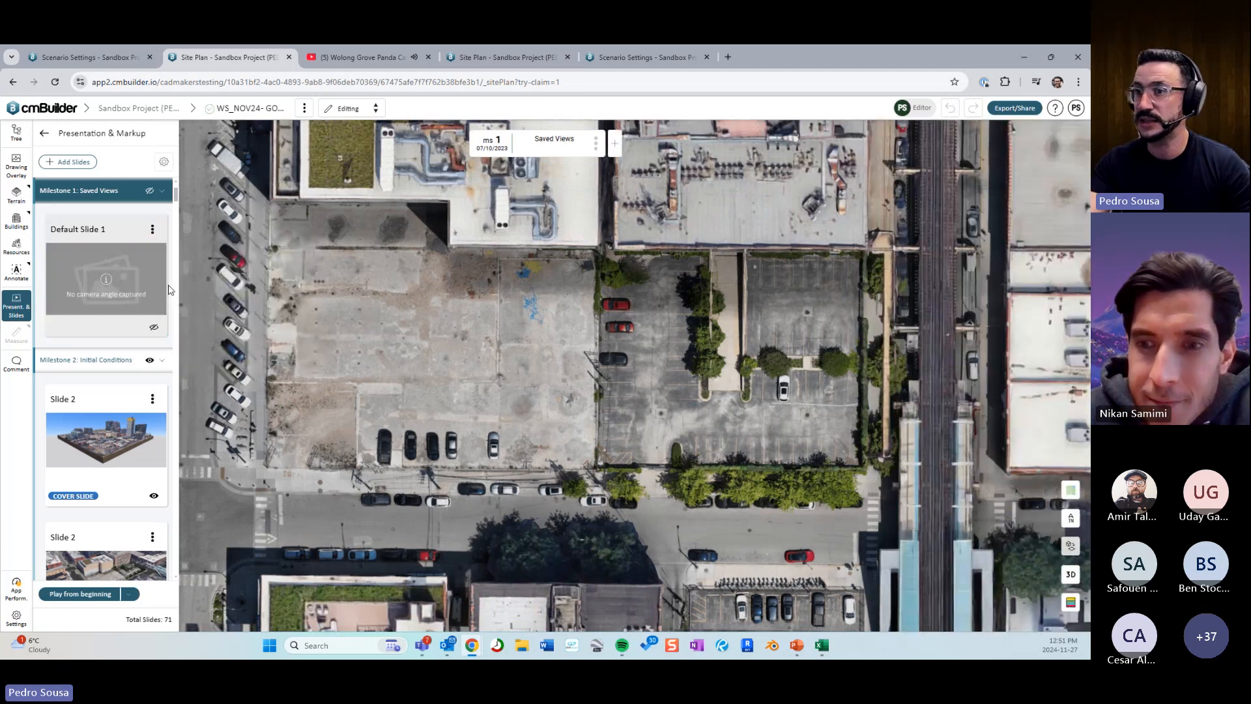
Make the Saved Views milestone's slides visible in the presentation.
scroll(483, 332, "down", 3)
left_click(161, 191)
left_click(162, 192)
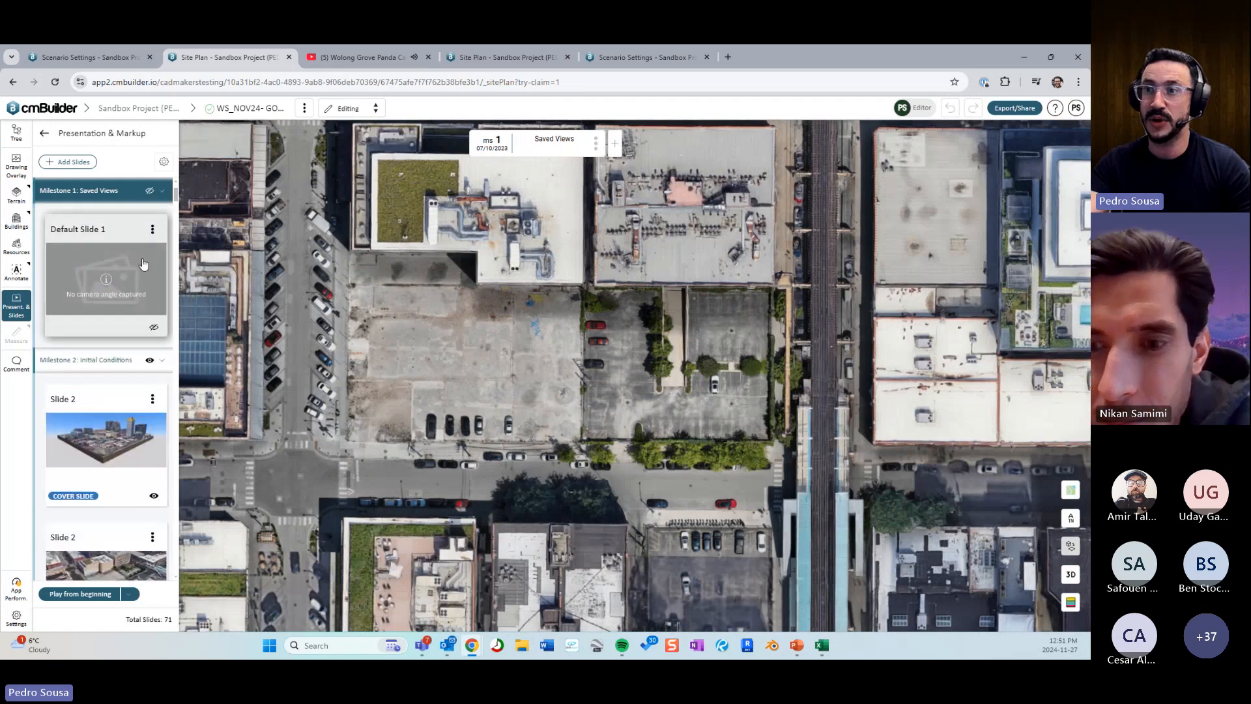
left_click(149, 190)
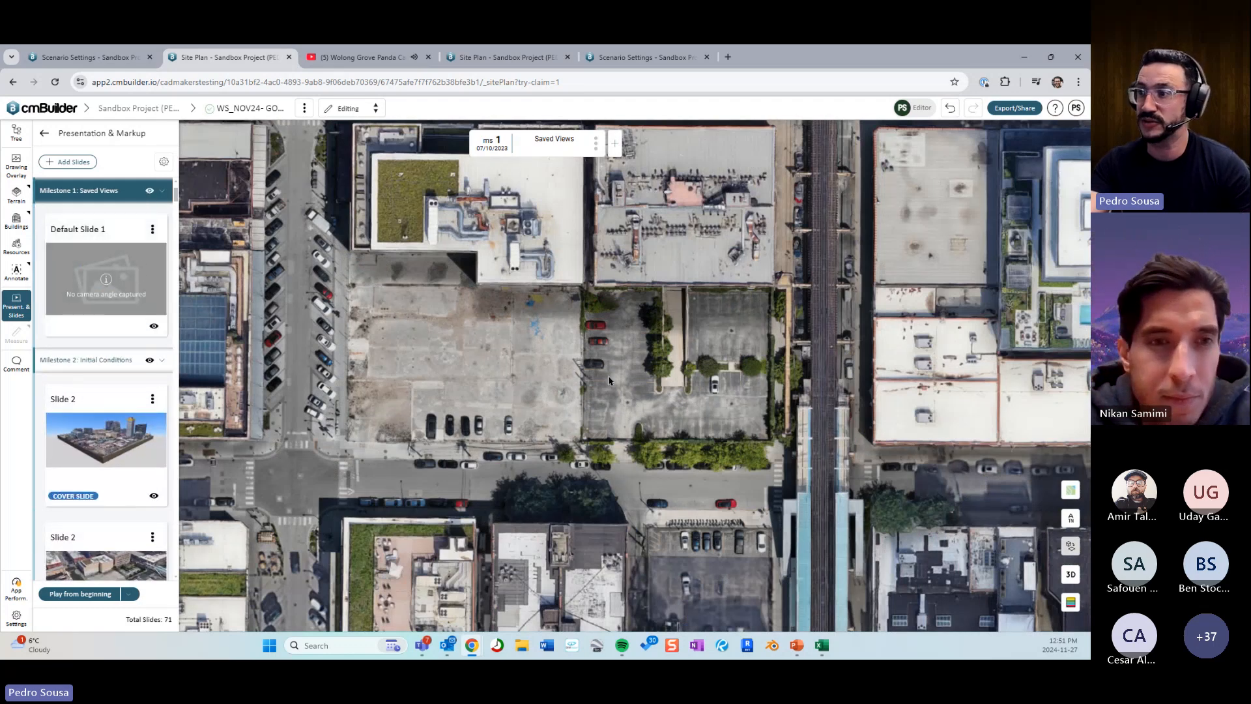
Capture a closer top-down view of the site as Default Slide 1's camera angle and hide the Saved Views milestone's slides.
scroll(609, 381, "up", 3)
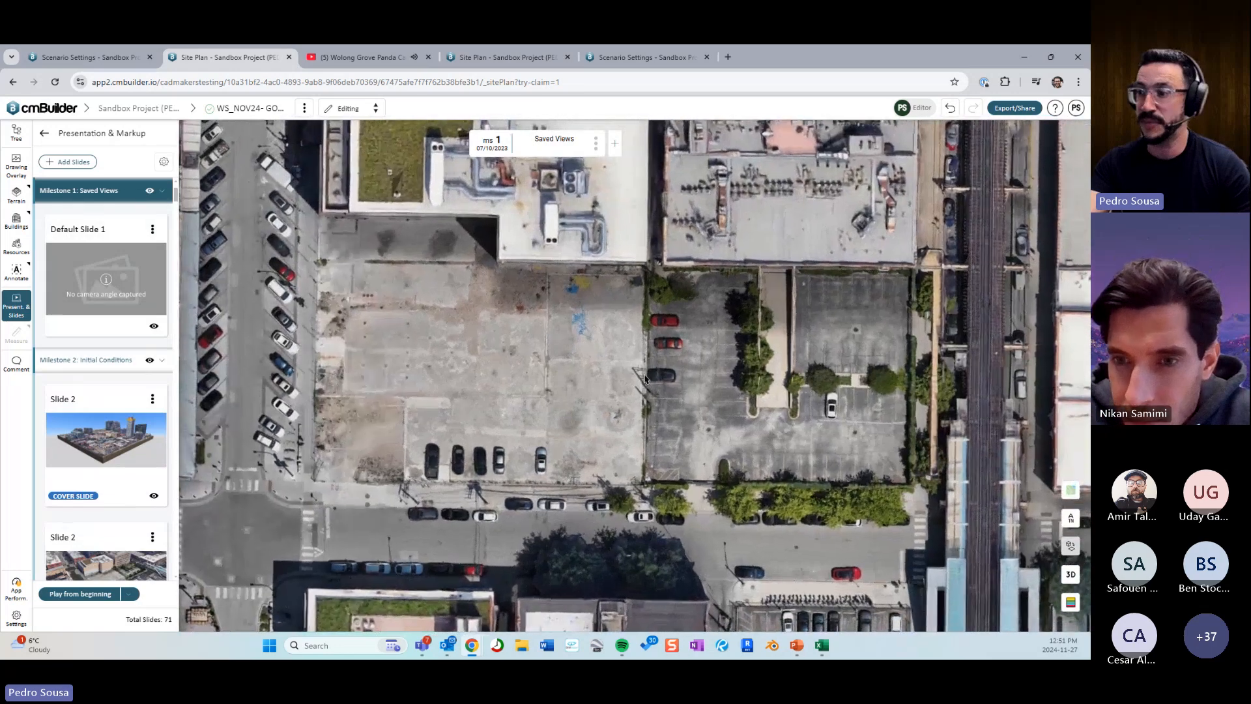
left_click_drag(645, 379, 645, 383)
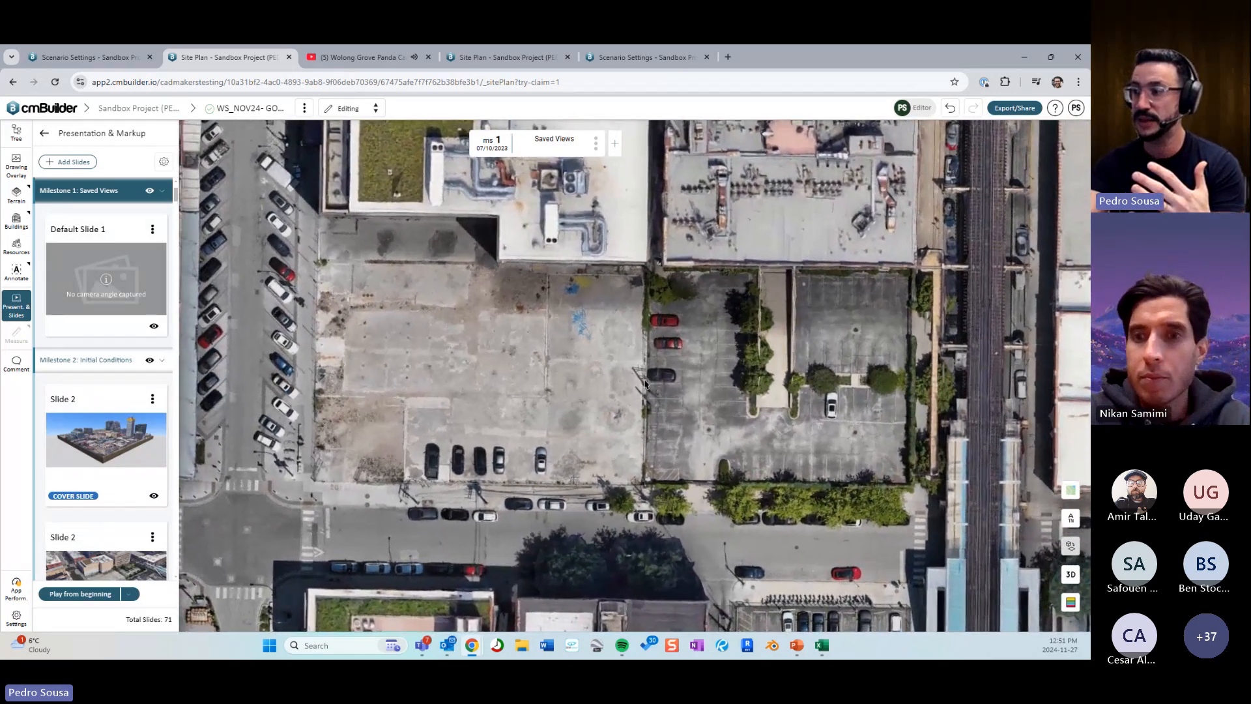
left_click(84, 285)
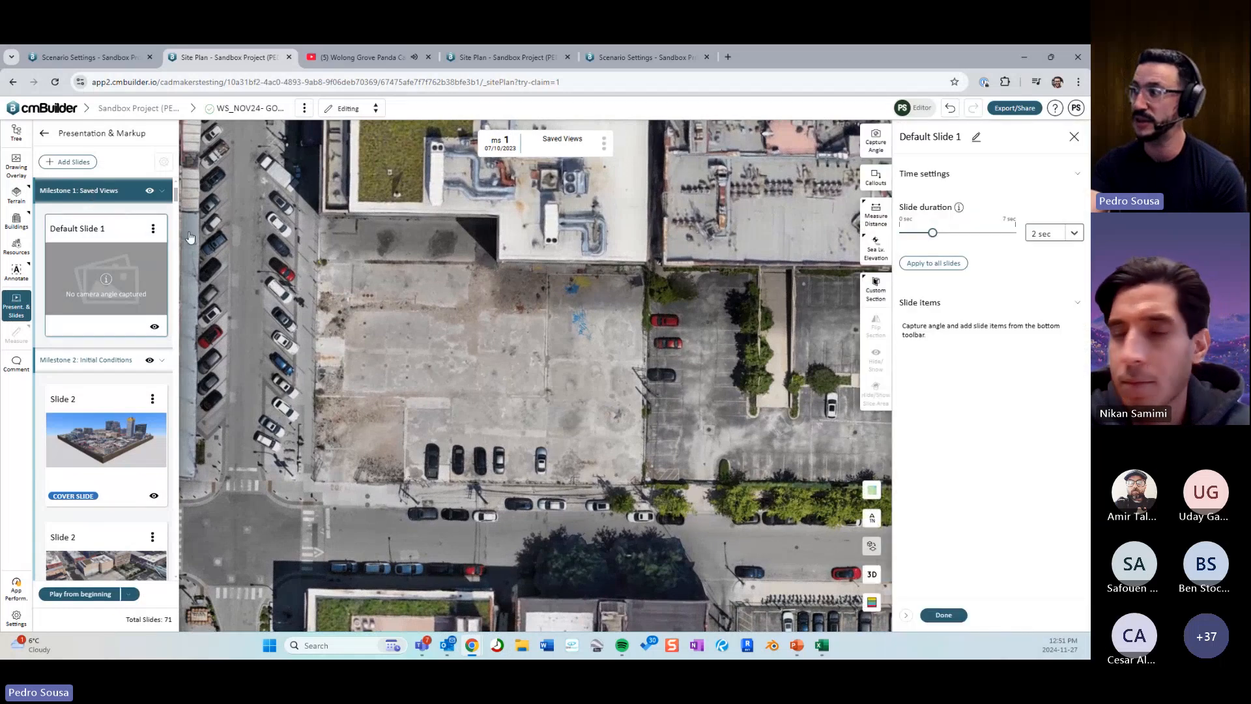
left_click(876, 142)
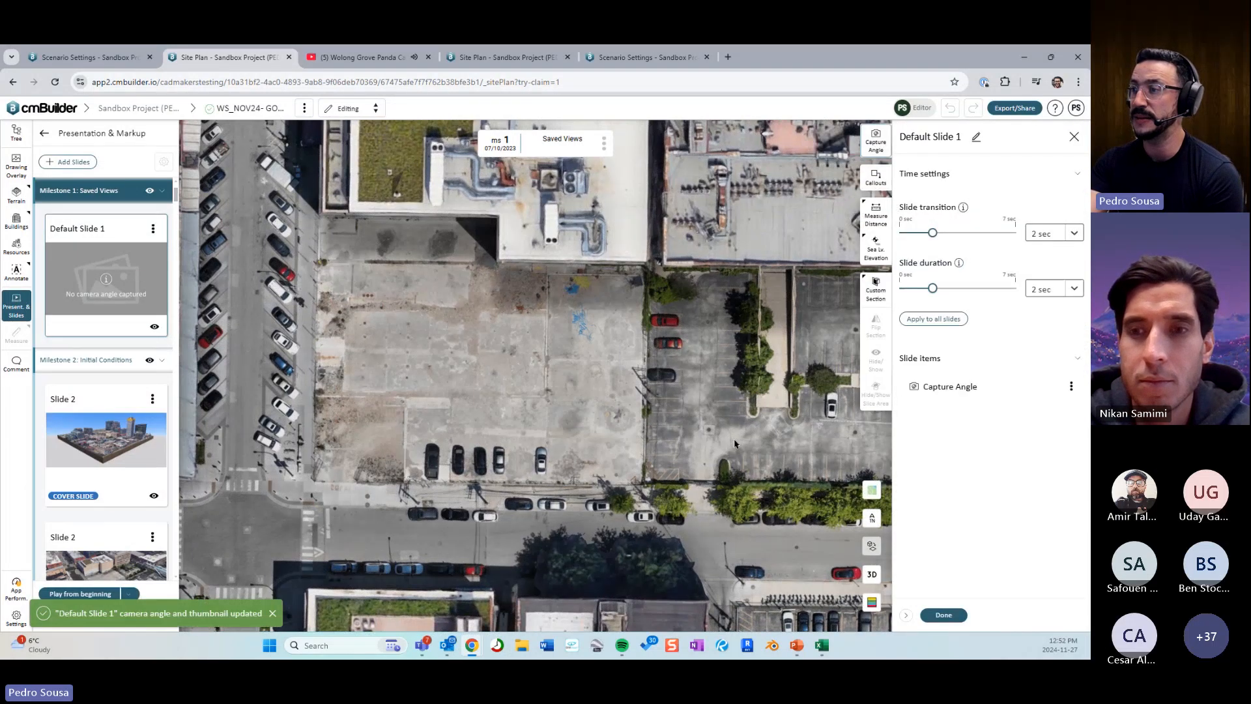
left_click(944, 615)
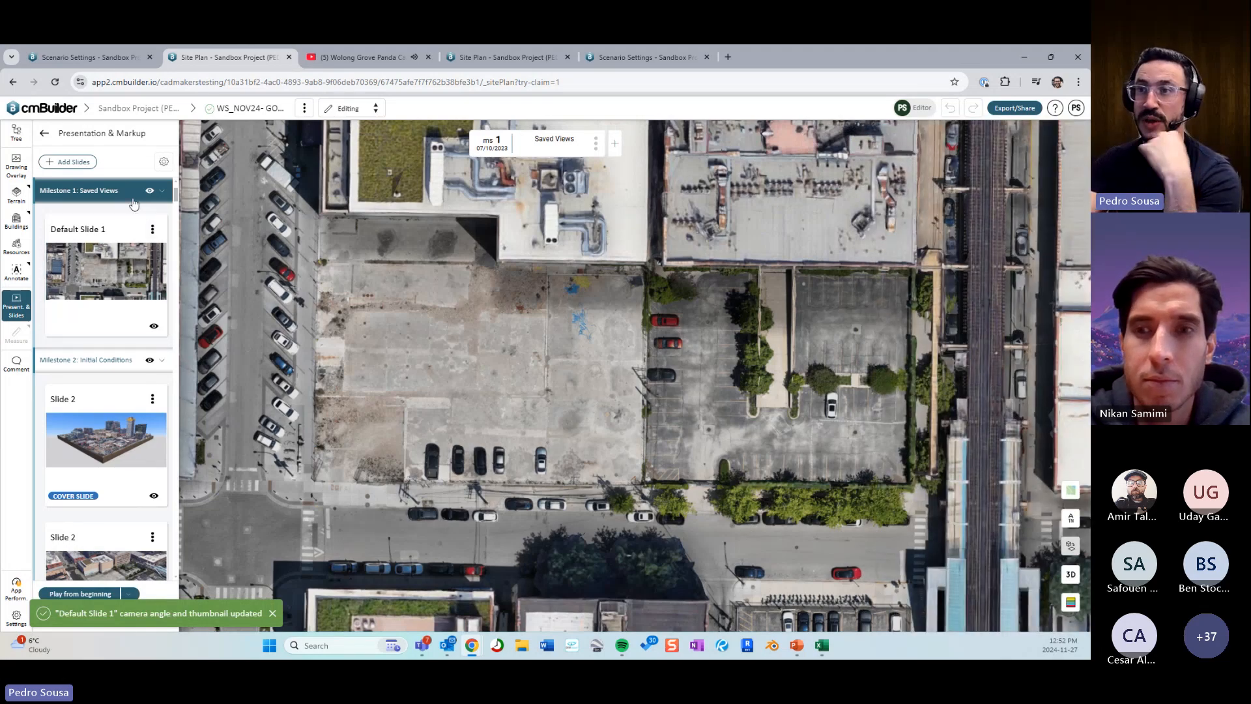
scroll(177, 195, "up", 2)
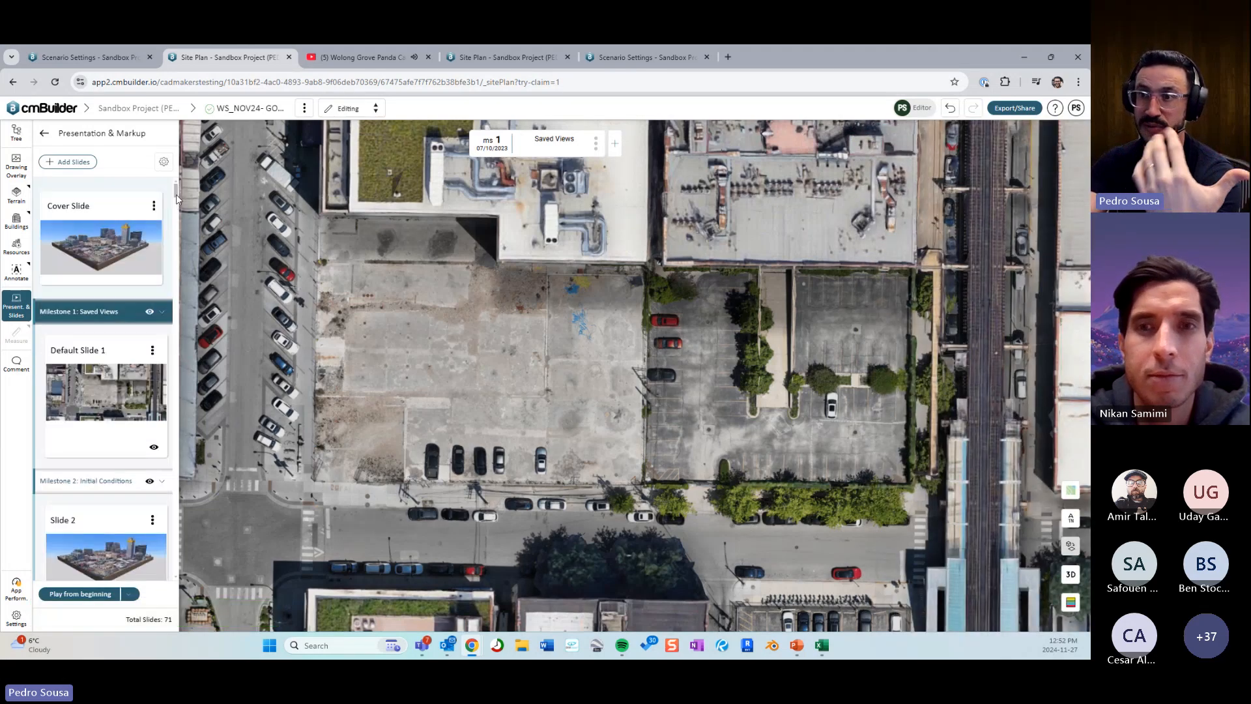
left_click(149, 314)
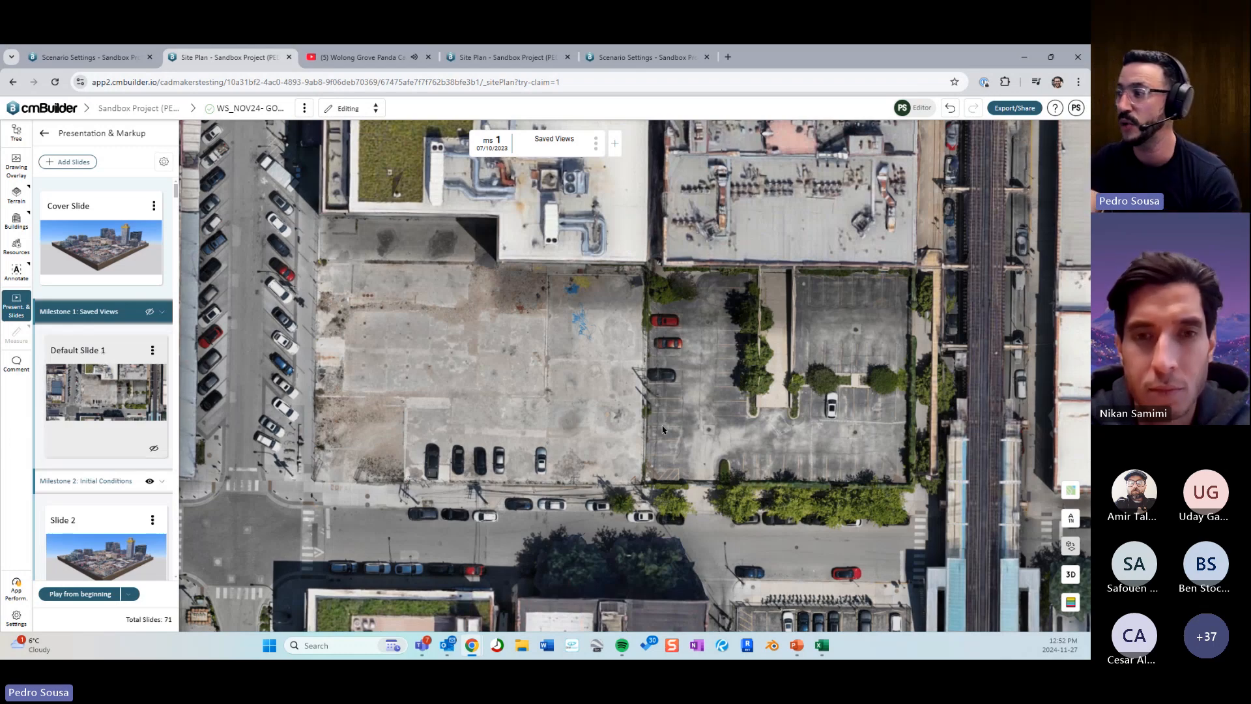
Show the site plan in 3D from a different angle and advance to milestone 3, Site Mobilization.
left_click_drag(662, 430, 584, 390)
left_click(1070, 575)
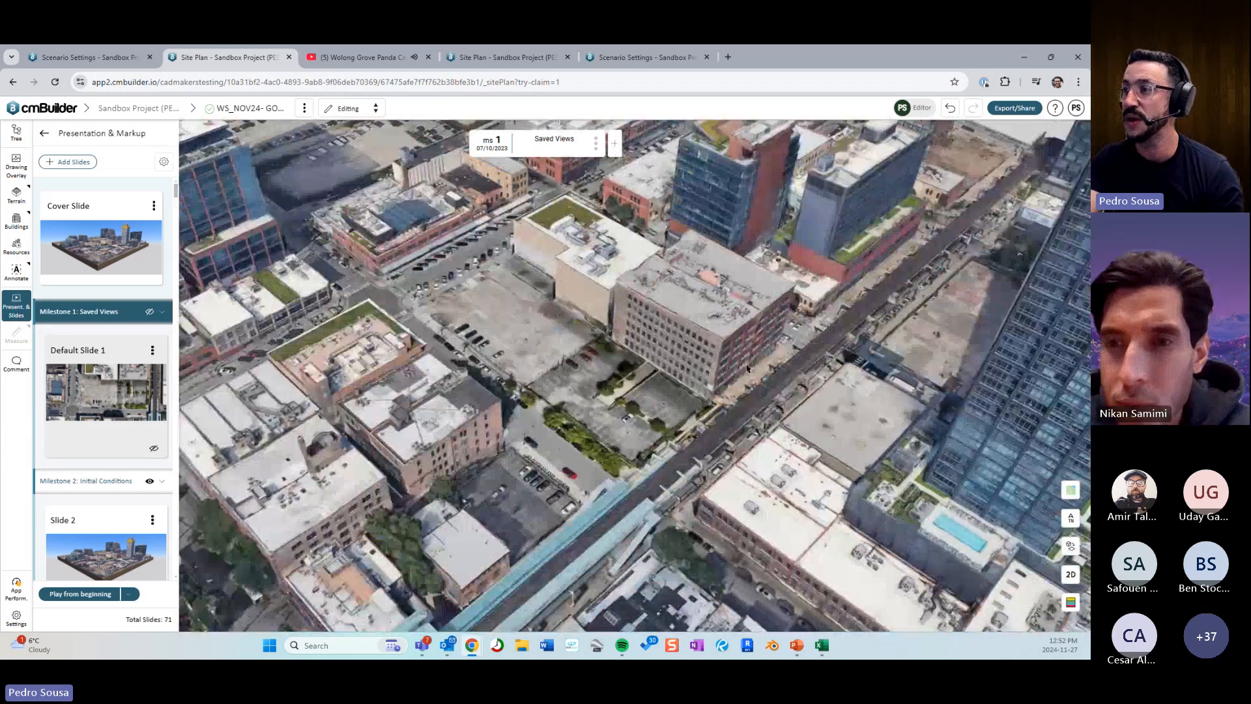
scroll(747, 369, "down", 5)
left_click_drag(747, 369, 674, 409)
scroll(674, 409, "up", 3)
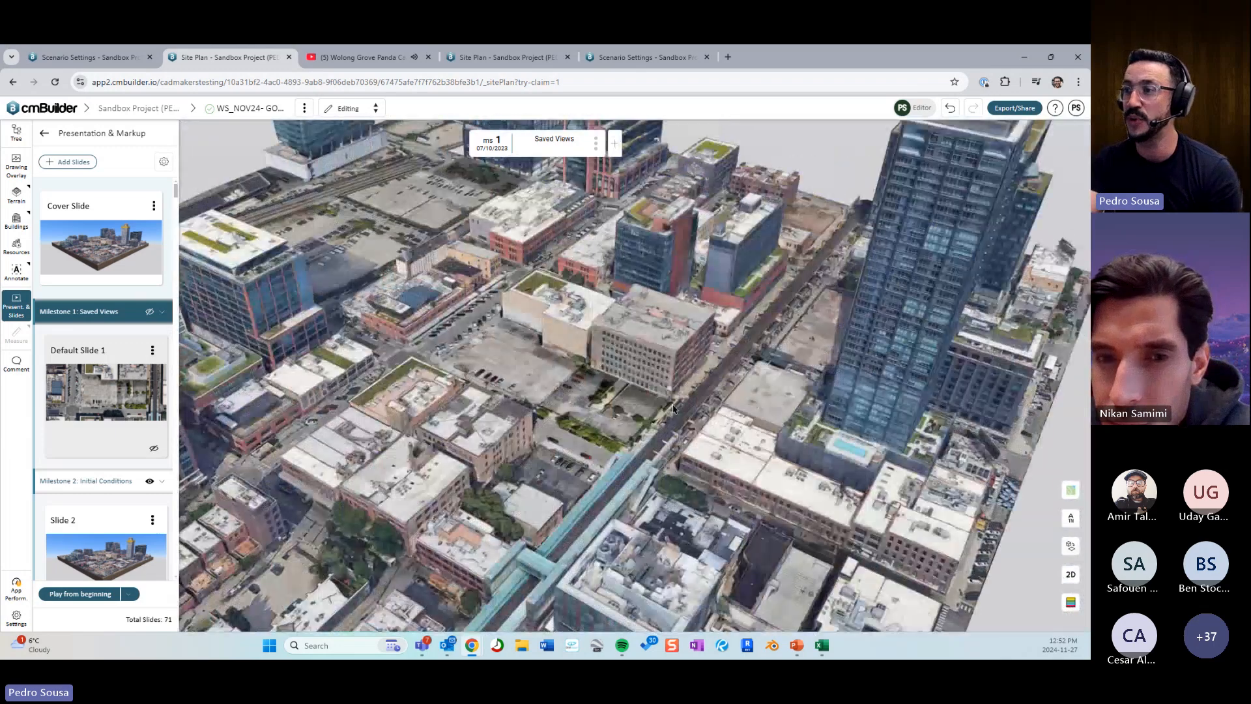
scroll(674, 410, "up", 3)
key("Right")
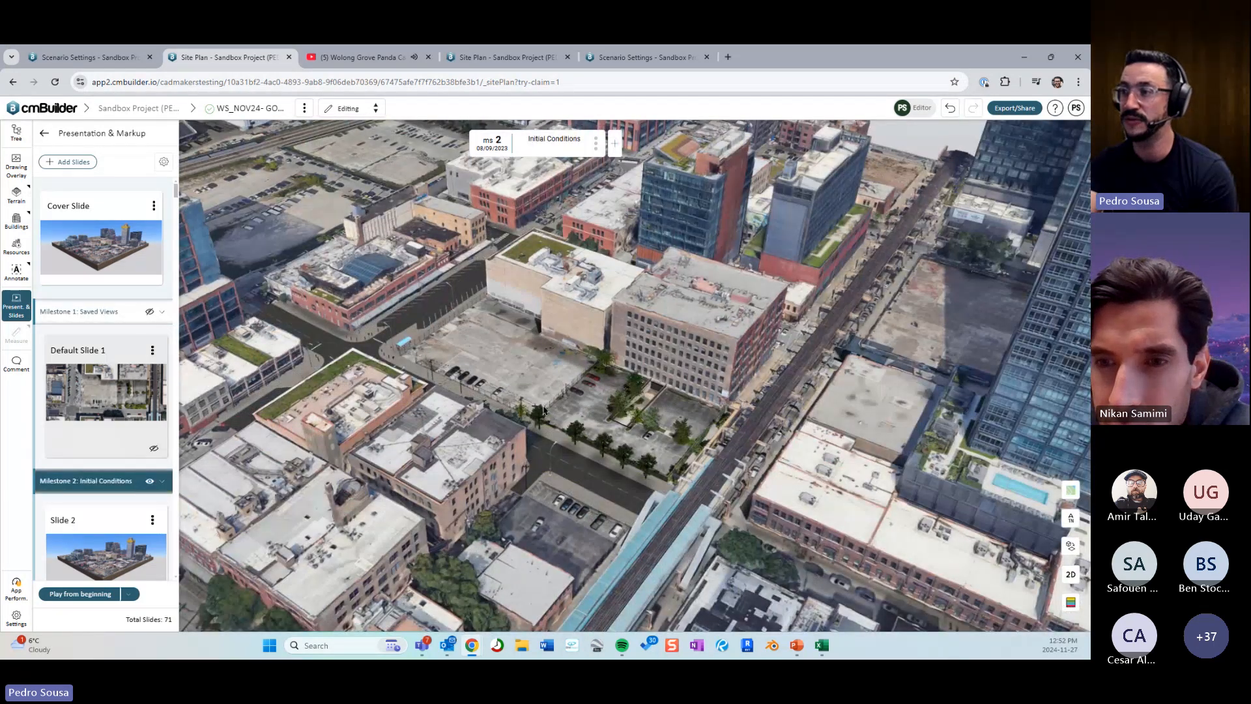
key("Right")
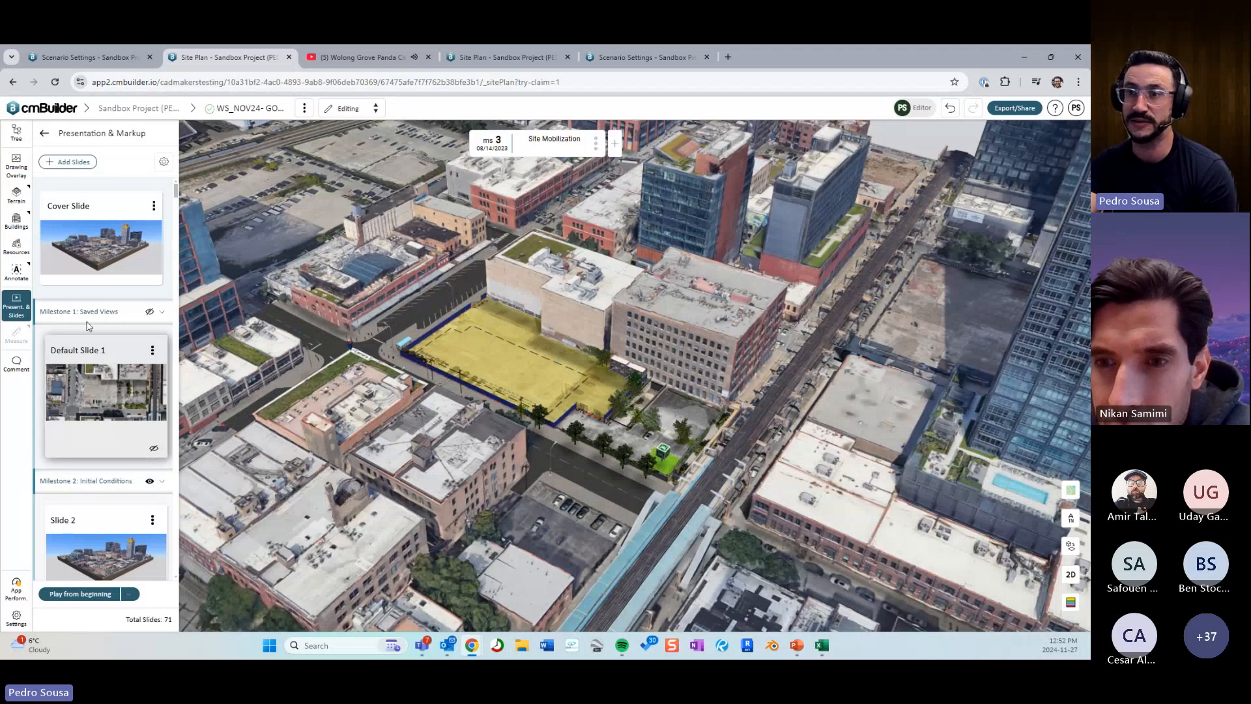
Restore Default Slide 1's saved camera angle and go to milestone 3, Site Mobilization, through the project schedule.
left_click(112, 376)
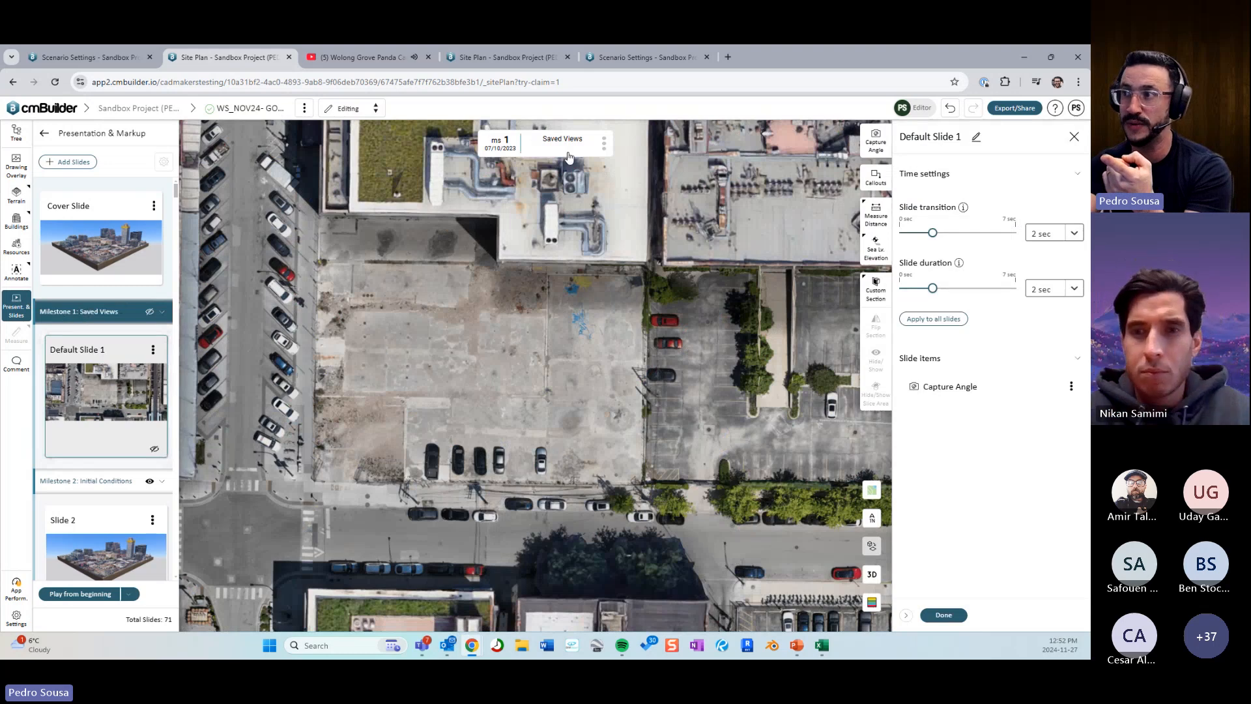
left_click(944, 615)
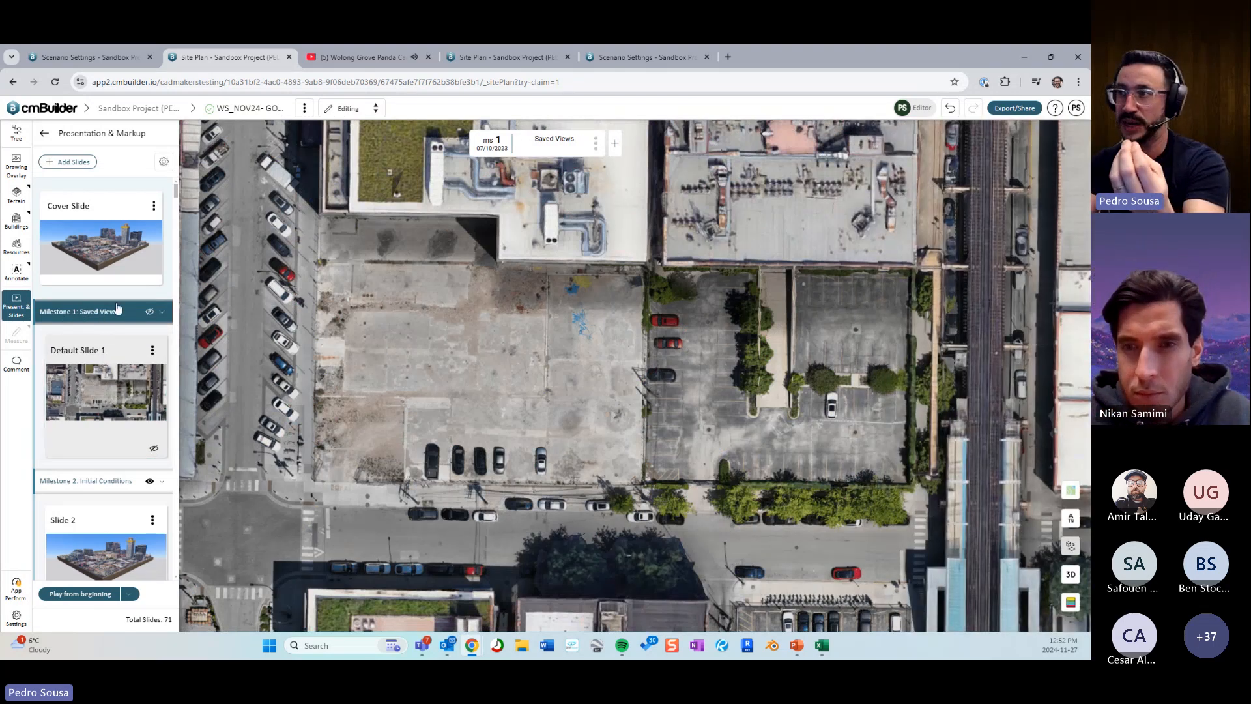
left_click(596, 144)
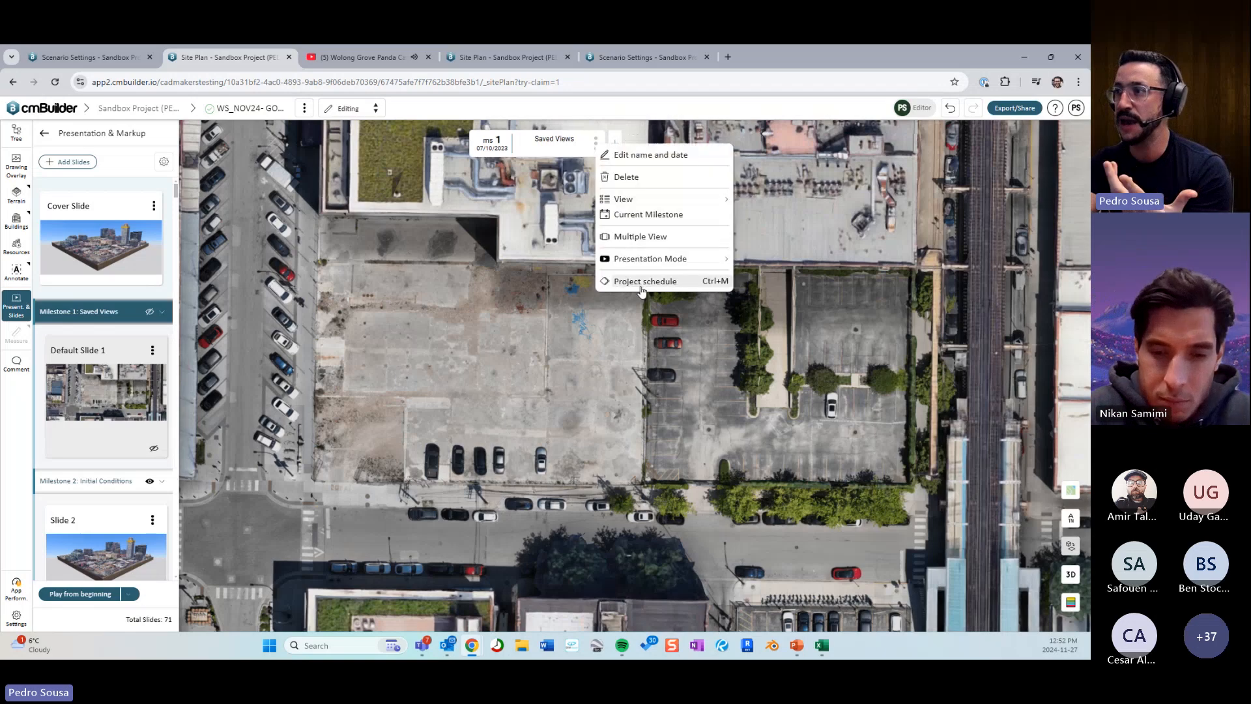
left_click(652, 285)
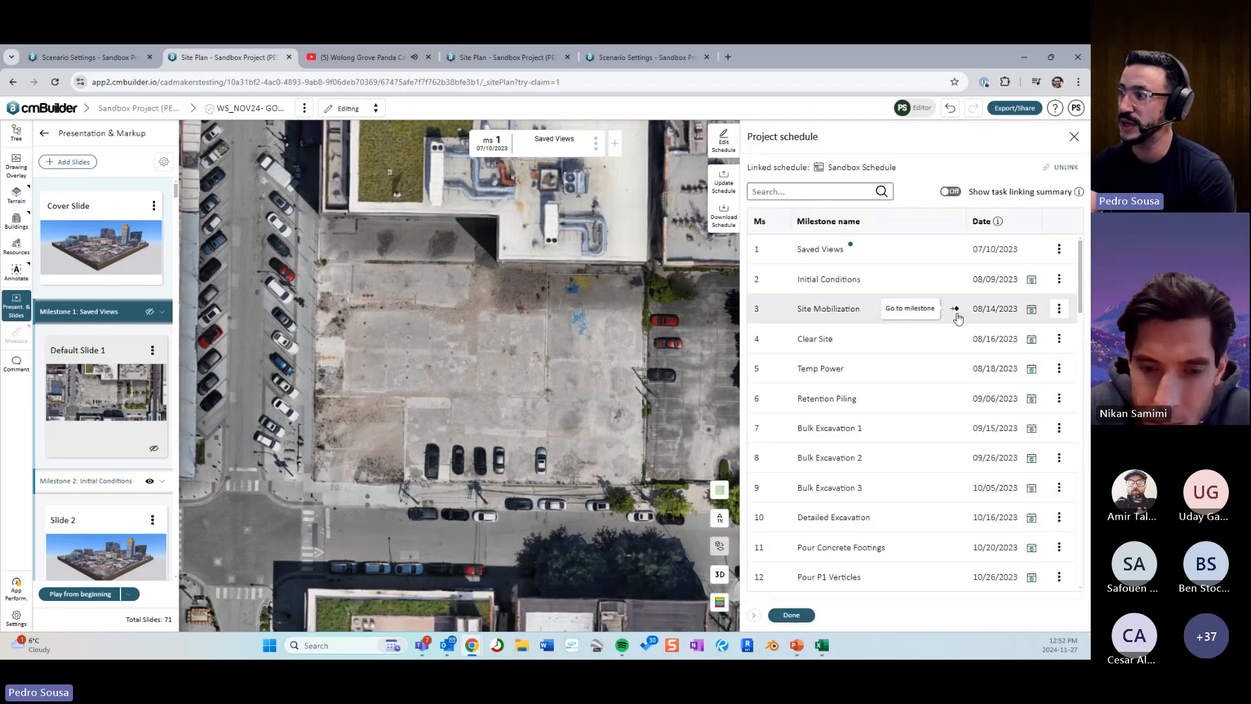
left_click(792, 615)
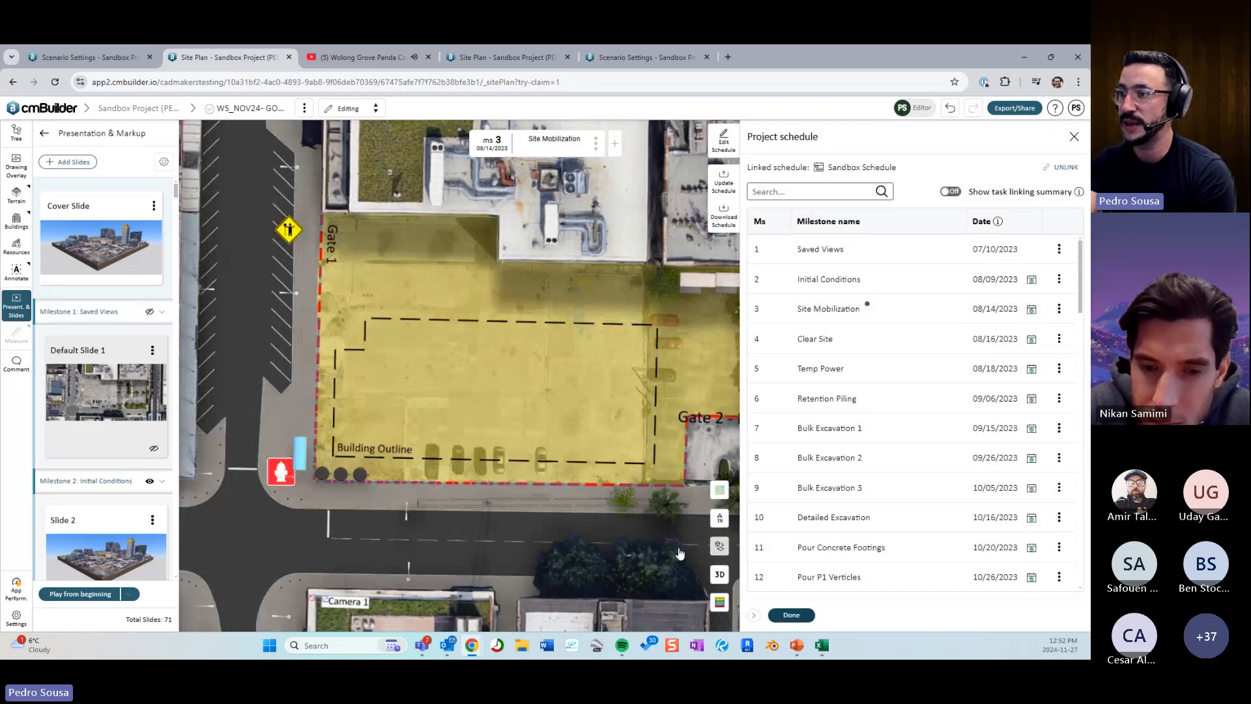
left_click(43, 133)
left_click(16, 133)
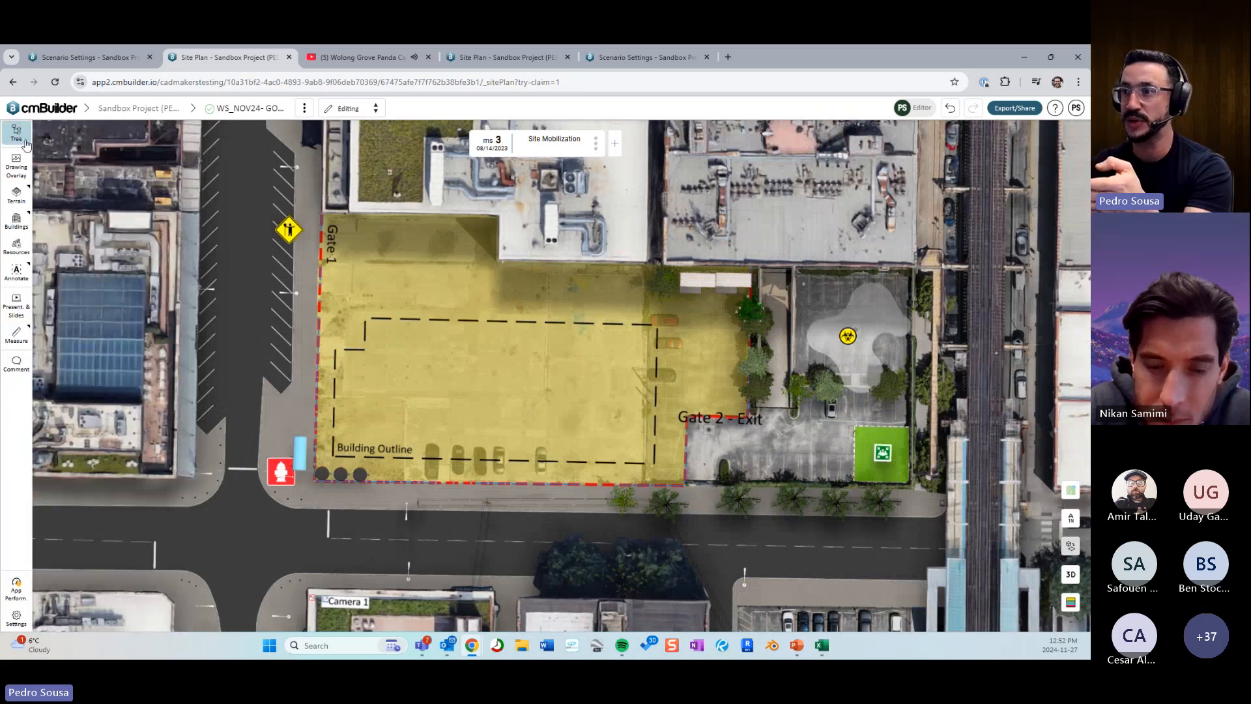
Export the current view of the Site Mobilization milestone as a PNG at screen resolution.
left_click(1033, 113)
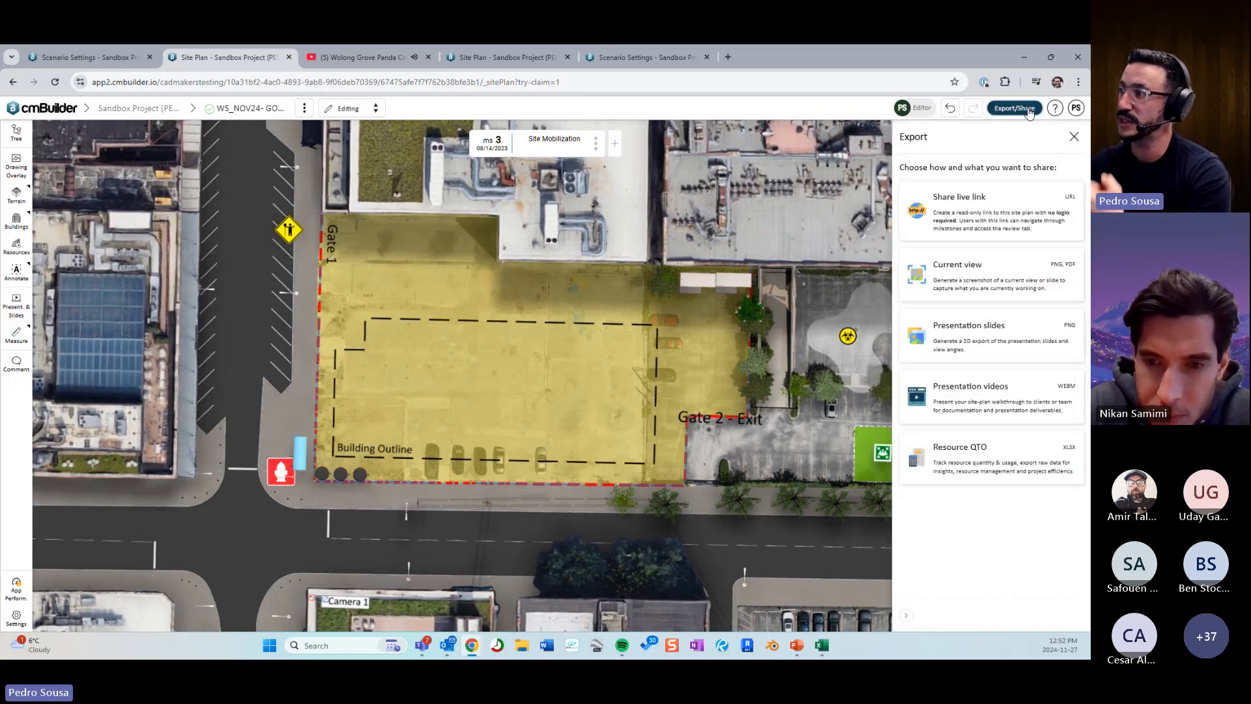
left_click(960, 292)
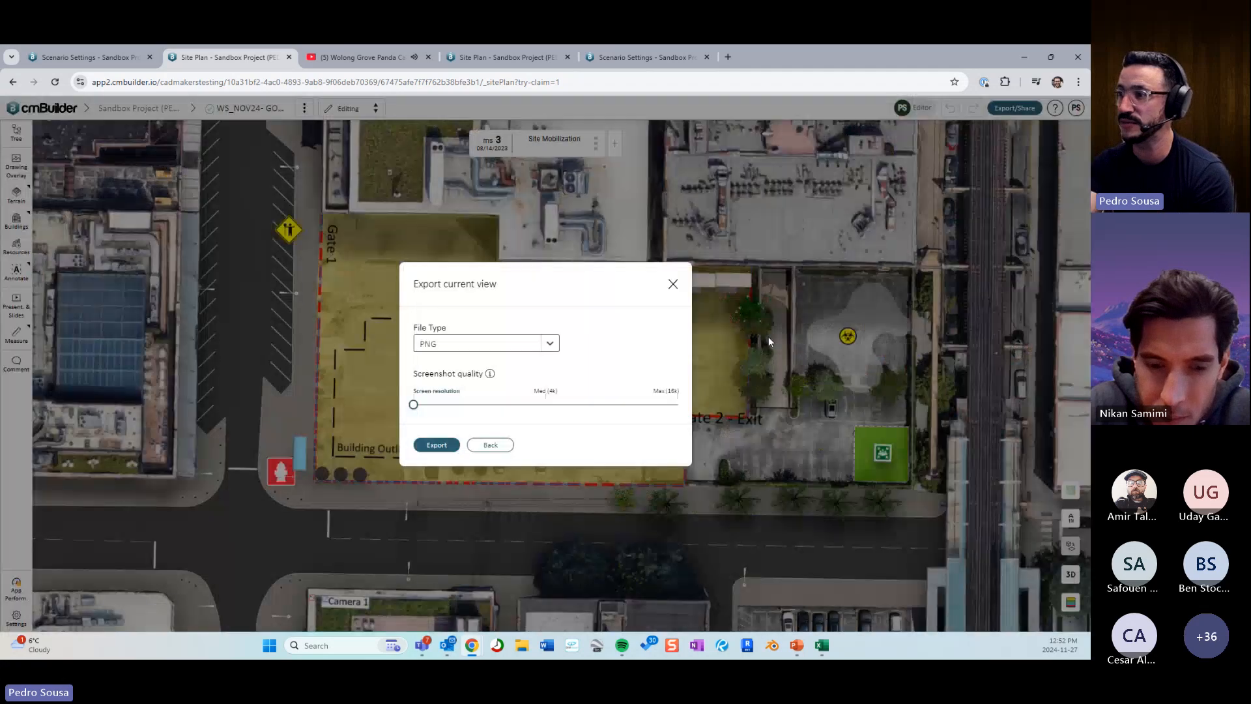
left_click(455, 444)
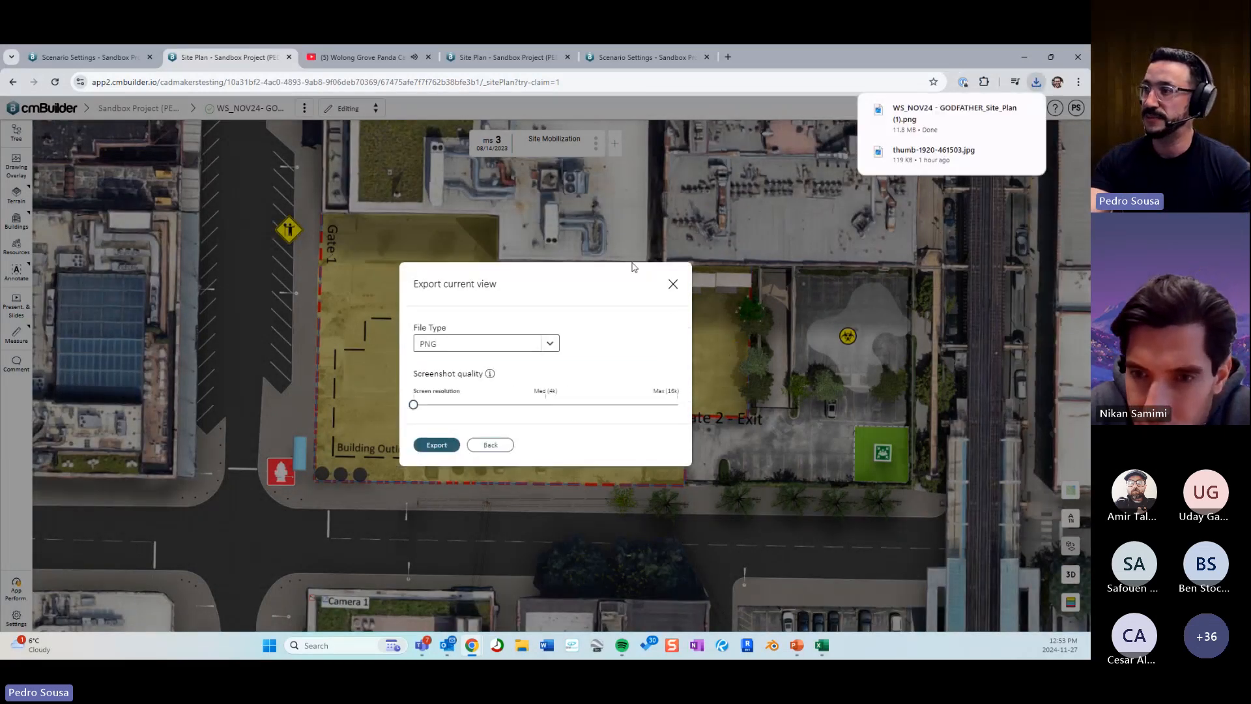
left_click(671, 282)
Open the exported site plan PNG and examine it at full window size.
left_click(1035, 83)
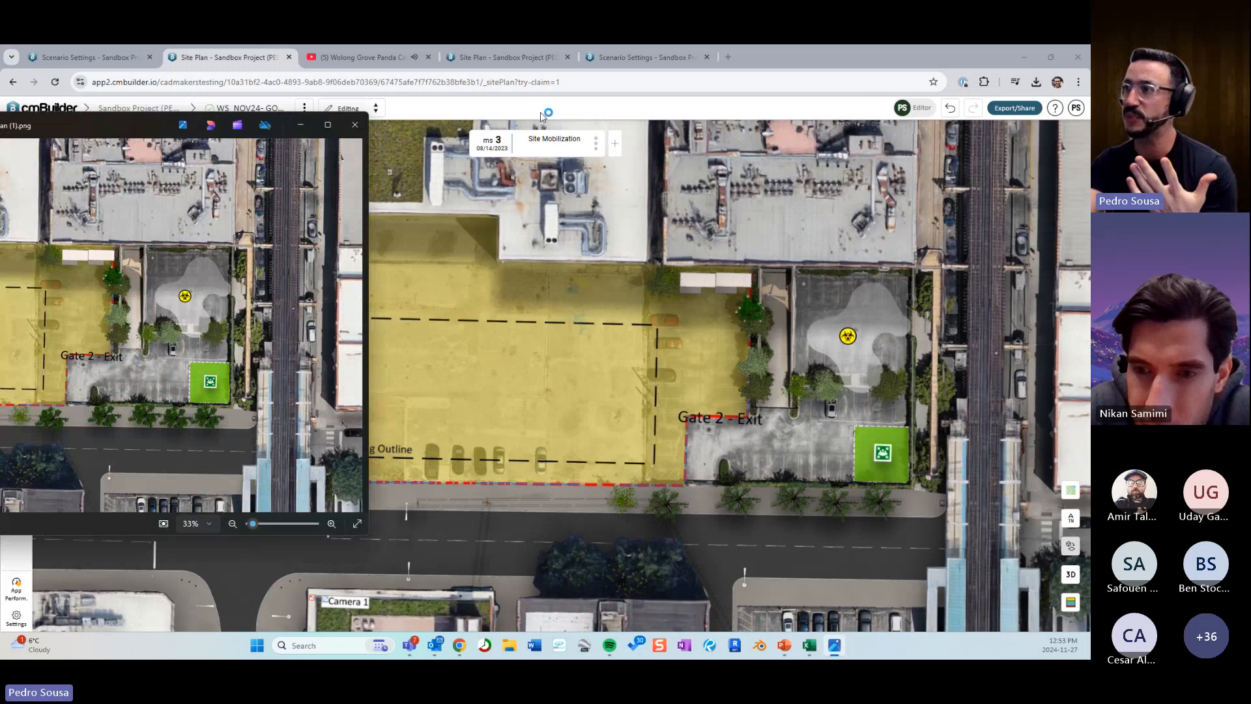
left_click_drag(543, 117, 709, 103)
double_click(709, 103)
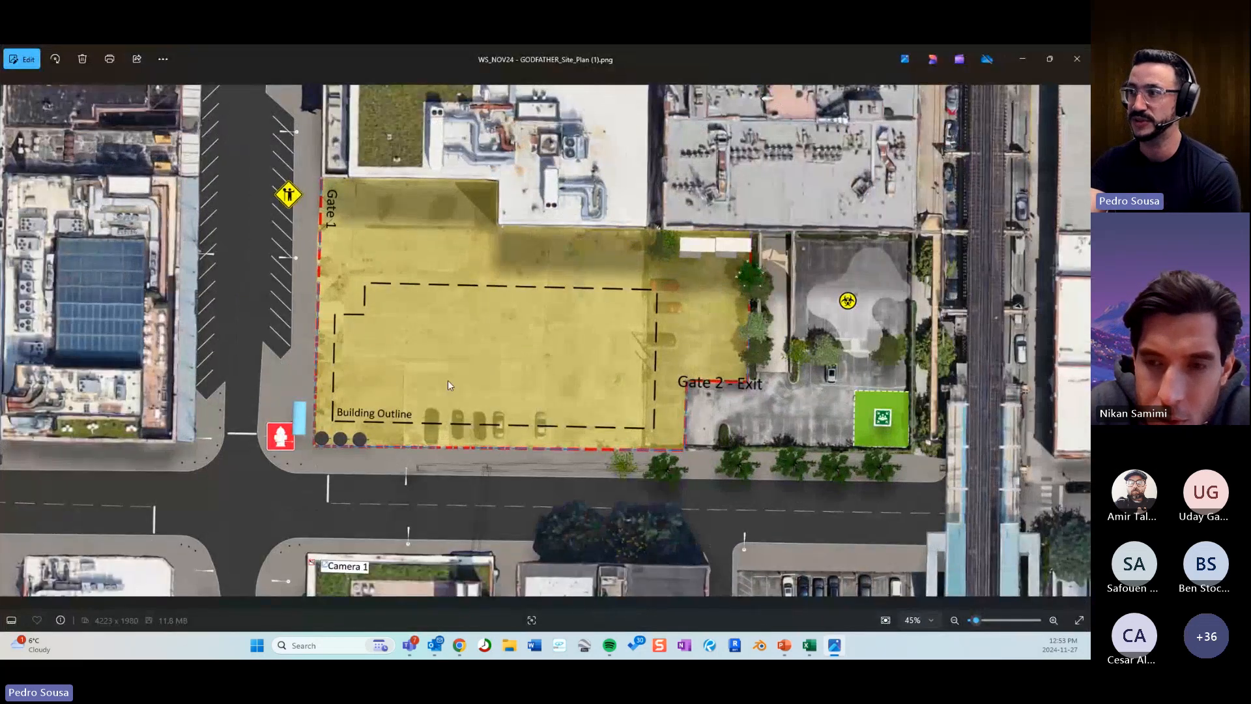
left_click(1023, 58)
Advance through the milestones to milestone 7, Bulk Excavation 1, and shift and rotate the plan view.
left_click(632, 144)
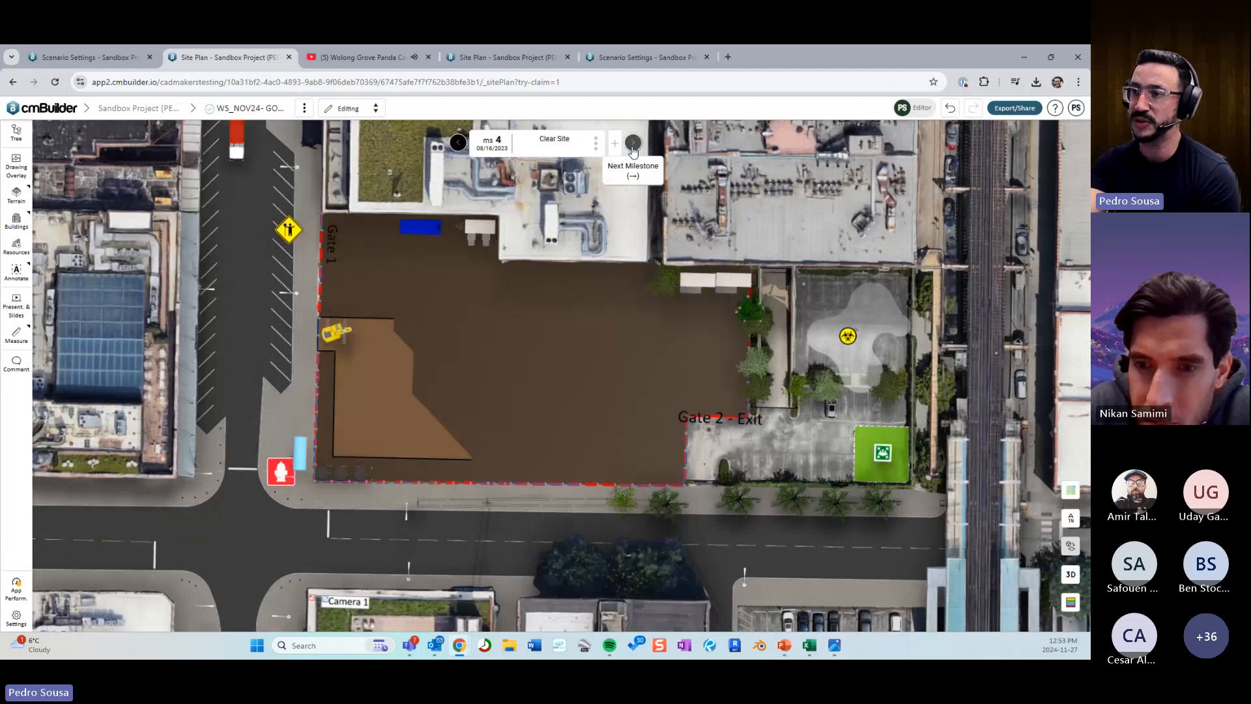
left_click(633, 143)
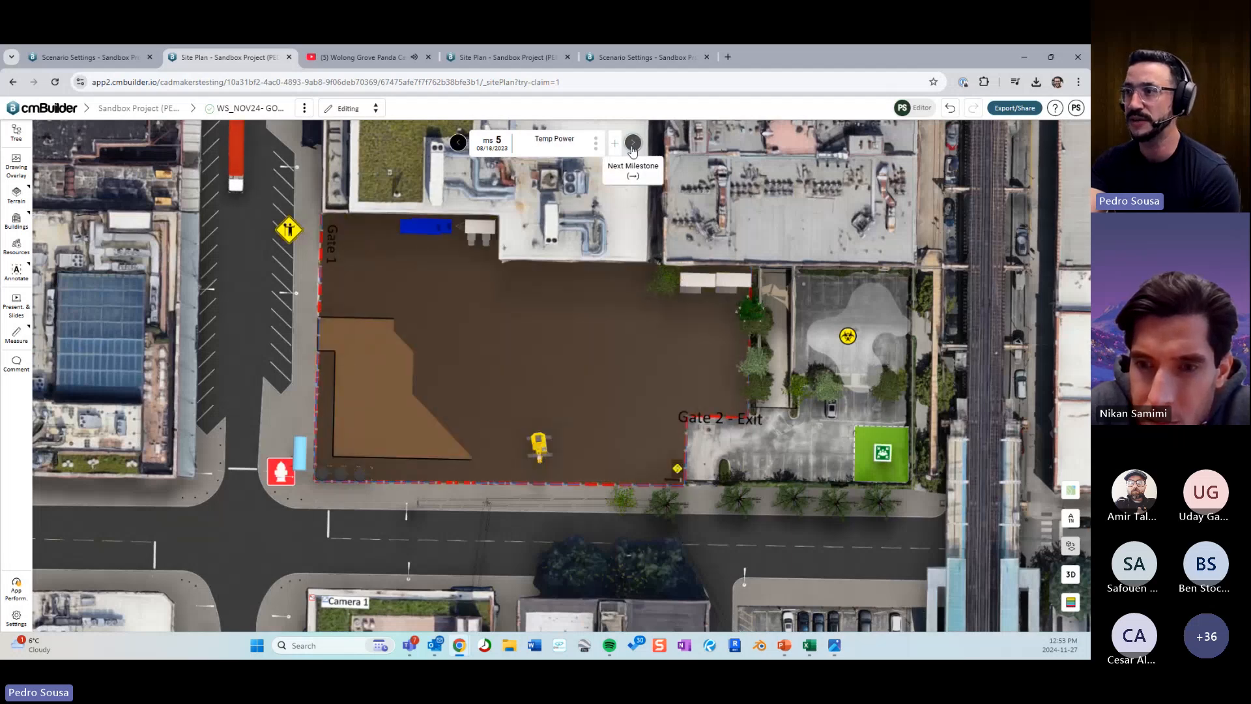
left_click(633, 143)
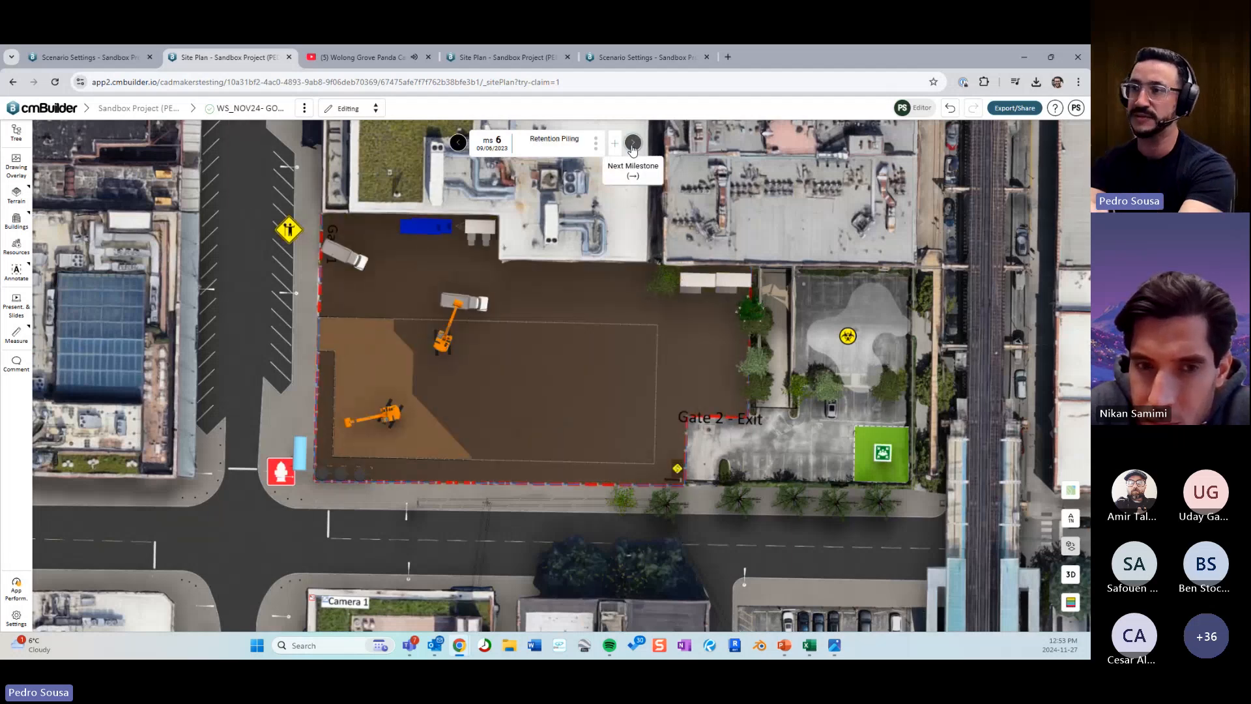
left_click(633, 144)
right_click_drag(476, 288, 373, 273)
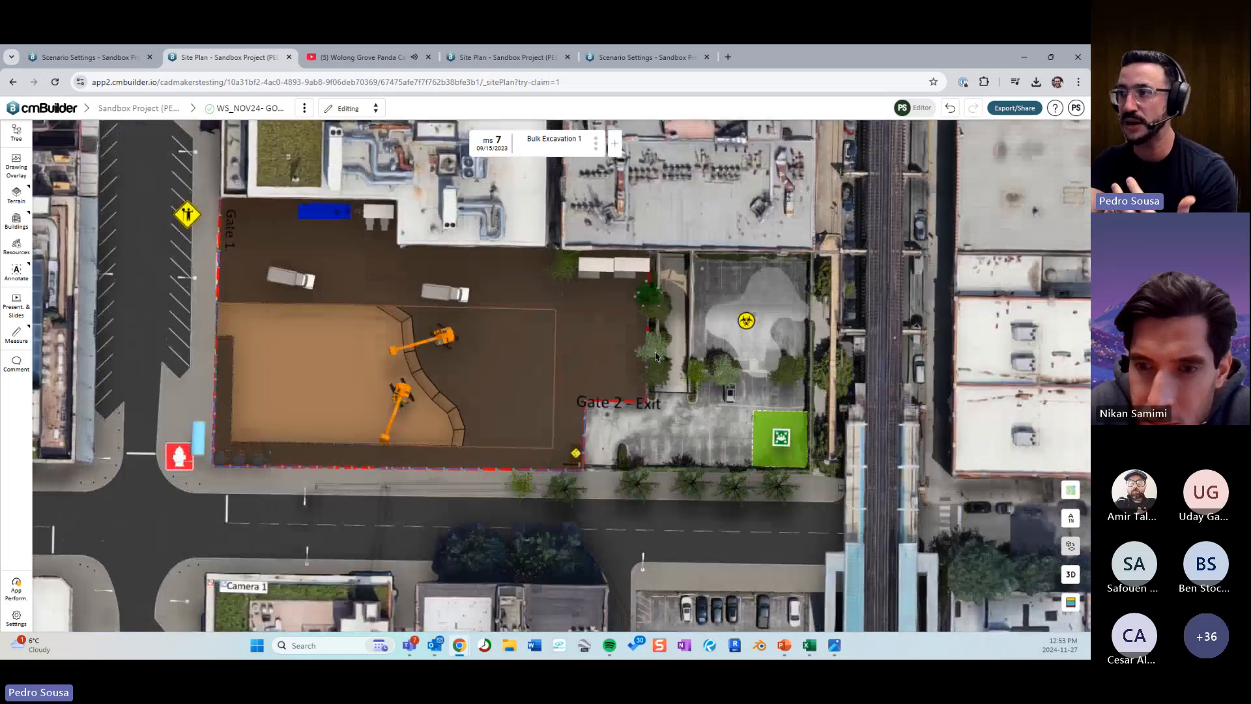
left_click_drag(641, 346, 603, 347)
Restore the camera angle saved in Default Slide 1 and go to milestone 6, Retention Piling, through the project schedule.
left_click(16, 305)
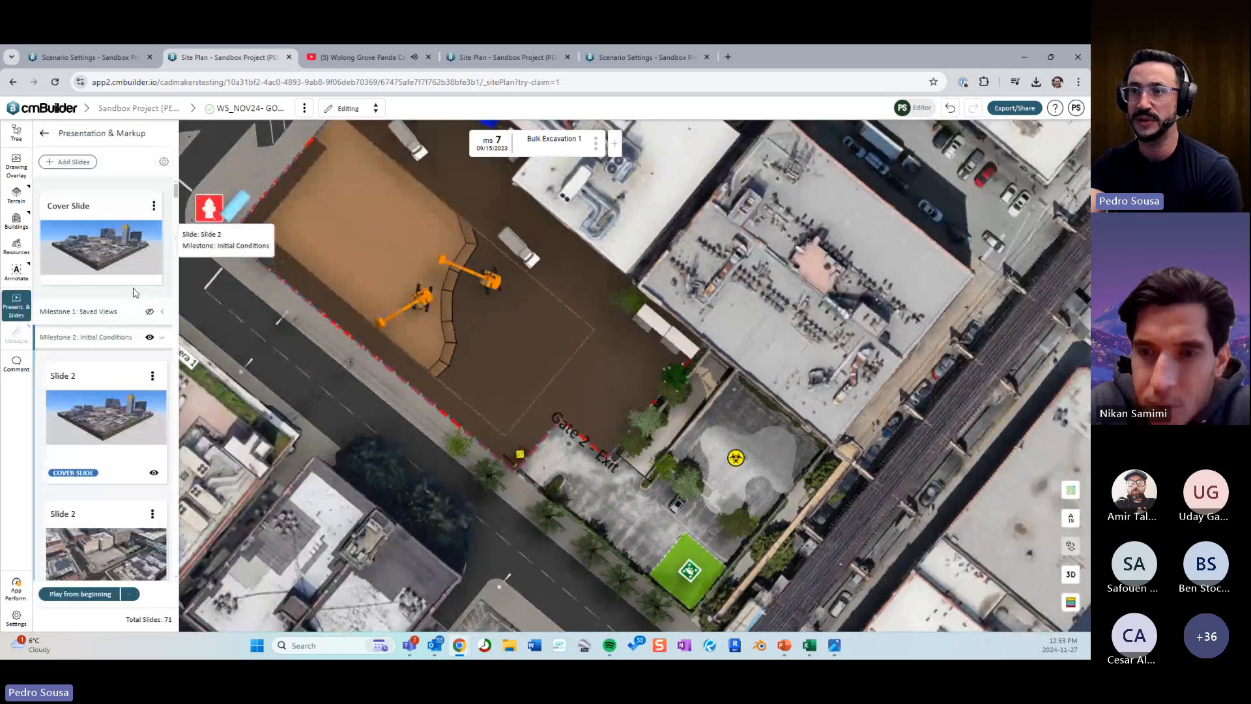
left_click(108, 312)
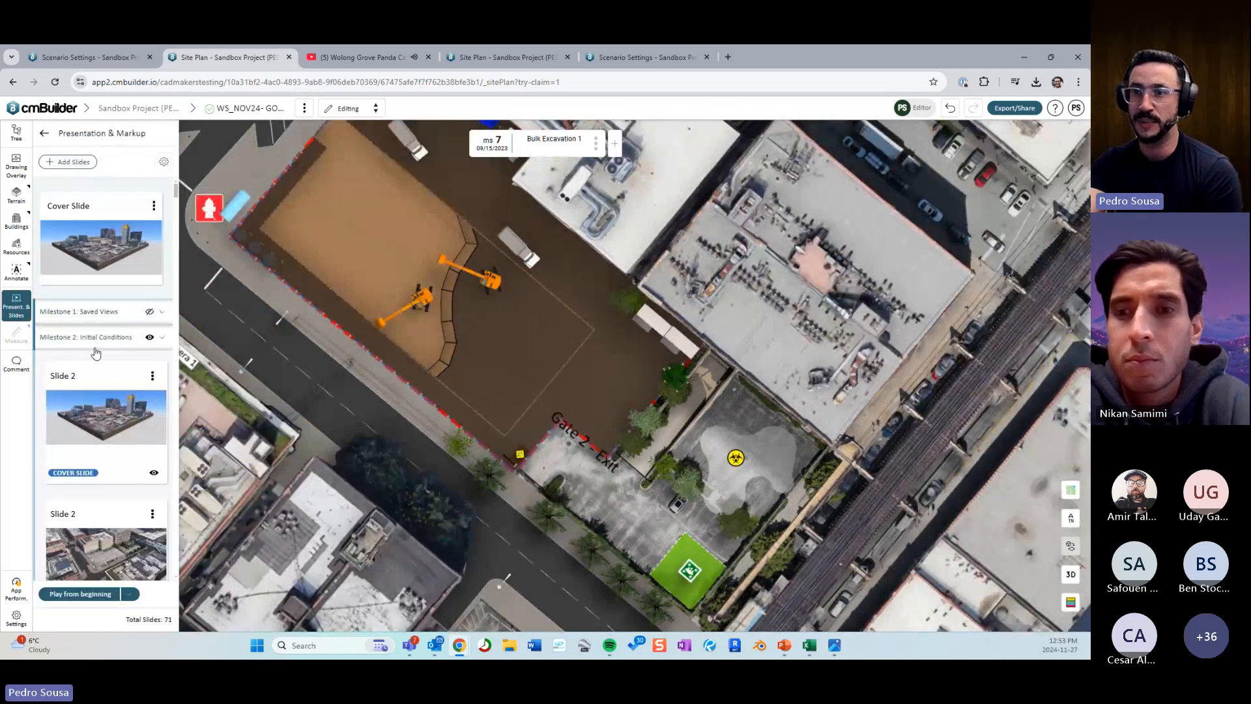
left_click(104, 391)
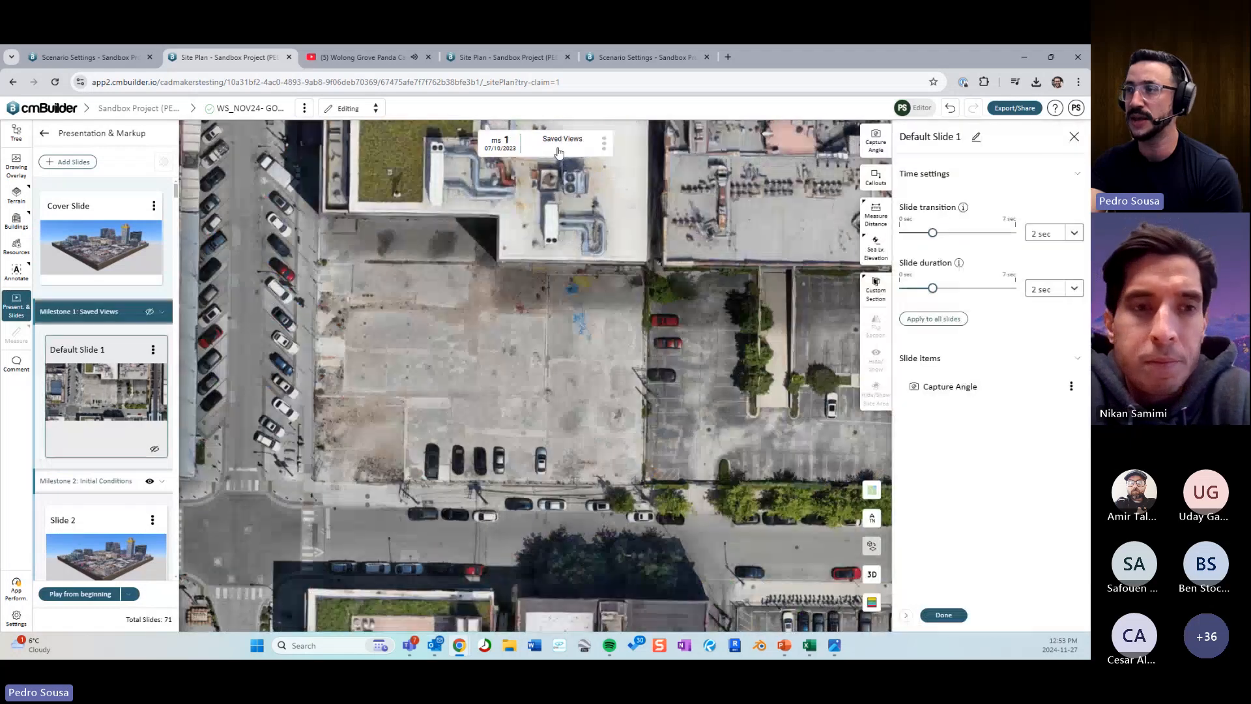
left_click(604, 142)
left_click(652, 278)
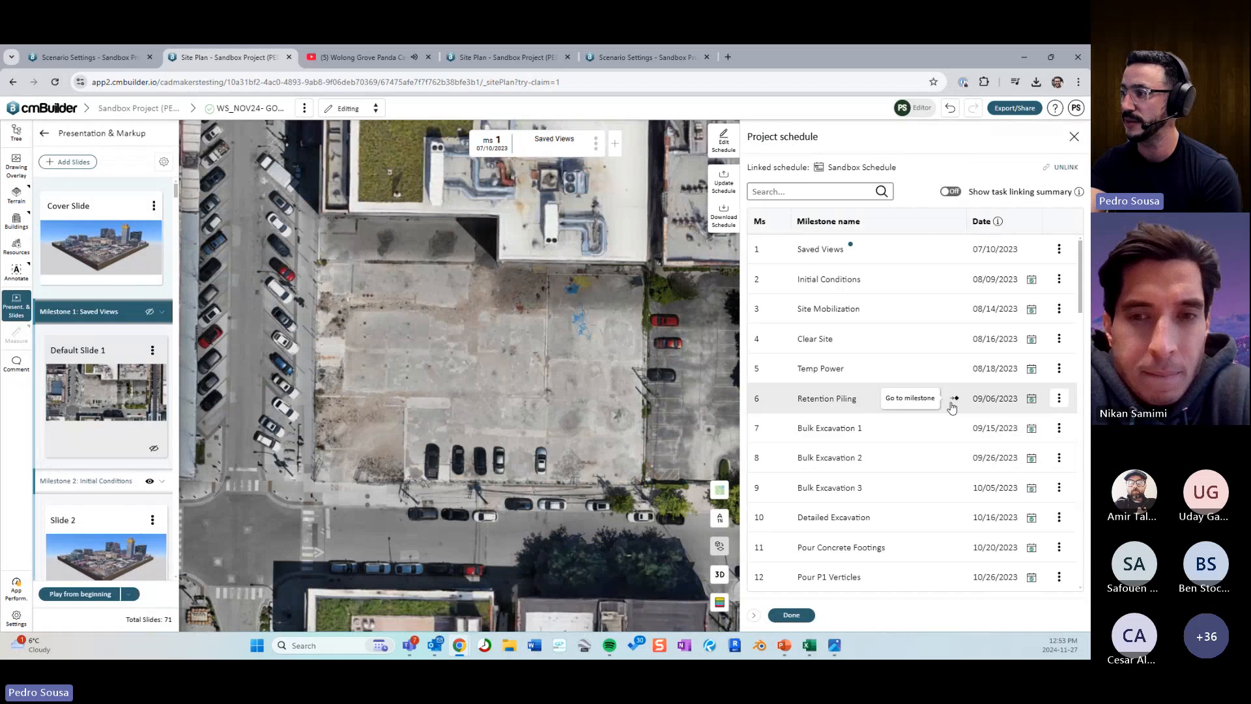
left_click(806, 616)
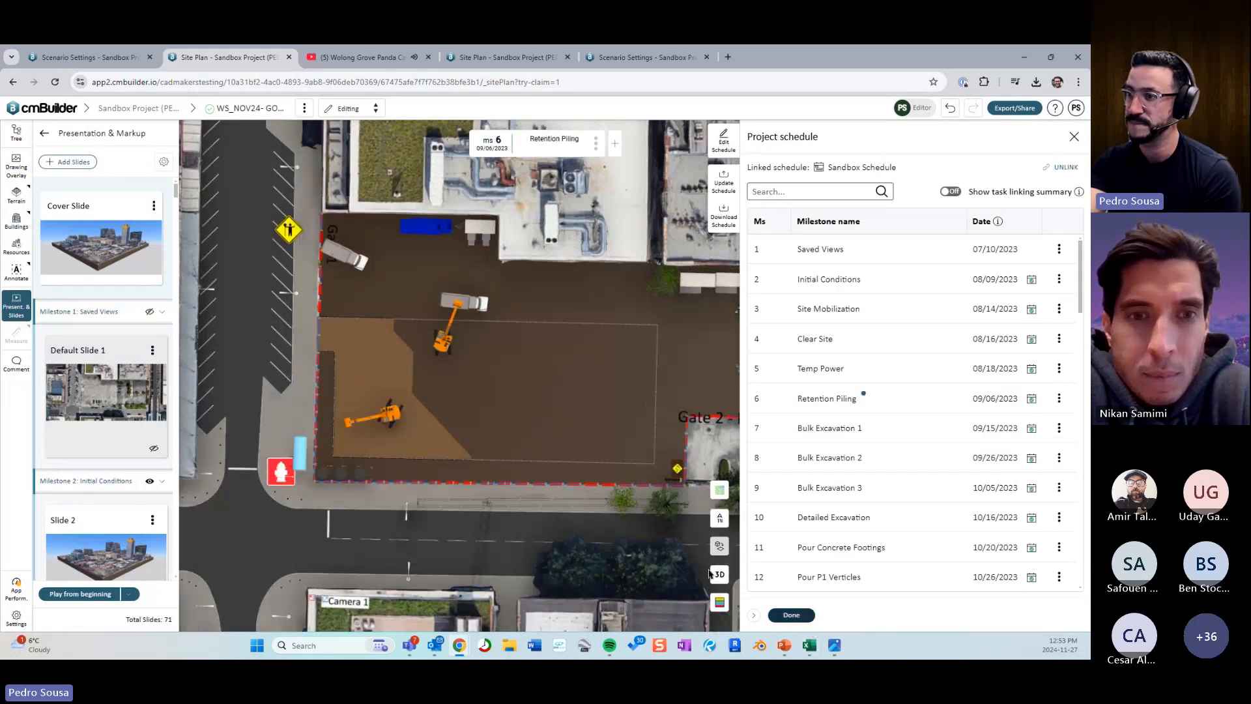
left_click(16, 133)
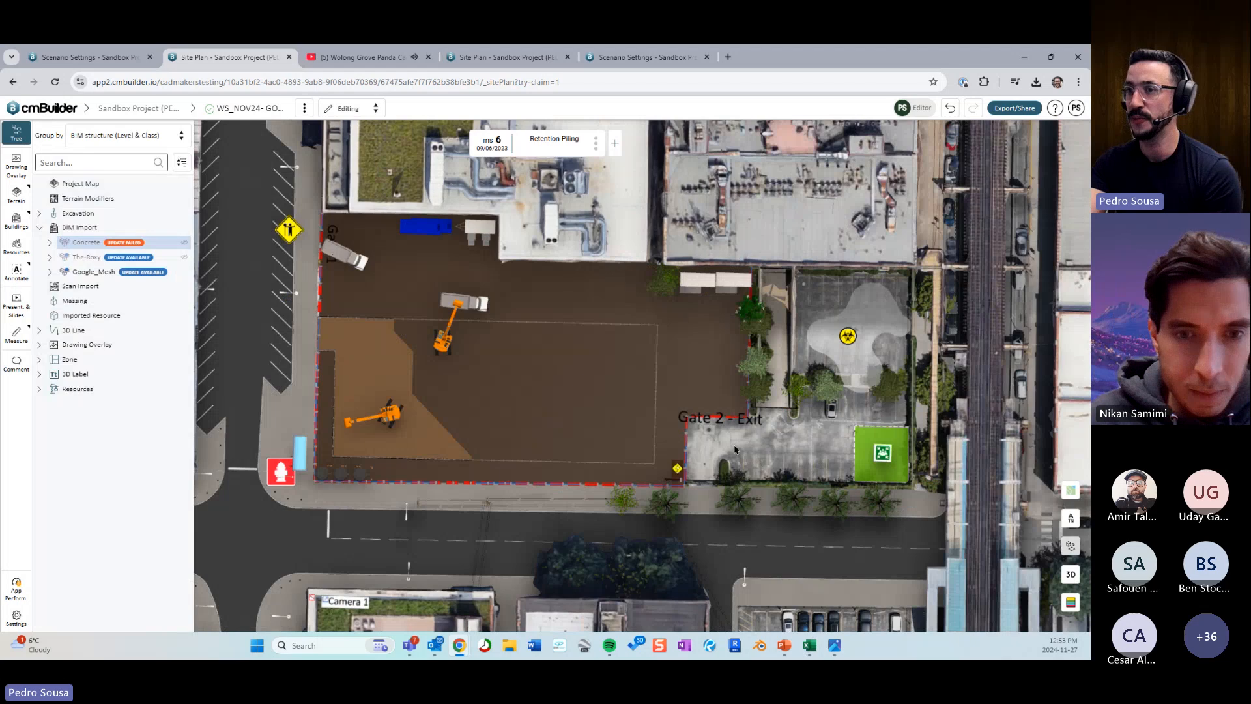
left_click(17, 132)
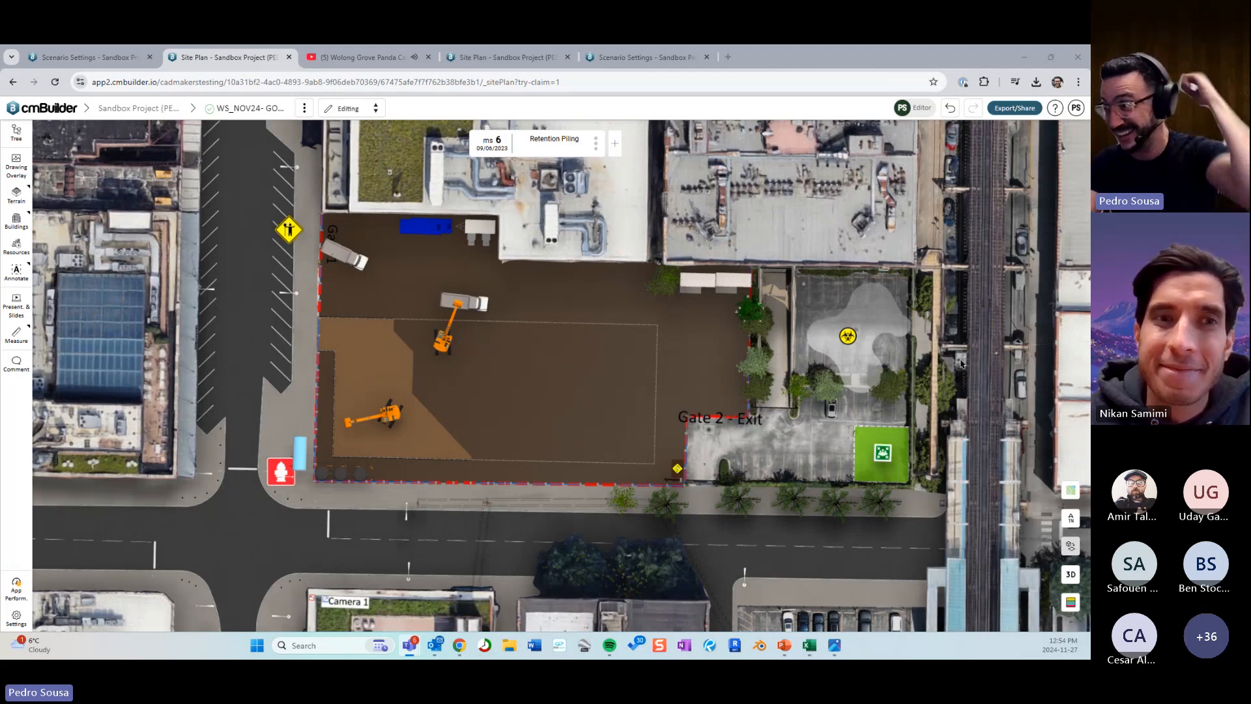
Show the Retention Piling site in 3D and examine the excavation area up close.
left_click(1071, 574)
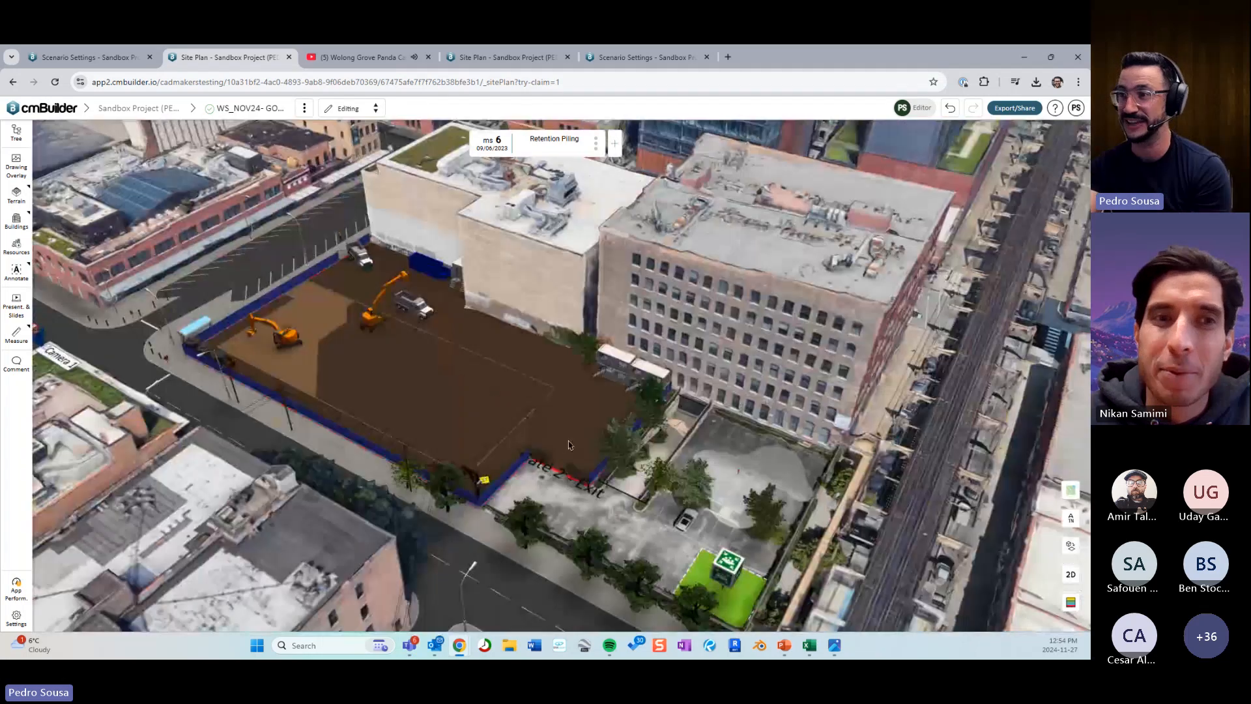
scroll(568, 446, "up", 4)
left_click_drag(569, 445, 592, 450)
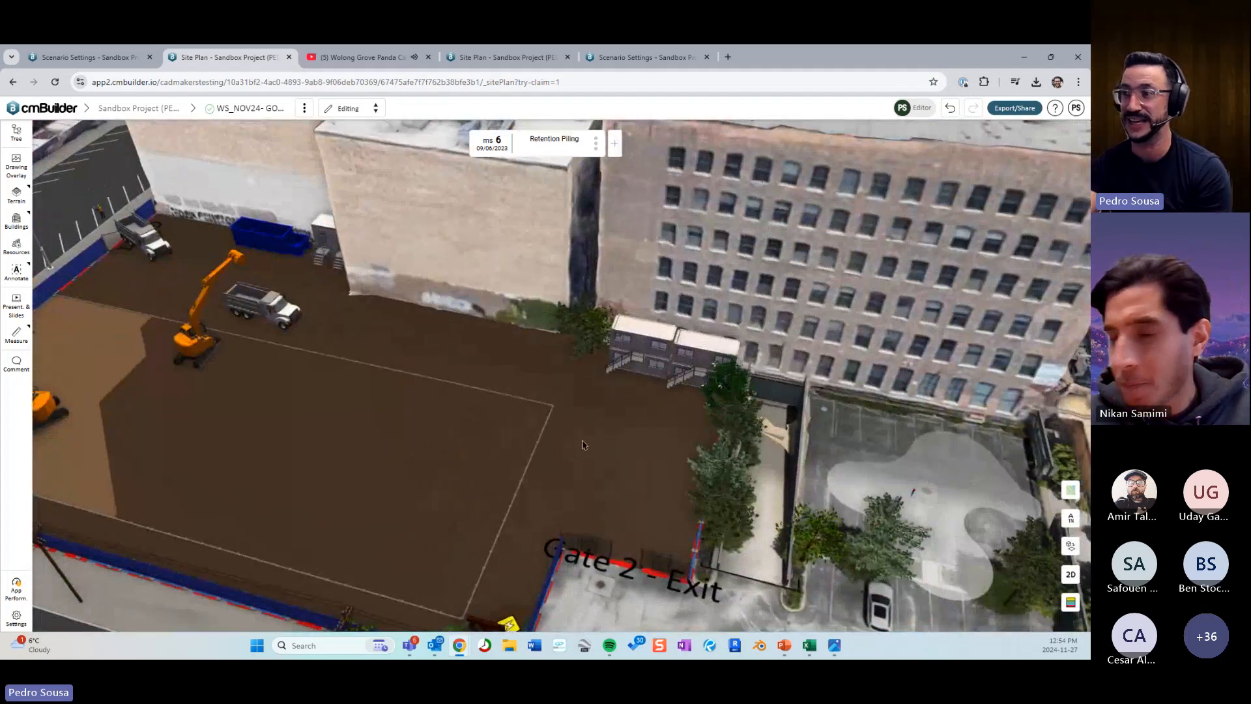
Advance through the milestones from Retention Piling to milestone 8, Bulk Excavation 2.
key("Right")
scroll(582, 446, "down", 3)
scroll(583, 445, "up", 3)
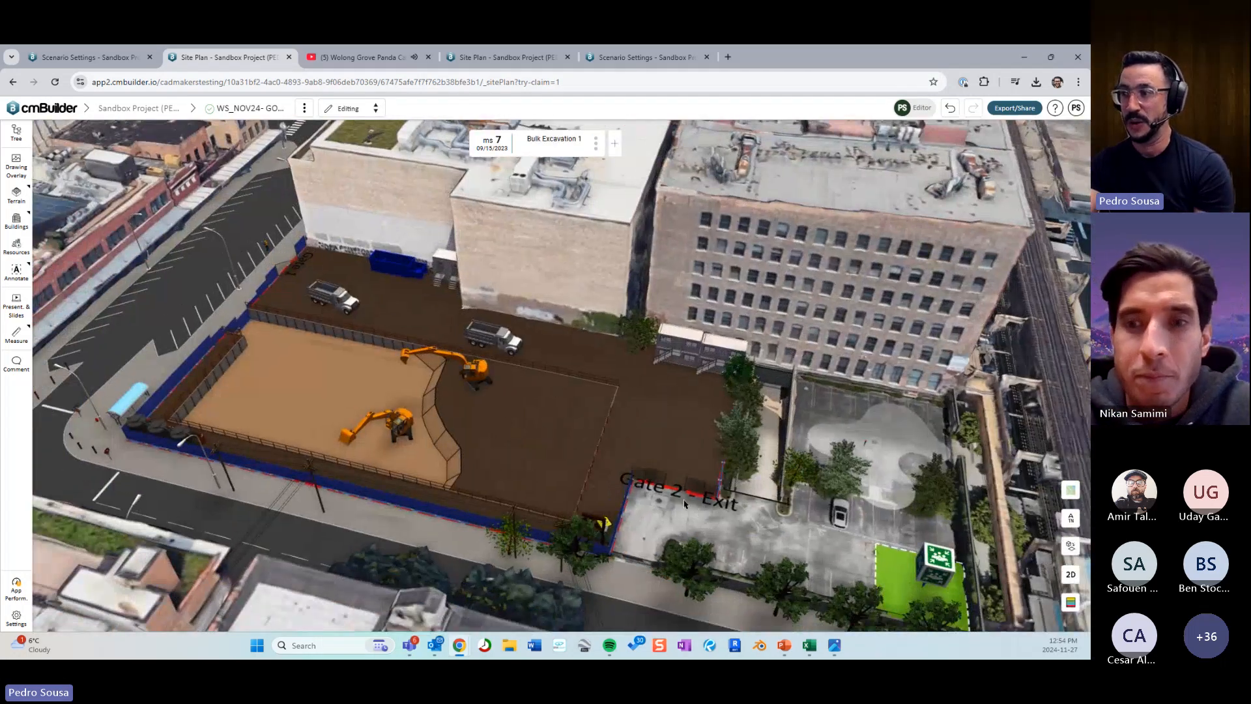
key("Right")
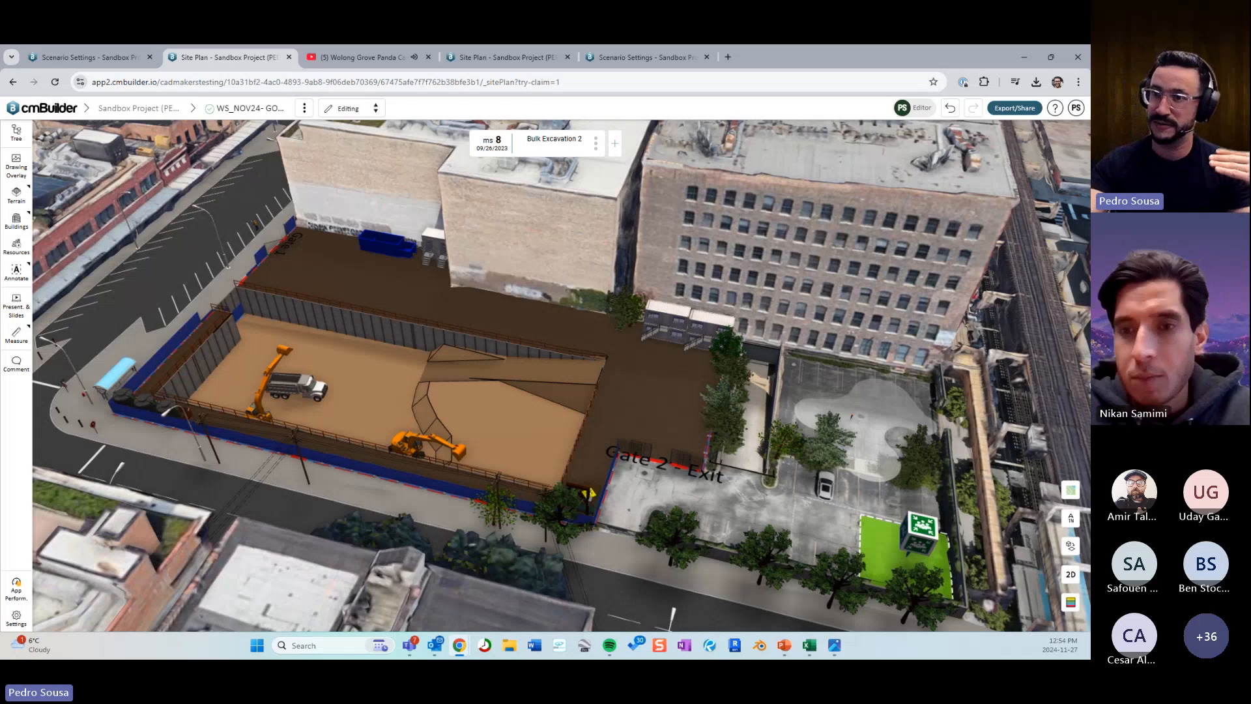
Look at the options for creating a custom terrain from a model, and leave them without loading a terrain.
left_click(17, 194)
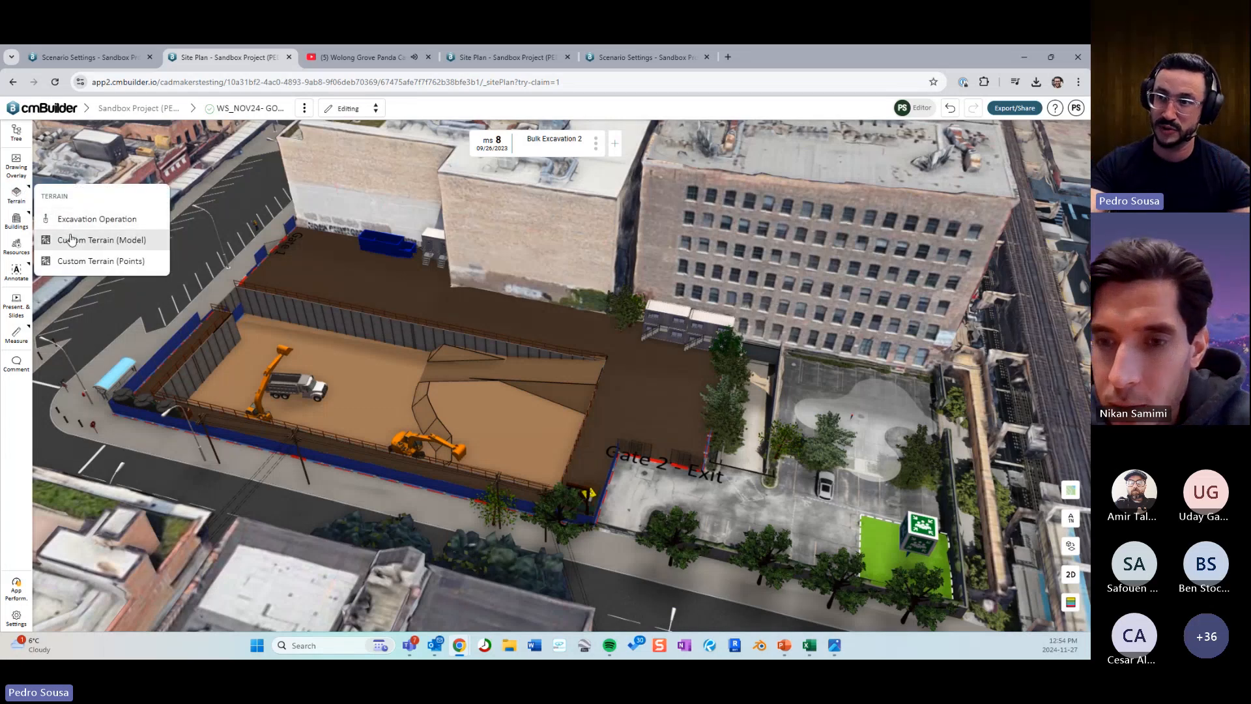
left_click(72, 240)
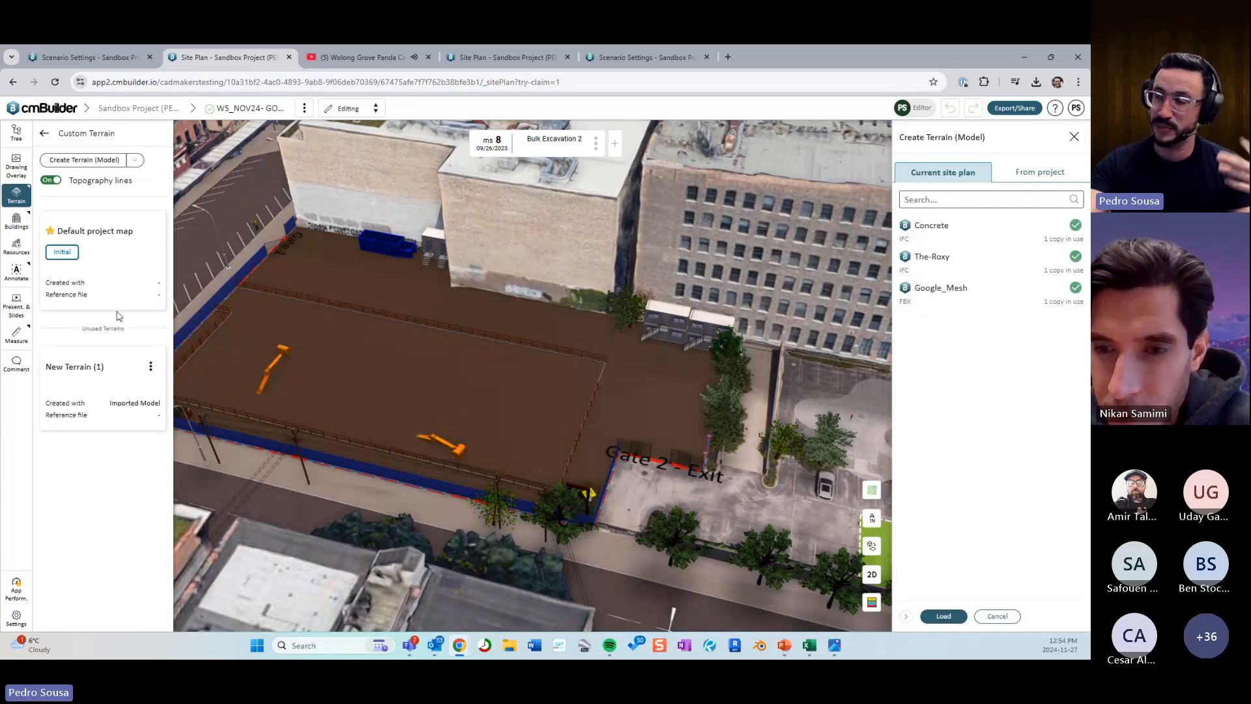
left_click(998, 616)
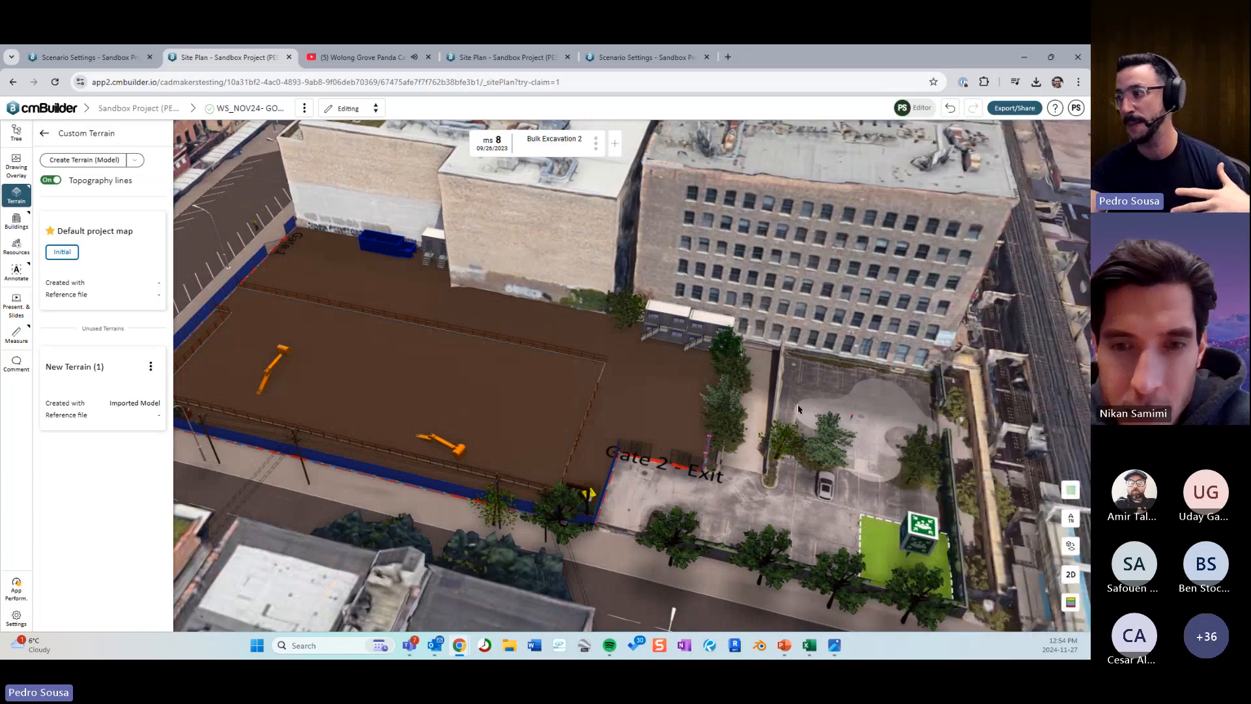
scroll(797, 404, "down", 3)
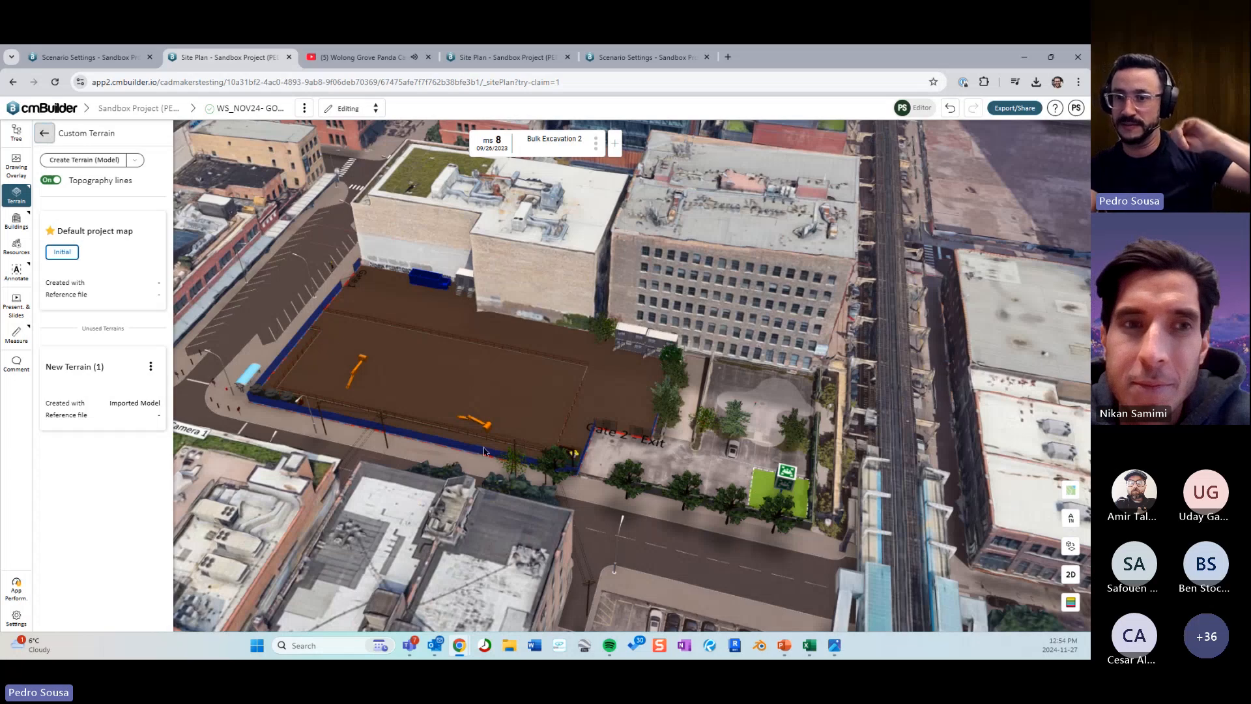
left_click(17, 193)
Look over the Bulk Excavation 2 pit and its surrounding buildings in 3D.
scroll(613, 438, "up", 3)
middle_click_drag(696, 523, 712, 513)
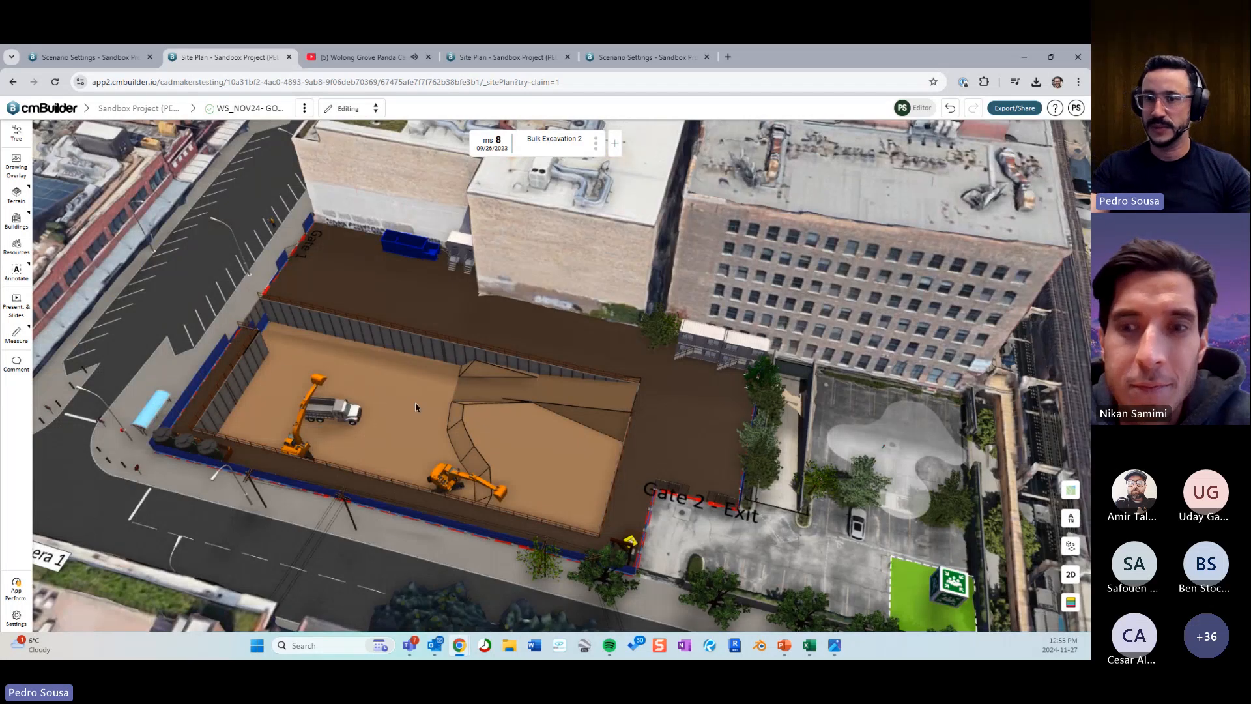
left_click_drag(415, 407, 398, 400)
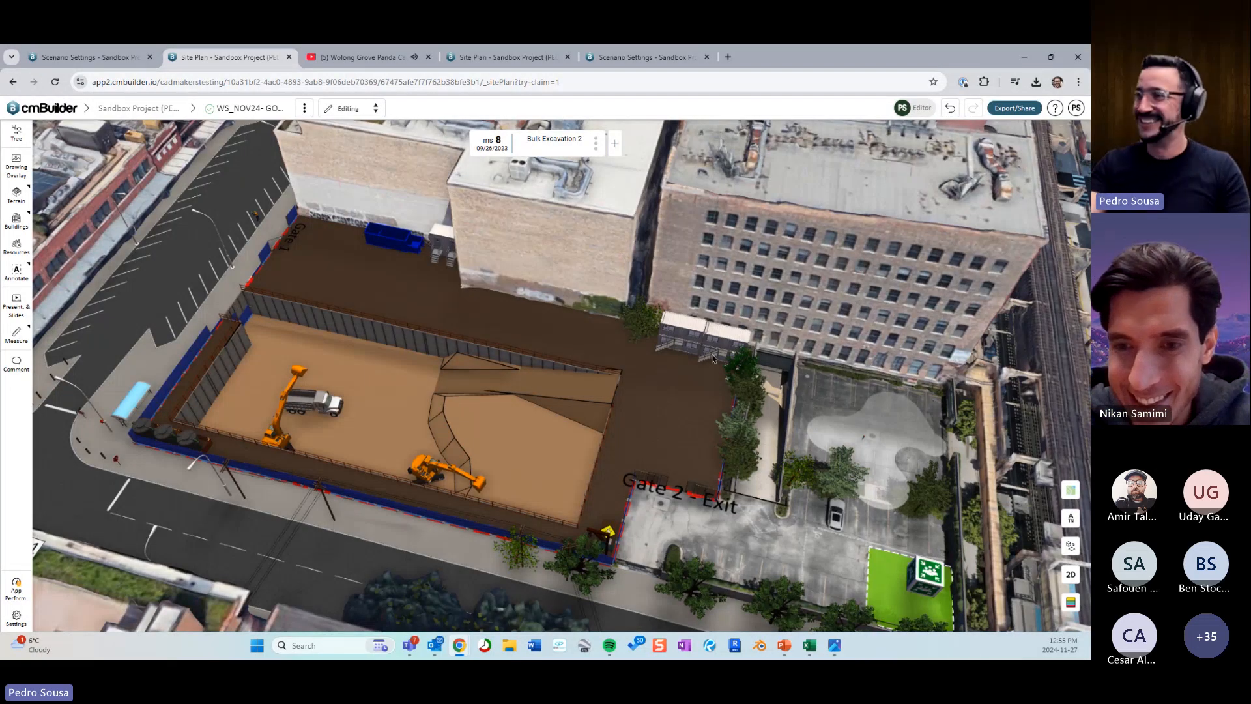
scroll(612, 317, "down", 4)
left_click_drag(612, 318, 655, 319)
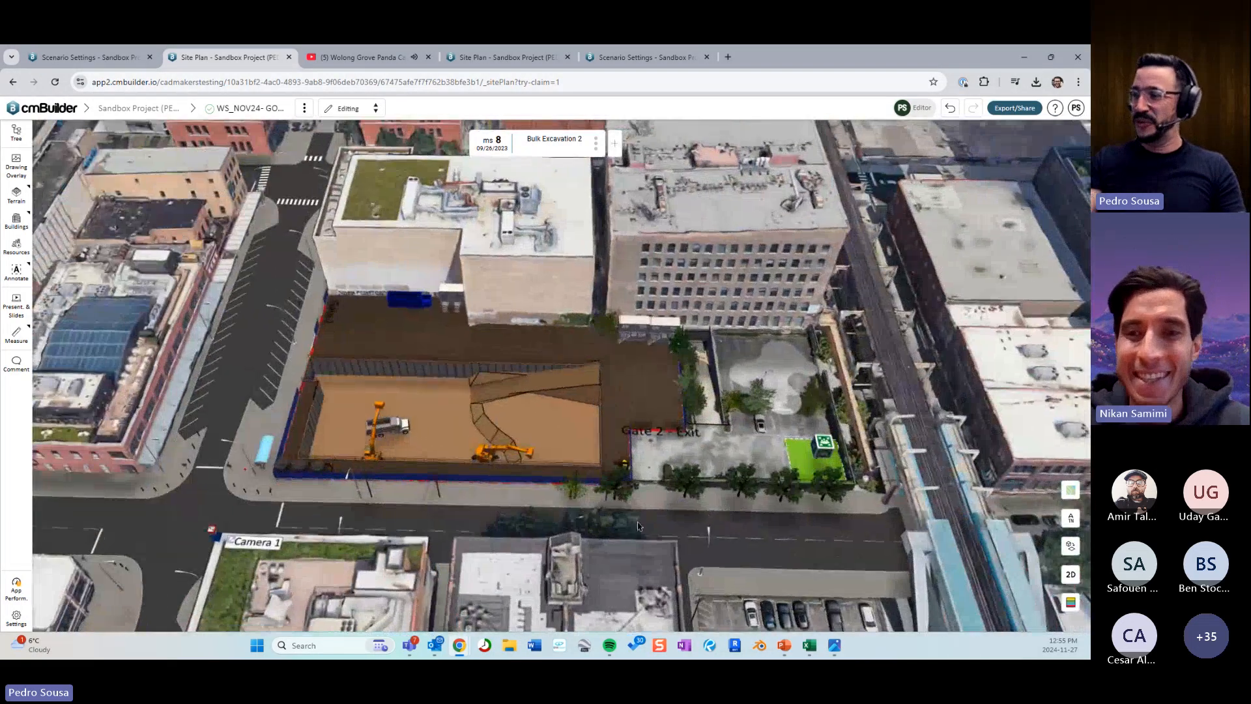
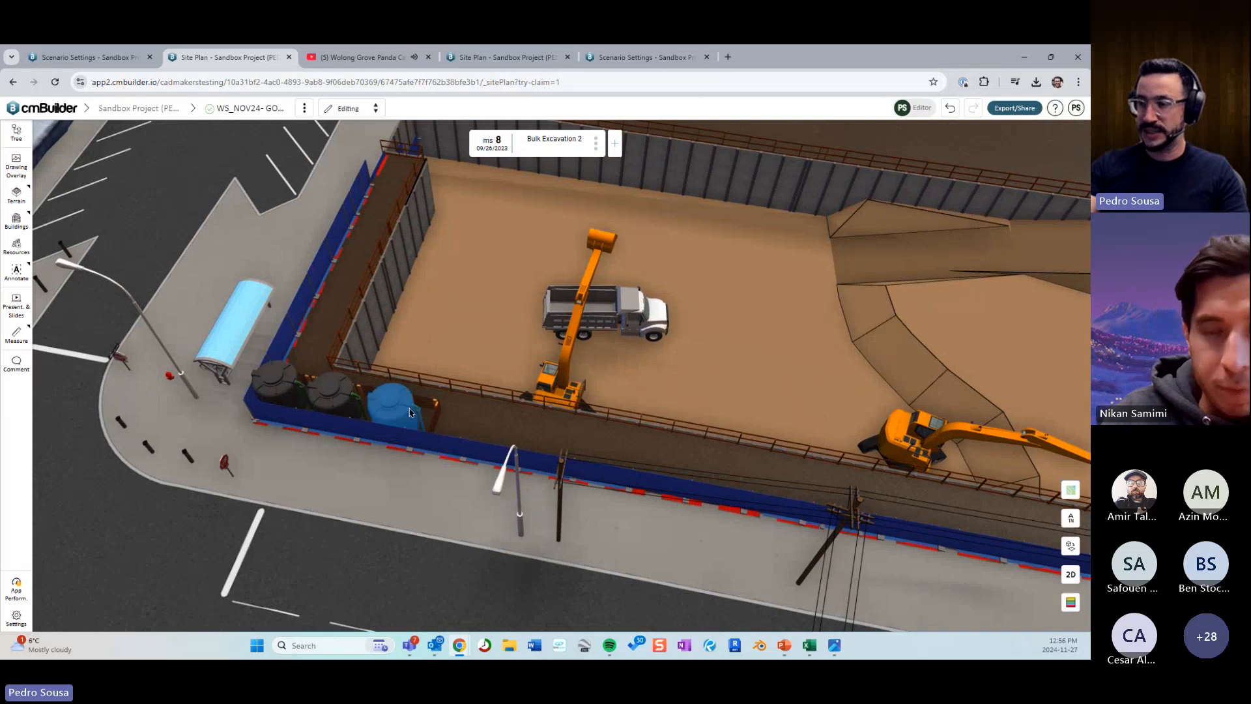
Turn on icon display in 2D mode for the round tank nearest the excavator, and view the custom icon choices without adding one.
left_click(398, 412)
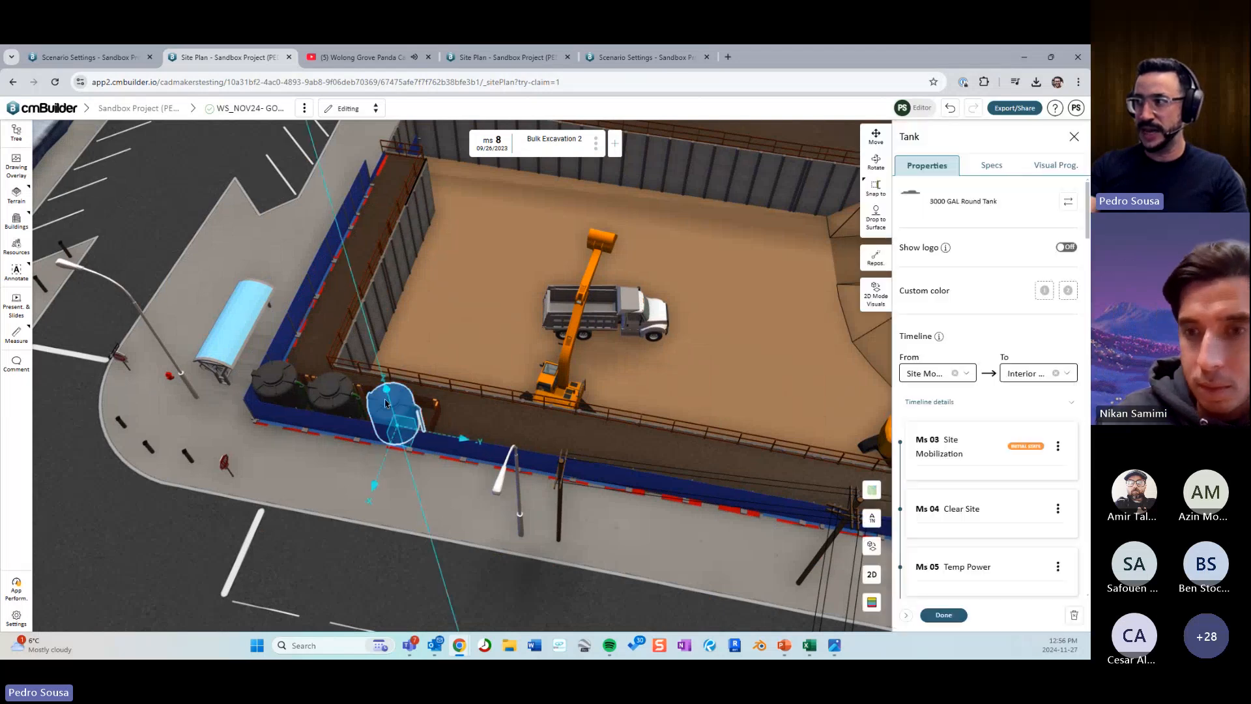
left_click(878, 293)
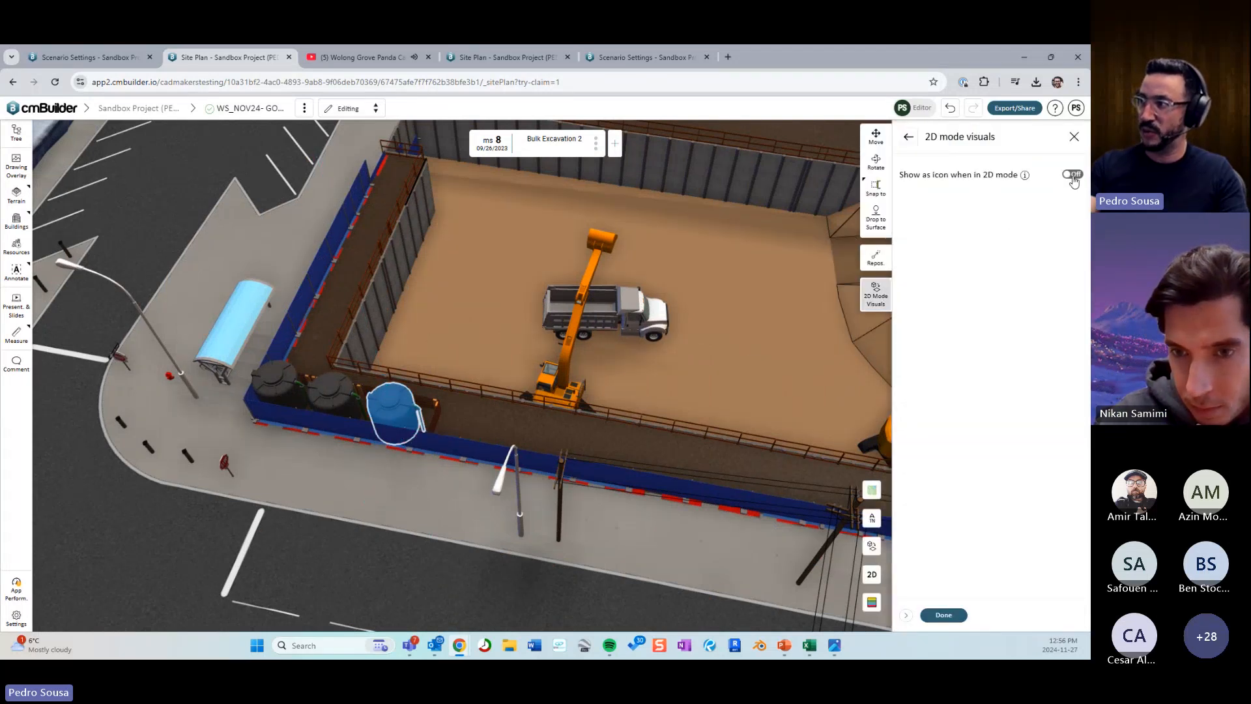
left_click(1071, 176)
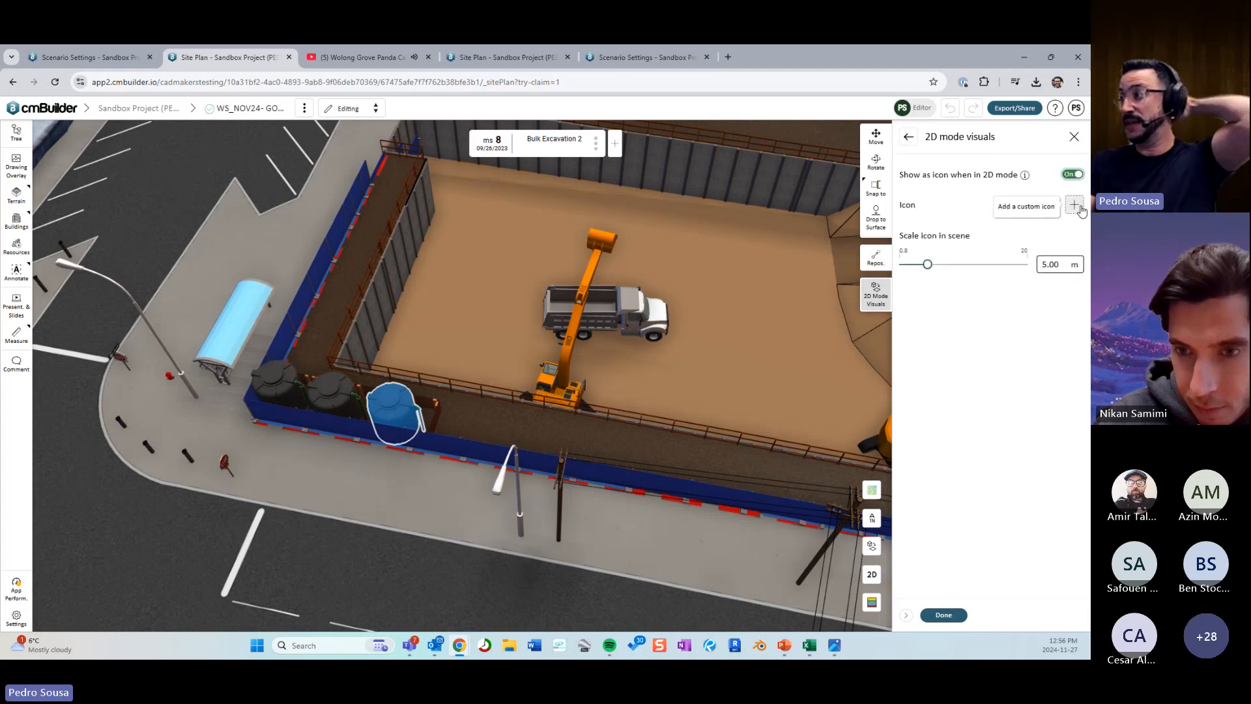
left_click(1076, 207)
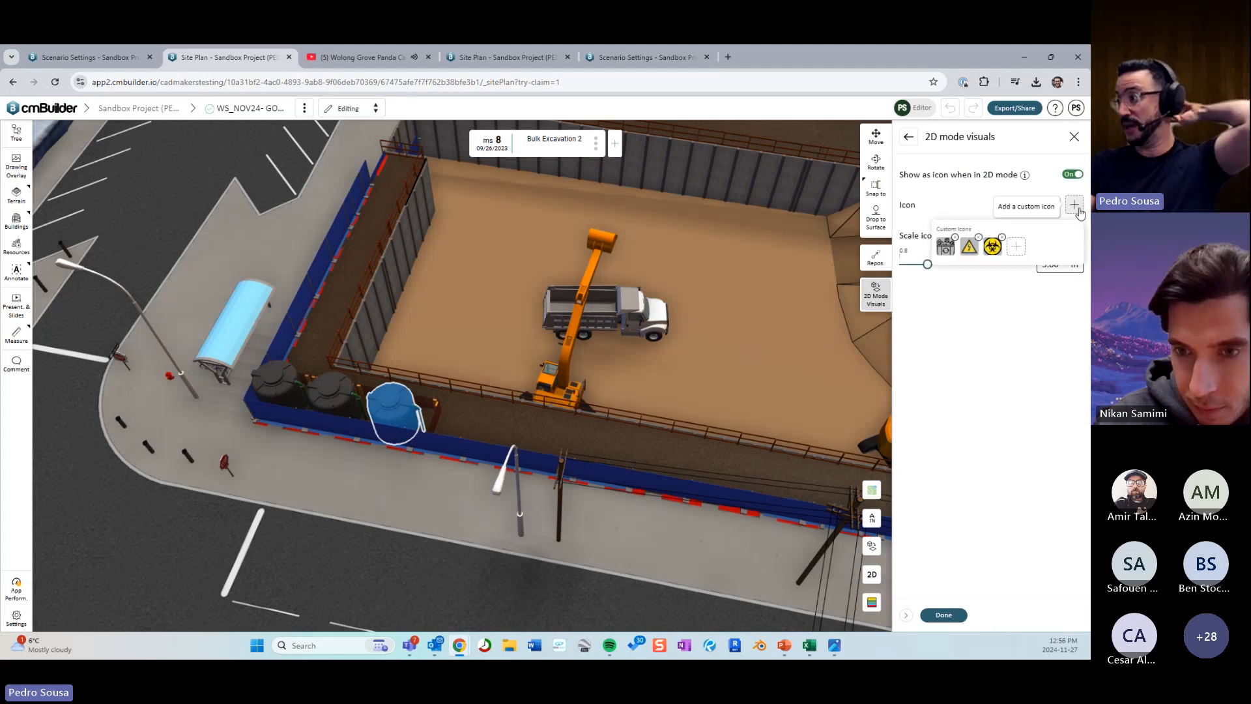
left_click(1019, 248)
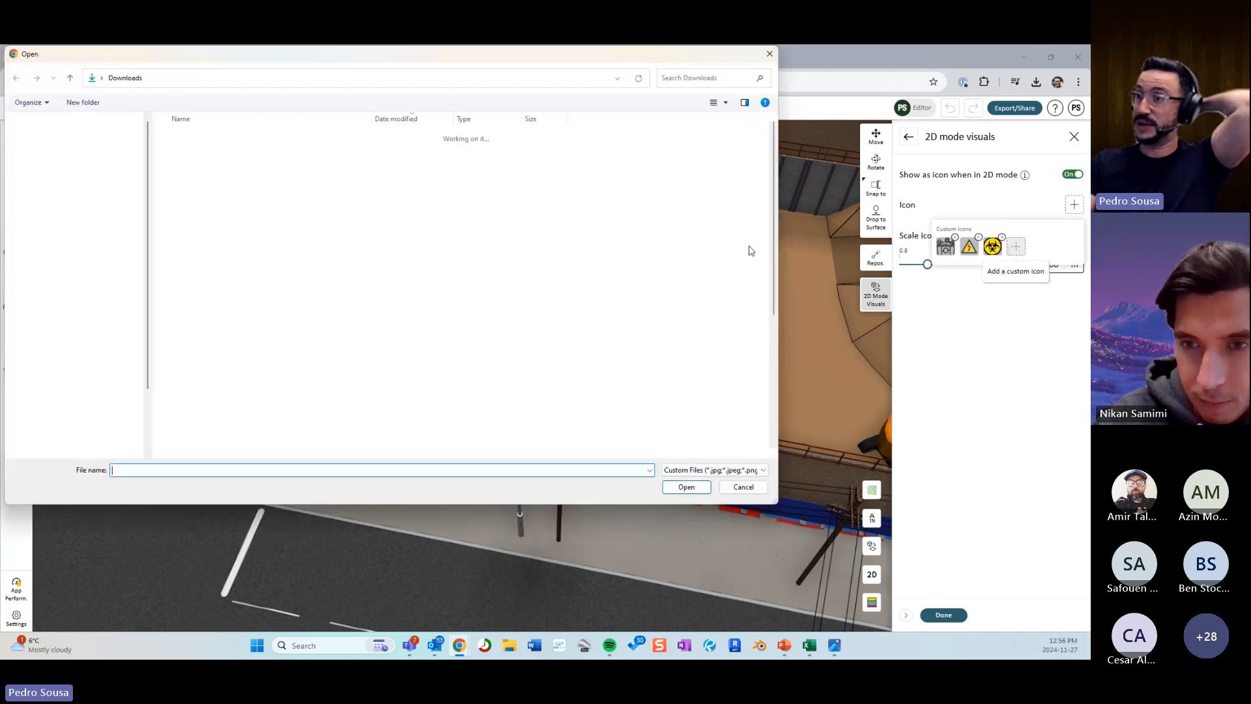
left_click(756, 491)
left_click(971, 269)
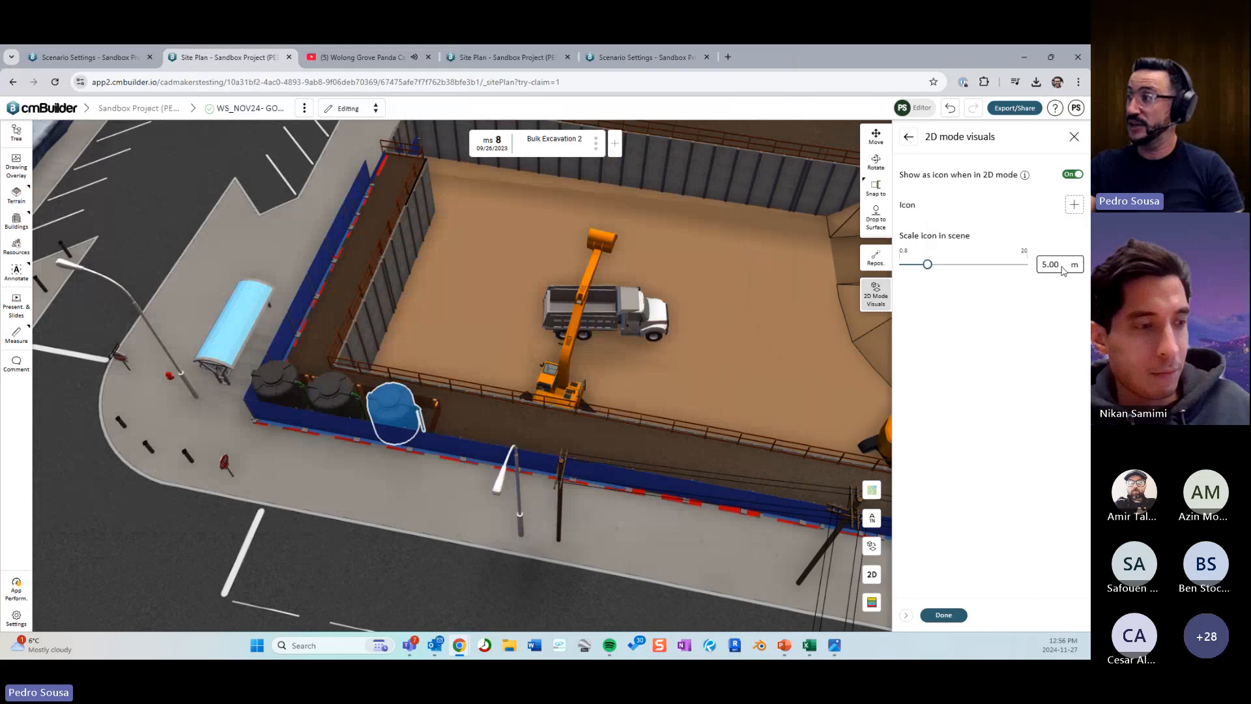
left_click(1074, 138)
Open the Flaticon website's home page in a new browser tab.
left_click(727, 56)
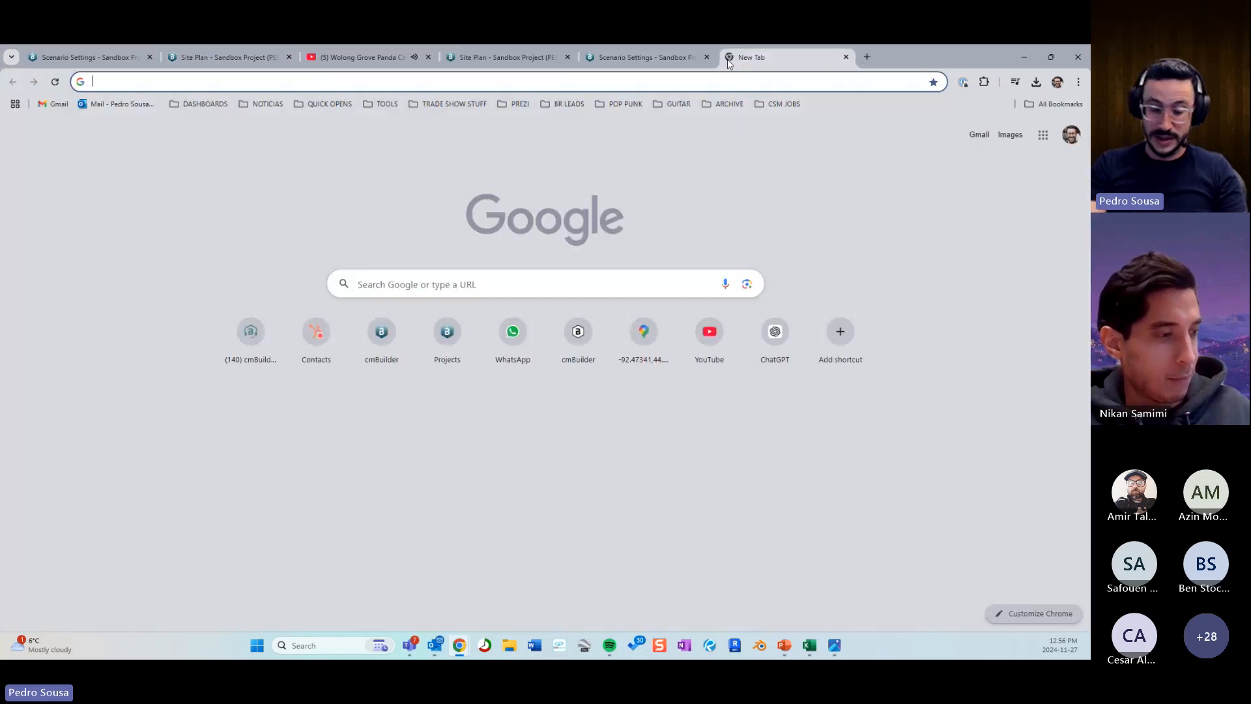
type("flat")
key("Down")
key("Down")
key("Down")
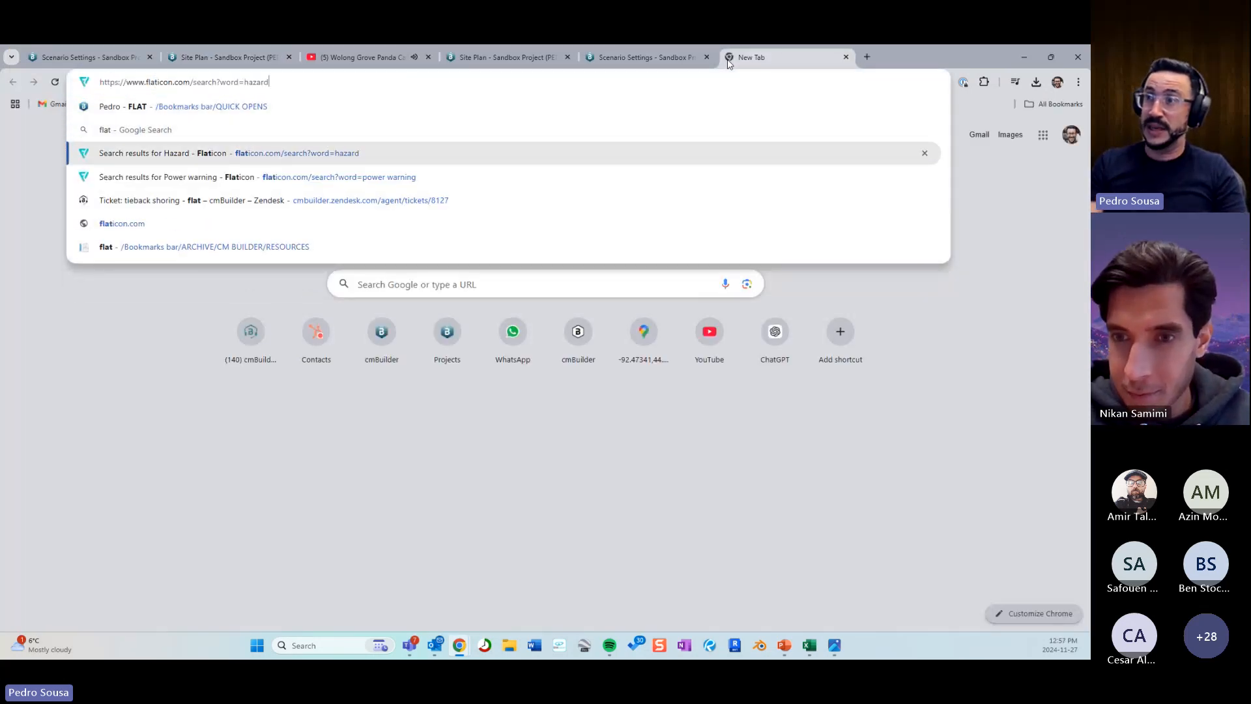
key("Return")
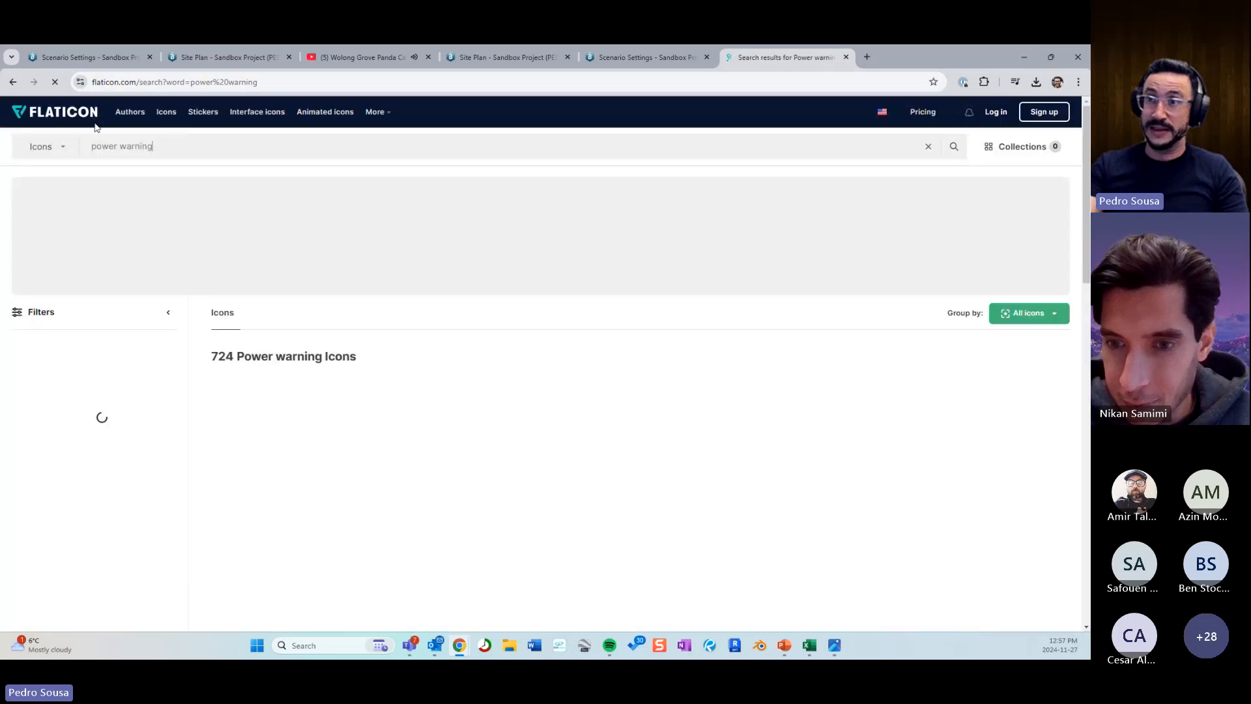
left_click(77, 112)
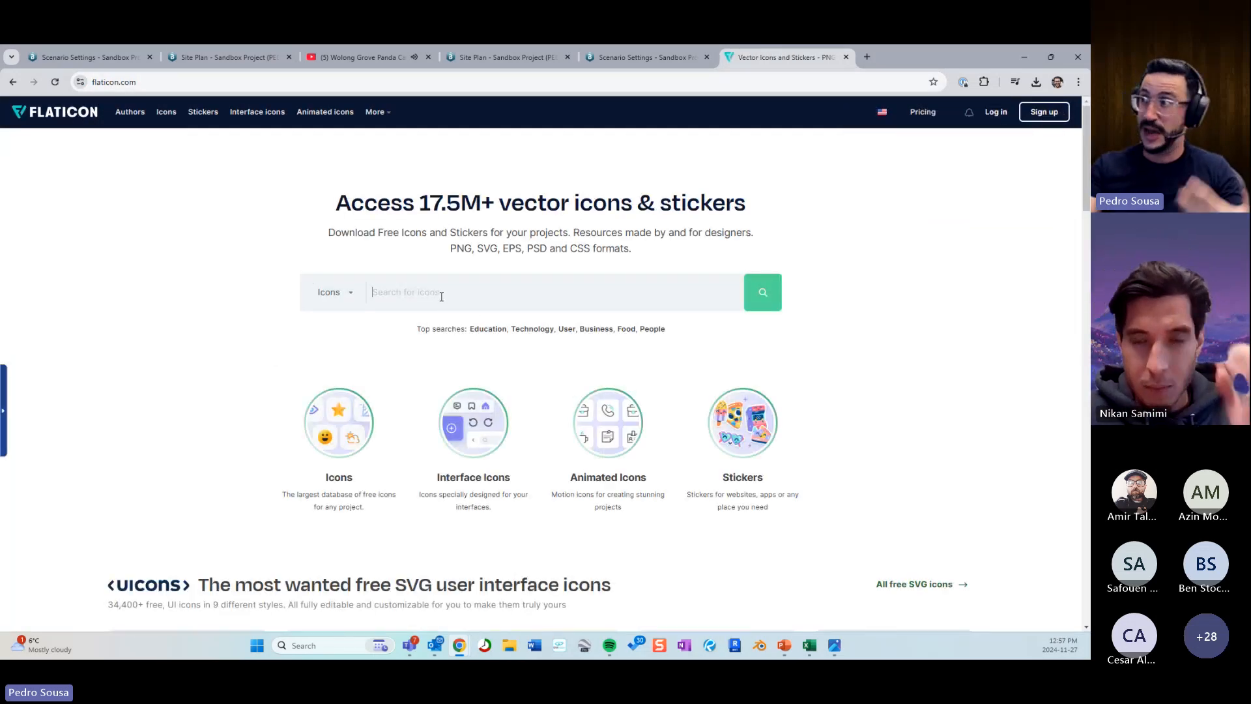
Search Flaticon for "dumpster" and download the outlined closed-lid dumpster icon by Good Ware with the free option.
type("dum")
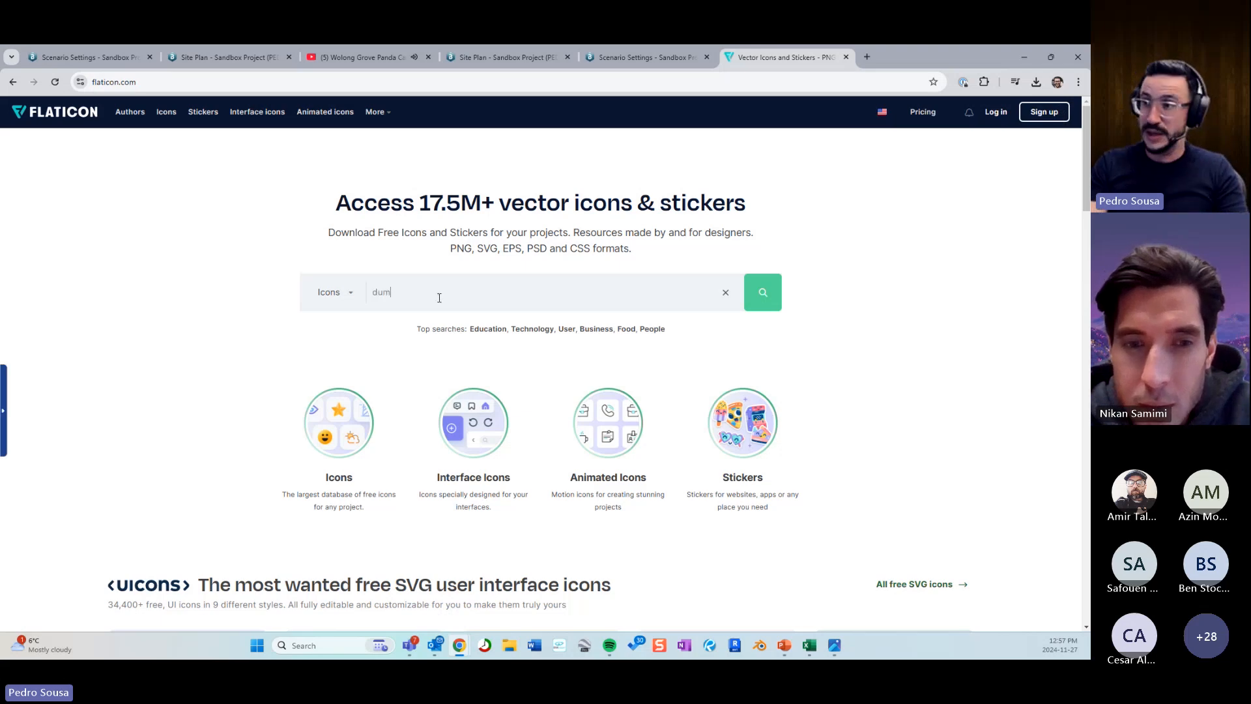
type("pster")
key("Return")
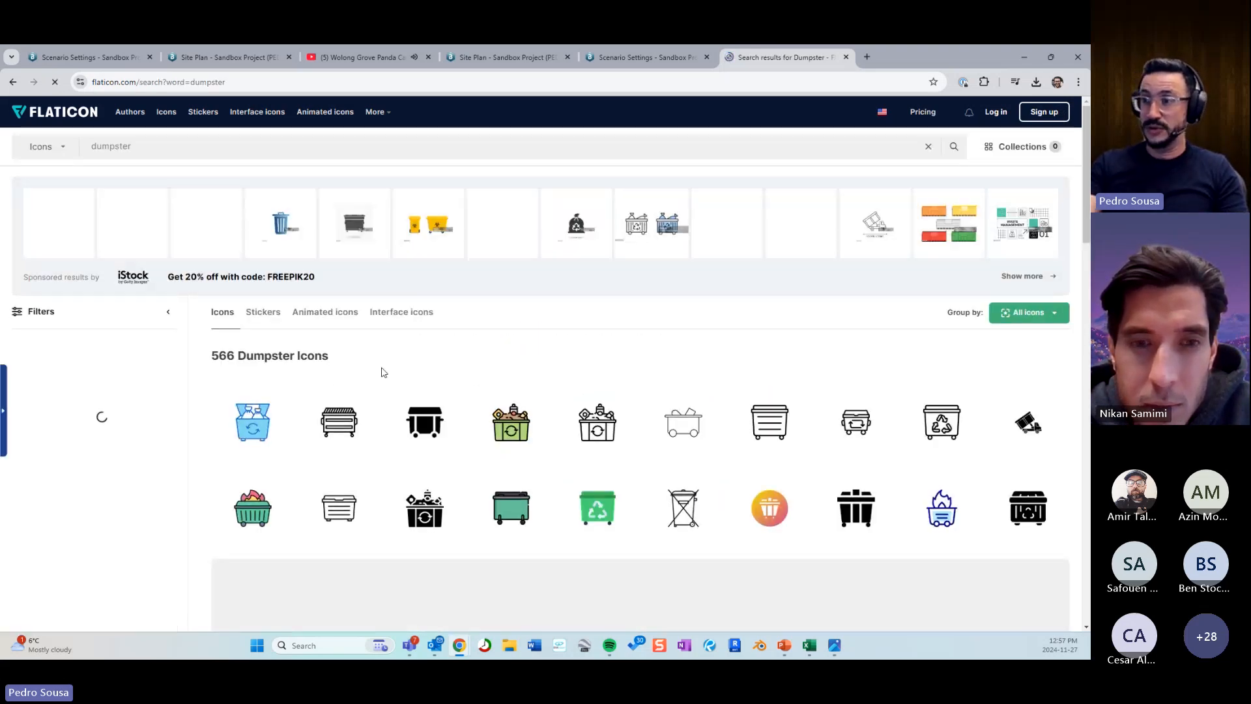
scroll(456, 391, "down", 1)
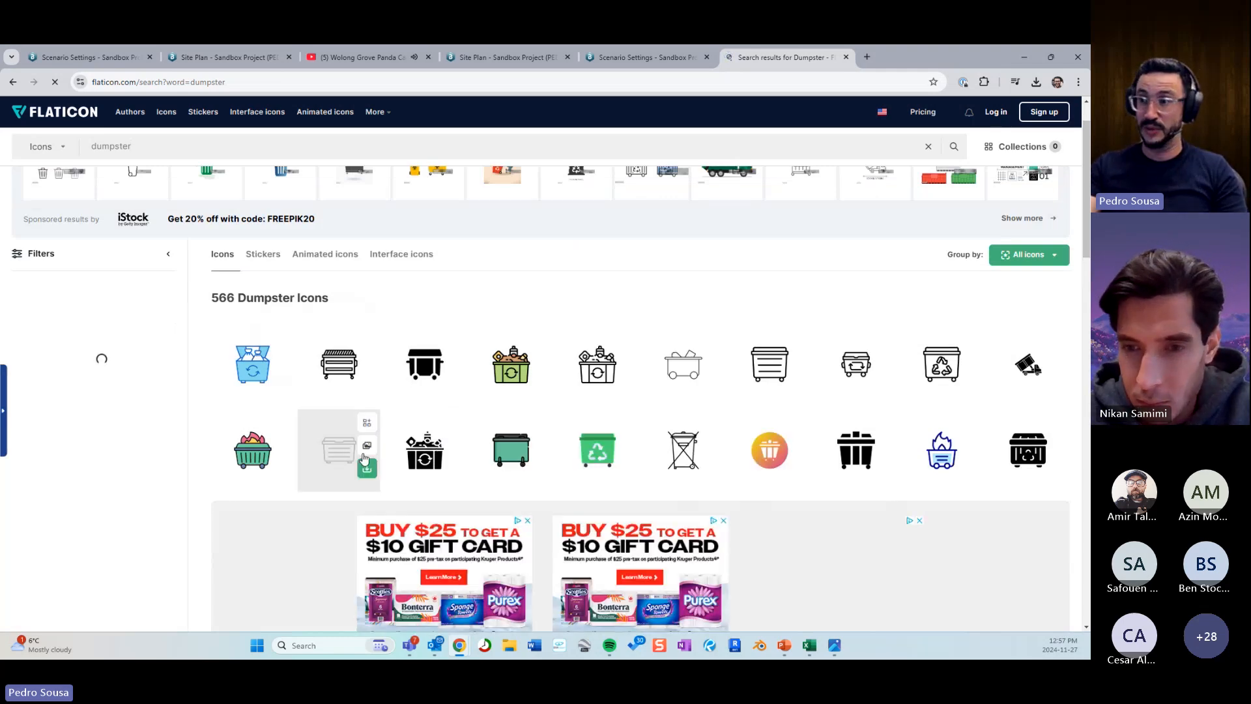
left_click(367, 468)
left_click(347, 537)
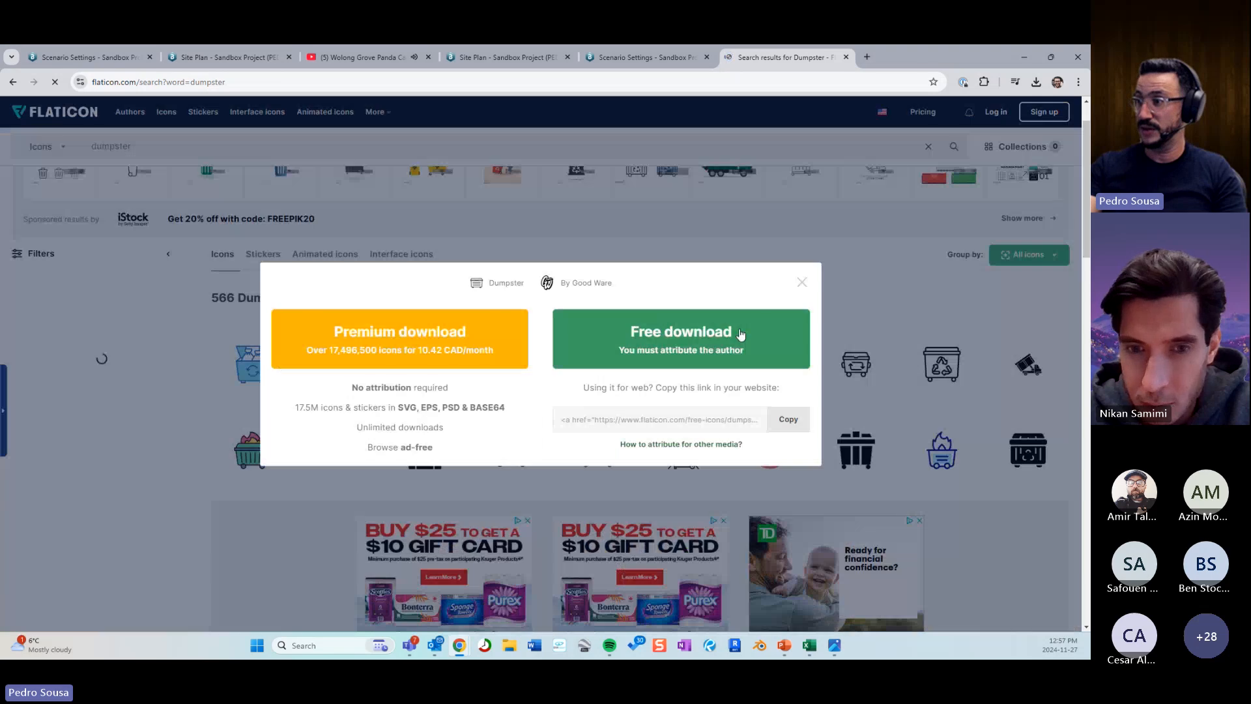
left_click(746, 337)
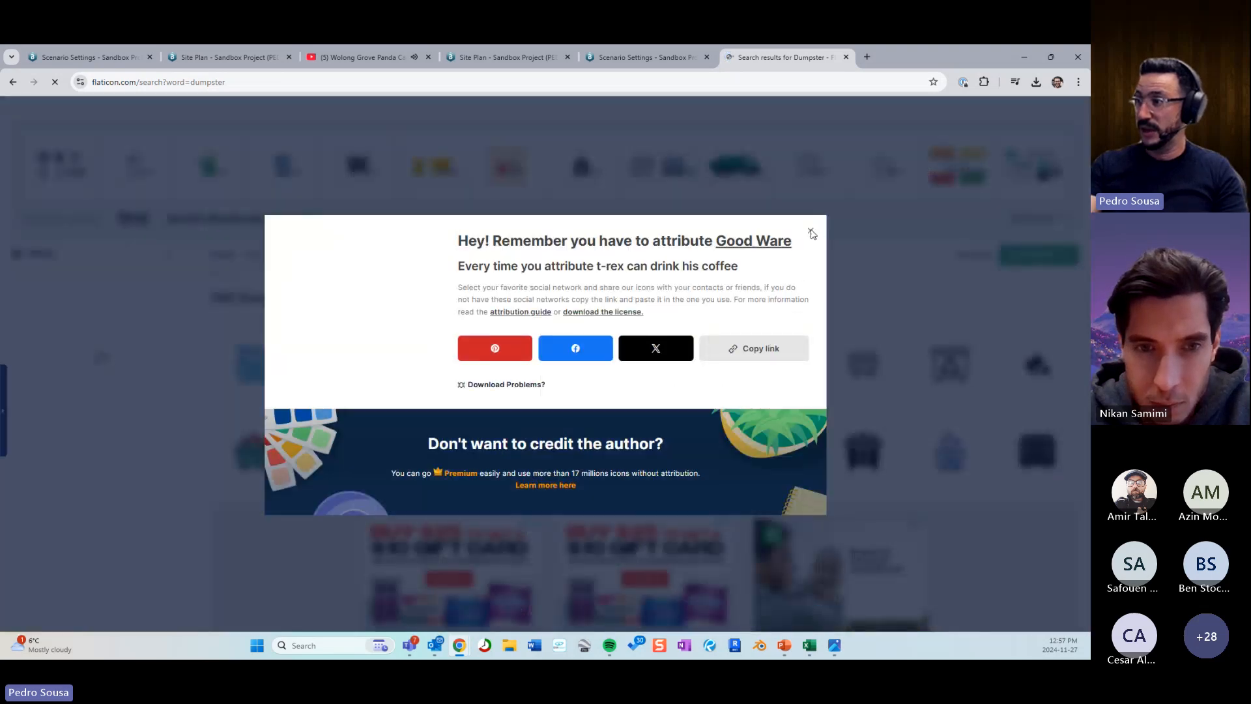
left_click(811, 233)
Return to the cmBuilder site plan and delete the overlapping extra dumpster near Gate 1.
left_click(228, 57)
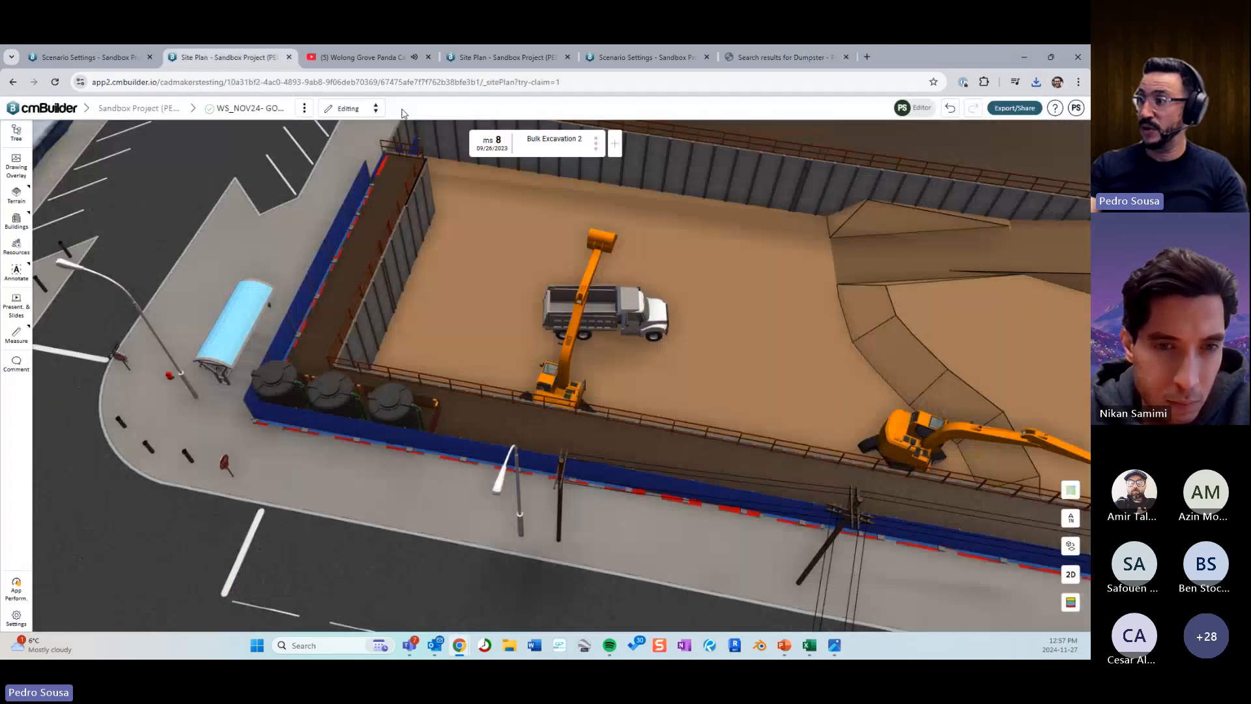
scroll(742, 246, "down", 5)
left_click_drag(742, 247, 631, 360)
scroll(595, 342, "up", 6)
left_click_drag(522, 315, 586, 429)
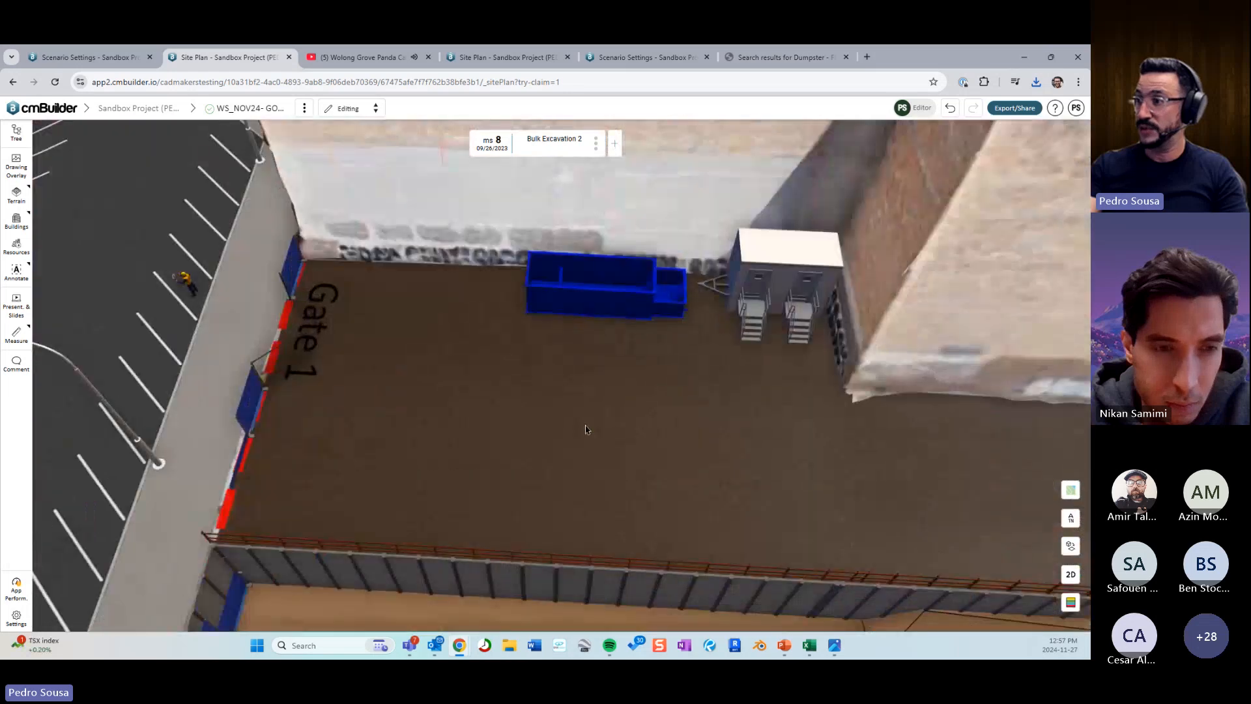
scroll(586, 429, "up", 2)
left_click(583, 322)
key("Delete")
key("Return")
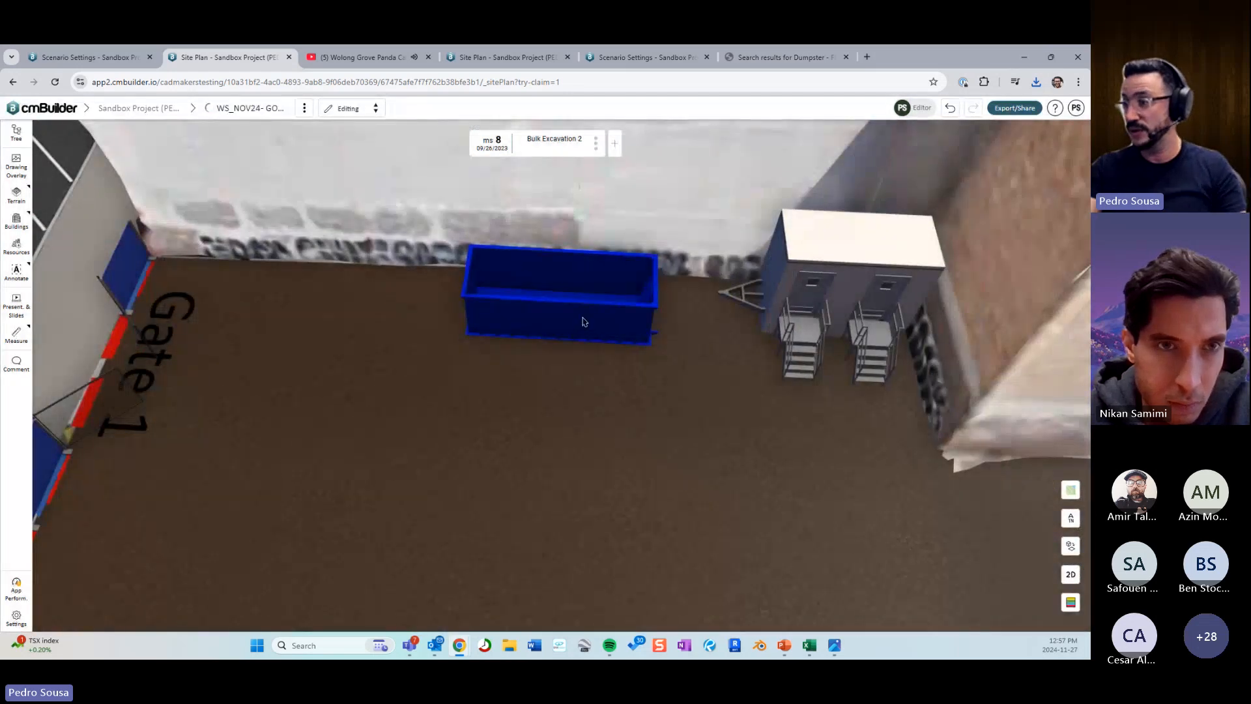
Show the remaining dumpster as an icon in 2D mode using the downloaded dumpster image, and switch the site plan to 2D.
left_click(584, 321)
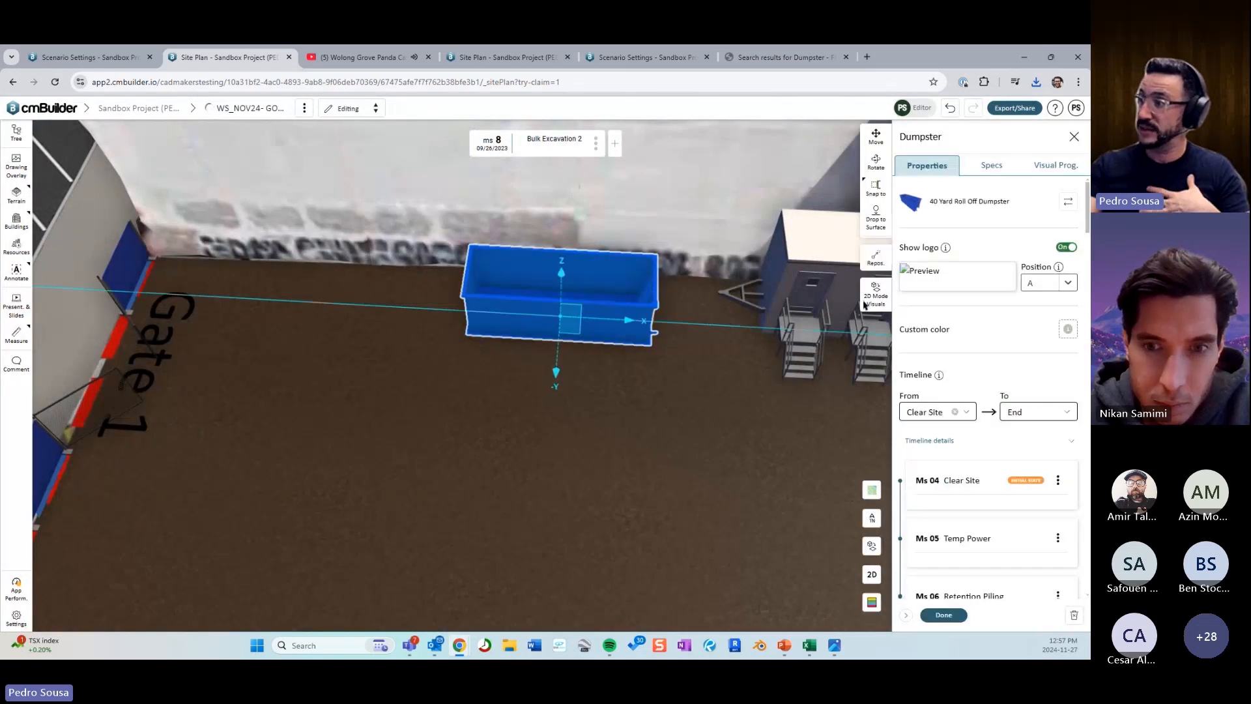
left_click(876, 297)
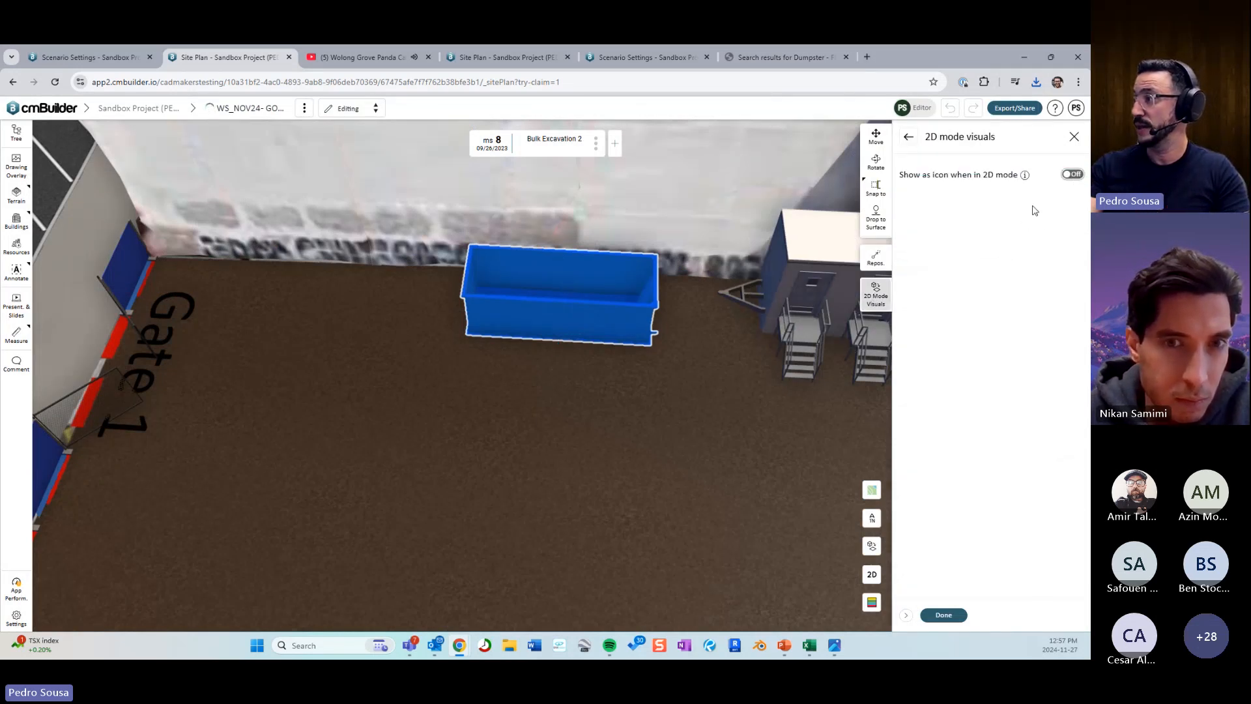
left_click(1073, 174)
left_click(1074, 204)
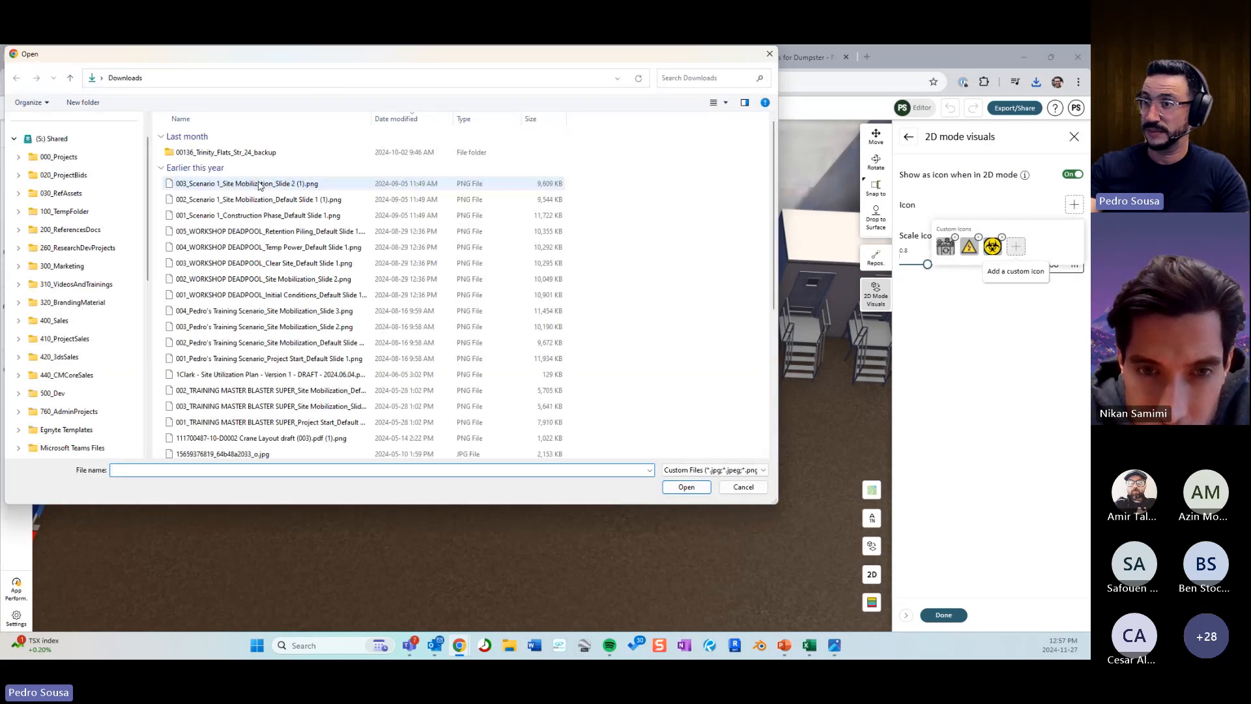
left_click(224, 159)
double_click(229, 157)
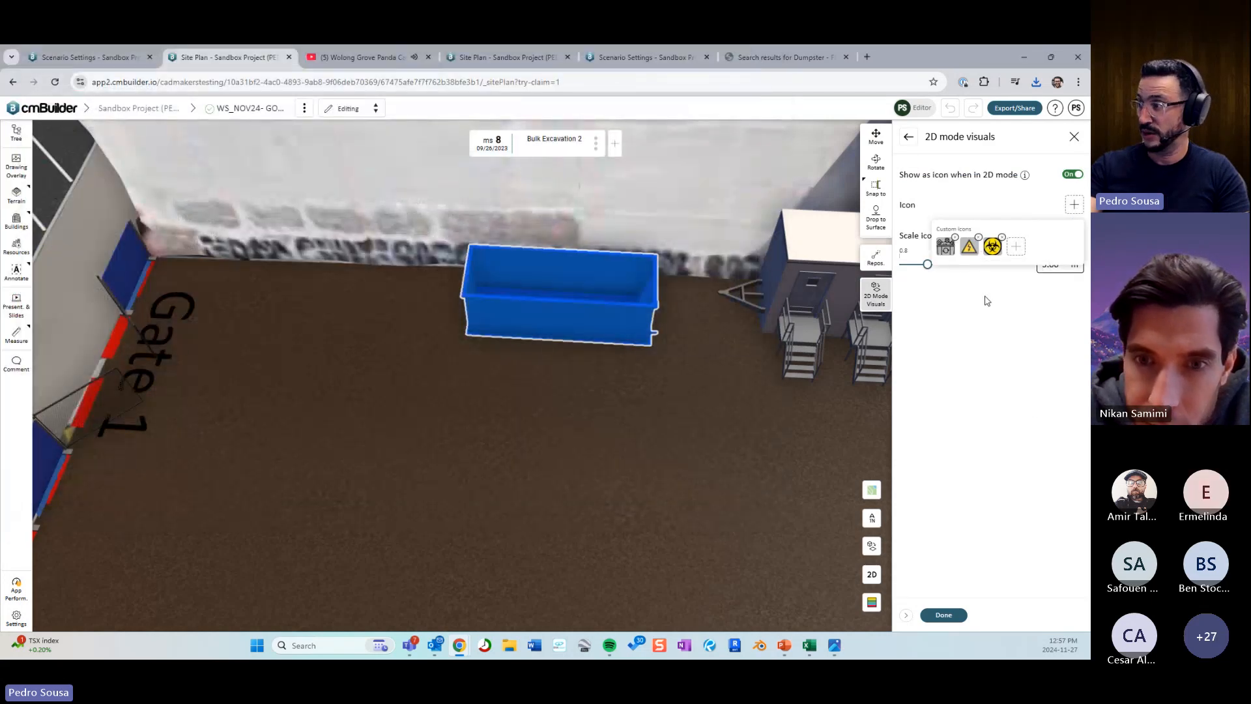
left_click(960, 615)
left_click(944, 615)
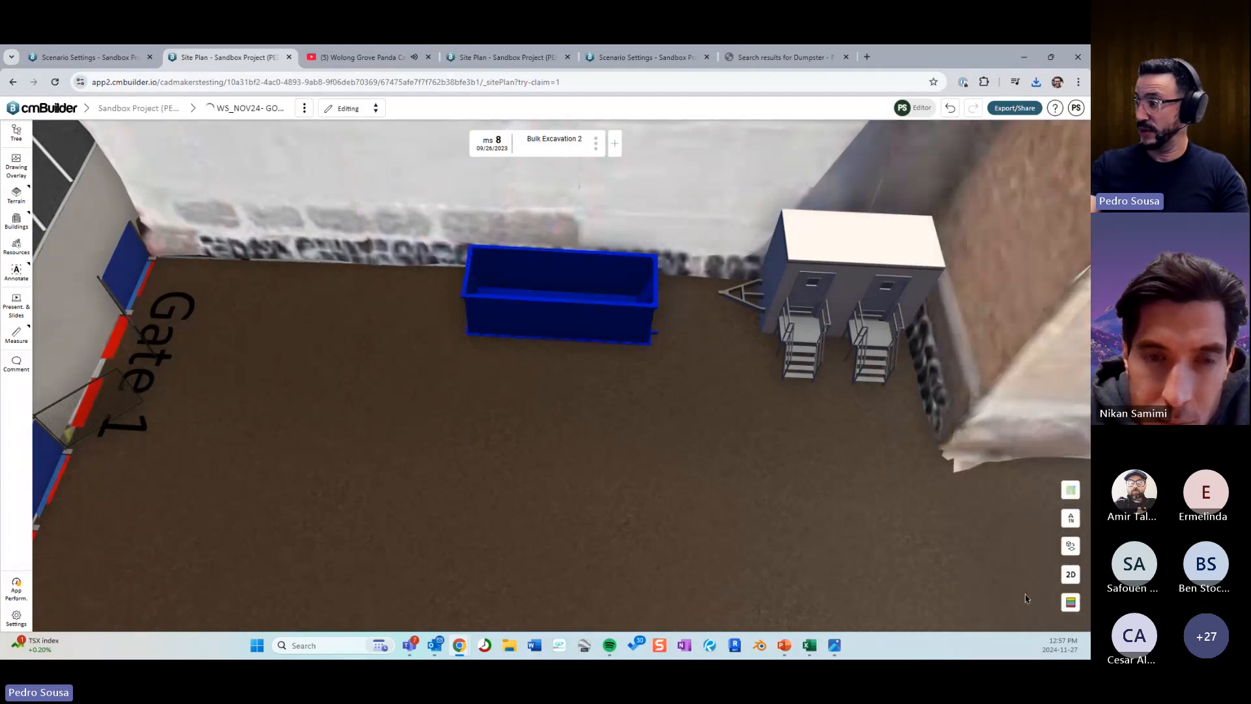
left_click(1071, 574)
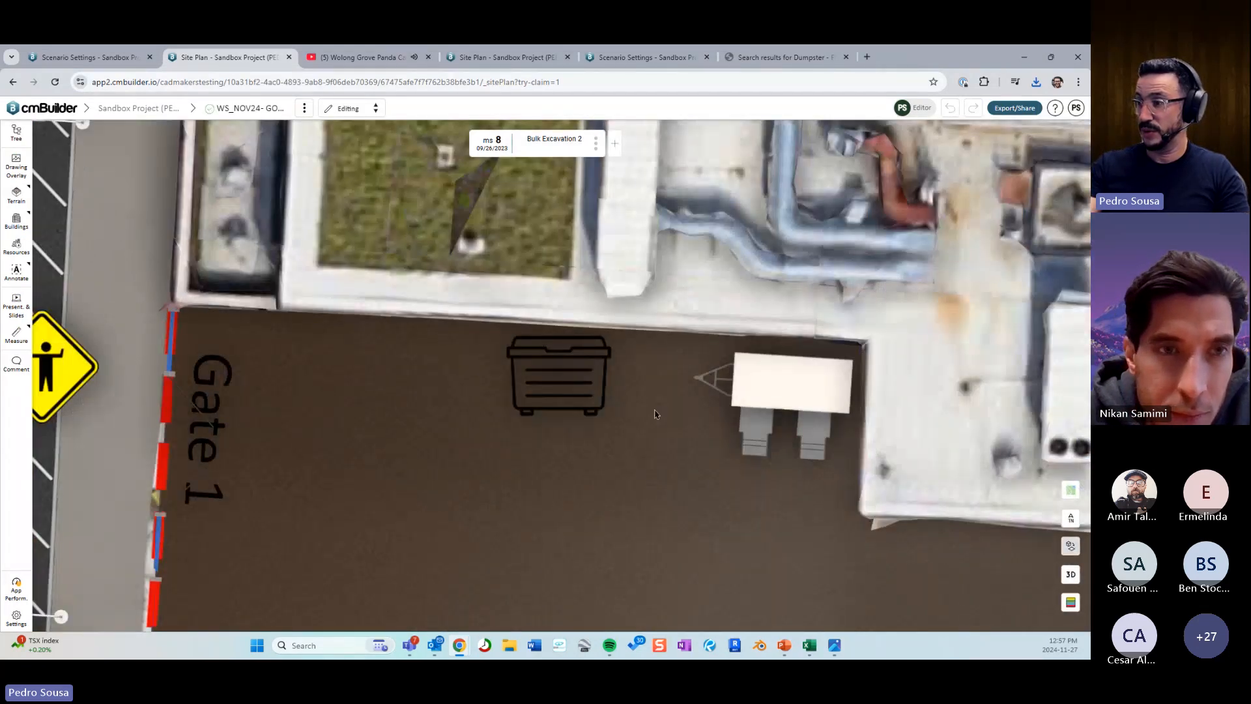
scroll(655, 414, "down", 3)
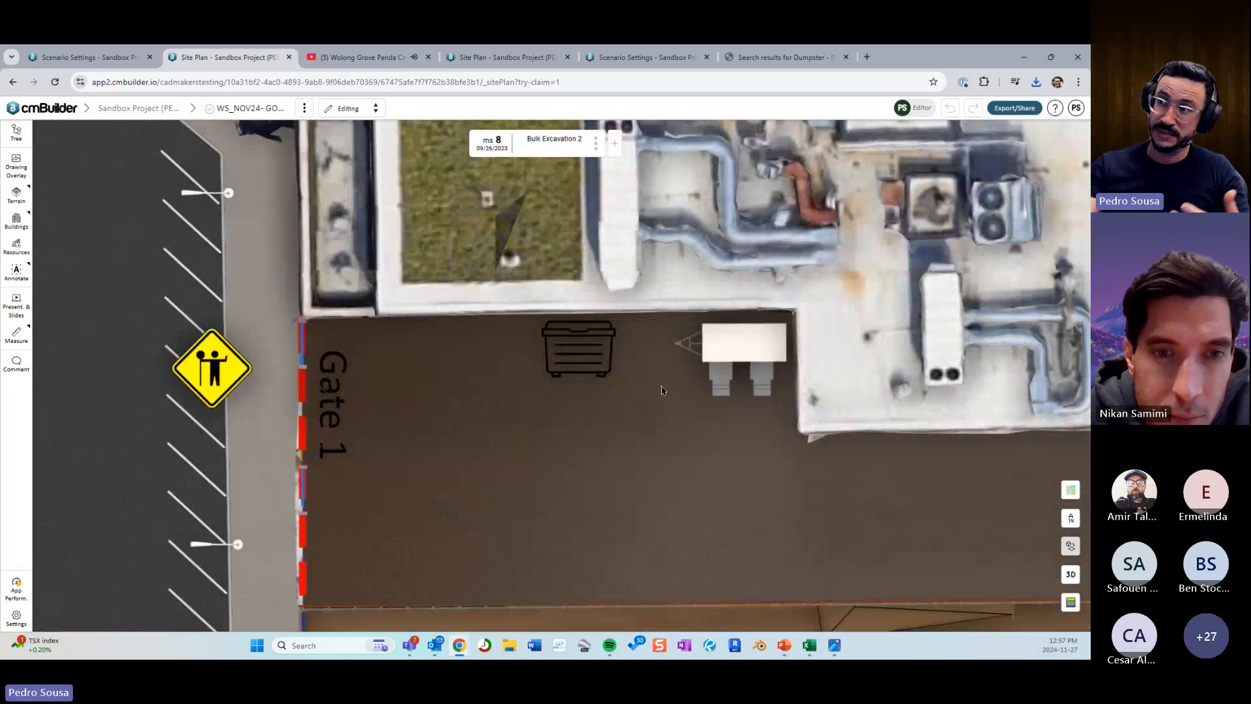
Switch the site plan to 3D and back to 2D to compare the dumpster model with its icon.
scroll(662, 390, "down", 2)
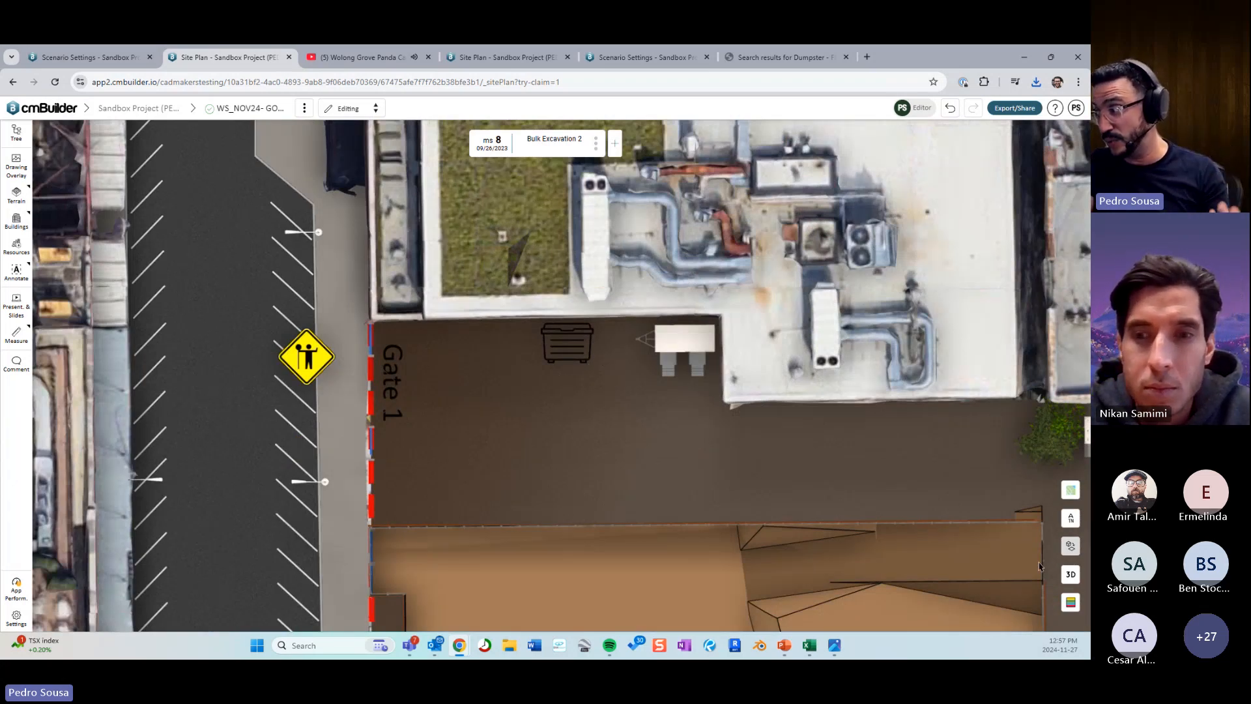
left_click(1071, 574)
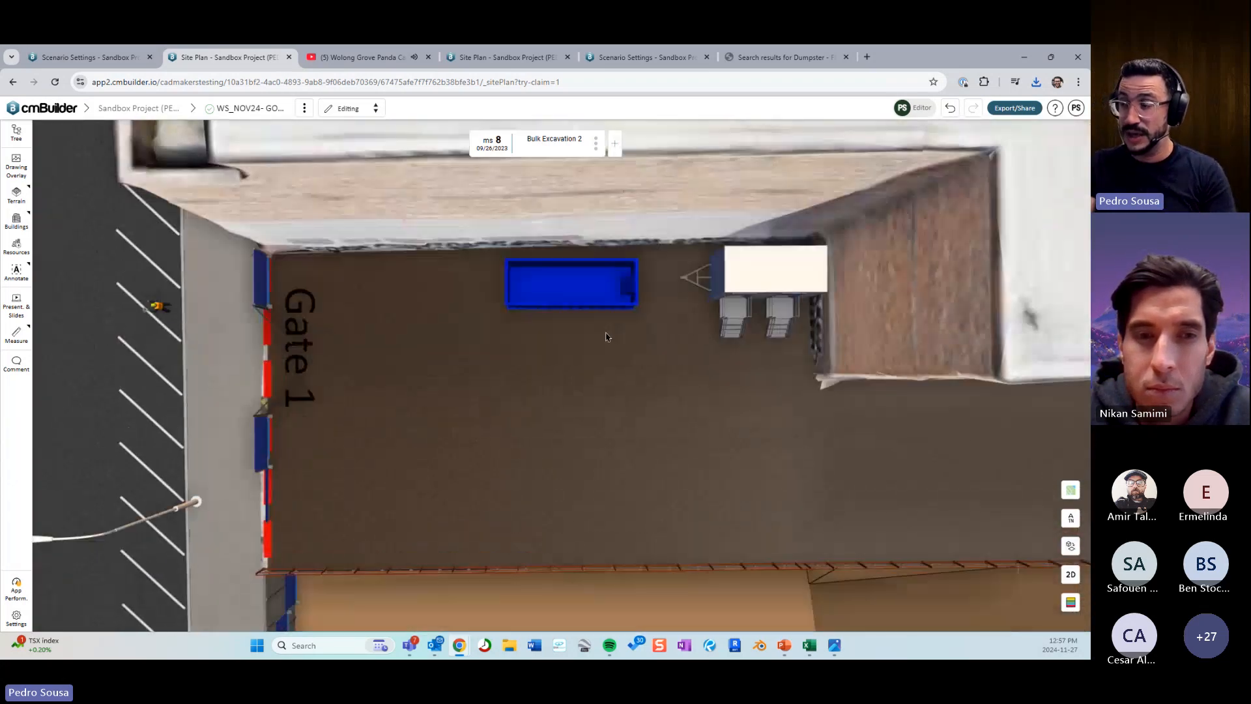
left_click(1071, 575)
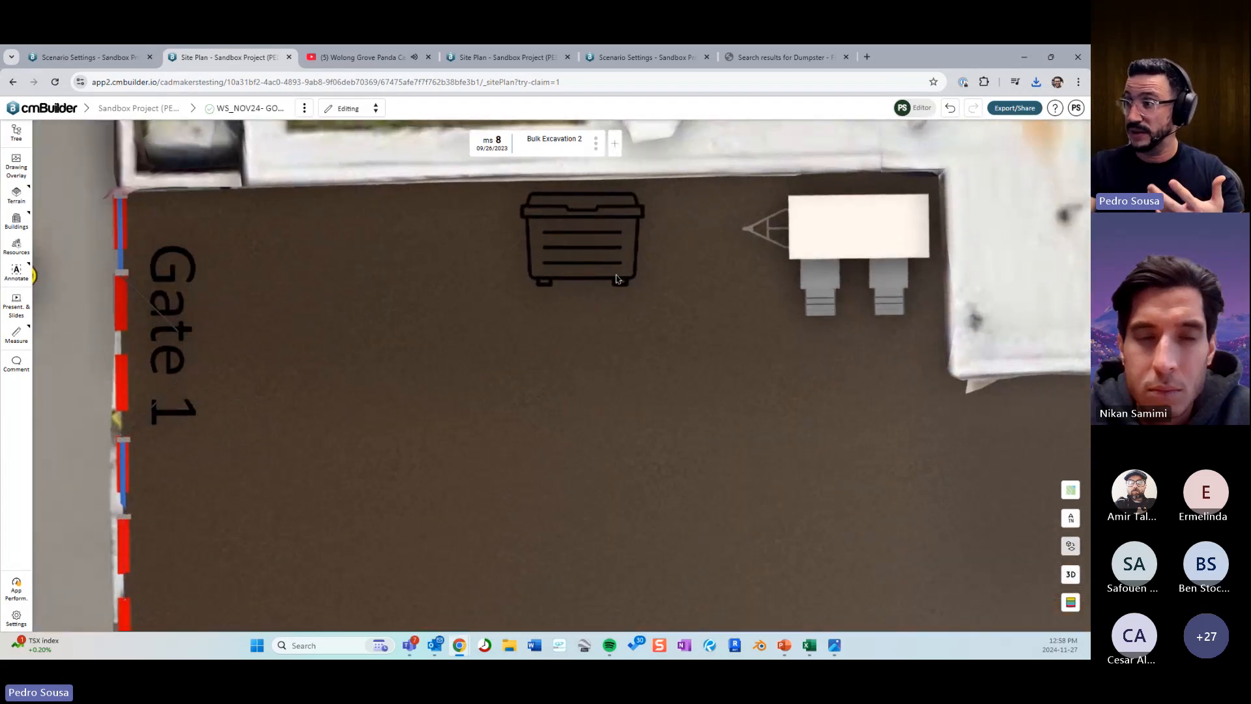
Turn off showing the dumpster near Gate 1 as an icon in 2D mode.
left_click(612, 242)
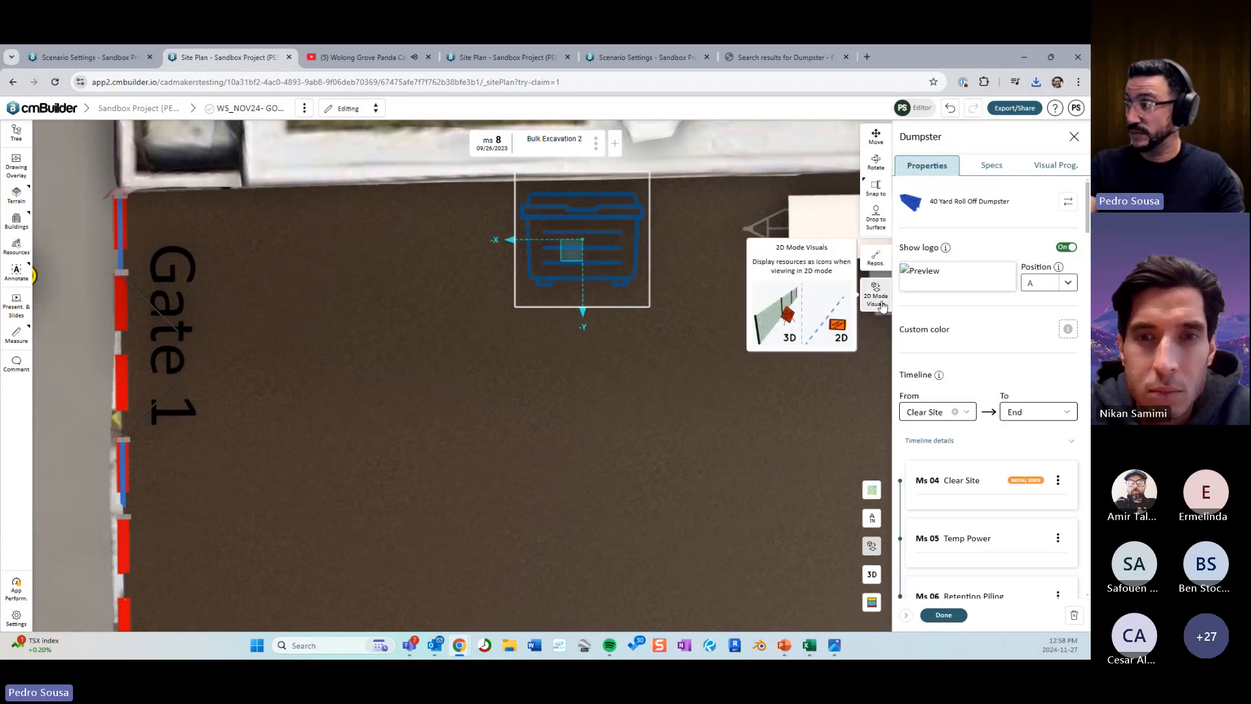
left_click(876, 295)
left_click(1073, 175)
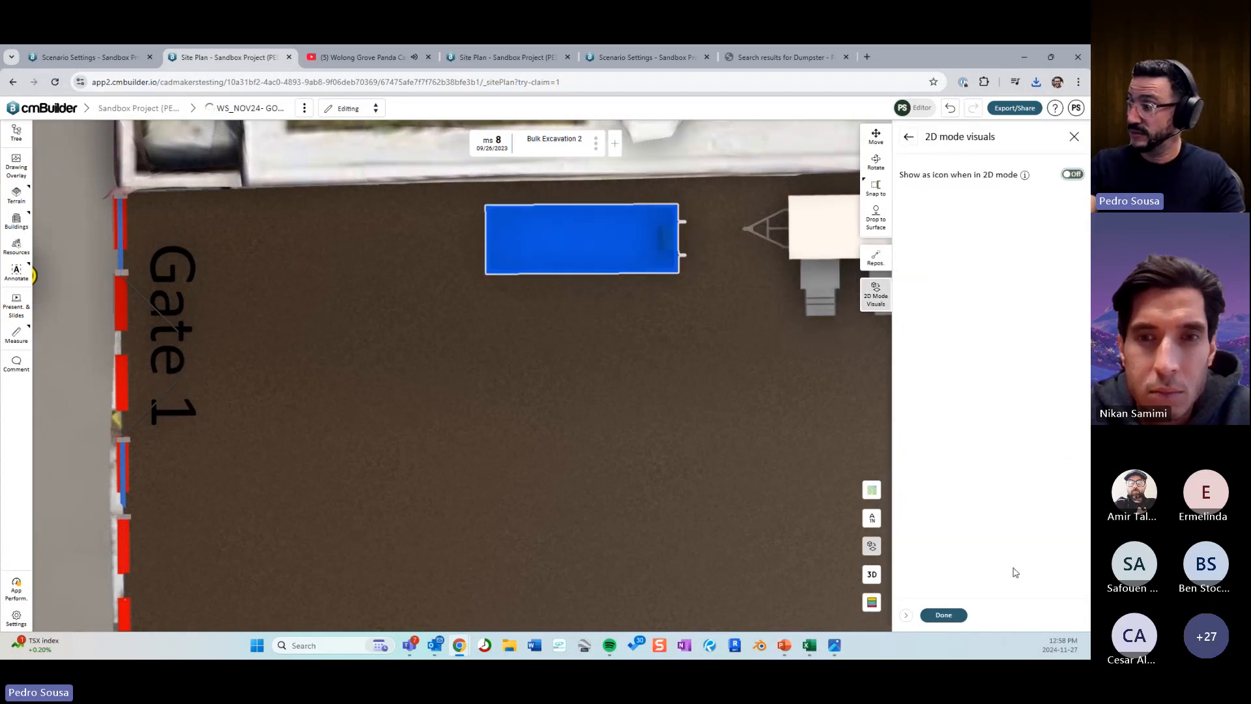
left_click(946, 616)
Copy the yellow biohazard marker from the parking lot and place the copy just below the blue dumpster near Gate 1.
scroll(726, 404, "down", 4)
middle_click_drag(834, 353, 323, 310)
scroll(326, 311, "down", 4)
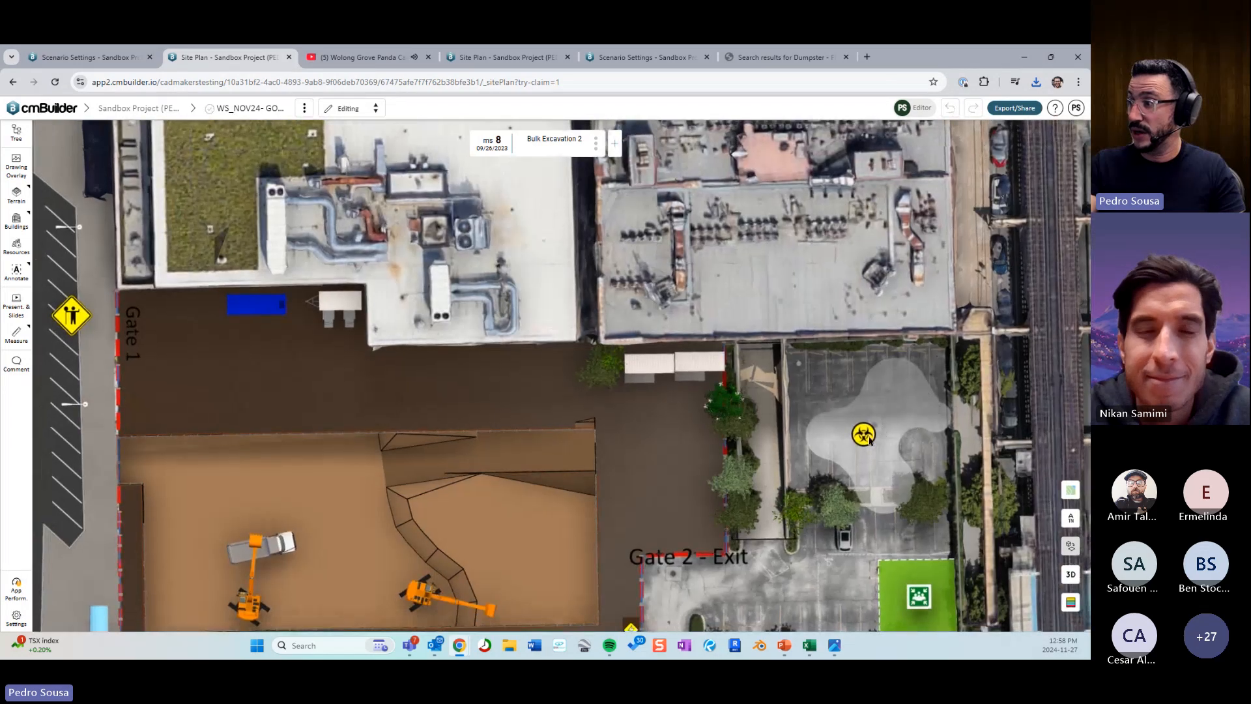
middle_click_drag(174, 314, 536, 349)
scroll(344, 313, "up", 4)
scroll(344, 313, "up", 2)
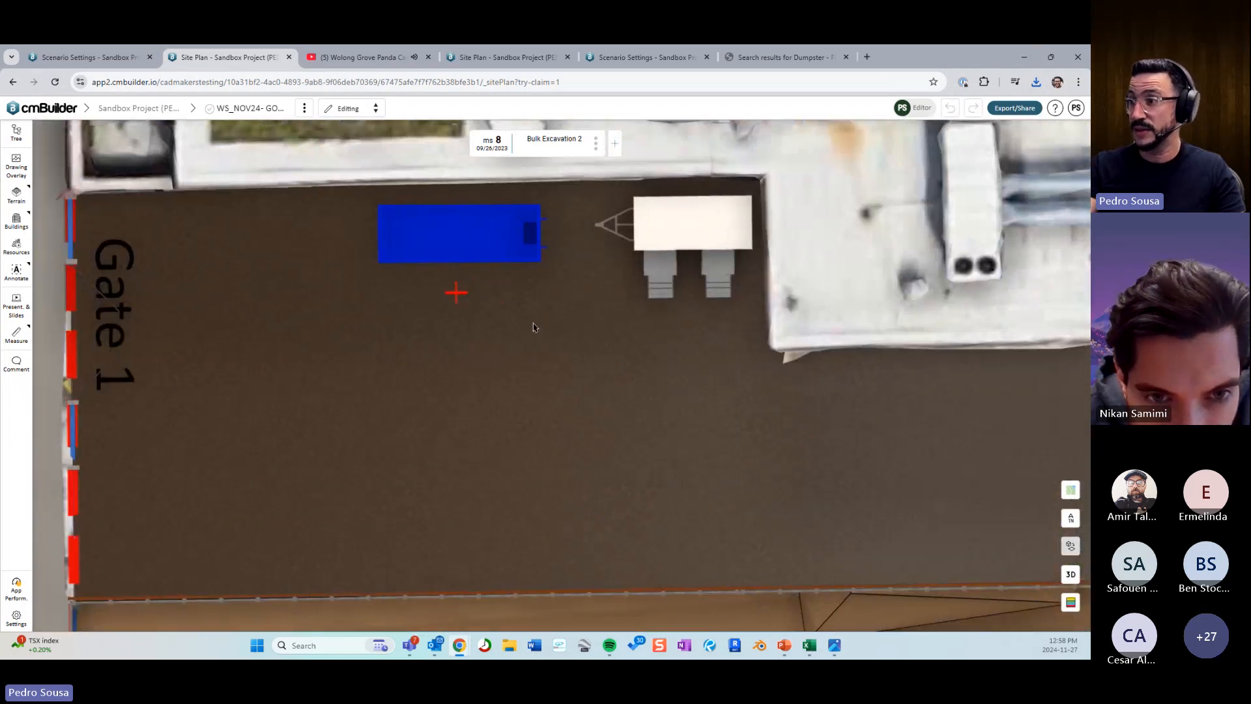
left_click(457, 292)
Change the copied marker's 2D mode icon to the custom dumpster image.
left_click(876, 319)
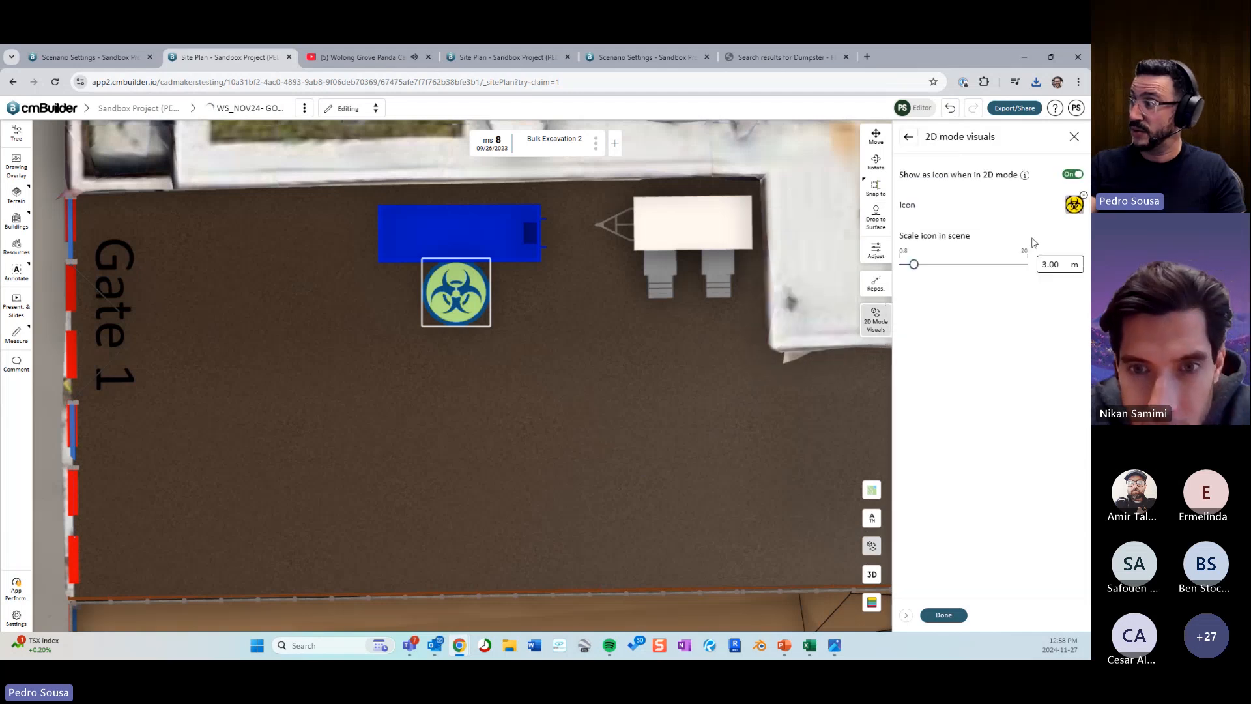
left_click(1074, 204)
left_click(1018, 248)
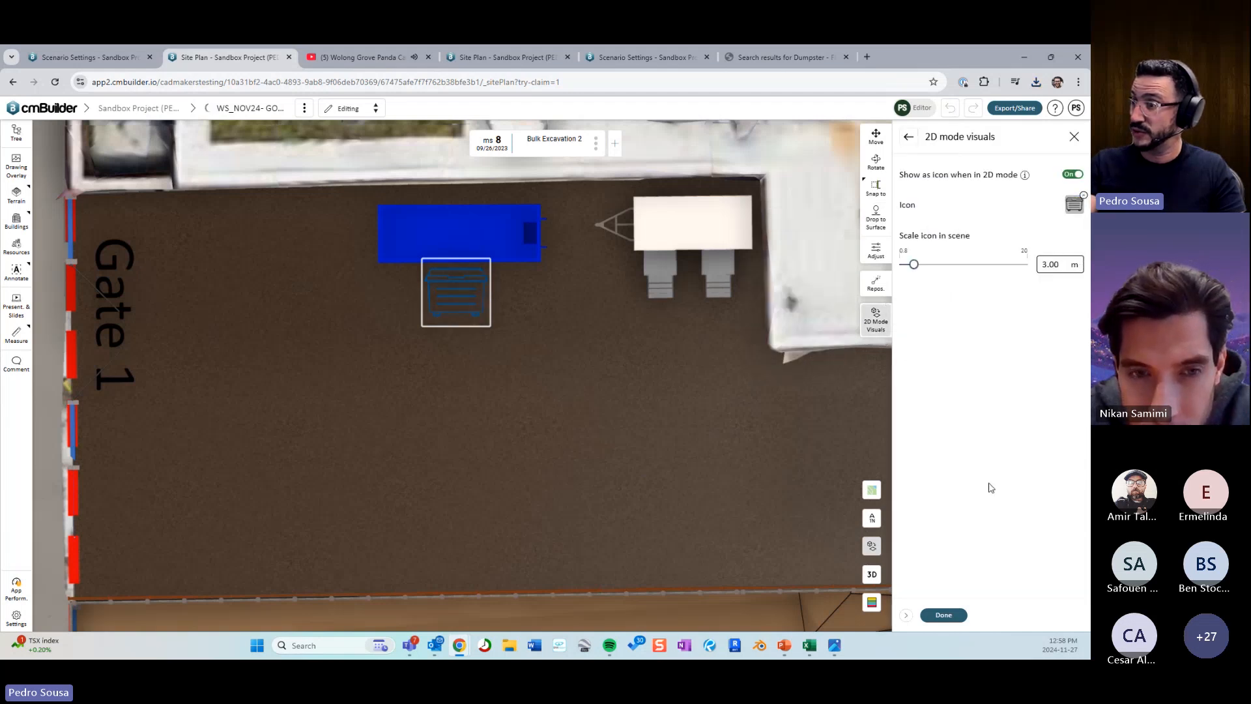
left_click(958, 614)
Examine how the blue dumpster and its icon marker read together on the wider 2D site plan.
scroll(211, 483, "down", 2)
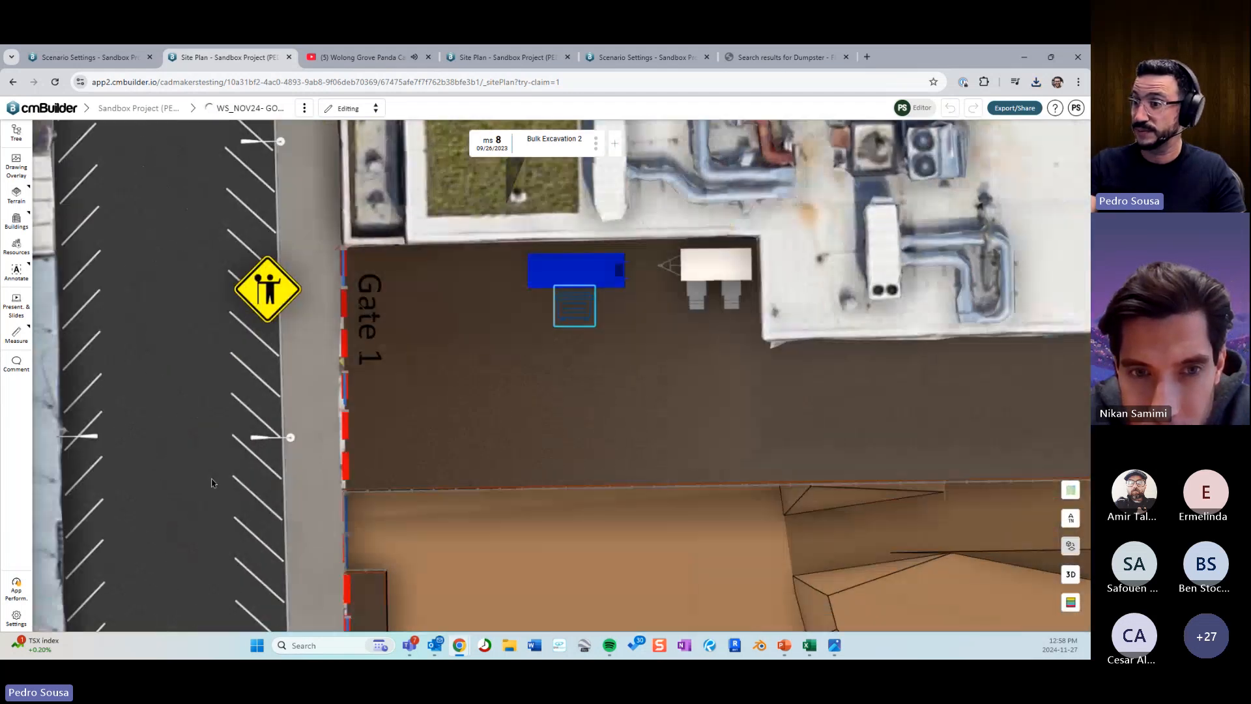
scroll(670, 429, "down", 2)
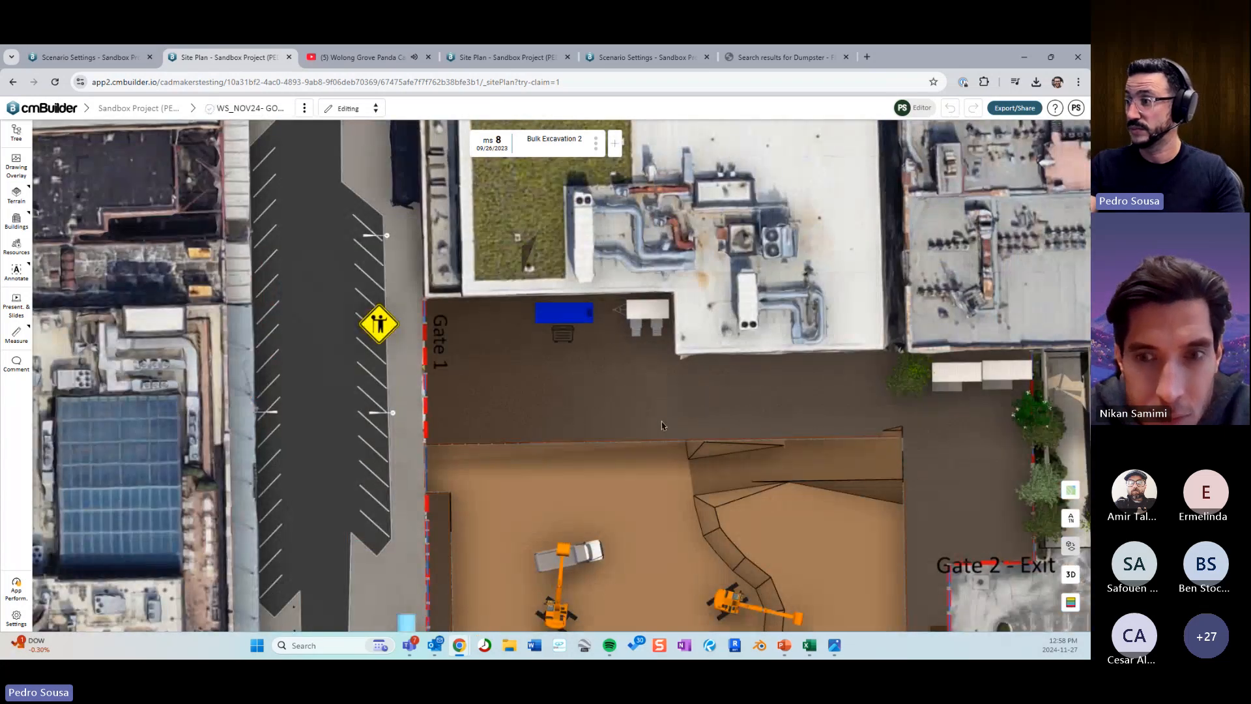
mouse_move(664, 426)
left_mouse_down()
mouse_move(654, 437)
mouse_move(666, 443)
left_mouse_up()
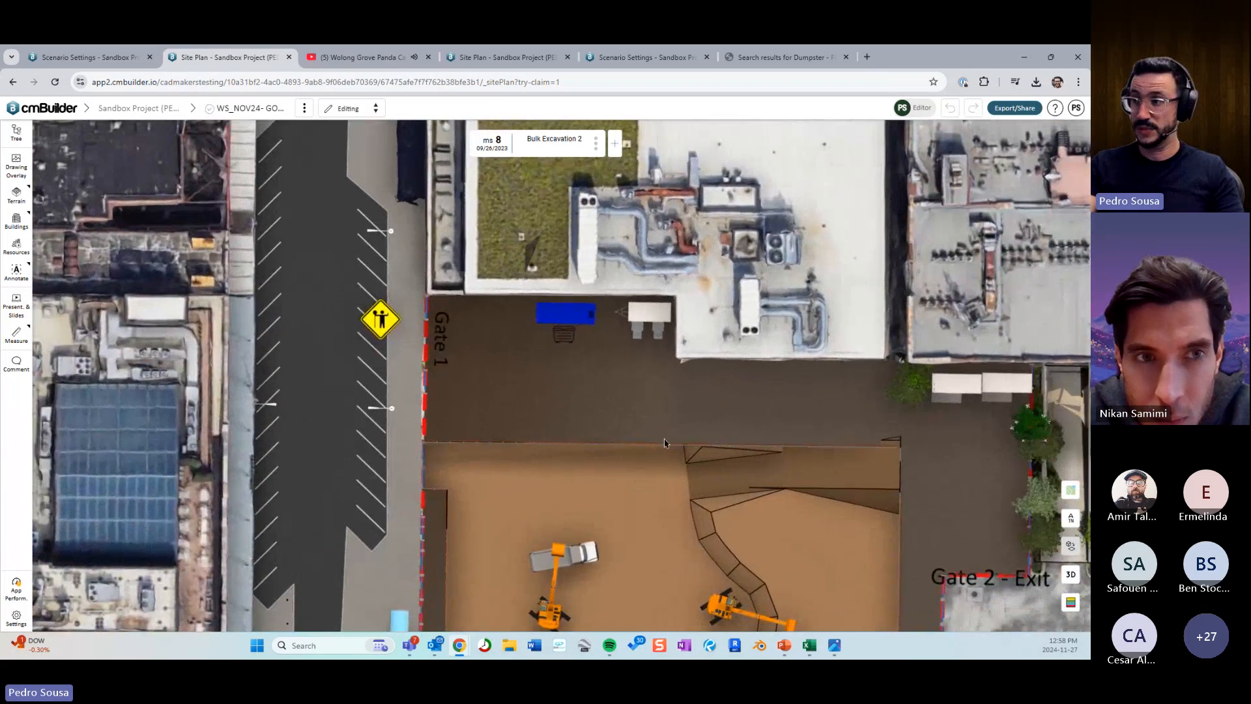
scroll(665, 443, "down", 2)
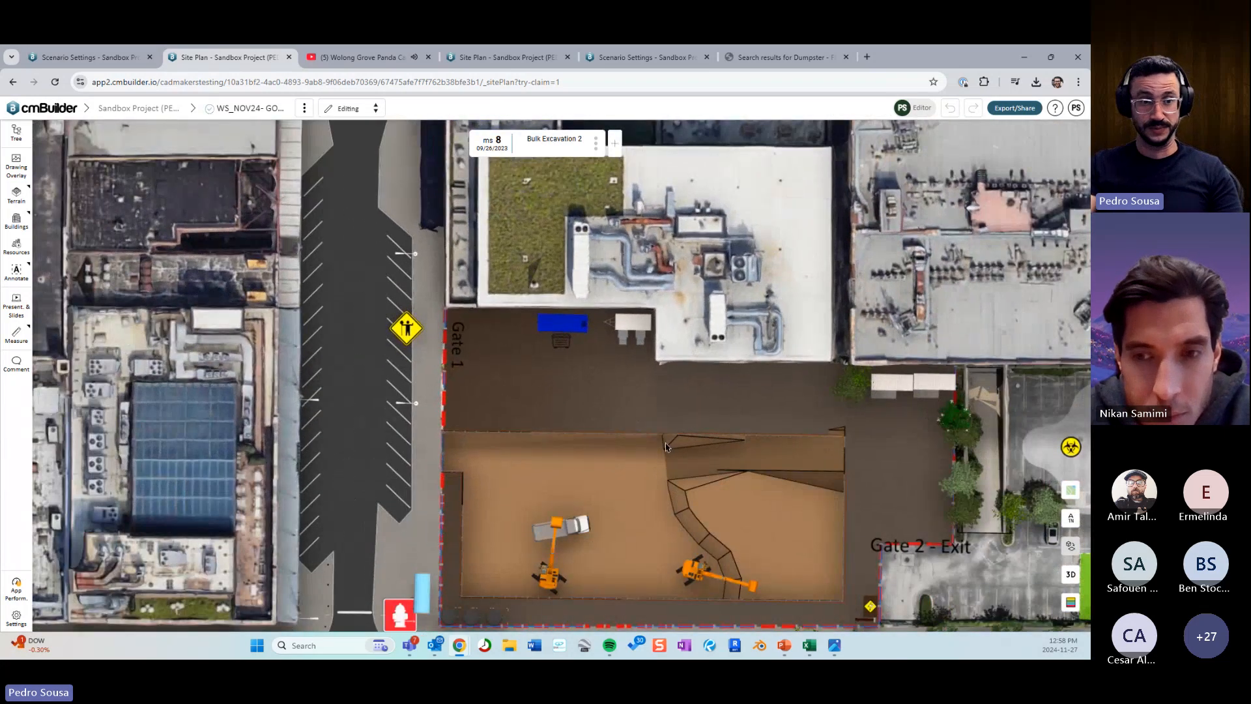
scroll(592, 404, "up", 2)
left_click_drag(596, 397, 596, 374)
scroll(597, 374, "down", 2)
left_click_drag(673, 381, 654, 379)
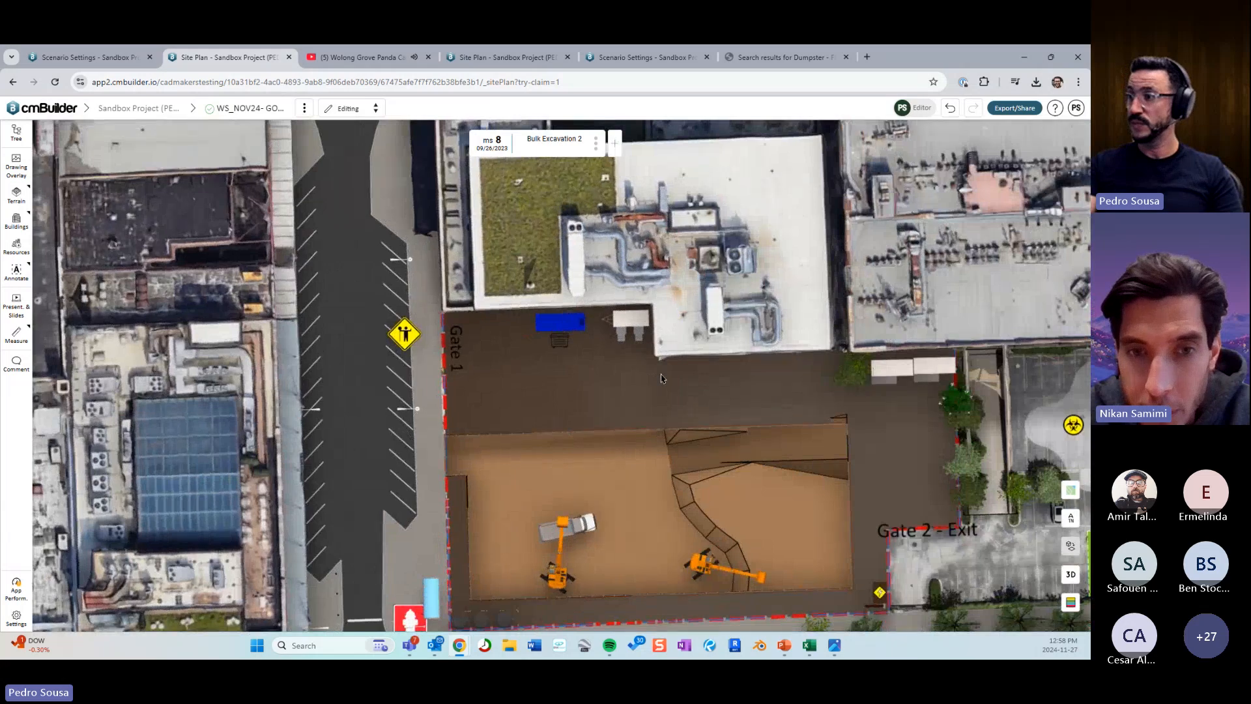
scroll(587, 358, "up", 3)
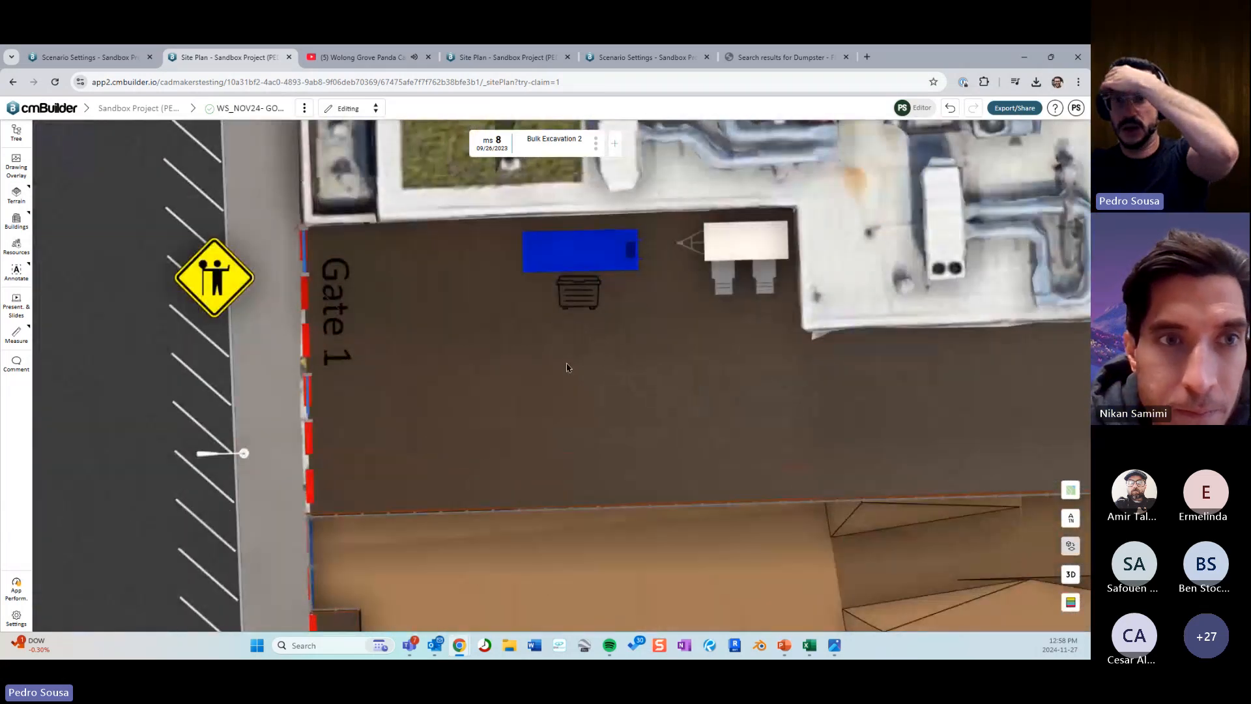
Check which image file types the custom icon upload accepts for the dumpster marker, without choosing a file.
left_click(580, 290)
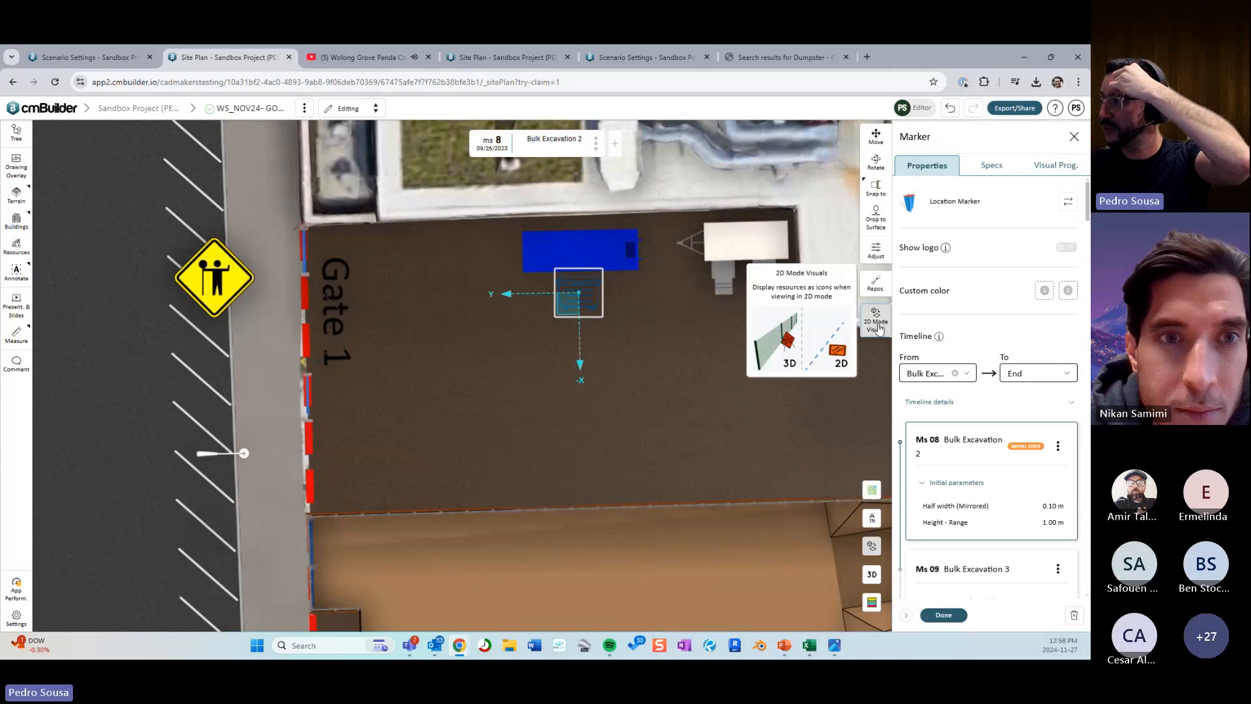
left_click(876, 321)
left_click(1076, 207)
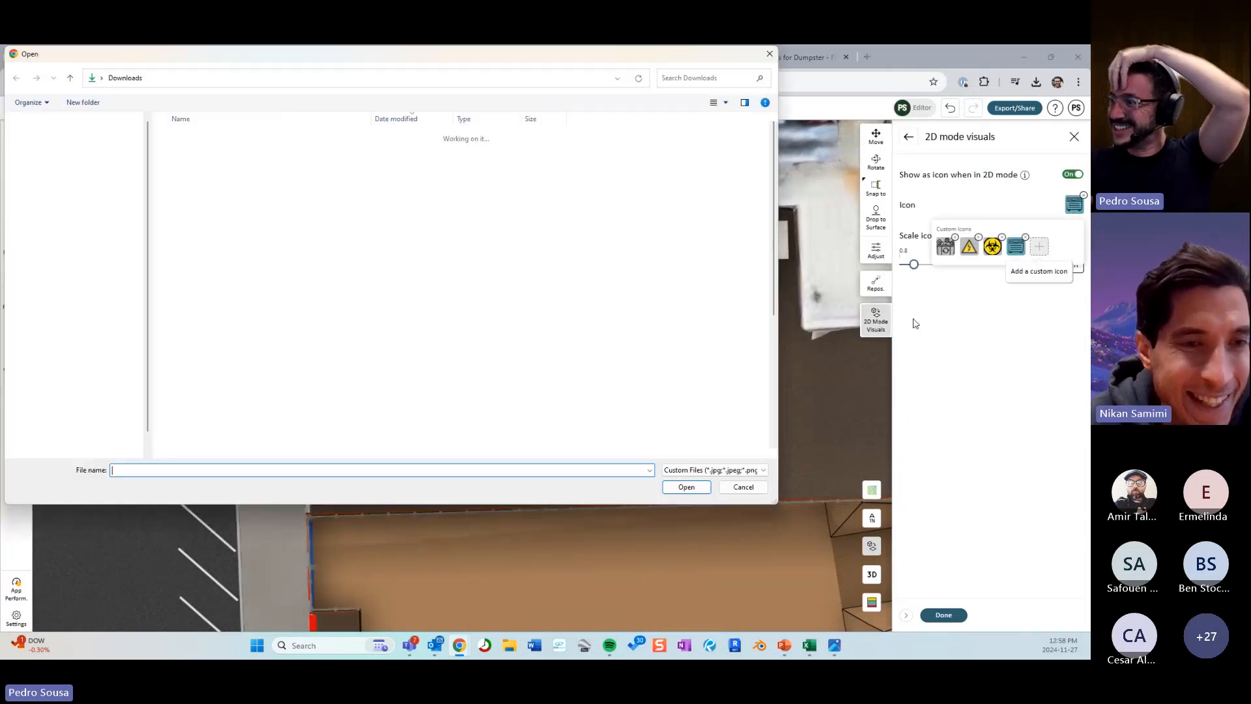
left_click(715, 470)
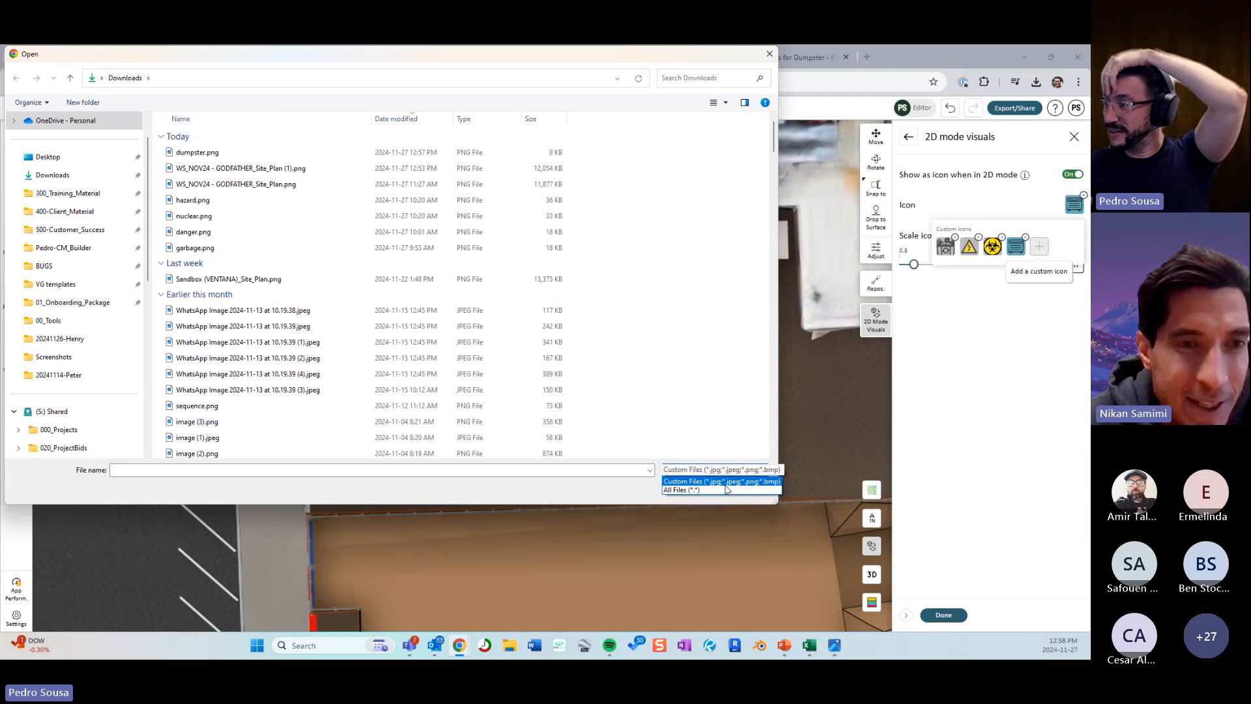
left_click(566, 503)
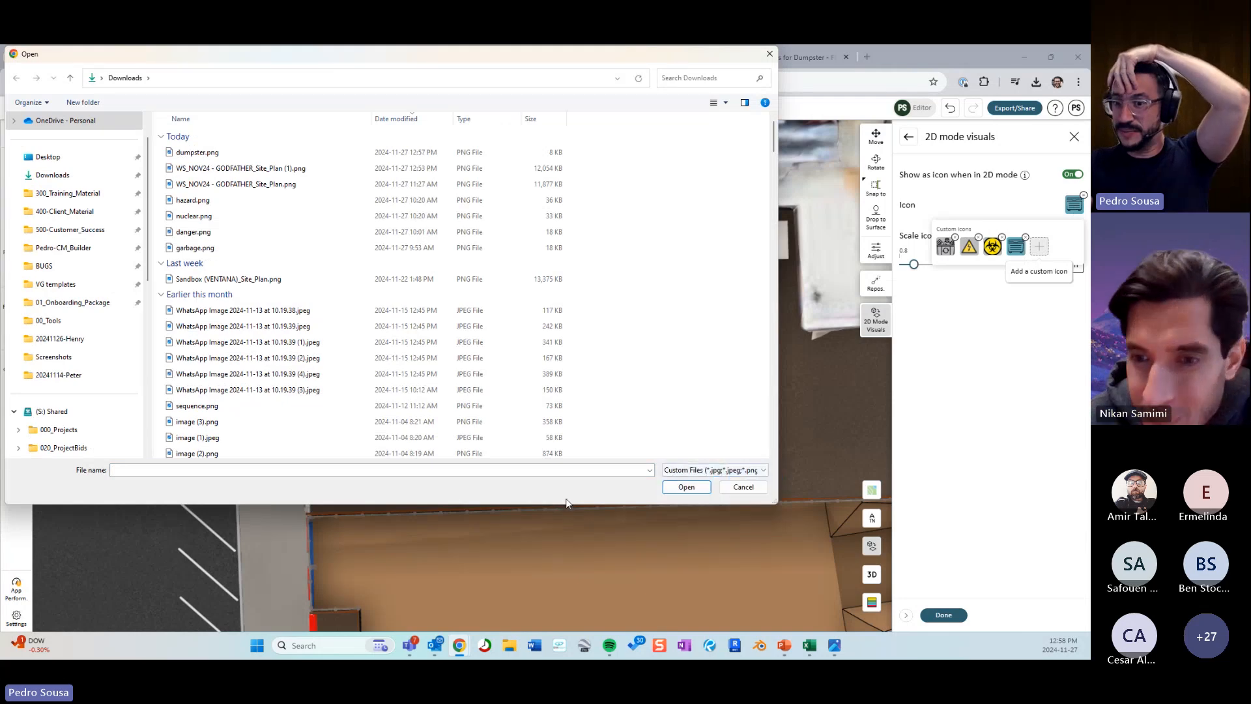
left_click(743, 487)
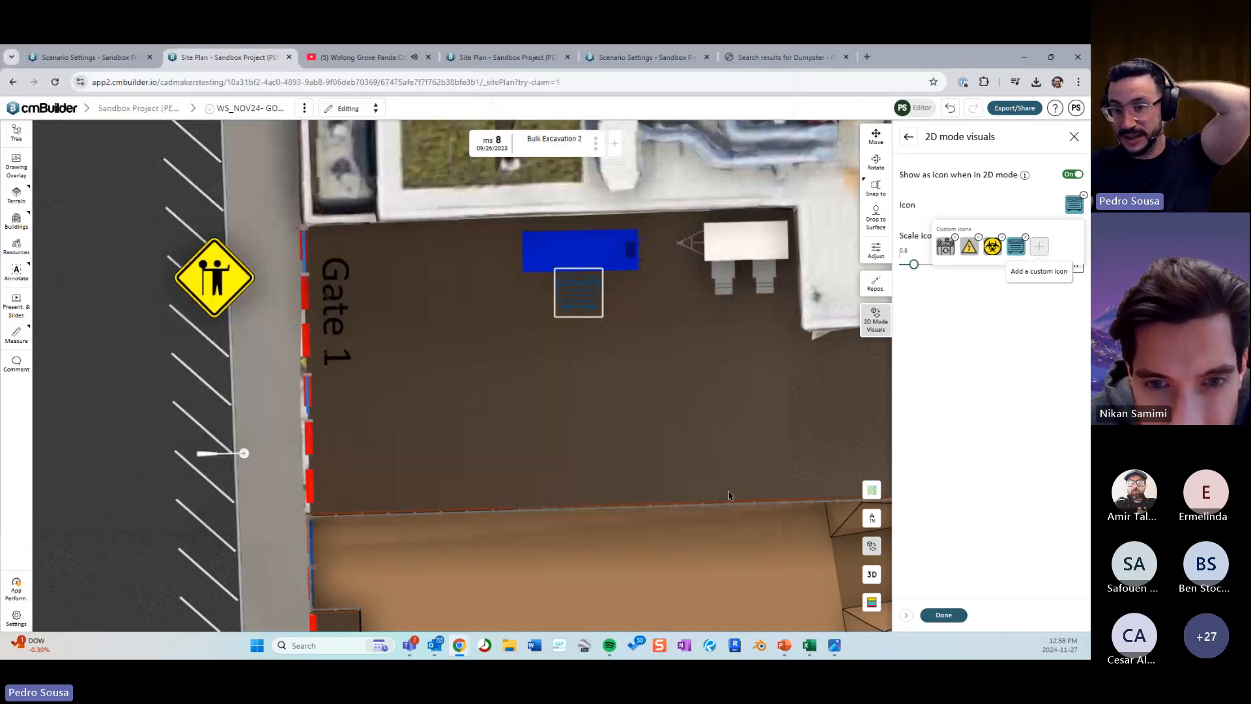
left_click(957, 620)
left_click(956, 621)
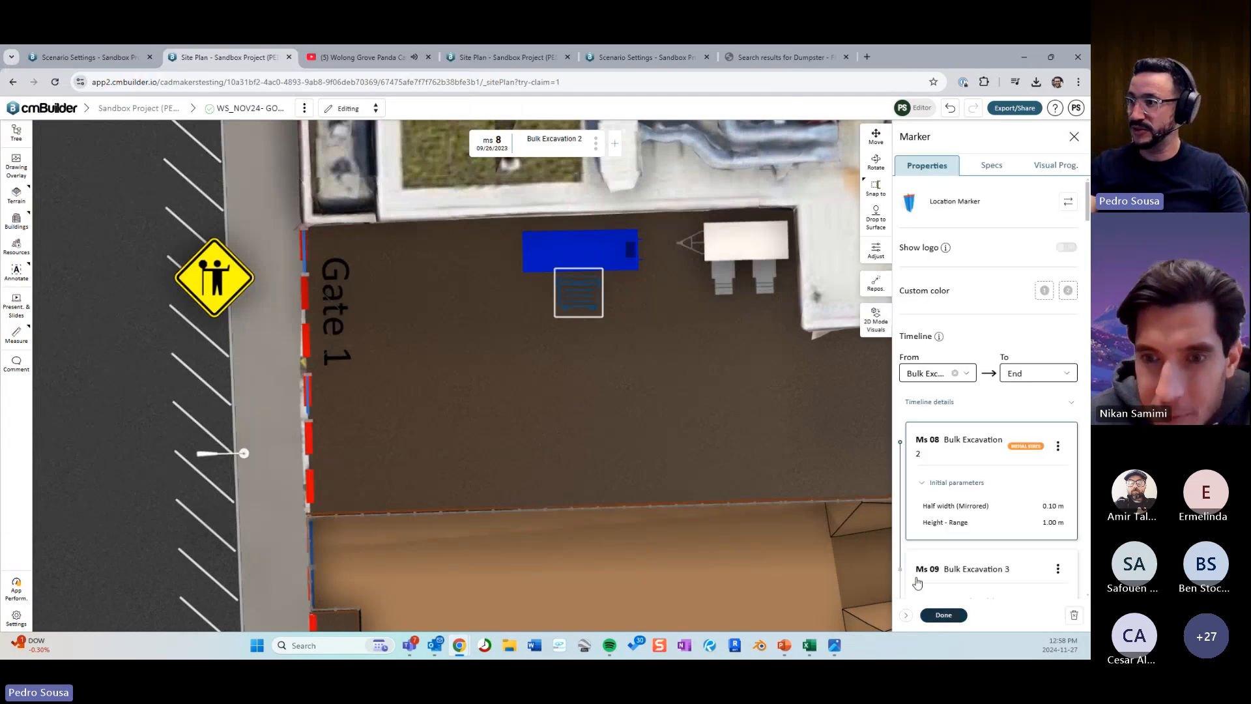
left_click(944, 616)
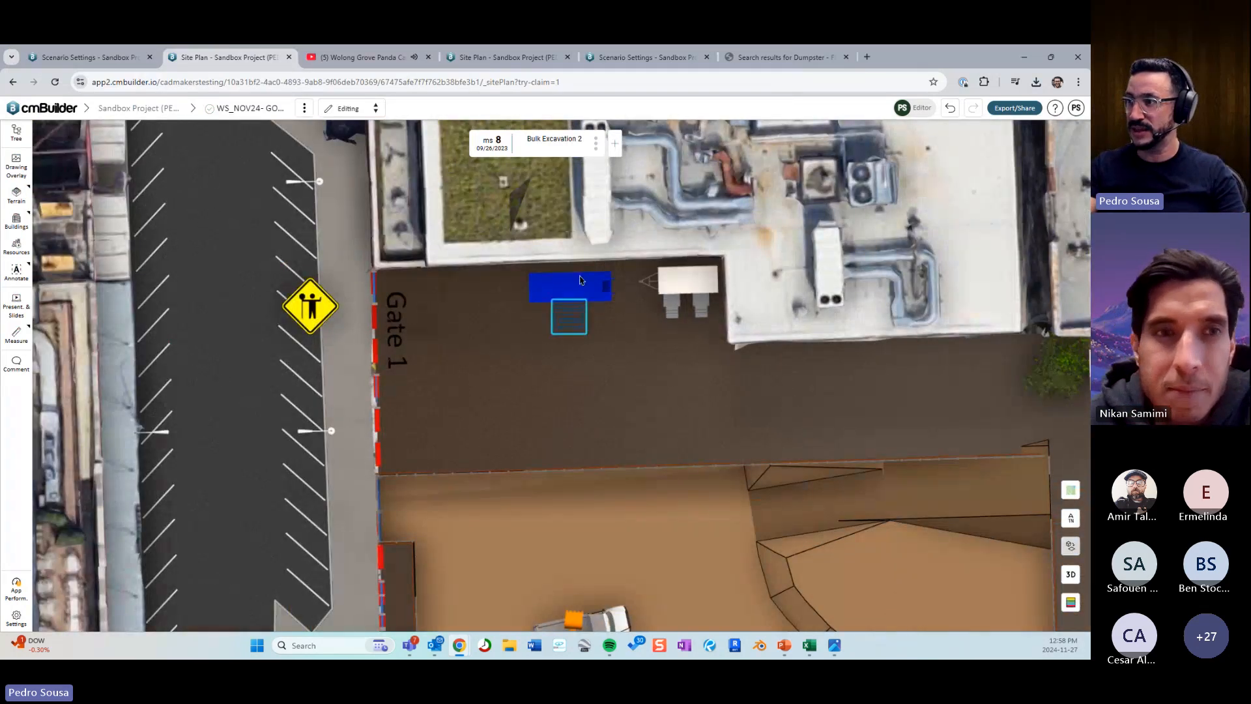
left_click(570, 312)
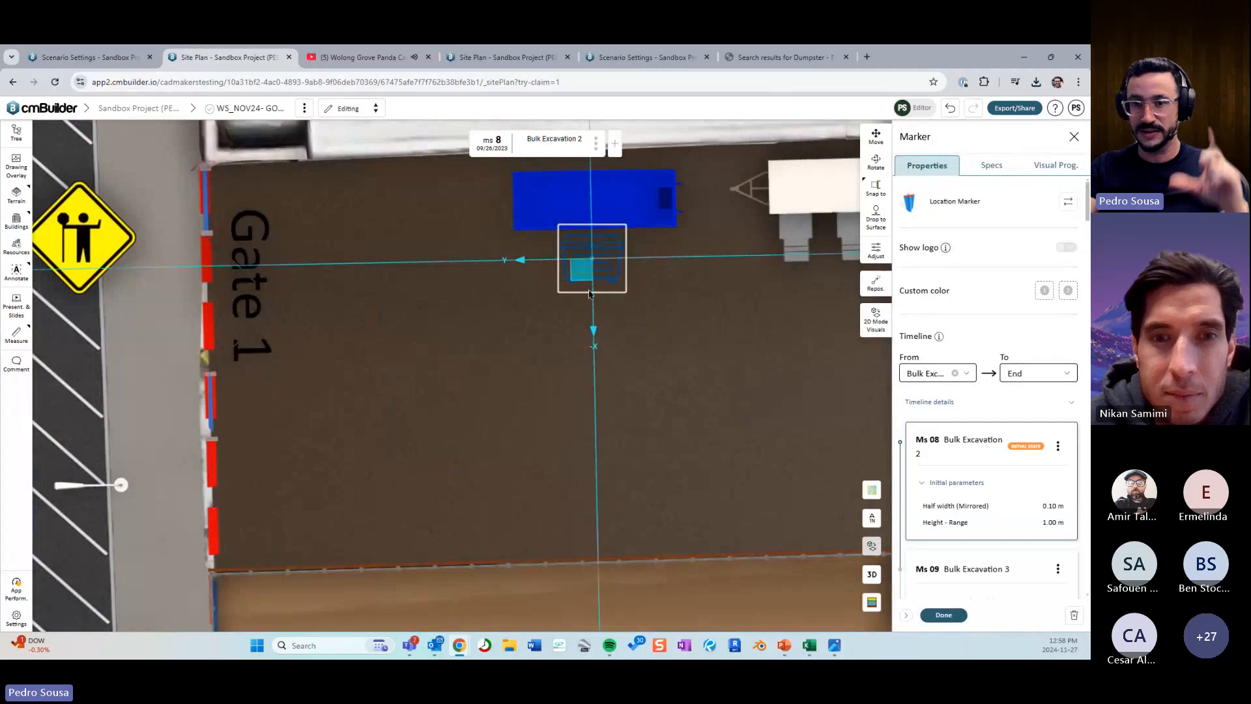
left_click(943, 615)
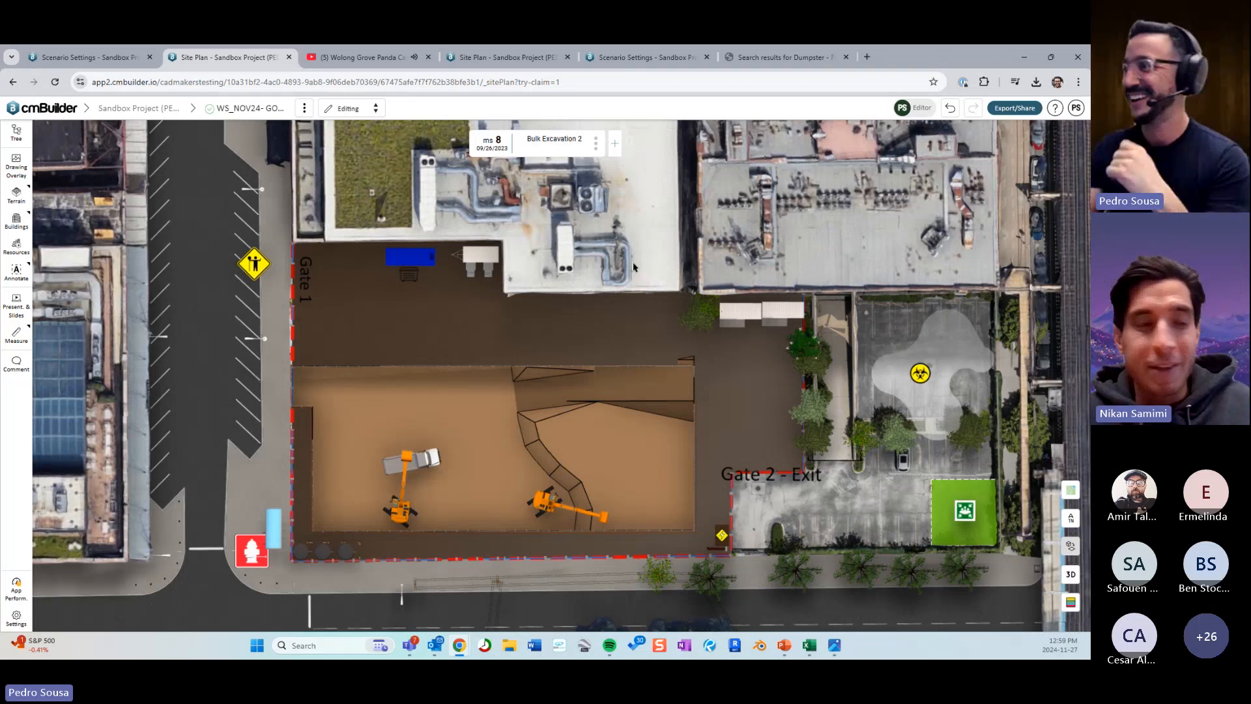
Switch the site plan to 3D and view the whole excavation site from an oblique angle.
left_click_drag(892, 394, 799, 333)
right_click_drag(799, 333, 740, 263)
scroll(691, 384, "up", 5)
right_click_drag(671, 384, 558, 420)
scroll(692, 350, "down", 5)
left_click_drag(557, 421, 694, 444)
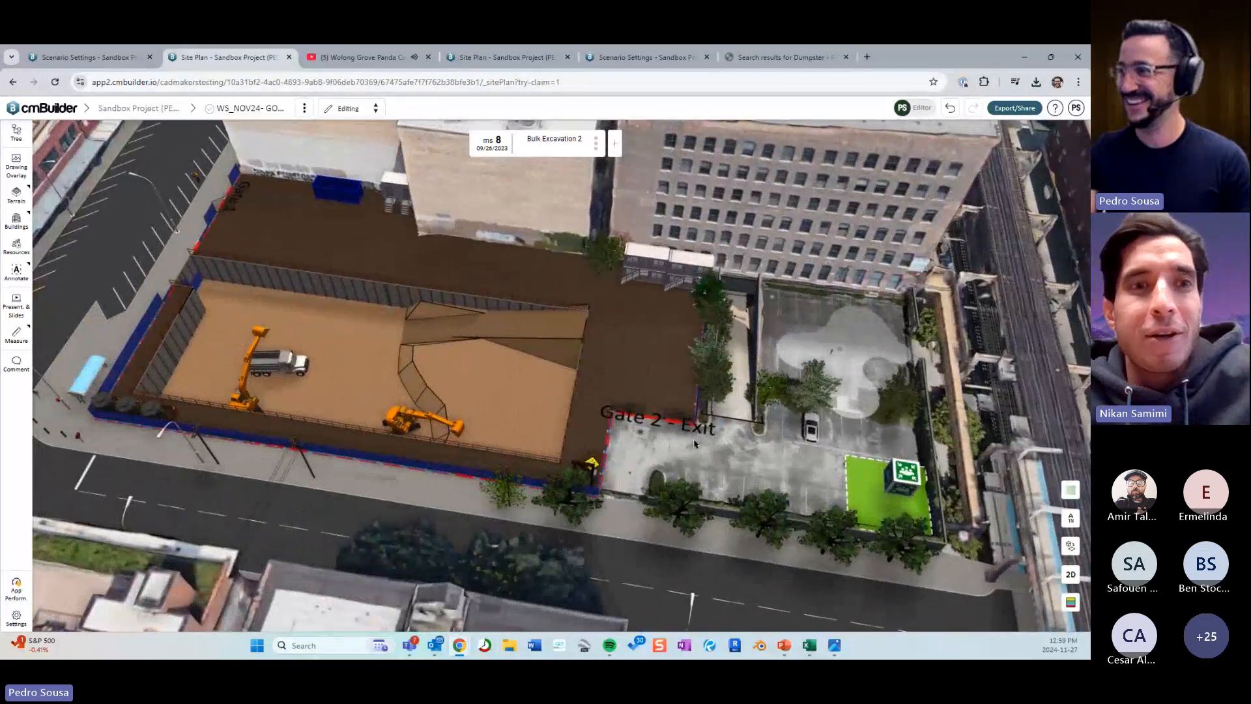
Step back through the milestones from Bulk Excavation 2 to Clear Site.
left_click(694, 444)
key("Left")
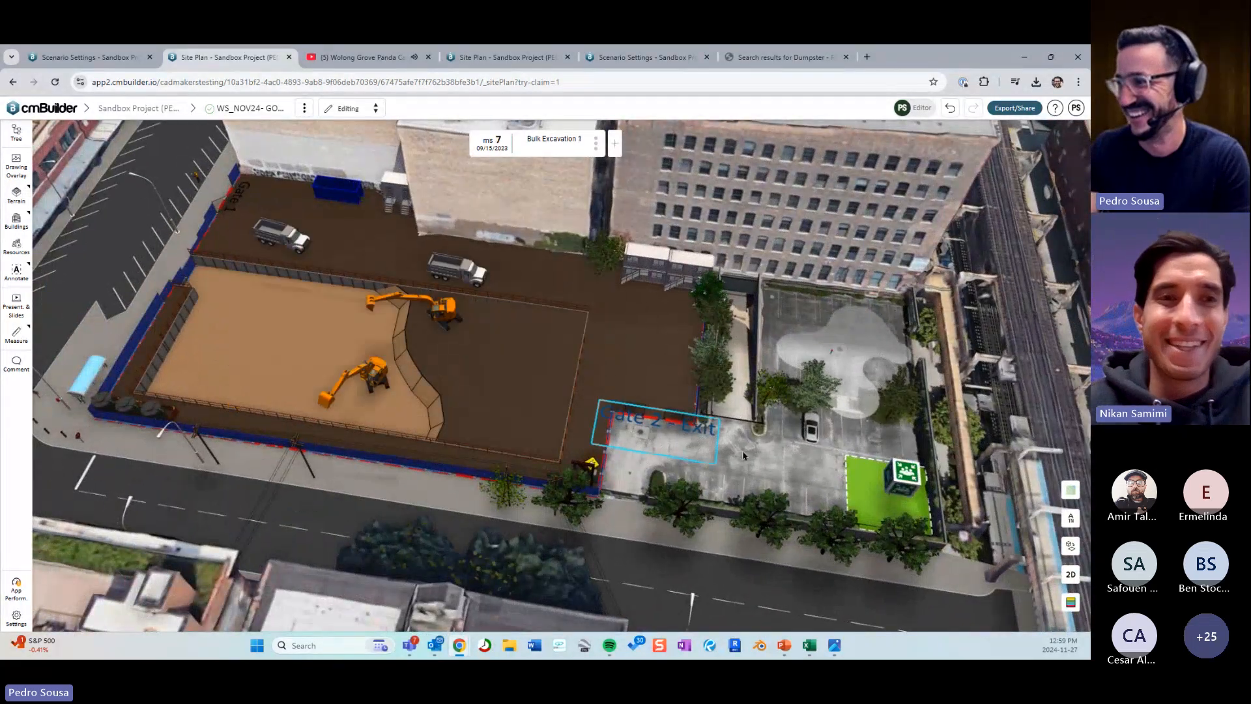
left_click(714, 449)
scroll(779, 462, "down", 5)
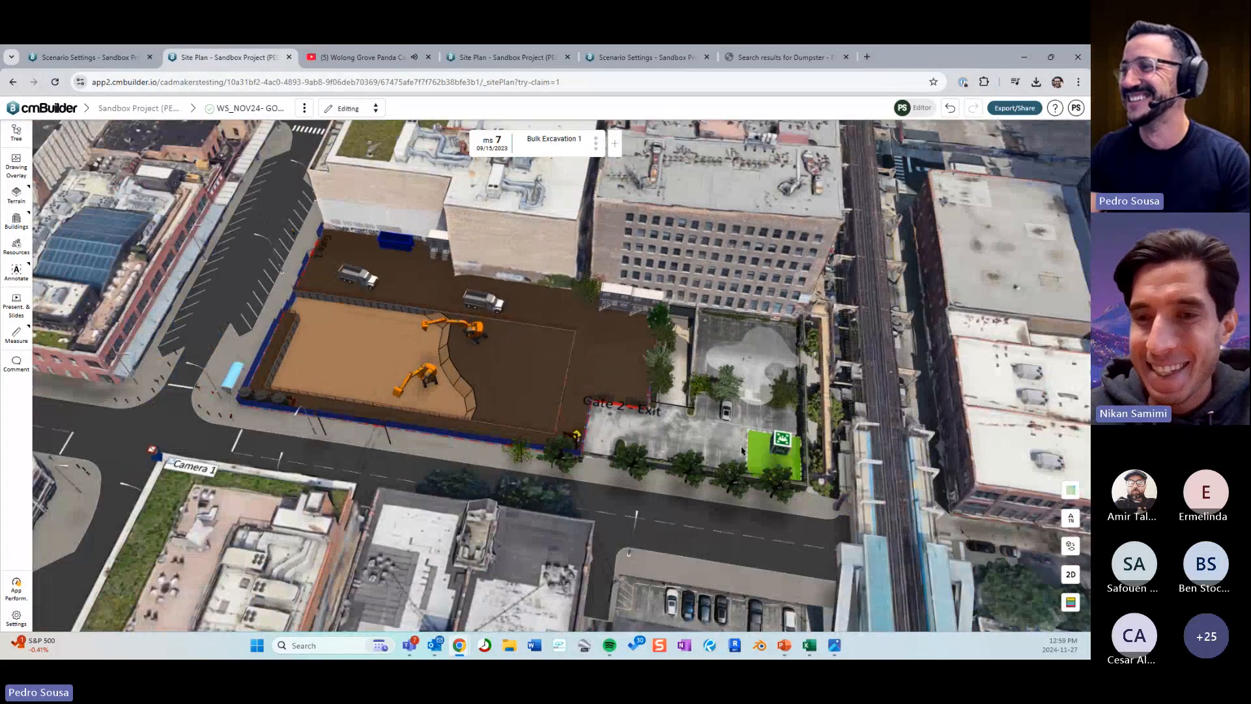
key("Left")
key("Left")
key("Left")
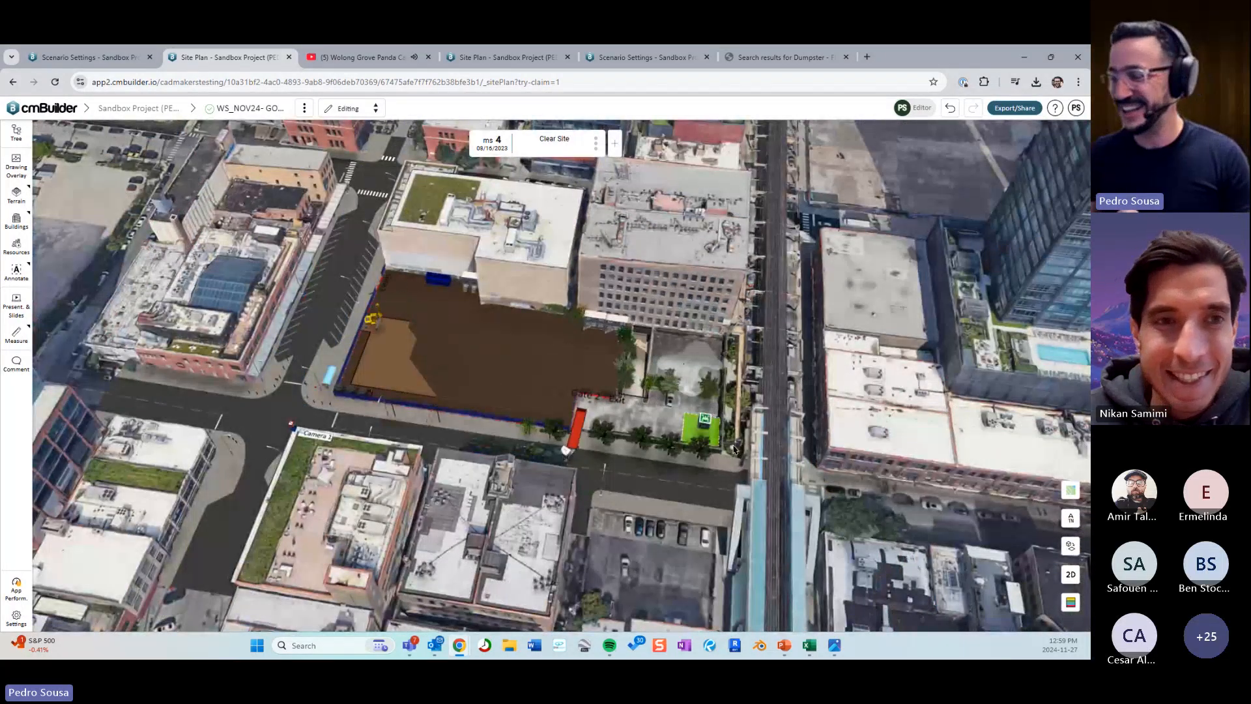